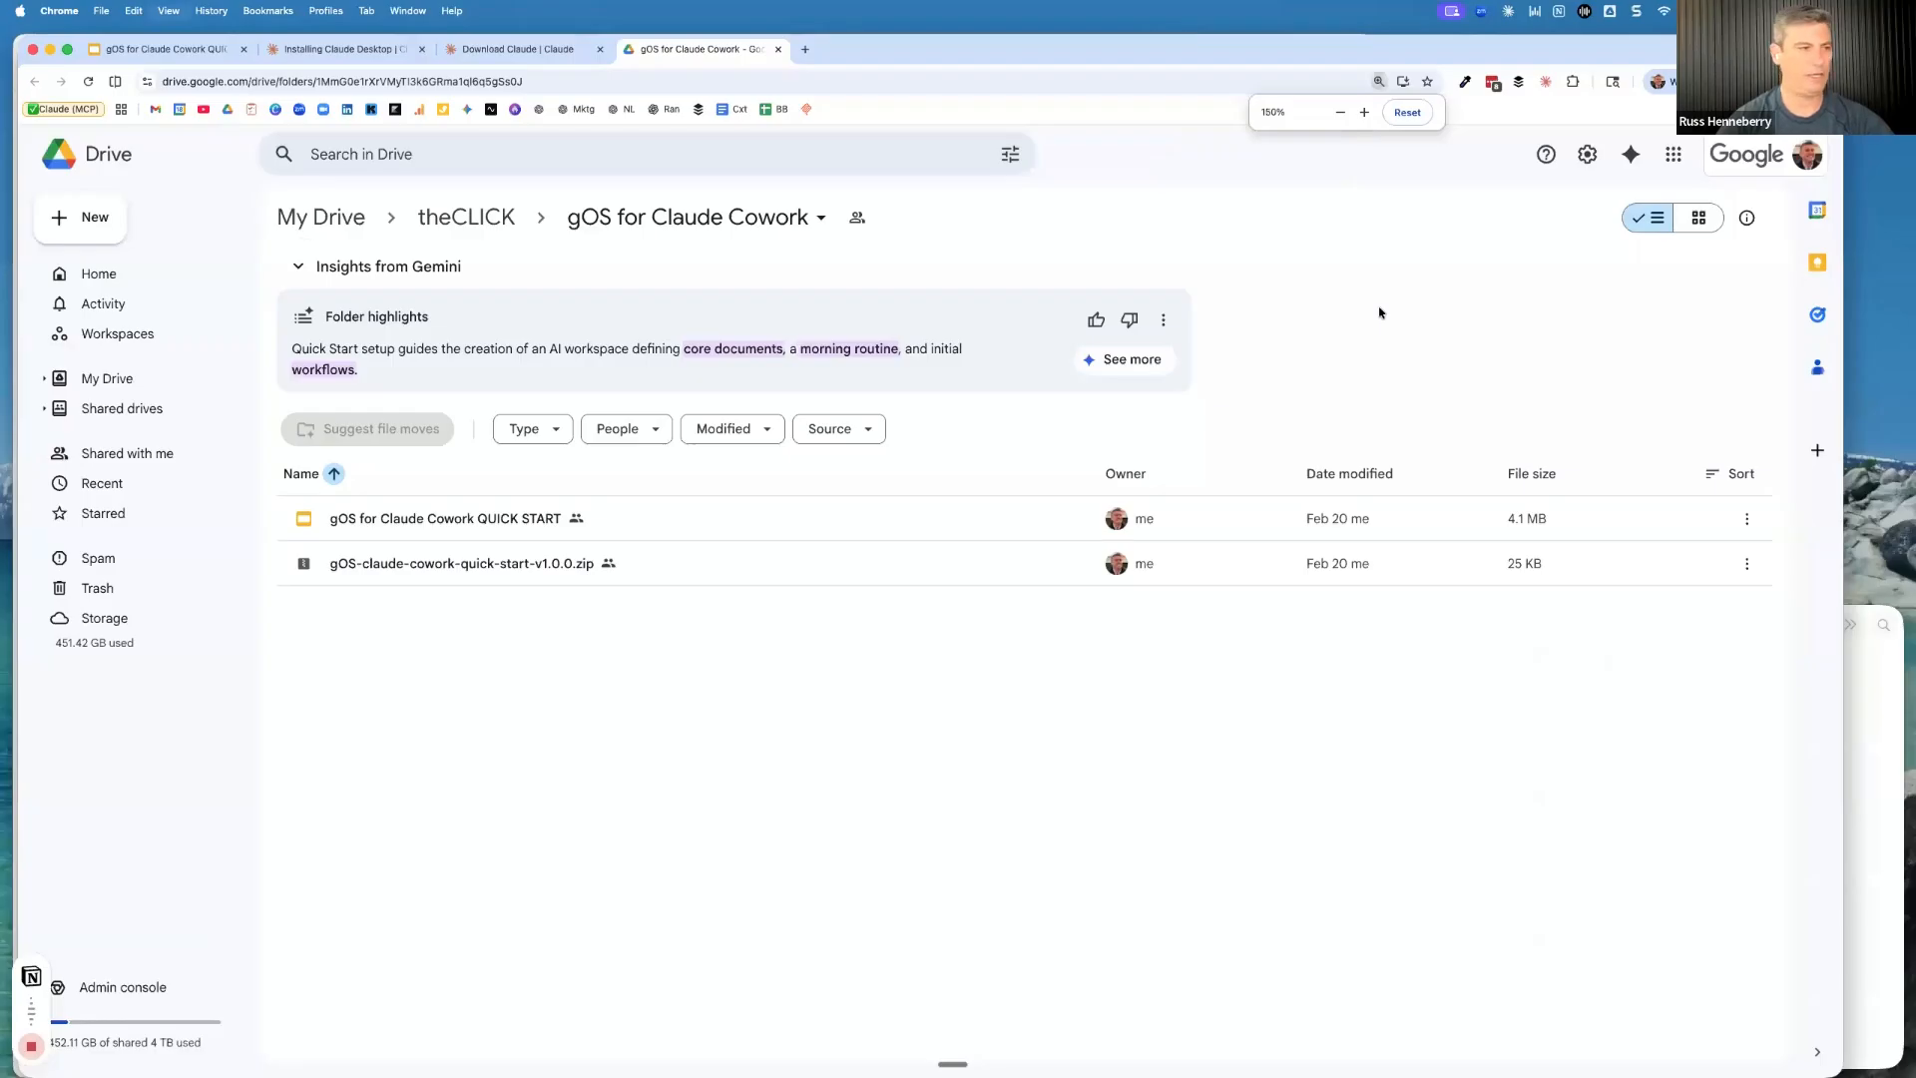
# Download gOS-claude-cowork-quick-start-v1.0.0.zip from the gOS for Claude Cowork folder in Drive
pyautogui.press('super+equal')
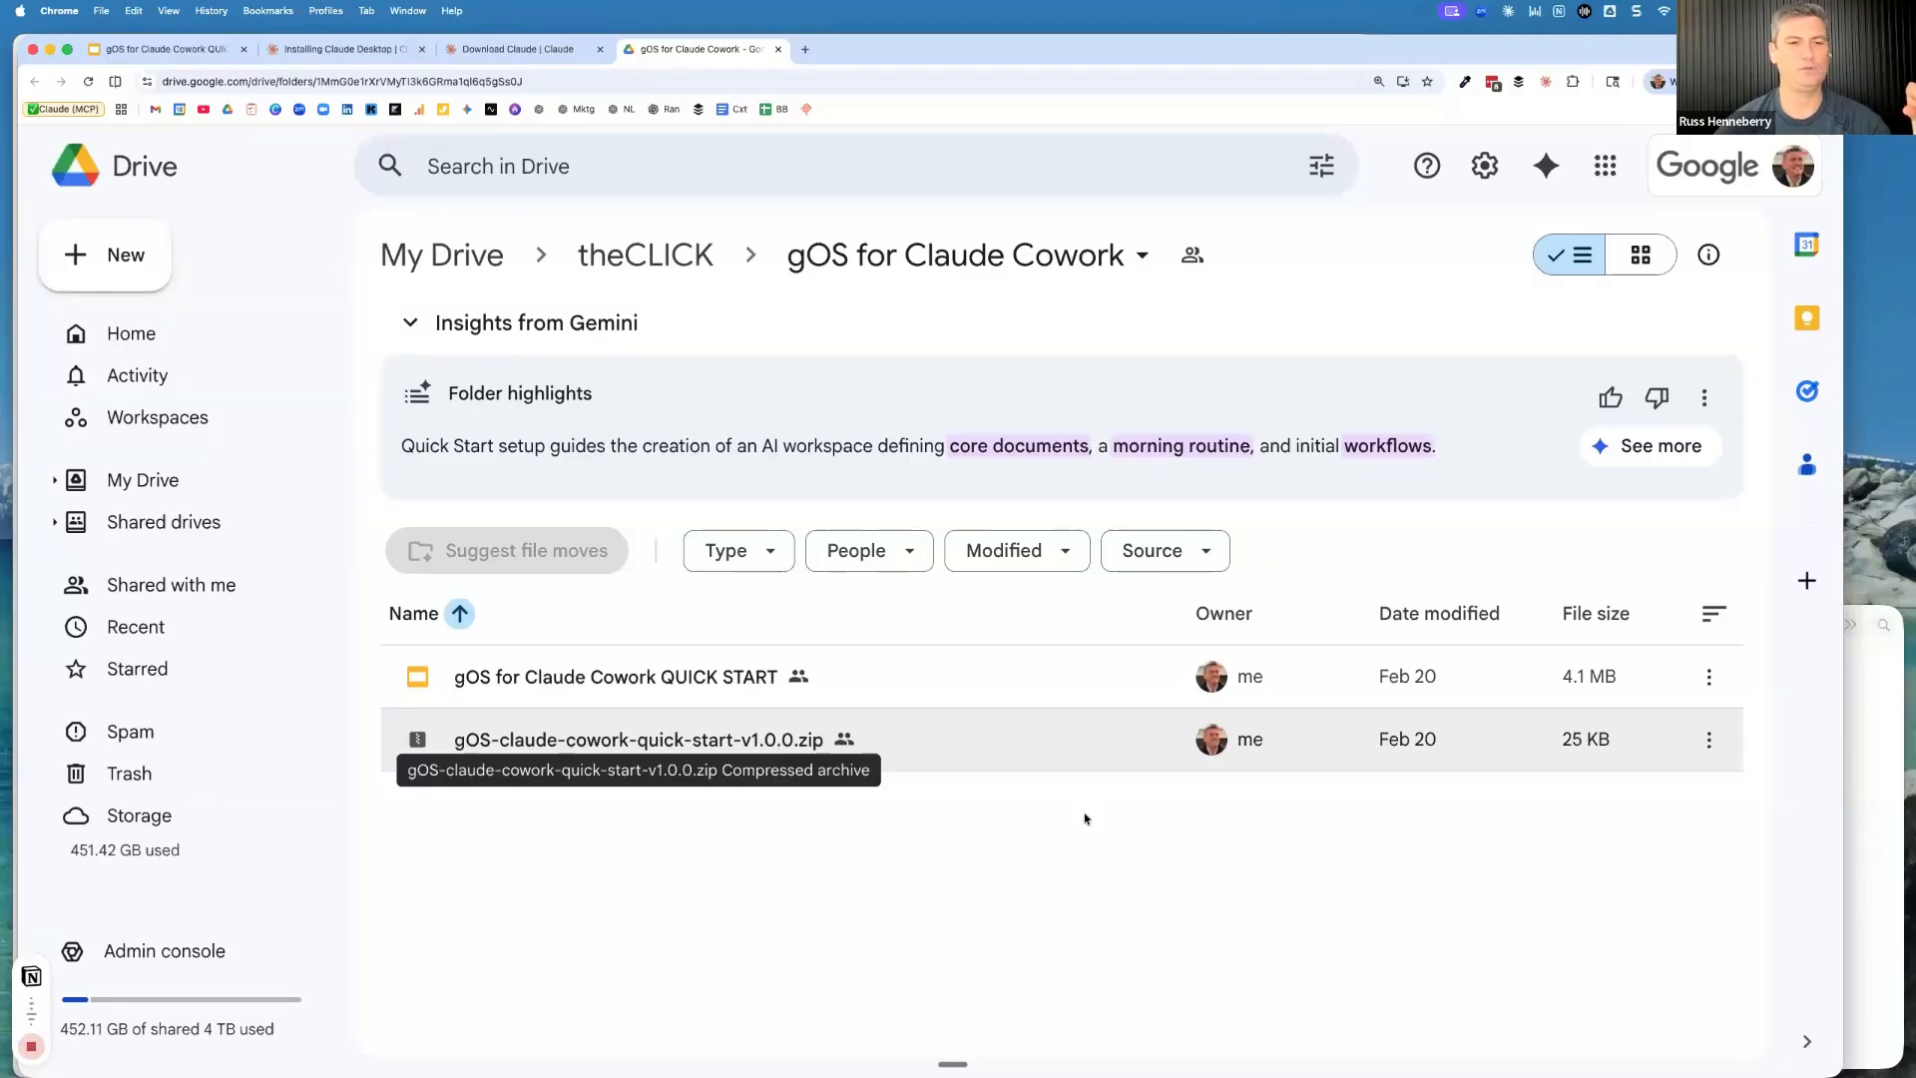
pyautogui.click(1707, 740)
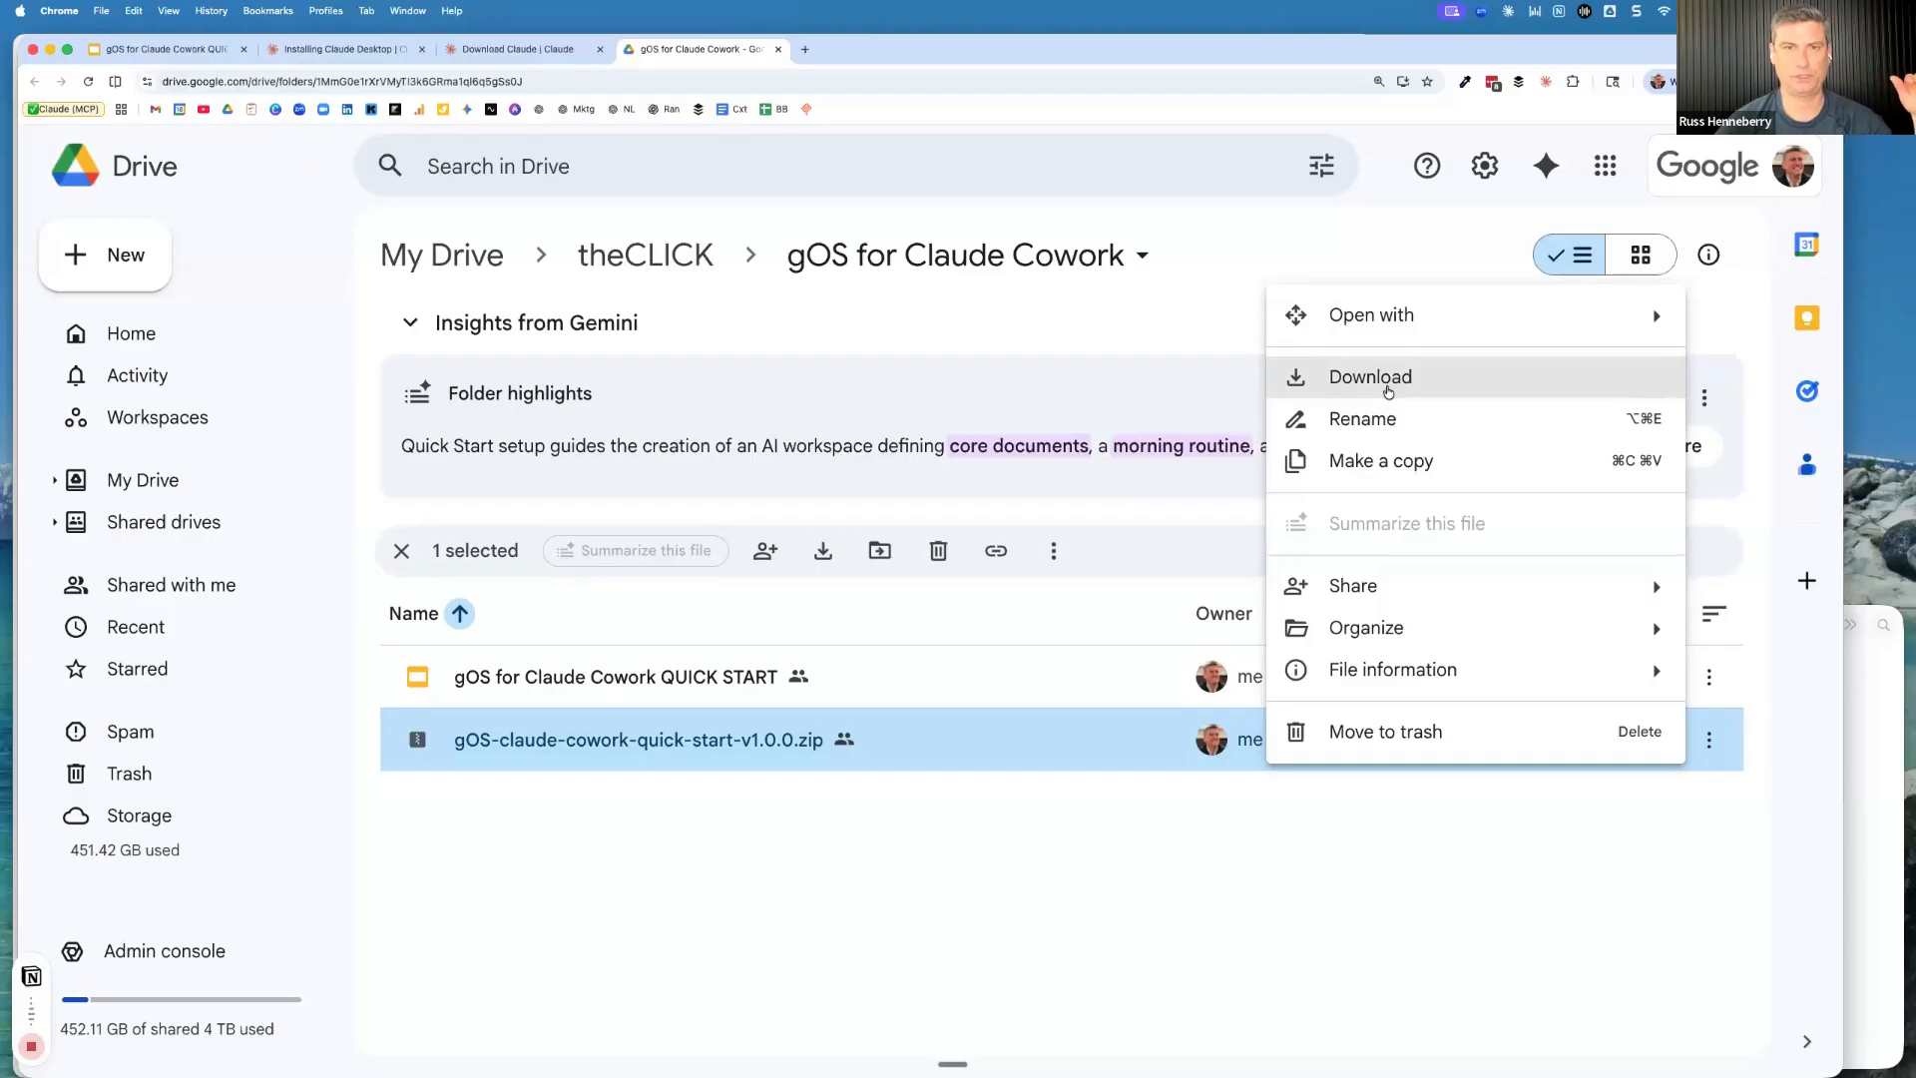
pyautogui.click(1387, 391)
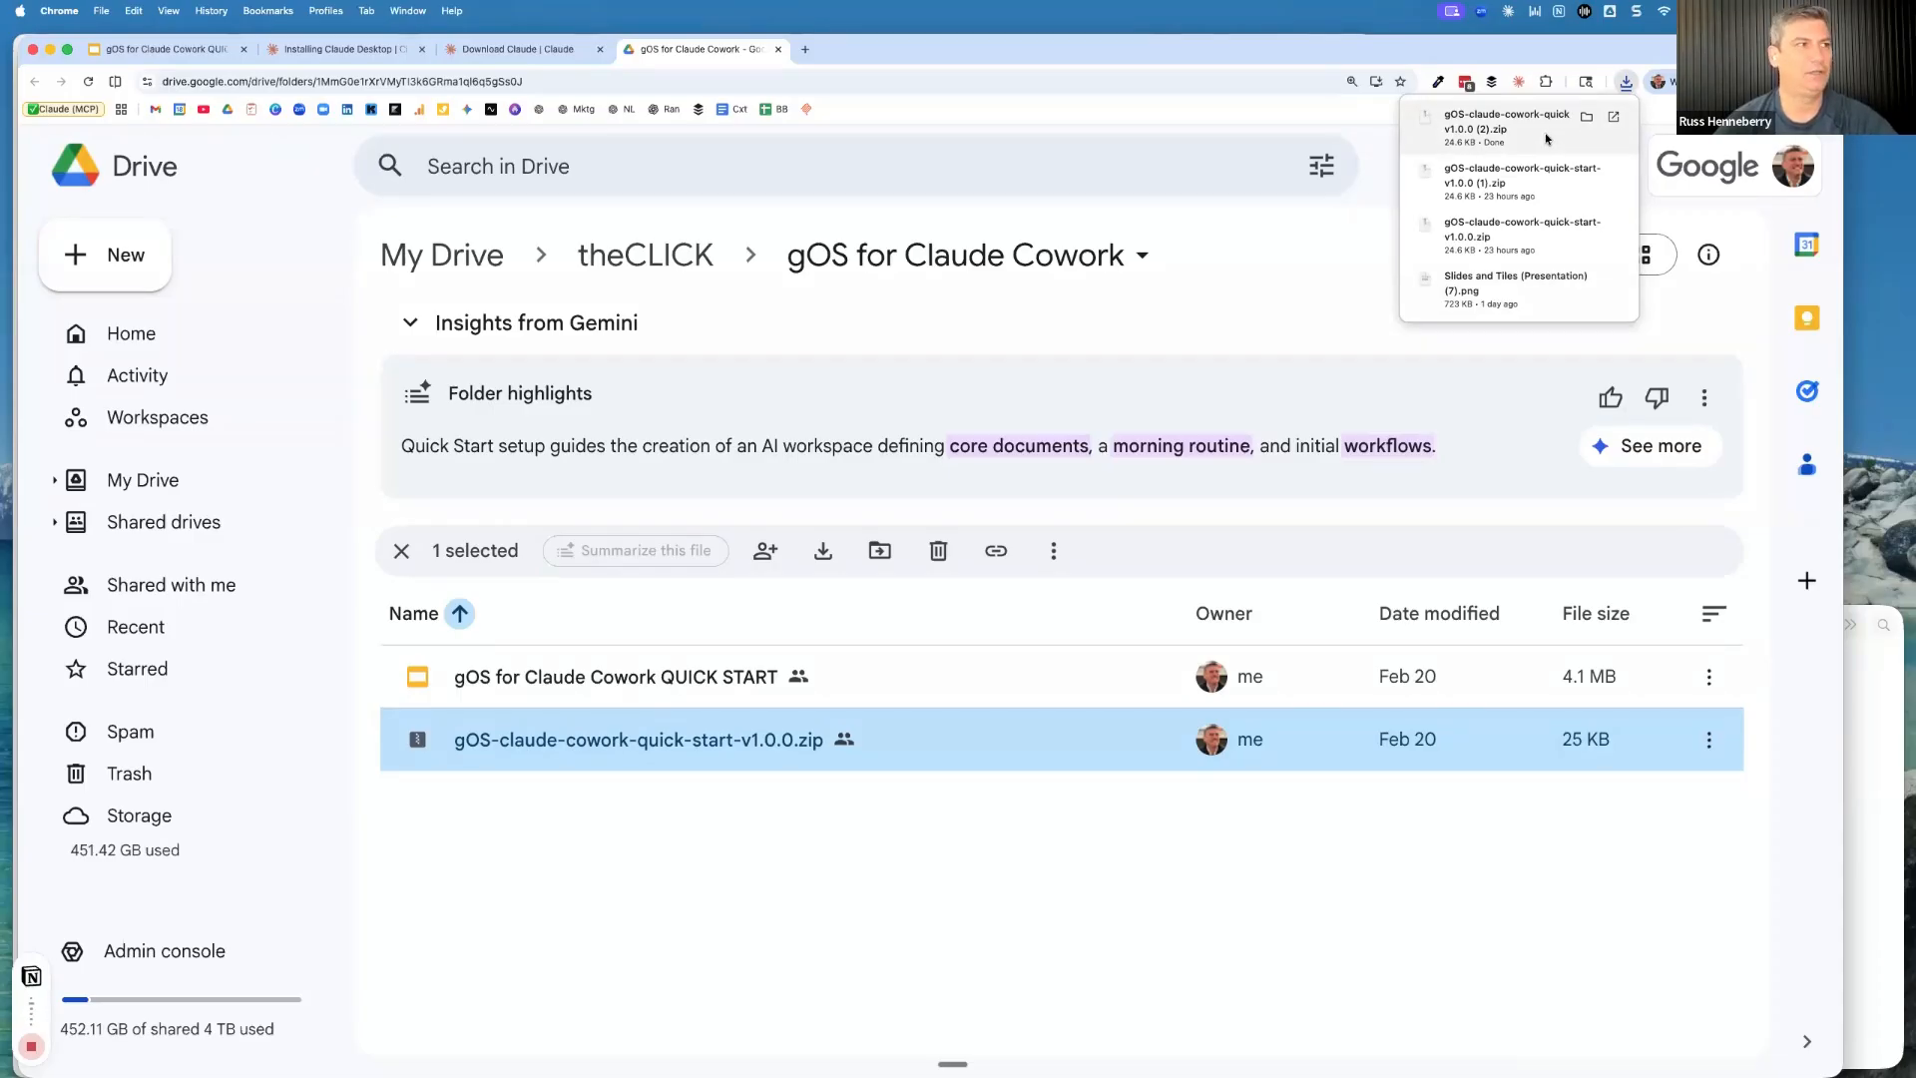
# Switch to the Claude desktop app, widen its window across the screen and enlarge its contents
pyautogui.hotkey('ctrl', 'Up')
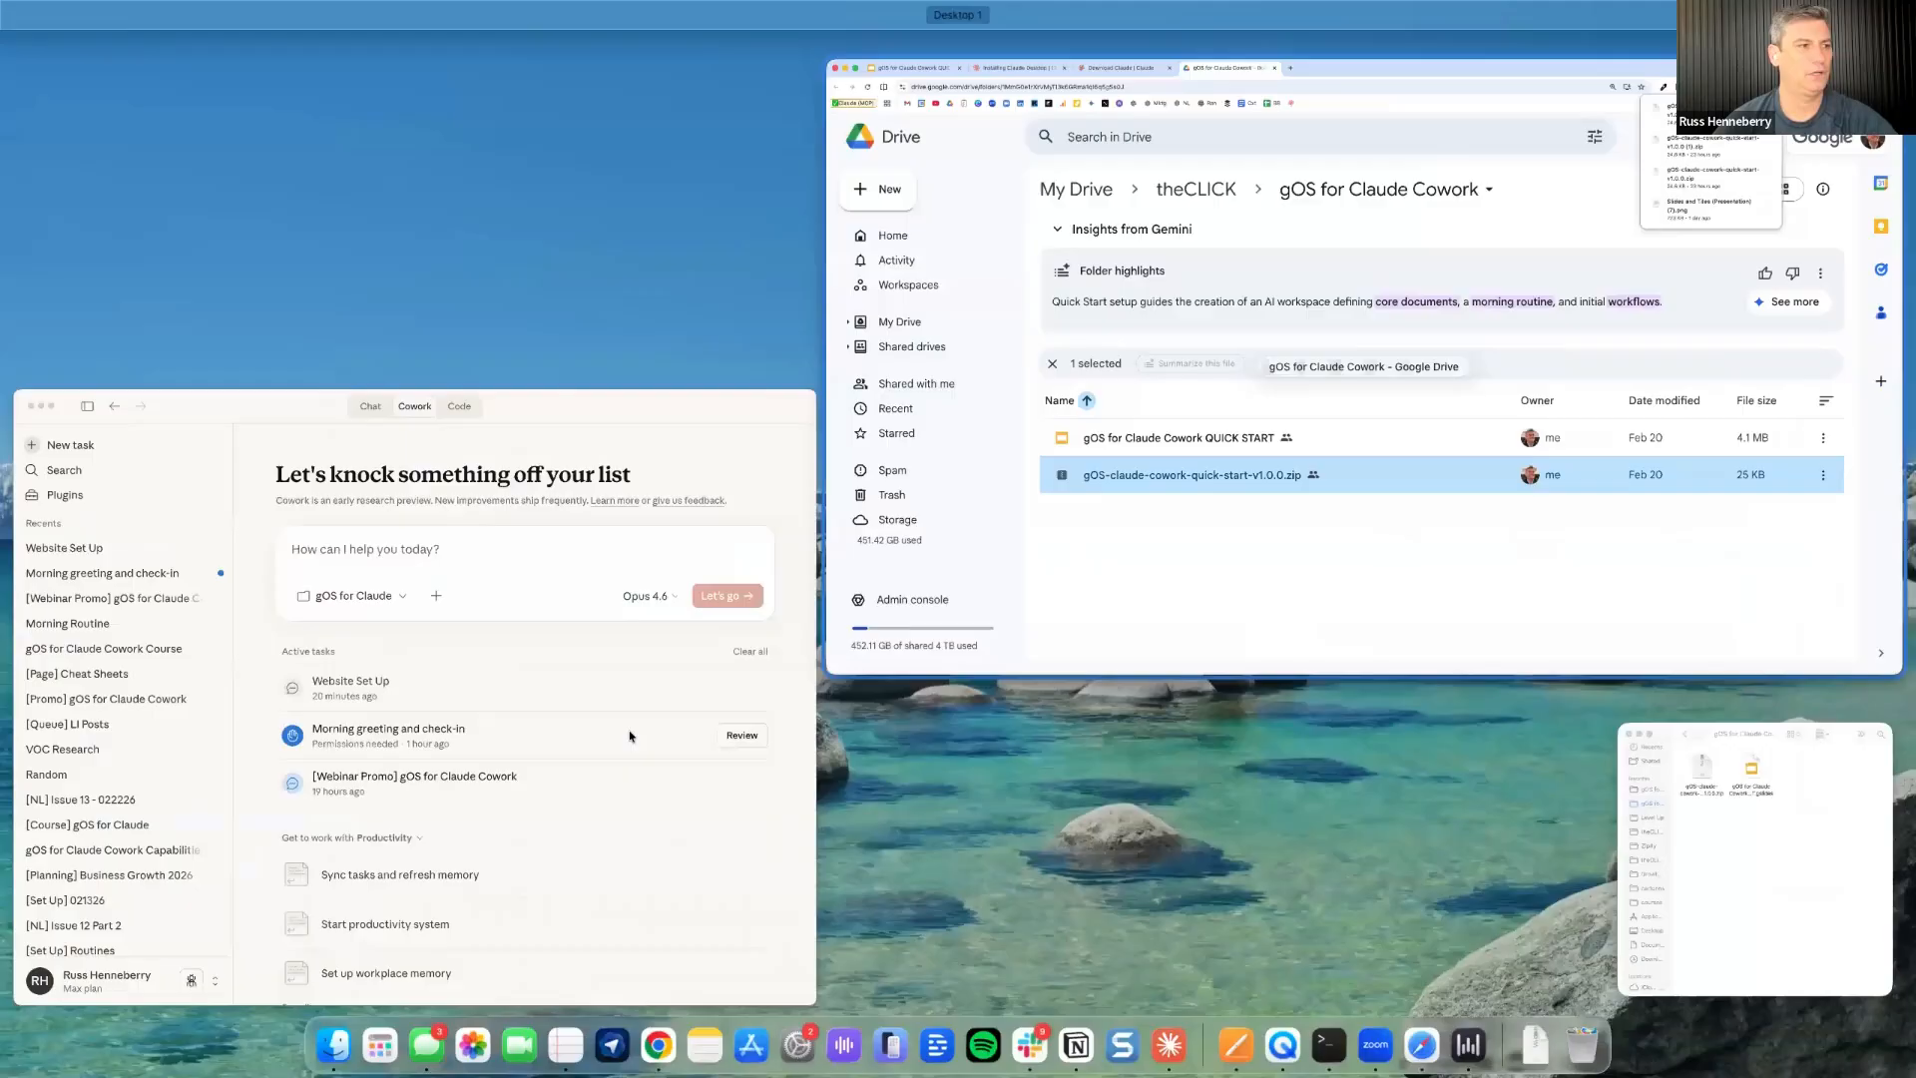
pyautogui.click(639, 690)
pyautogui.moveTo(1372, 36); pyautogui.dragTo(1892, 43)
pyautogui.press('super+equal')
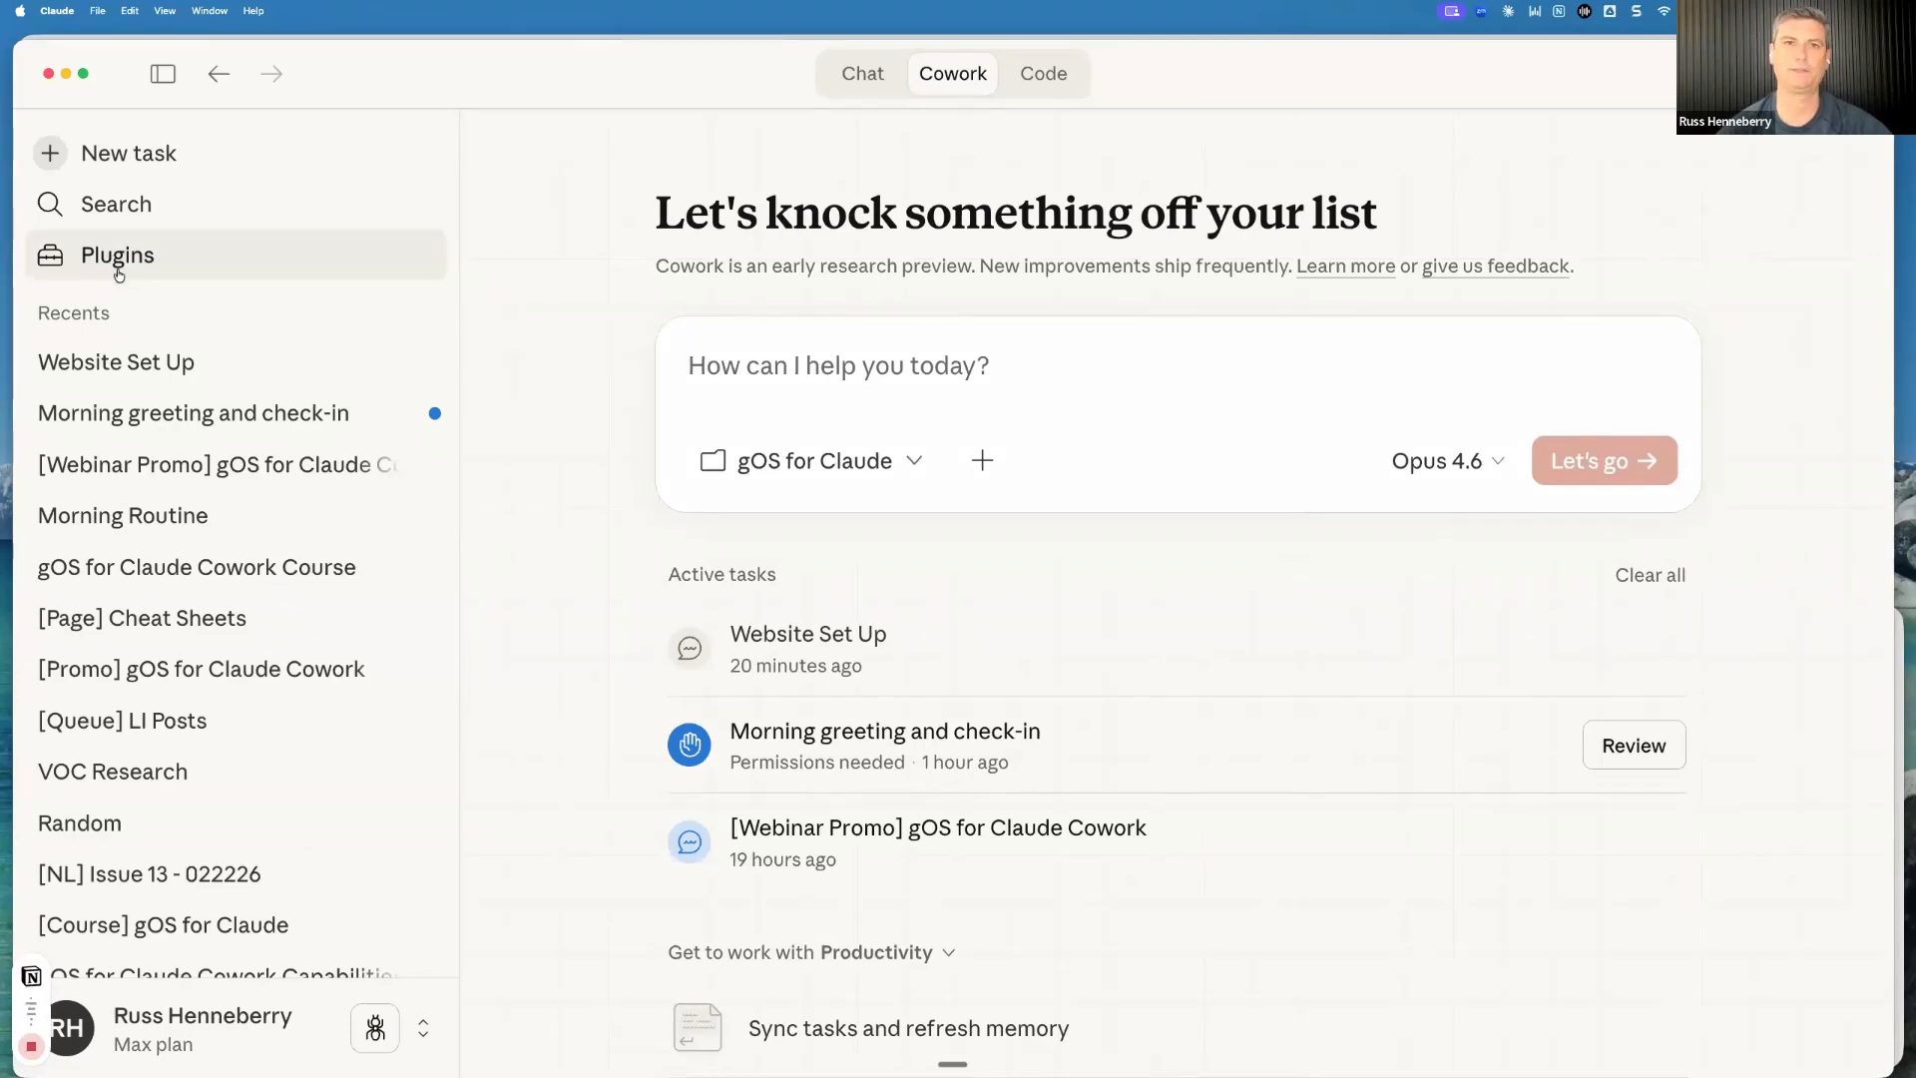
pyautogui.click(135, 263)
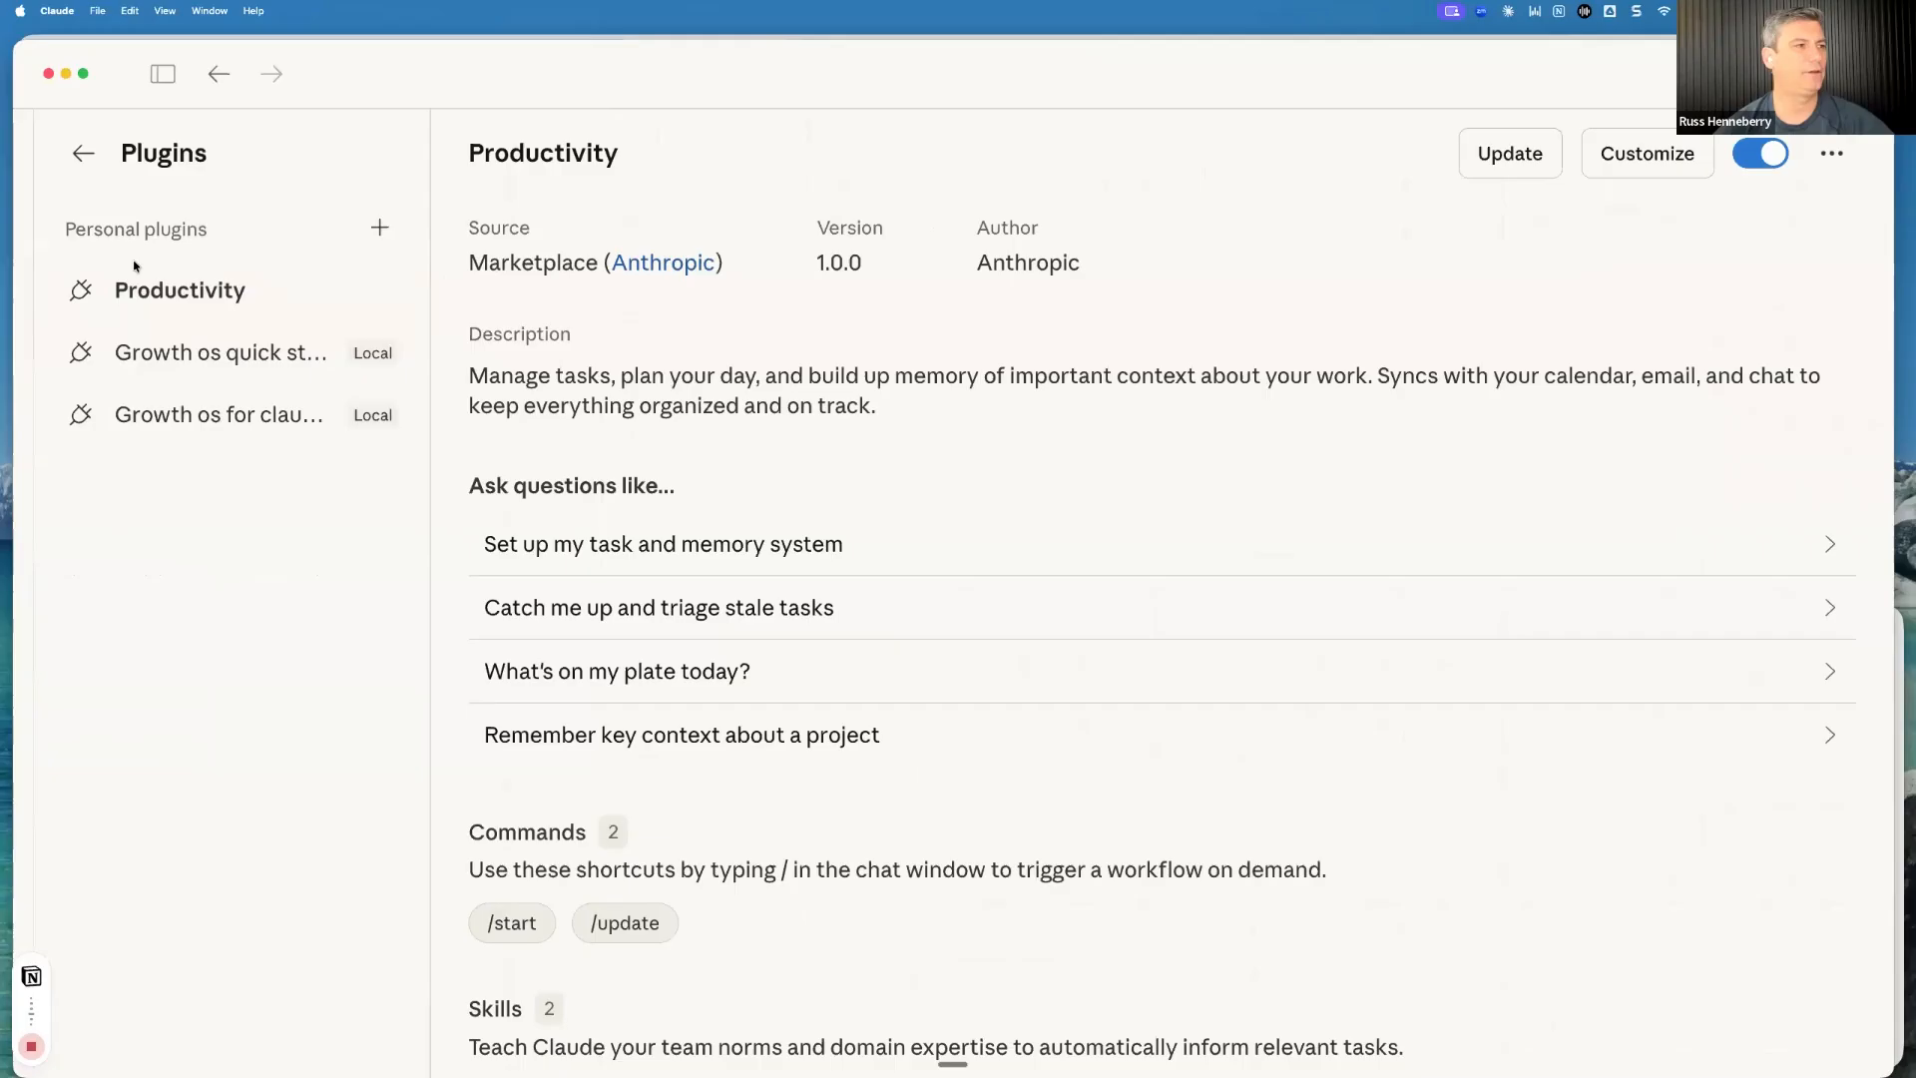
pyautogui.click(358, 232)
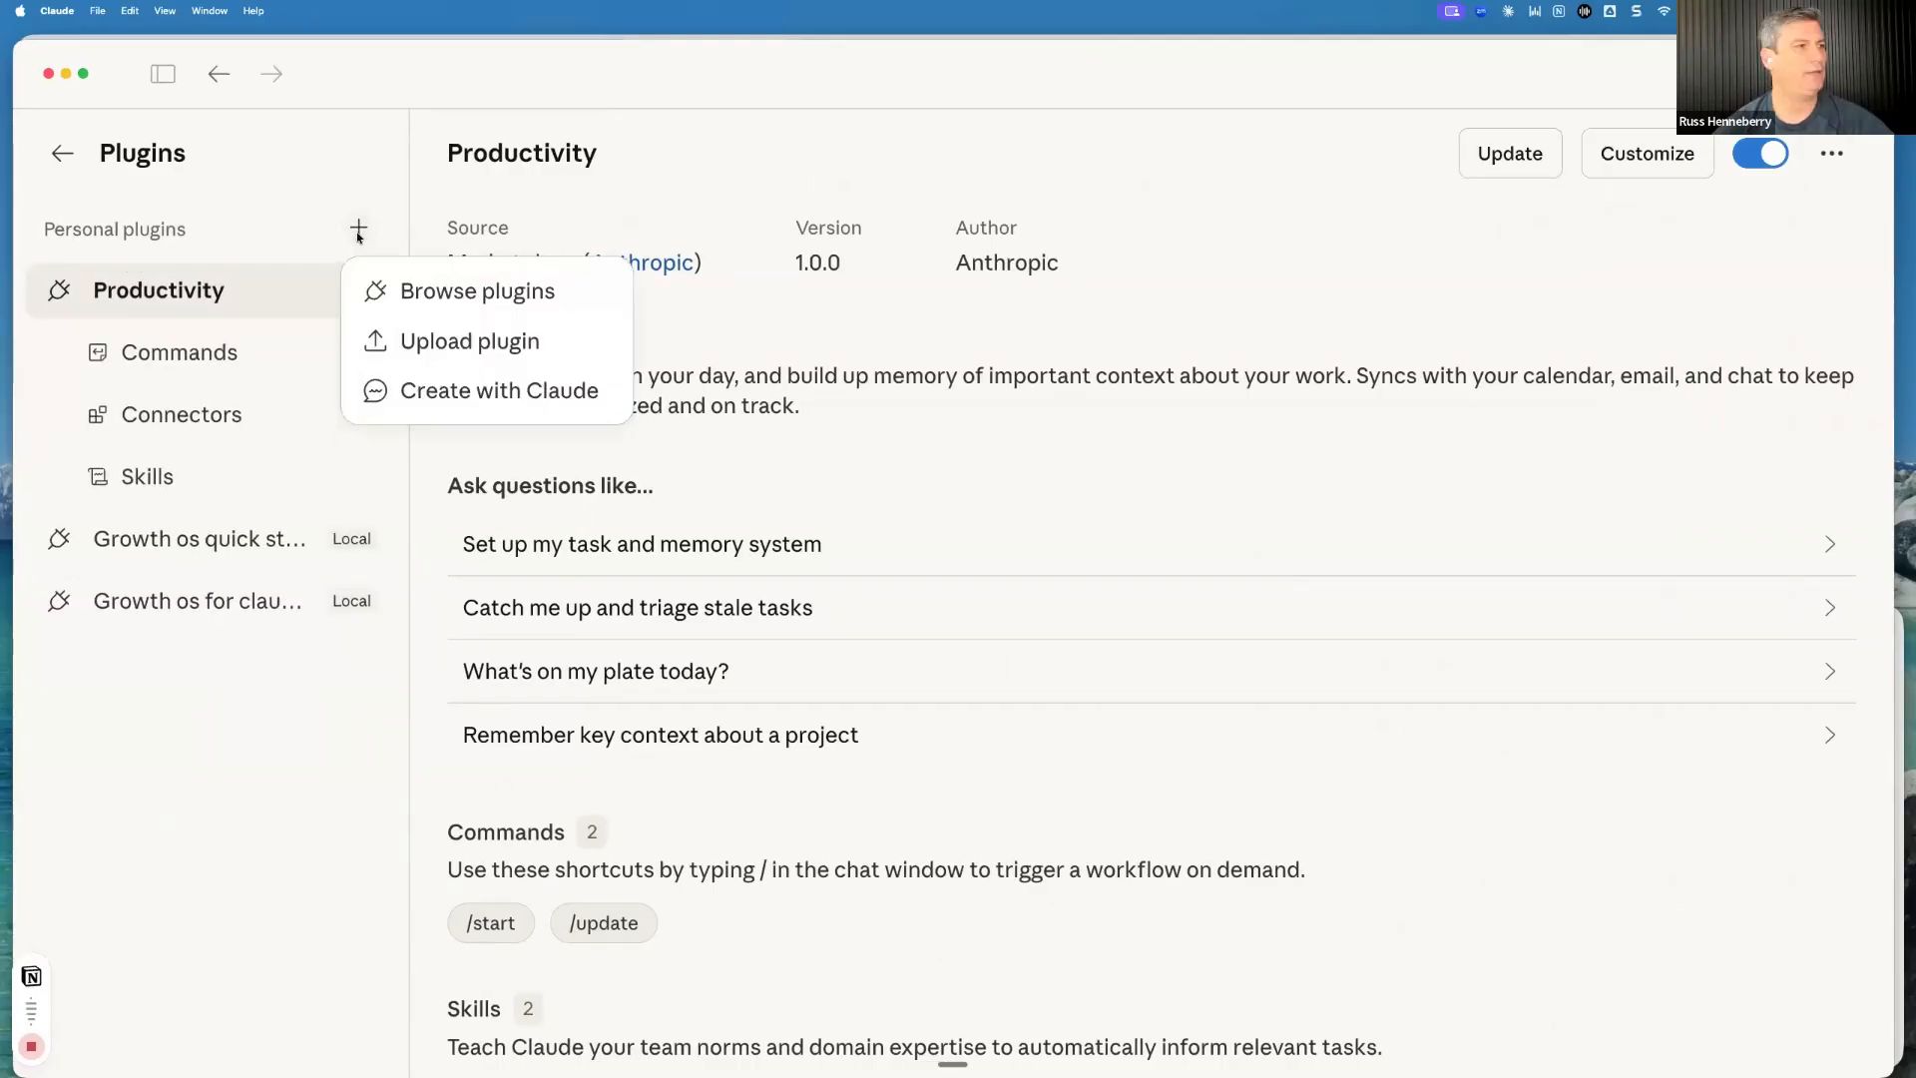
pyautogui.click(295, 223)
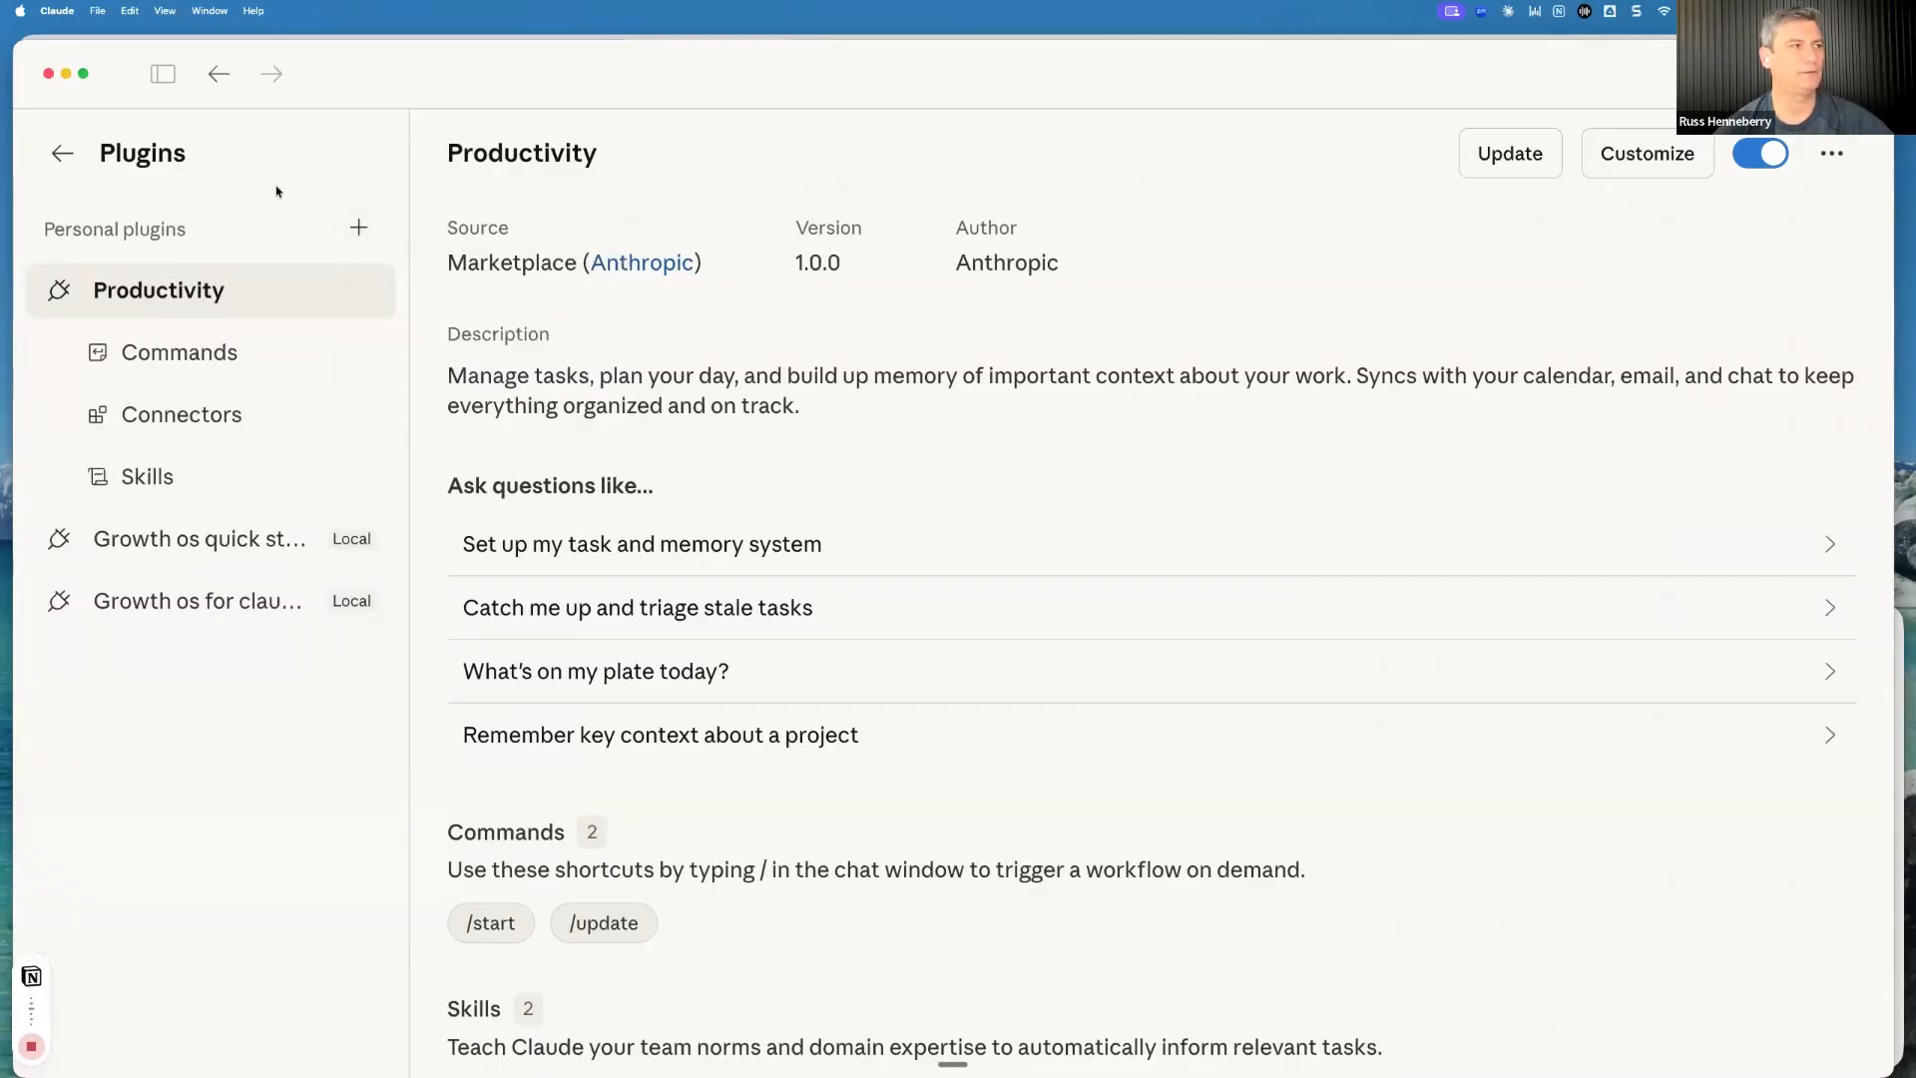
pyautogui.click(62, 152)
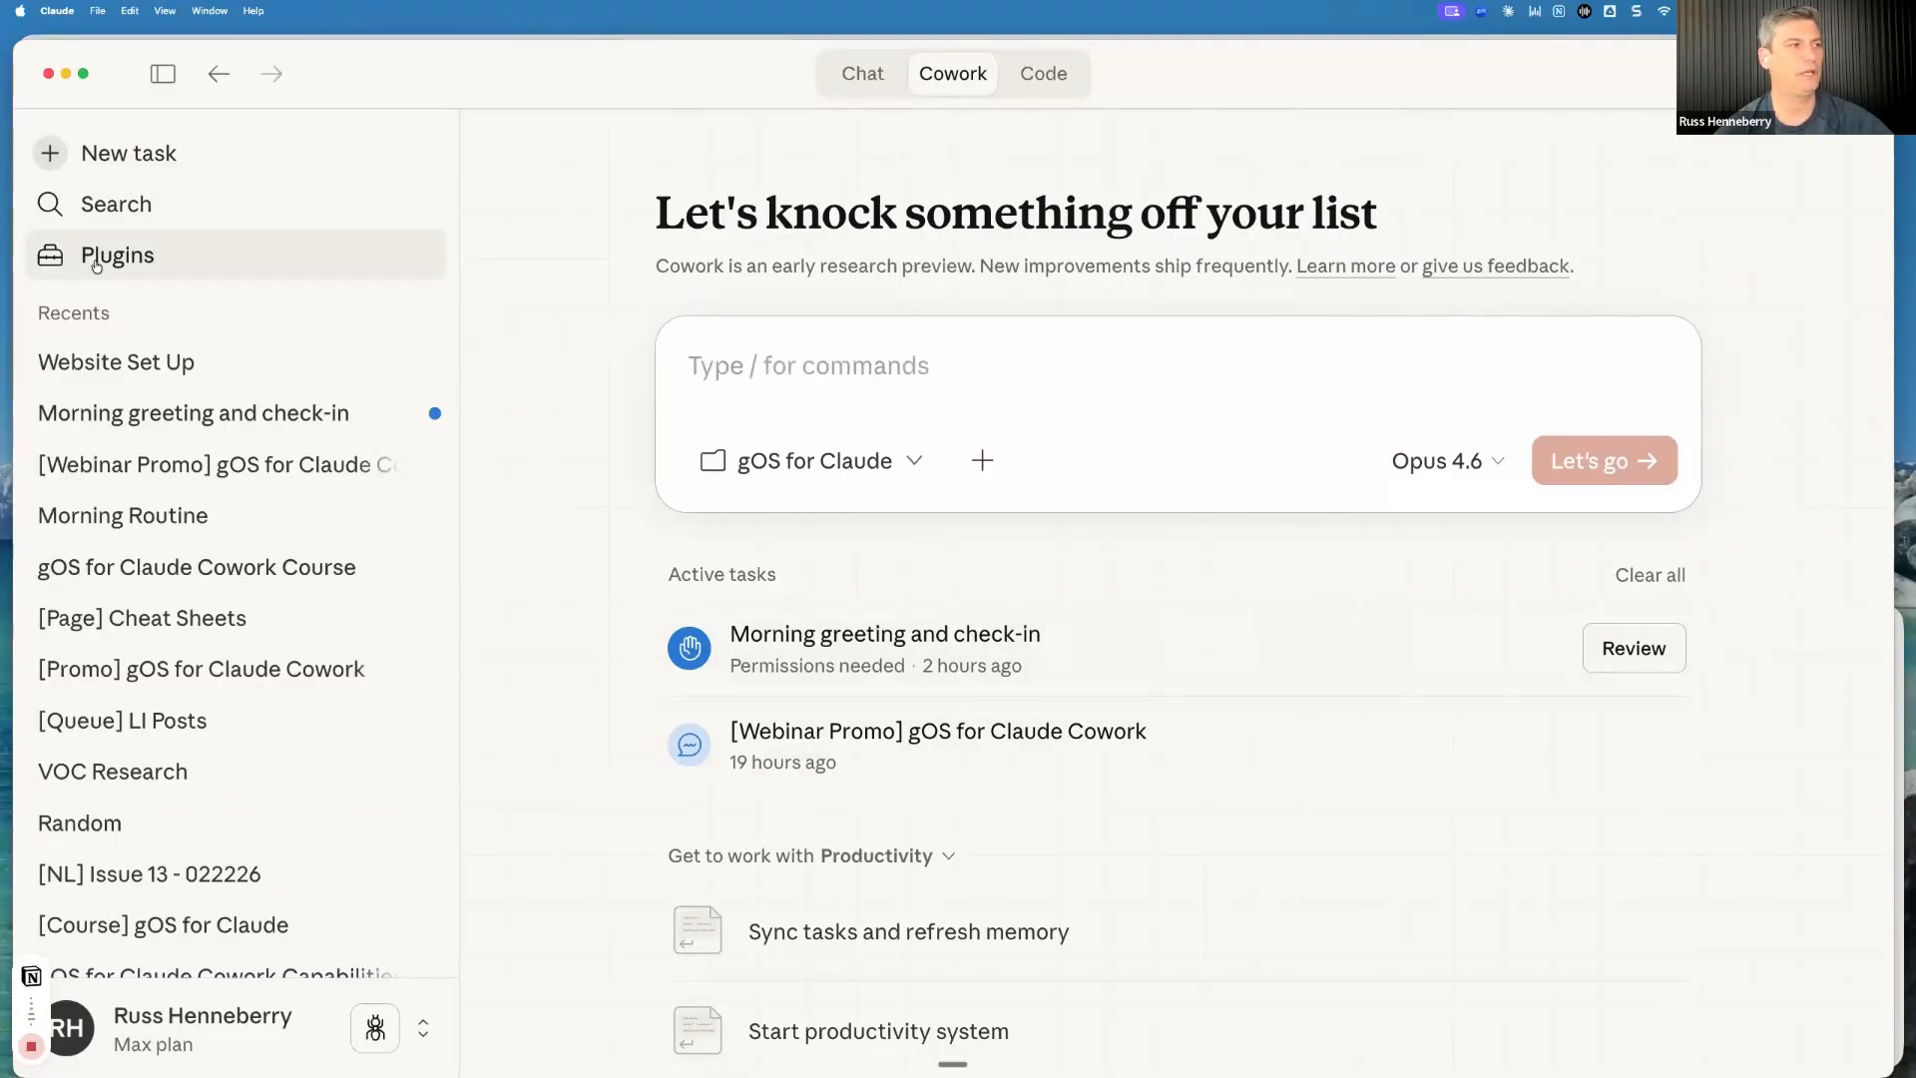
# Open the upload dialog for adding a local plugin to the personal plugins
pyautogui.click(112, 262)
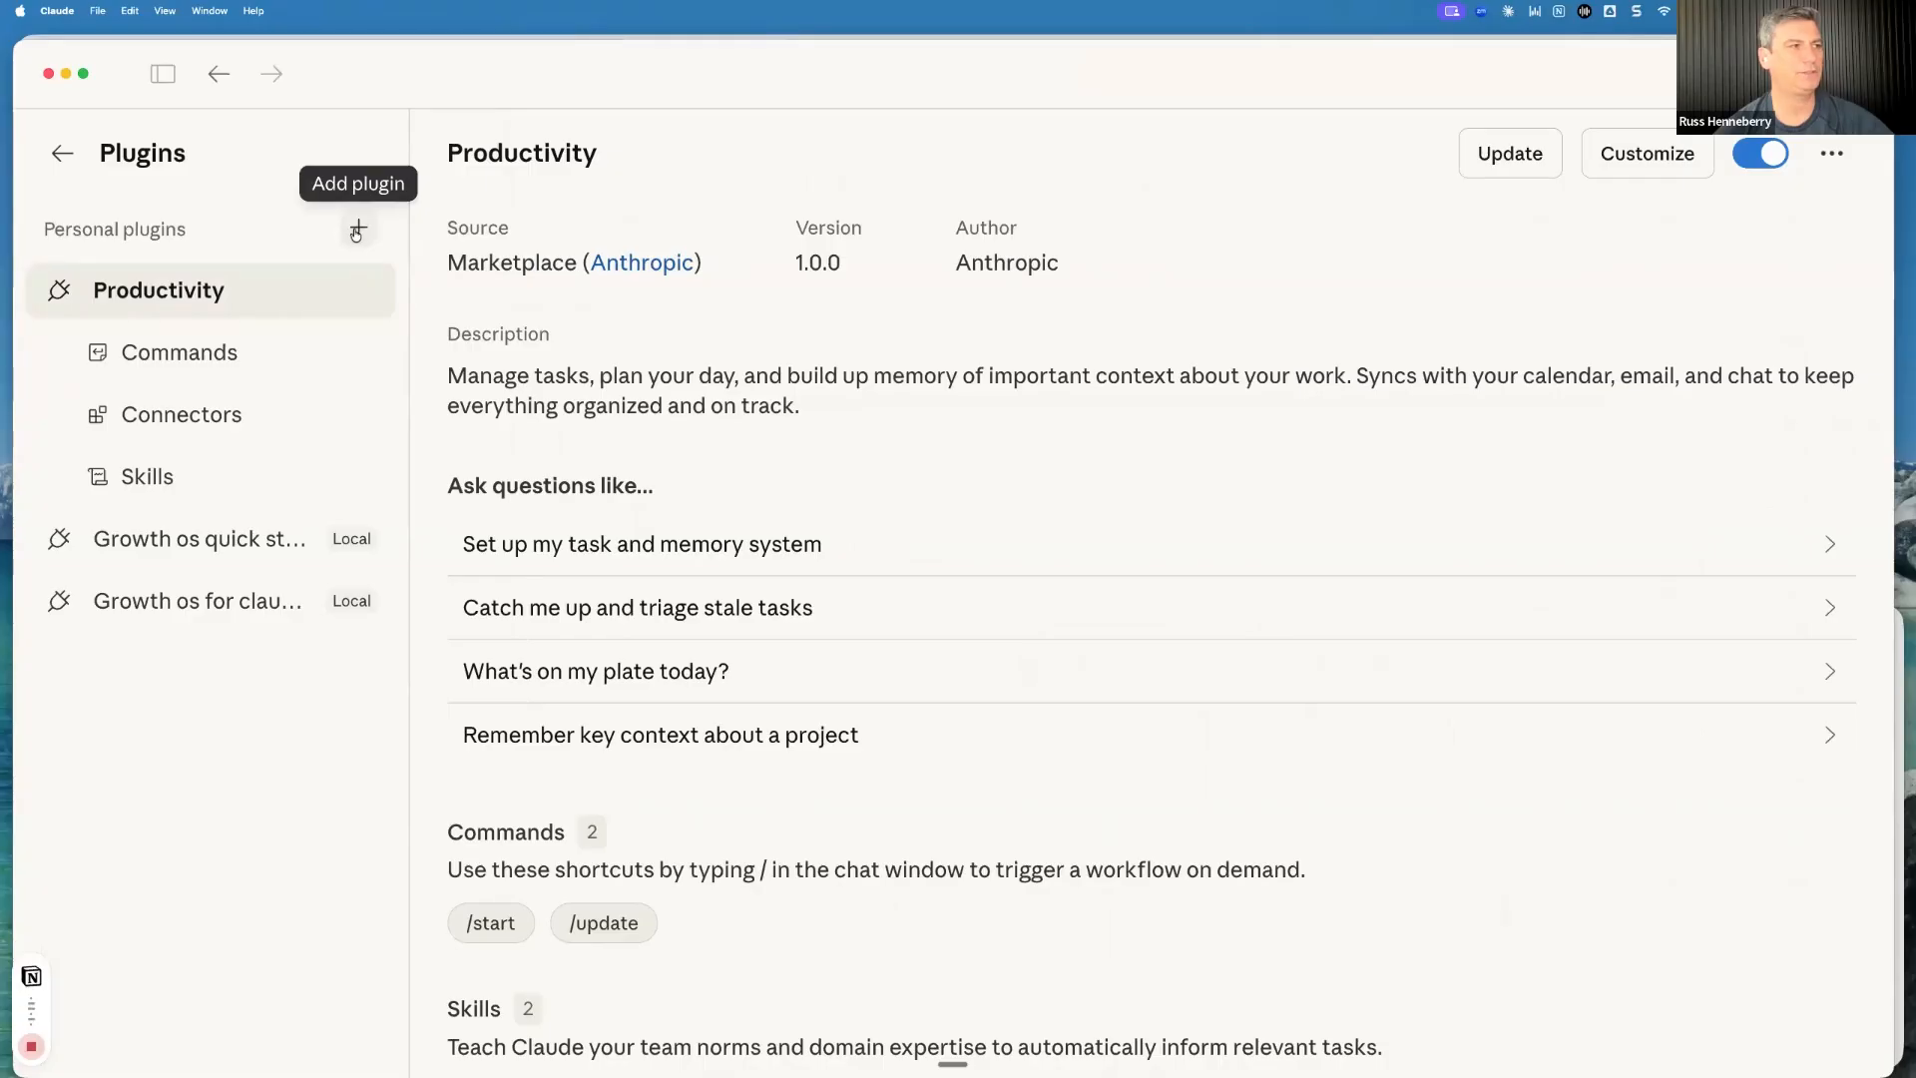
pyautogui.click(357, 229)
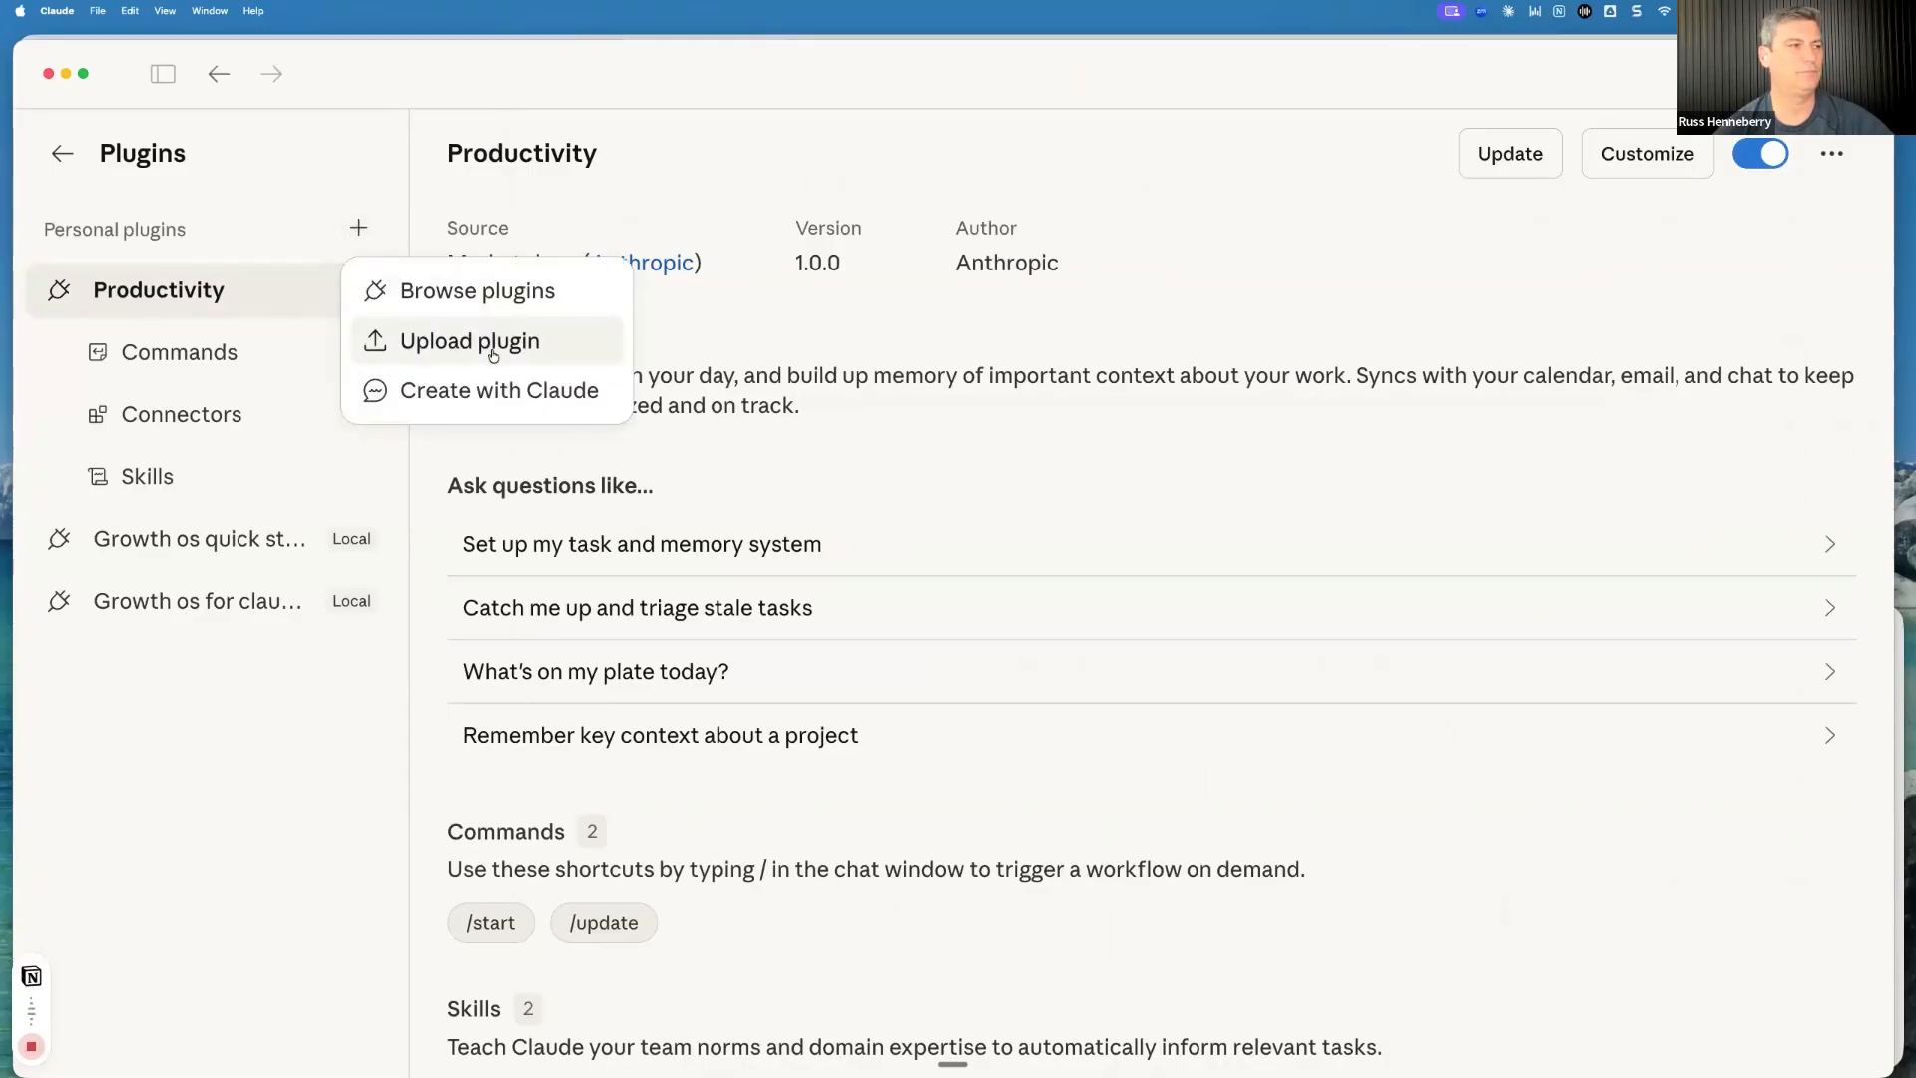
pyautogui.click(492, 349)
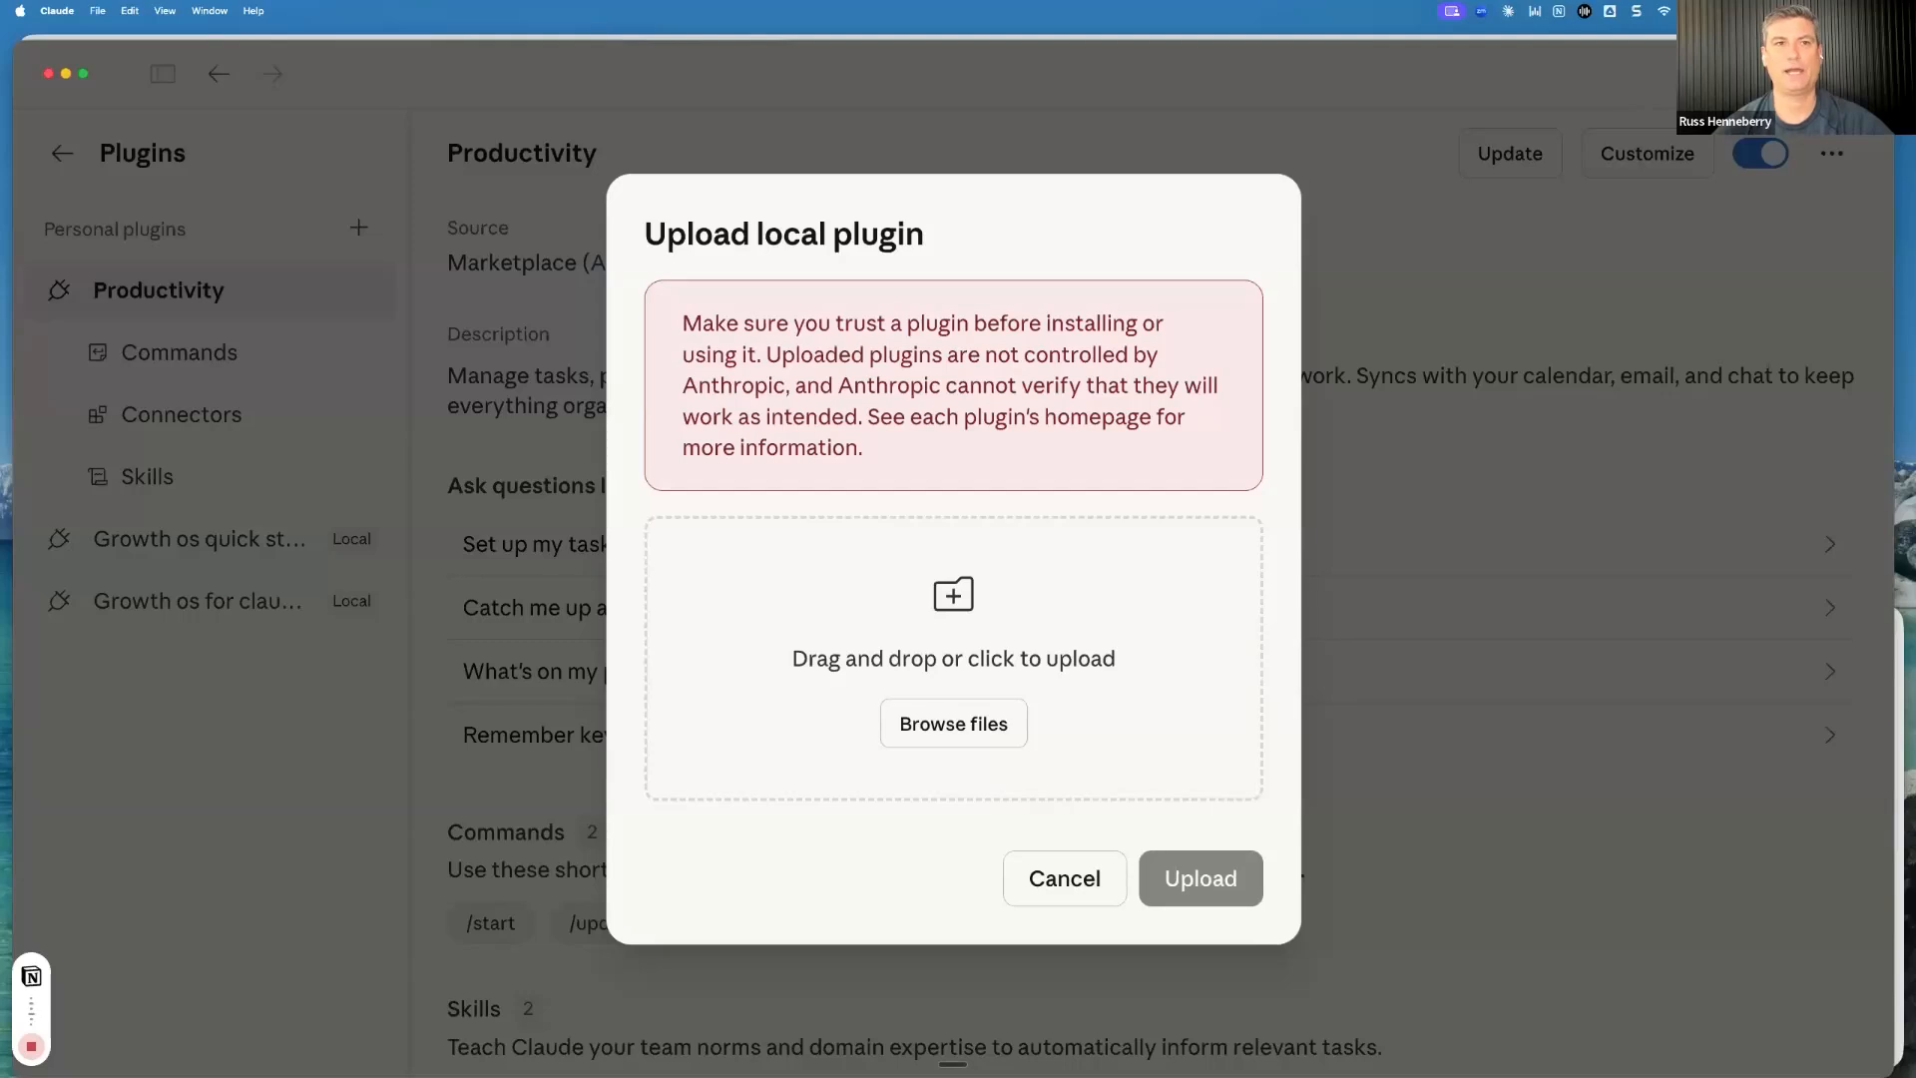
# Narrow the Claude and Chrome windows to uncover the Finder window, leaving Claude's plugin upload dialog in front
pyautogui.moveTo(1893, 44); pyautogui.dragTo(1458, 48)
pyautogui.click(1609, 160)
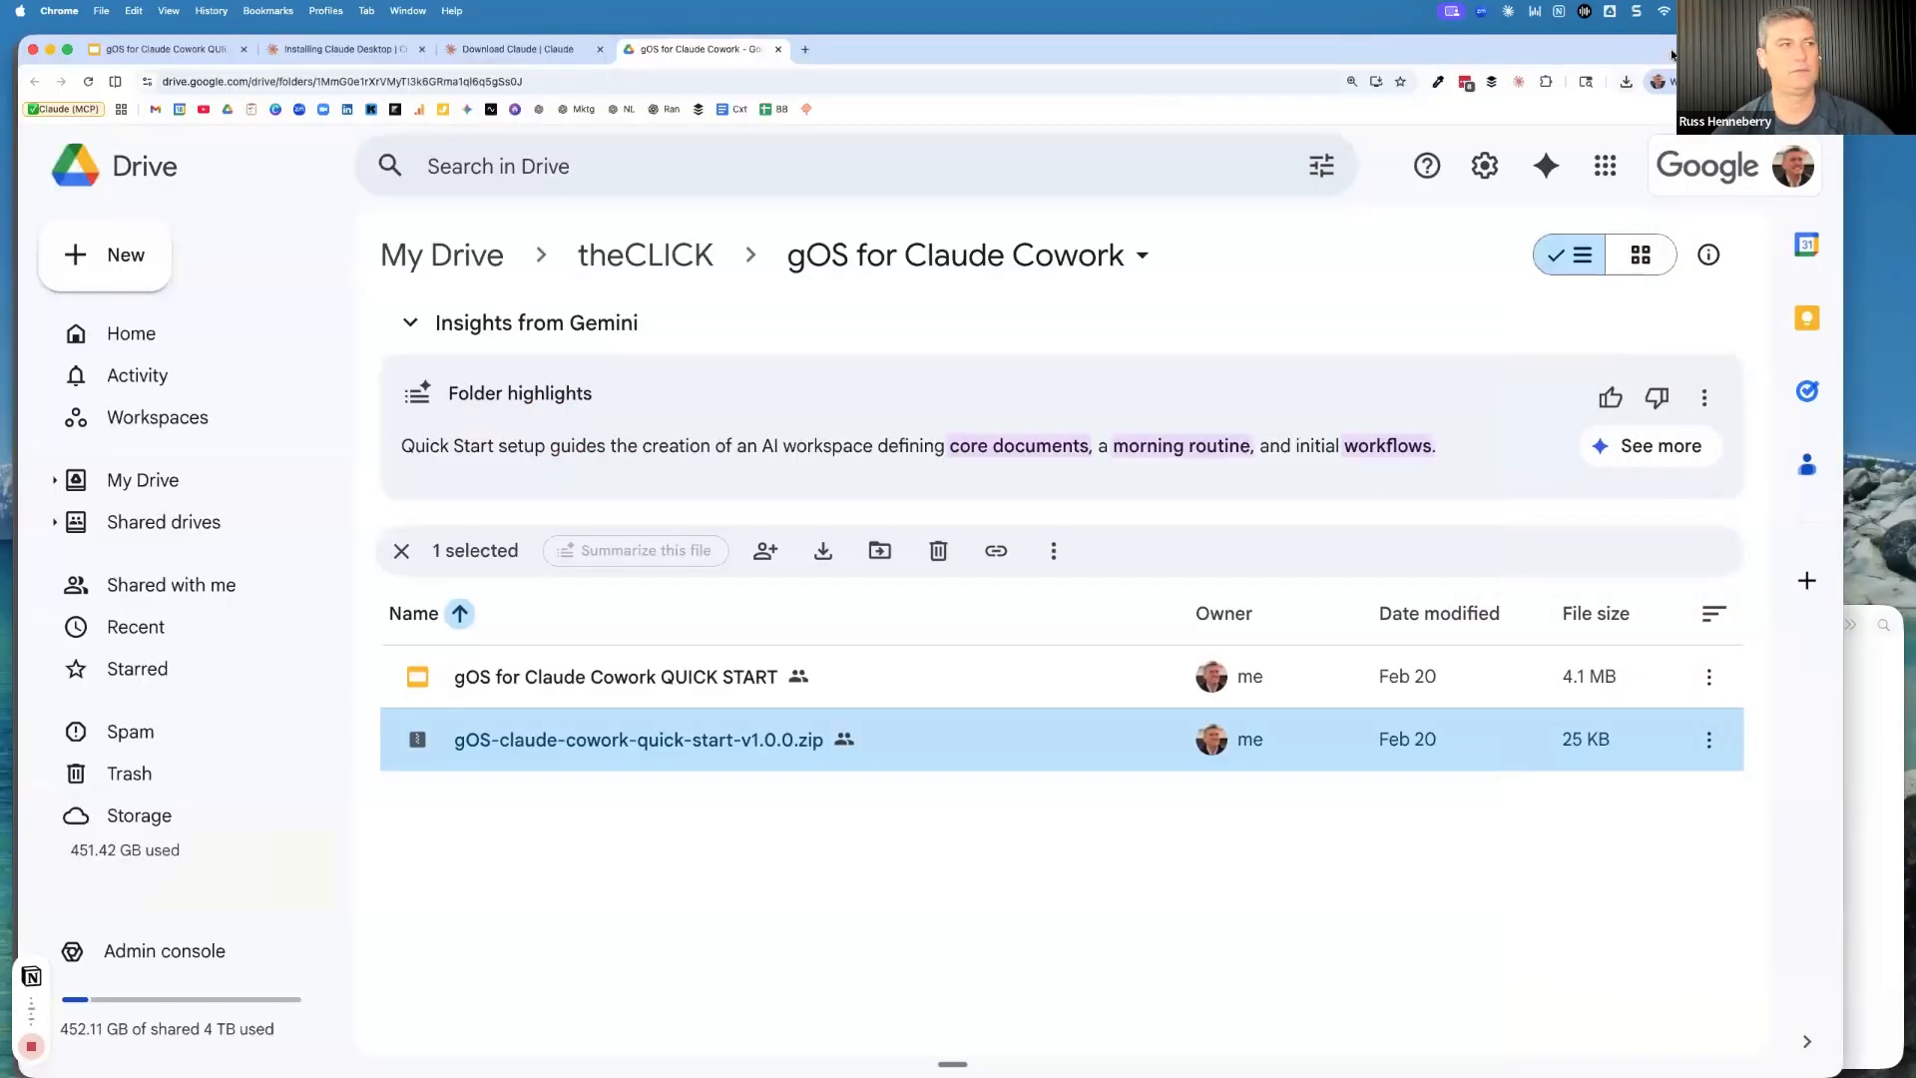
pyautogui.moveTo(1842, 38); pyautogui.dragTo(1428, 58)
pyautogui.click(1450, 56)
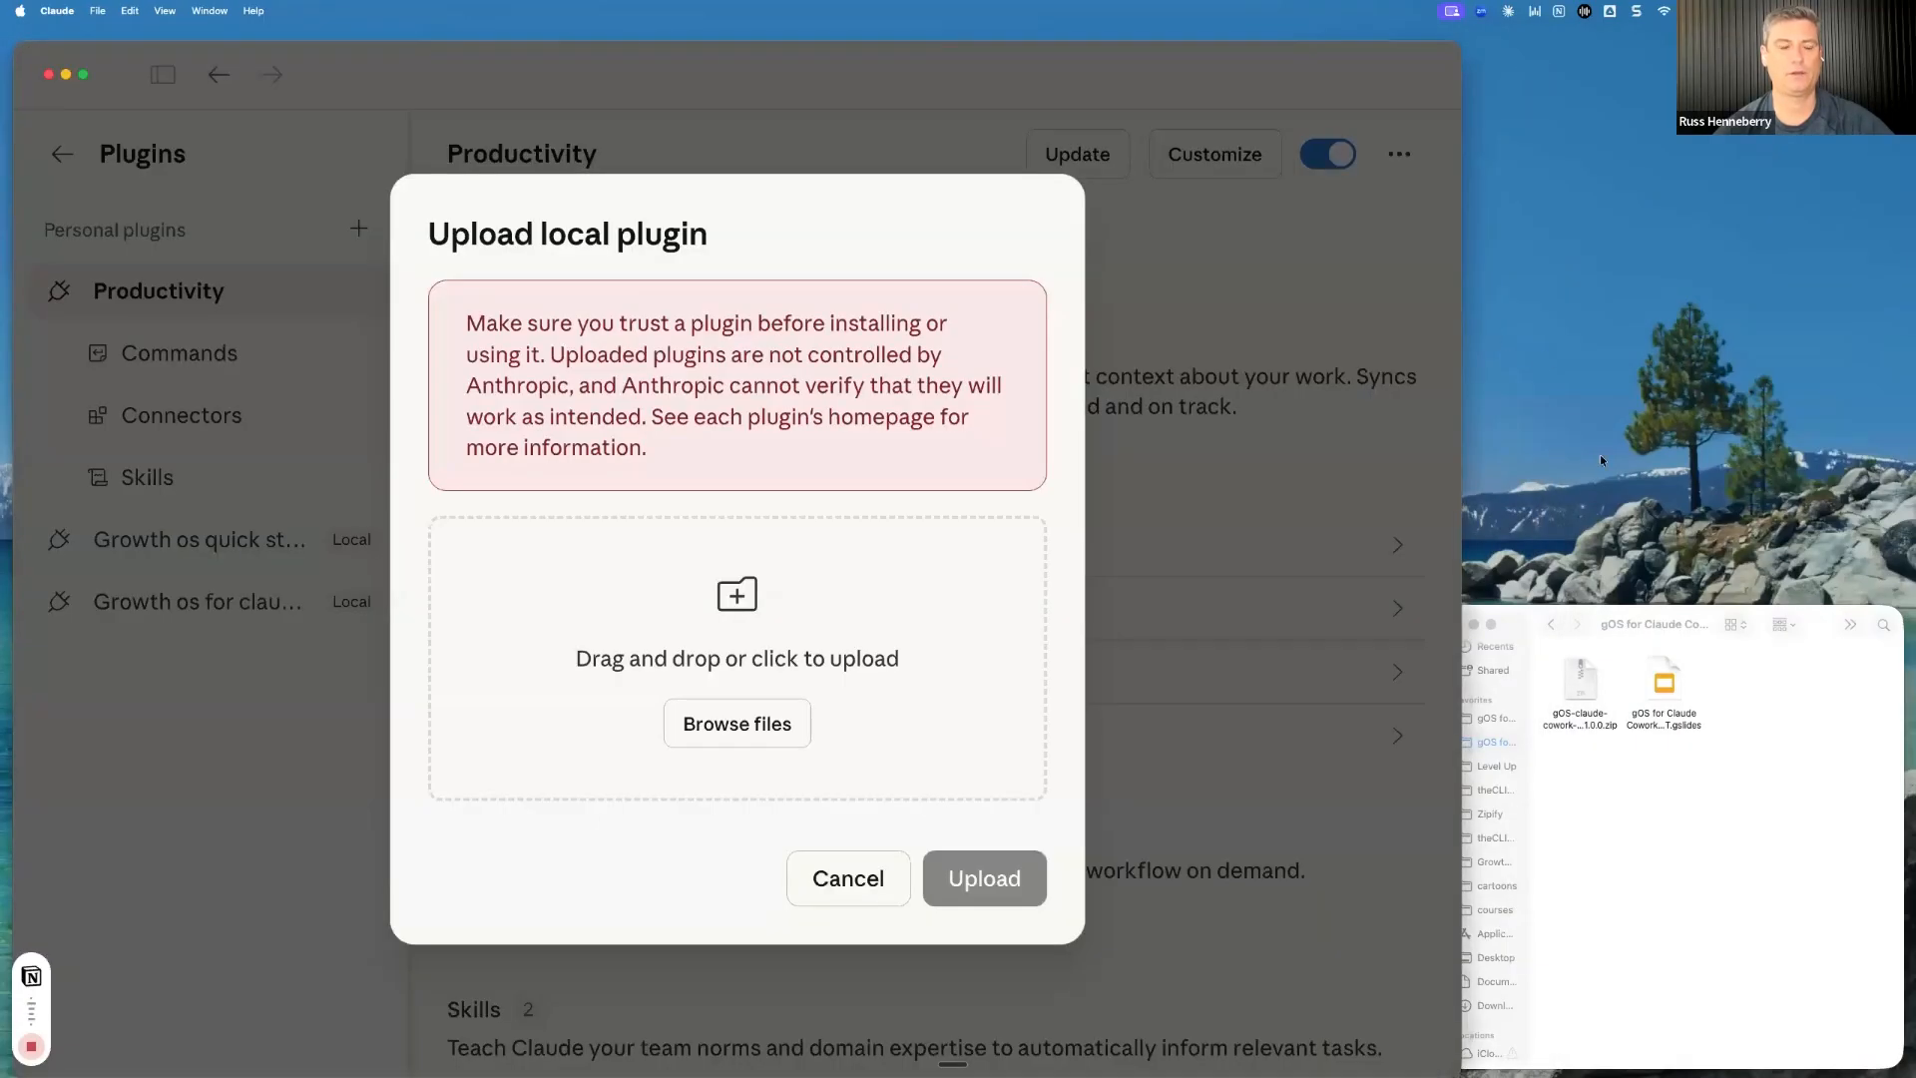
# Upload gOS-claude-cowork-quick-start-v1.0.0.zip from the Finder folder as a local plugin, replacing the existing plugin
pyautogui.moveTo(1577, 684); pyautogui.dragTo(792, 664)
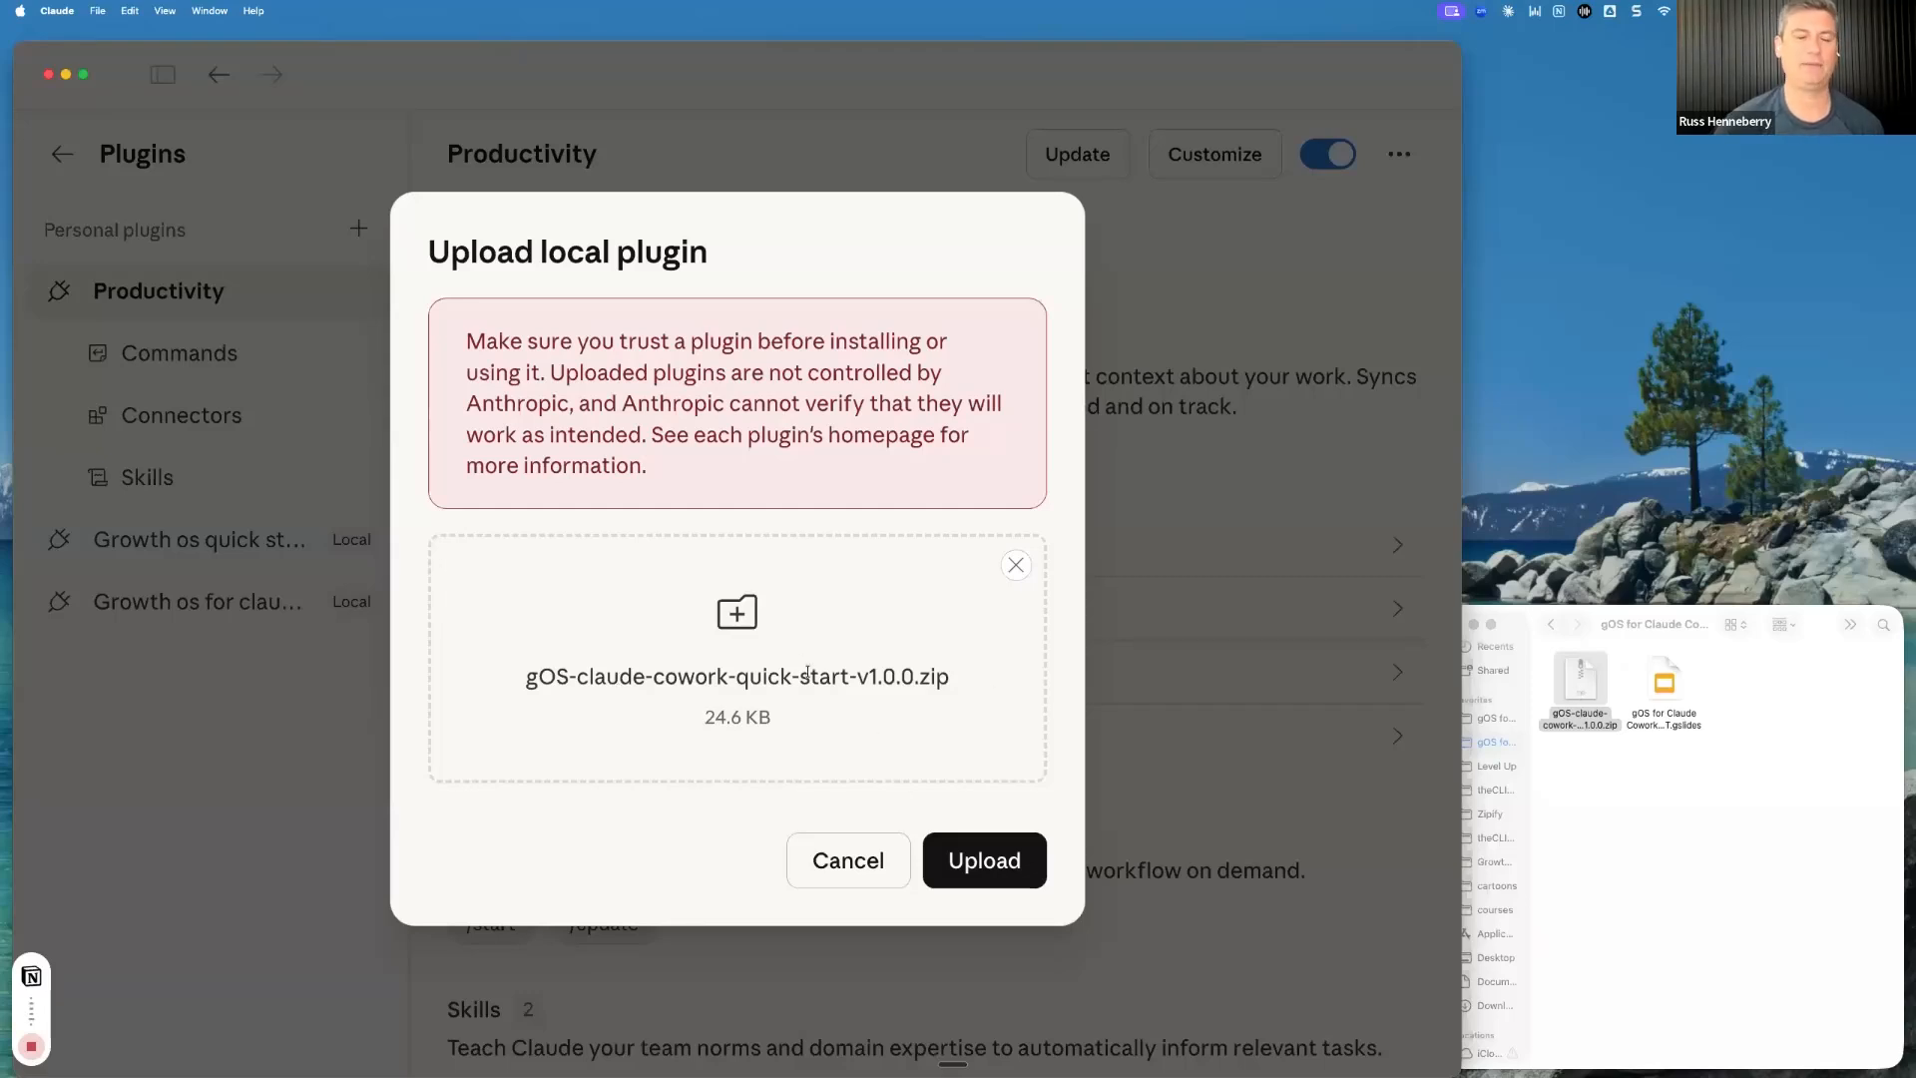
pyautogui.click(969, 864)
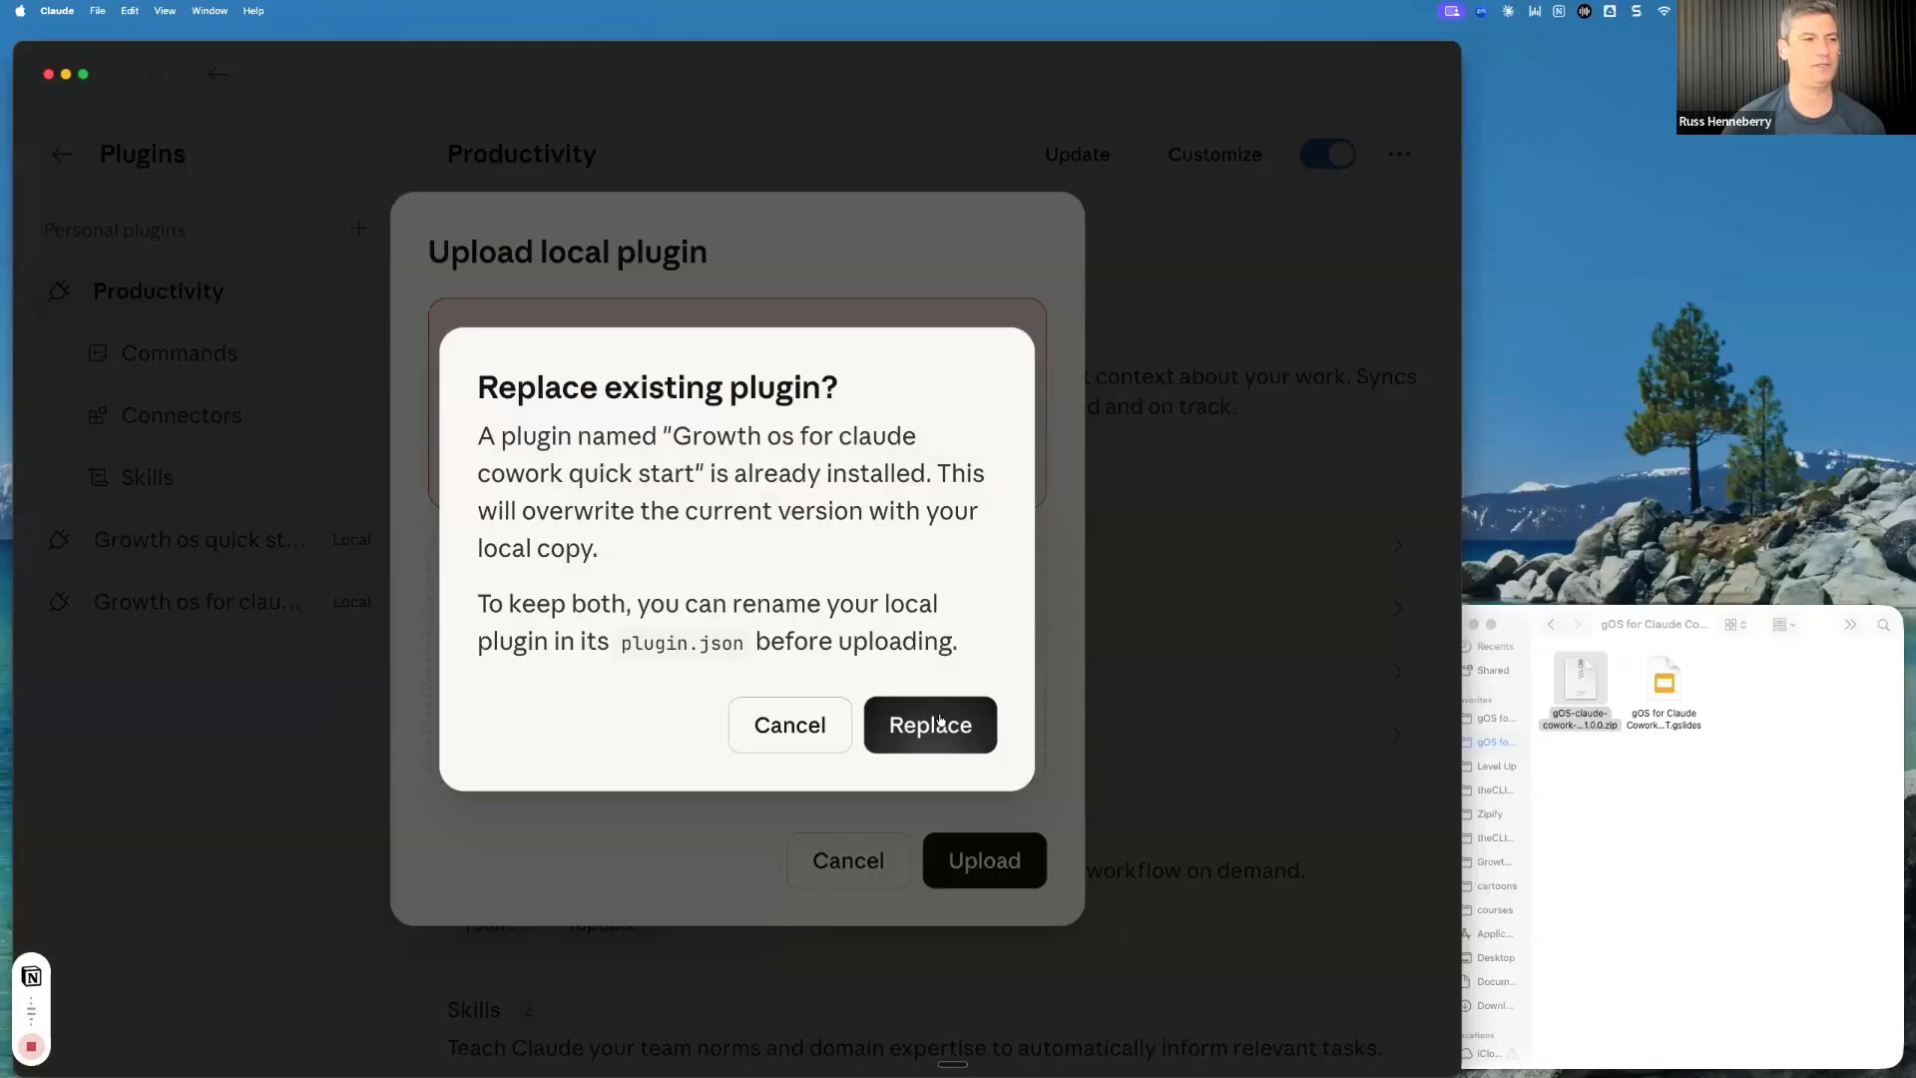
pyautogui.click(938, 723)
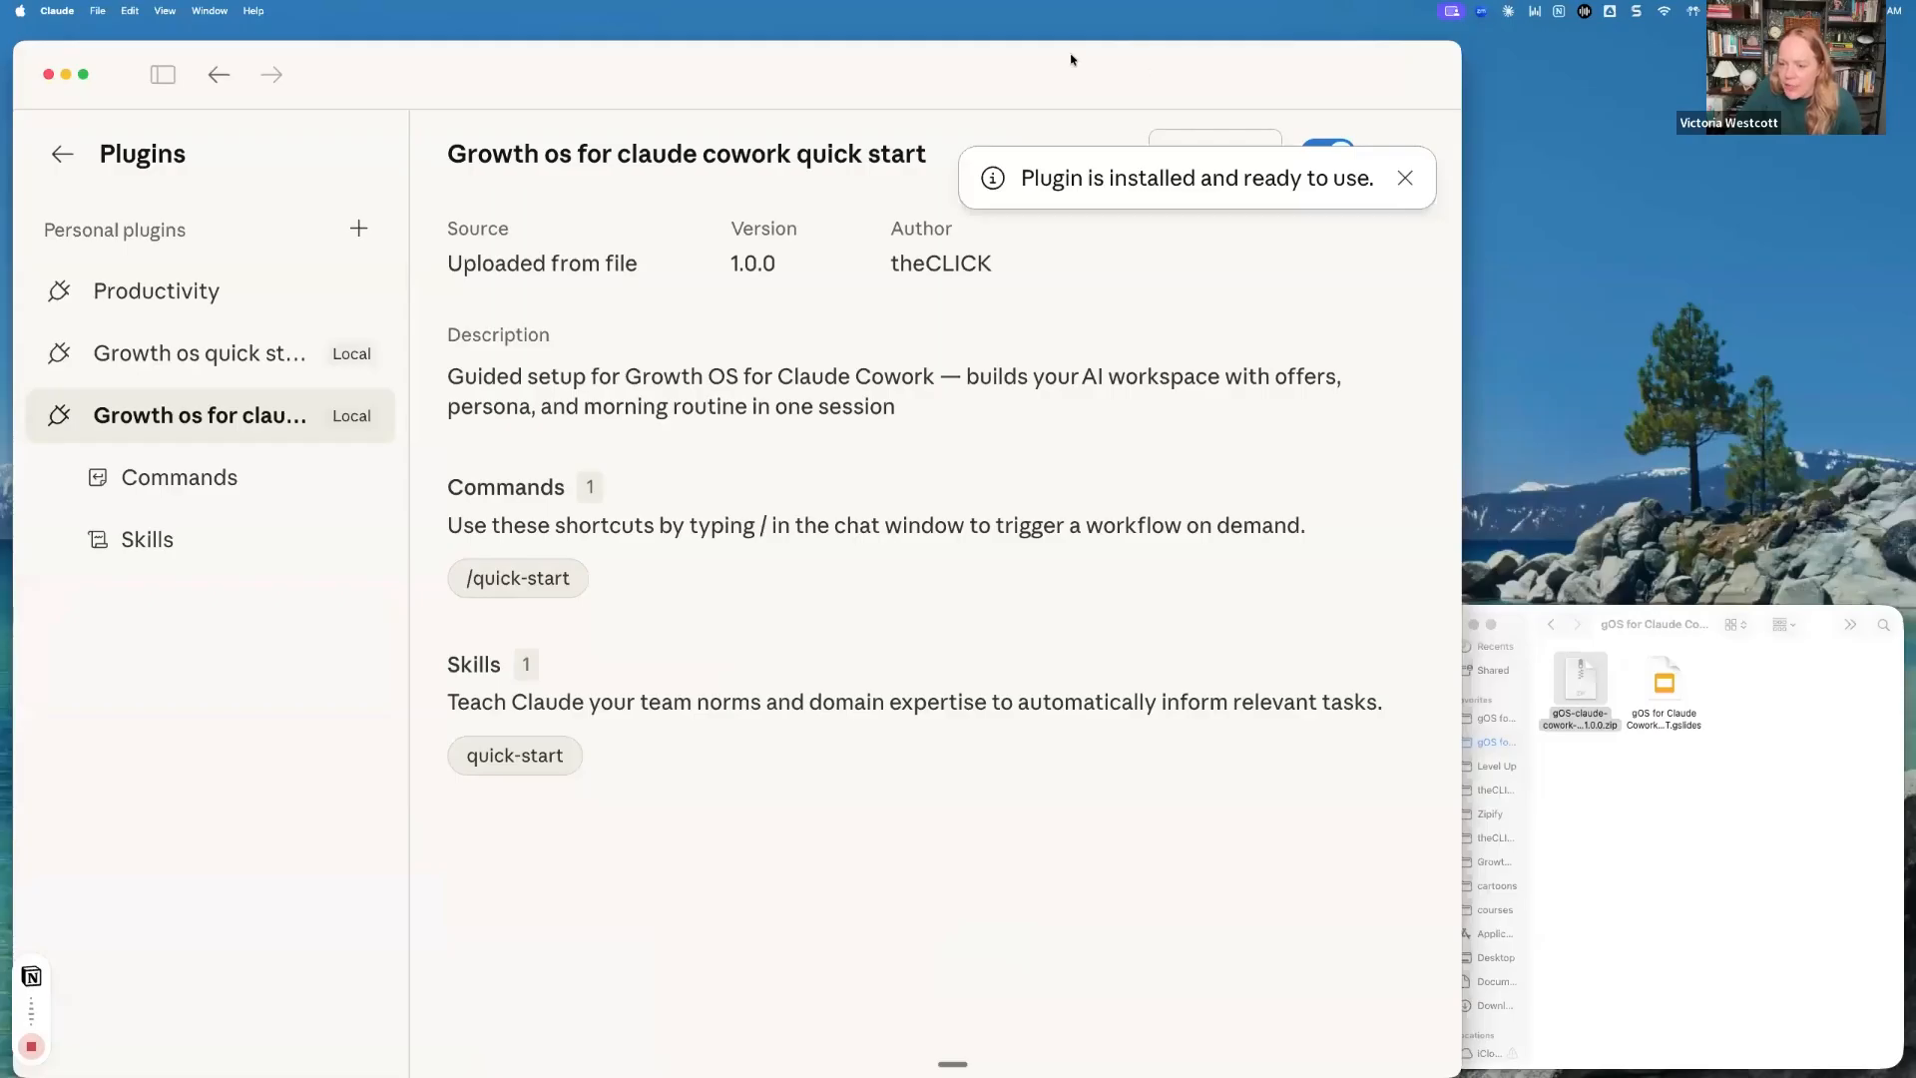
# Widen the Claude window, close the extra Drive tab in Chrome and download gOS-claude-cowork-quick-start-v1.0.0.zip again
pyautogui.moveTo(1460, 42); pyautogui.dragTo(1755, 33)
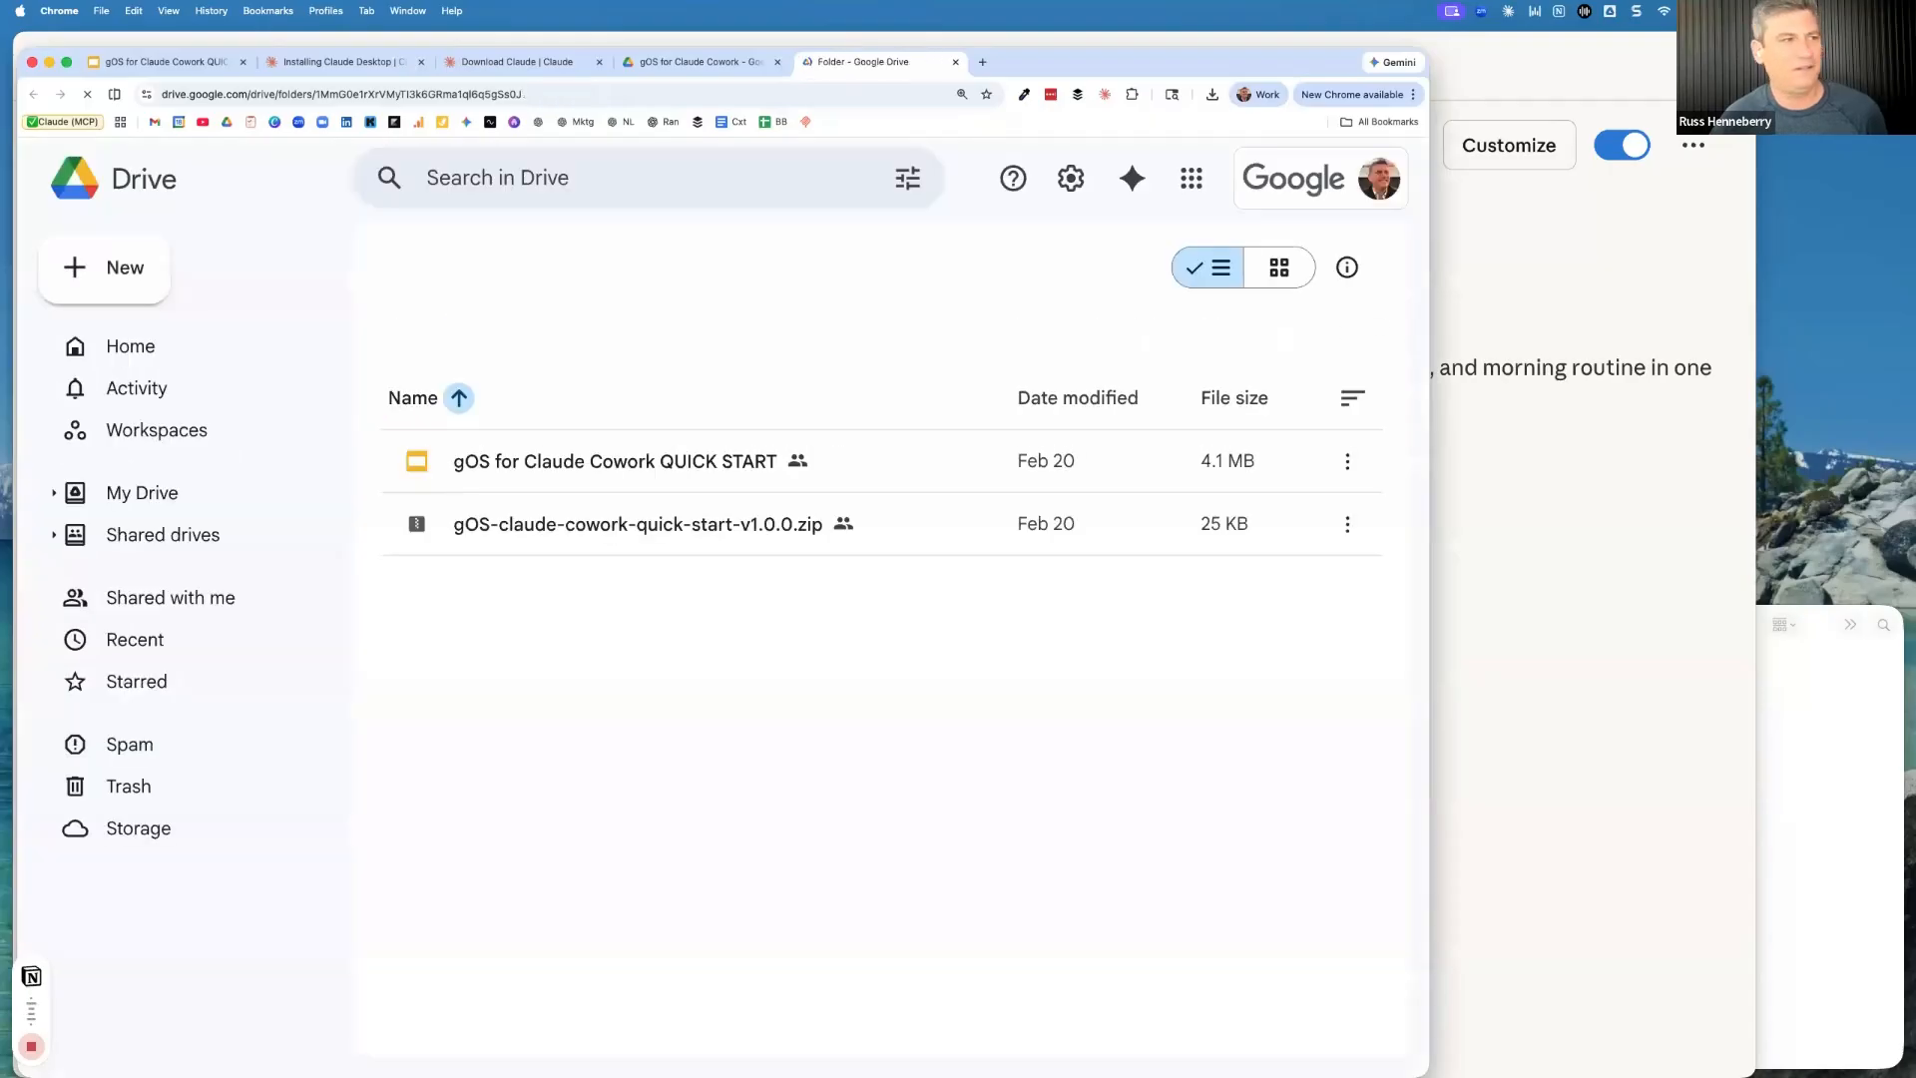
pyautogui.click(775, 64)
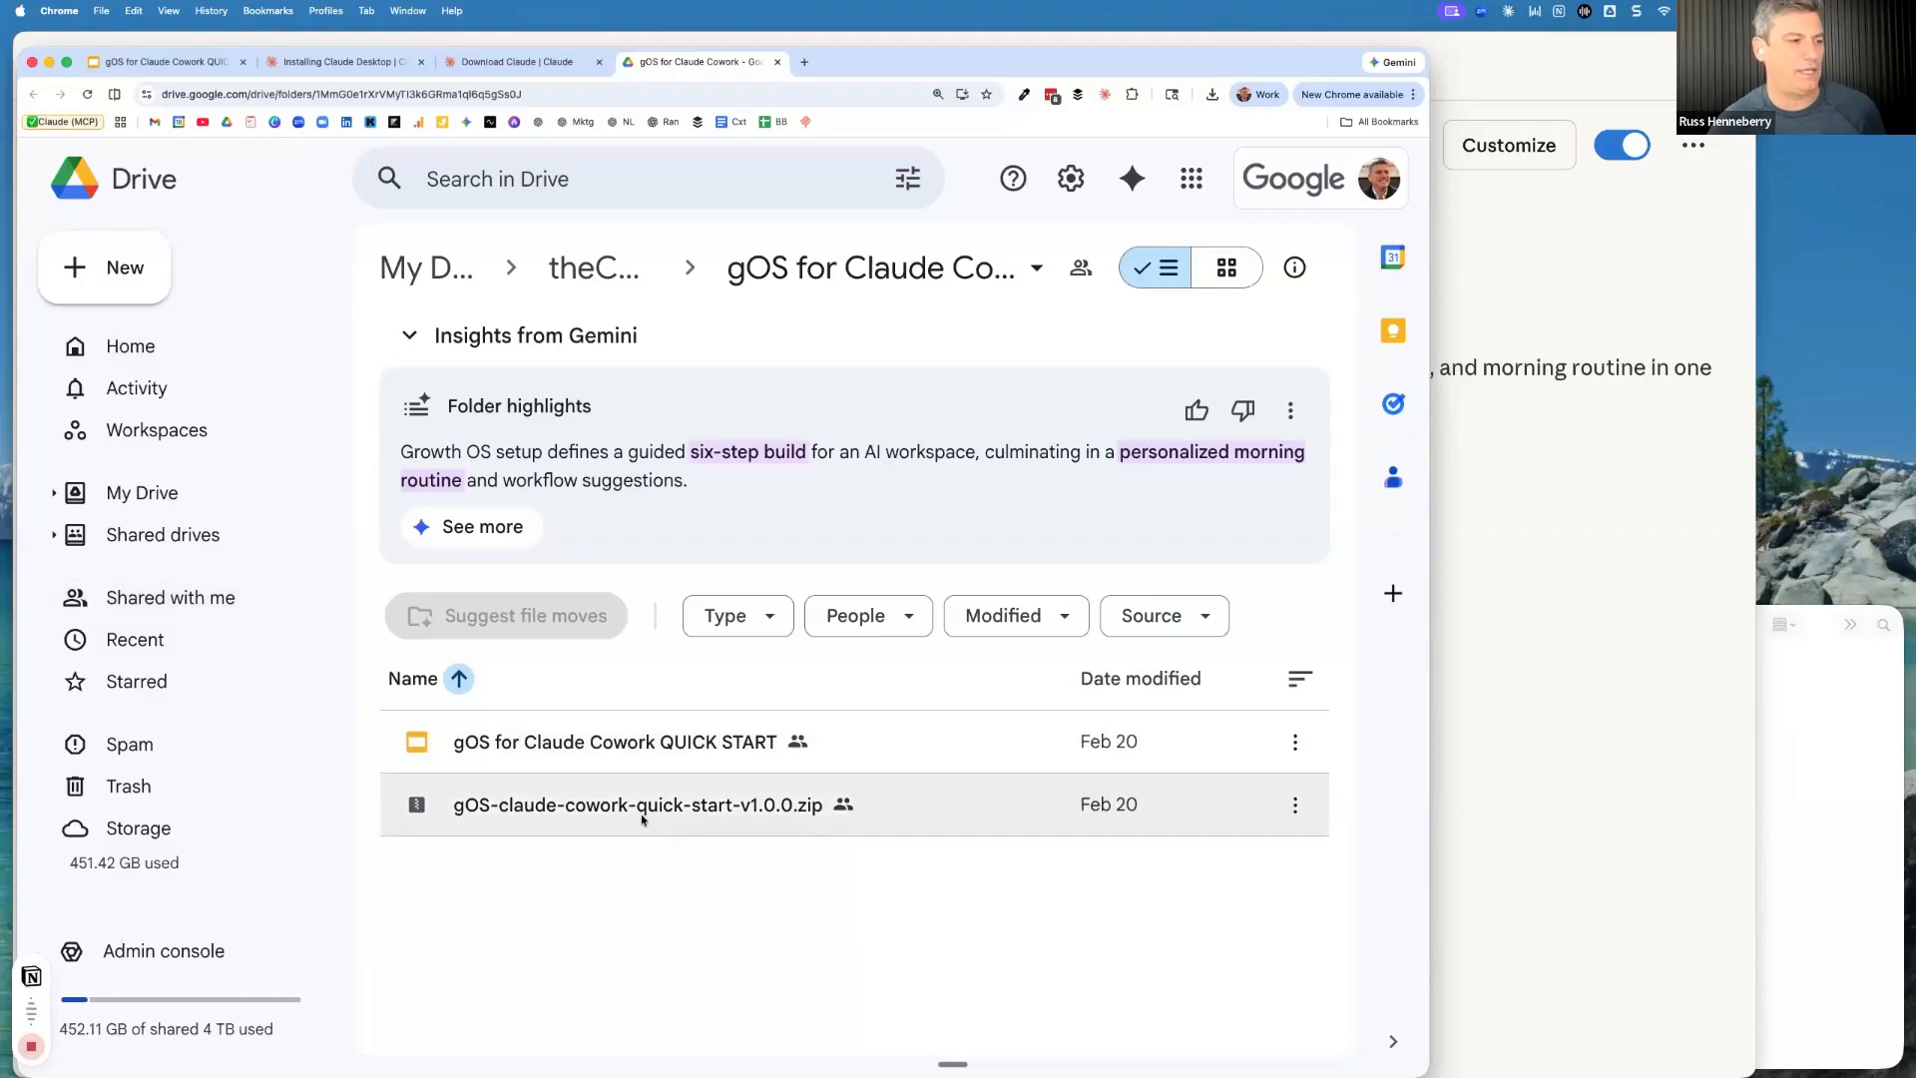
pyautogui.click(1295, 804)
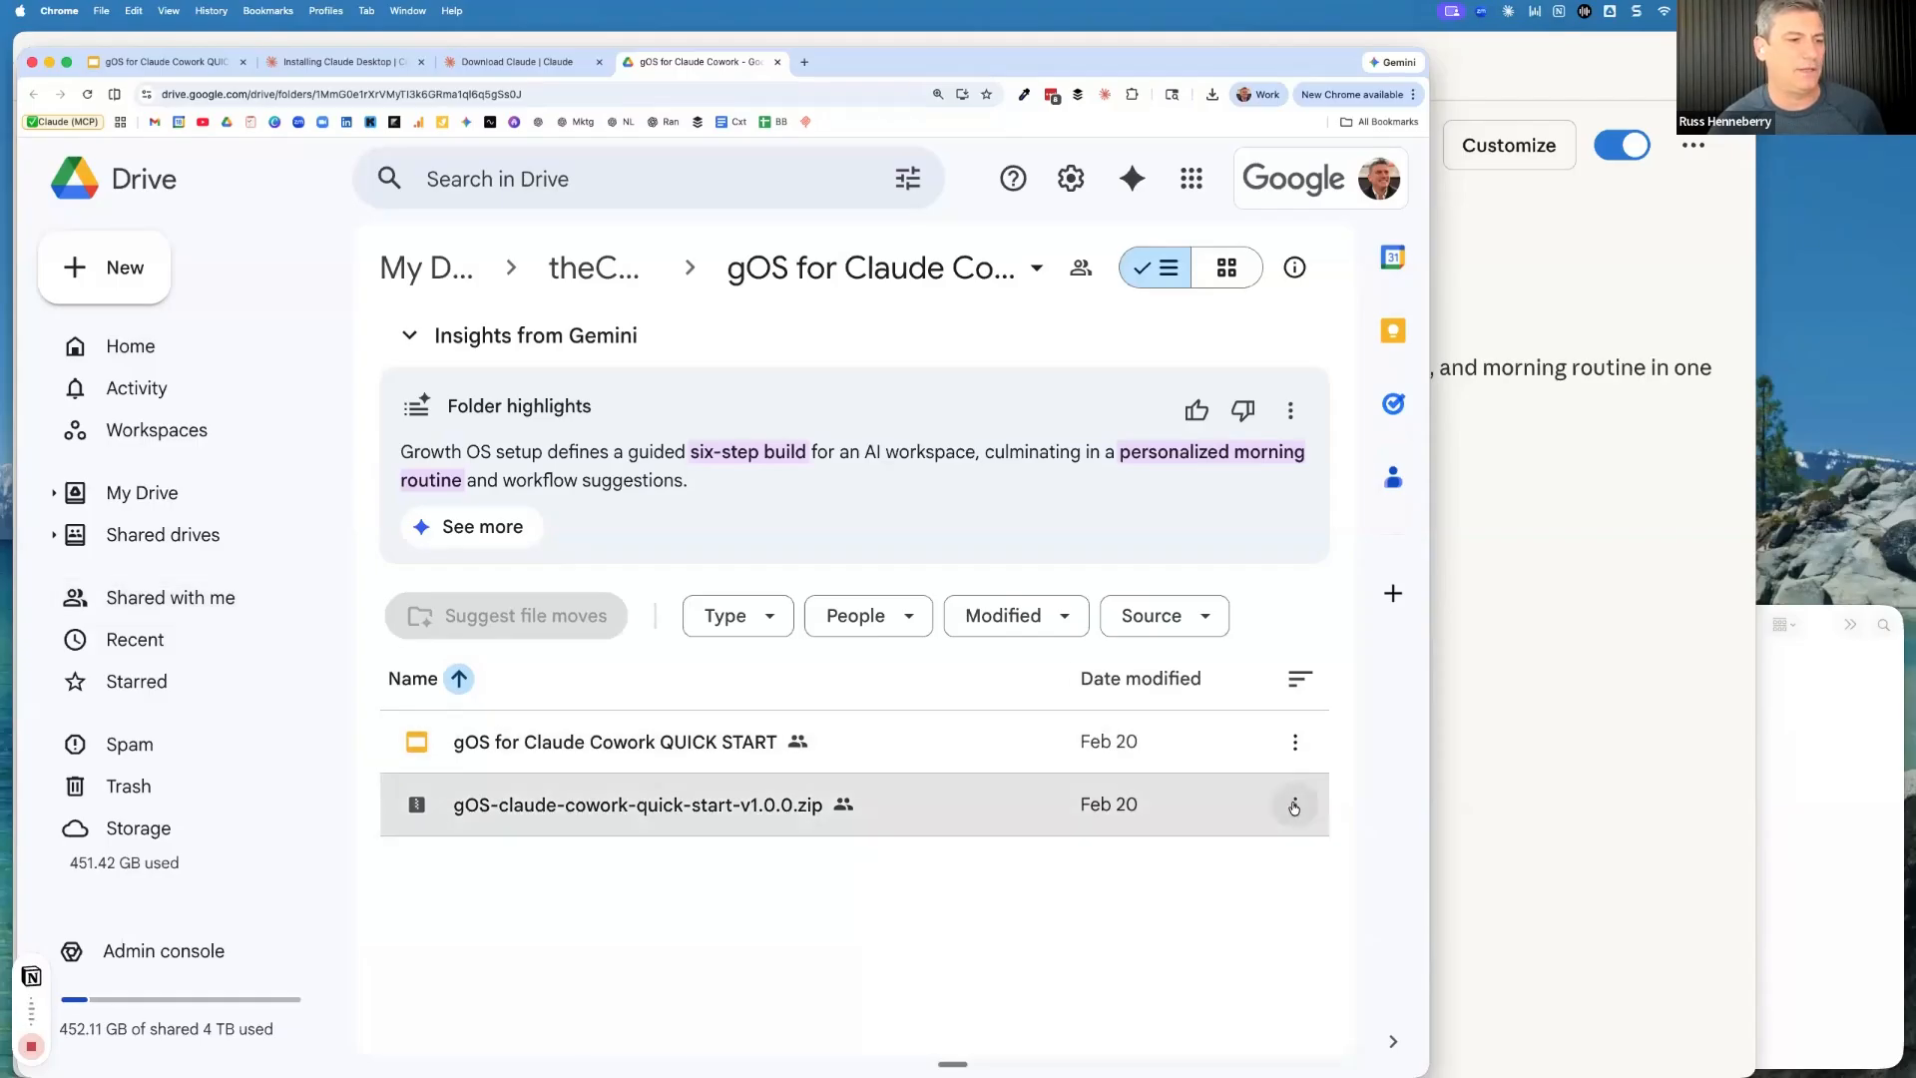
pyautogui.click(1038, 446)
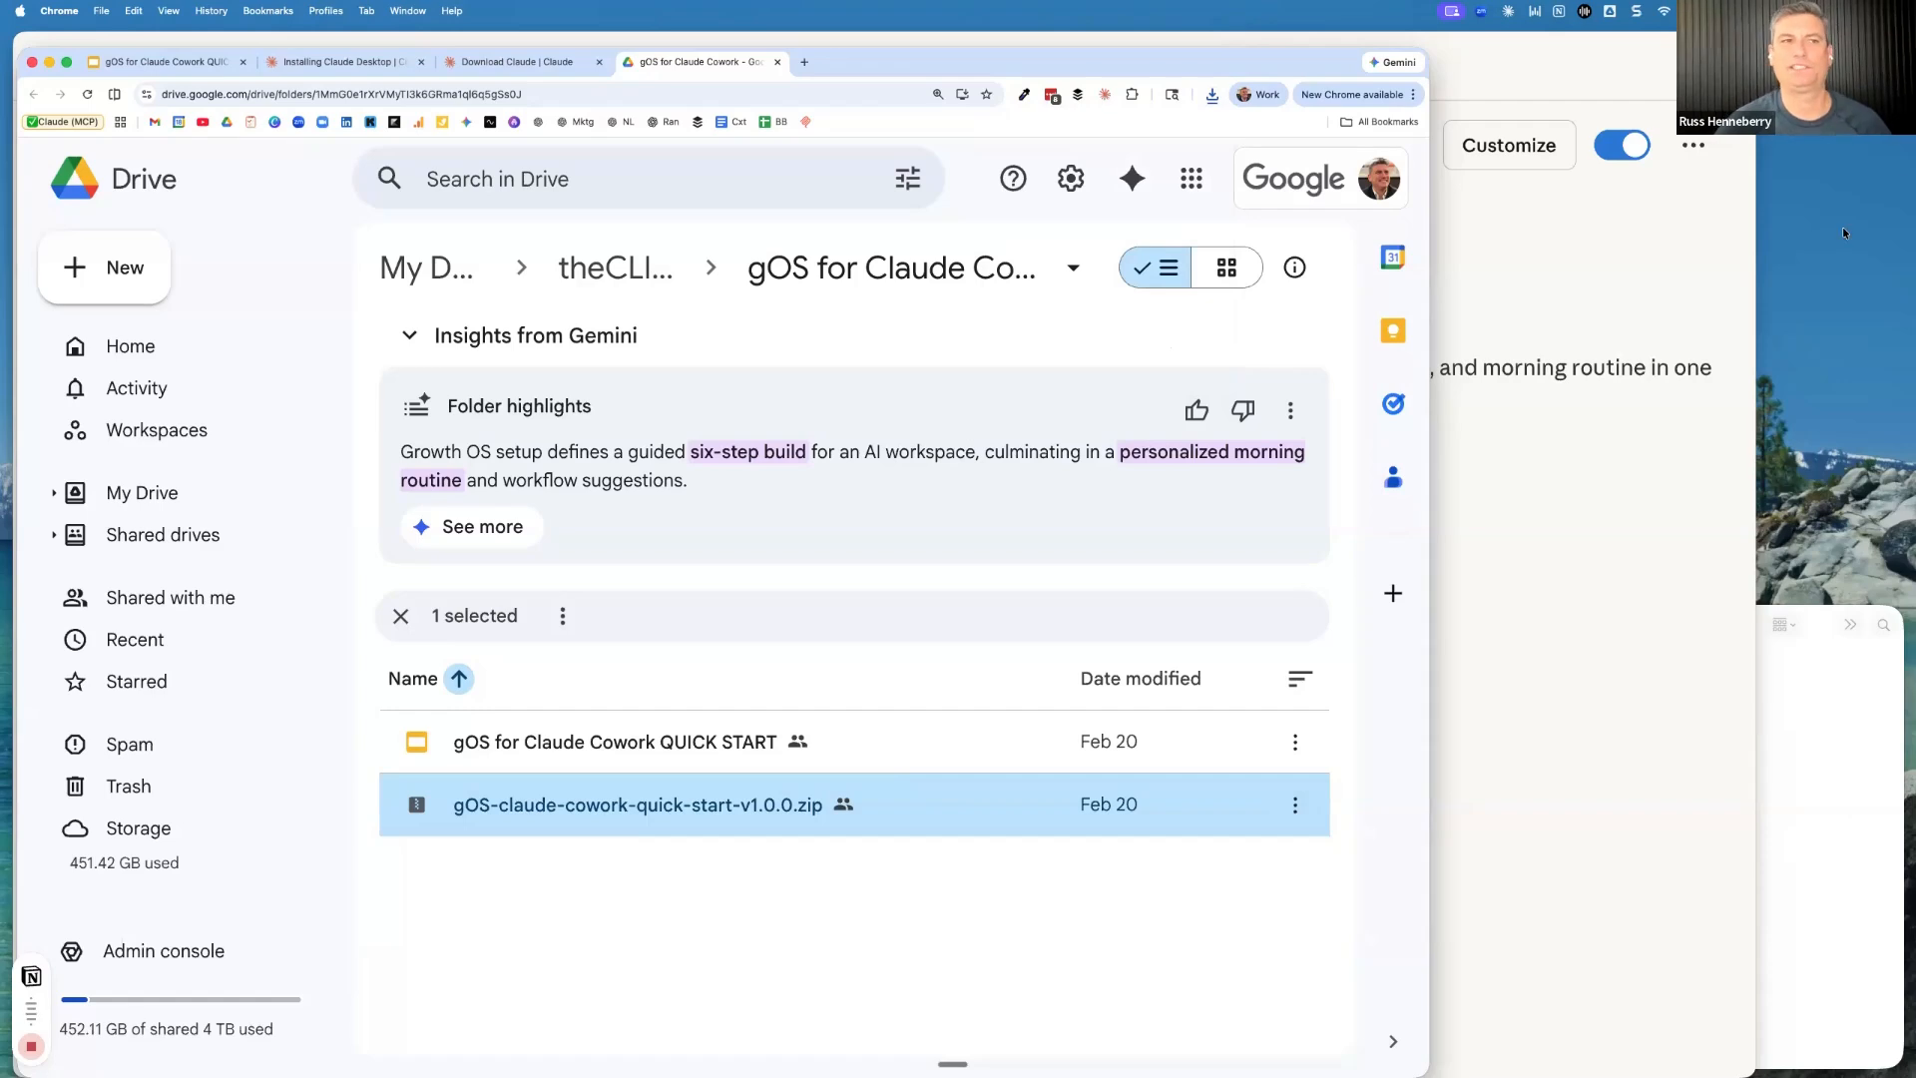
# Return to Claude's Cowork home and reopen the local plugin upload dialog from the plugins page
pyautogui.click(1603, 85)
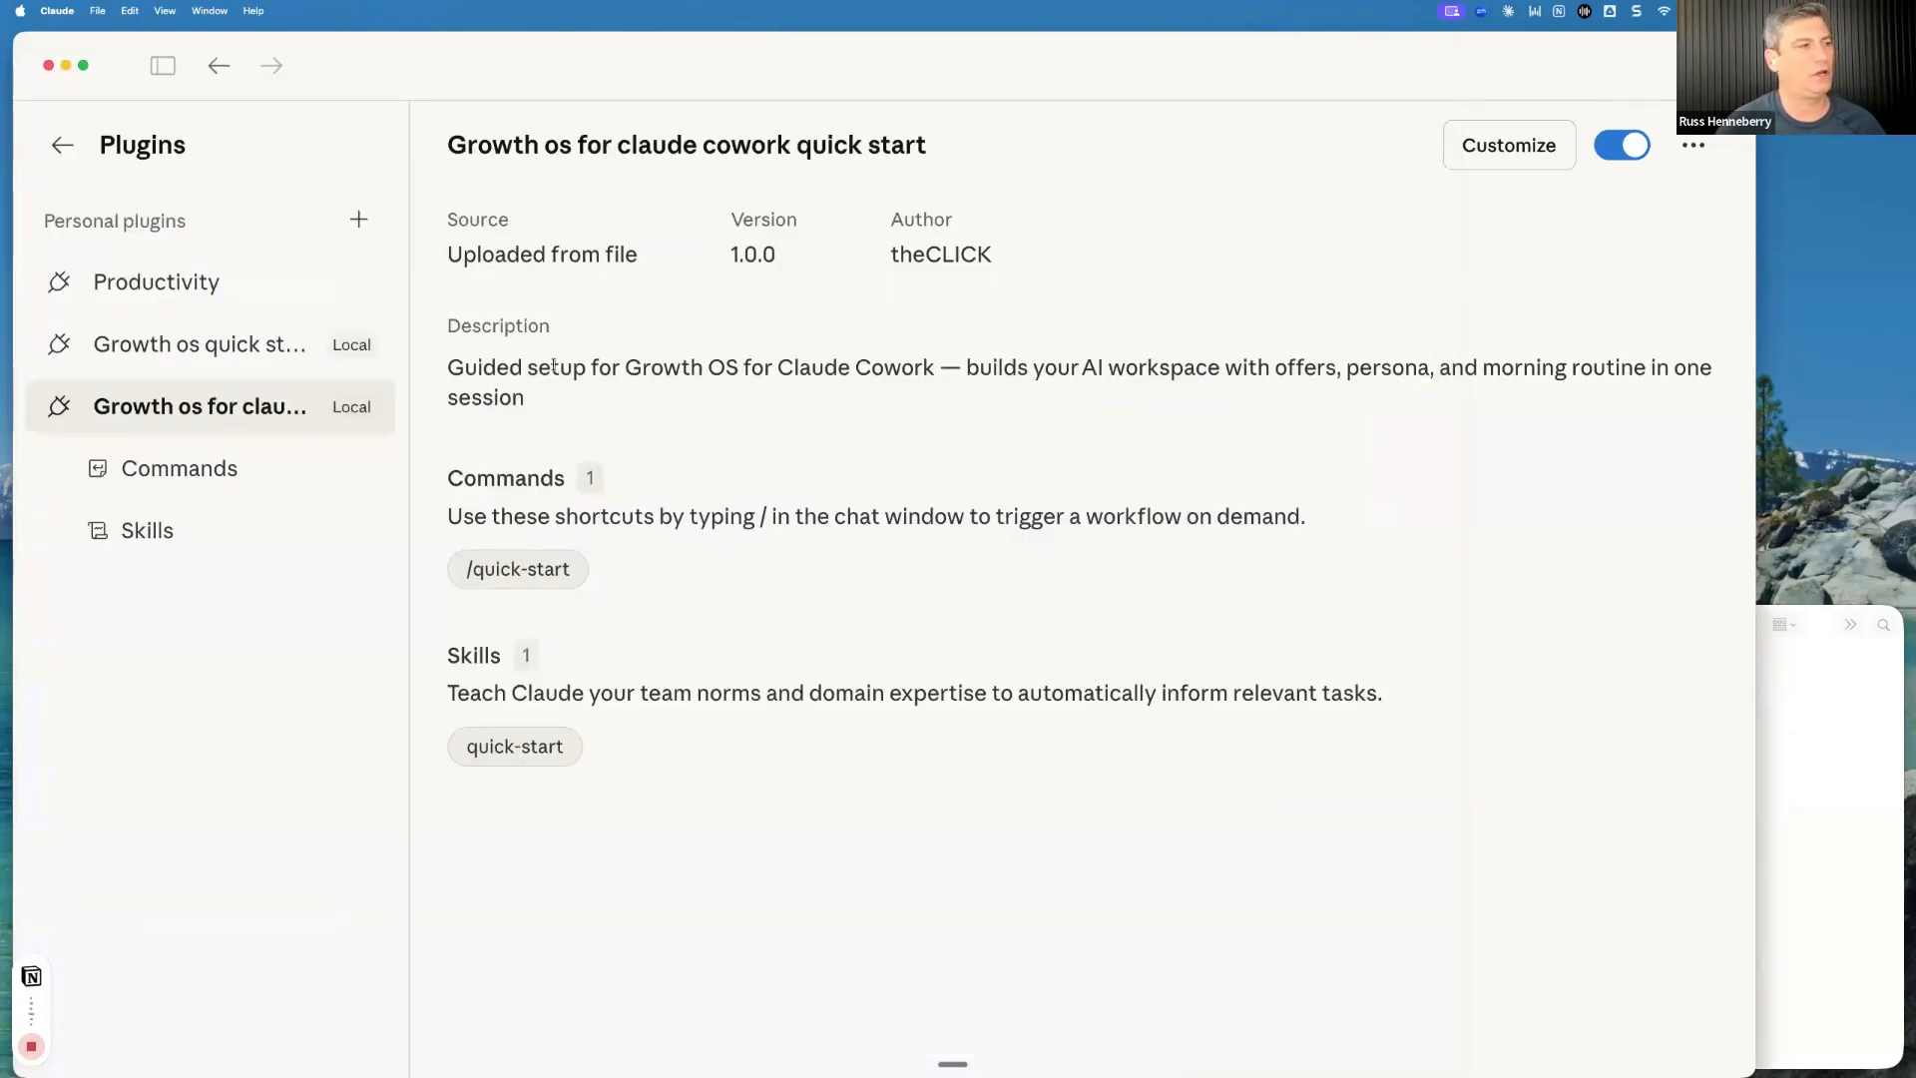
pyautogui.click(62, 146)
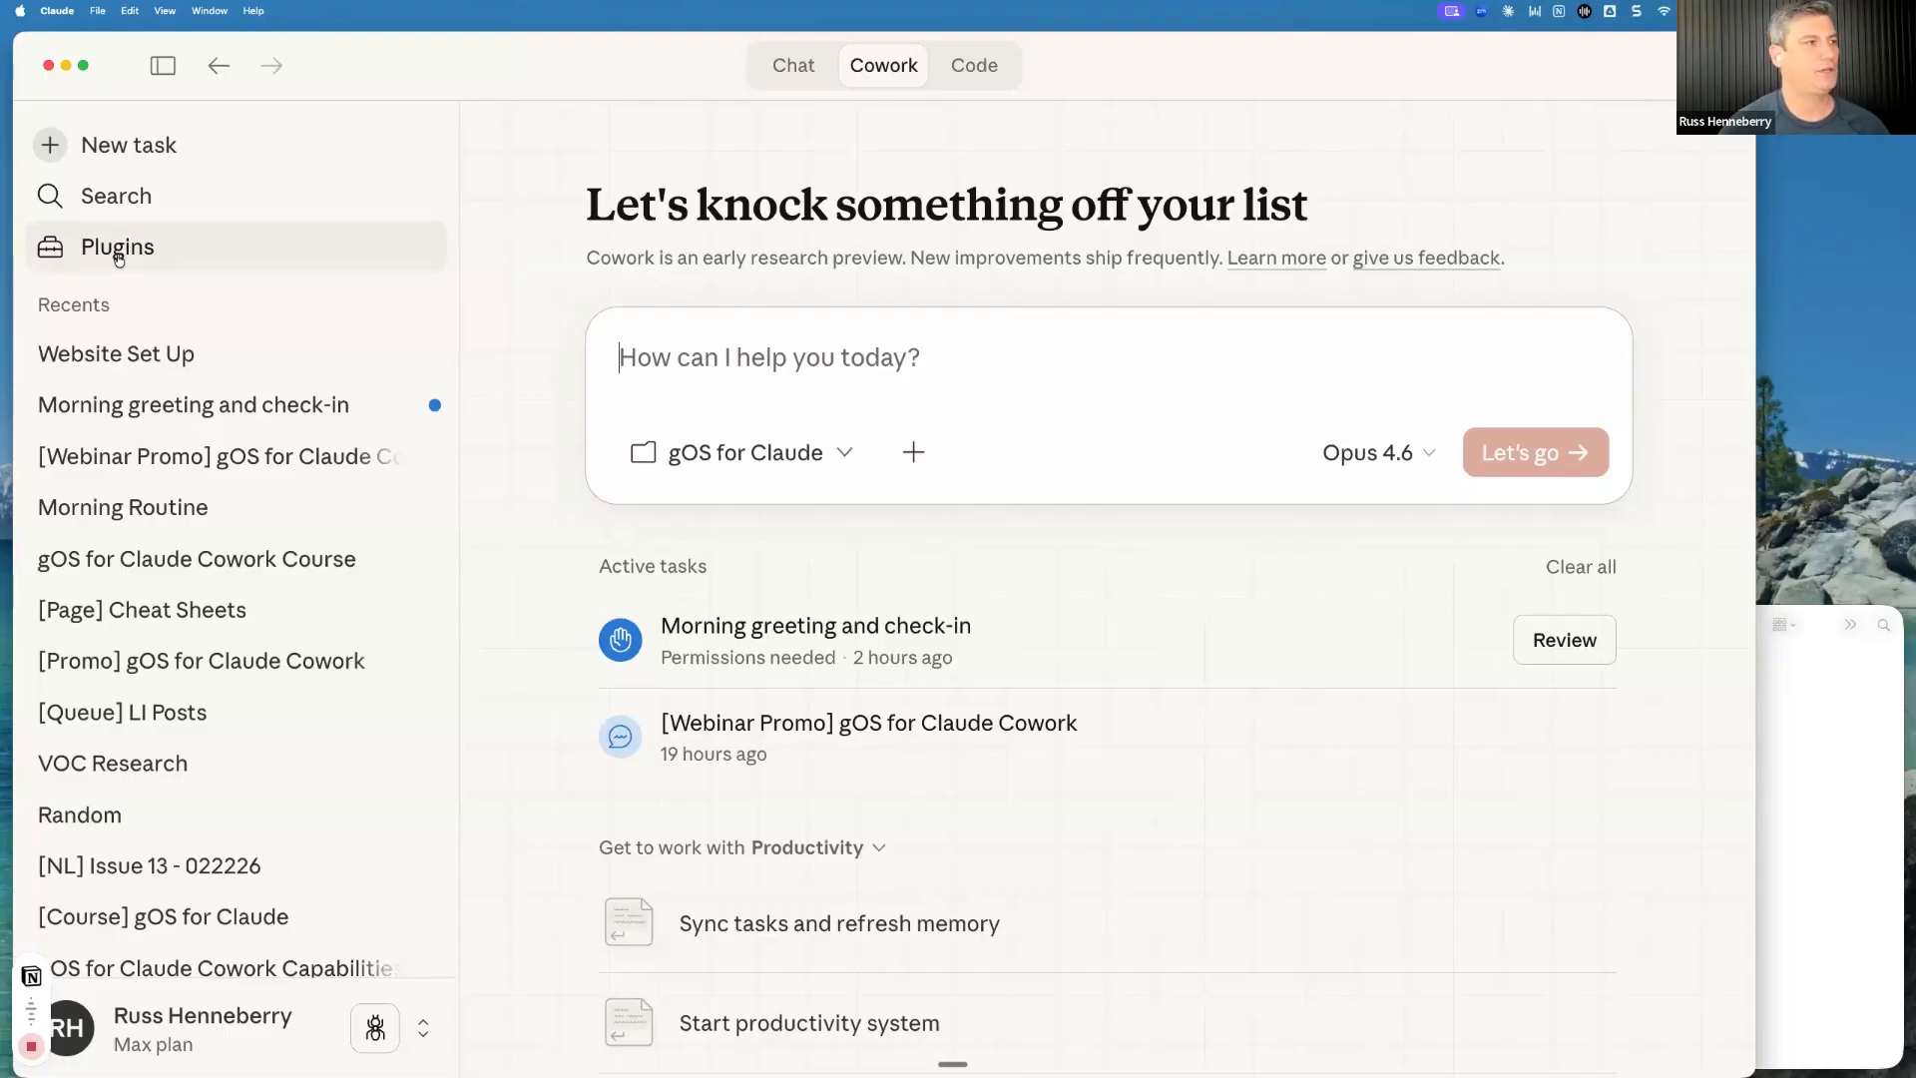
pyautogui.click(118, 257)
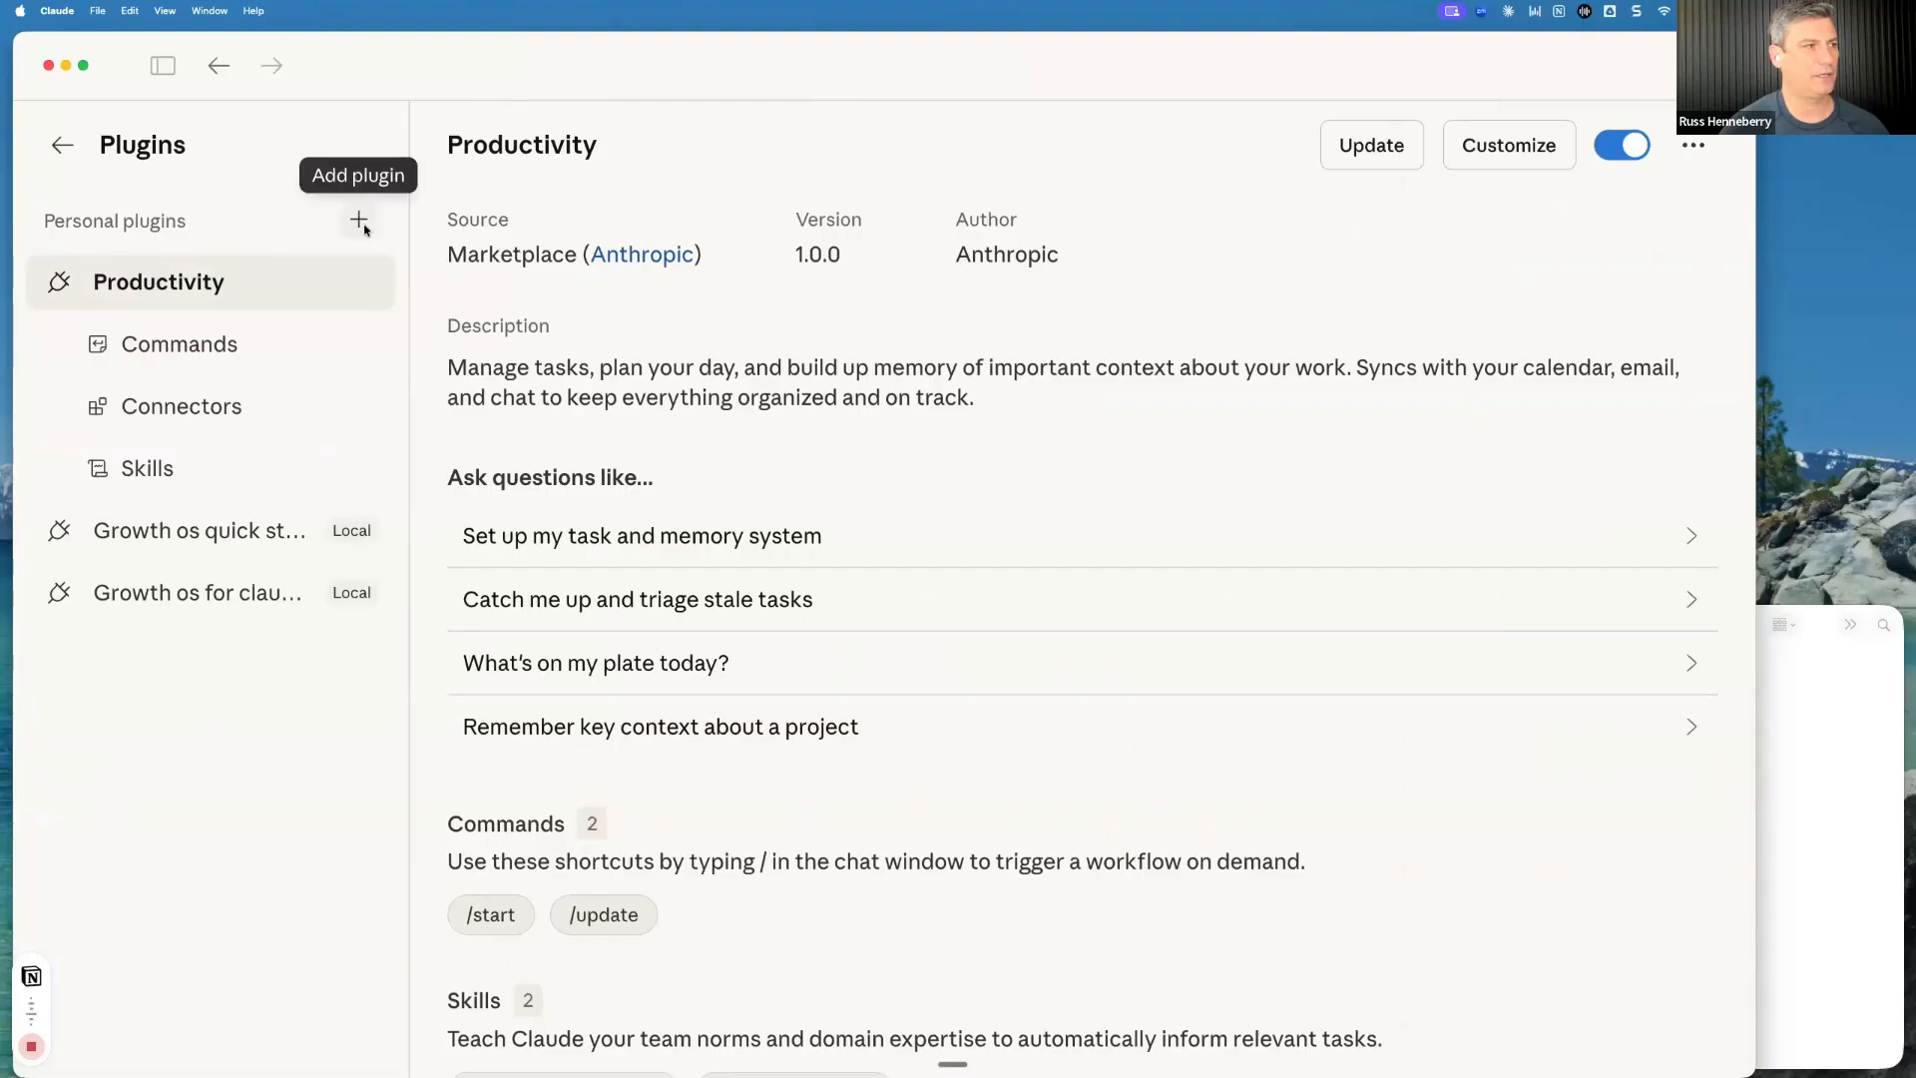
pyautogui.click(361, 224)
pyautogui.click(425, 333)
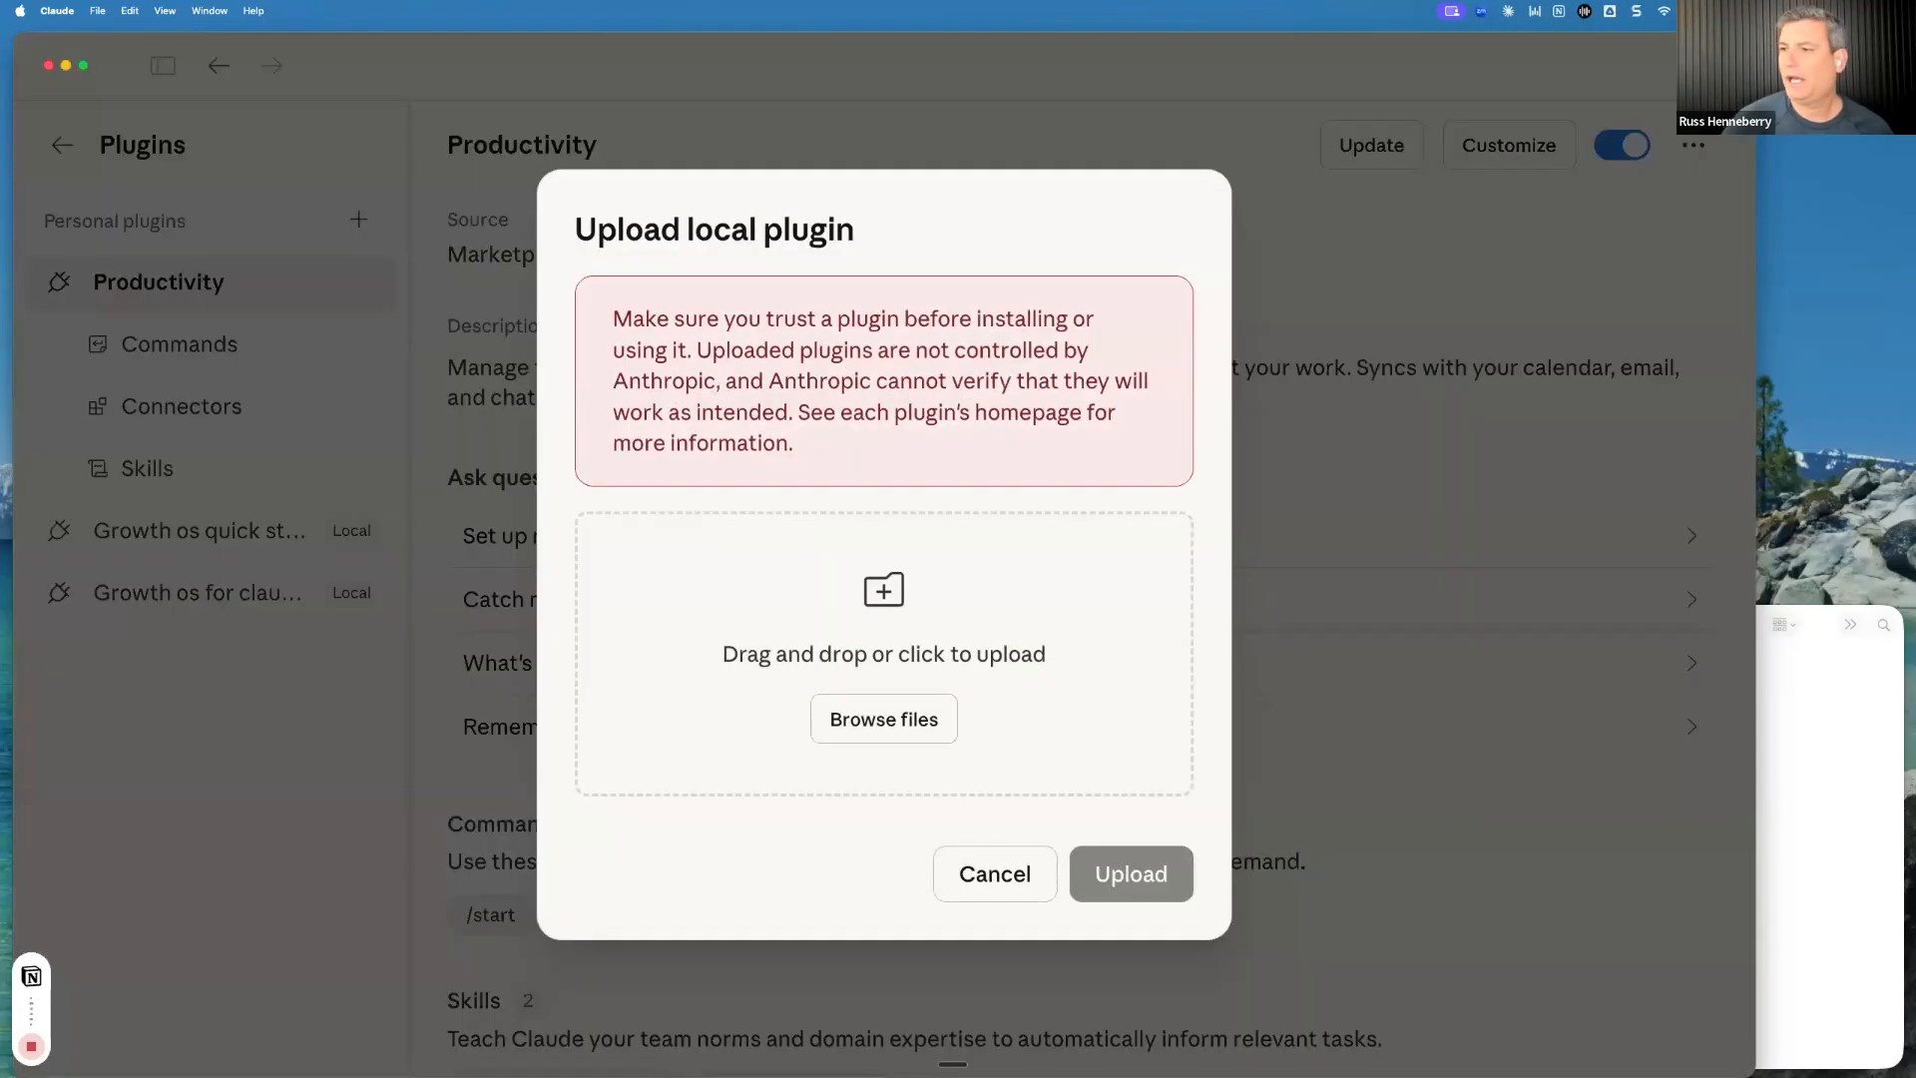
# Bring the Finder window forward and upload gOS-claude-cowork-quick-start-v1.0.0.zip again, replacing the installed quick start plugin
pyautogui.click(1825, 627)
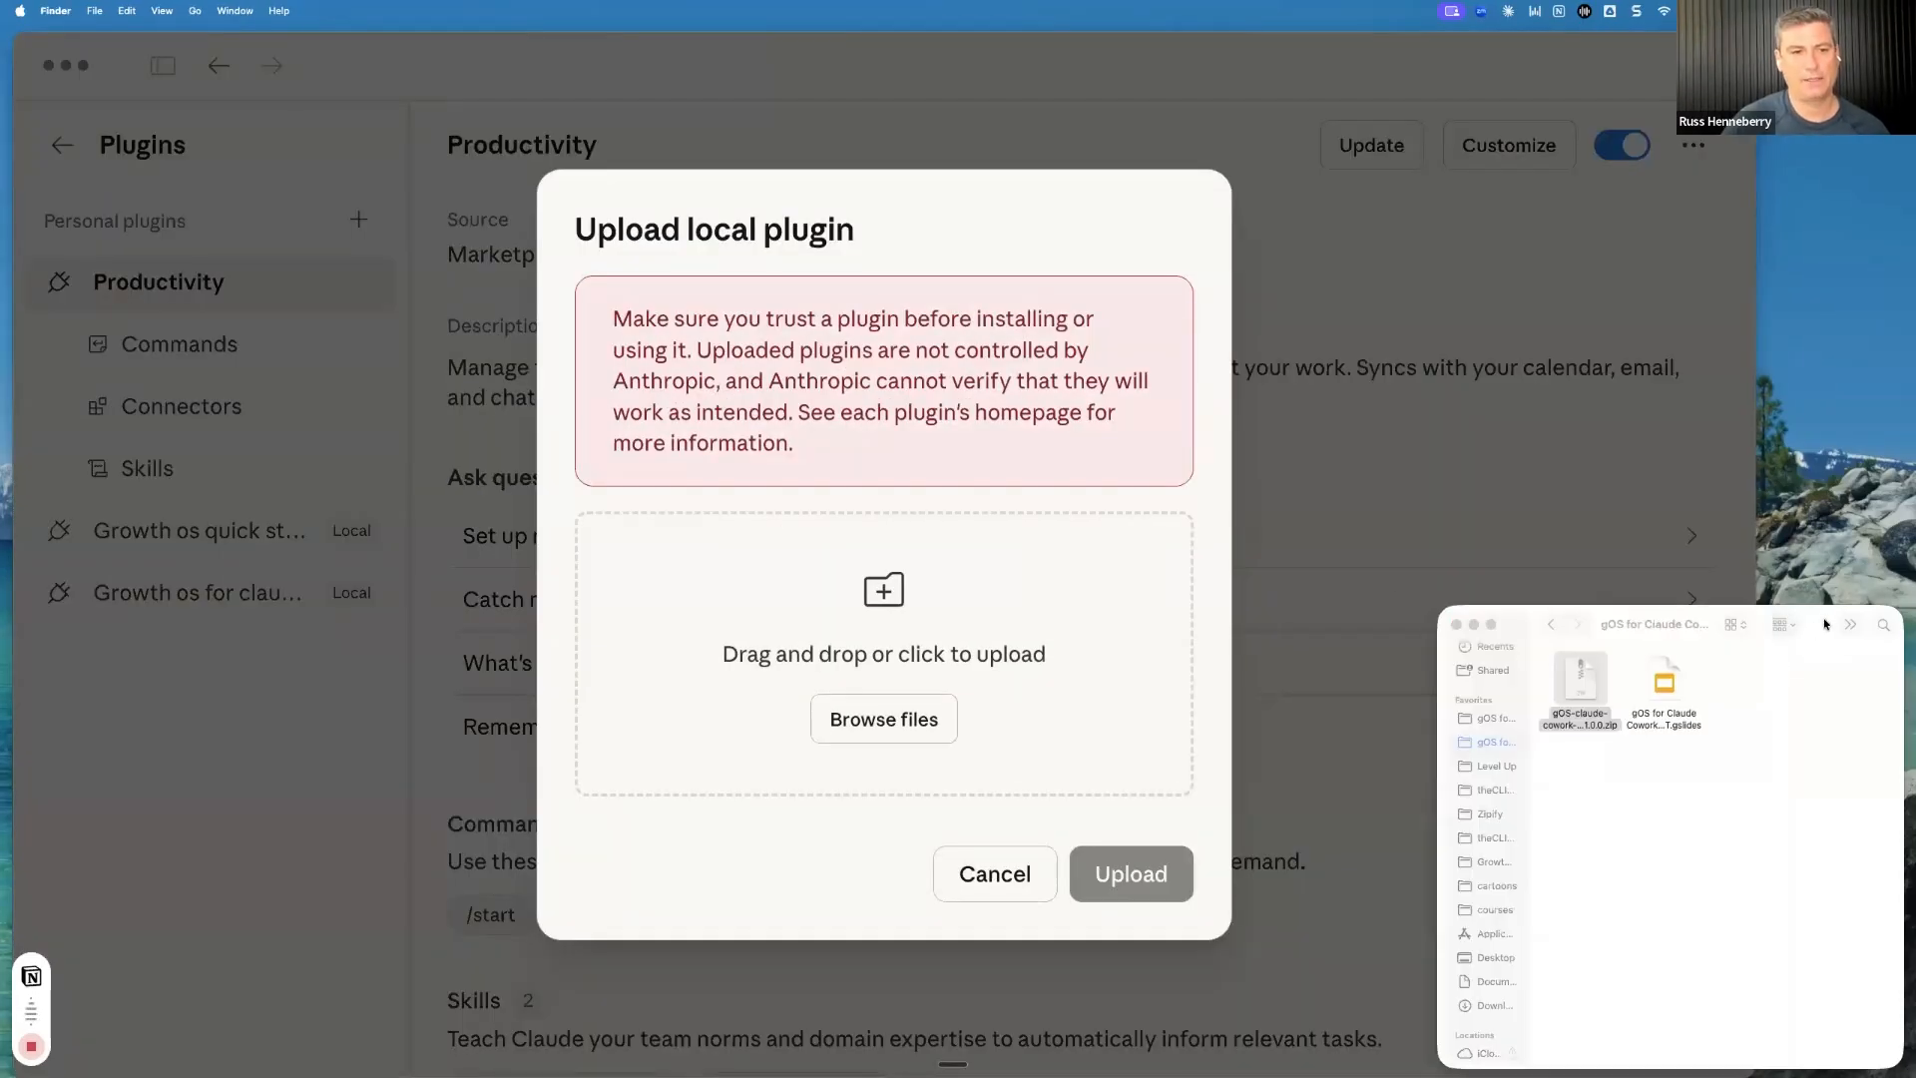
pyautogui.moveTo(1577, 684); pyautogui.dragTo(899, 659)
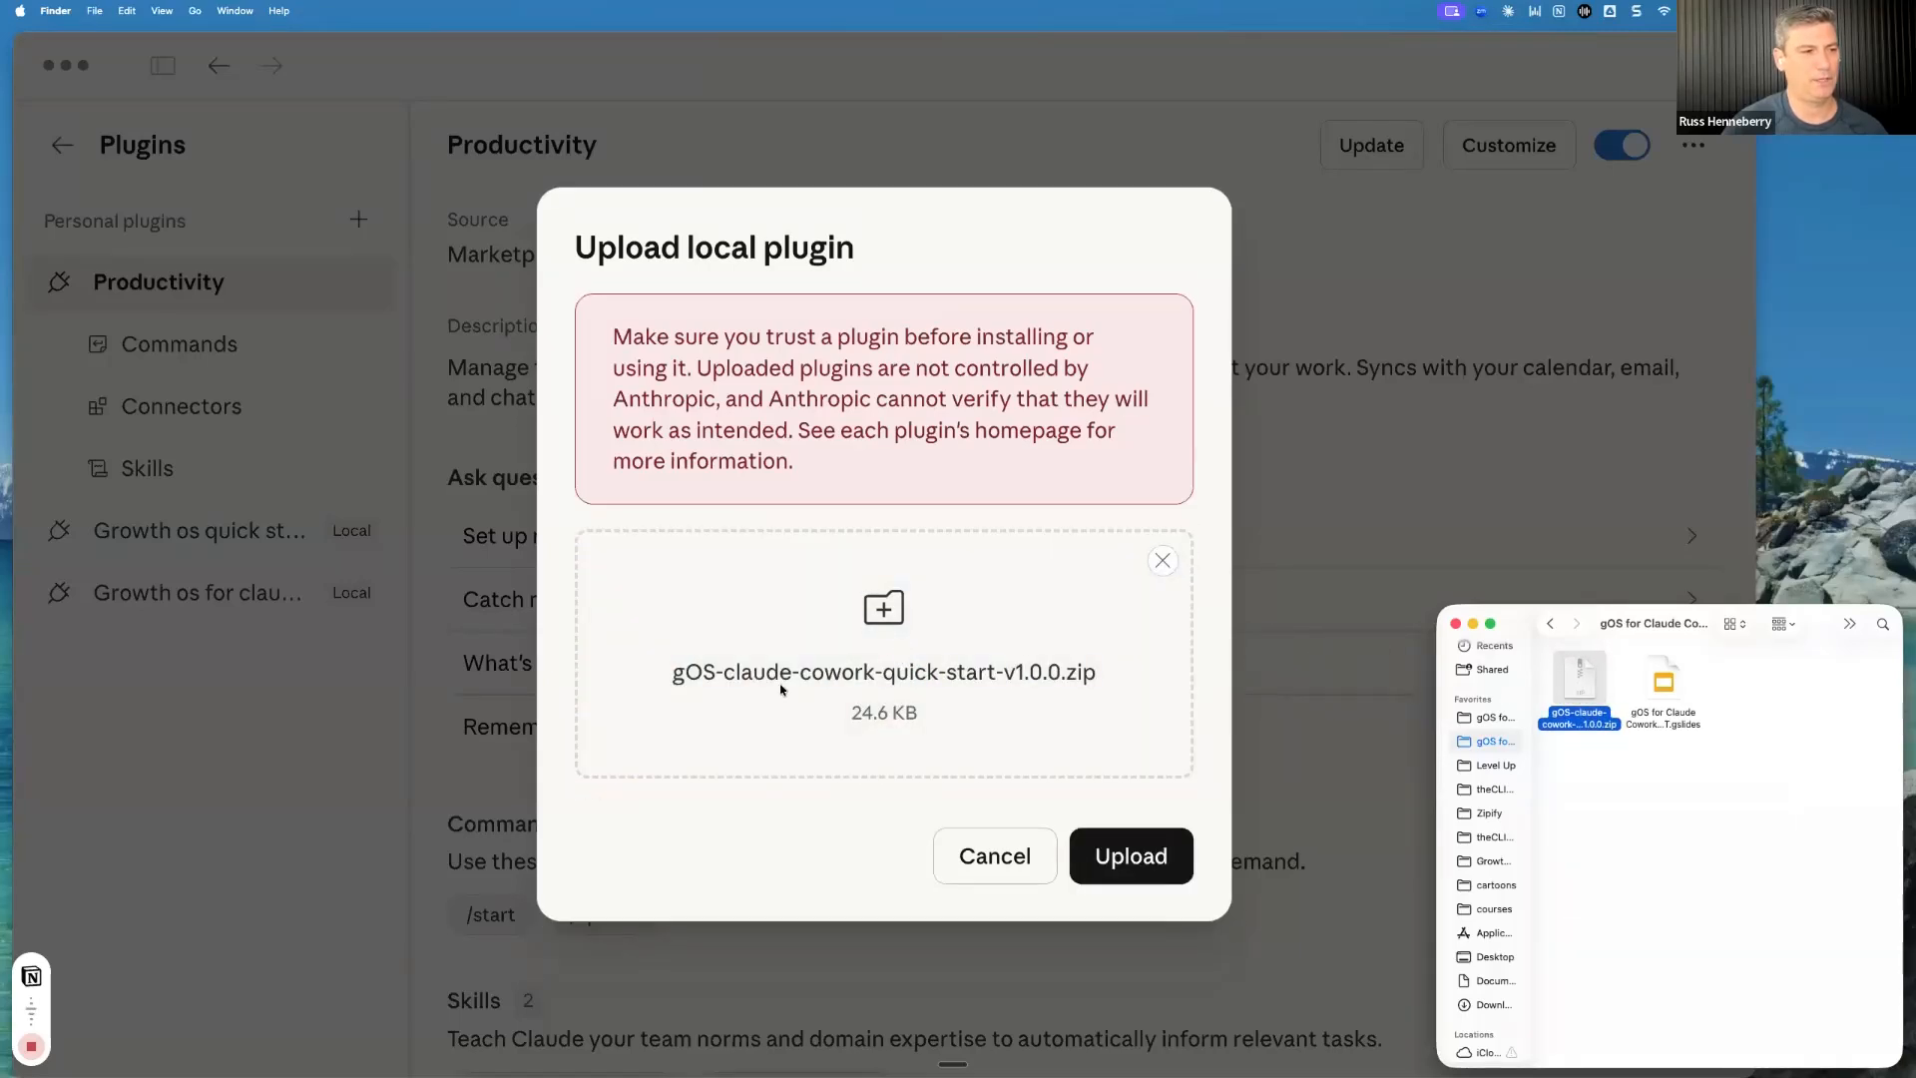
pyautogui.click(1128, 876)
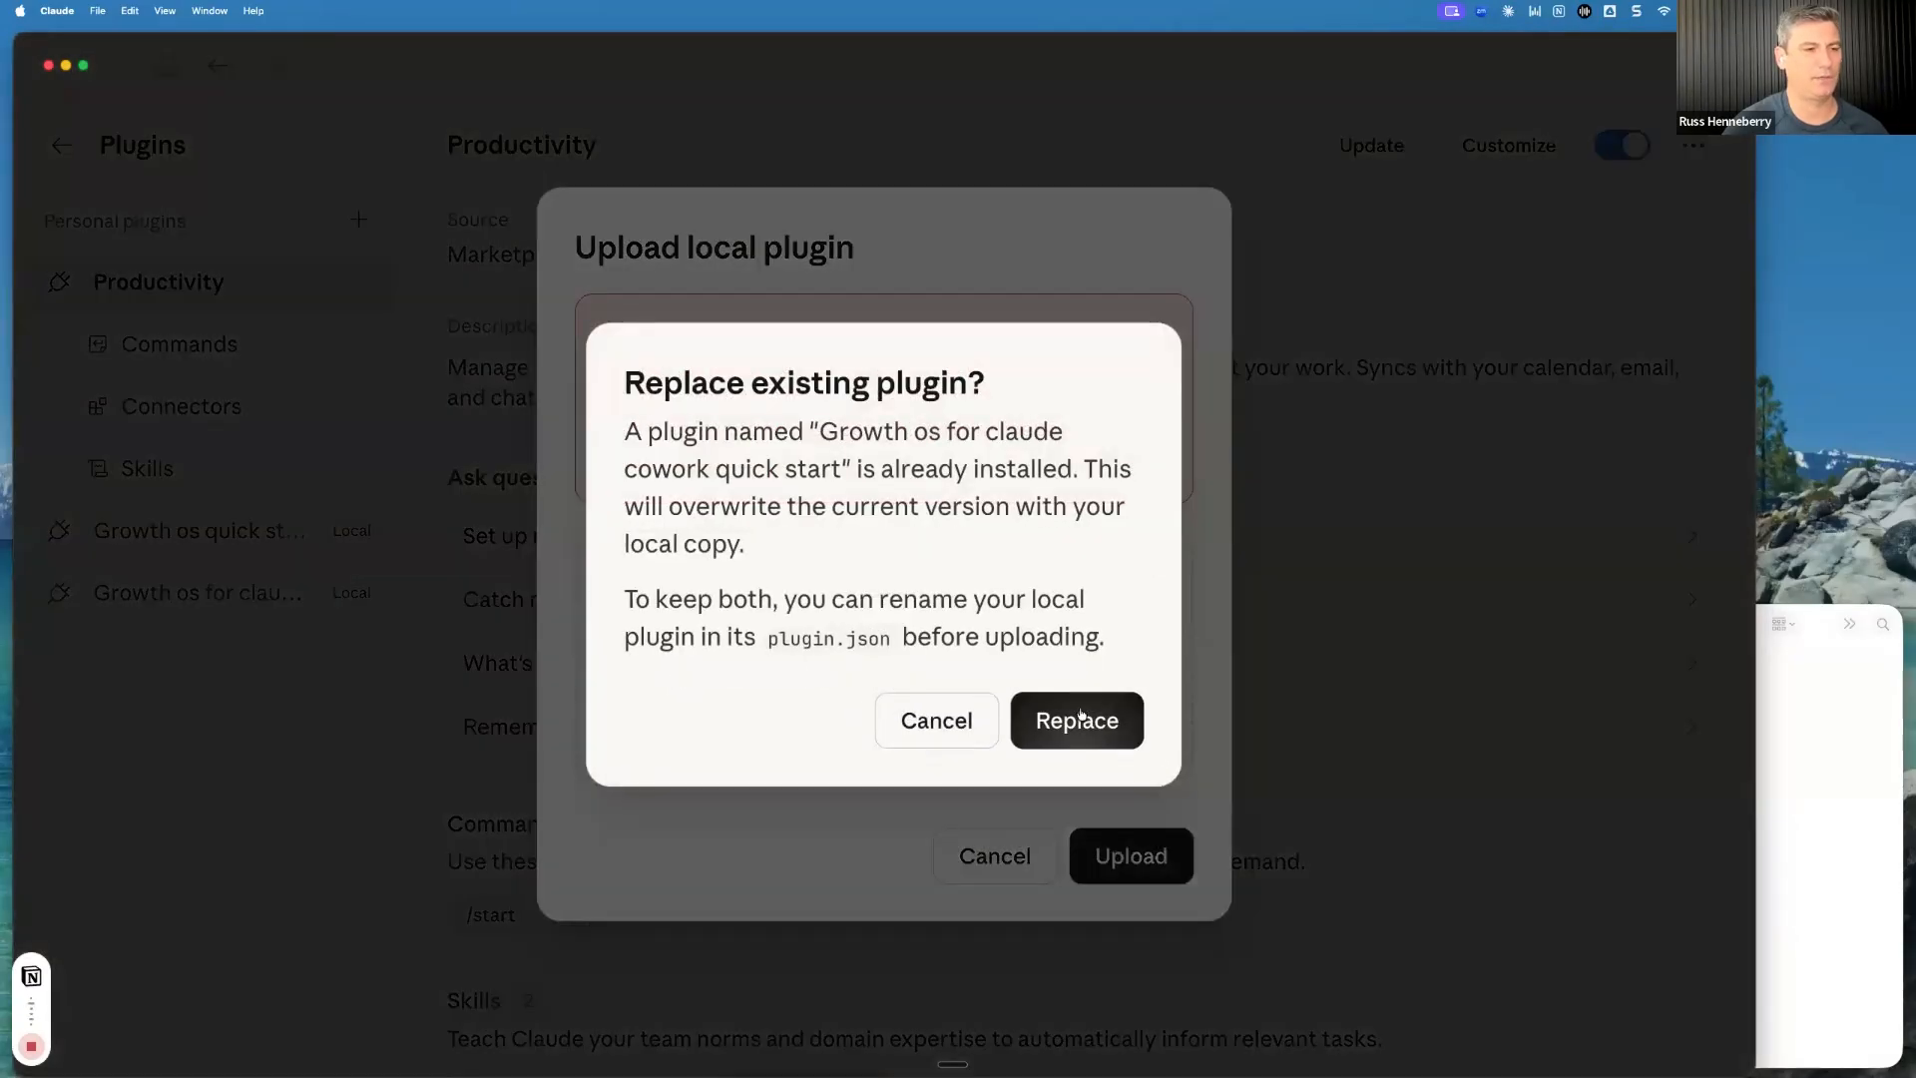
pyautogui.click(1081, 718)
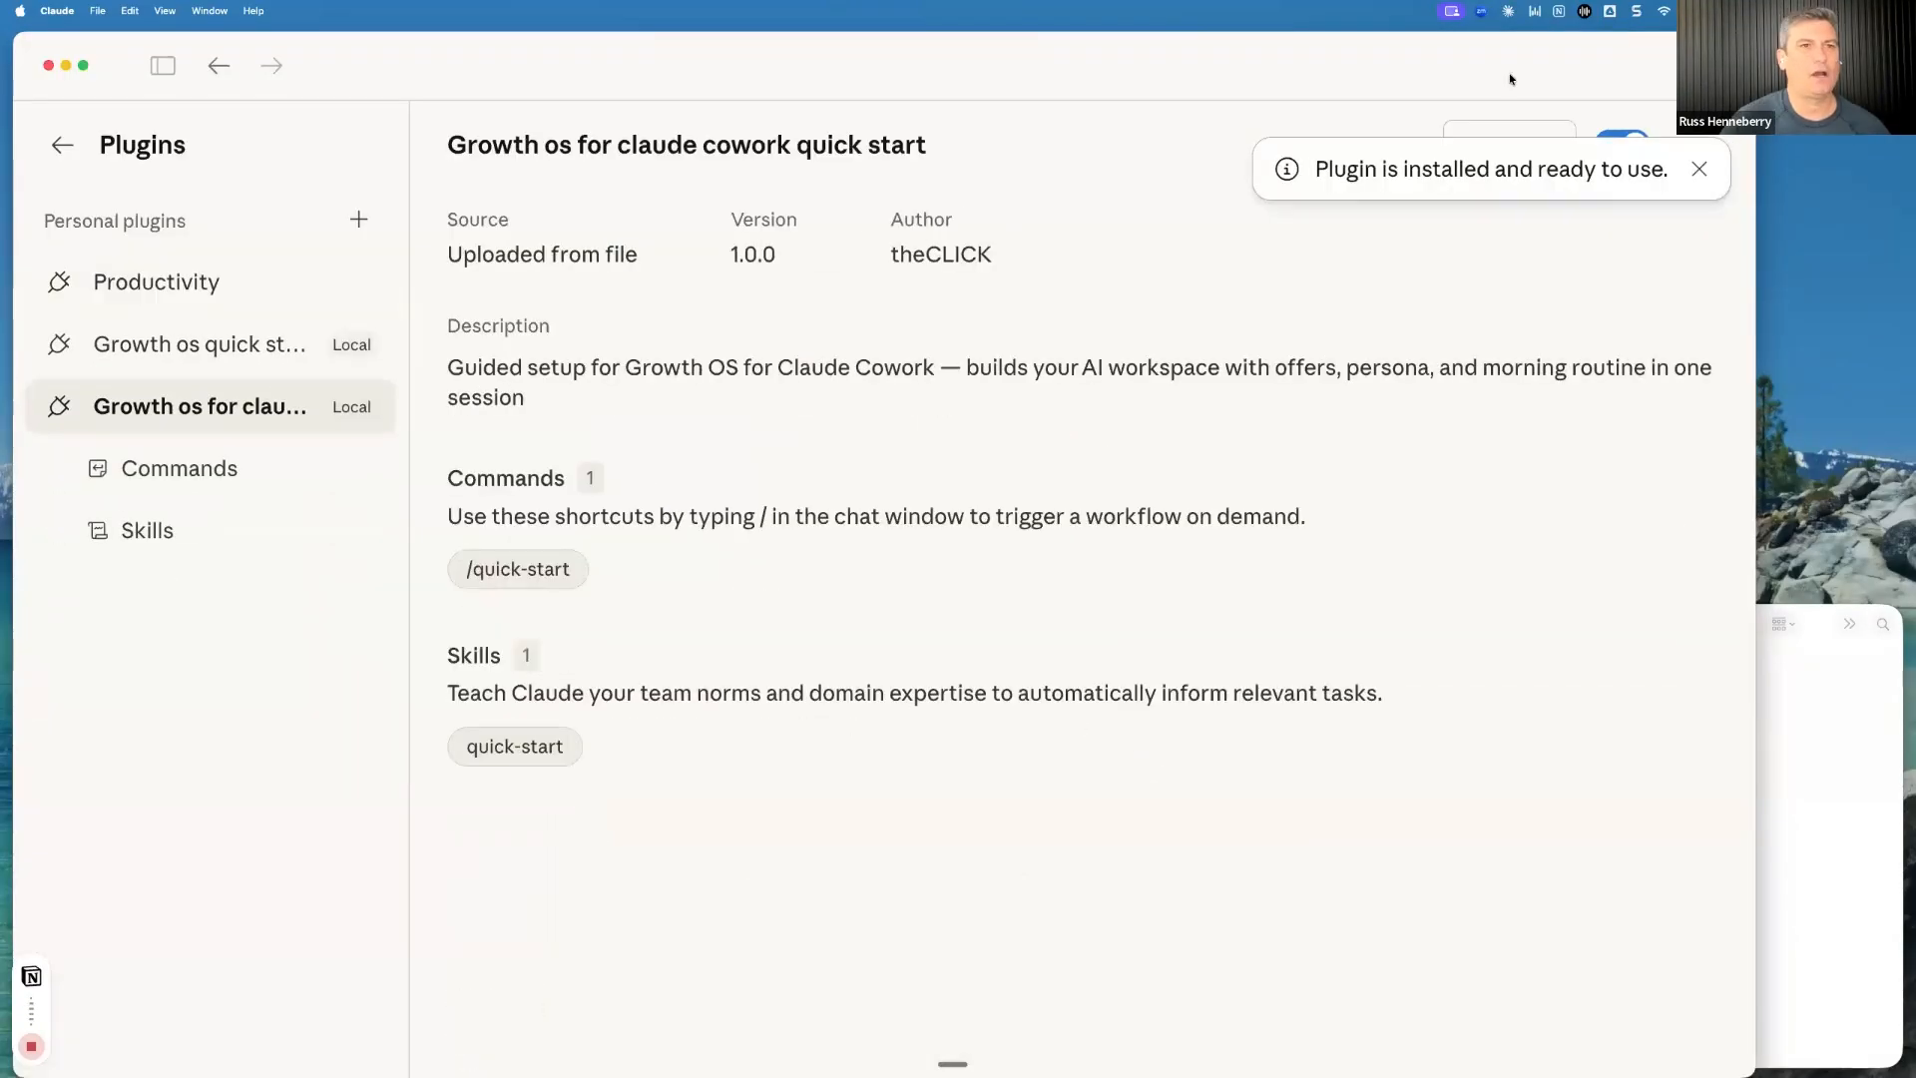
# Narrow the Claude window to uncover the desktop and create a desktop folder named gOS
pyautogui.moveTo(1754, 32); pyautogui.dragTo(1530, 28)
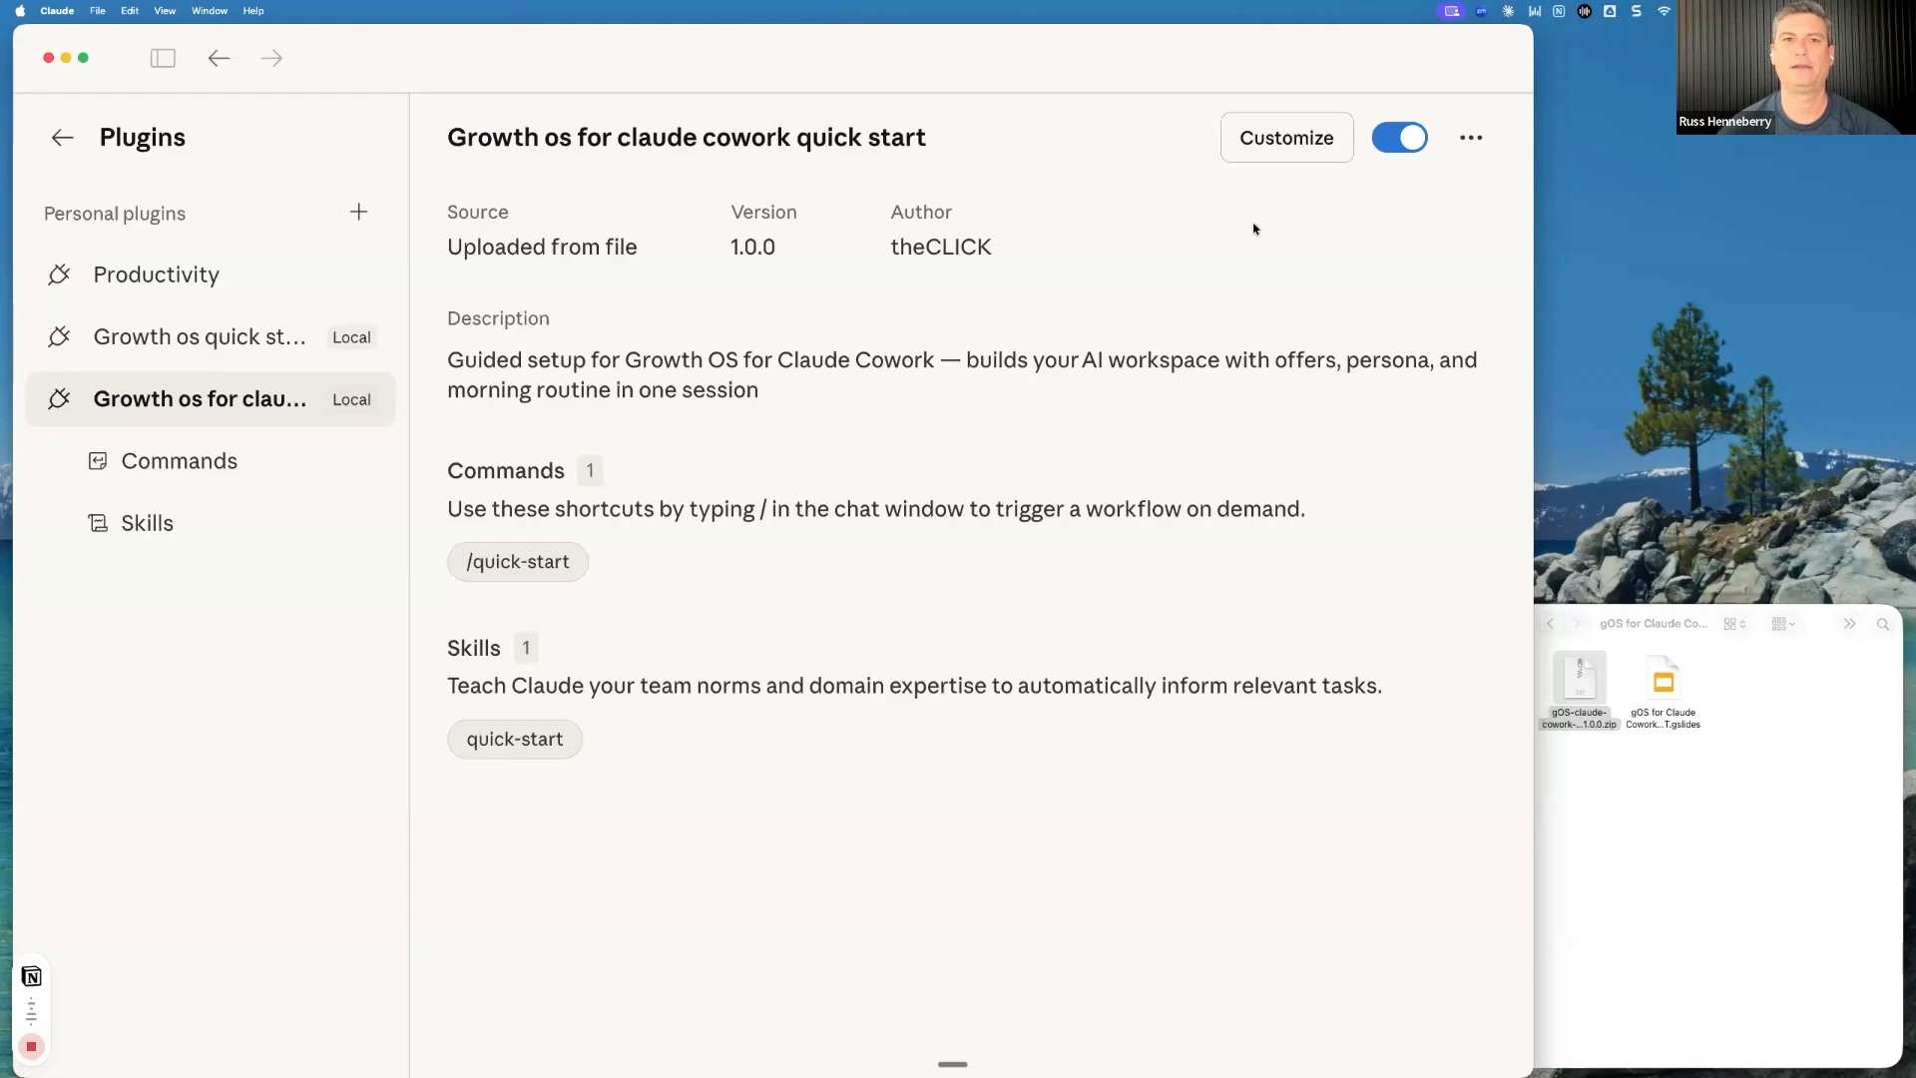
pyautogui.click(1673, 225)
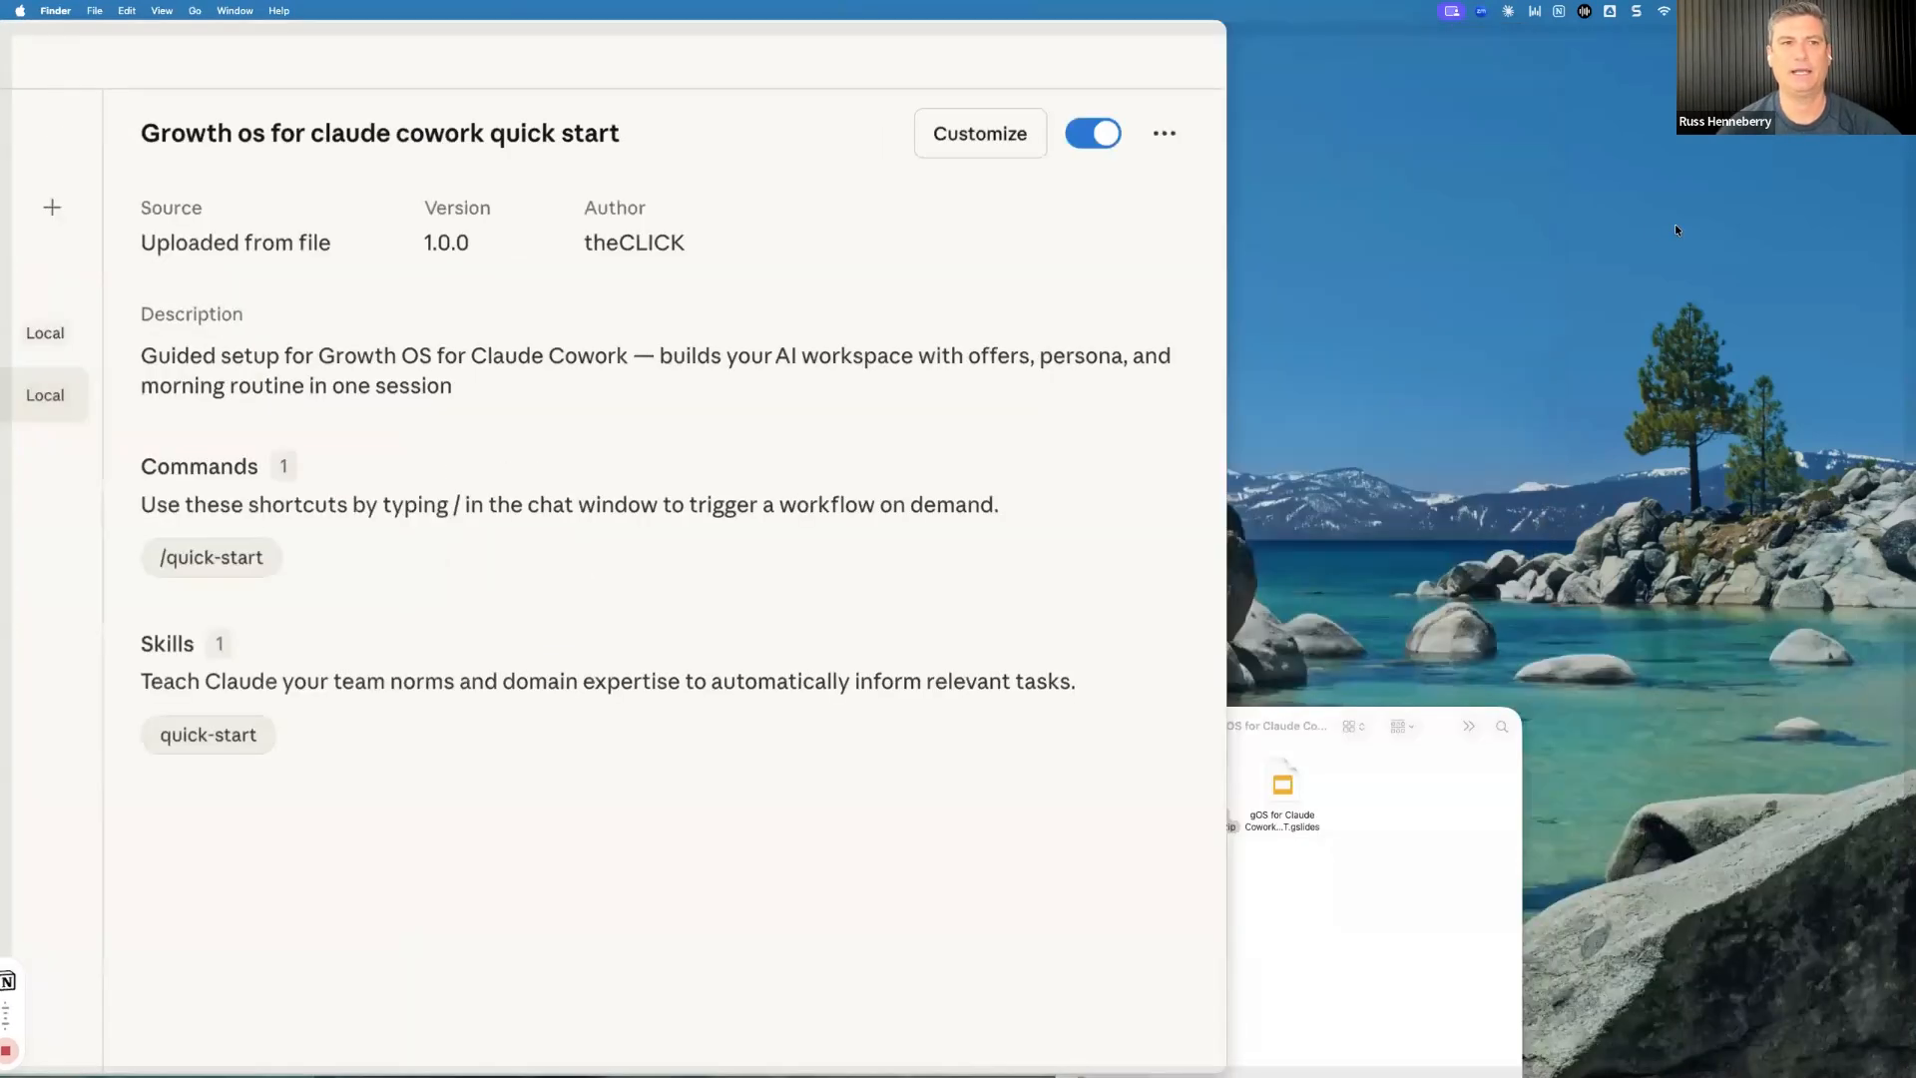
pyautogui.click(1675, 224)
pyautogui.rightClick(1686, 220)
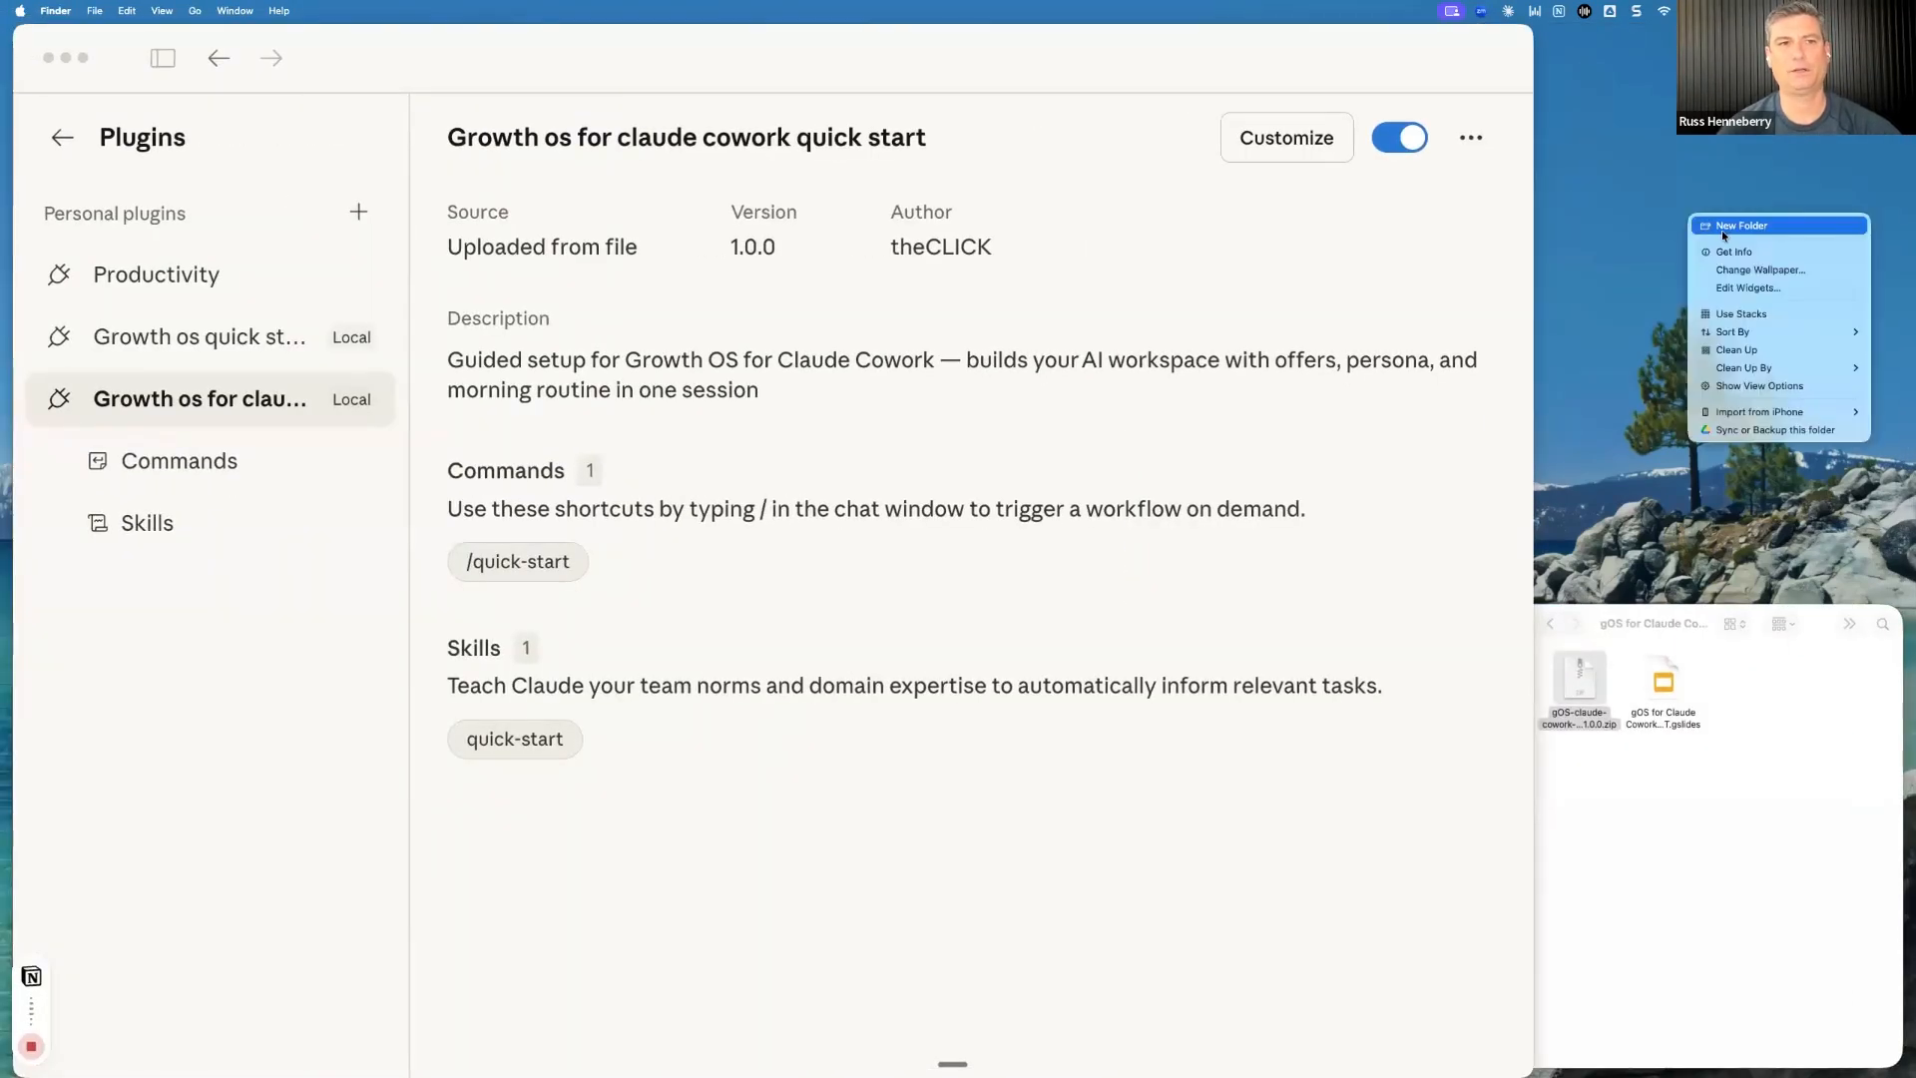
pyautogui.click(1736, 228)
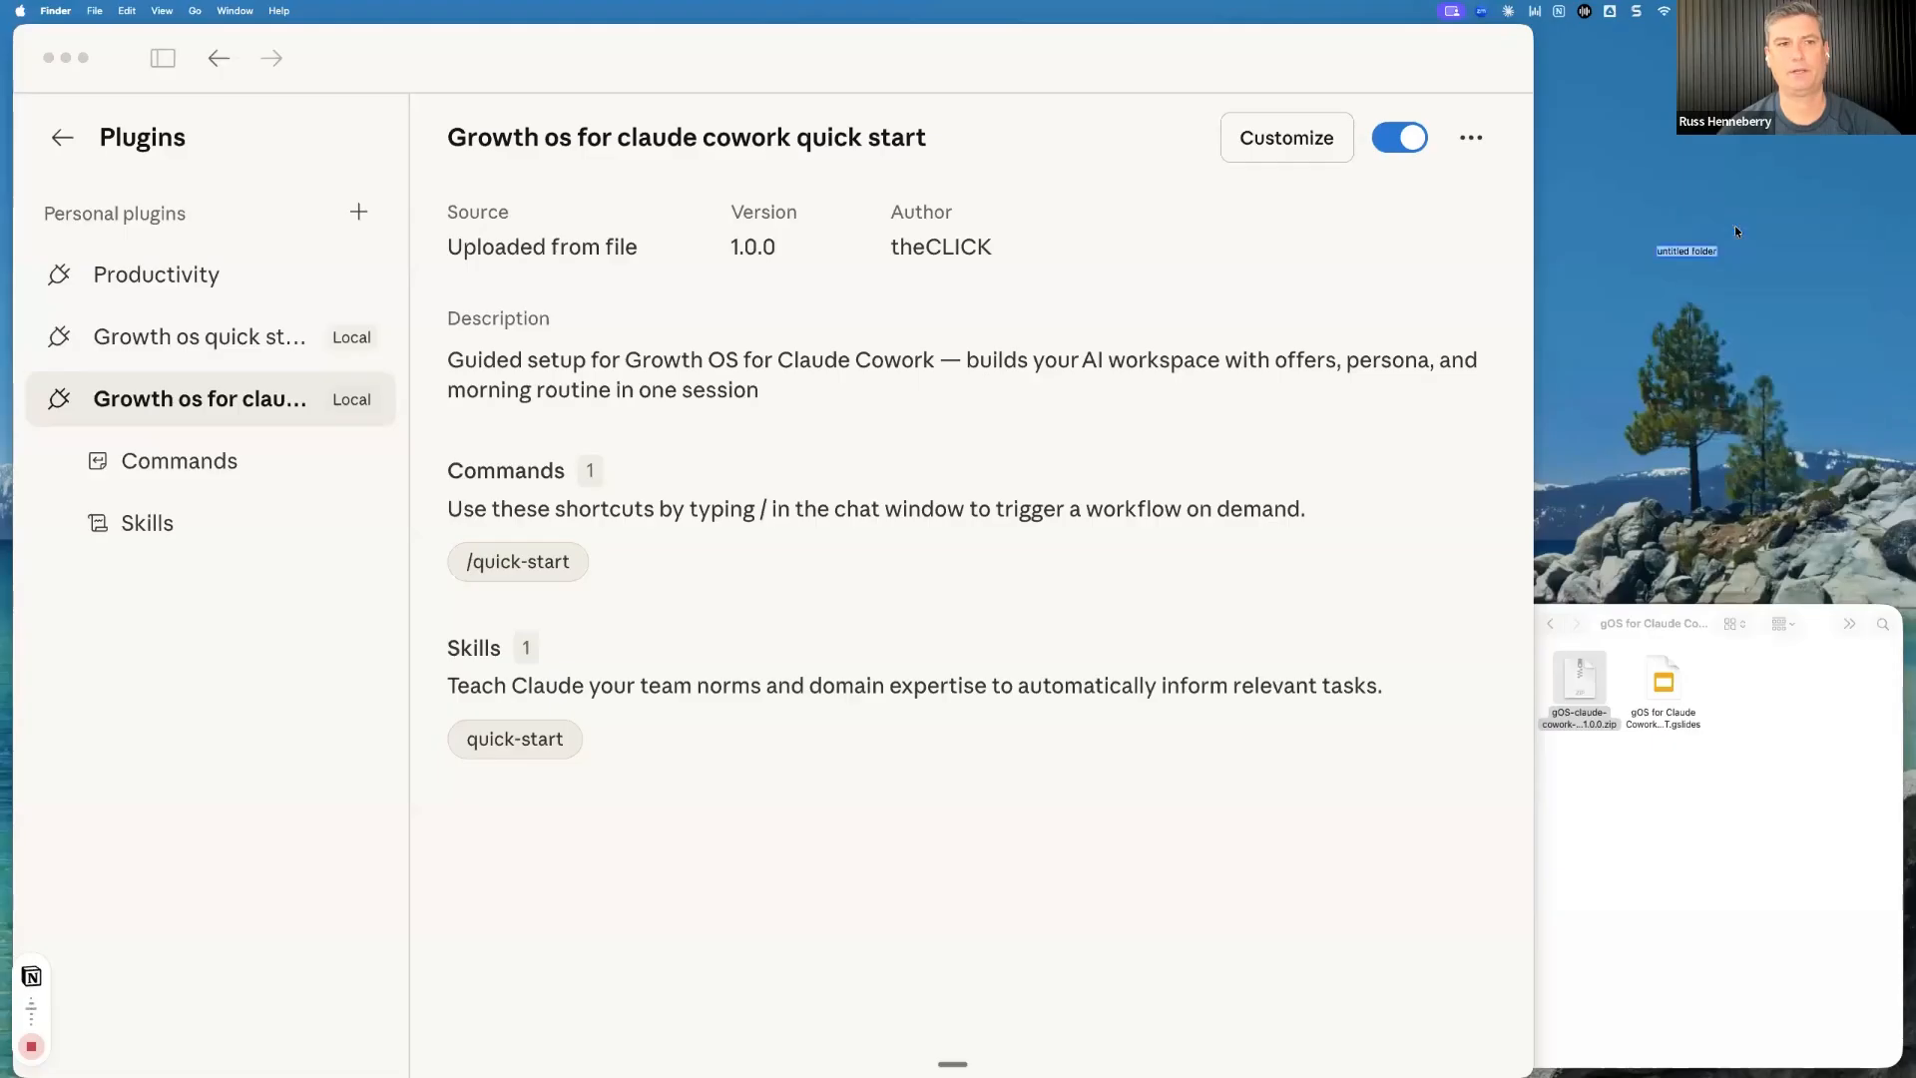
pyautogui.write('gOS')
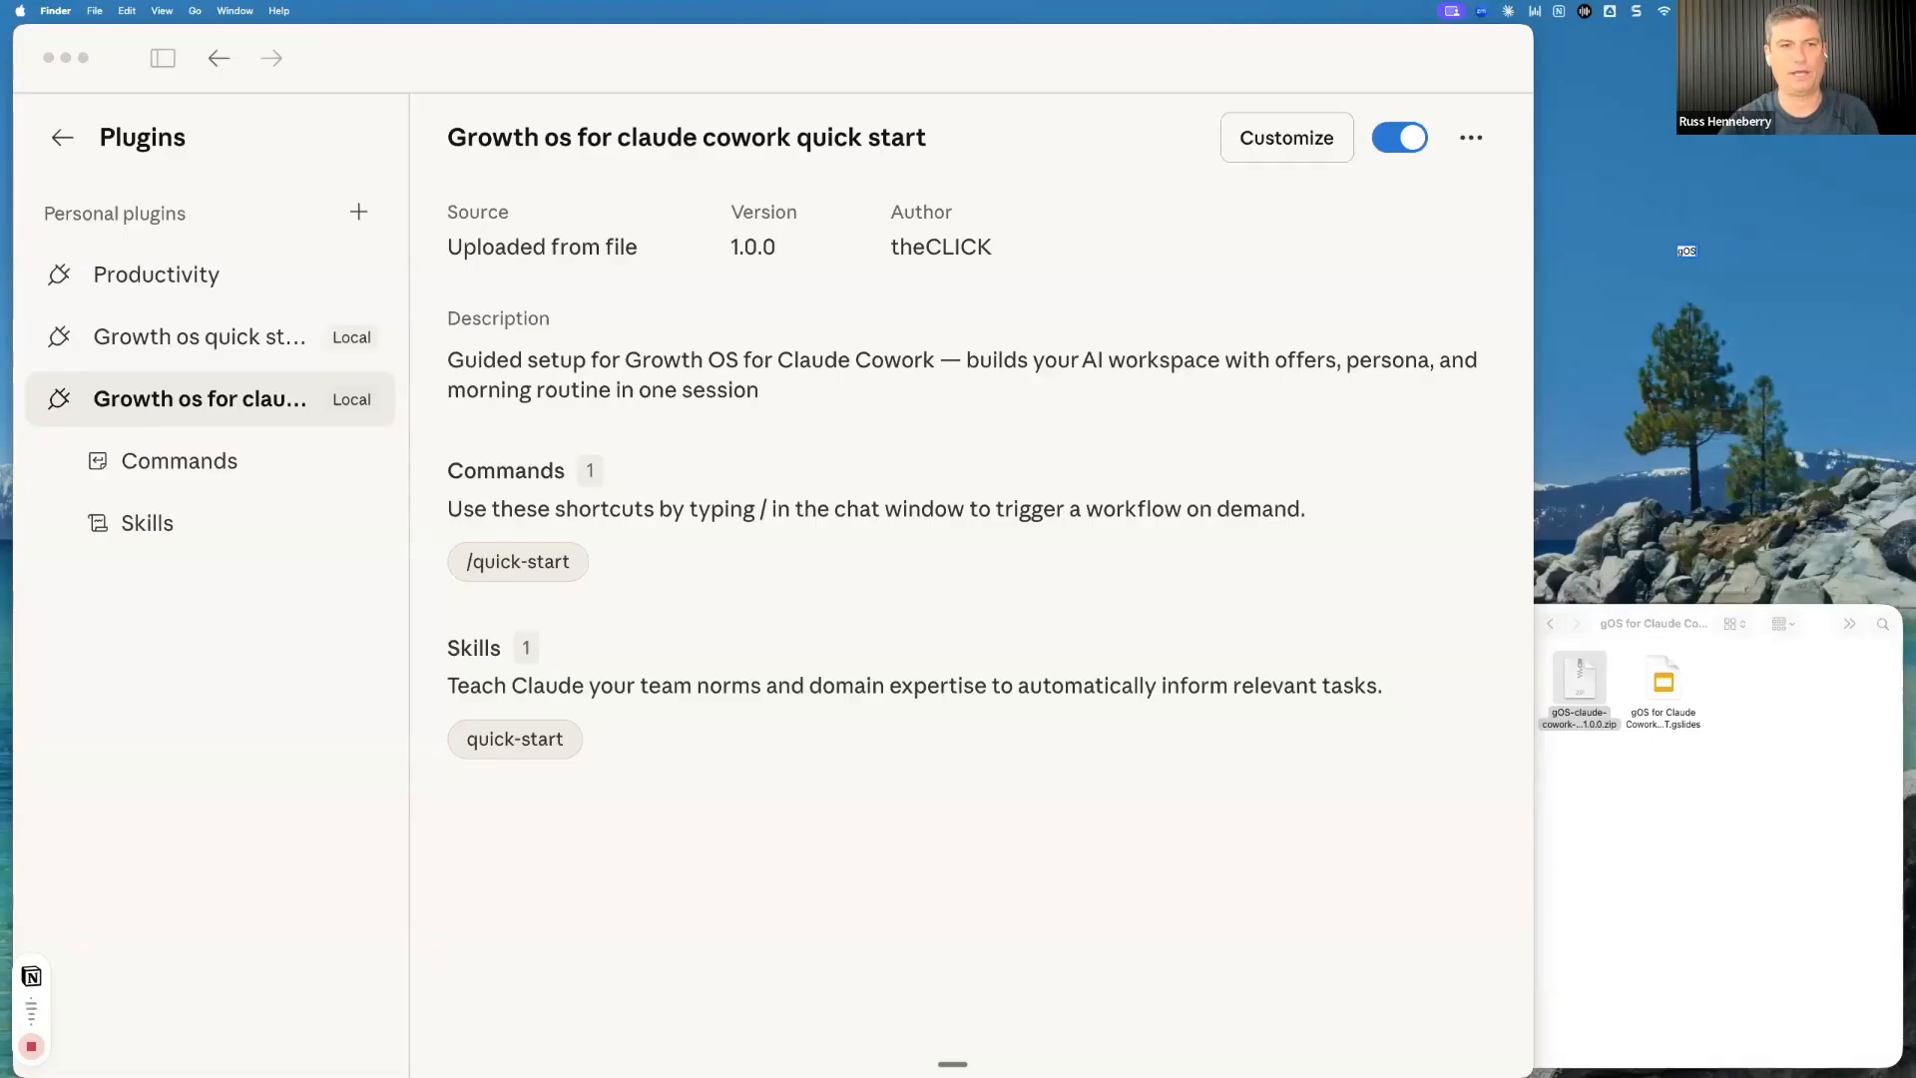
pyautogui.press('Return')
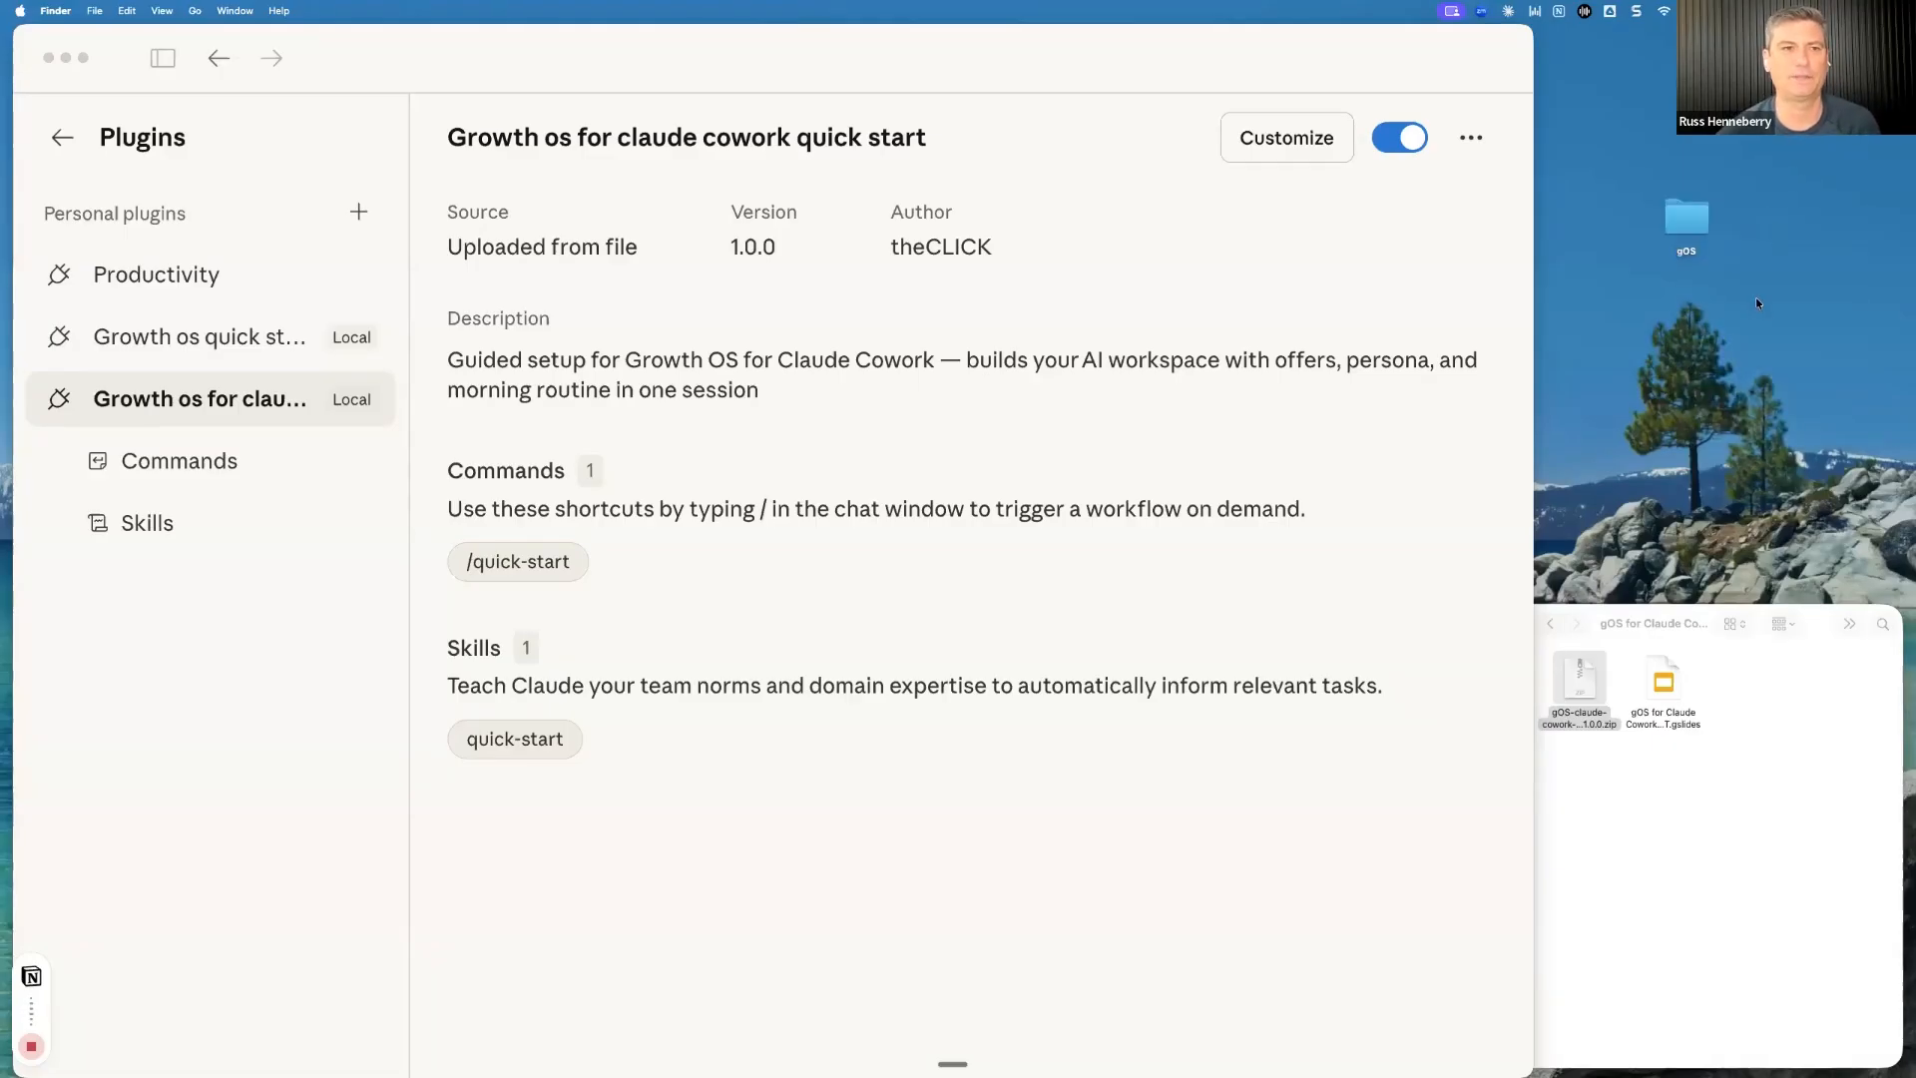
# Rename the desktop folder gOS to gOS 2
pyautogui.click(1687, 248)
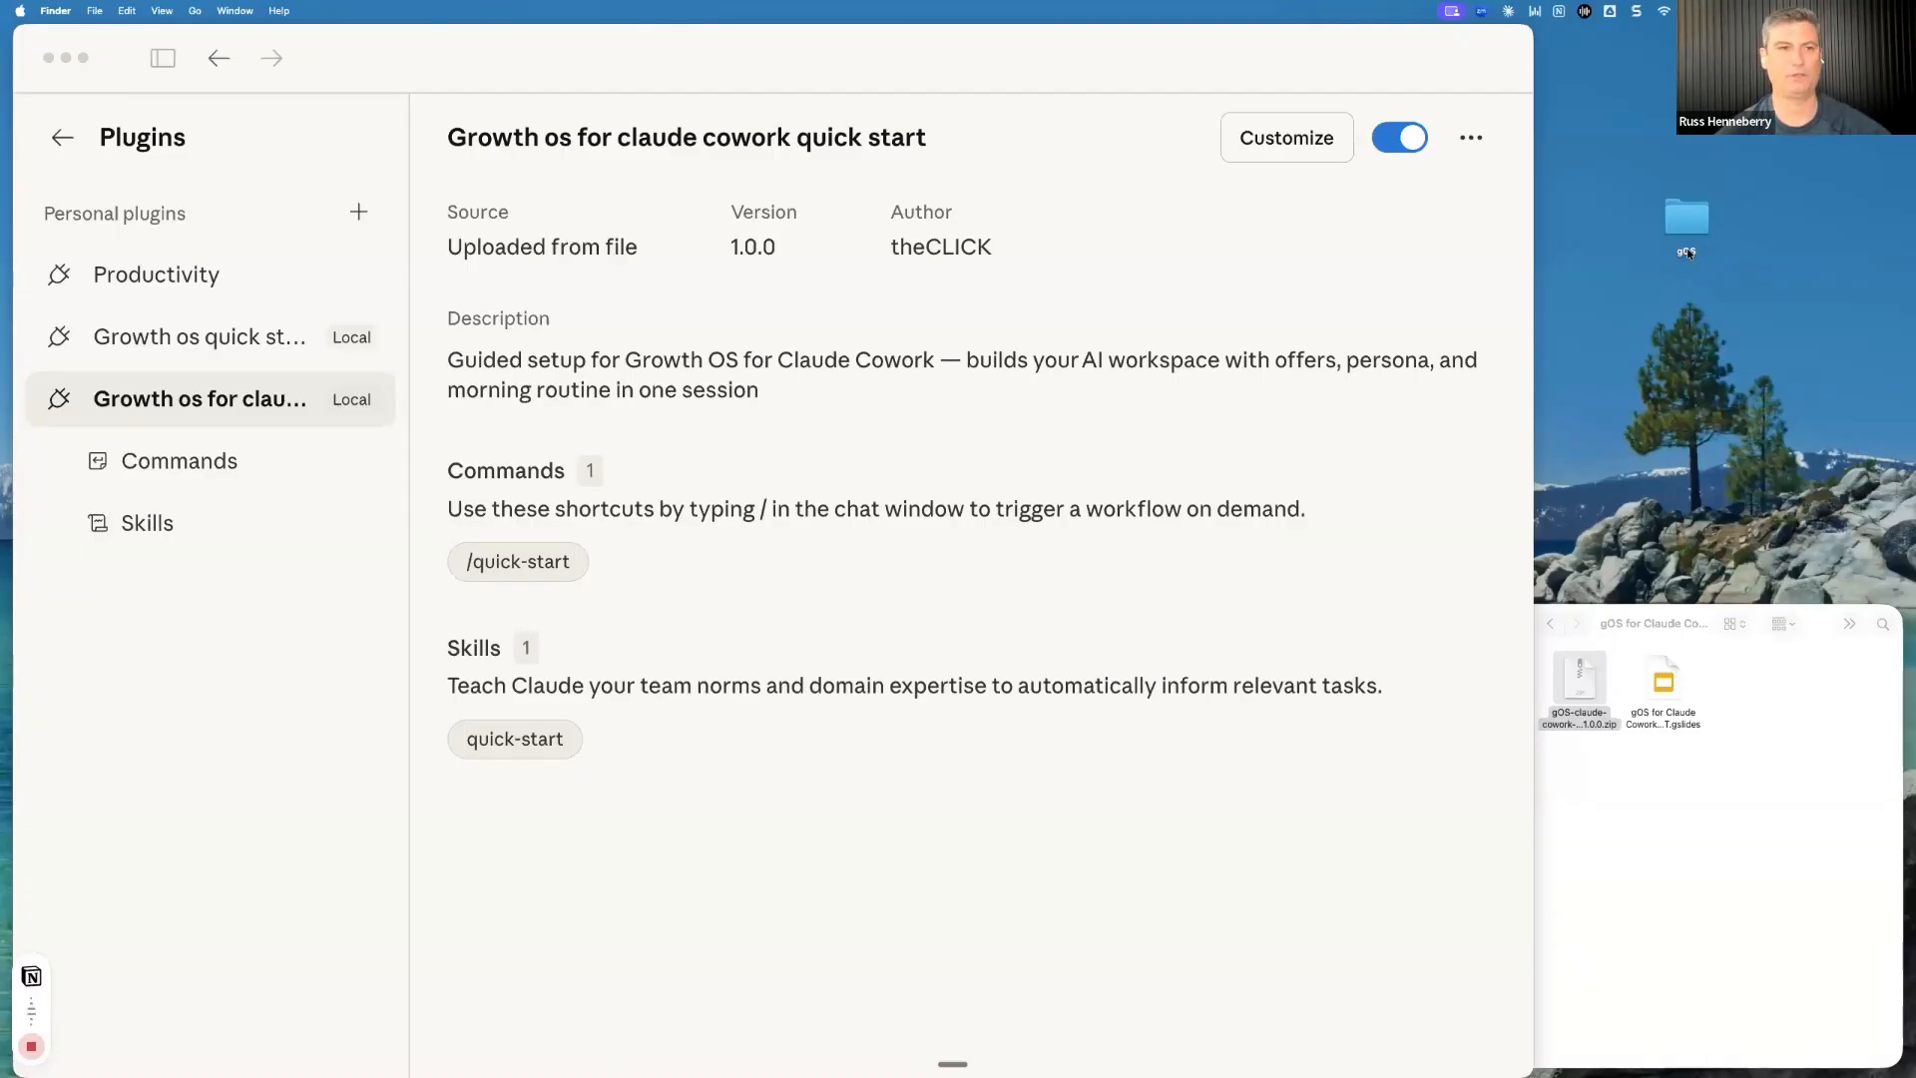
pyautogui.rightClick(1687, 250)
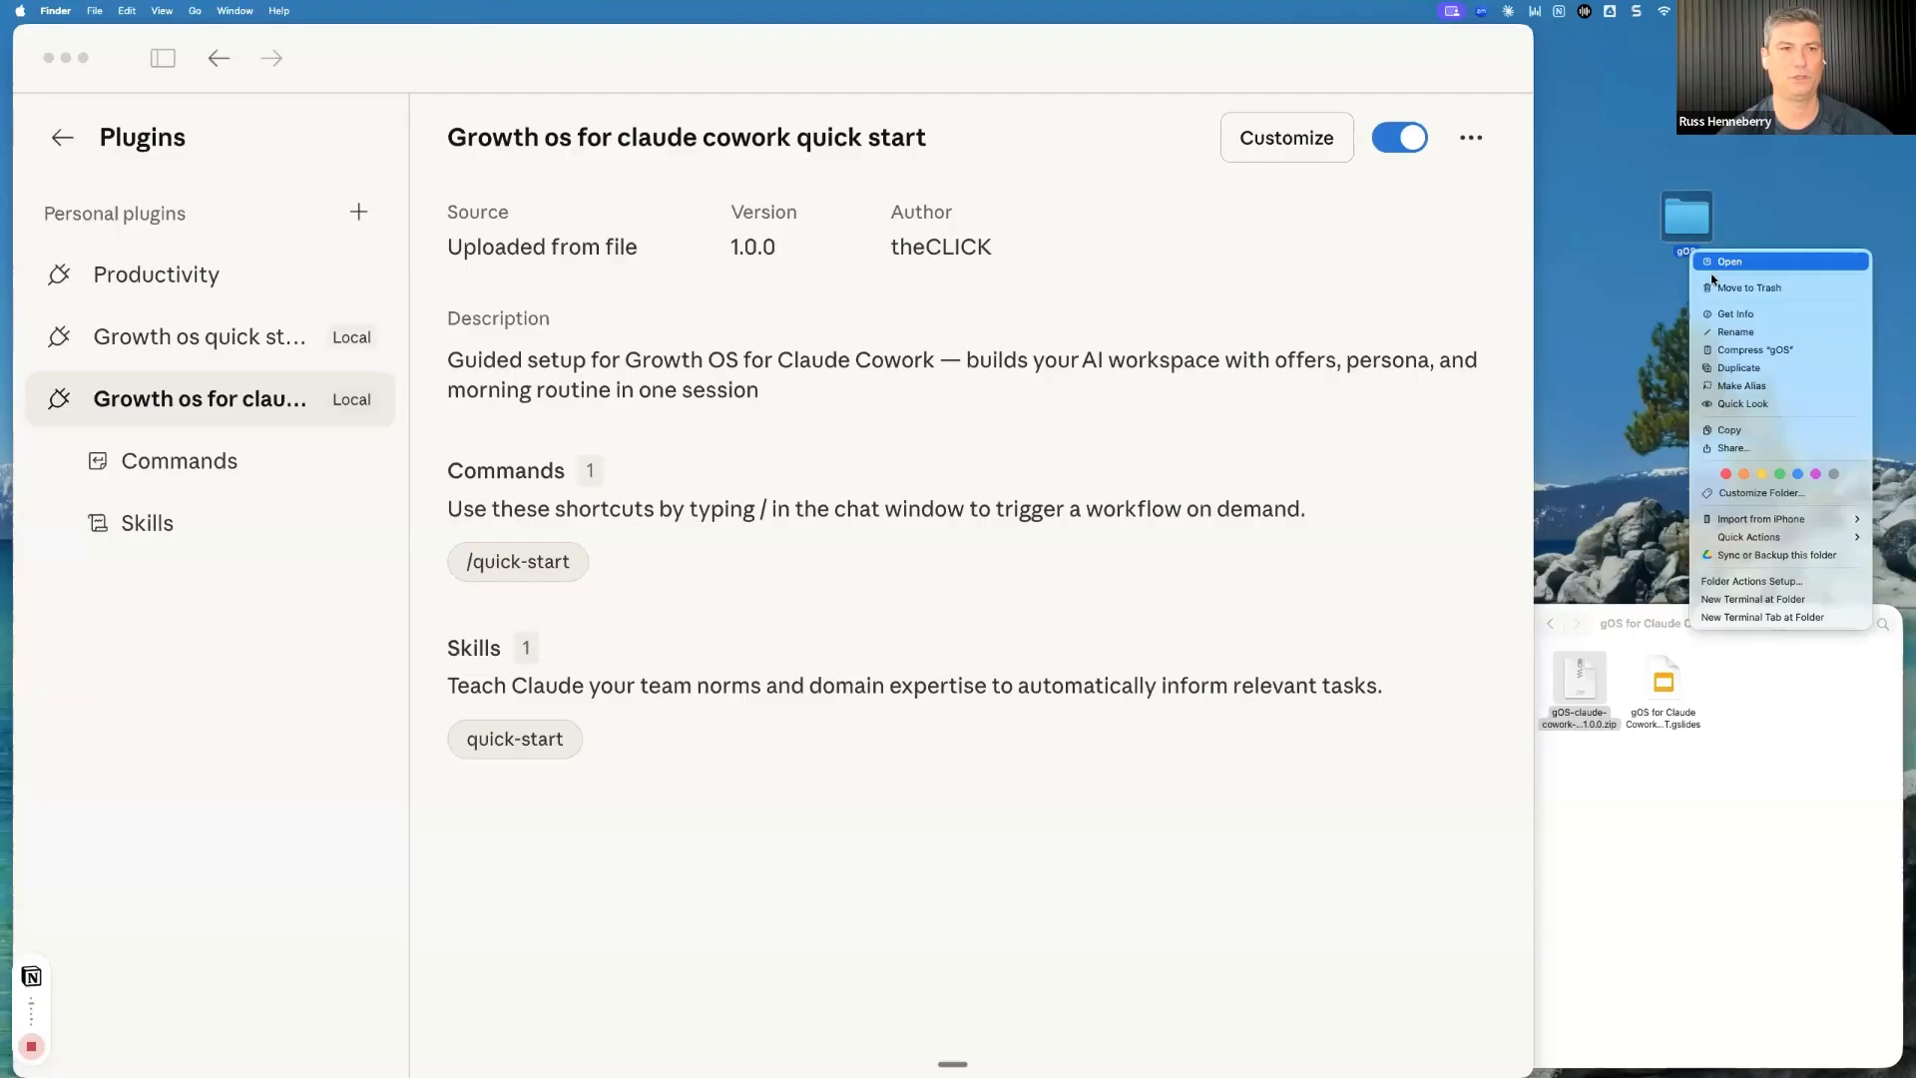
pyautogui.click(1730, 329)
pyautogui.press('Right')
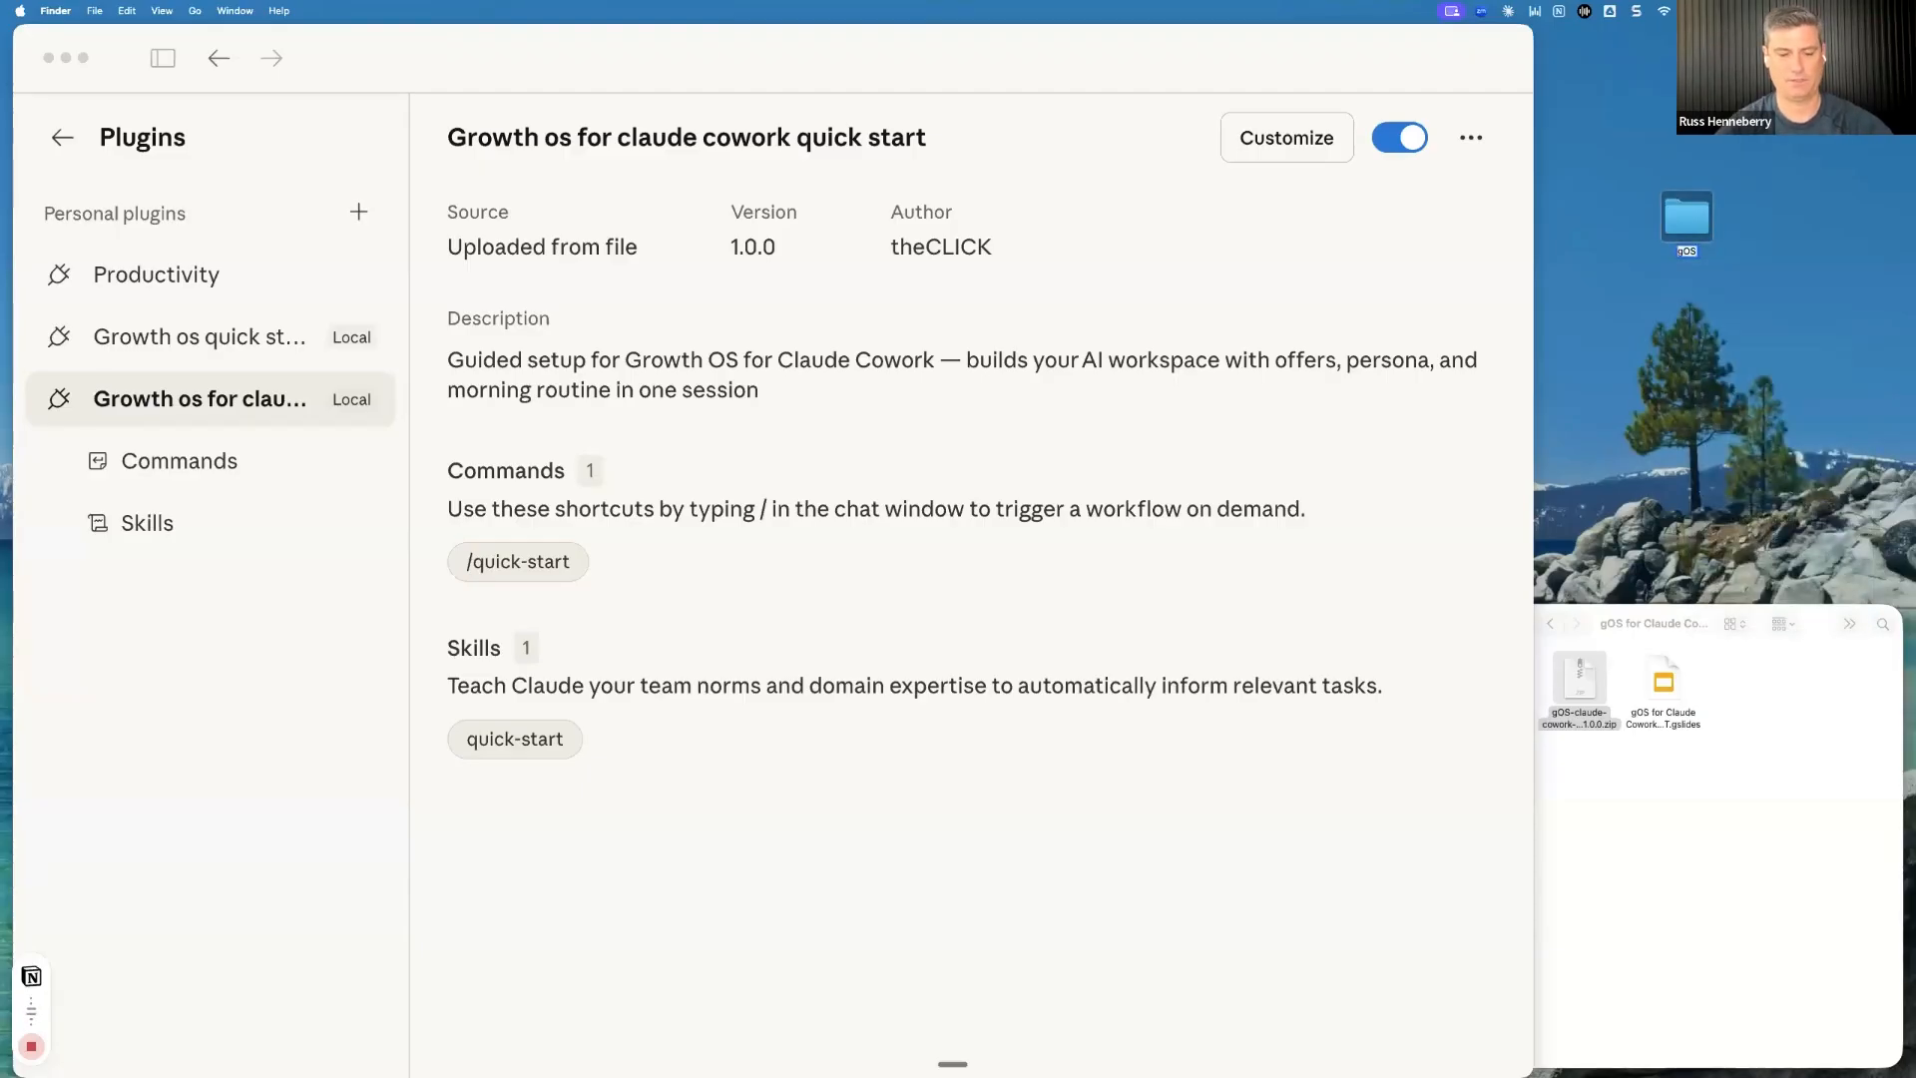
pyautogui.write('2')
pyautogui.press('Return')
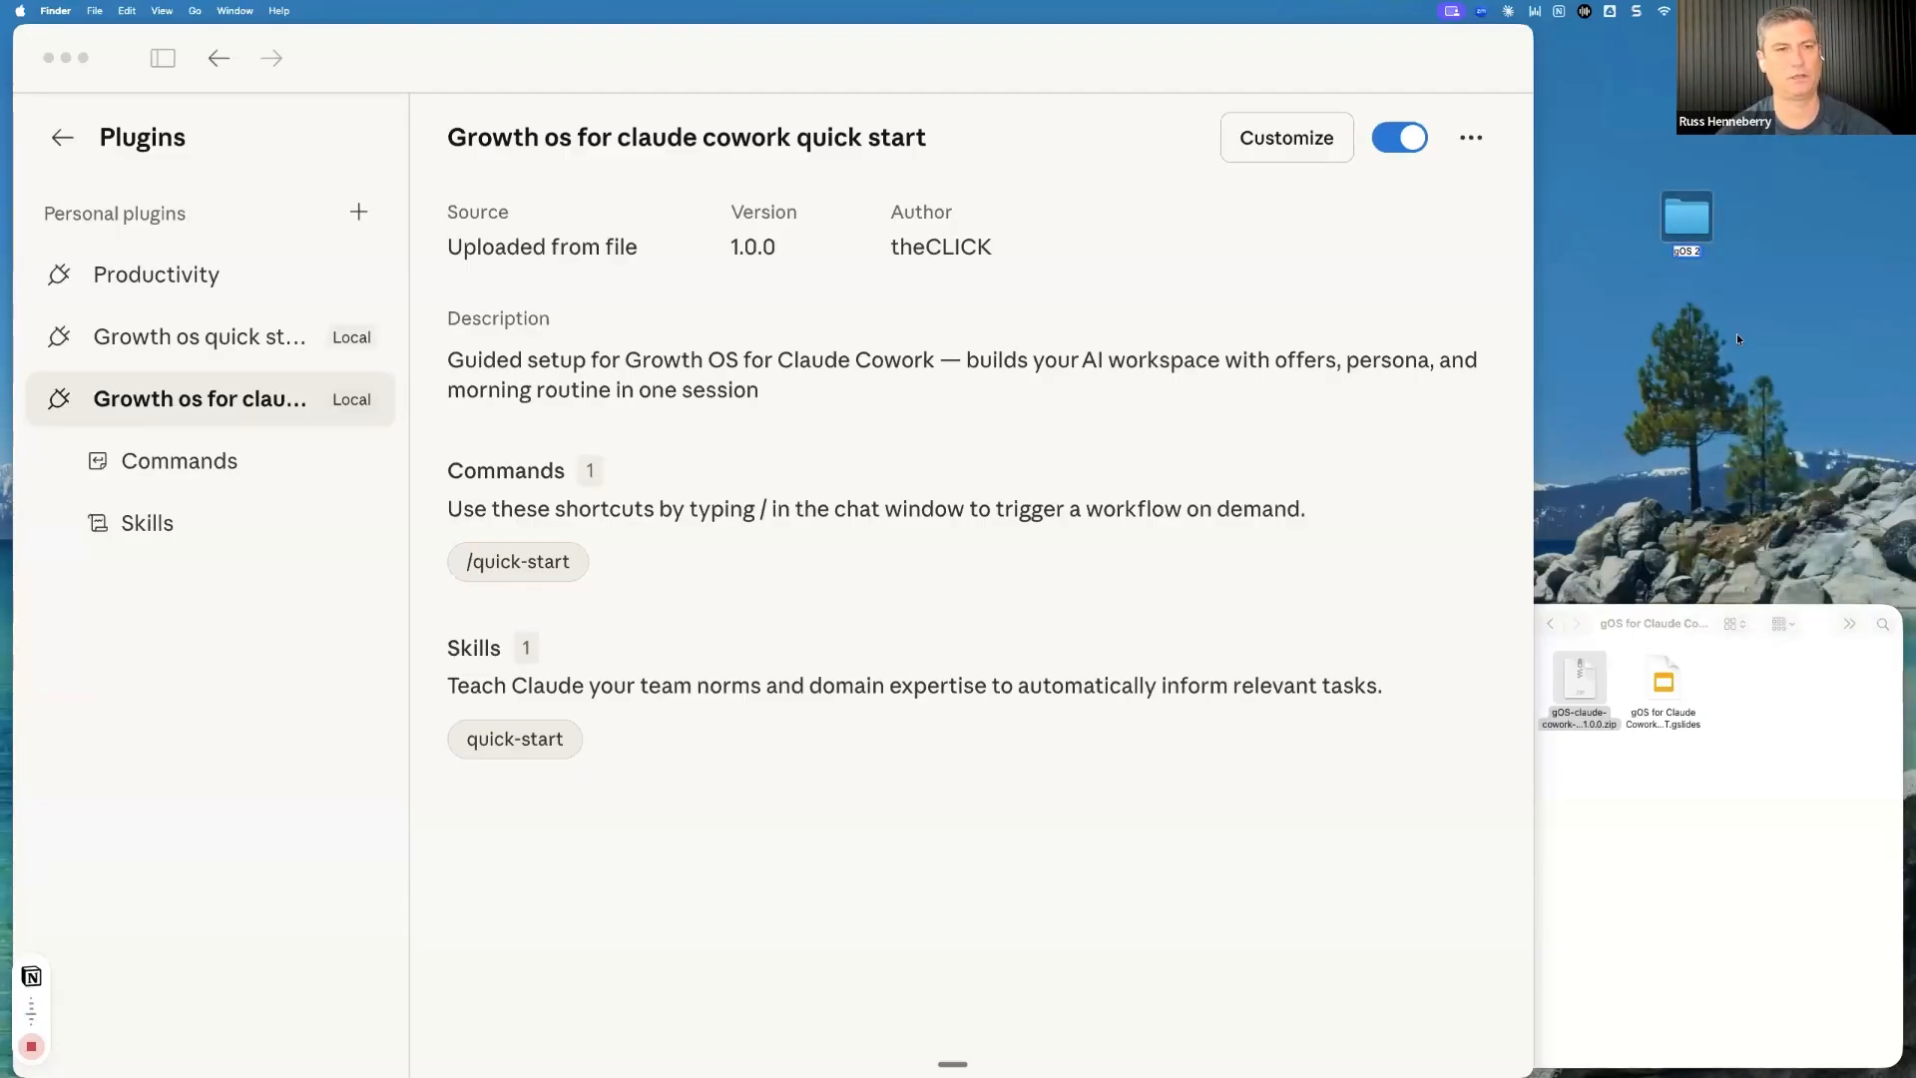
pyautogui.click(1736, 331)
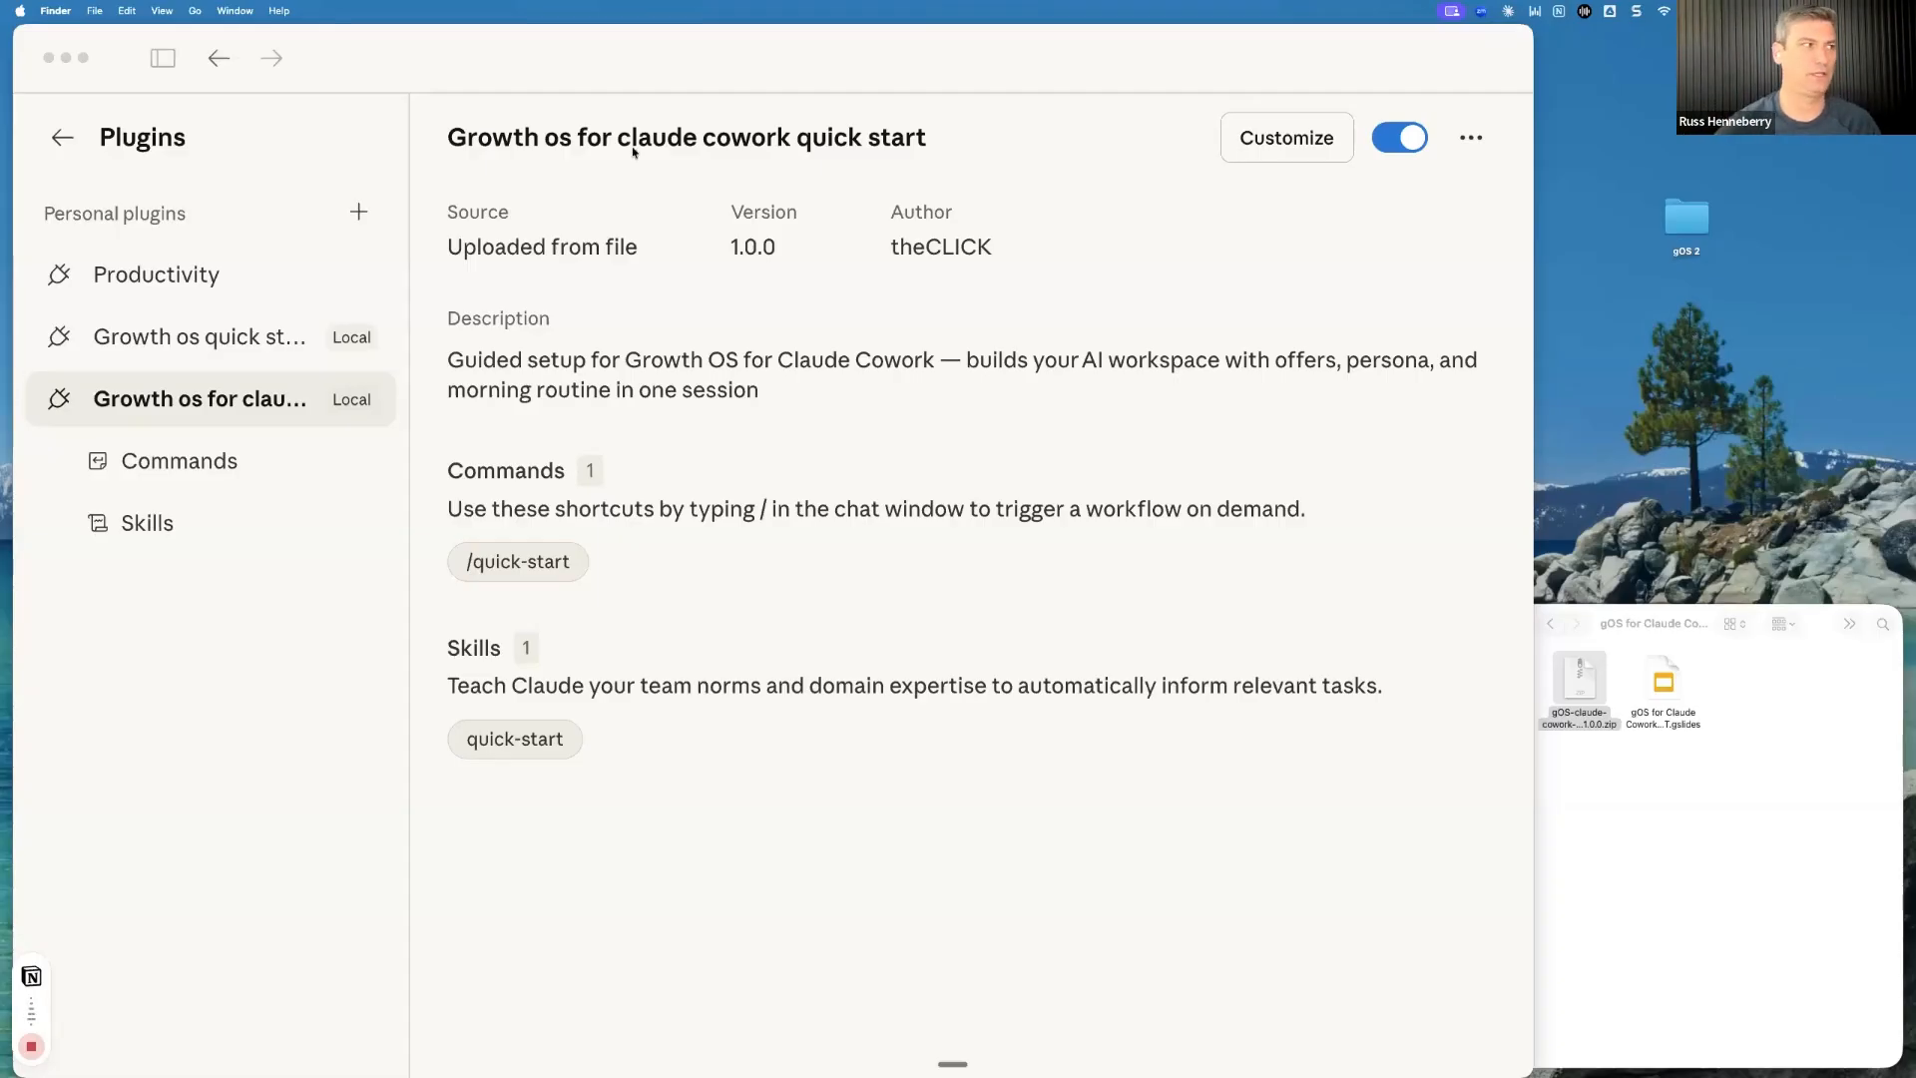
# Return from the plugins page to Claude's Cowork home, reduce the interface zoom and widen the Claude window
pyautogui.click(63, 147)
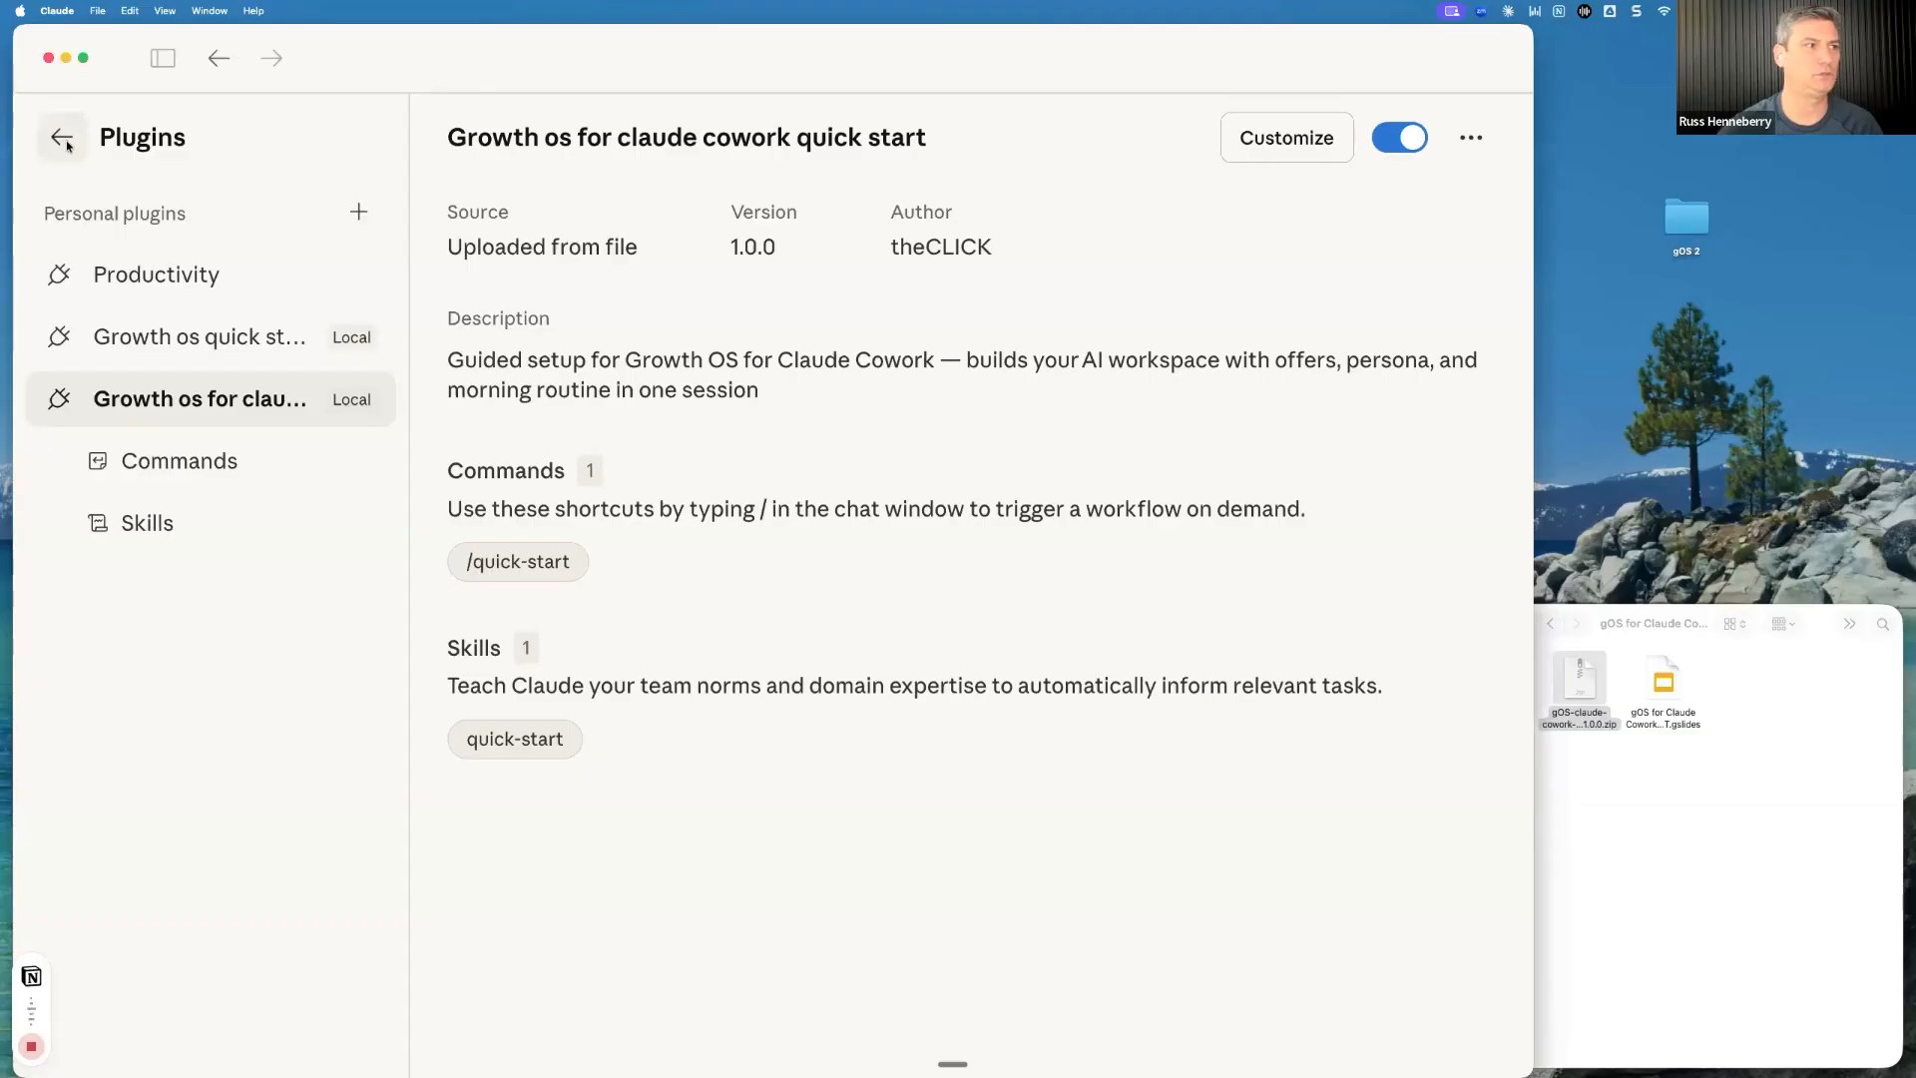
pyautogui.click(63, 139)
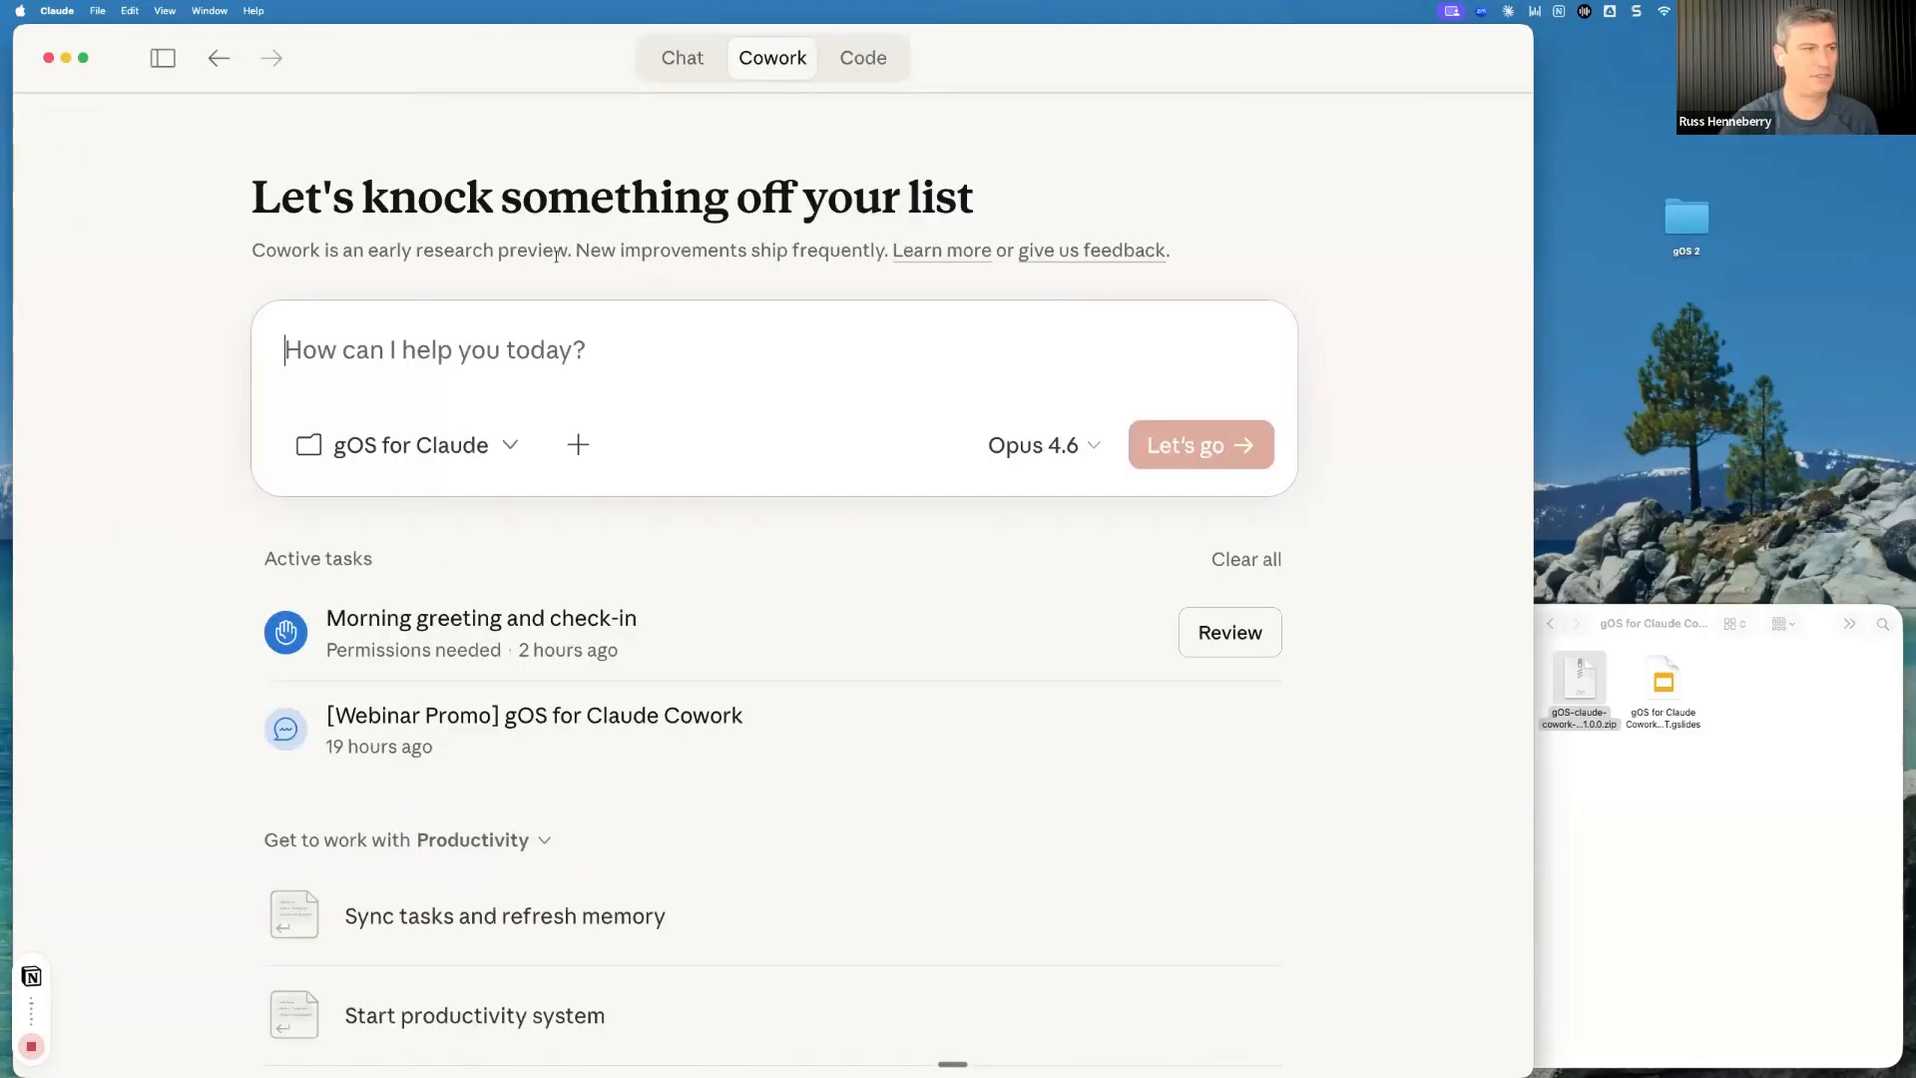
pyautogui.press('super+minus')
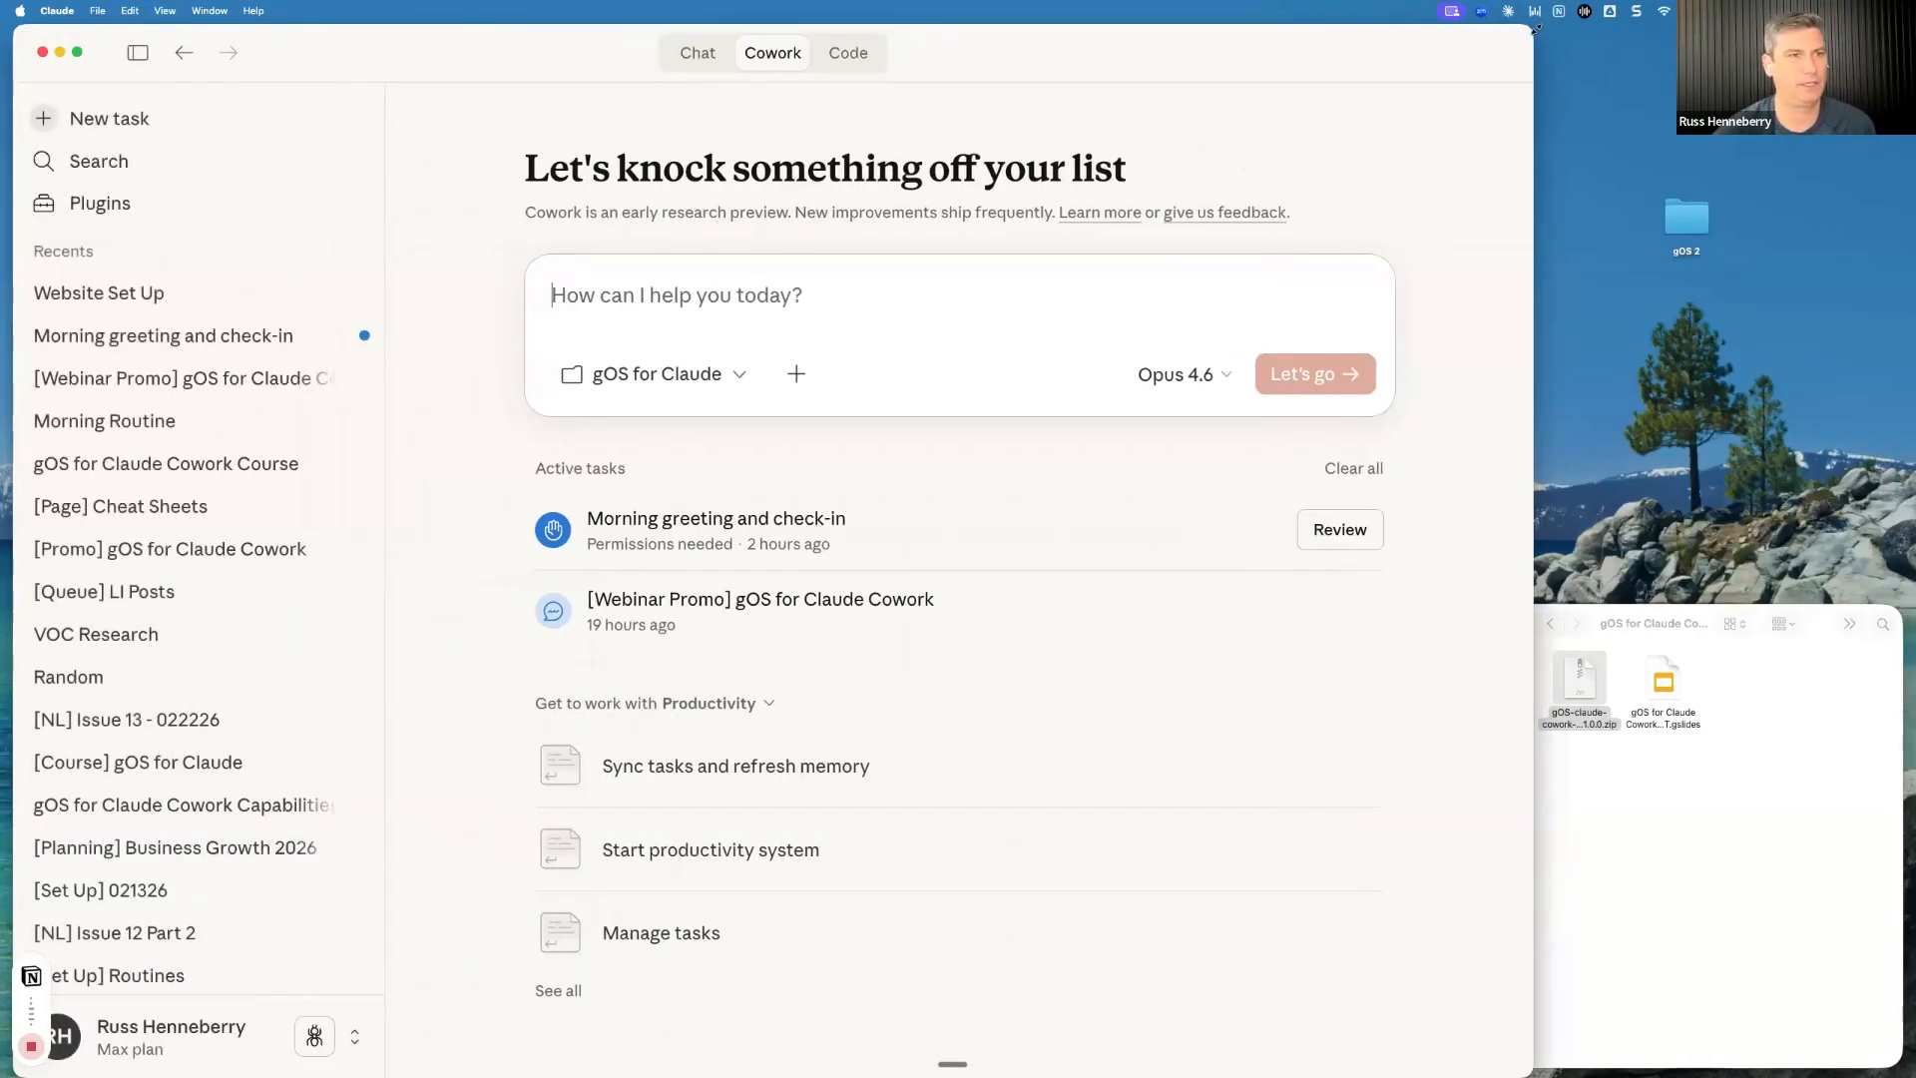
pyautogui.moveTo(1532, 26); pyautogui.dragTo(1797, 24)
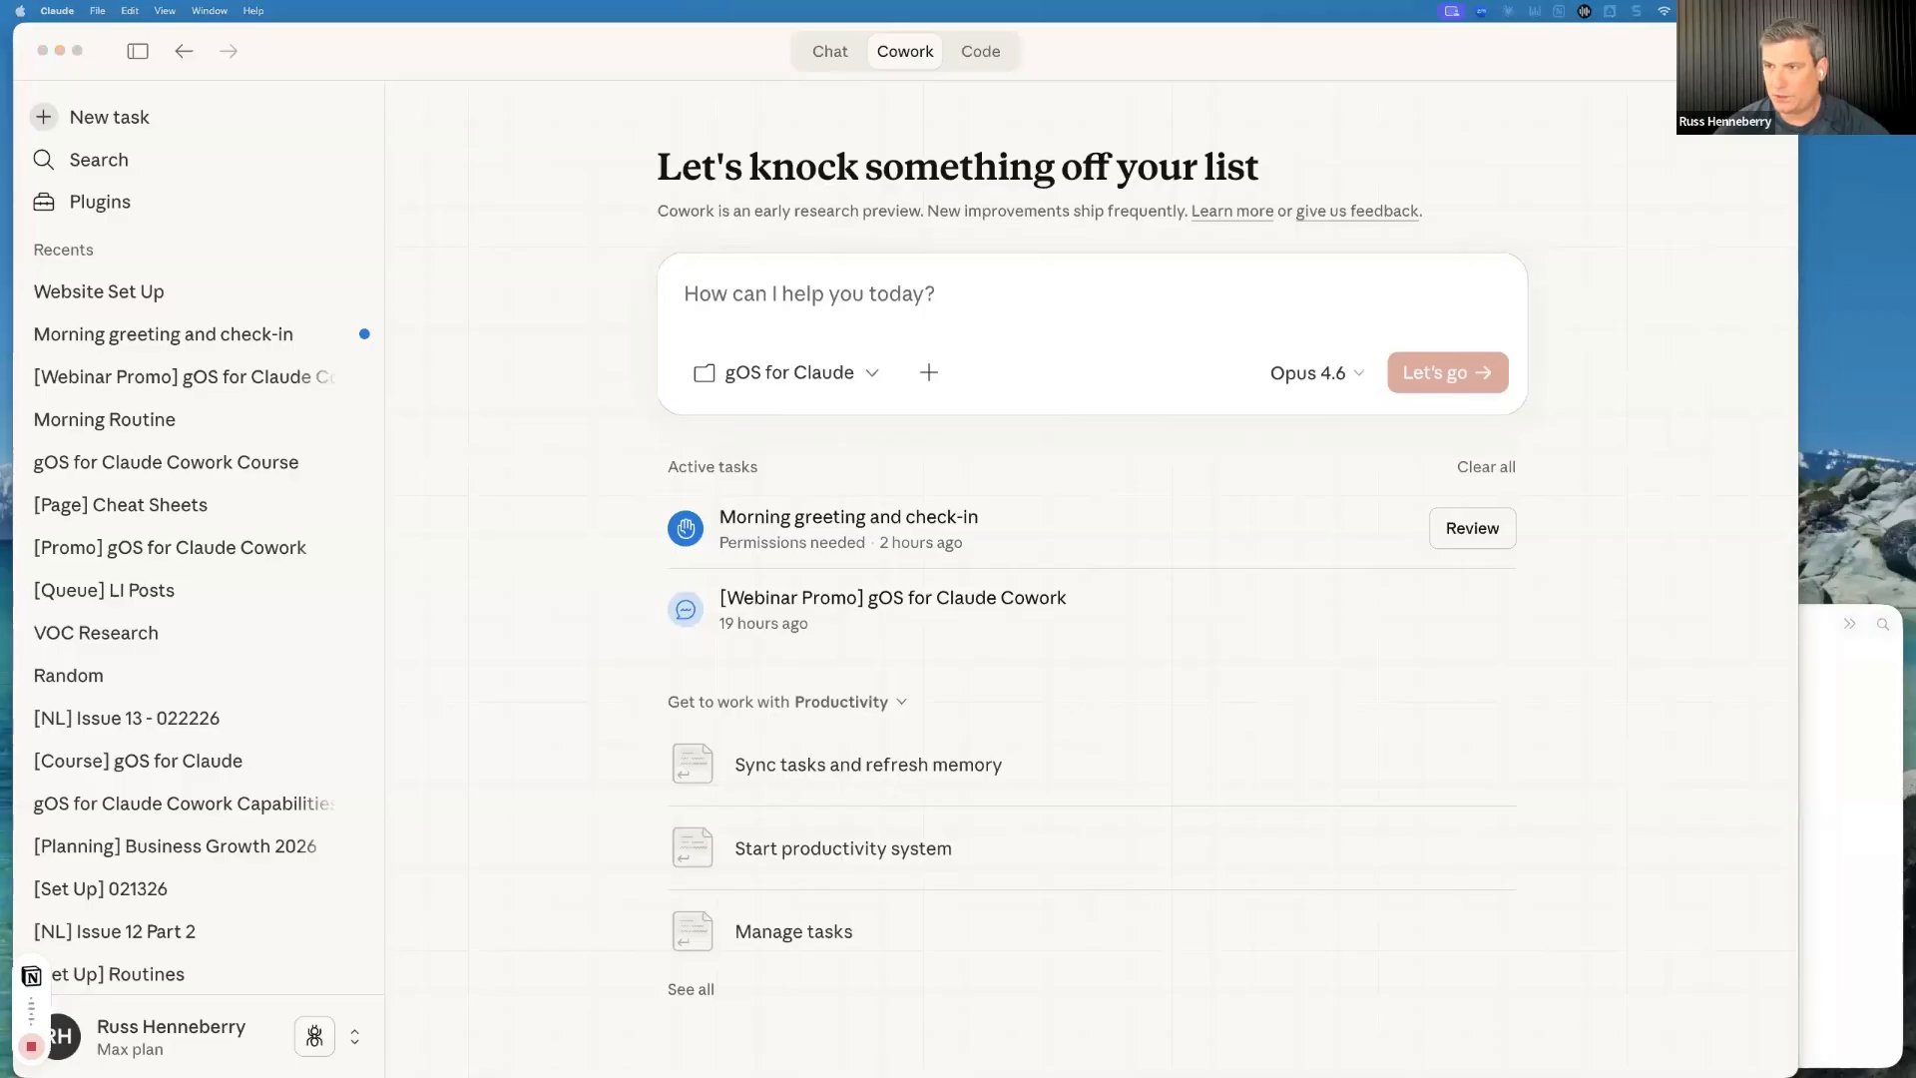
# Bring a new Chrome window over Claude, enlarge it and search Google for "claude desktop app"
pyautogui.moveTo(1914, 648); pyautogui.dragTo(1104, 220)
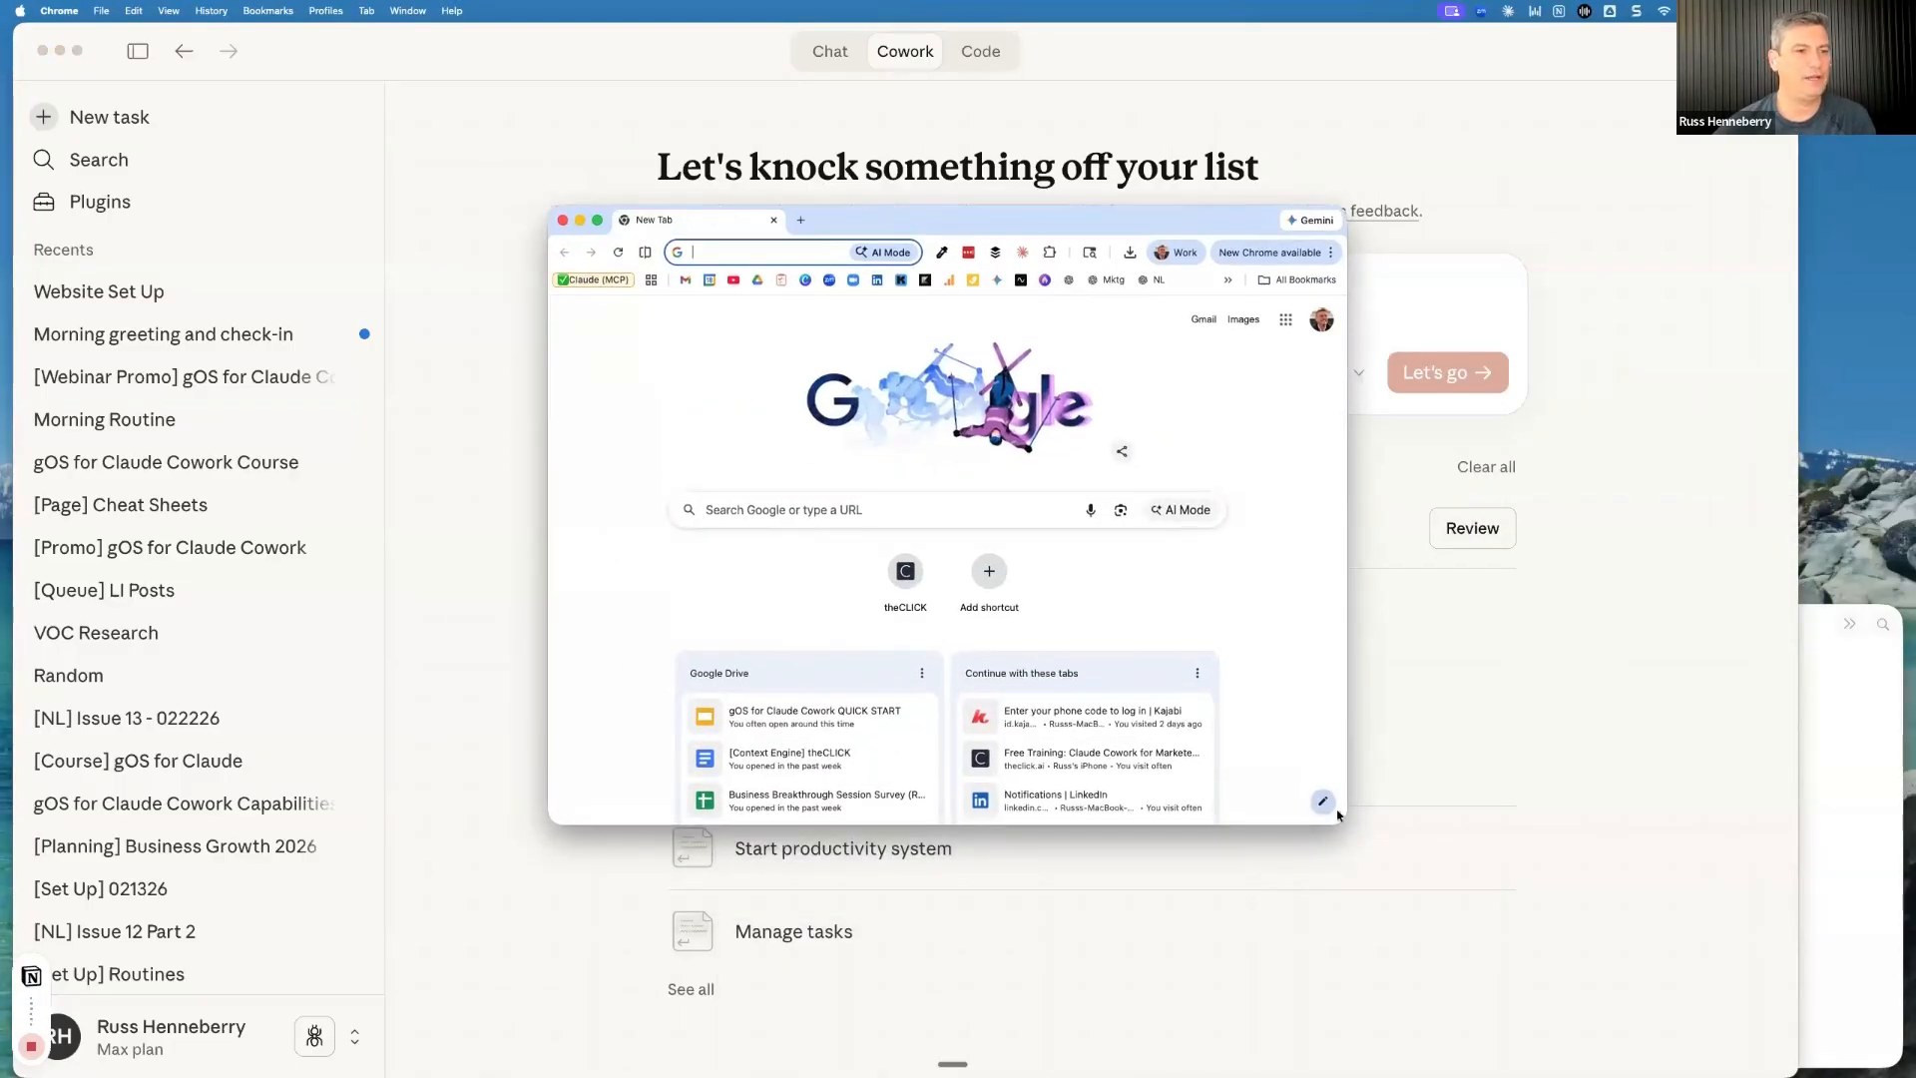
pyautogui.moveTo(1342, 815); pyautogui.dragTo(1725, 973)
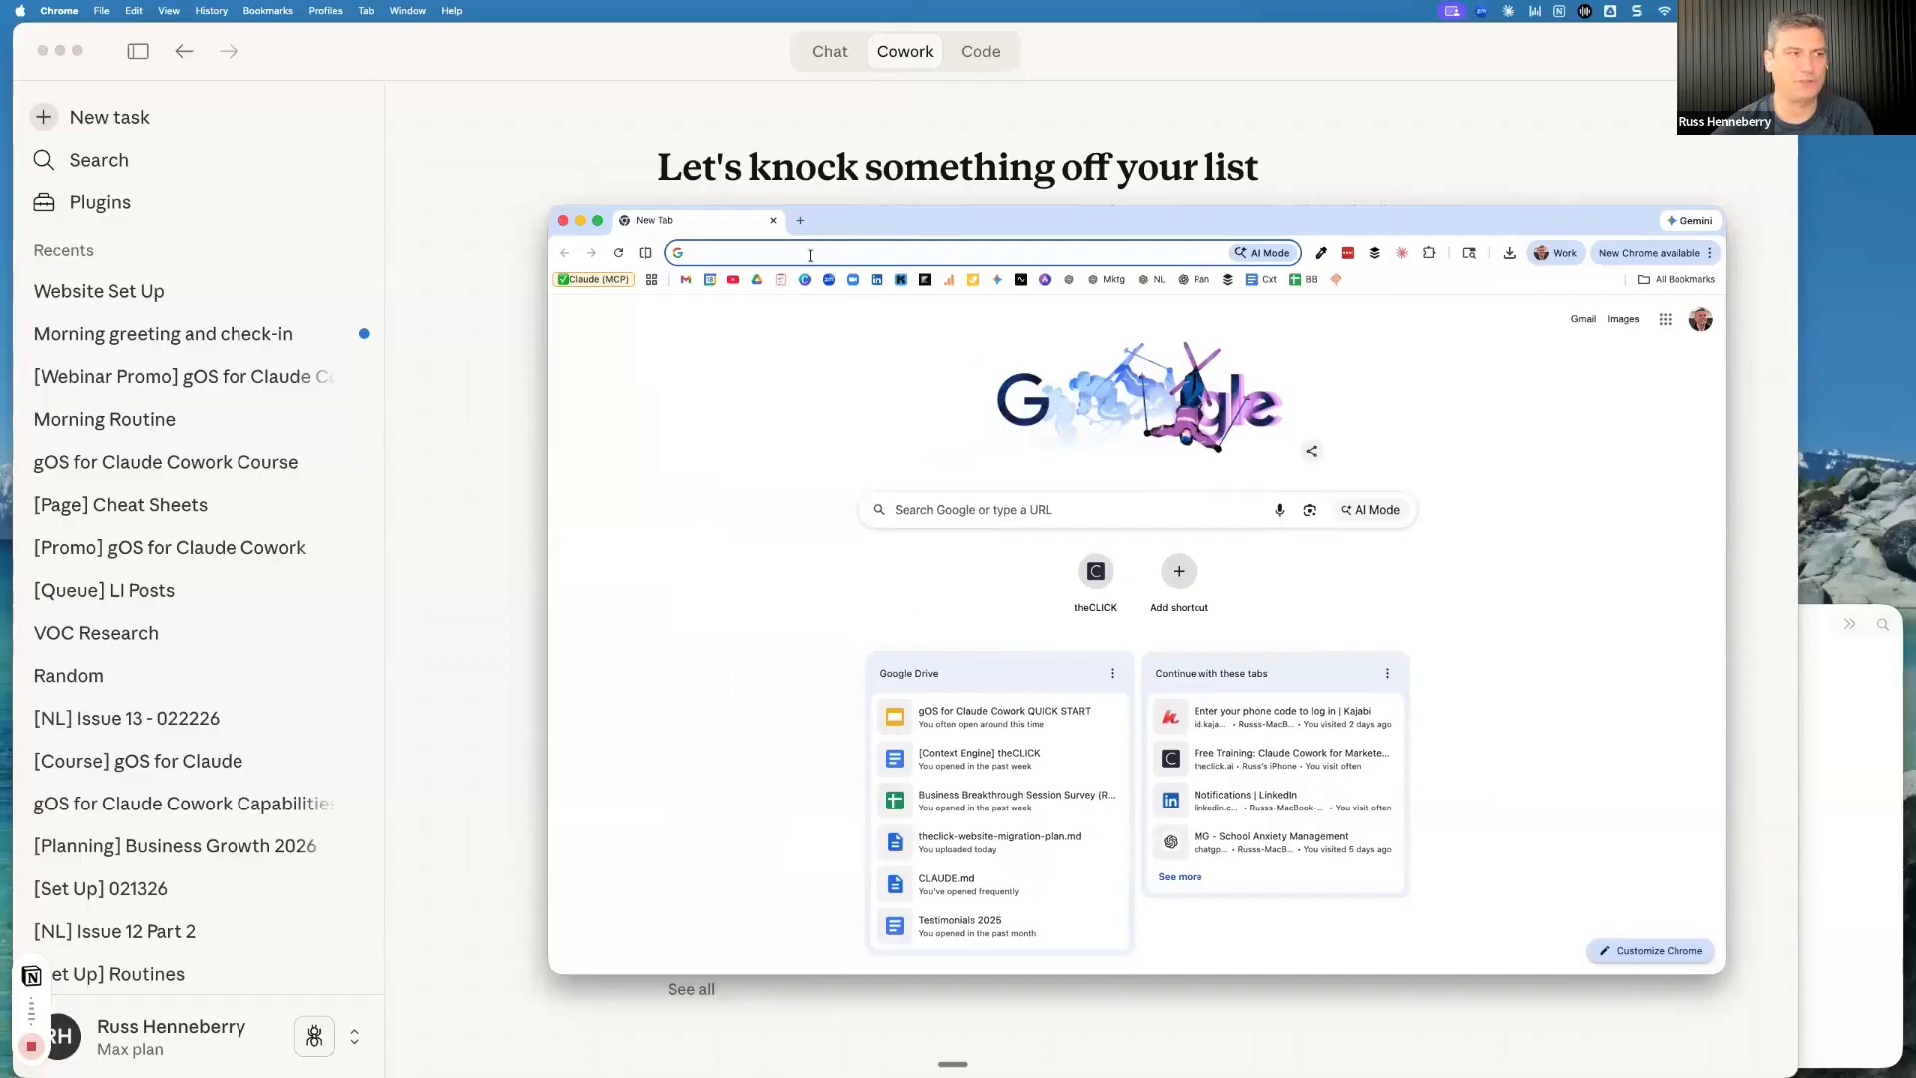
pyautogui.click(810, 253)
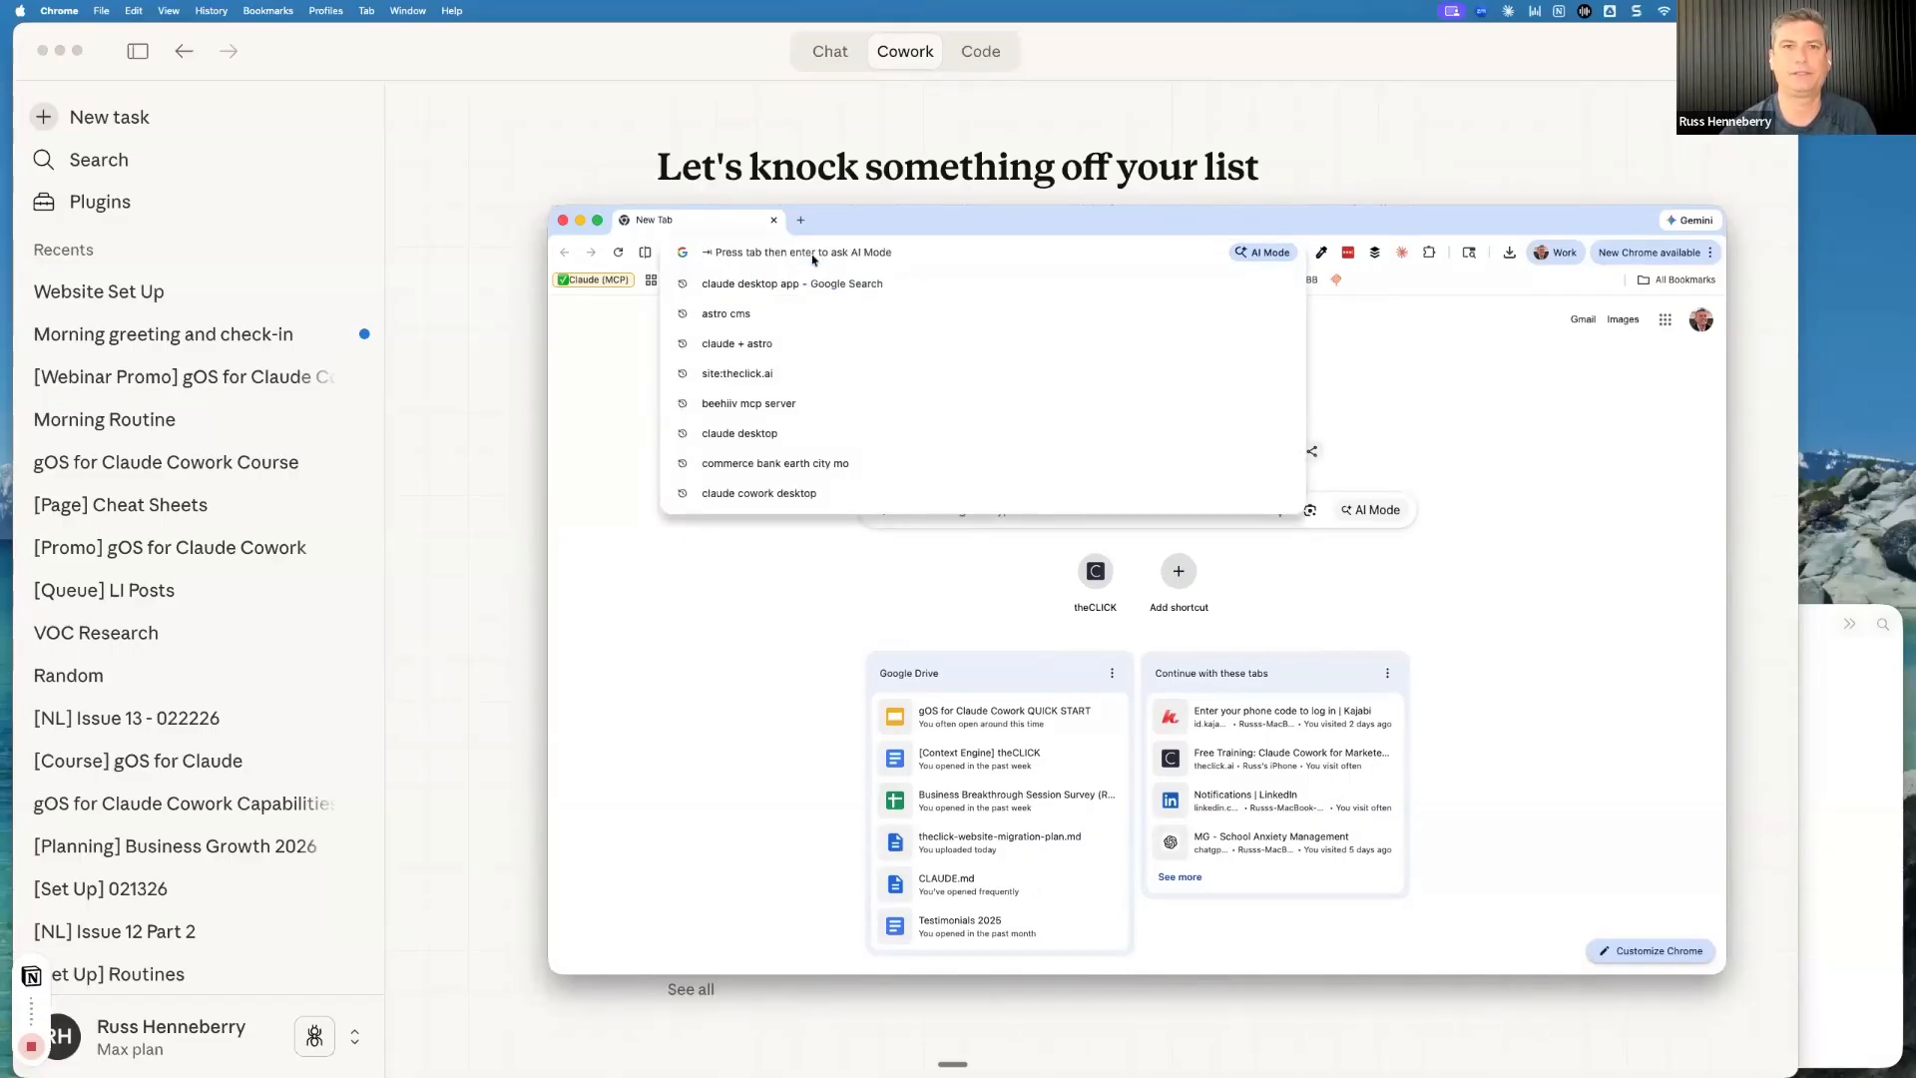
pyautogui.write('claud')
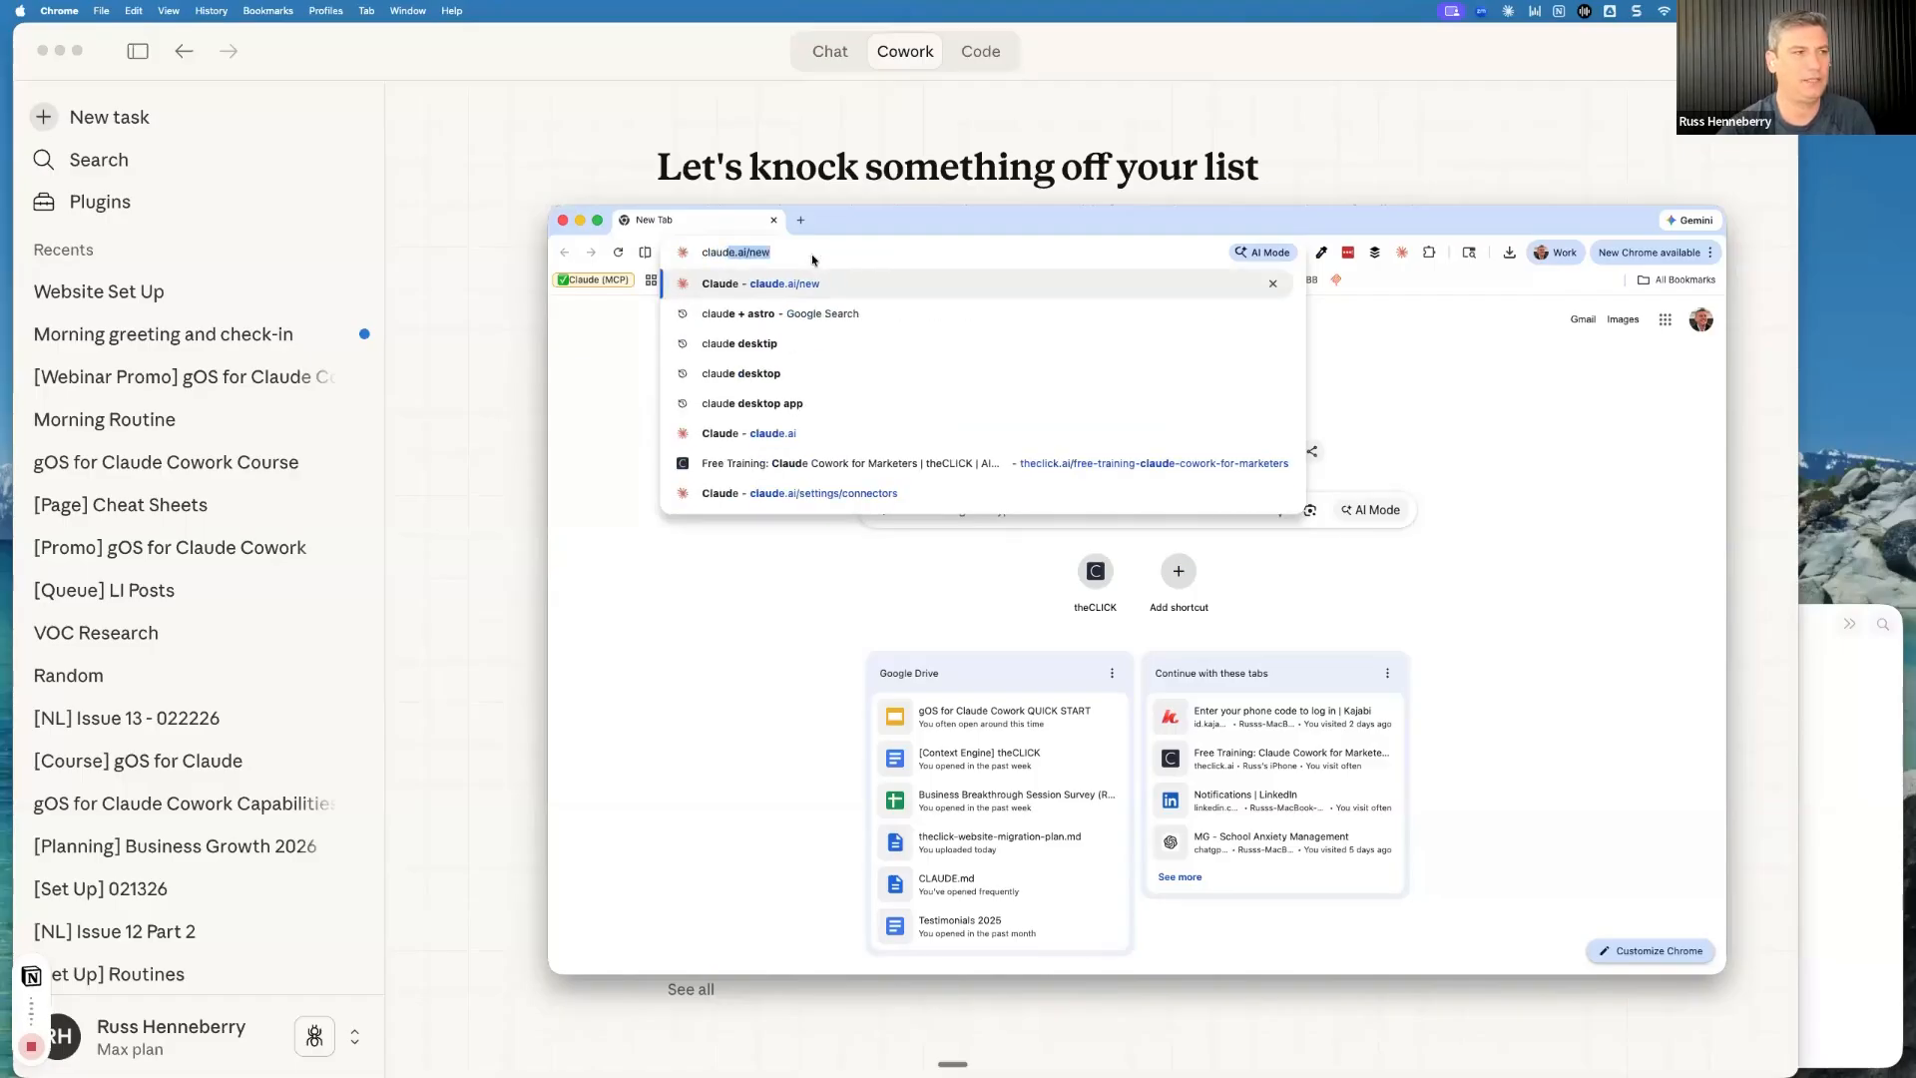
pyautogui.write('e')
pyautogui.press('Delete')
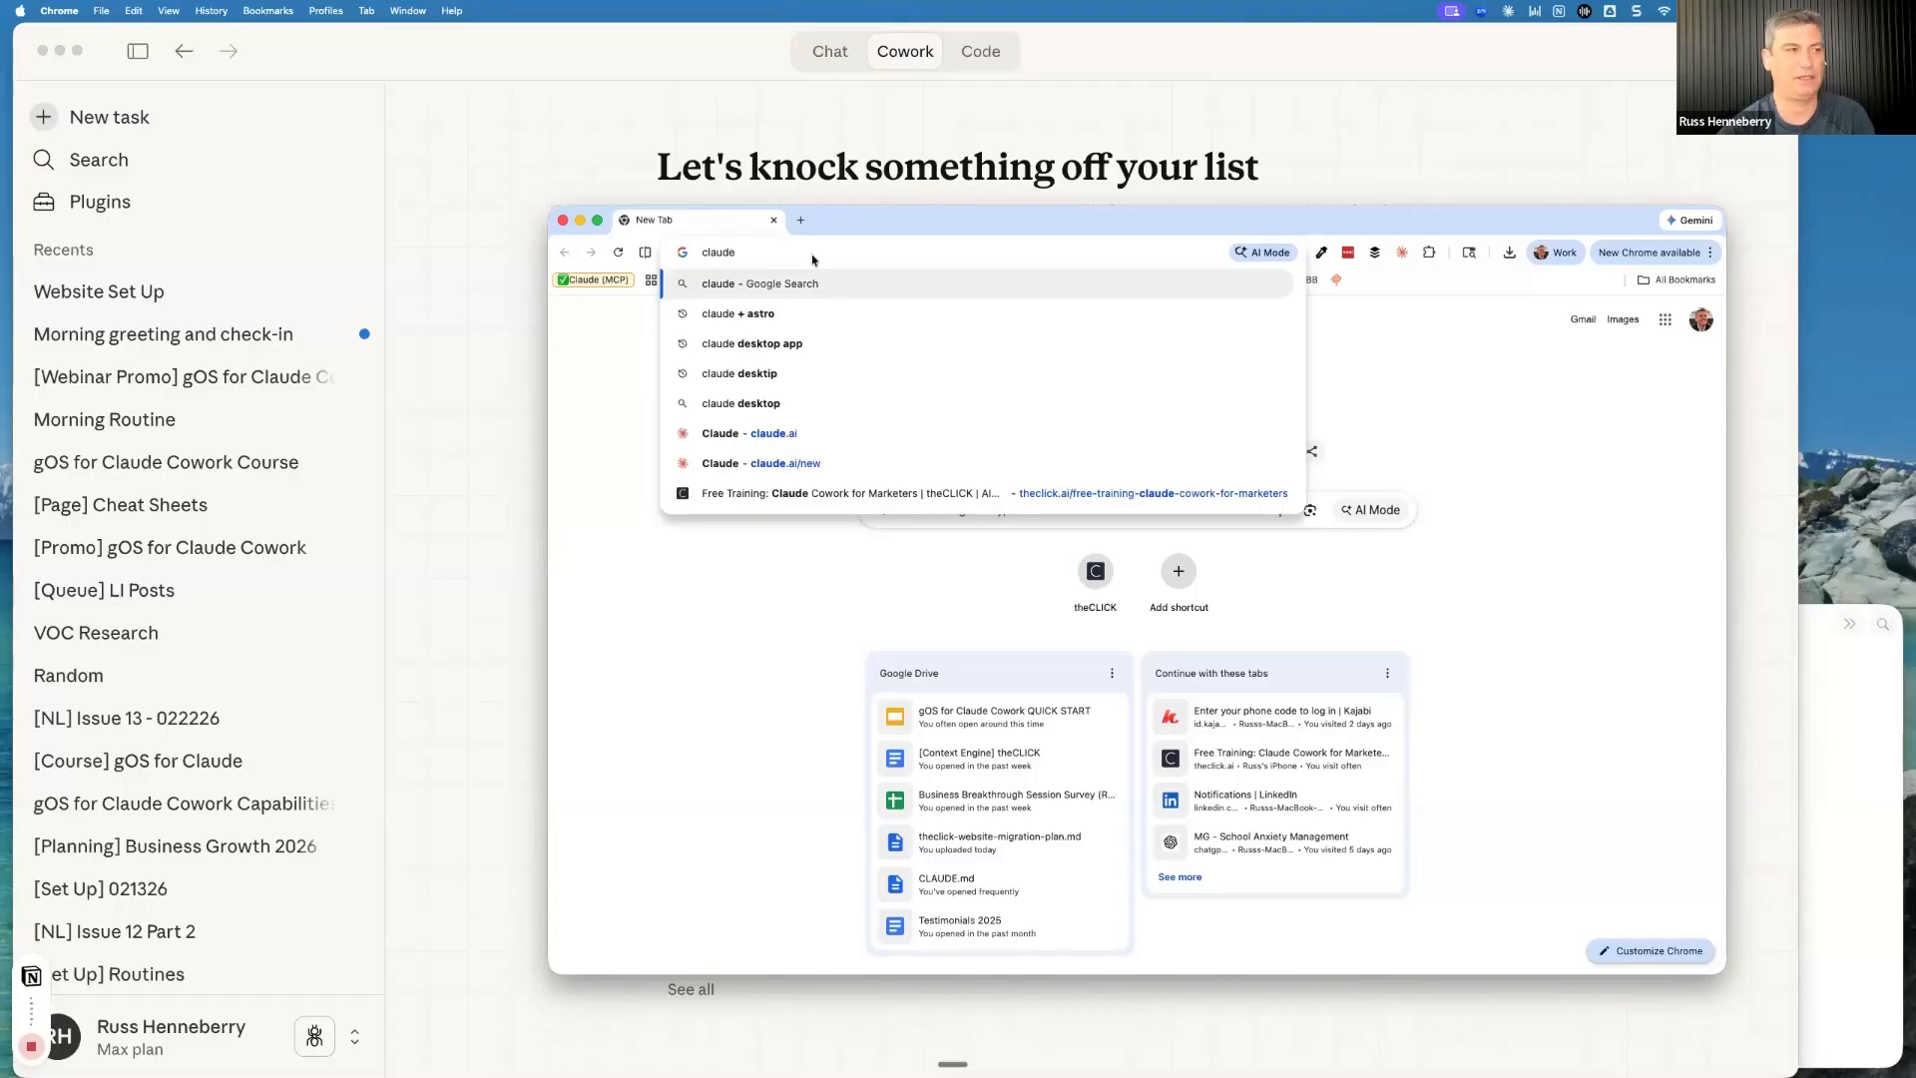
pyautogui.write('desktop app')
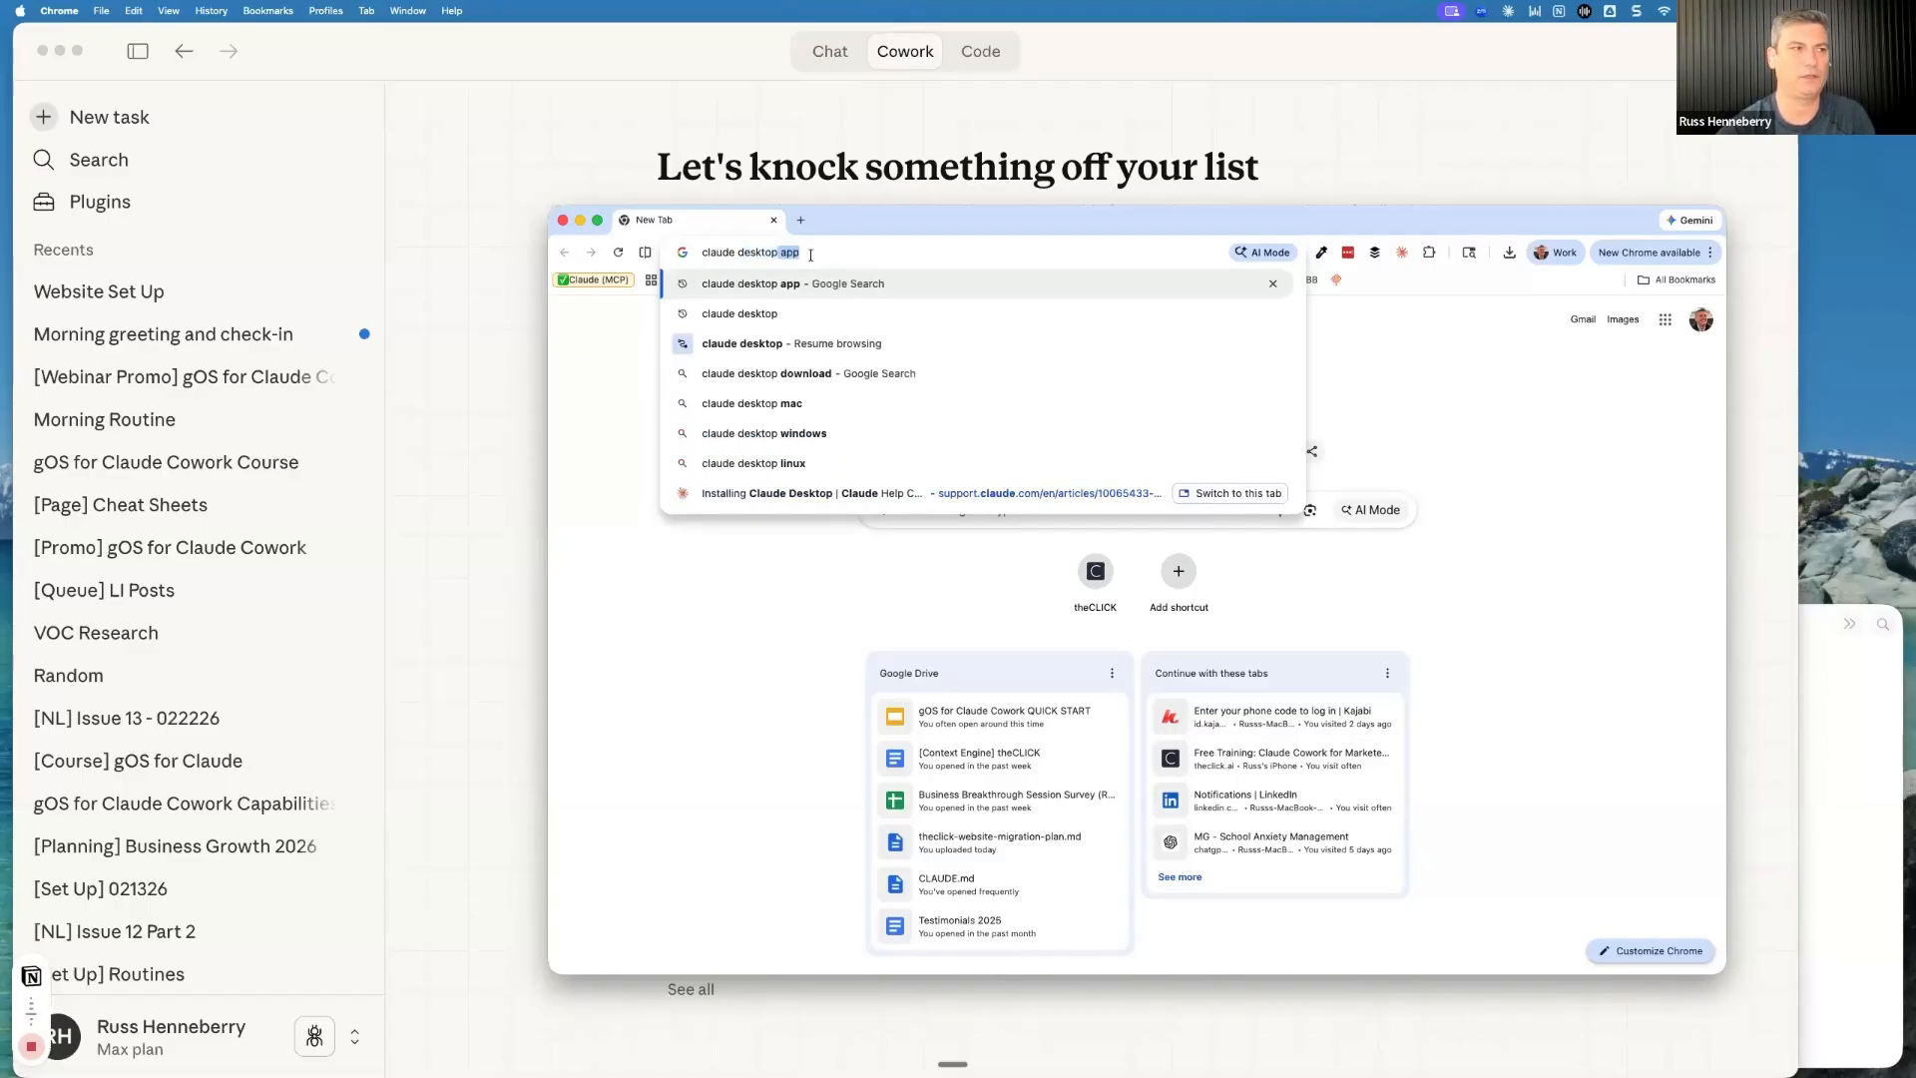
pyautogui.press('Return')
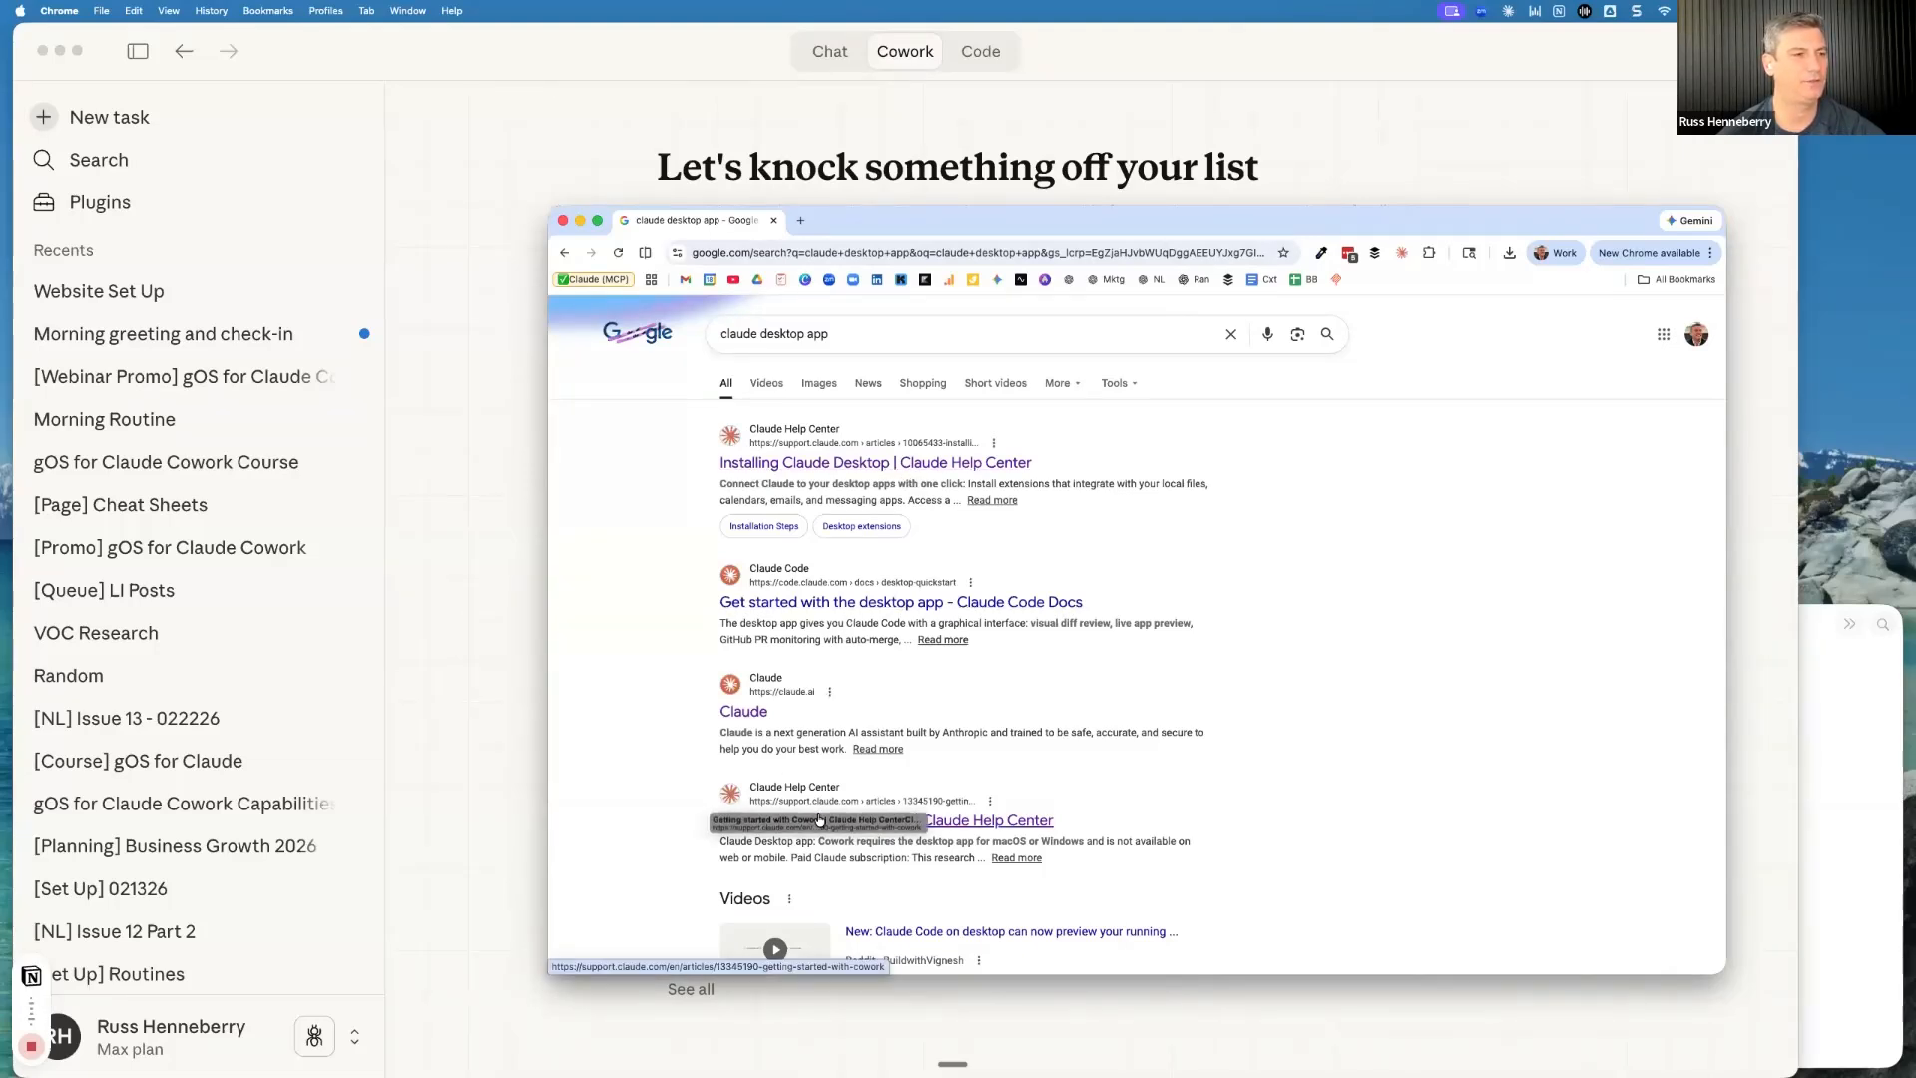
# Find the Claude download page among the search results, open it and view the desktop app download options
pyautogui.scroll(-5, 813, 798)
pyautogui.scroll(-8, 830, 807)
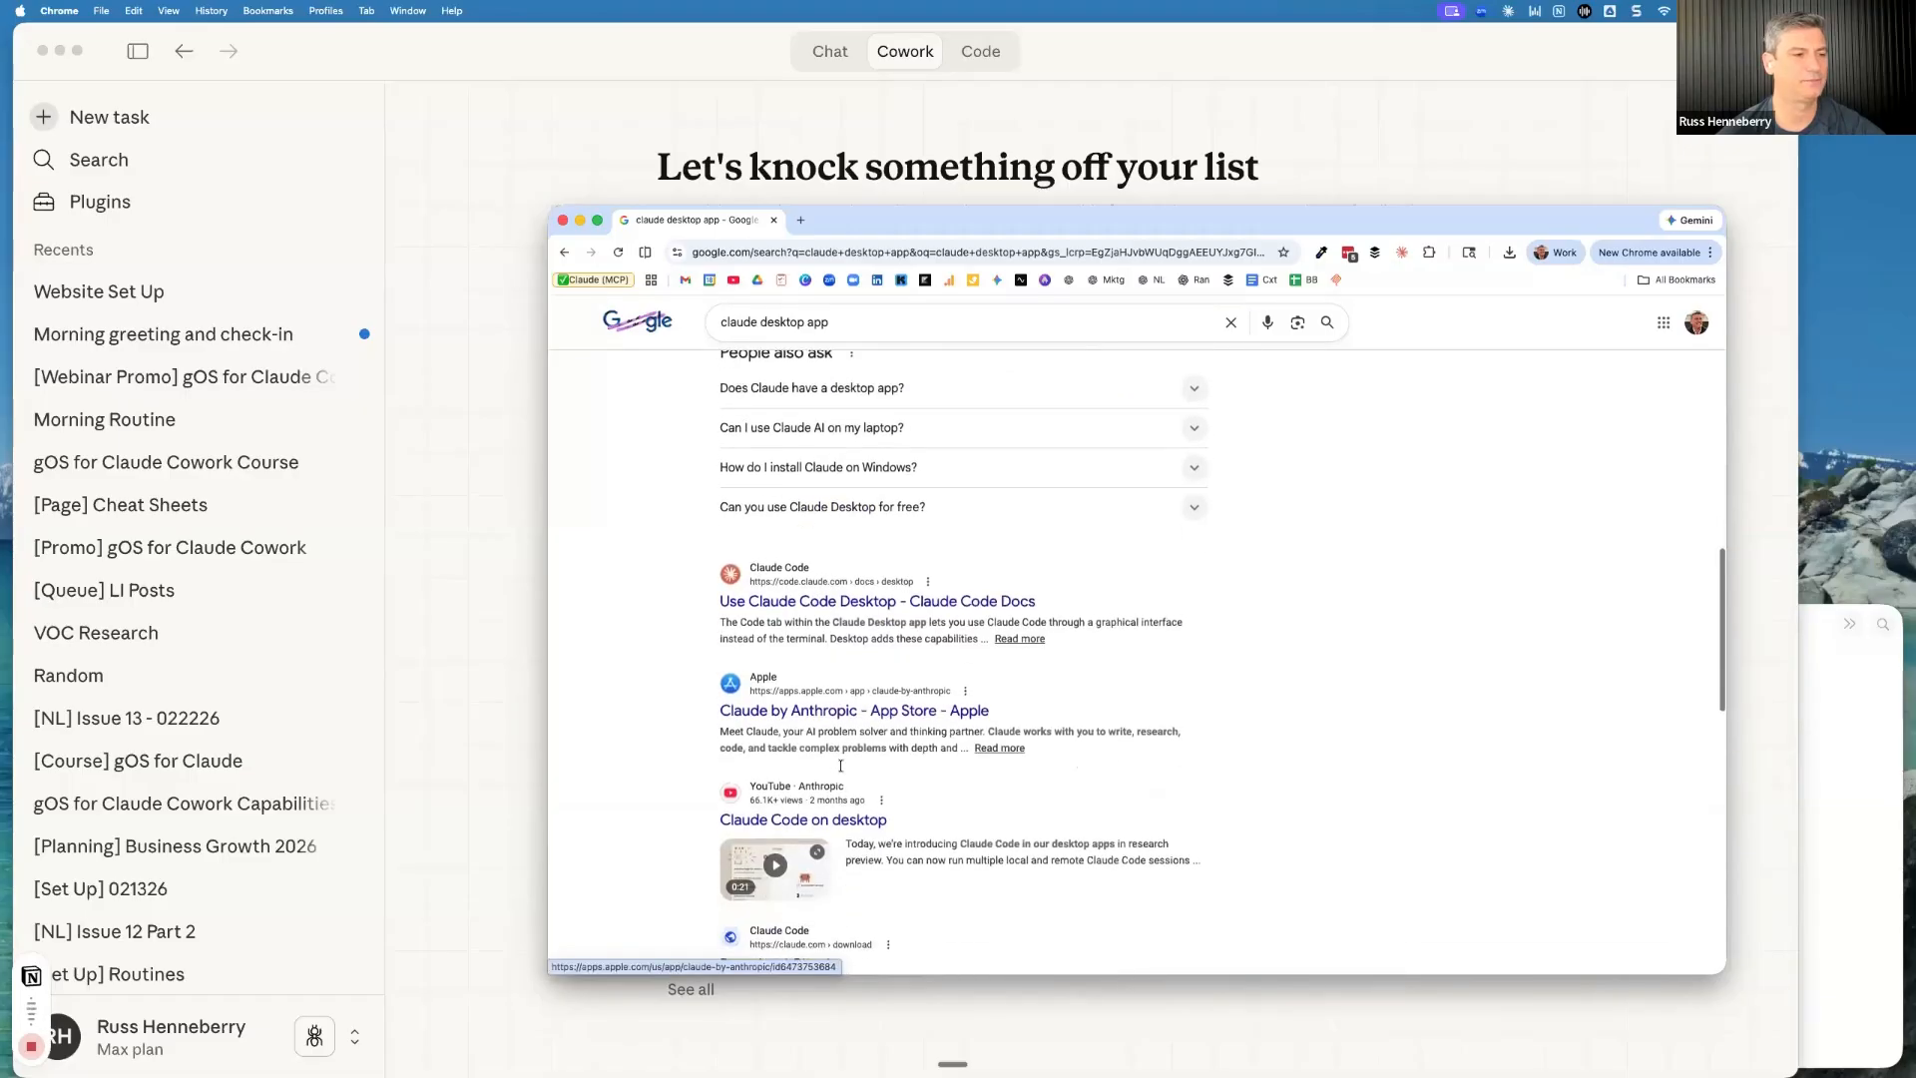
pyautogui.click(818, 756)
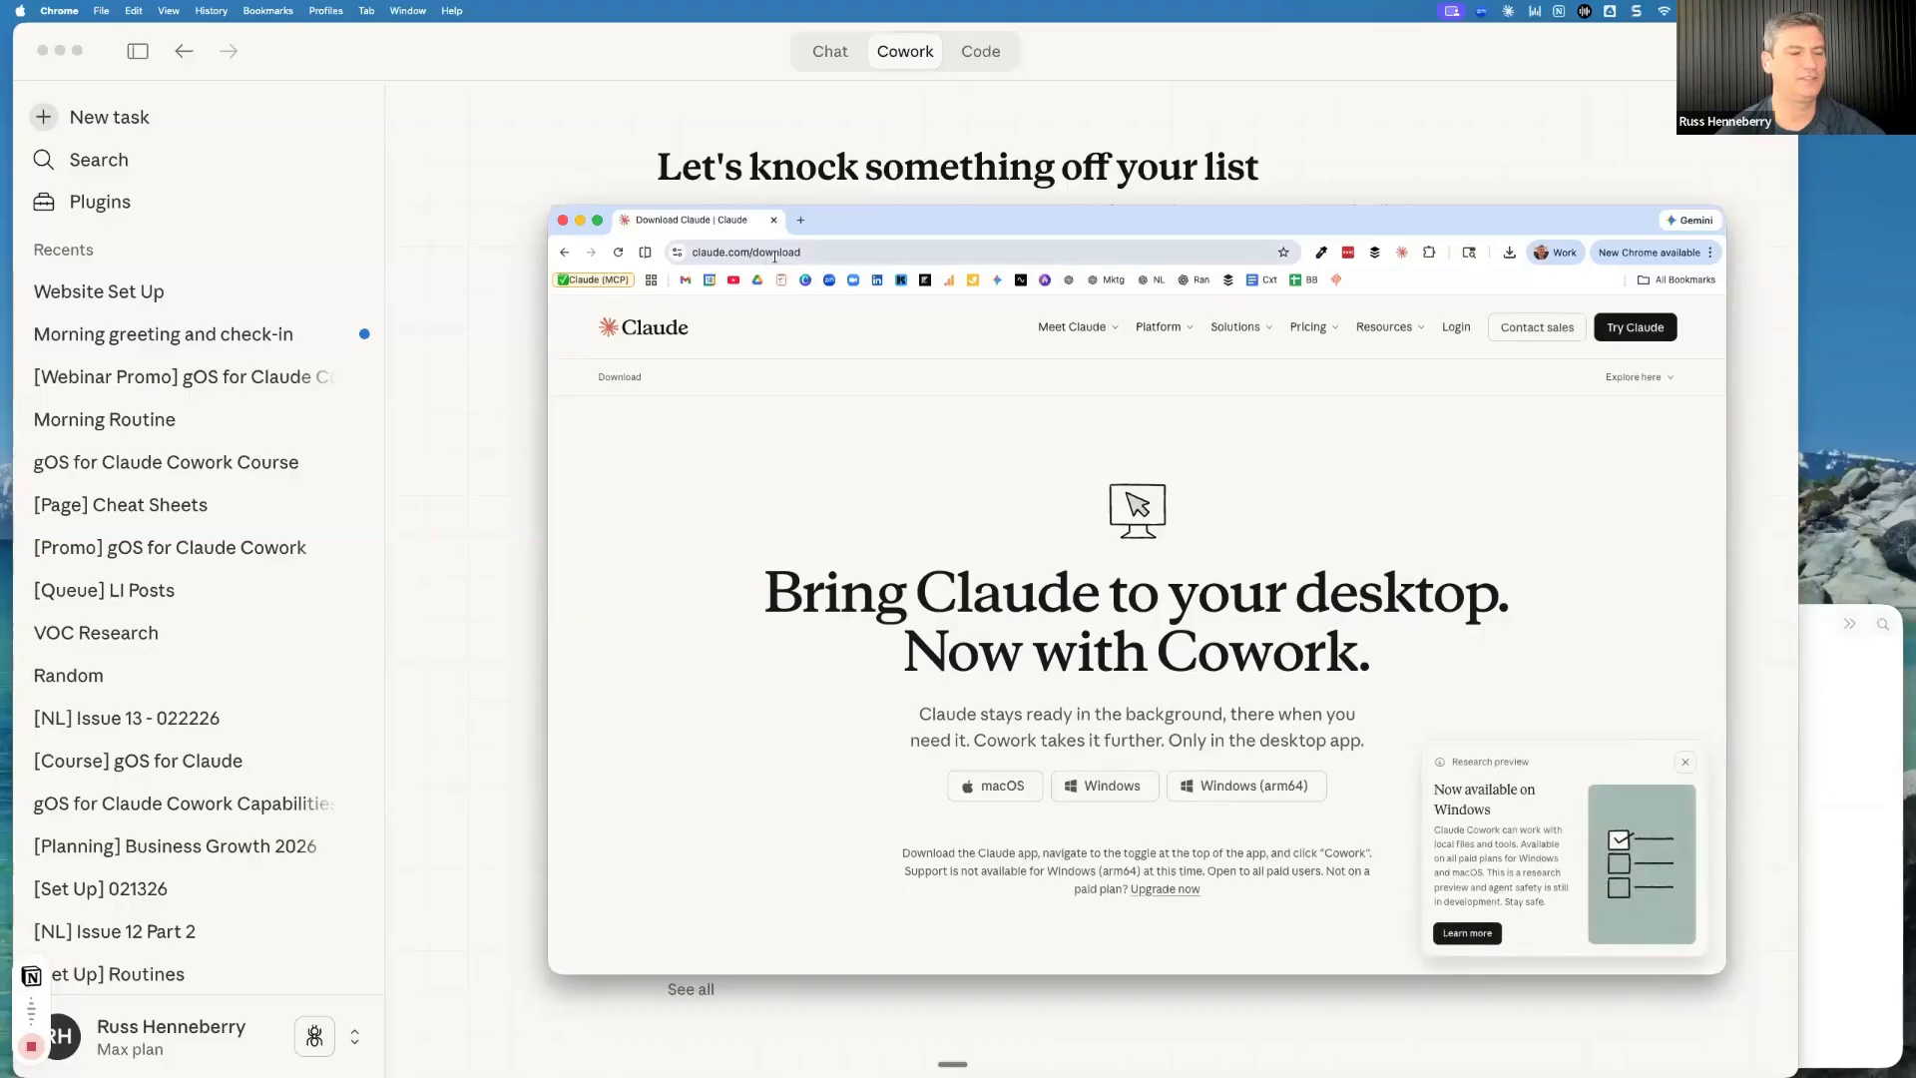
pyautogui.scroll(-1, 1010, 689)
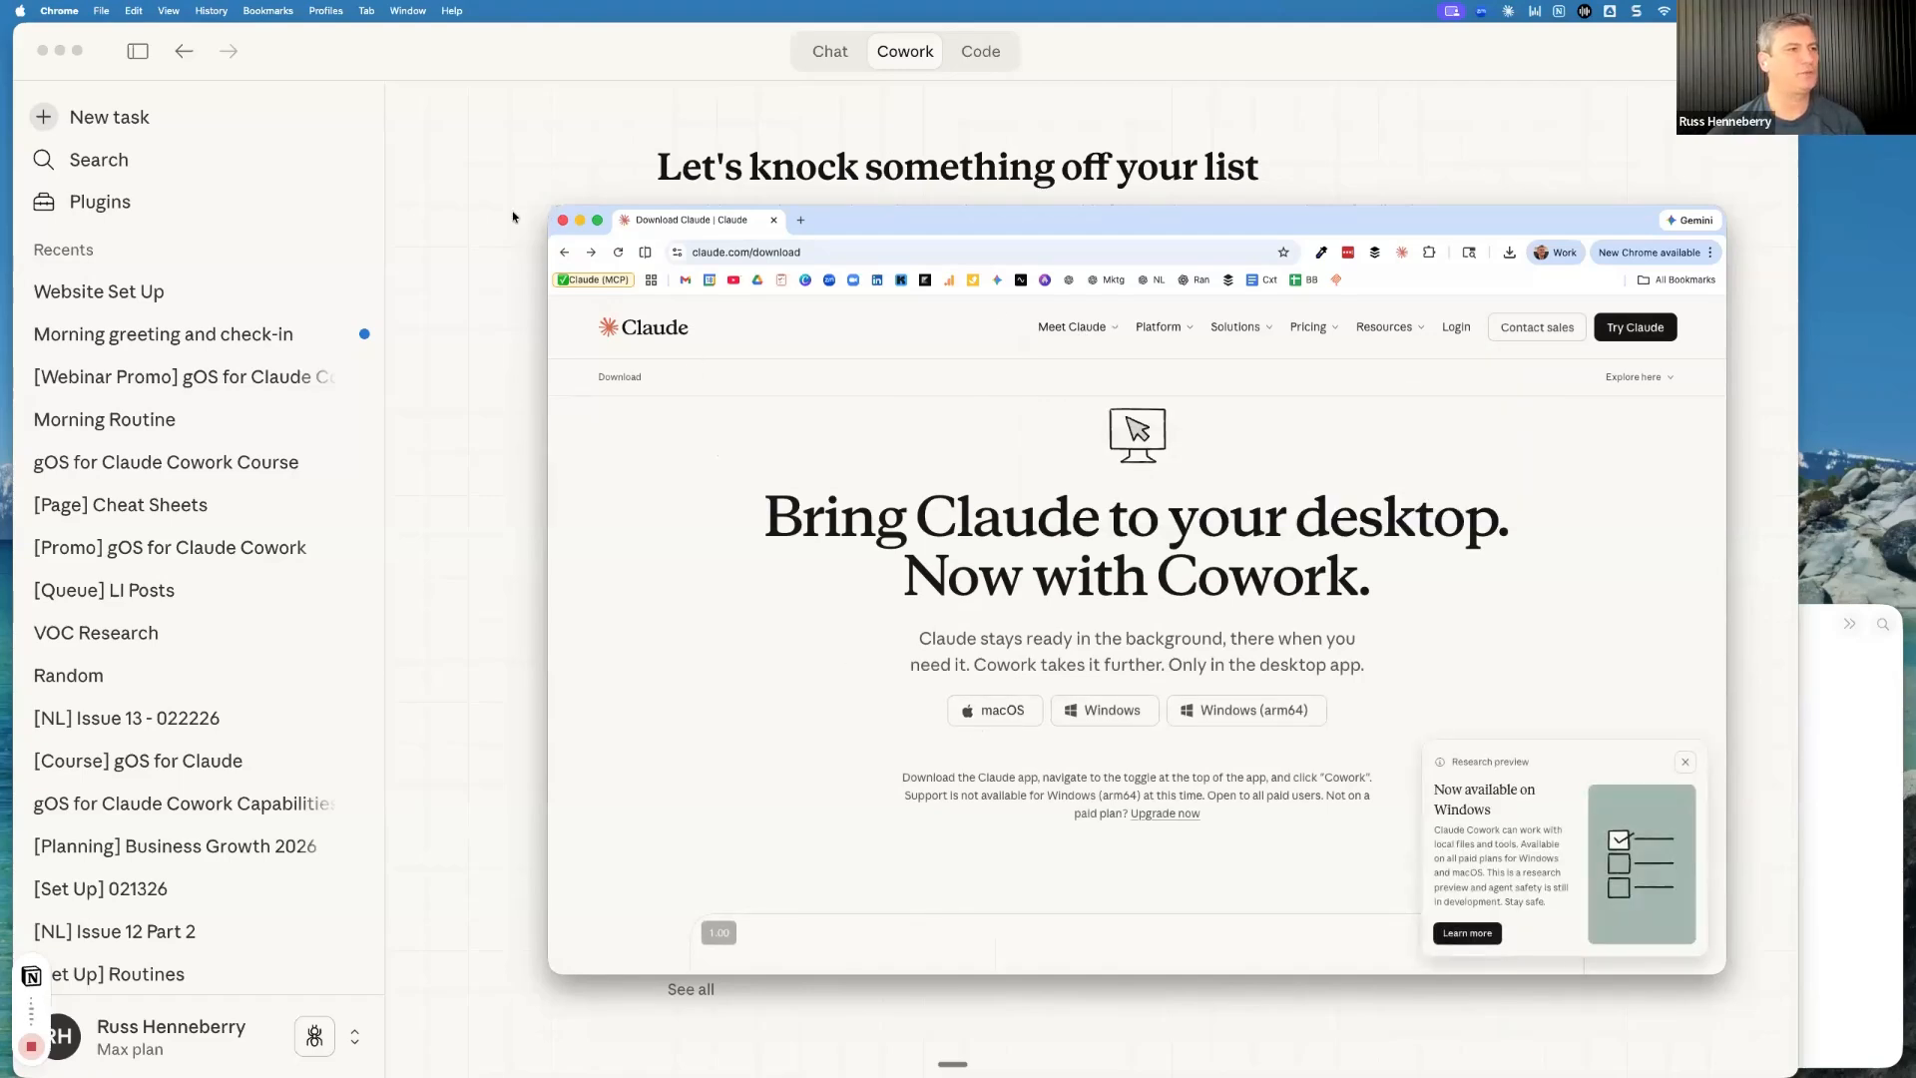
# Close the download page's Chrome window and narrow the Claude window to uncover the gOS 2 folder on the desktop
pyautogui.click(563, 221)
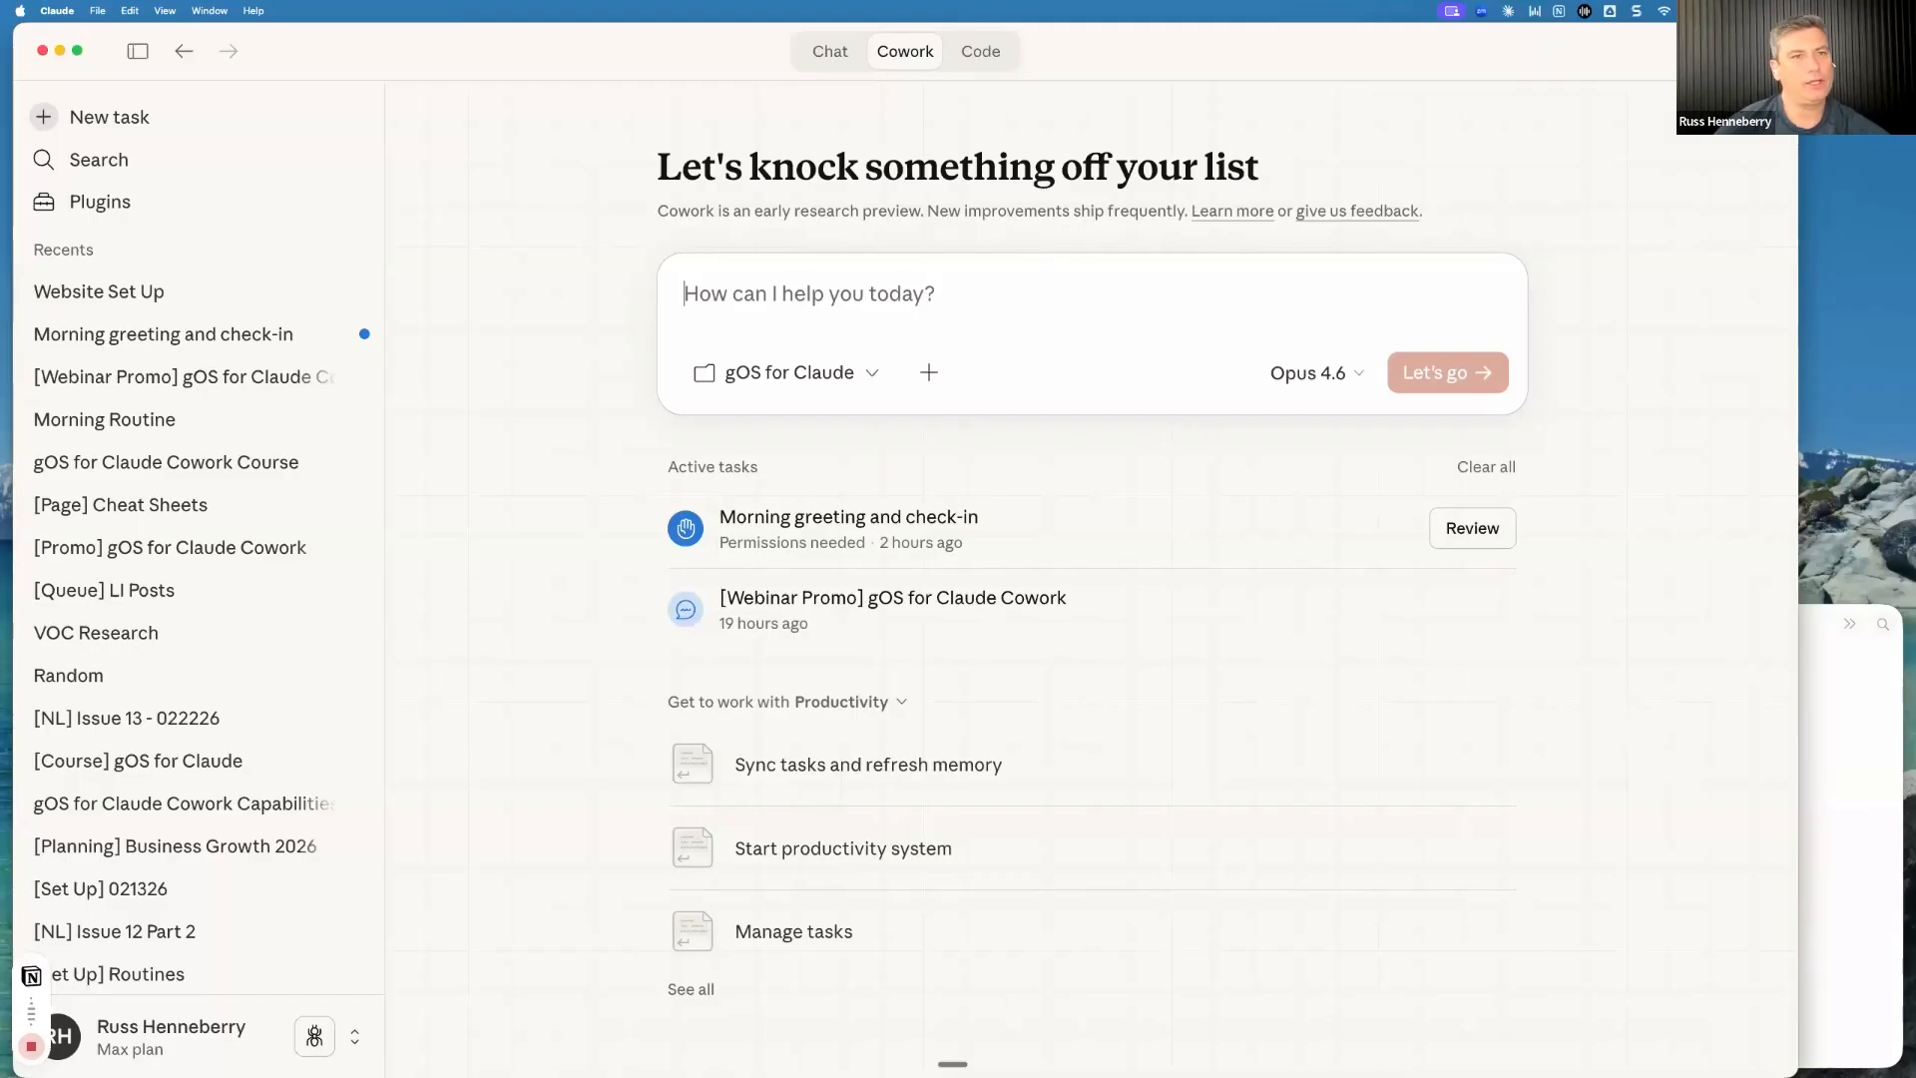
pyautogui.moveTo(1796, 24); pyautogui.dragTo(1636, 24)
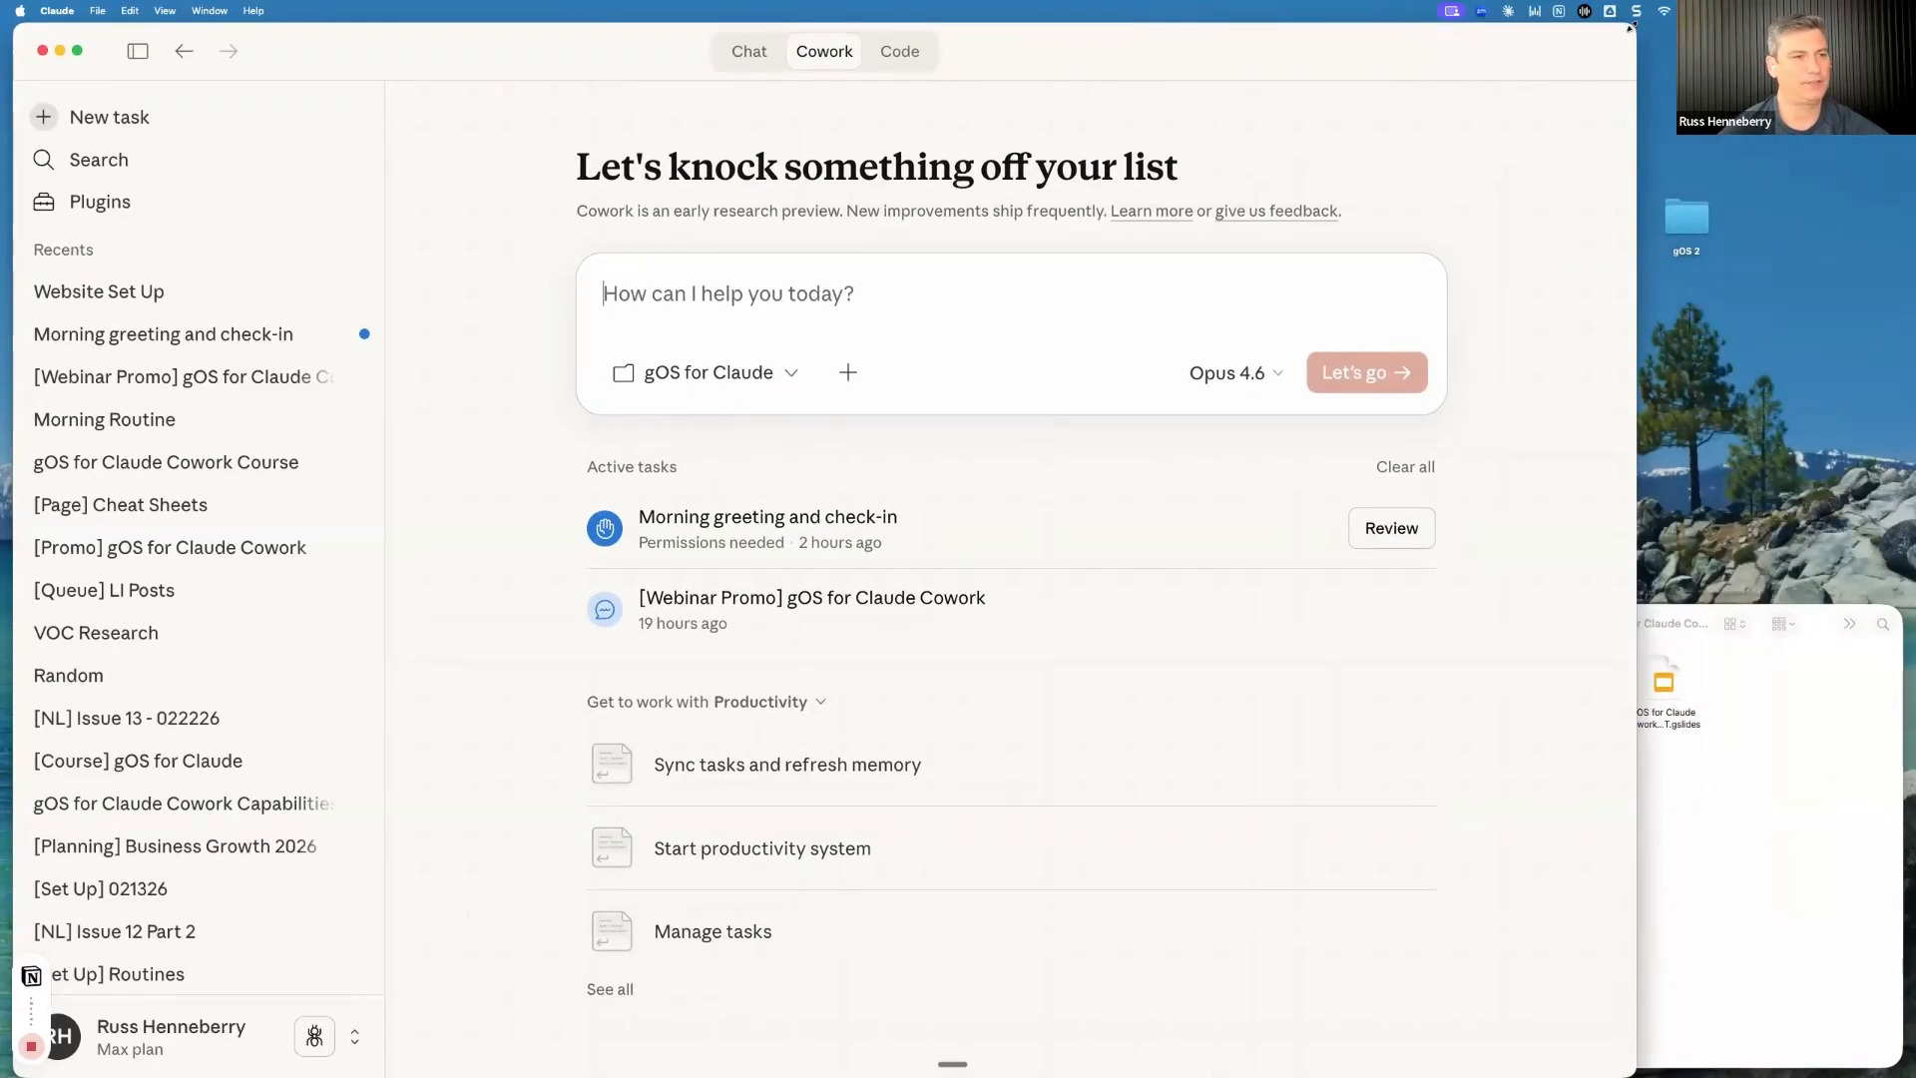
pyautogui.click(1088, 355)
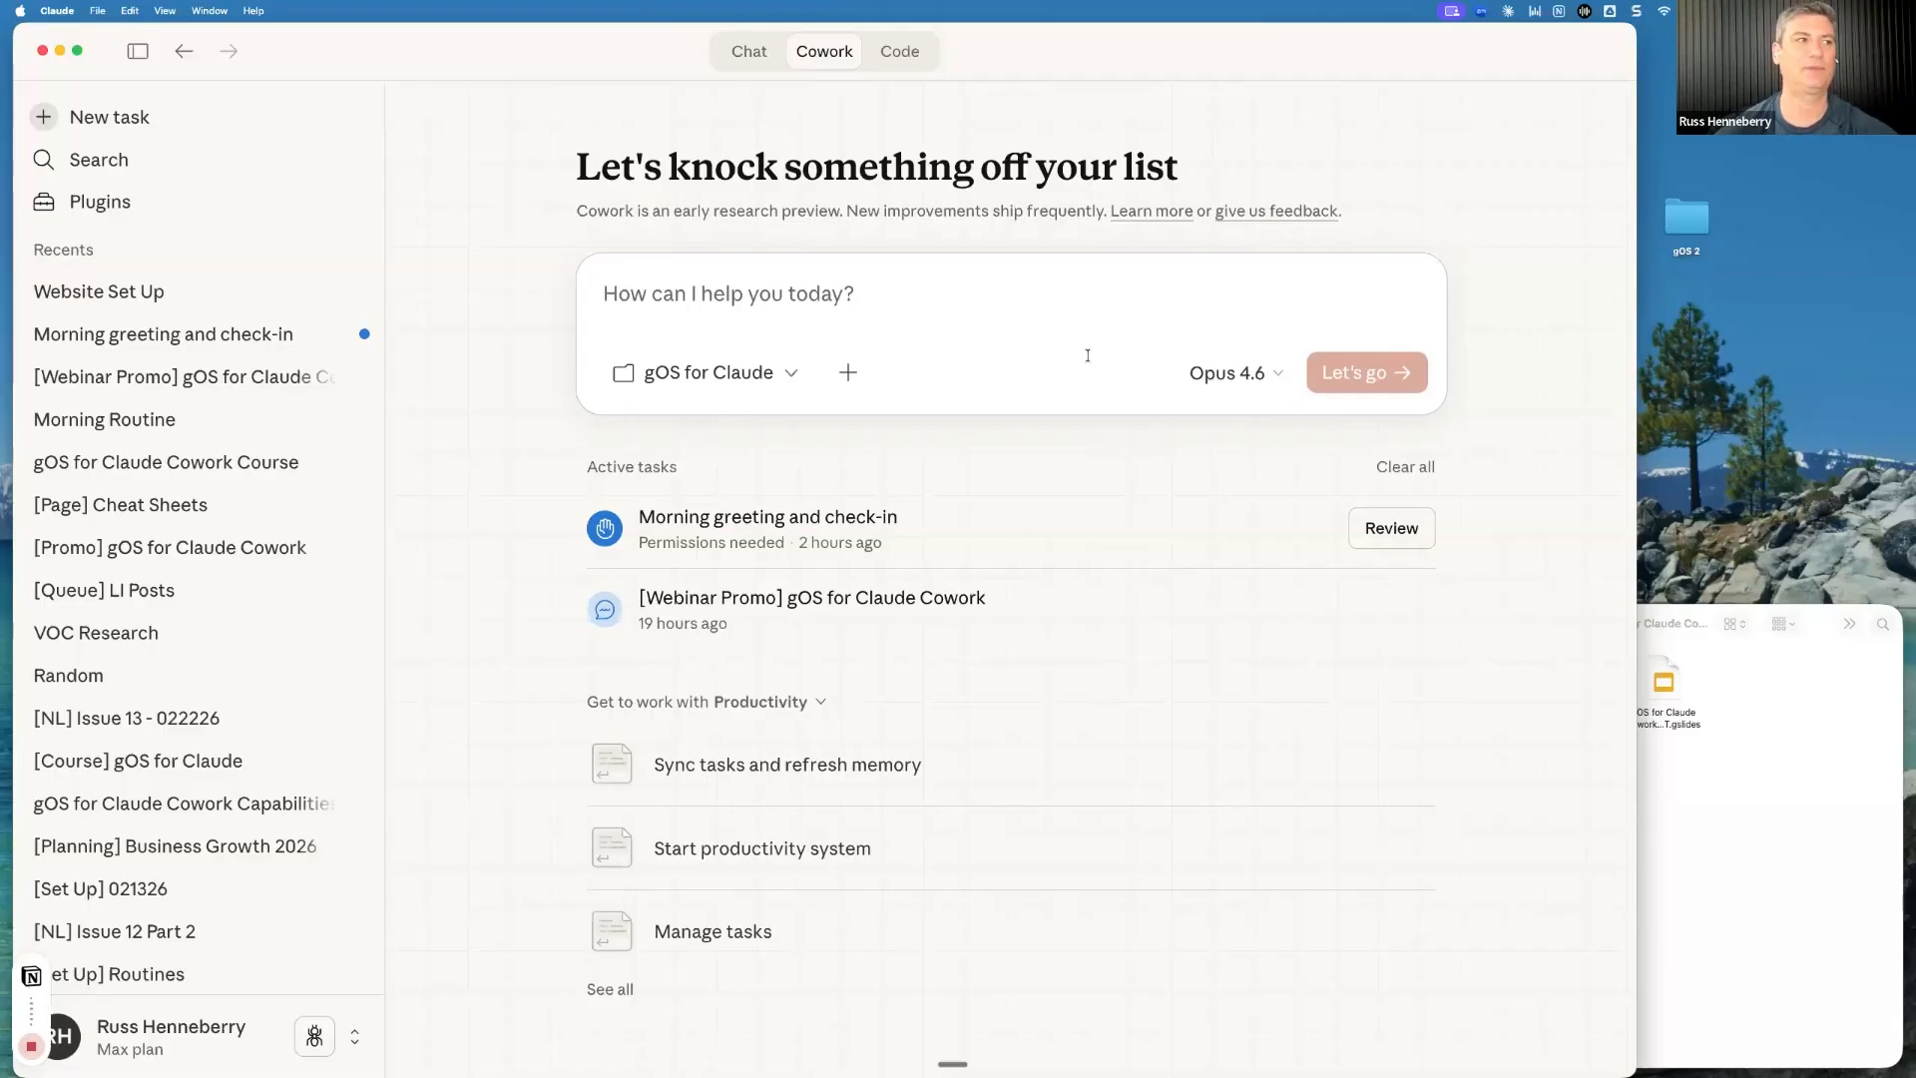
# Switch to the gOS for Claude Cowork QUICK START presentation in Chrome, present slide 15 full screen and exit the slideshow
pyautogui.hotkey('ctrl', 'Up')
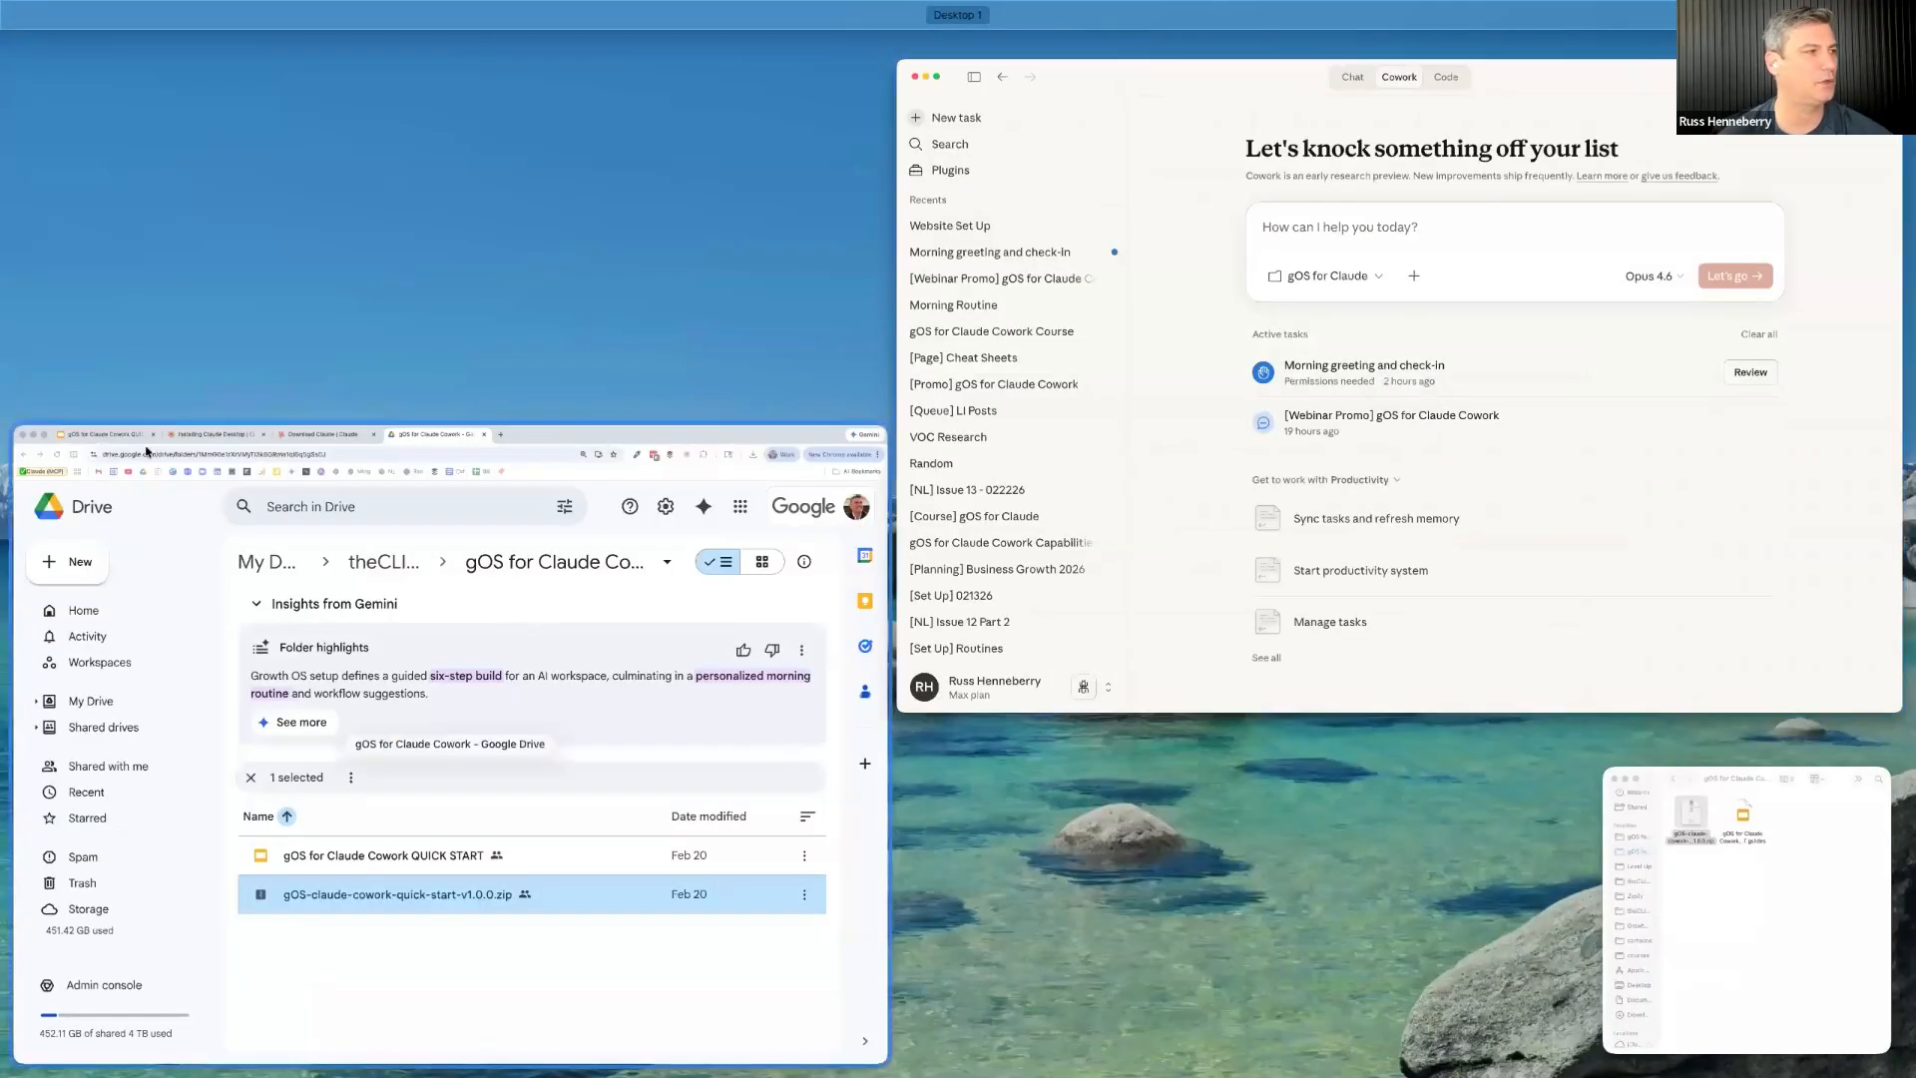
pyautogui.click(128, 437)
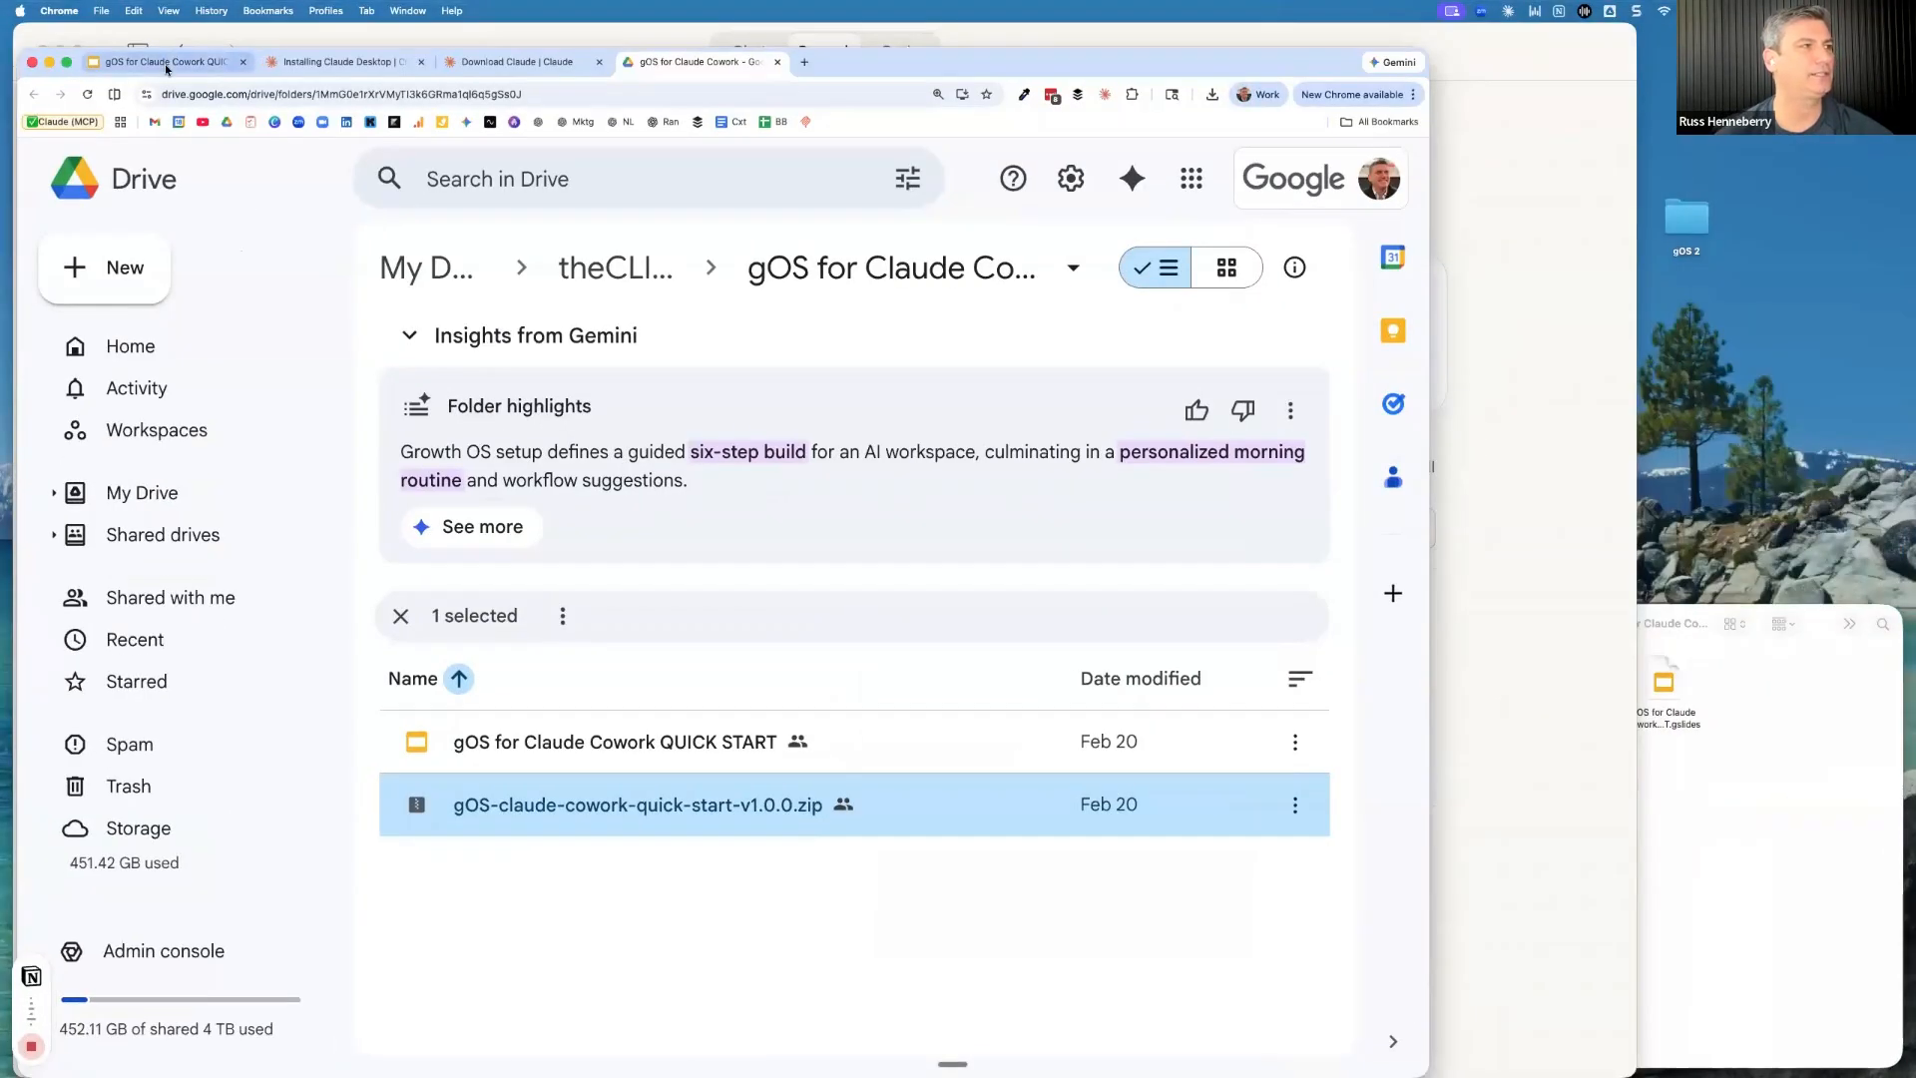
pyautogui.click(128, 60)
pyautogui.scroll(-6, 113, 678)
pyautogui.click(130, 763)
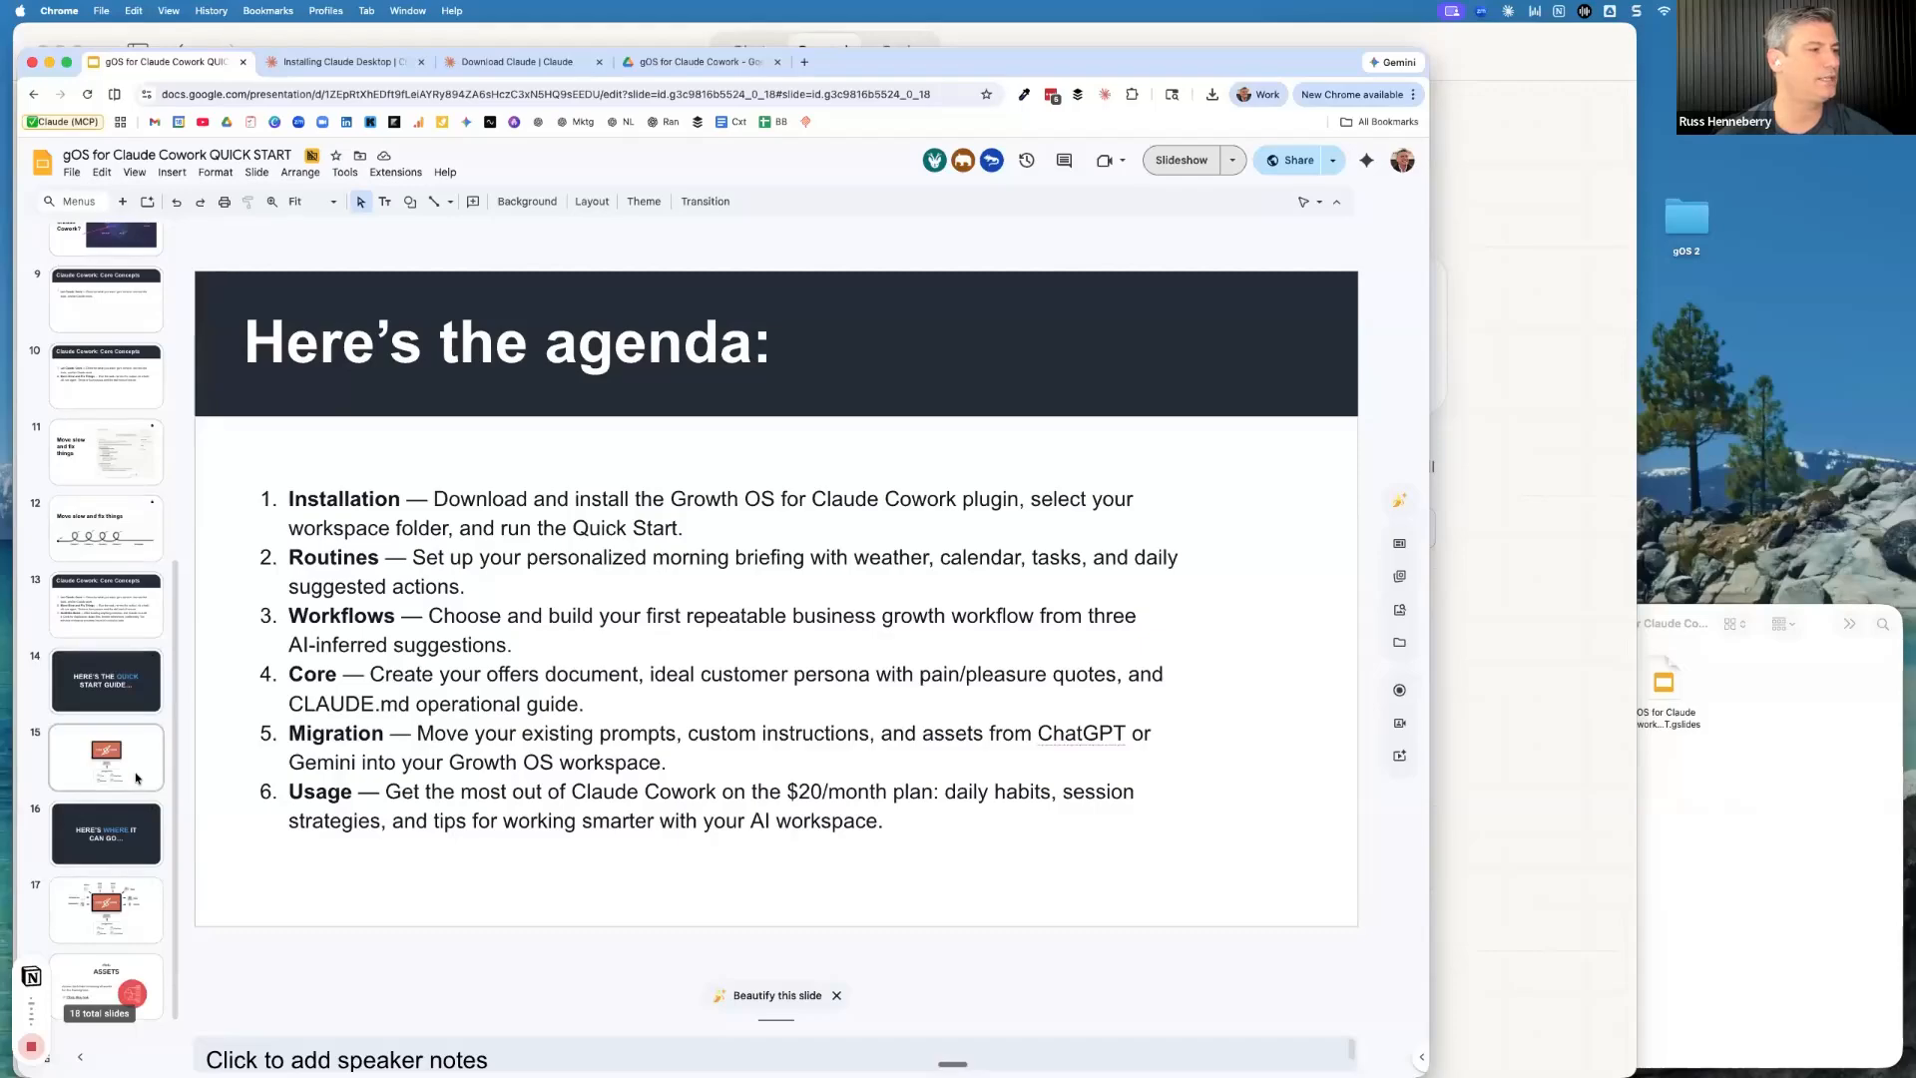
pyautogui.click(1181, 160)
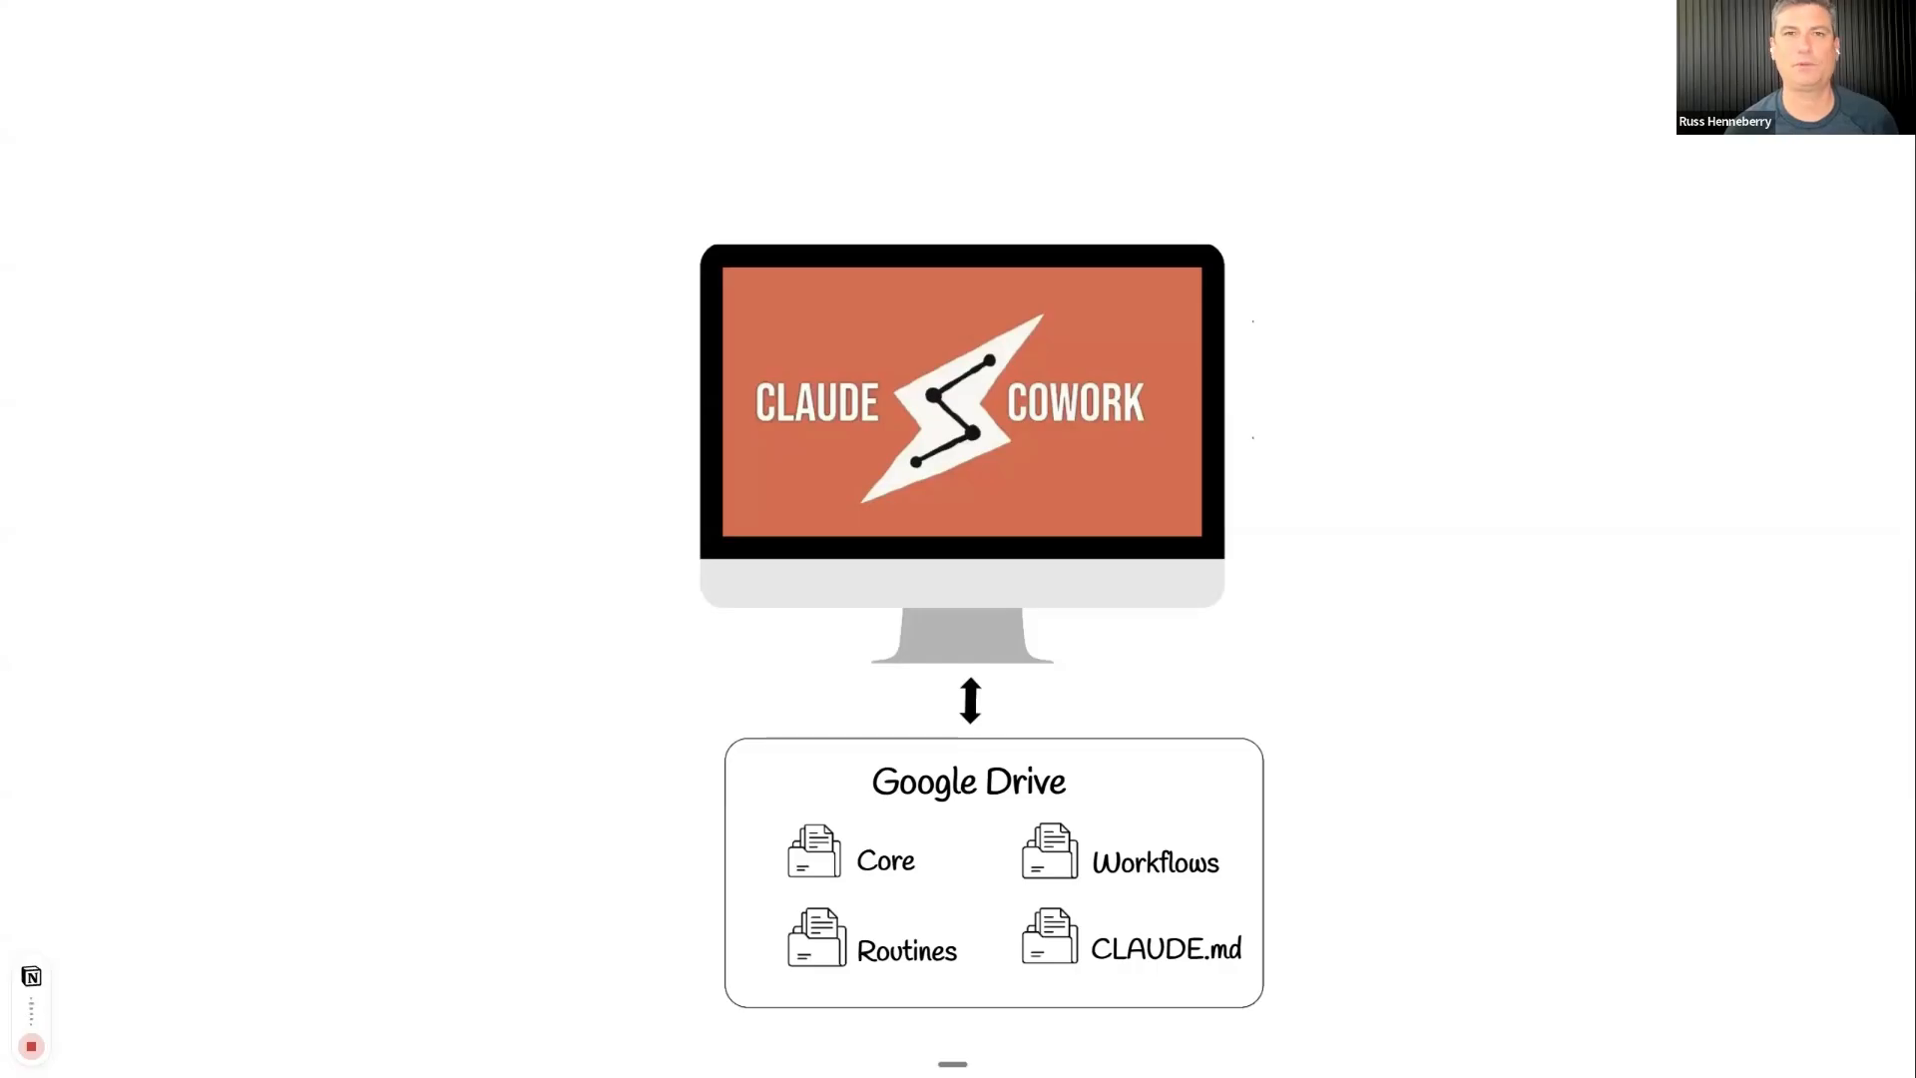
pyautogui.press('Escape')
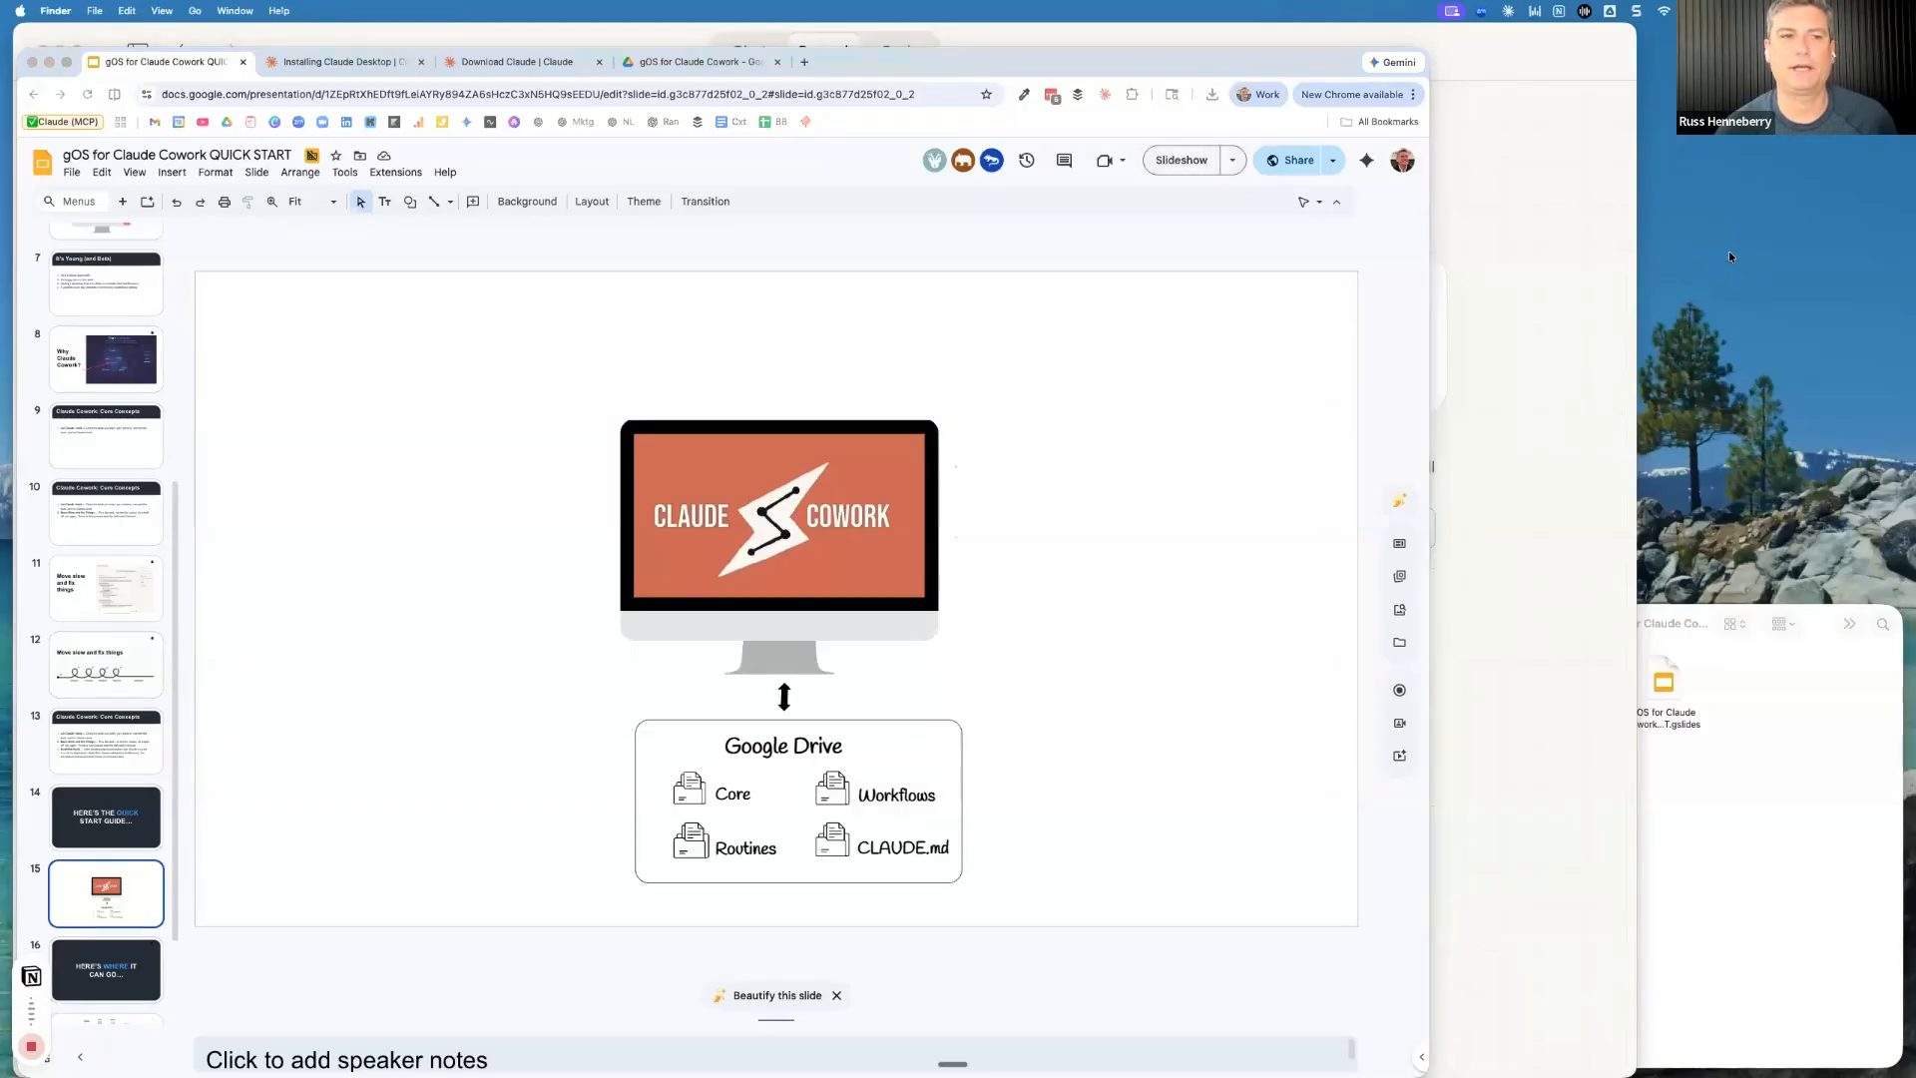
# Reposition the gOS 2 folder on the desktop and bring the Claude window back to the front
pyautogui.click(1740, 308)
pyautogui.click(1742, 304)
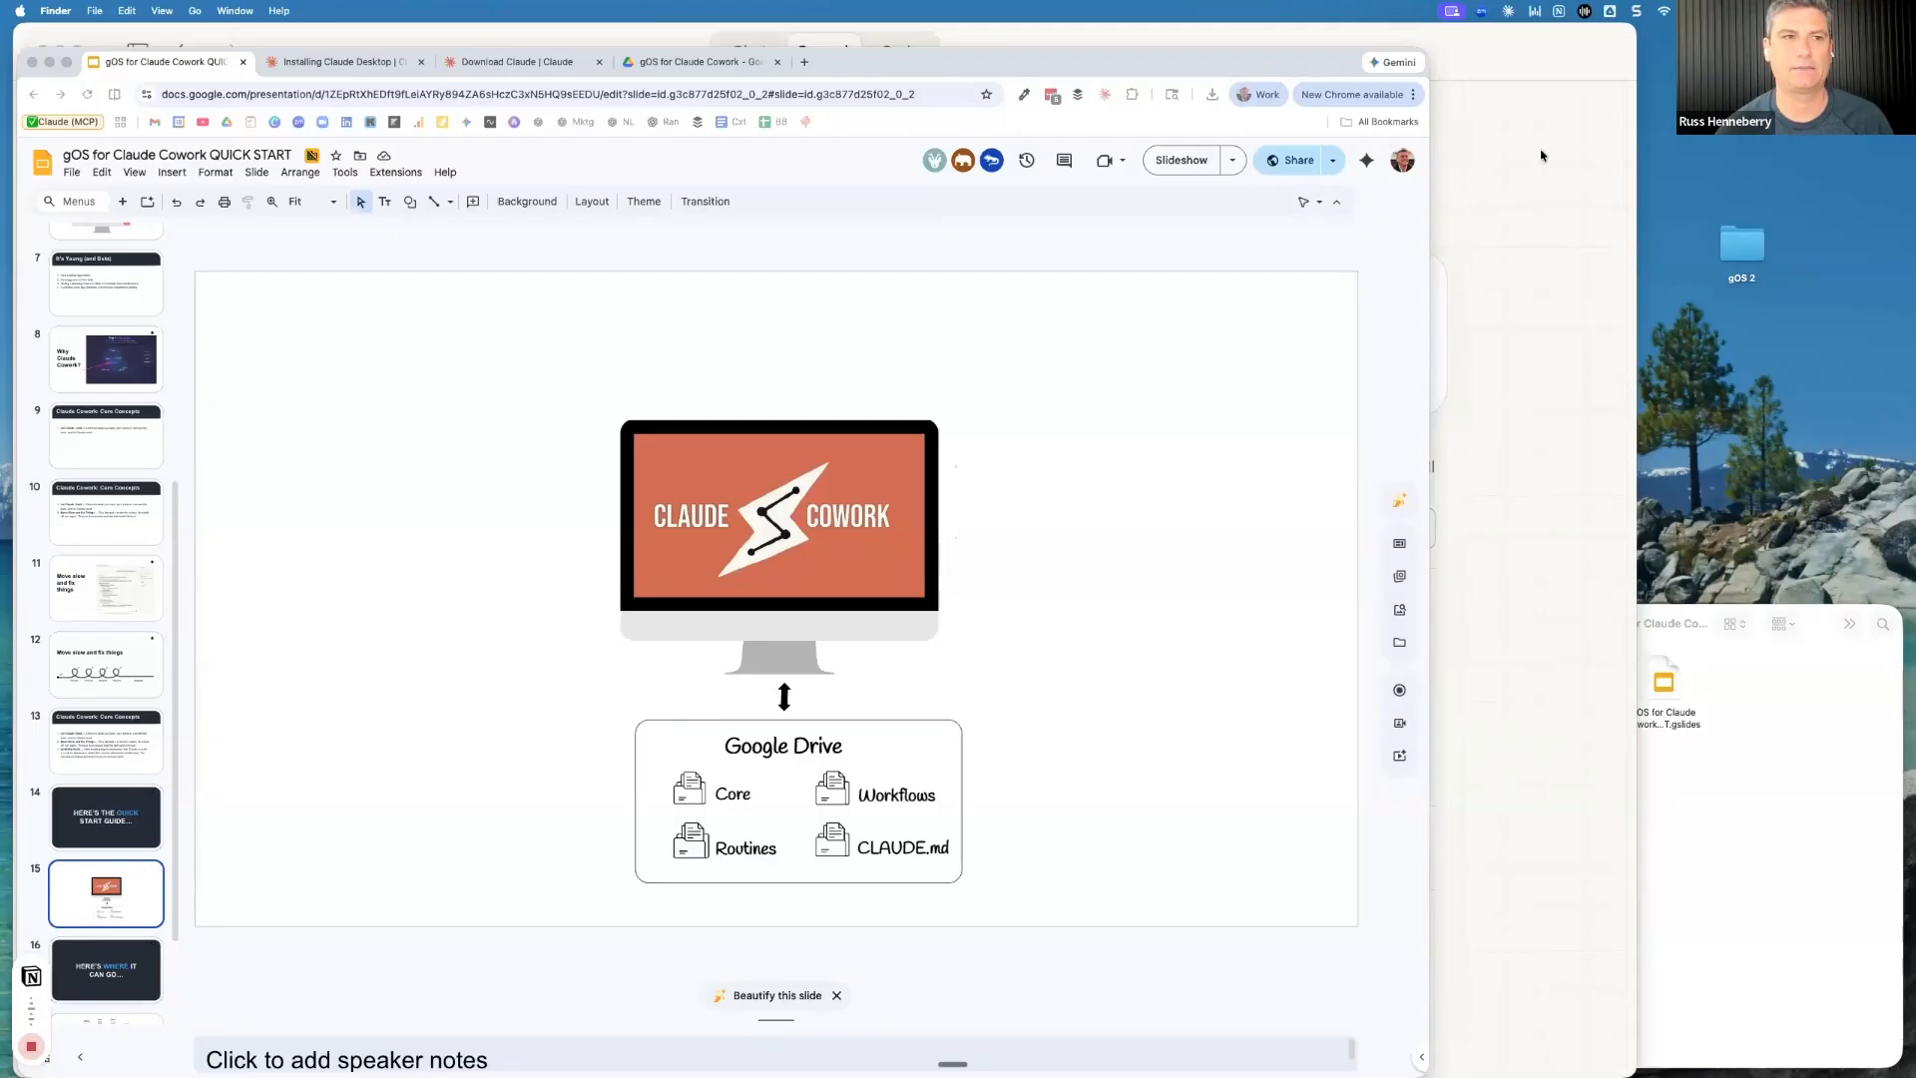
pyautogui.click(1481, 58)
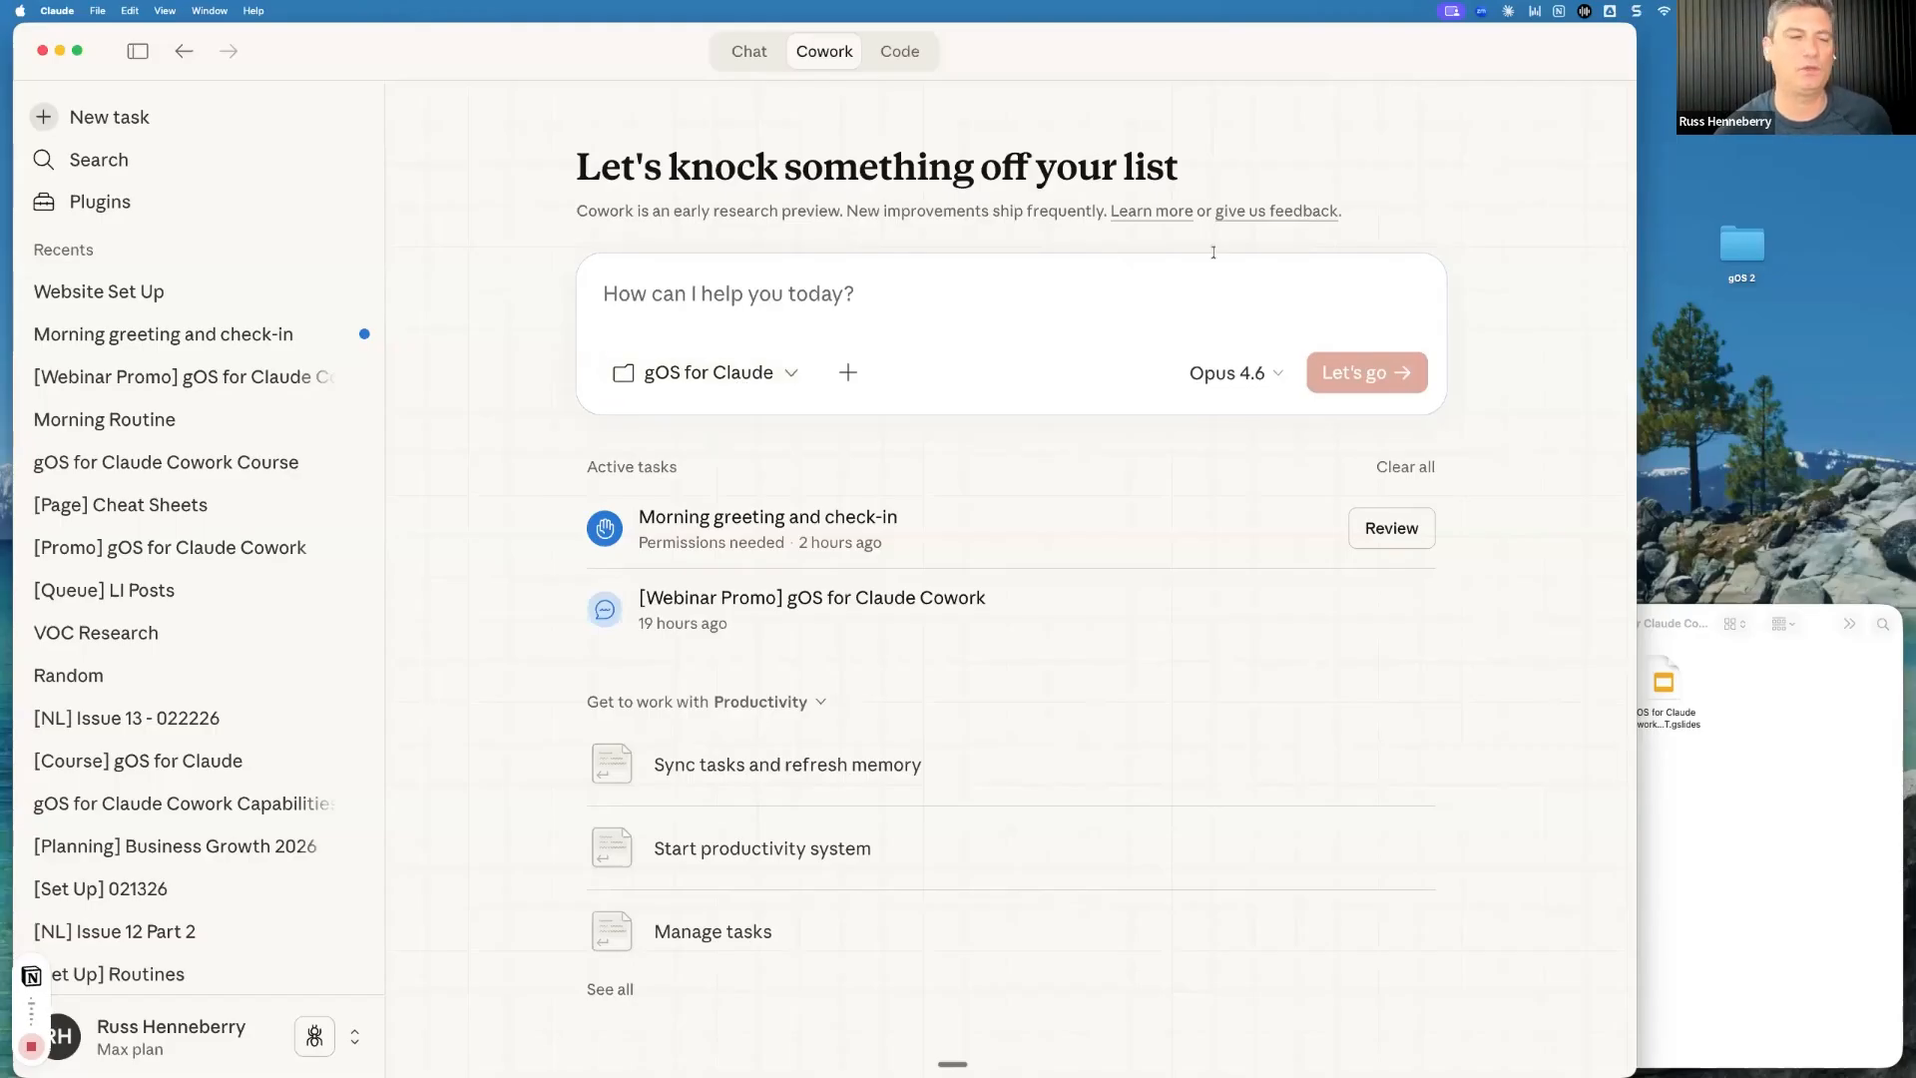
# Choose the gOS 2 folder on the Desktop as the working folder for the new Cowork task
pyautogui.click(709, 372)
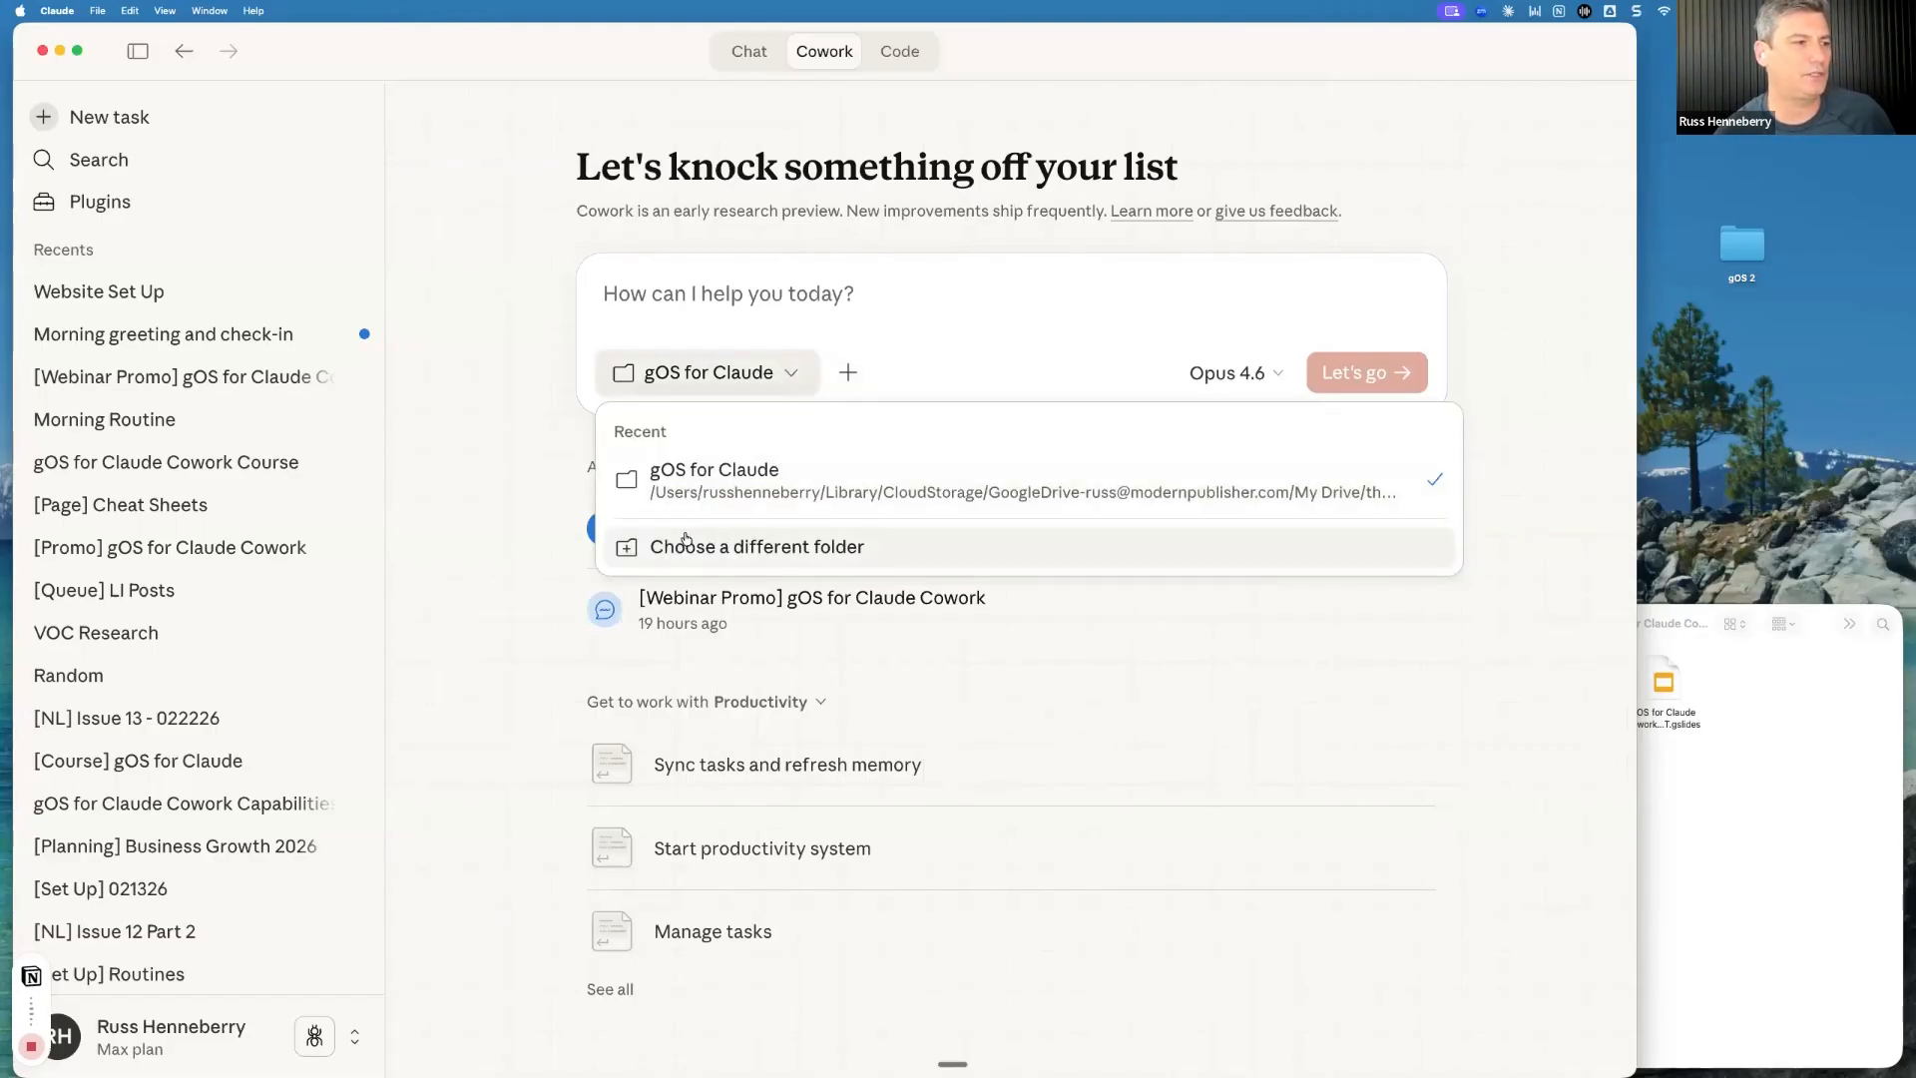
pyautogui.click(718, 554)
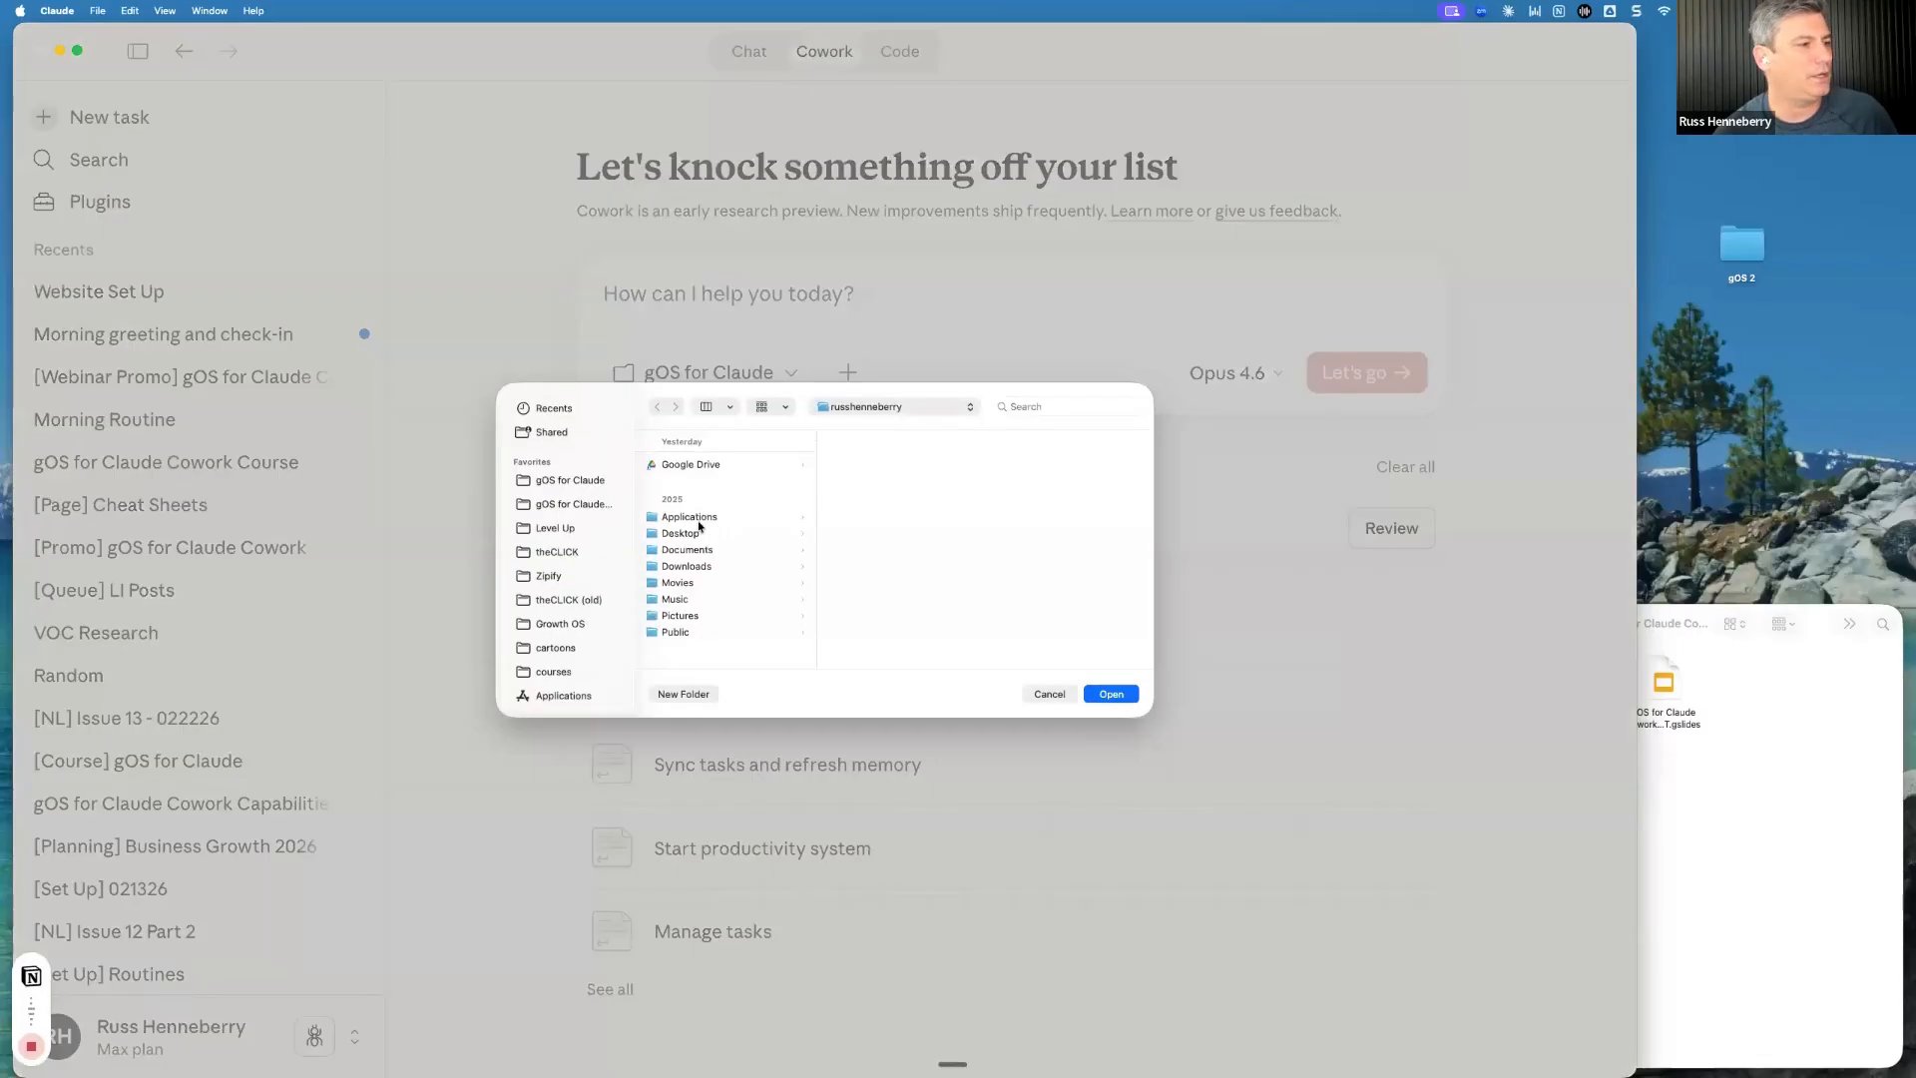
pyautogui.scroll(-4, 566, 530)
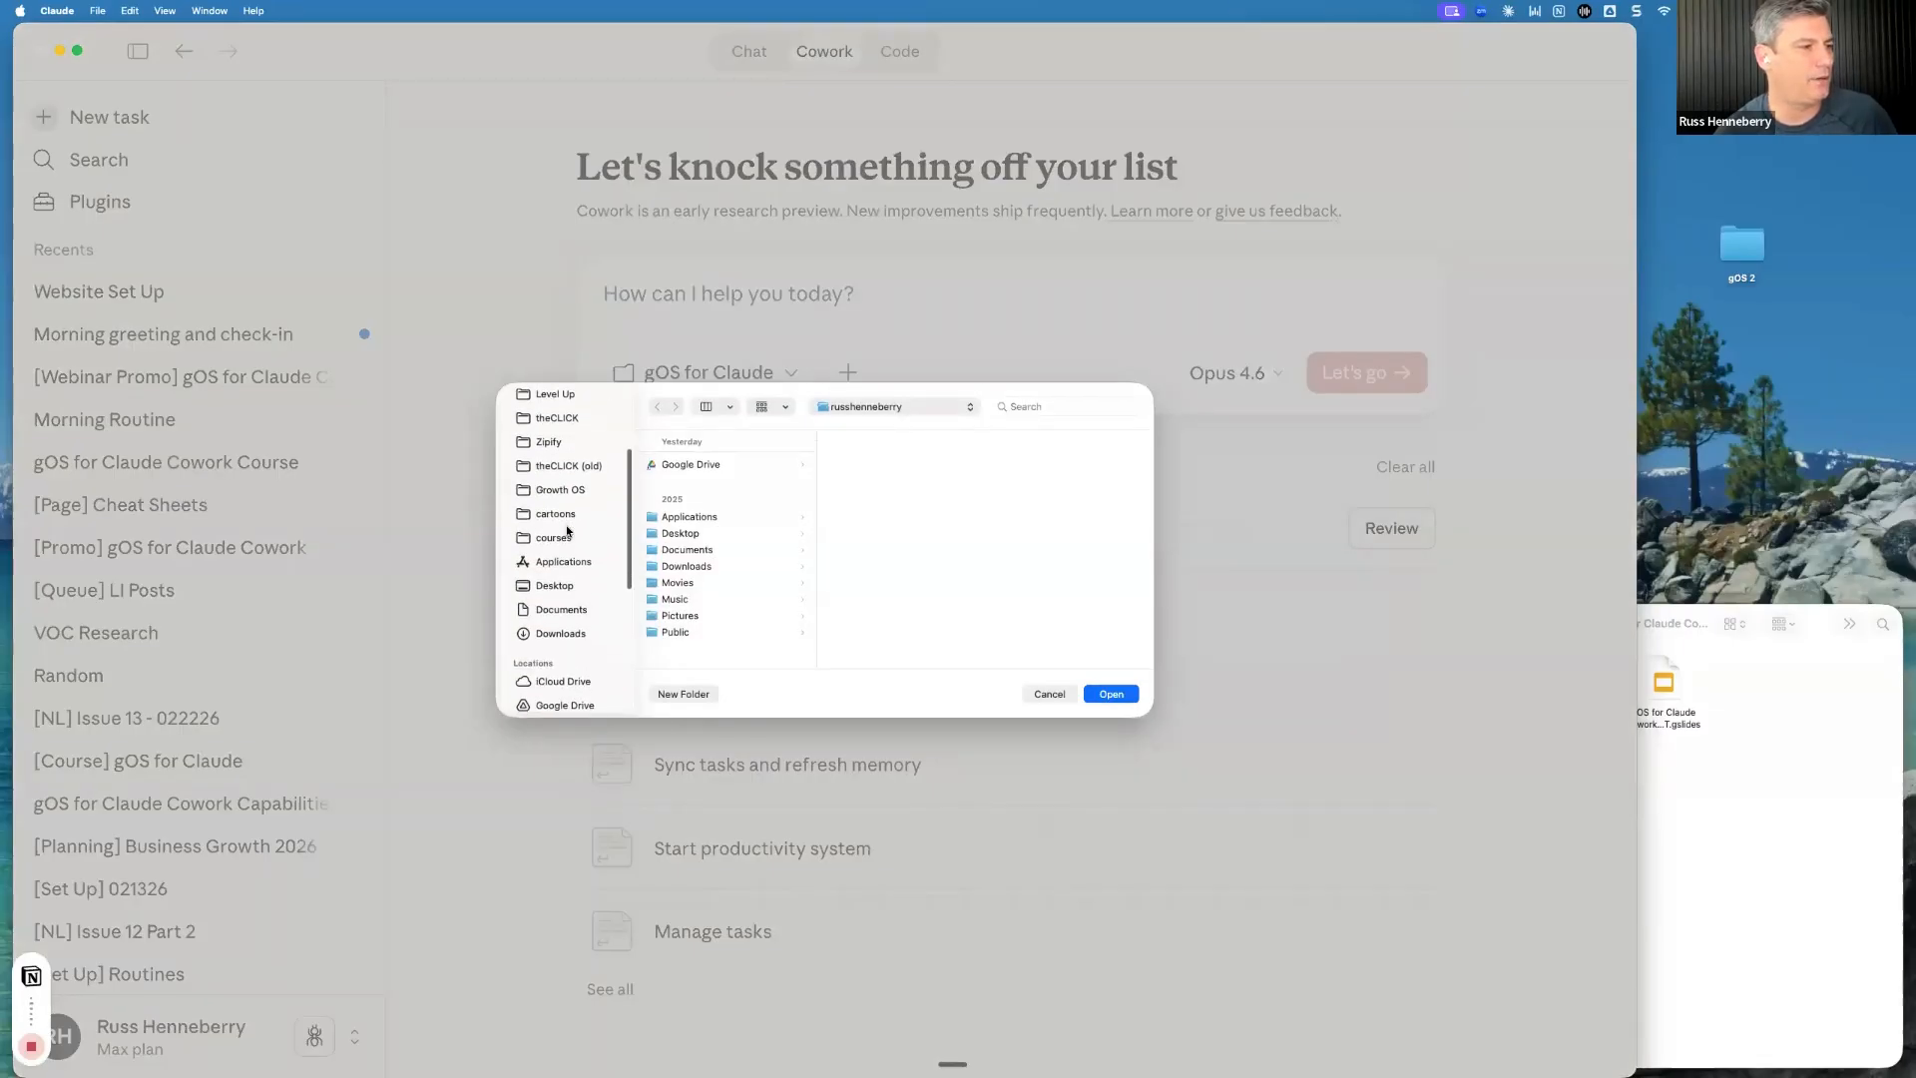
pyautogui.click(556, 583)
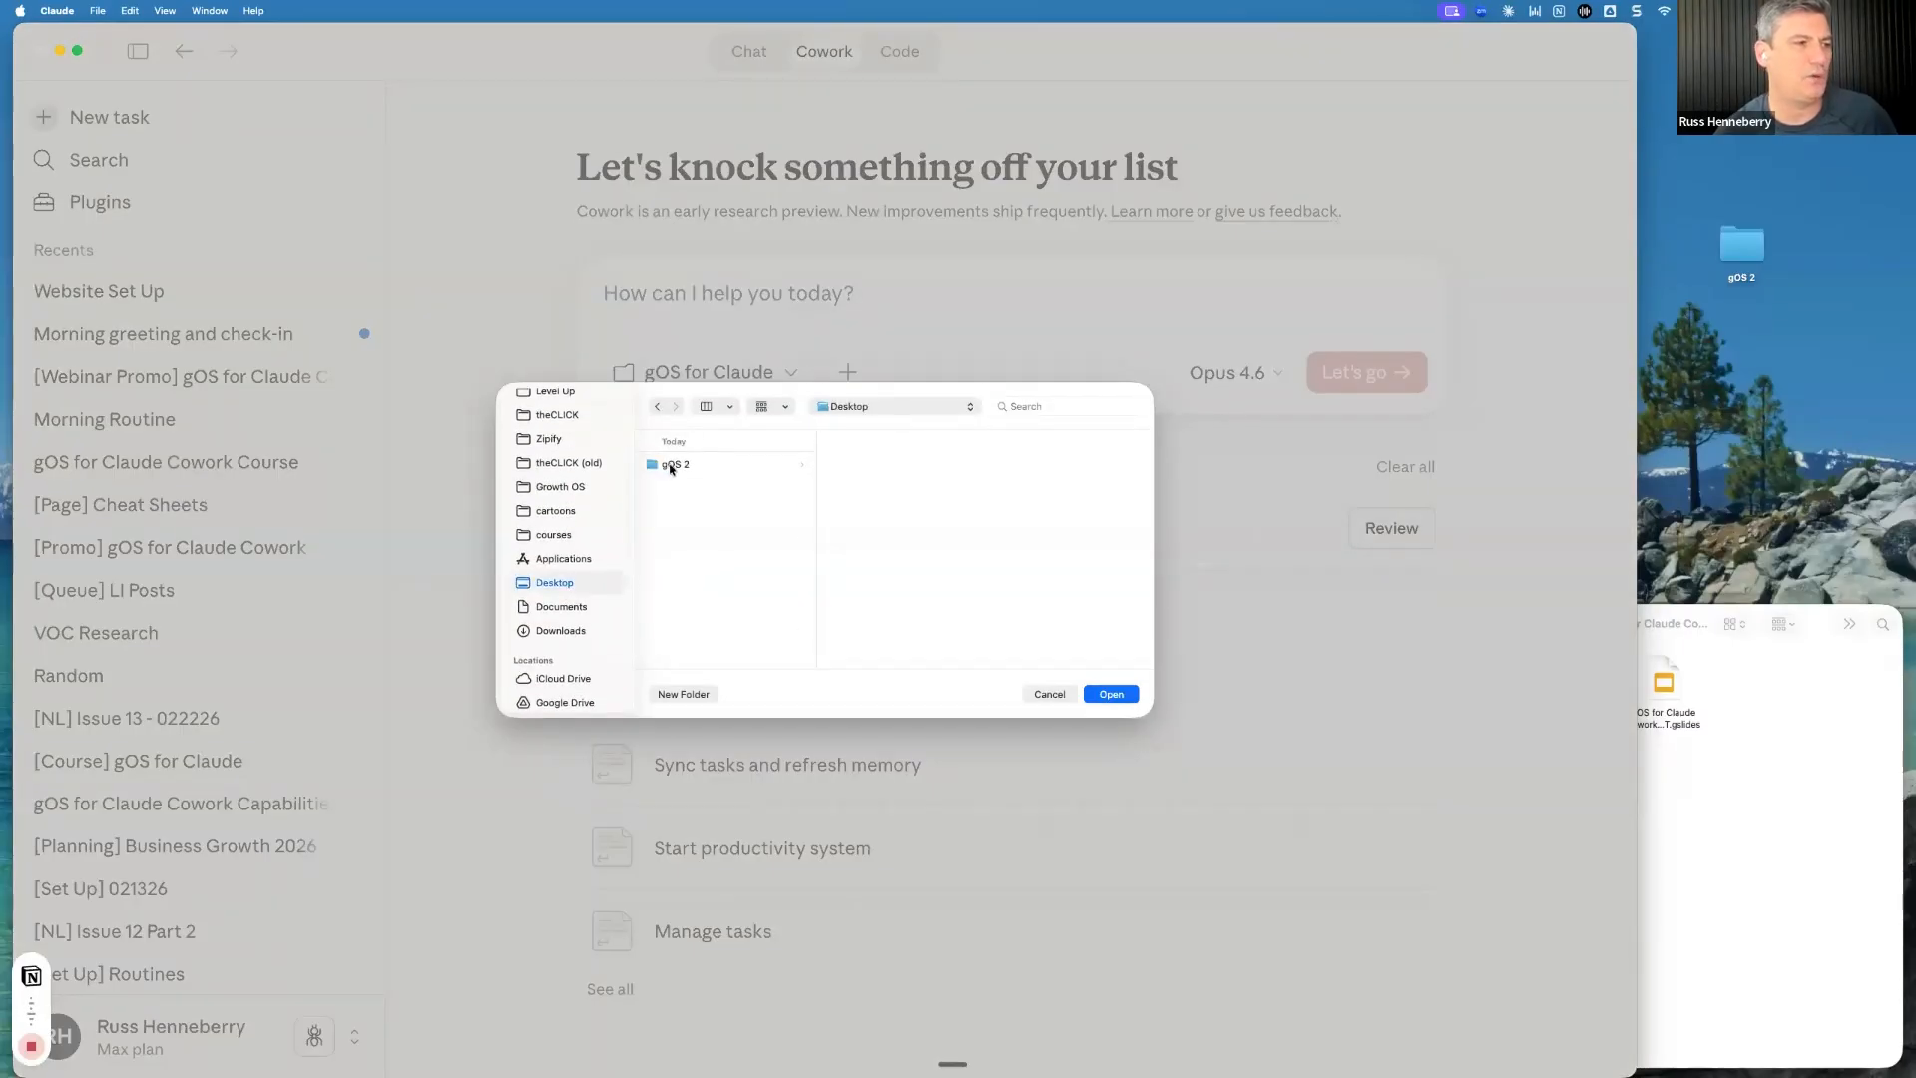
pyautogui.click(673, 466)
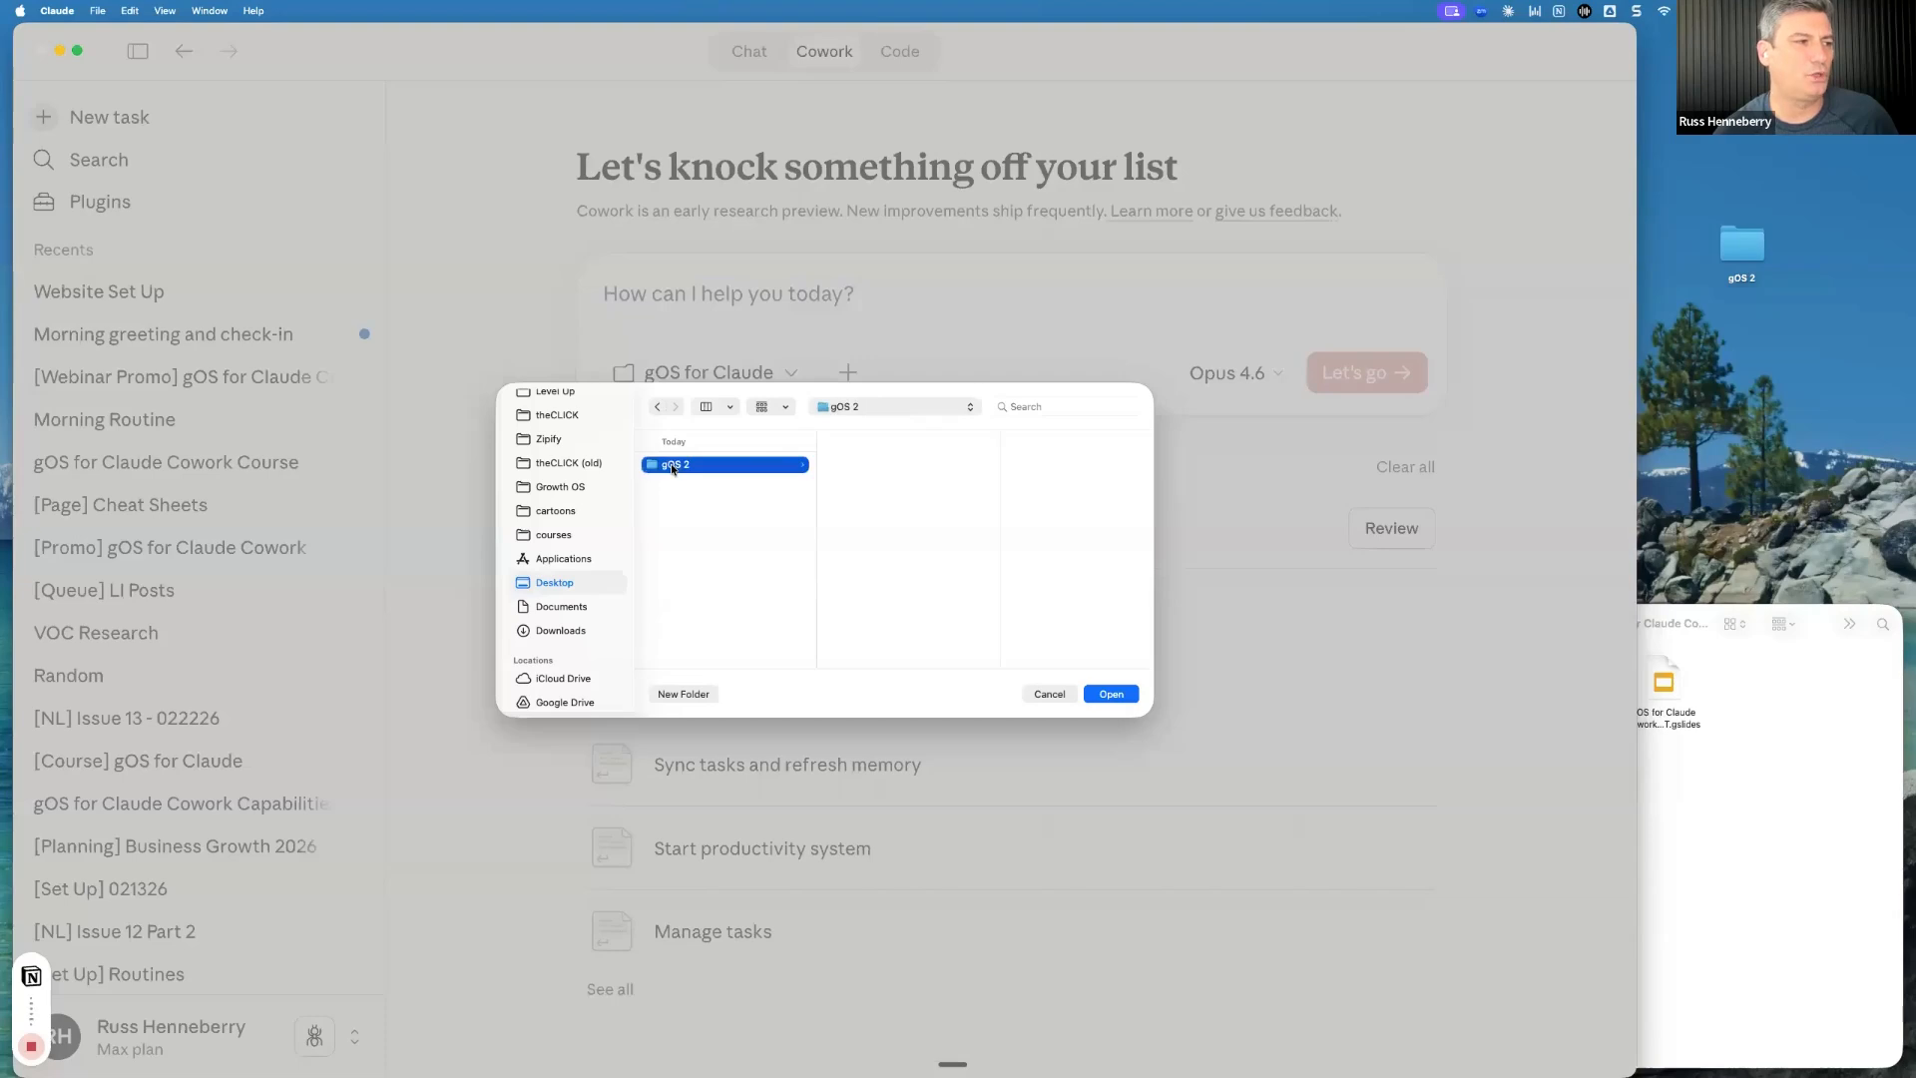
pyautogui.click(1110, 694)
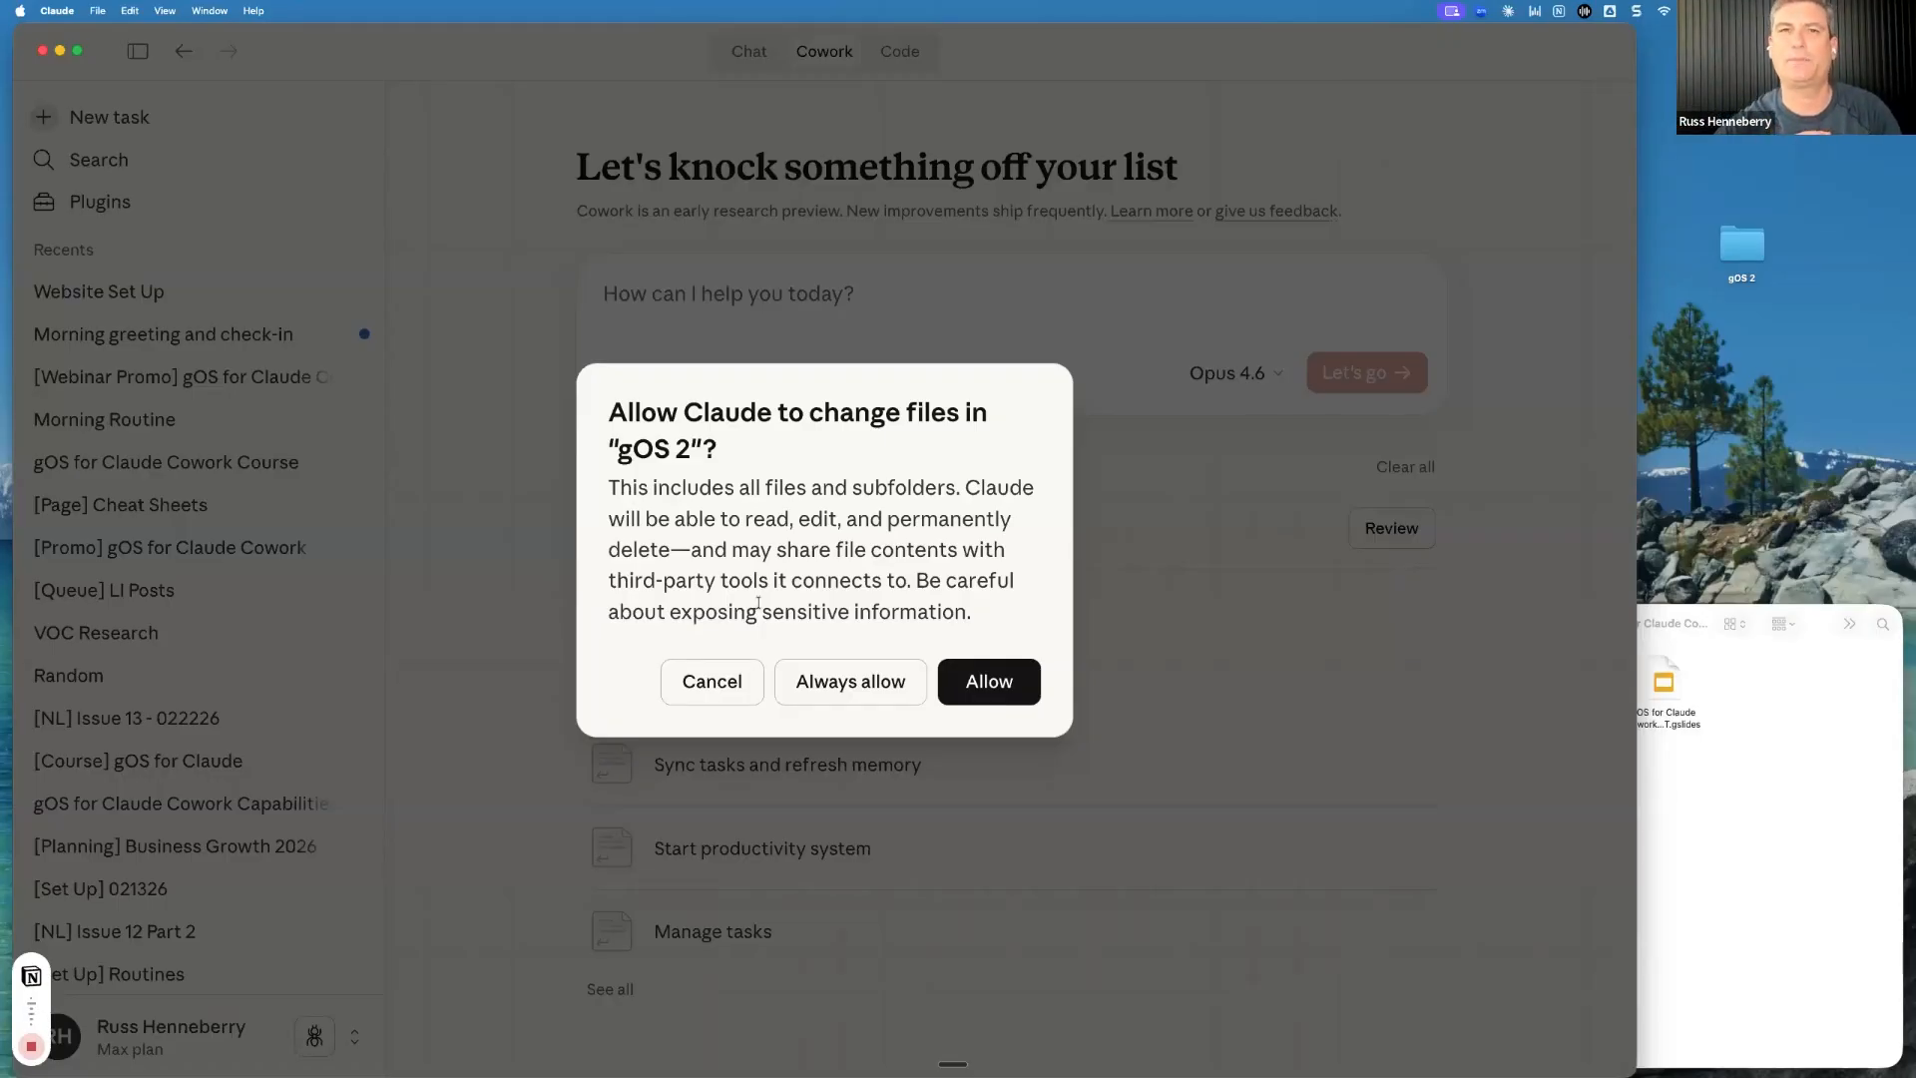
# Open the gOS 2 folder from the desktop to check its contents, then close it and briefly reveal the desktop
pyautogui.doubleClick(1746, 248)
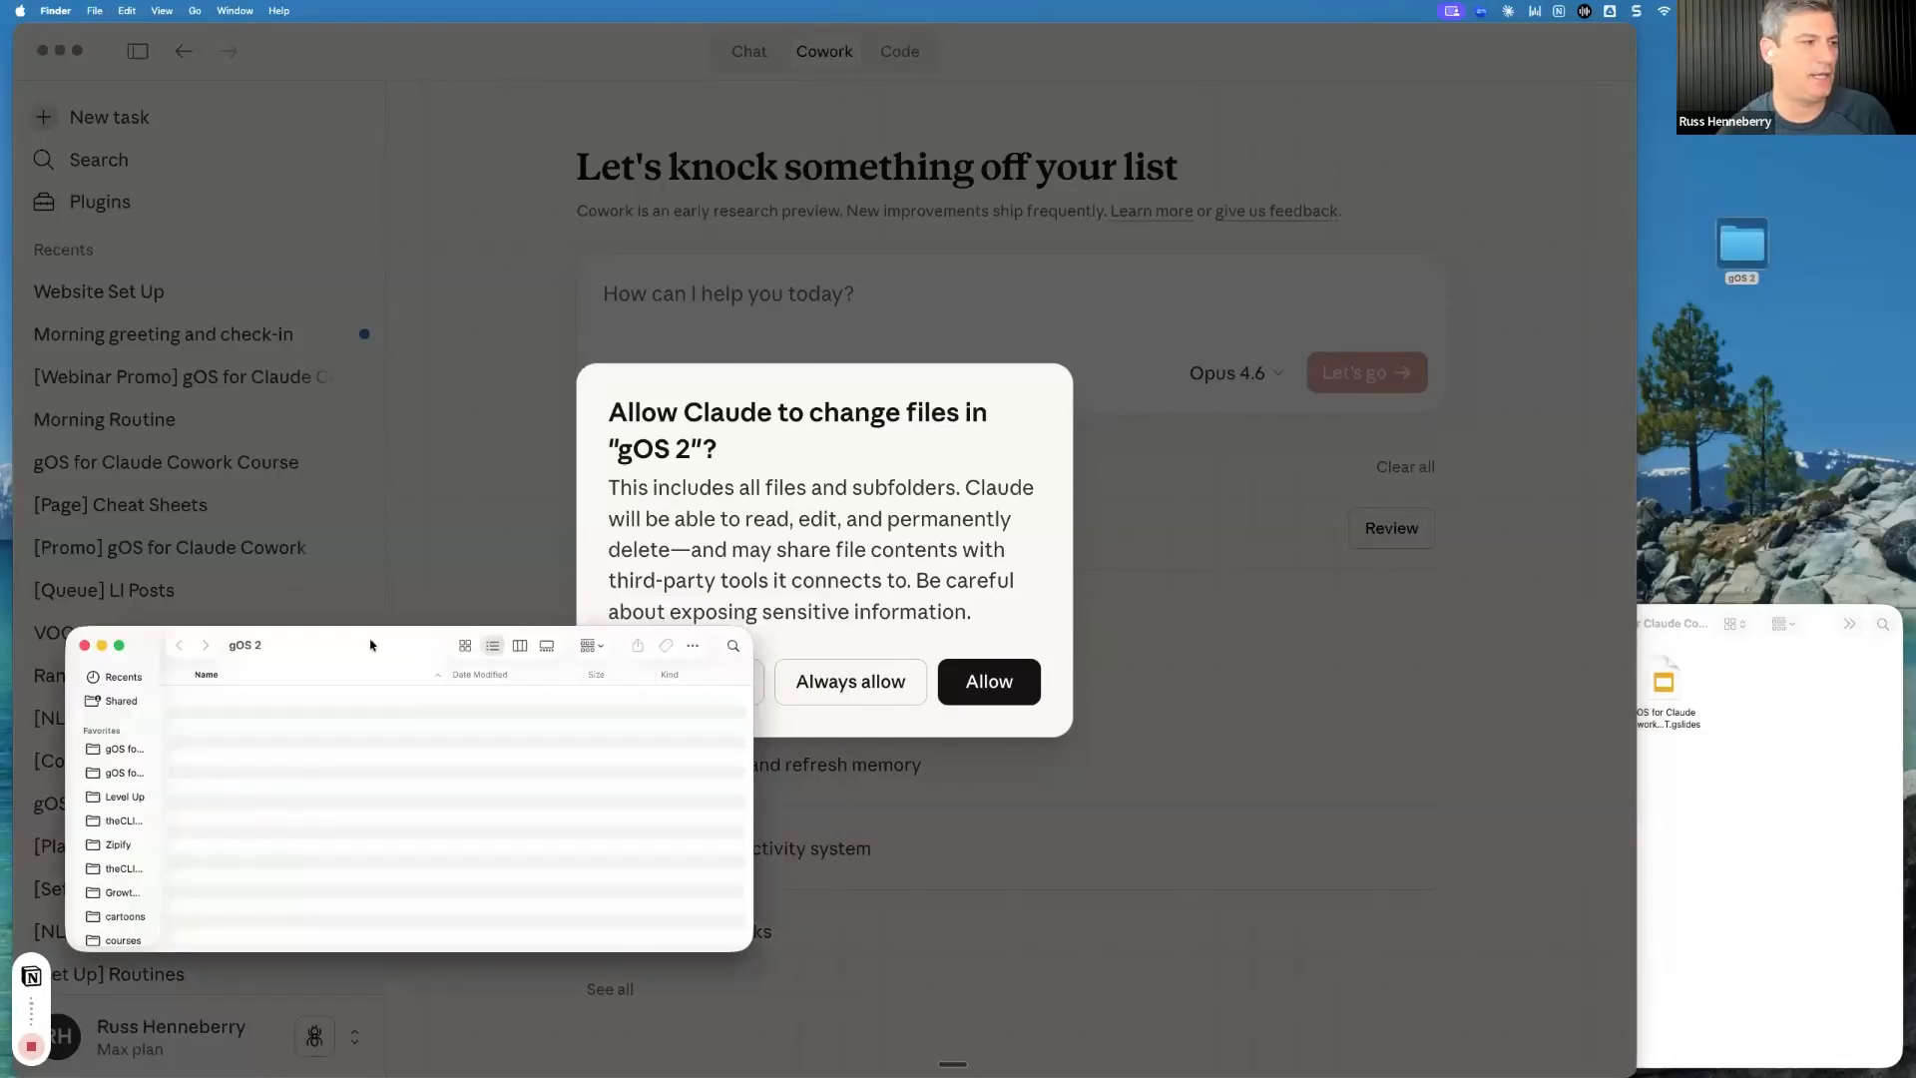
pyautogui.moveTo(368, 652); pyautogui.dragTo(1540, 188)
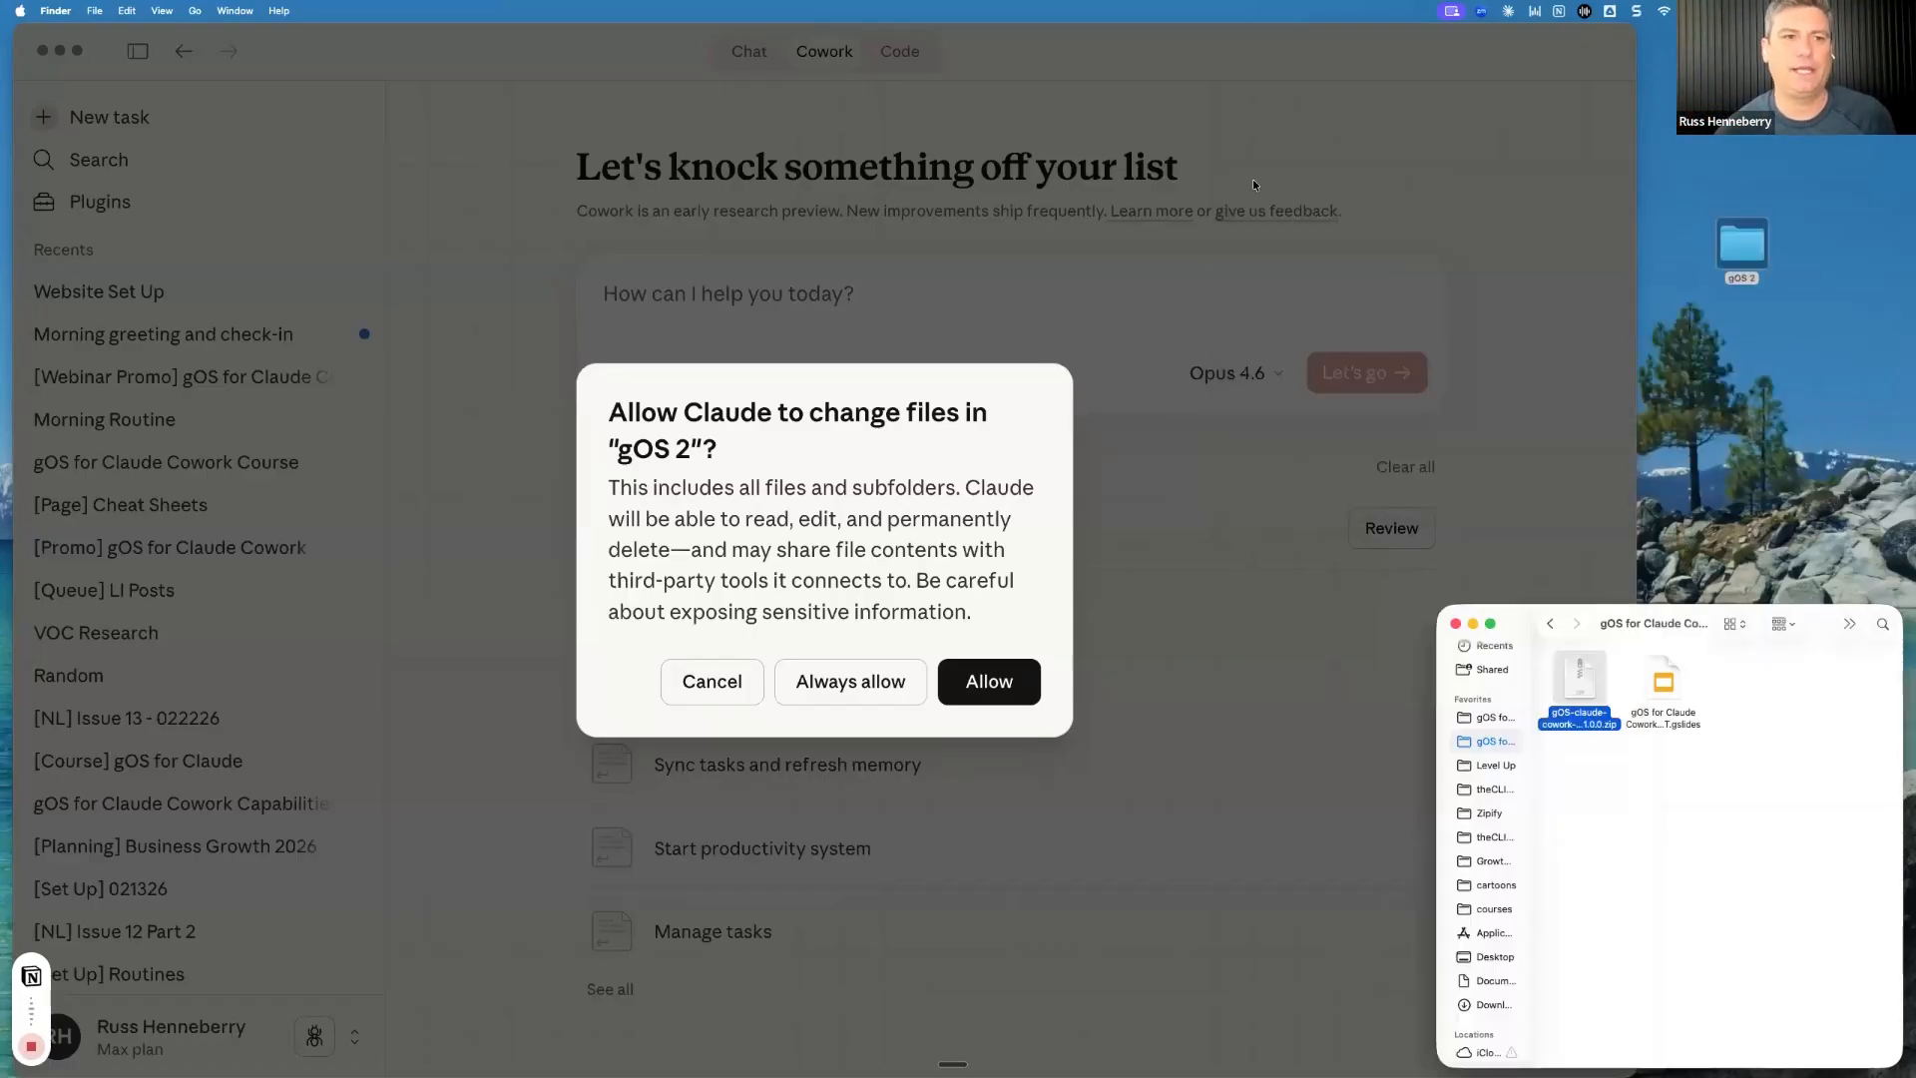
pyautogui.click(1255, 179)
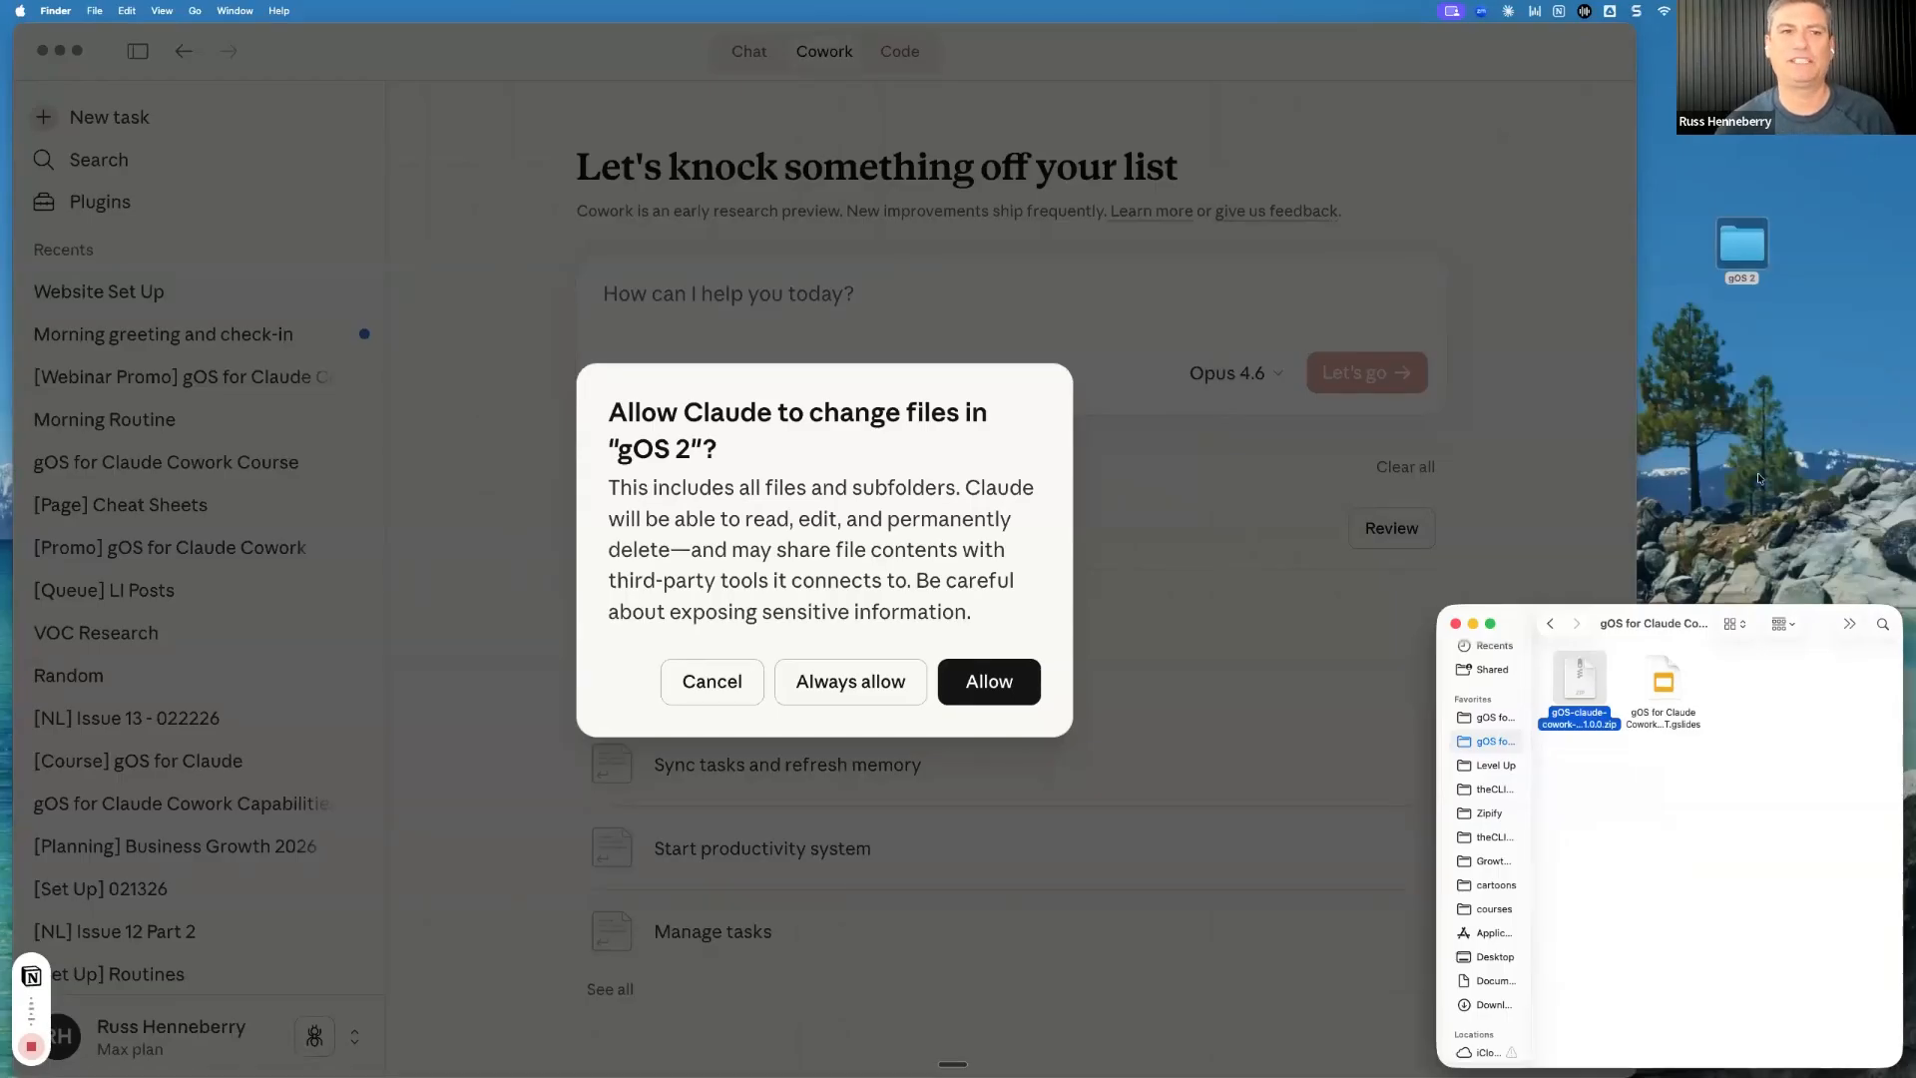
pyautogui.click(1691, 174)
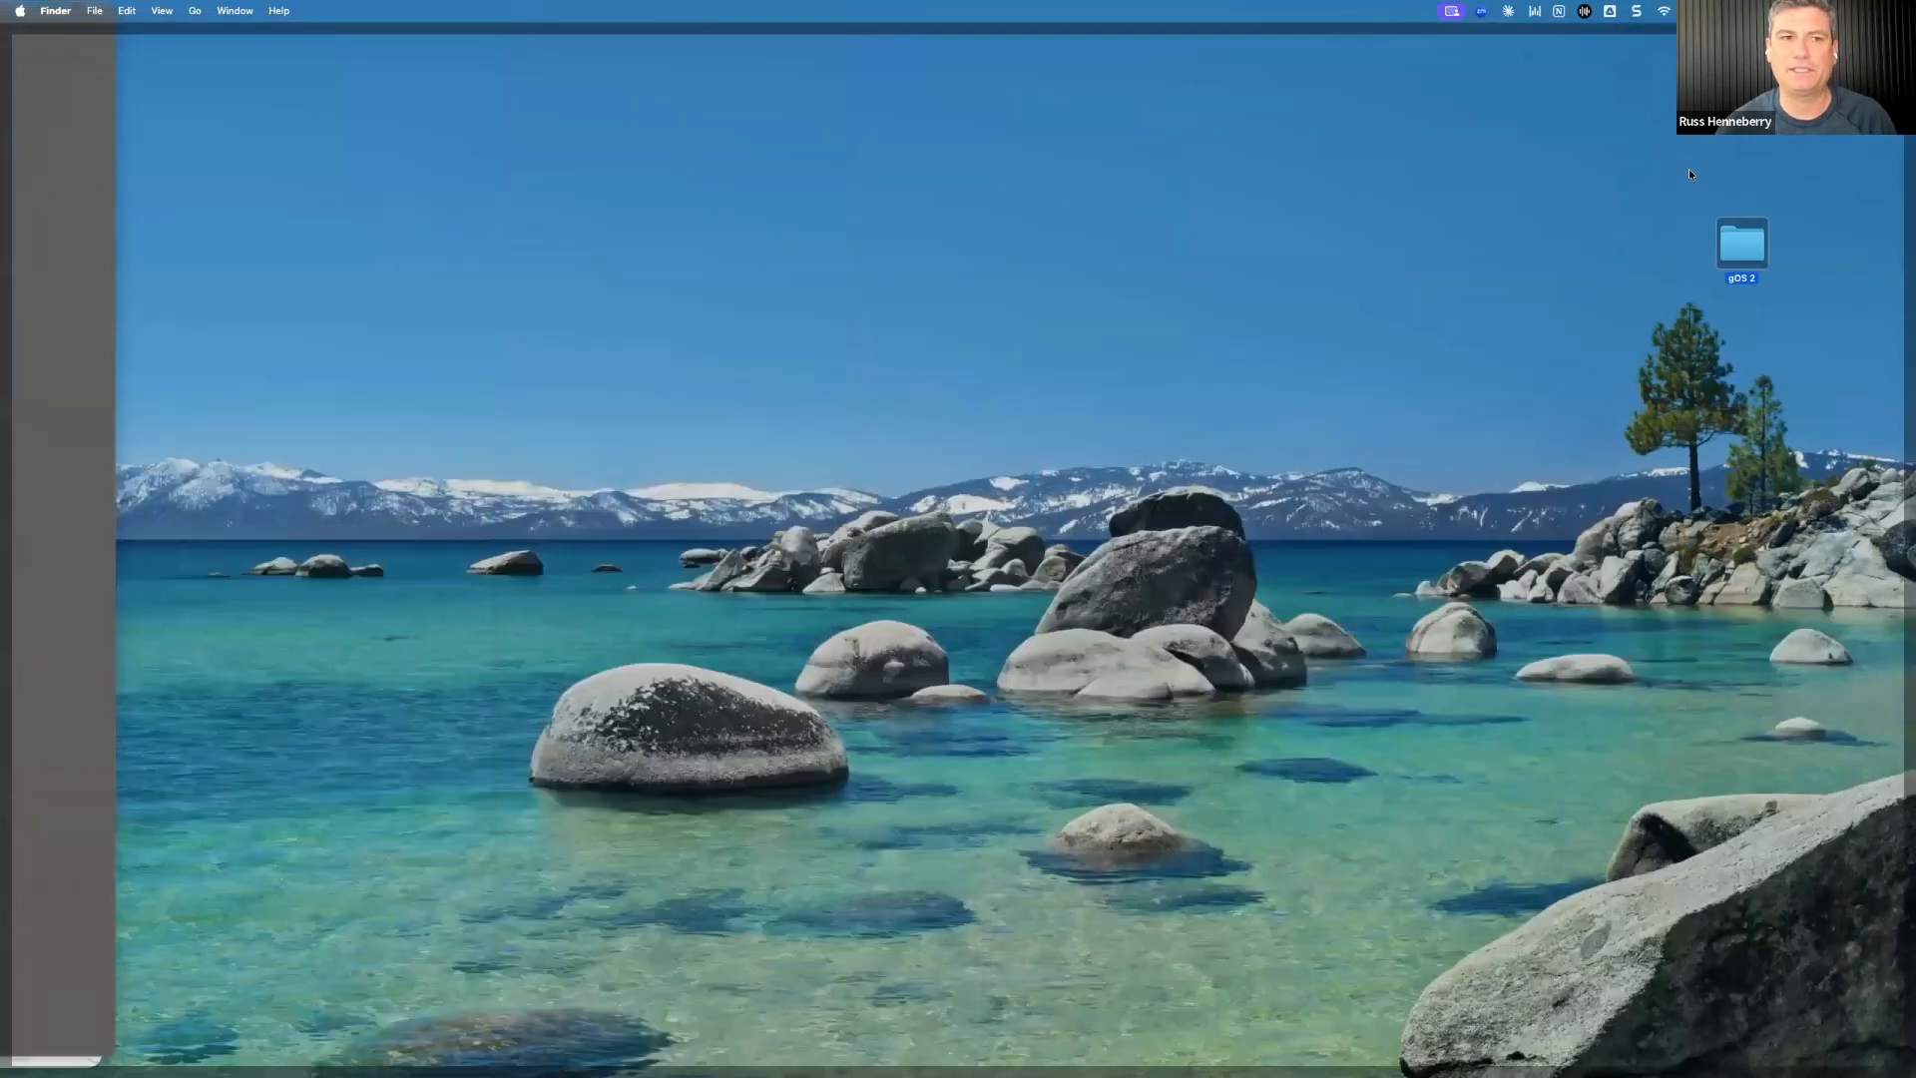
pyautogui.click(1697, 180)
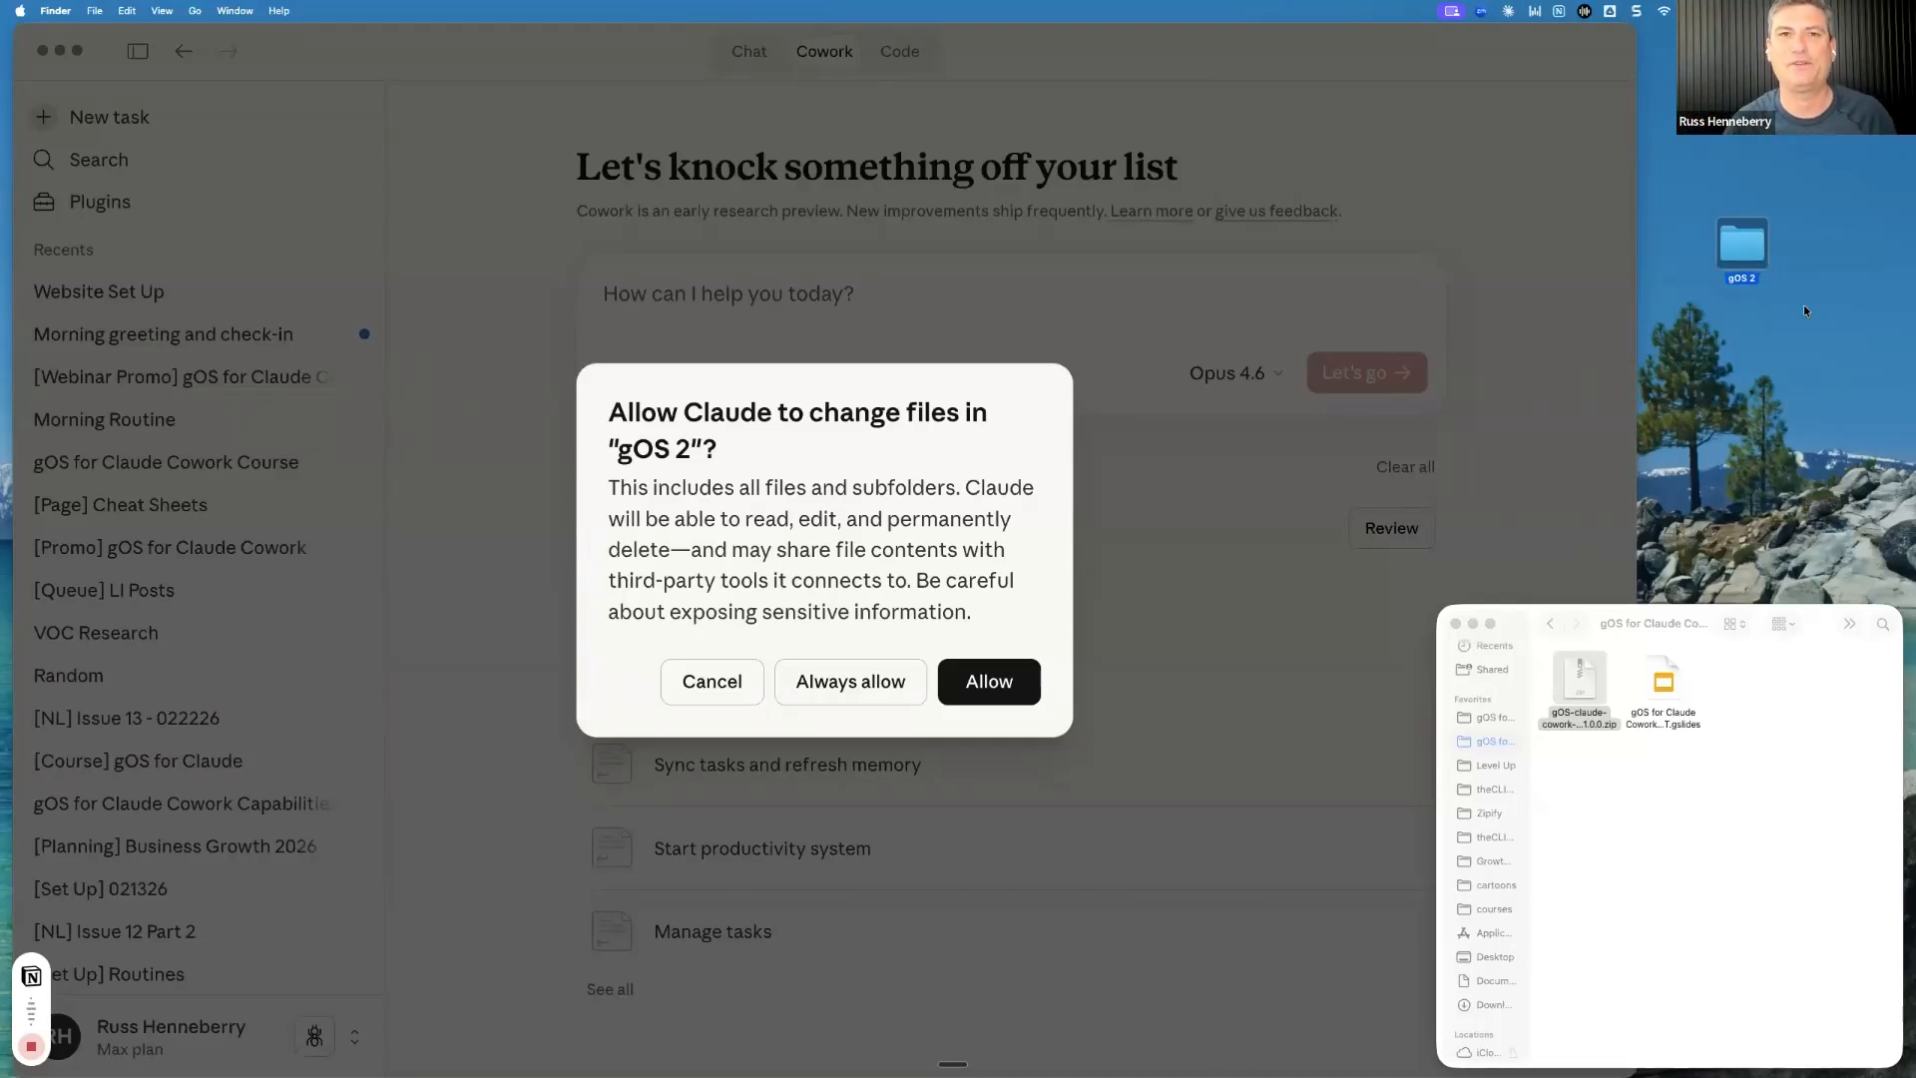
# Allow Claude to change files in gOS 2 and start the task with the prompt "run the quick start"
pyautogui.click(982, 681)
pyautogui.click(989, 681)
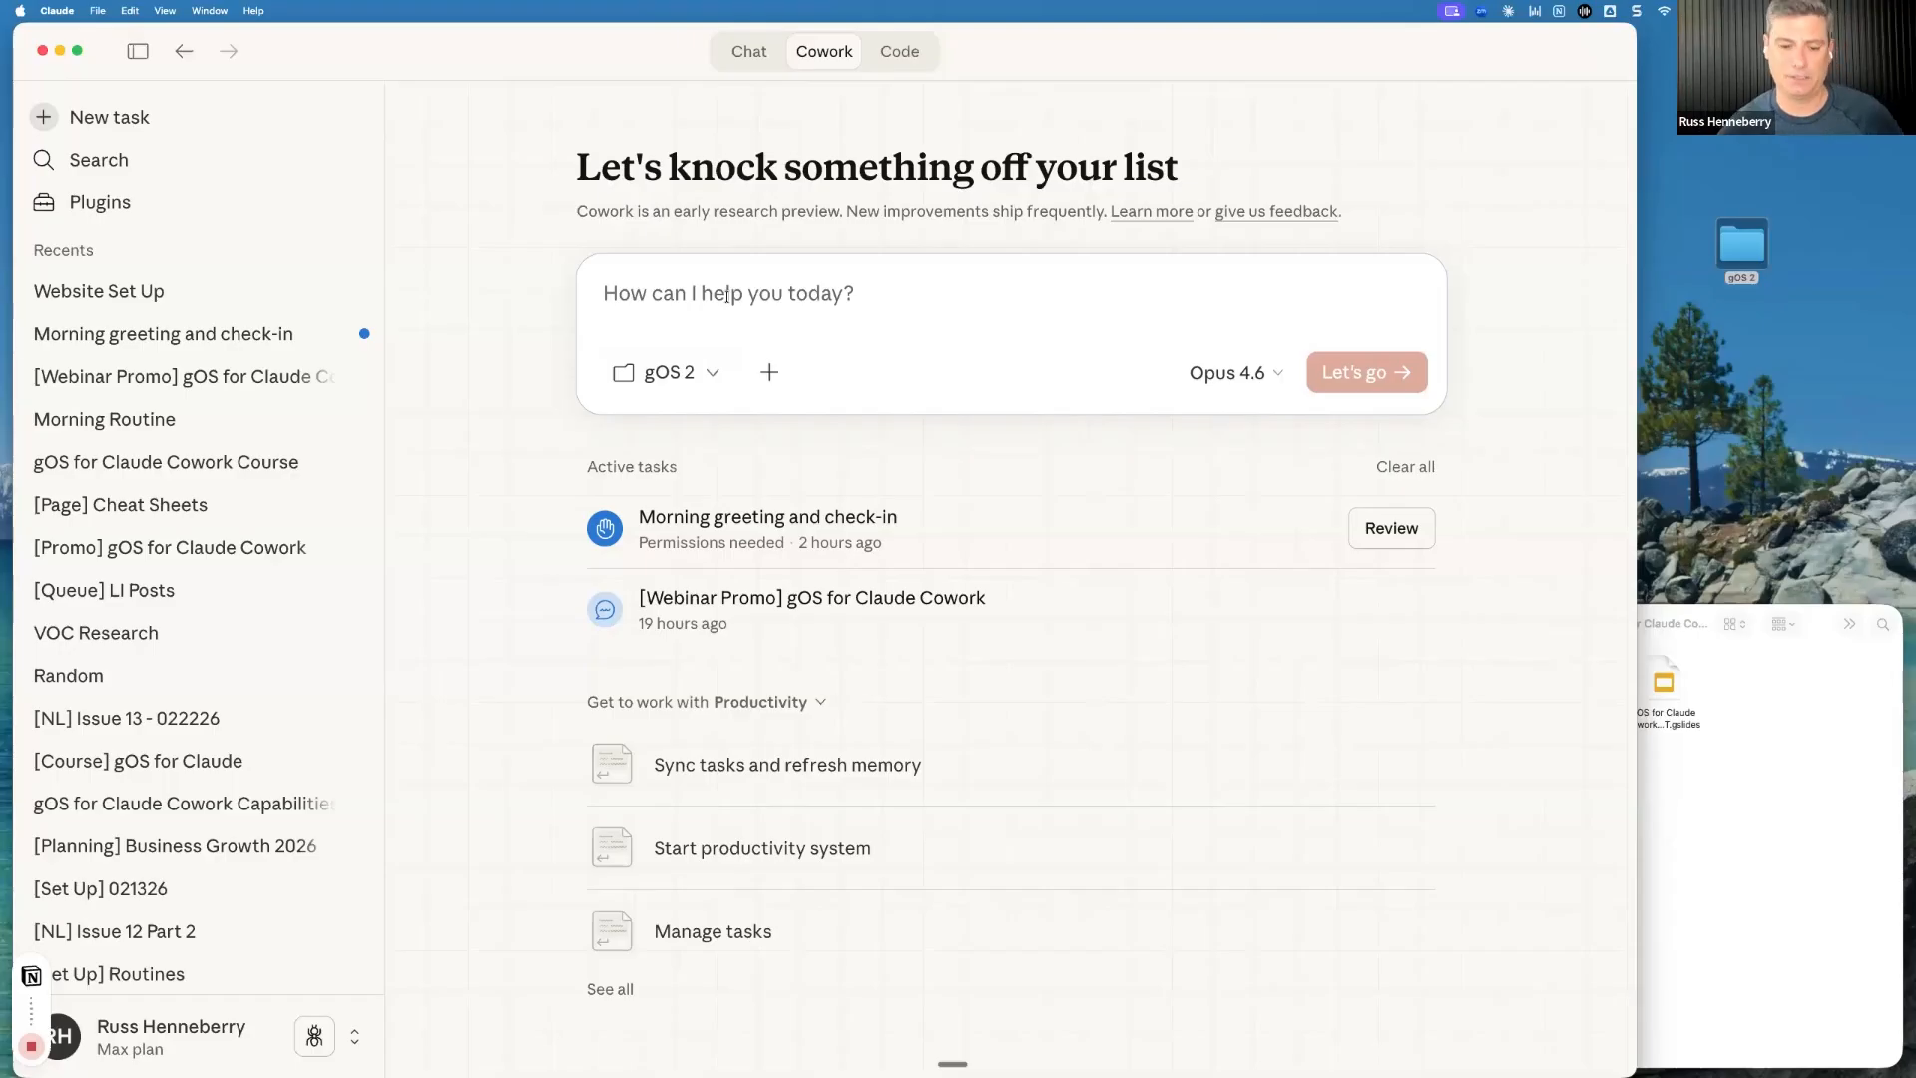
pyautogui.write('run the')
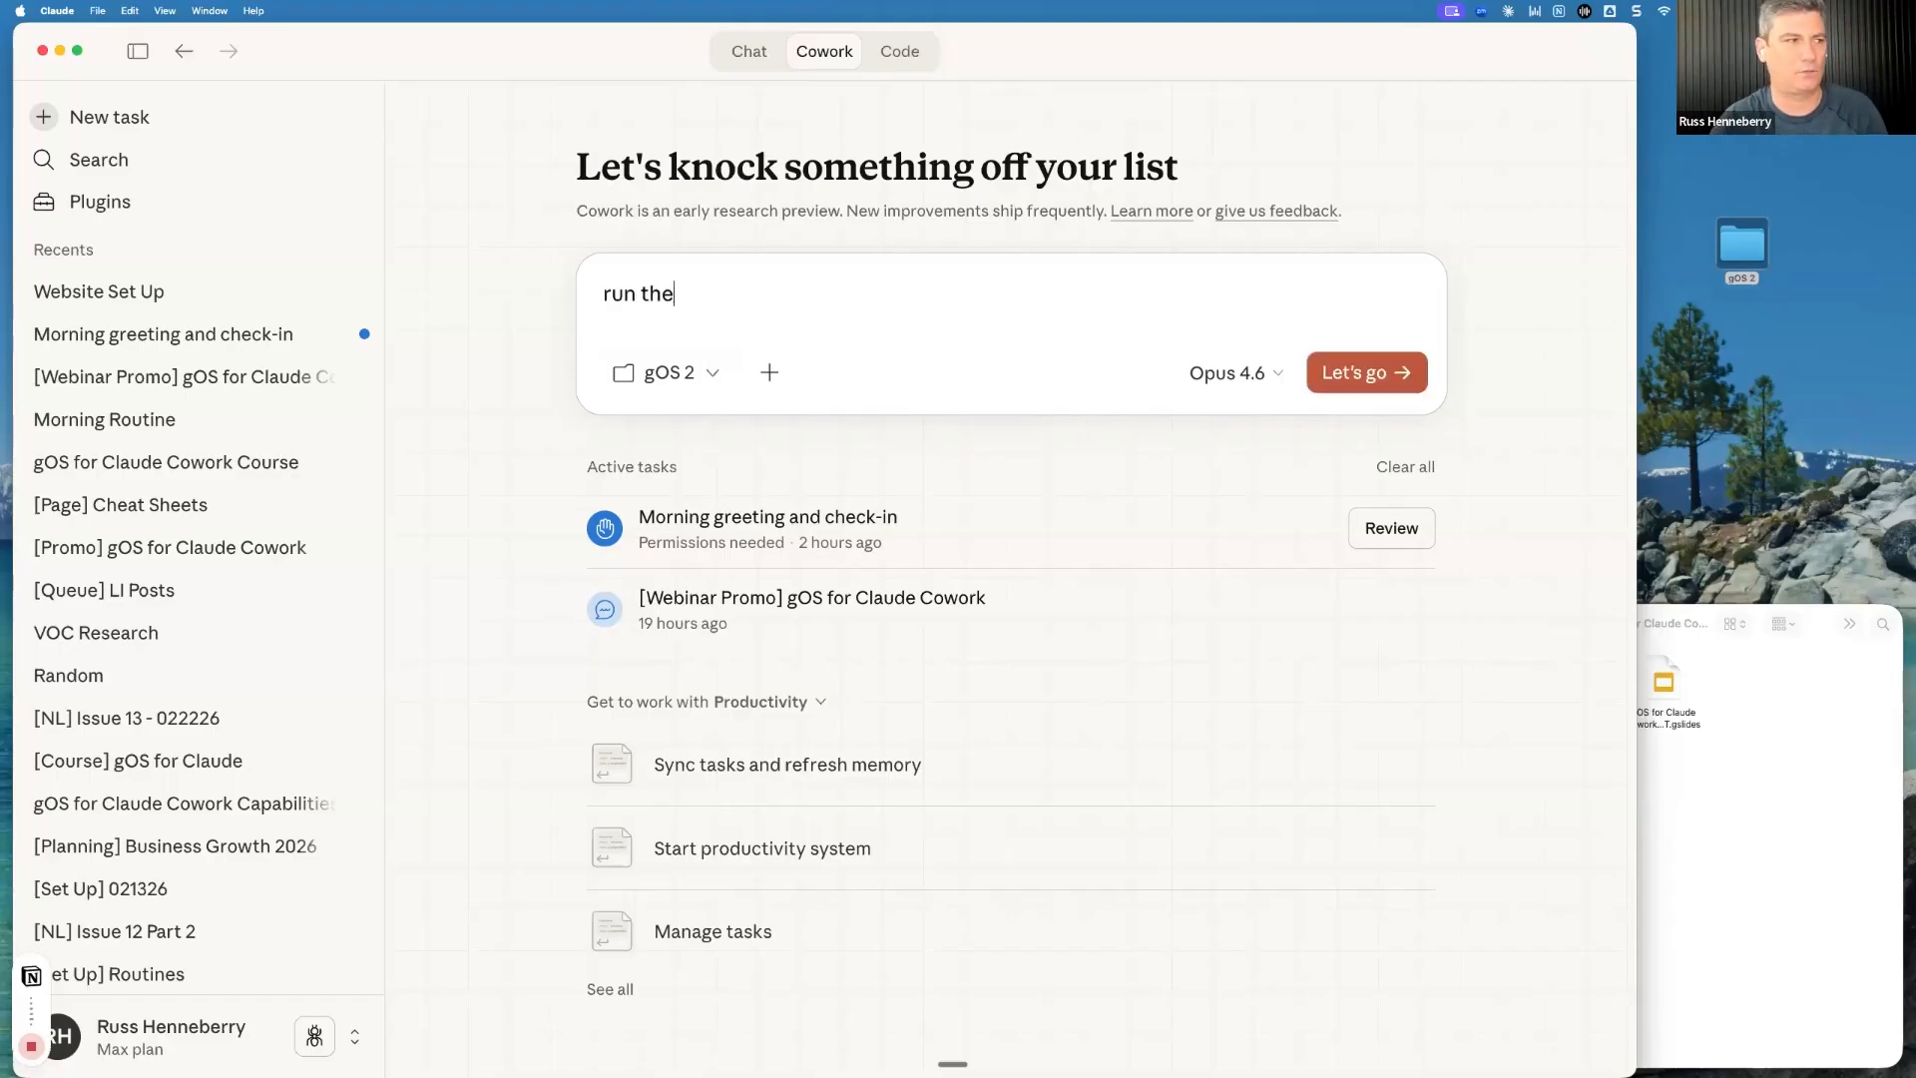
pyautogui.write(' quick start')
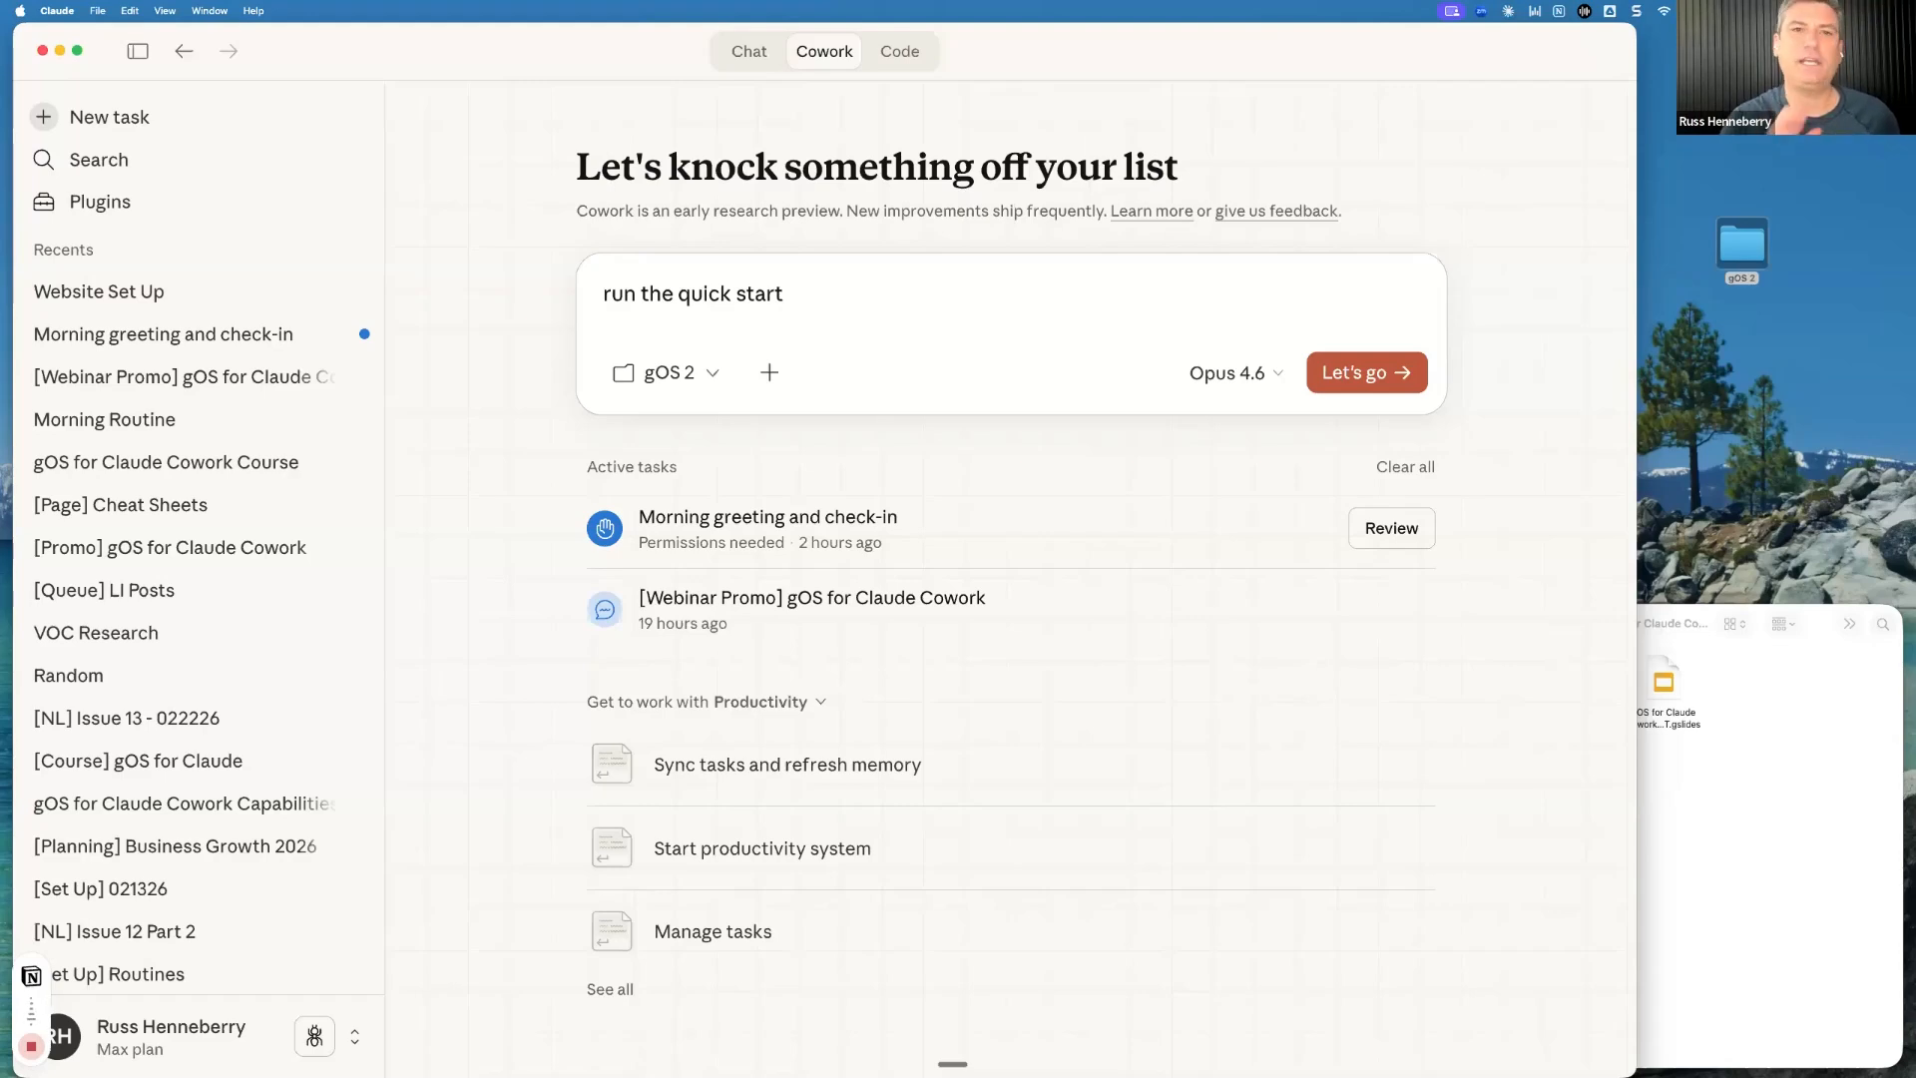
pyautogui.press('Return')
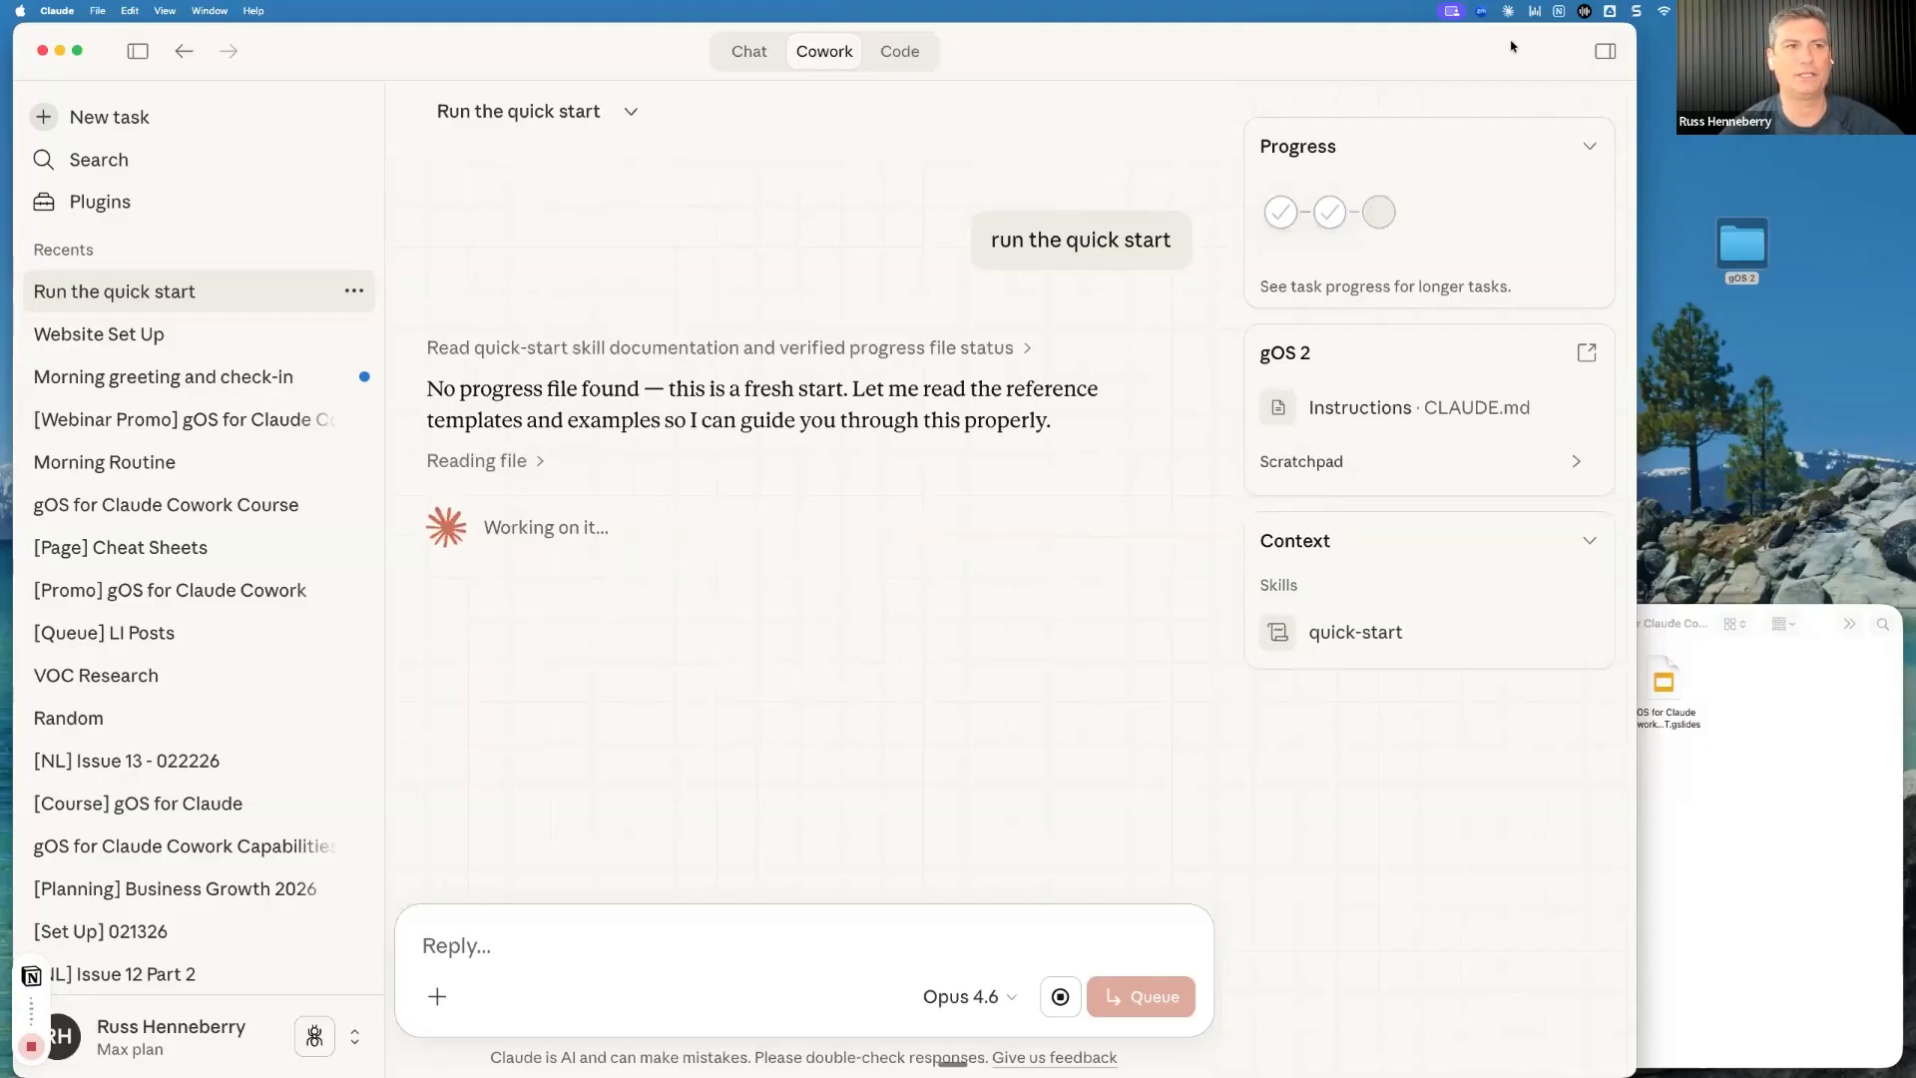
# Narrow the Claude window and open the gOS 2 folder in a Finder window resized to fit beside it
pyautogui.moveTo(1635, 27); pyautogui.dragTo(1360, 28)
pyautogui.moveTo(1480, 30); pyautogui.dragTo(1484, 27)
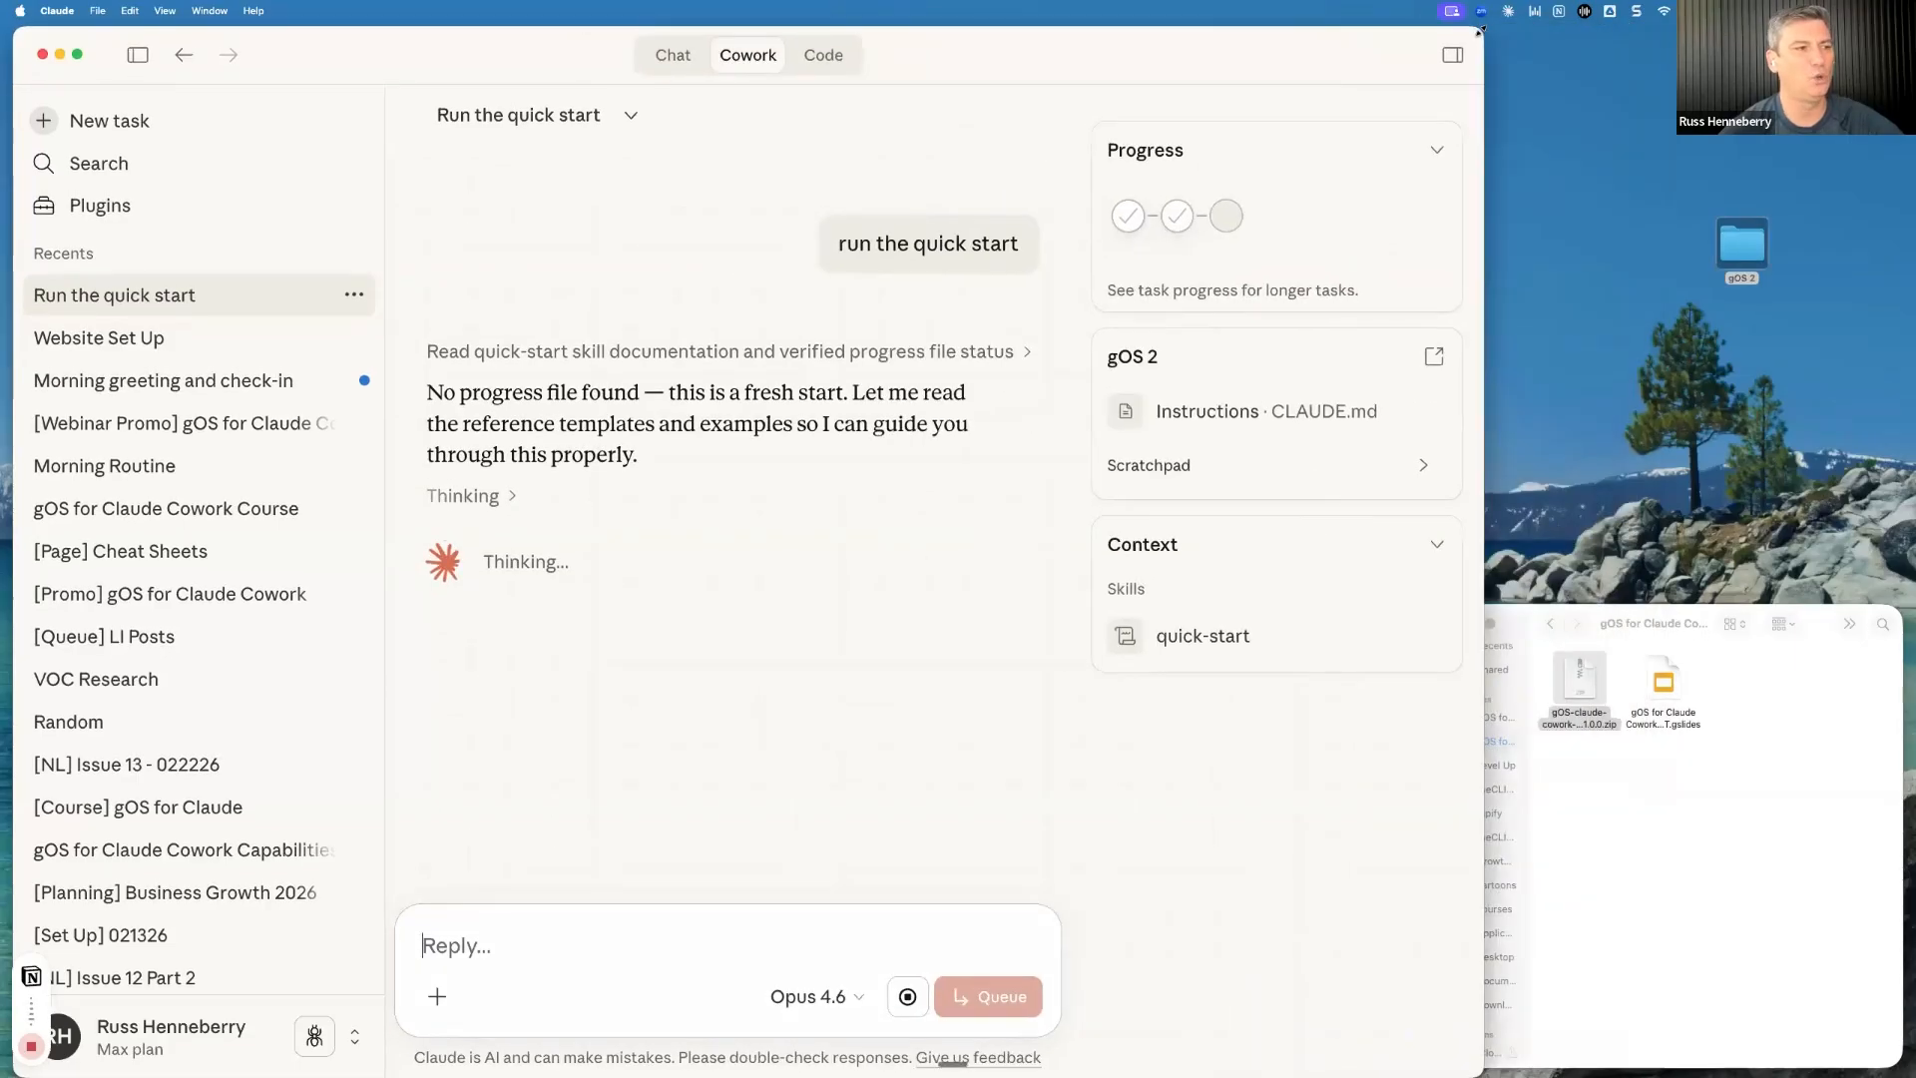
pyautogui.doubleClick(1748, 247)
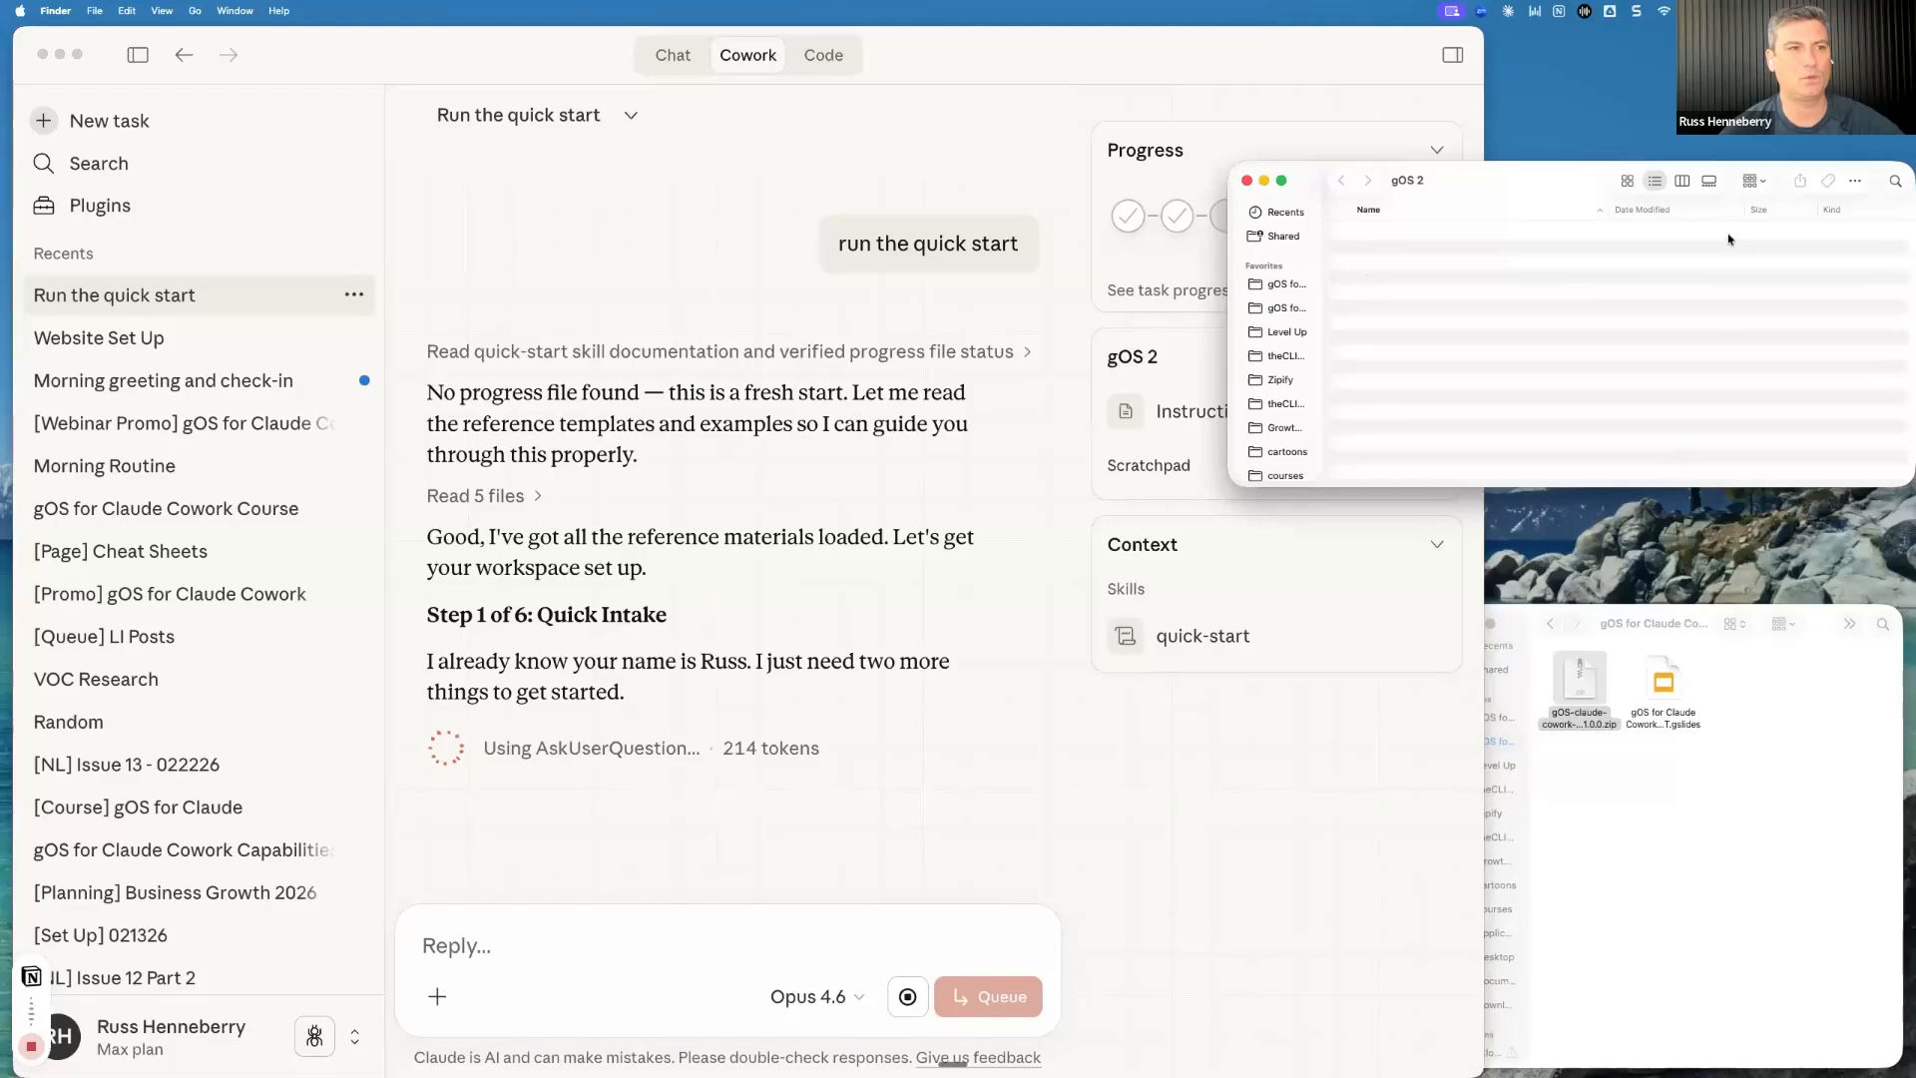
pyautogui.moveTo(1260, 167); pyautogui.dragTo(1493, 157)
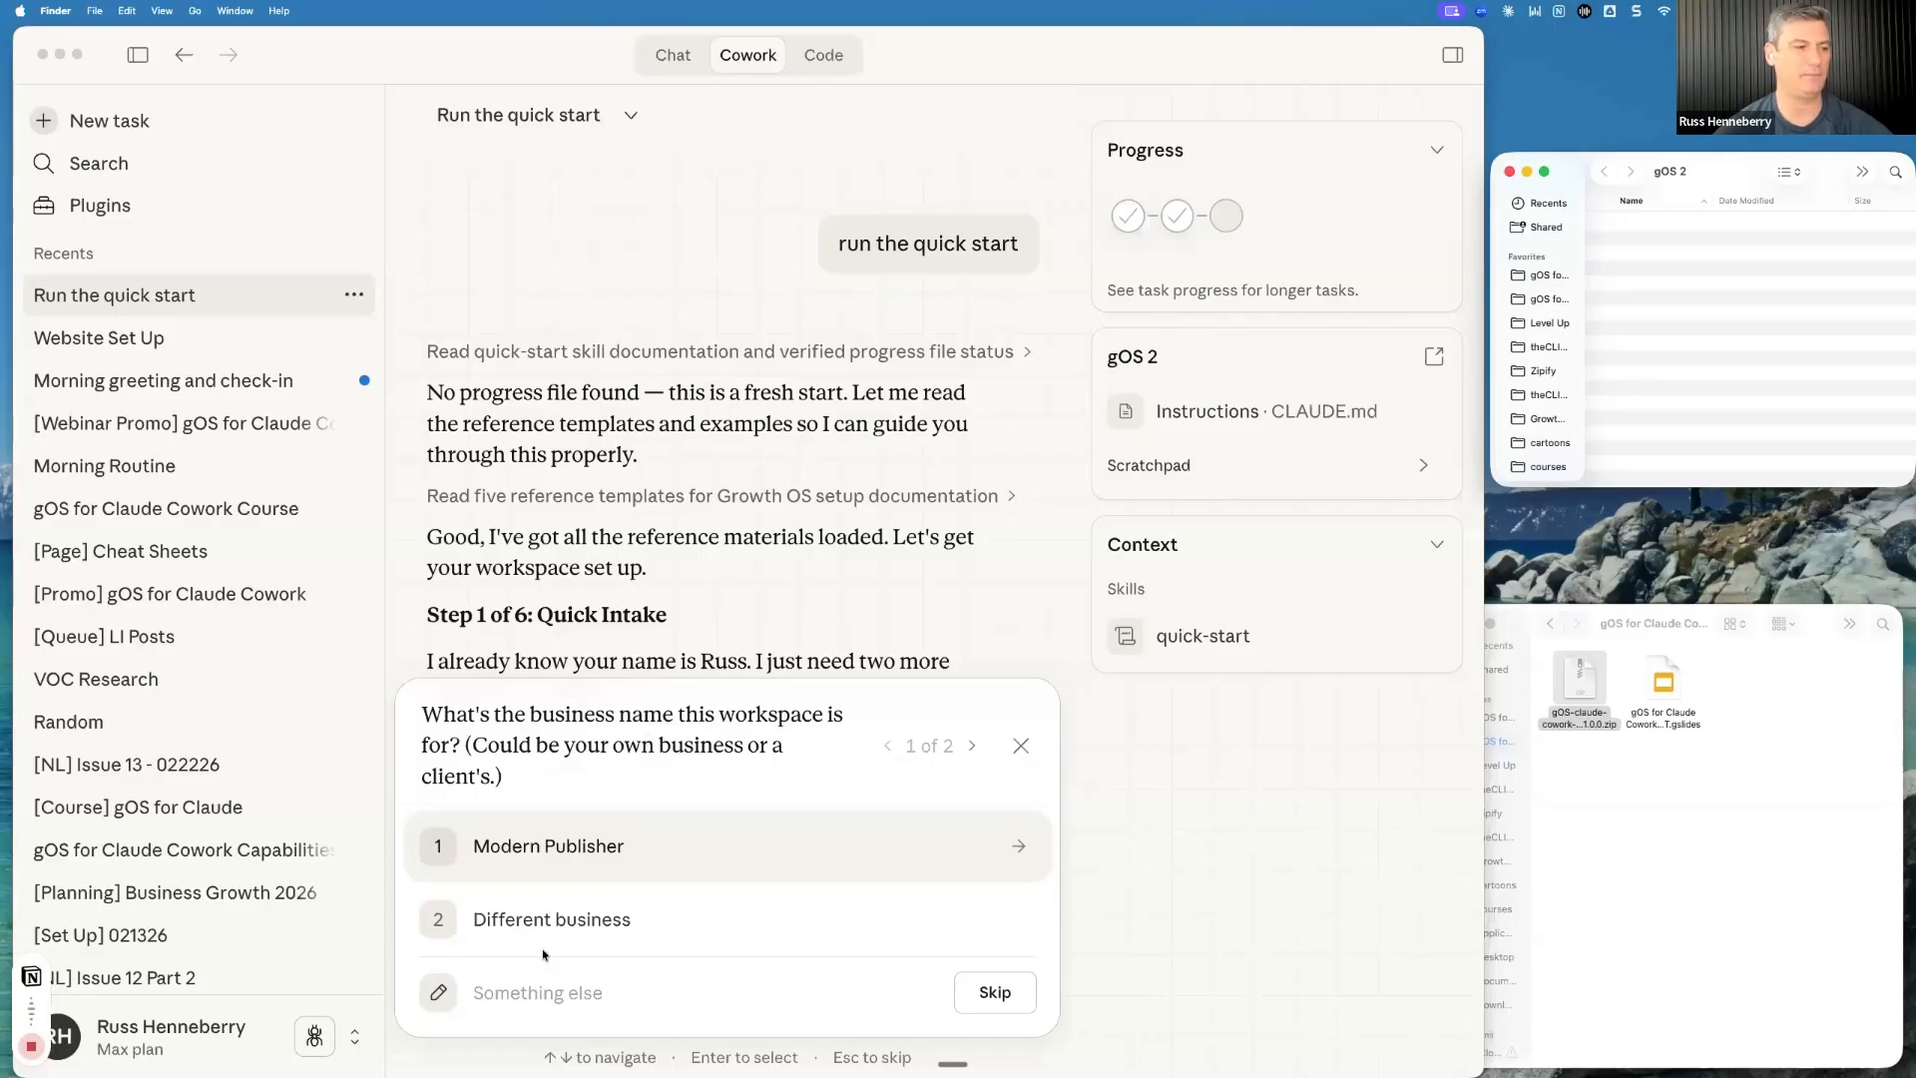
# Answer the intake questions with theCLICK as the business name and theclick.ai as the website URL
pyautogui.click(528, 993)
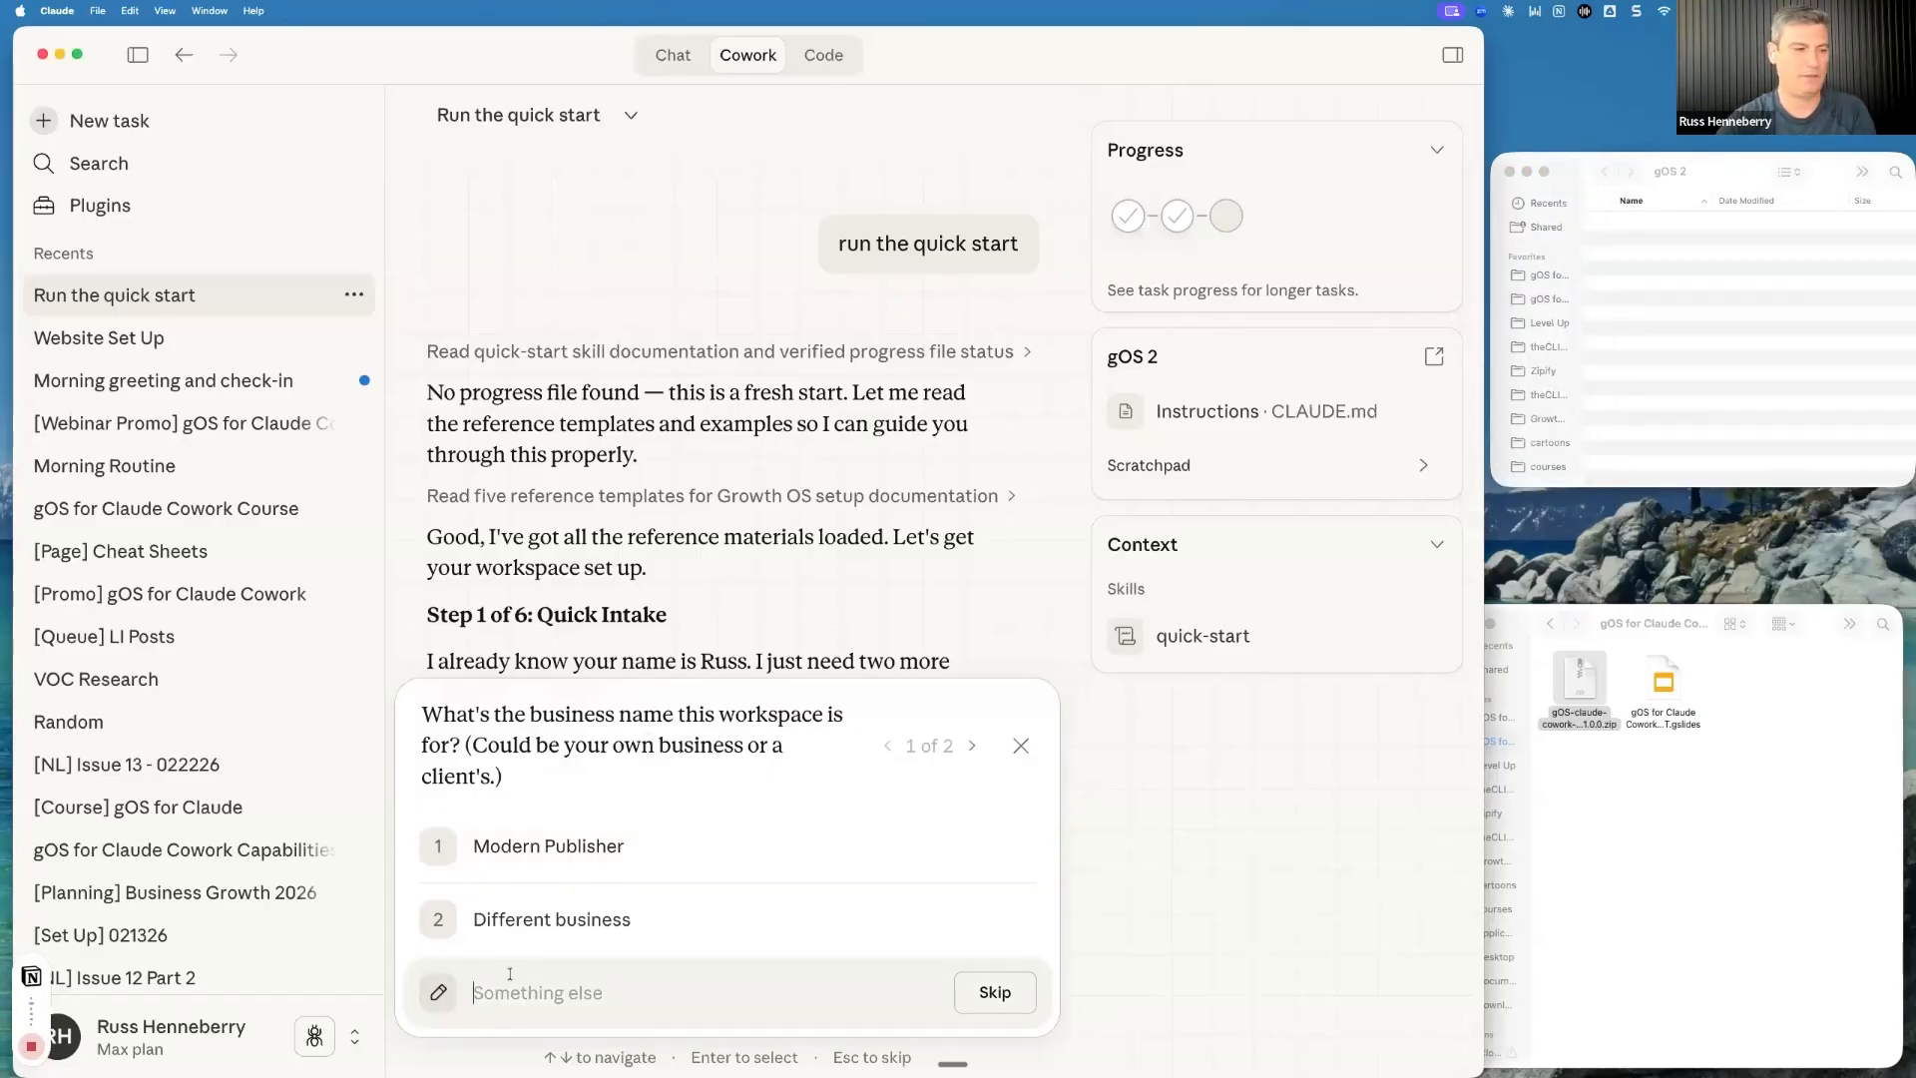
pyautogui.write('theCLICK')
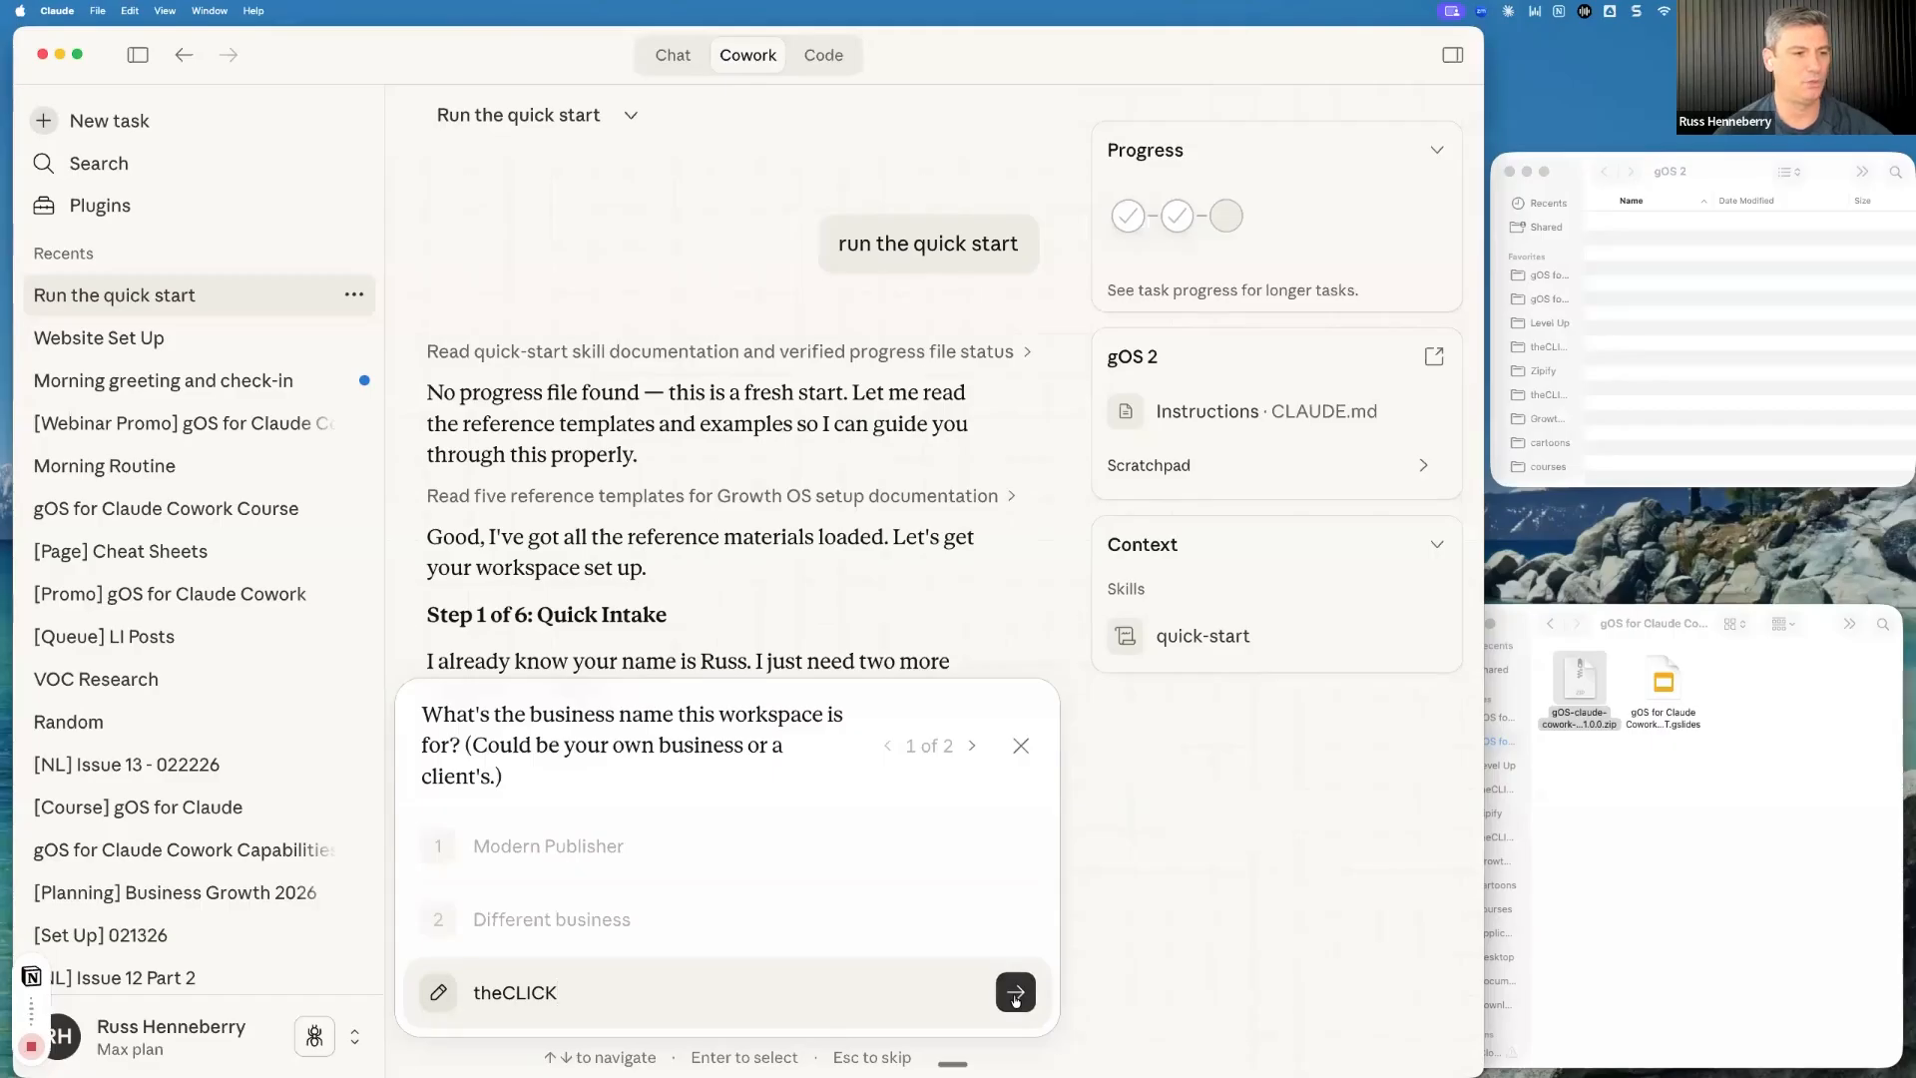
pyautogui.click(1015, 993)
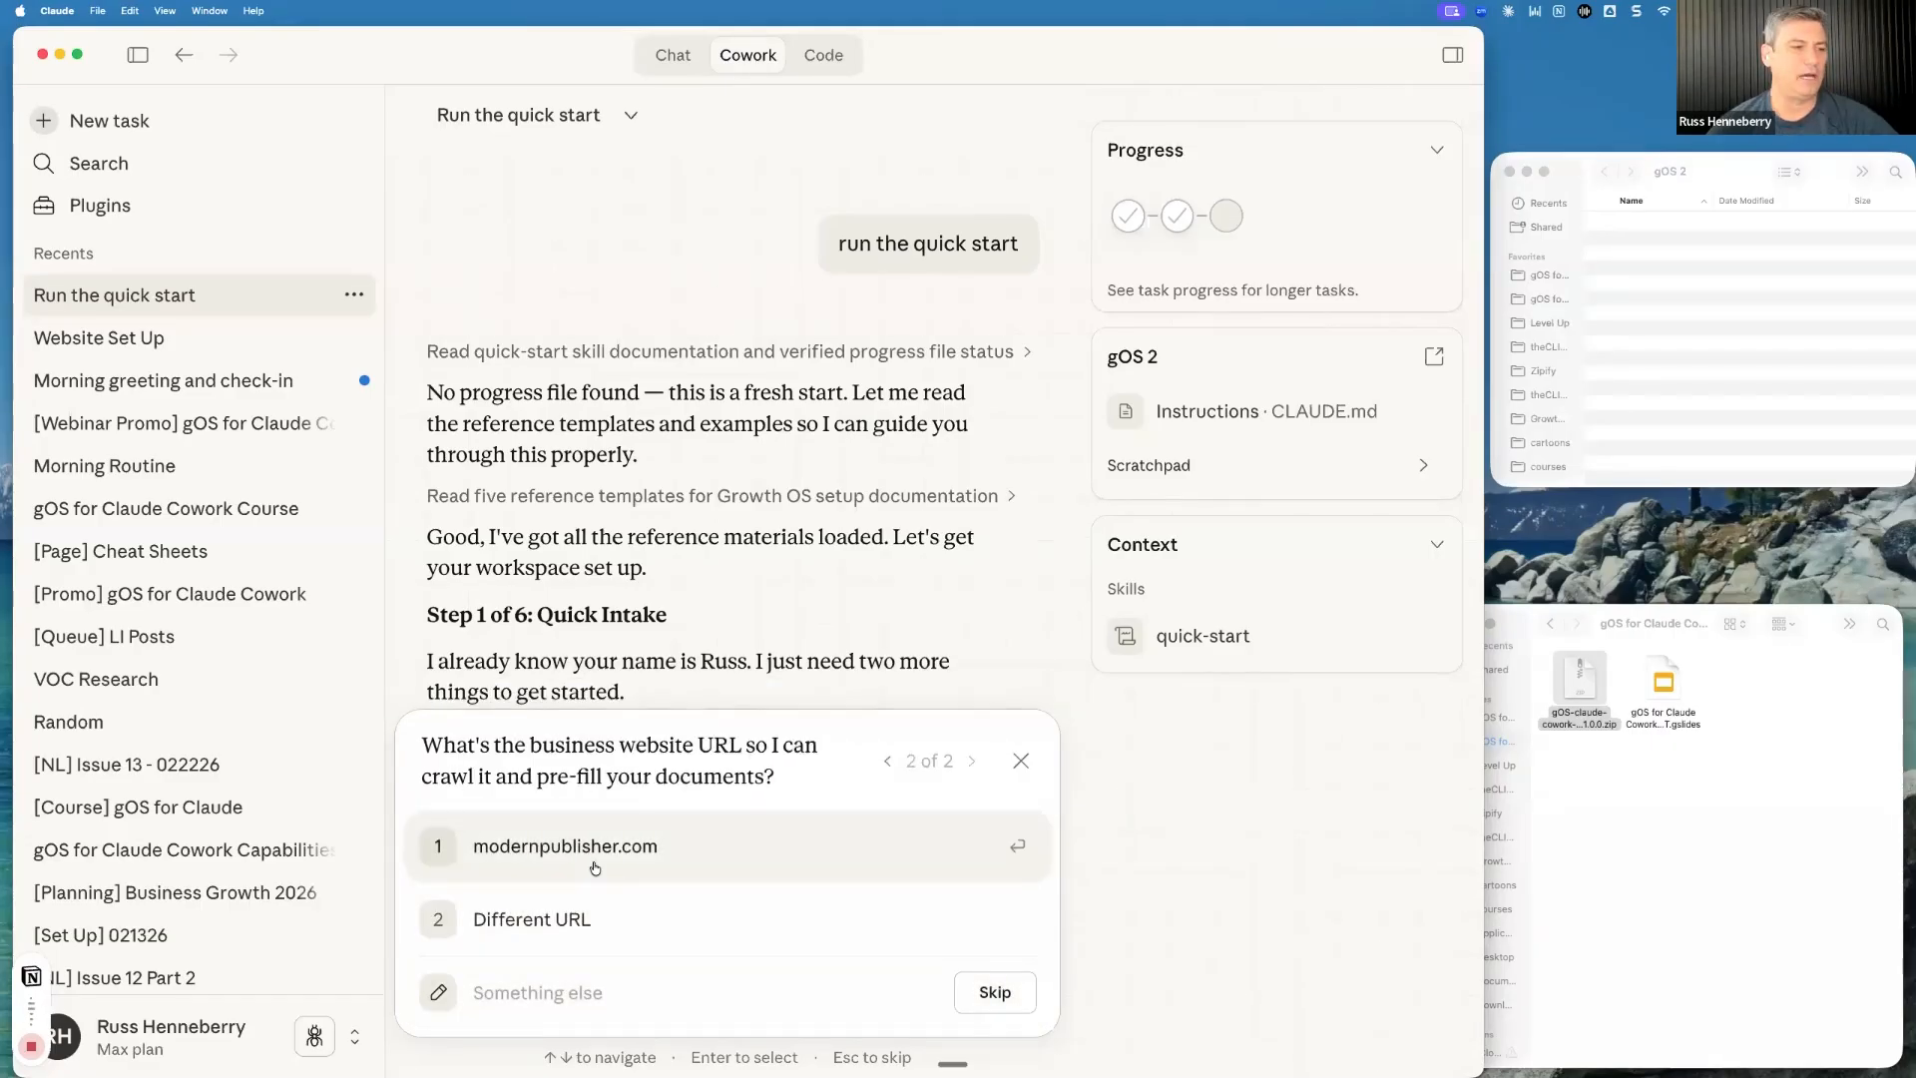
pyautogui.click(543, 998)
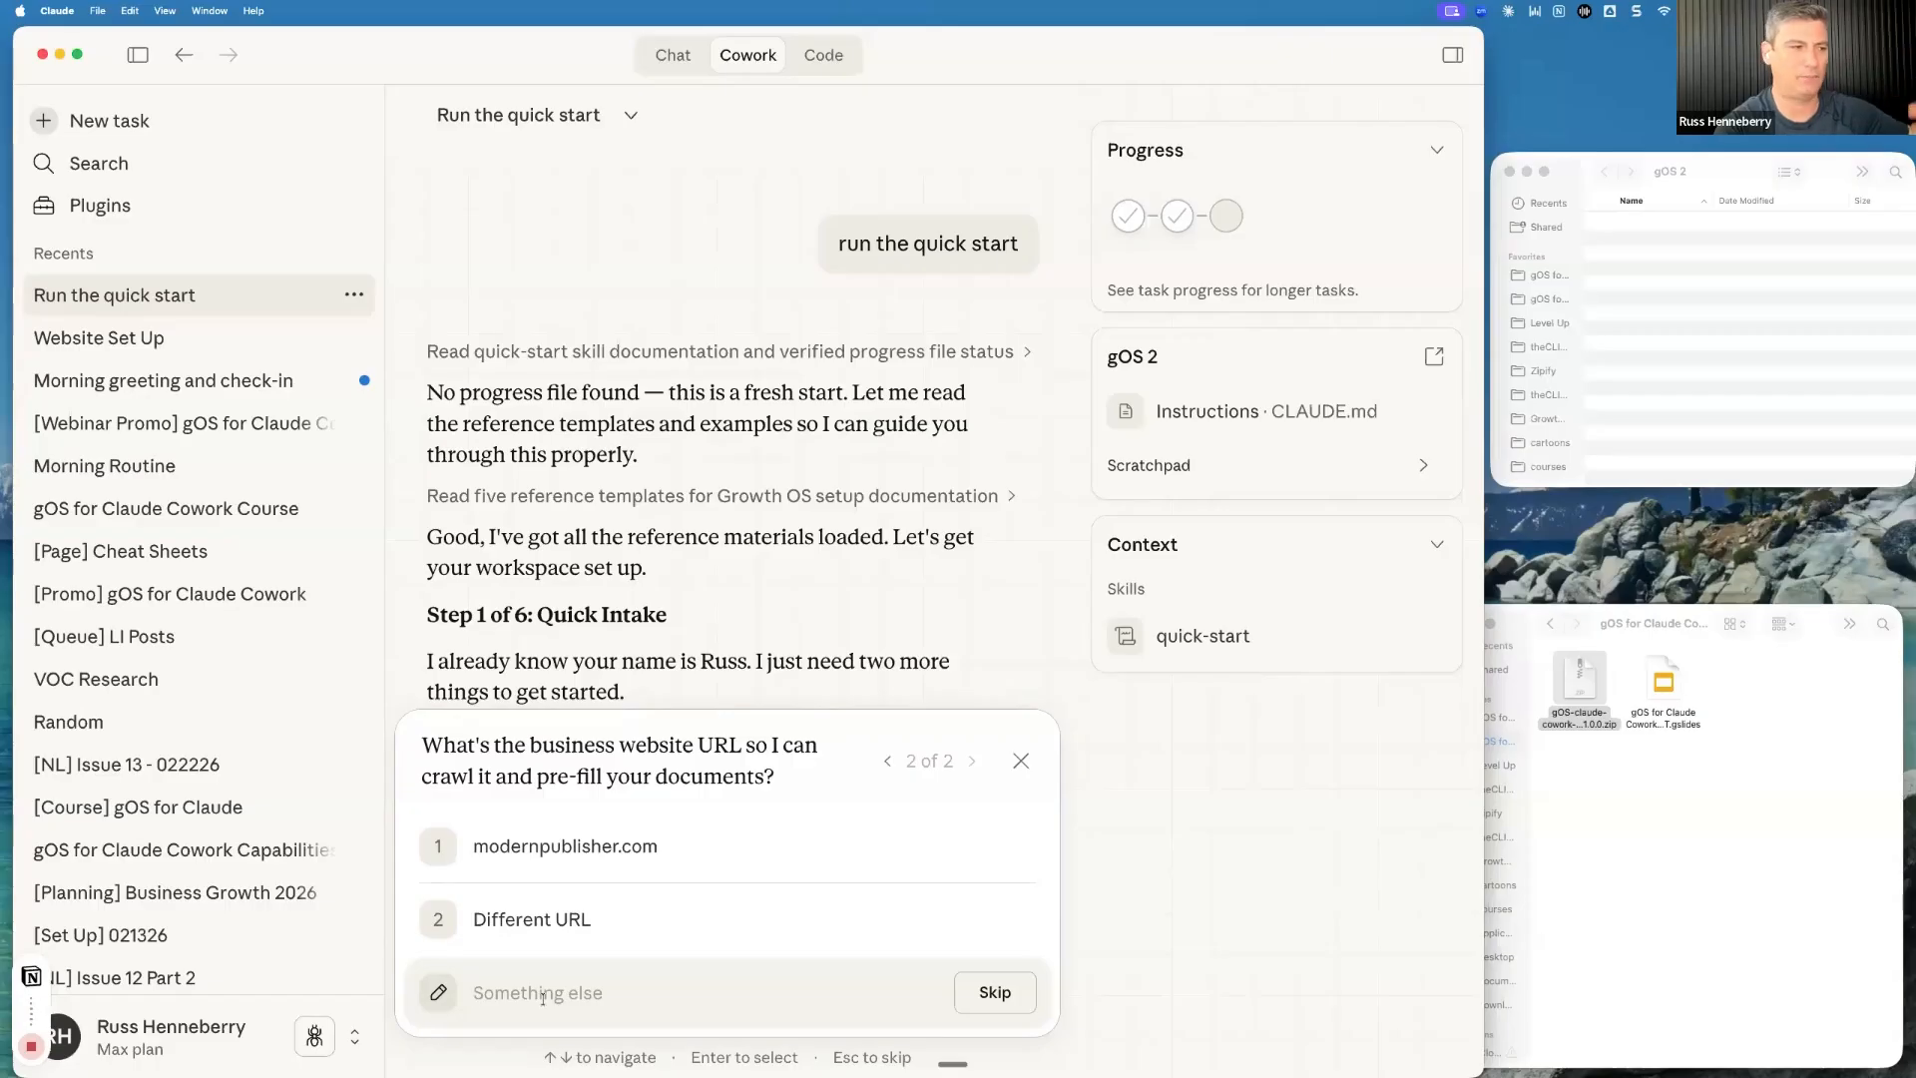
pyautogui.write('theclick.ai')
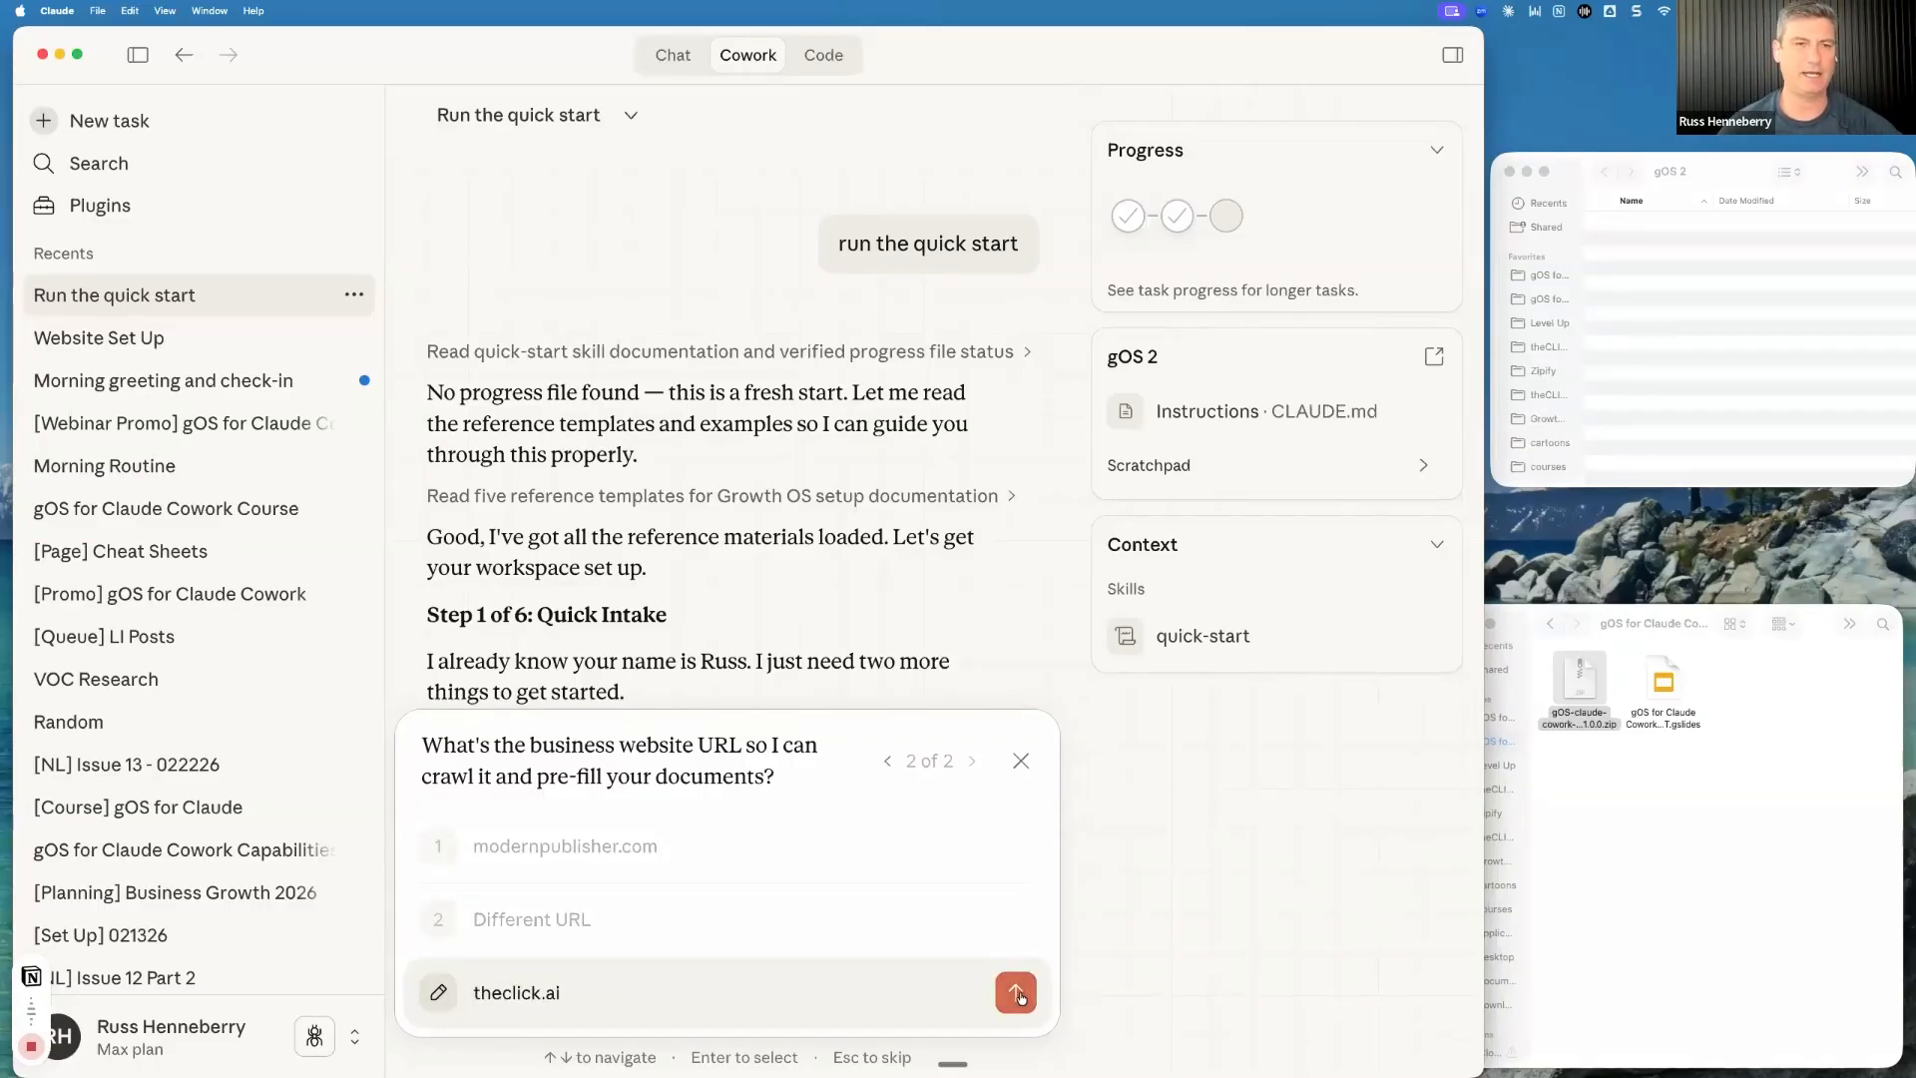
pyautogui.click(1015, 992)
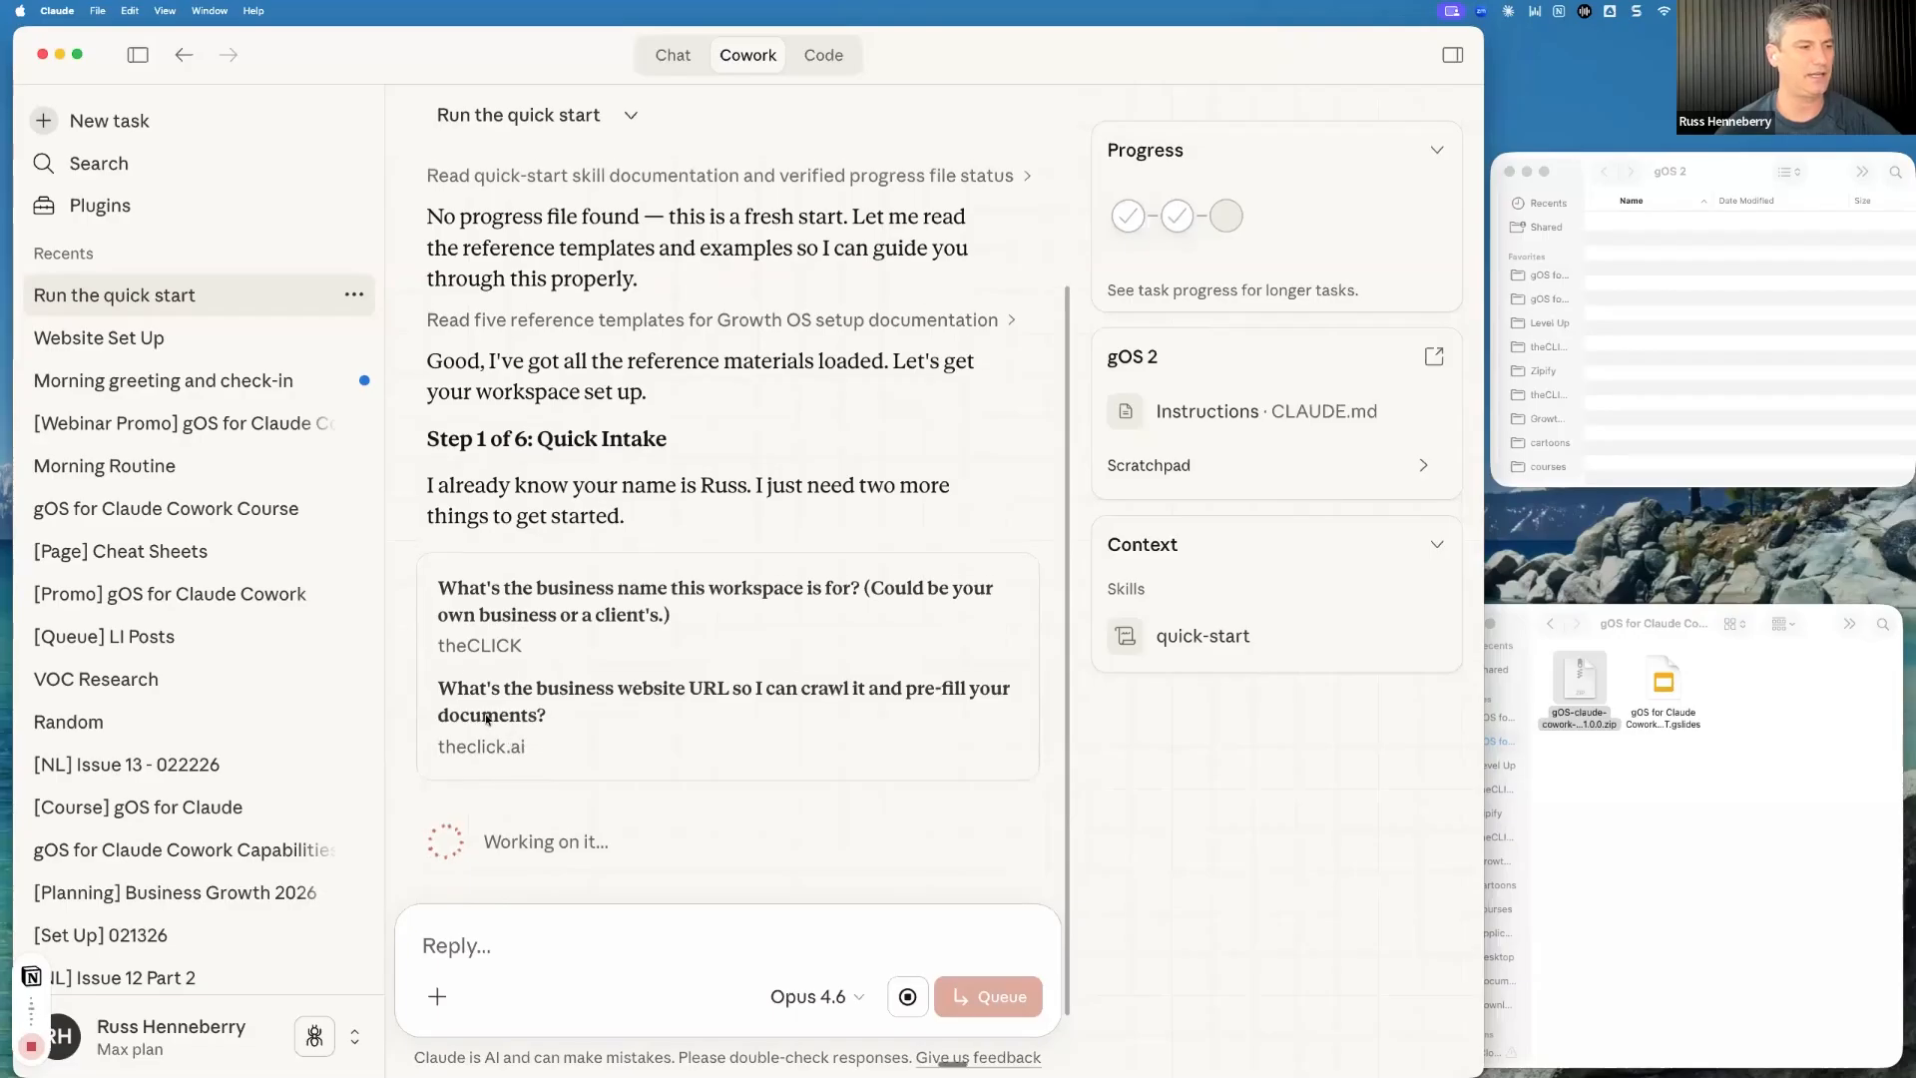
# Follow the task's progress and enlarge the gOS 2 folder window to inspect the scaffolded folders and files
pyautogui.scroll(-2, 559, 671)
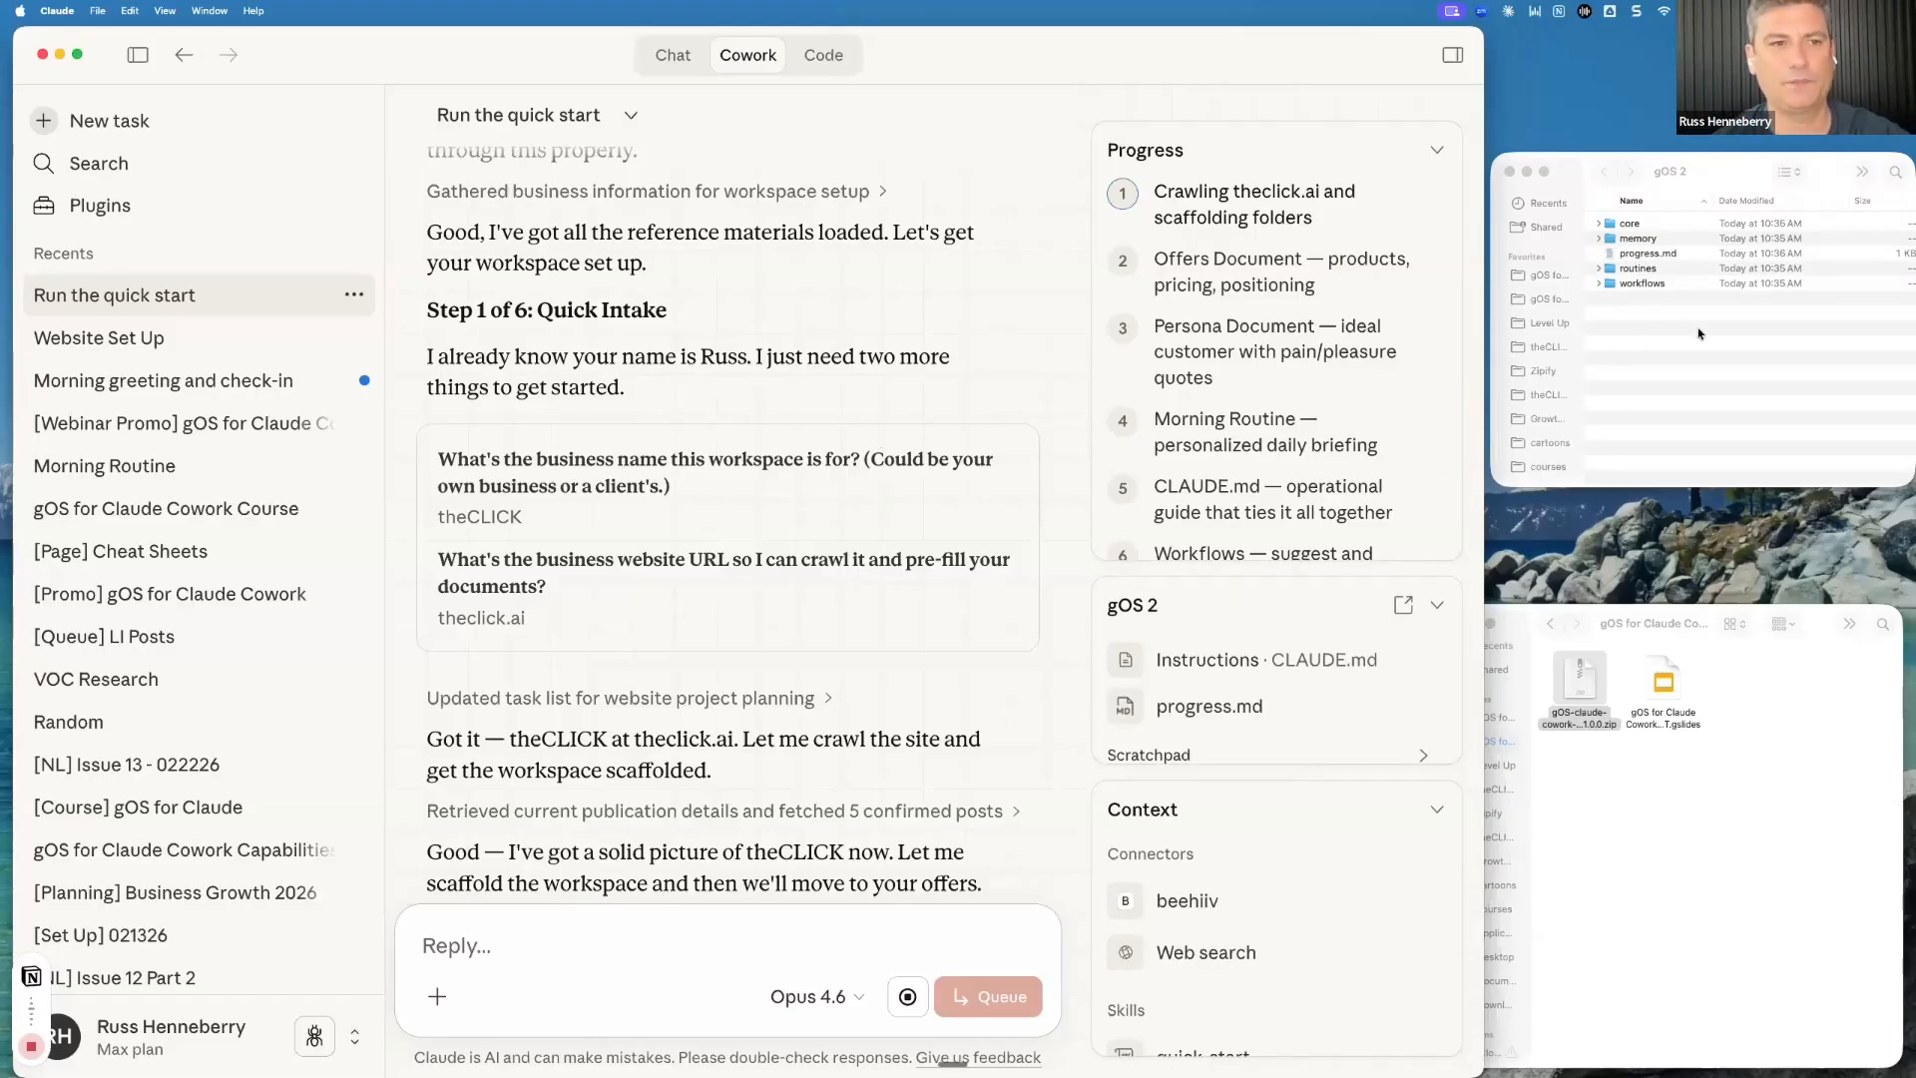
pyautogui.moveTo(1495, 156); pyautogui.dragTo(1277, 117)
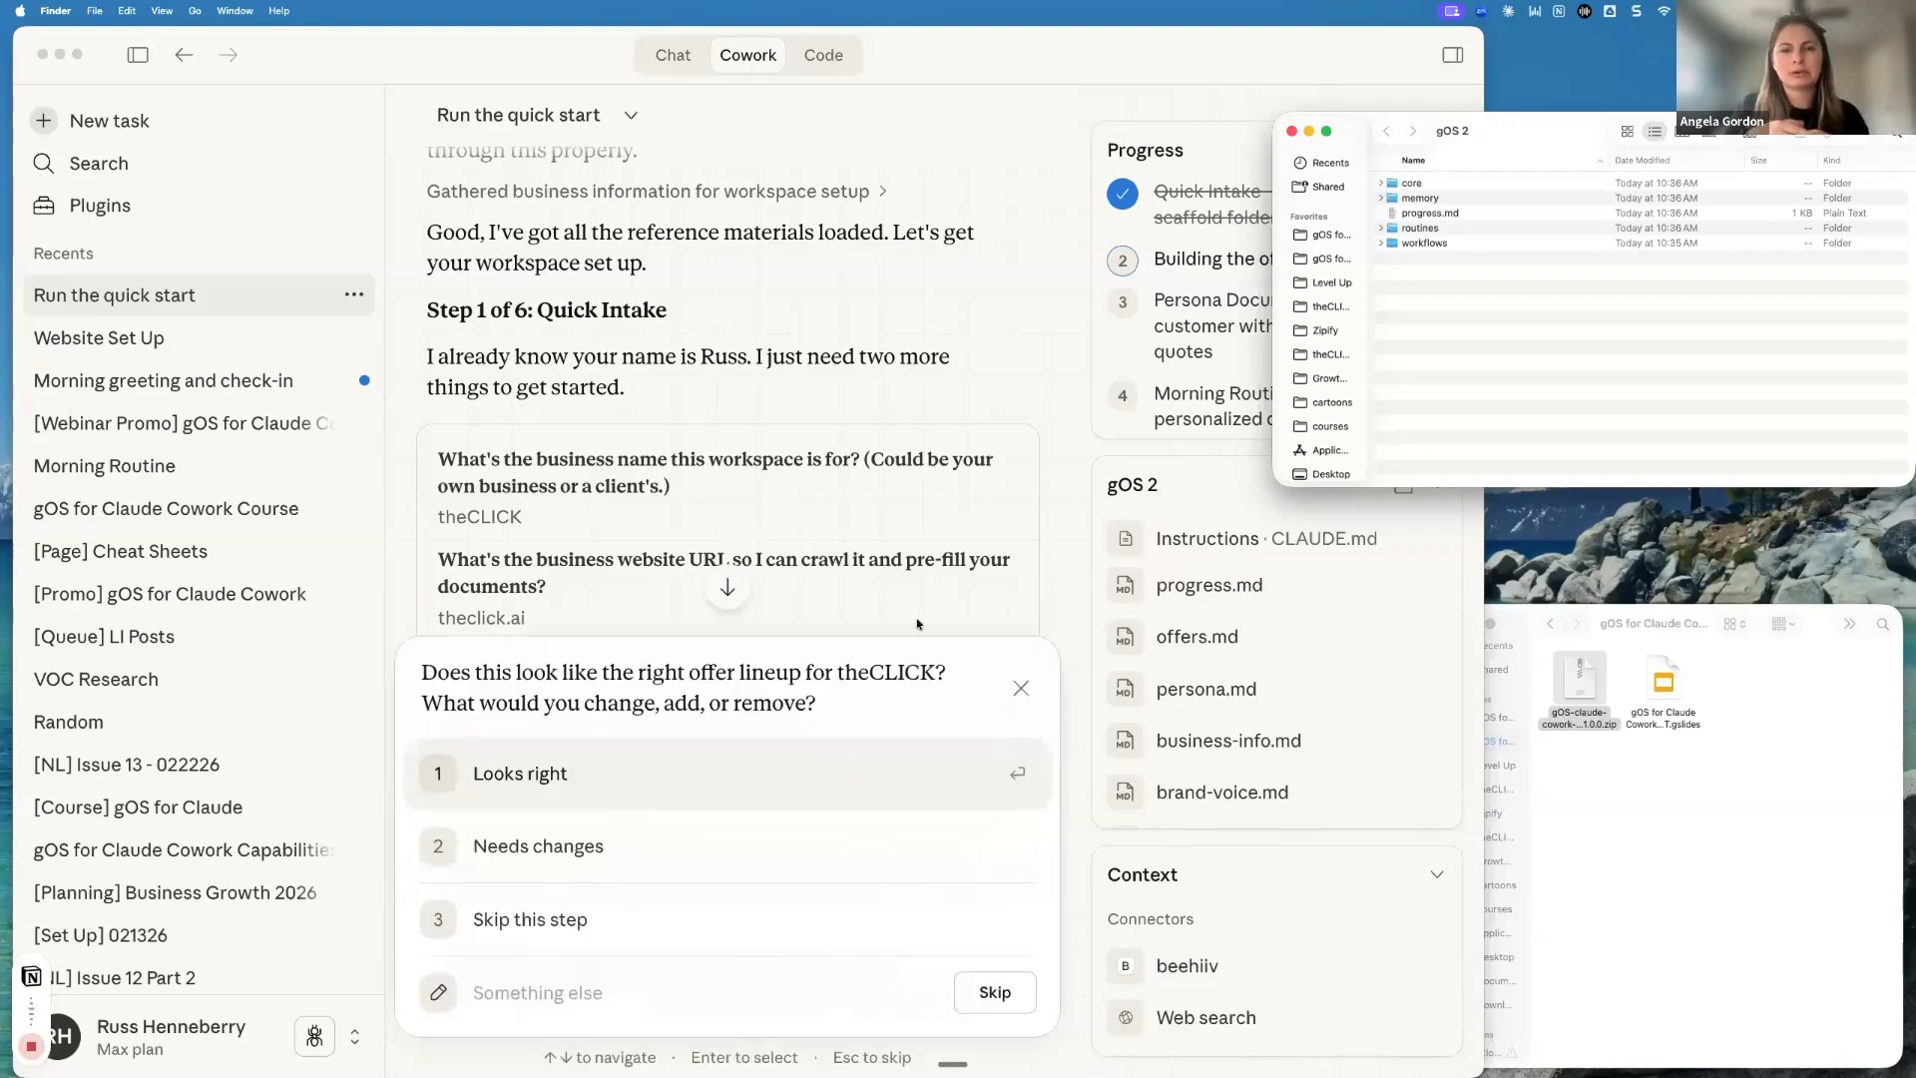
# Review the Step 2 offers summary for theCLICK, highlighting the newsletter tier, the team training tier and the live training series note
pyautogui.scroll(-2, 816, 702)
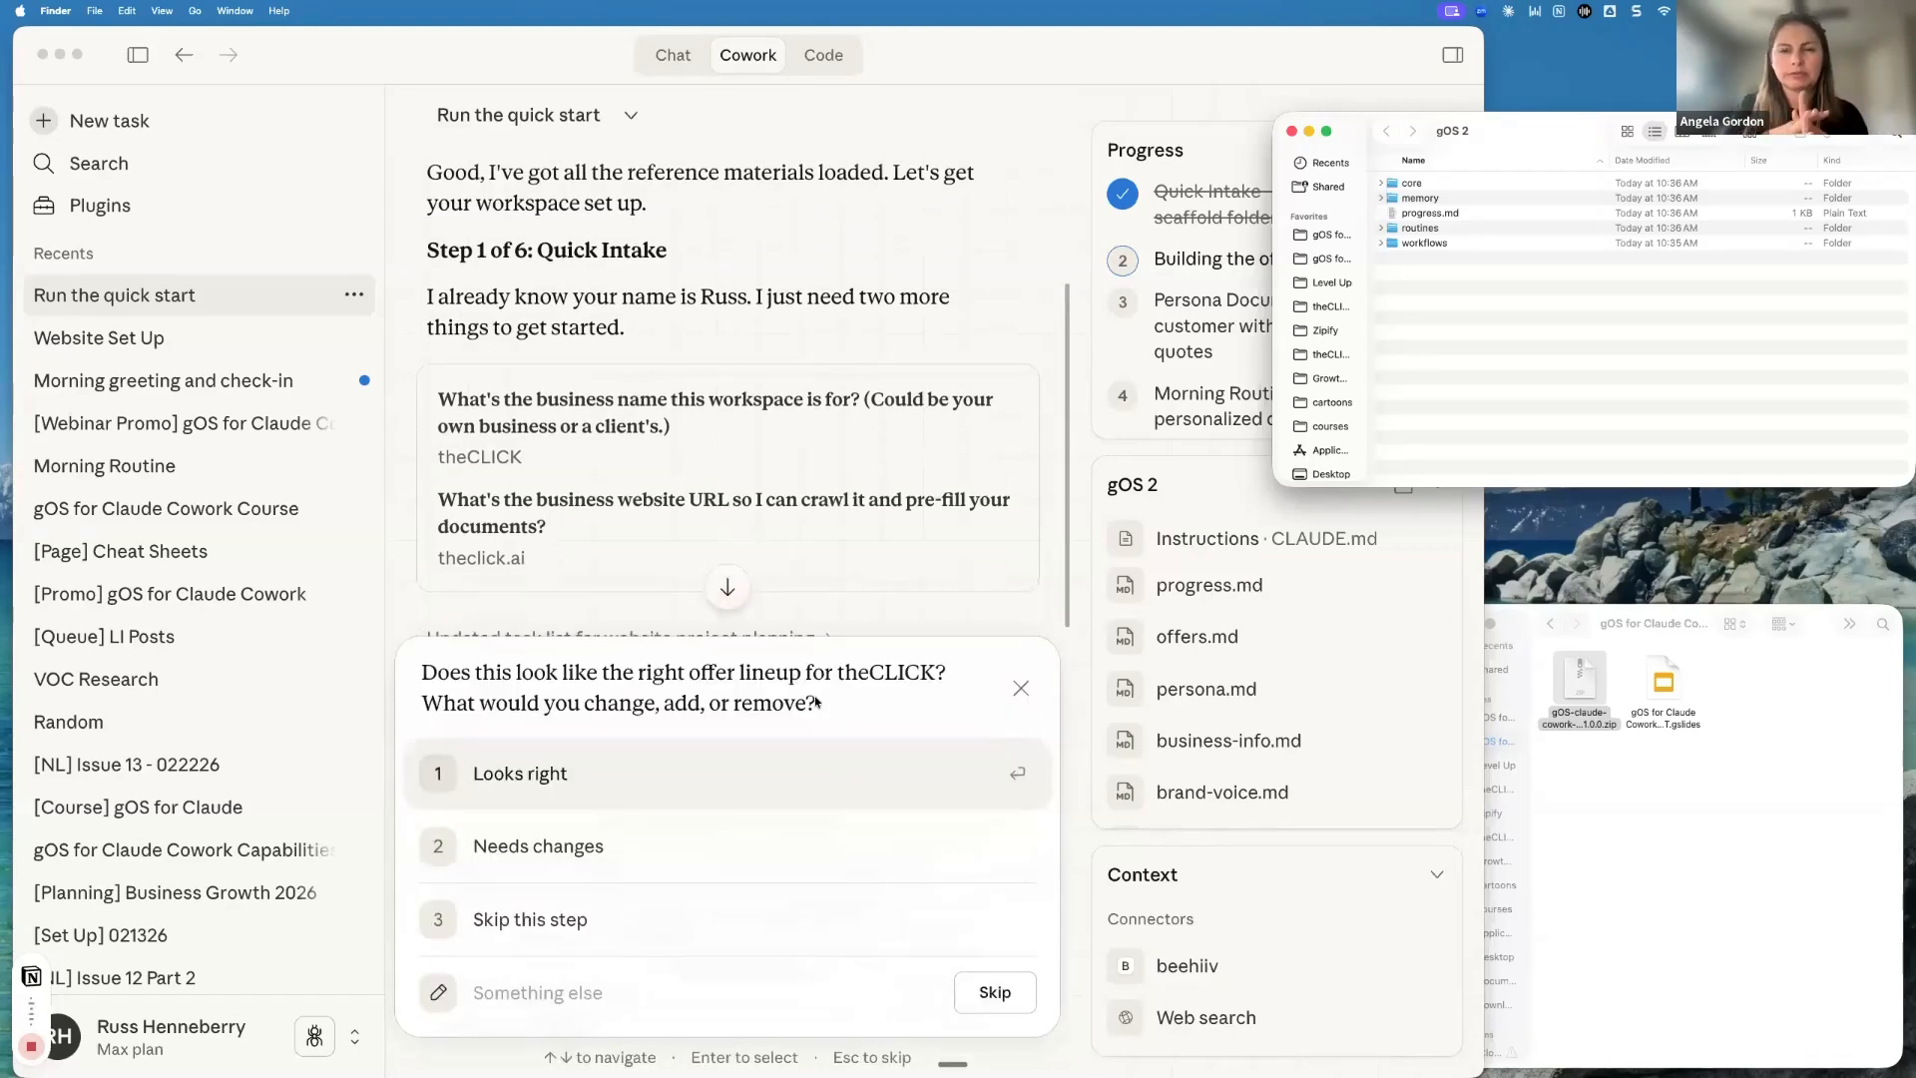
pyautogui.scroll(-10, 798, 537)
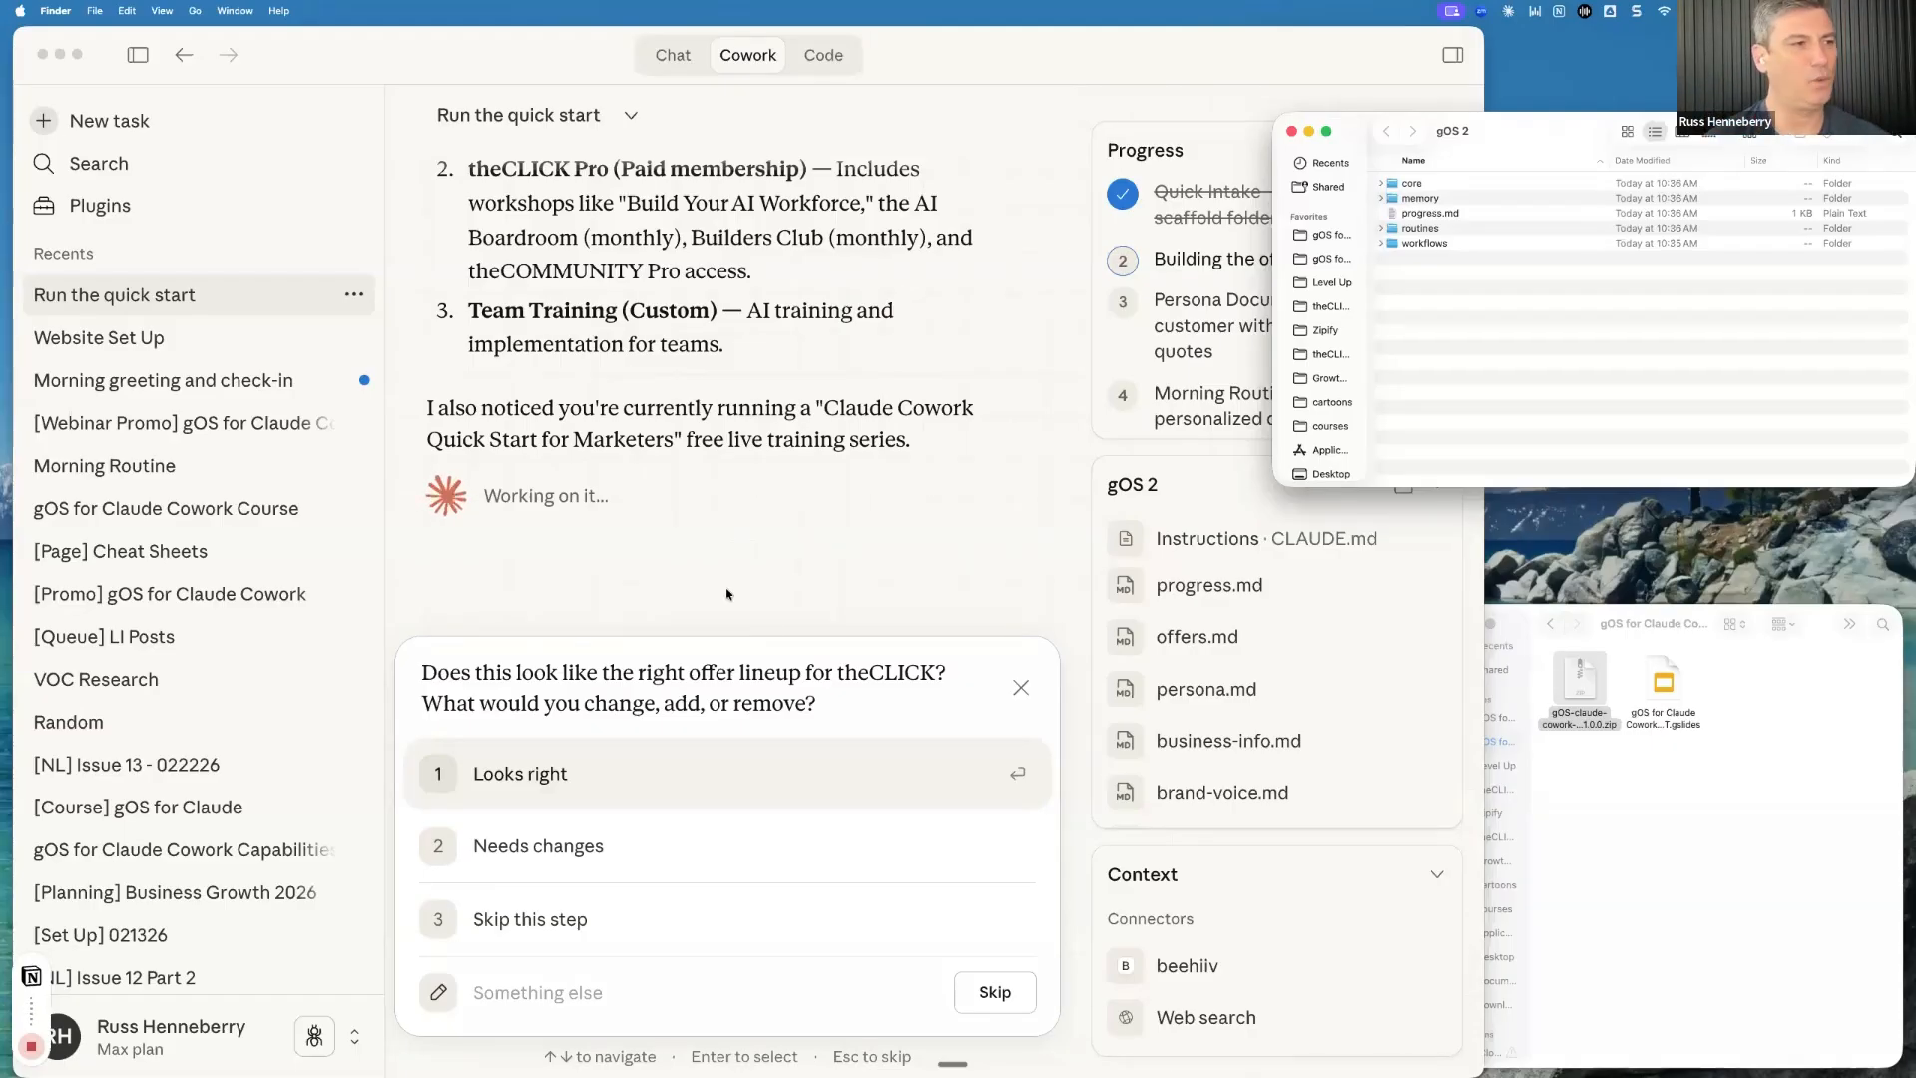
pyautogui.click(733, 543)
pyautogui.scroll(5, 565, 345)
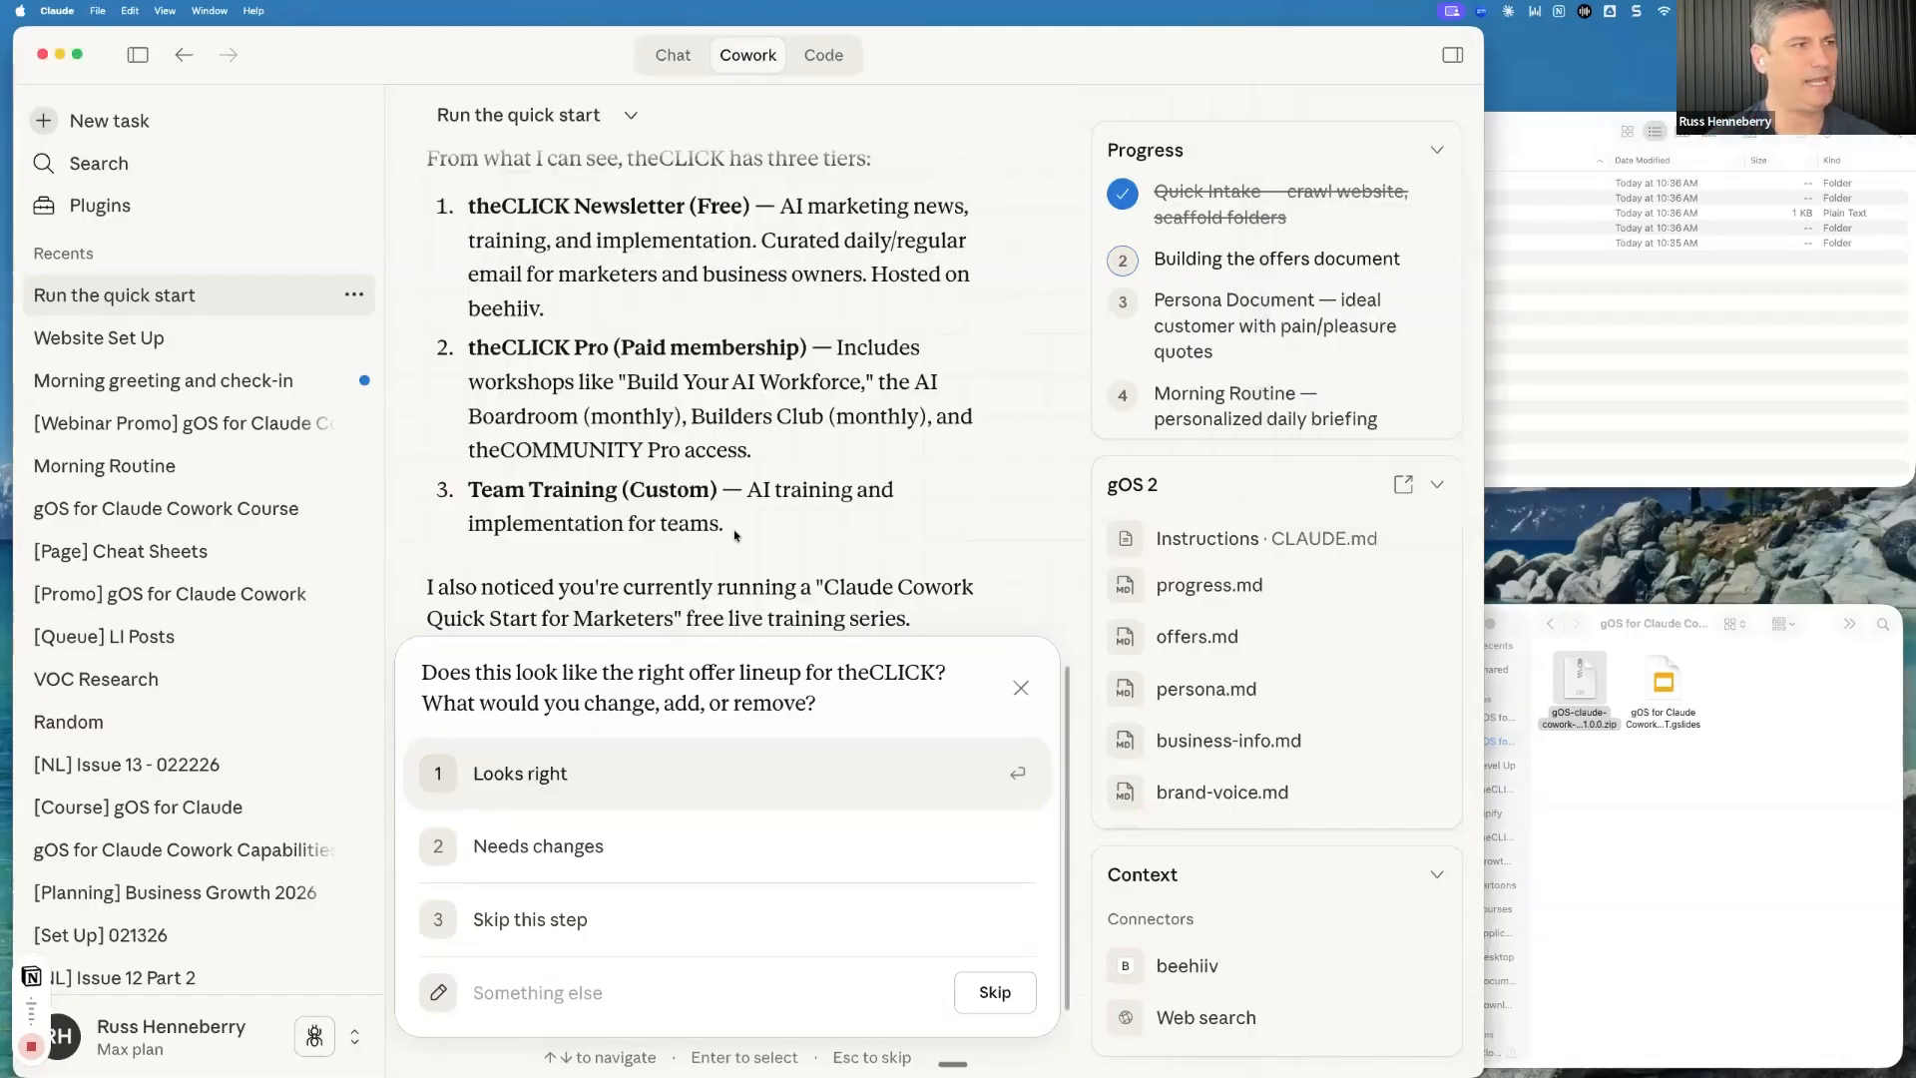
pyautogui.moveTo(539, 332); pyautogui.dragTo(664, 331)
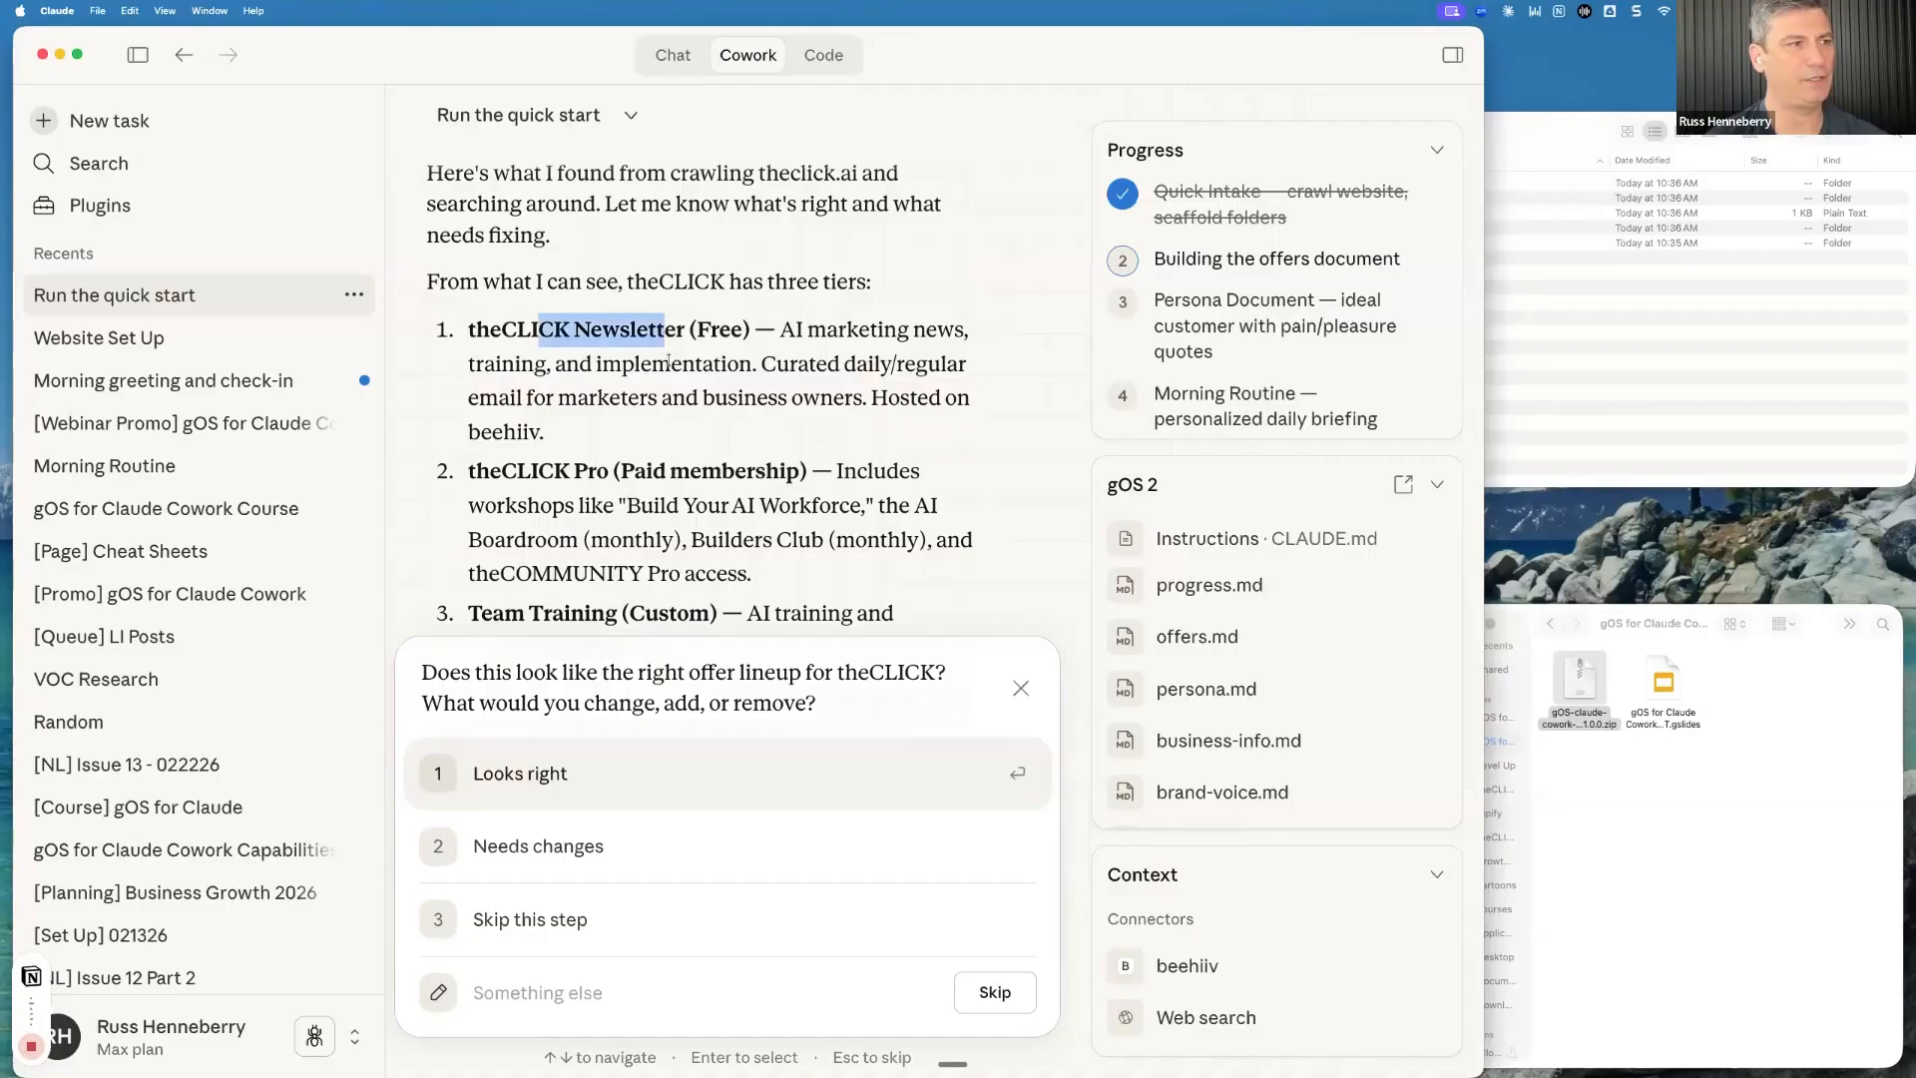
pyautogui.scroll(-2, 663, 334)
pyautogui.click(800, 373)
pyautogui.scroll(-3, 789, 377)
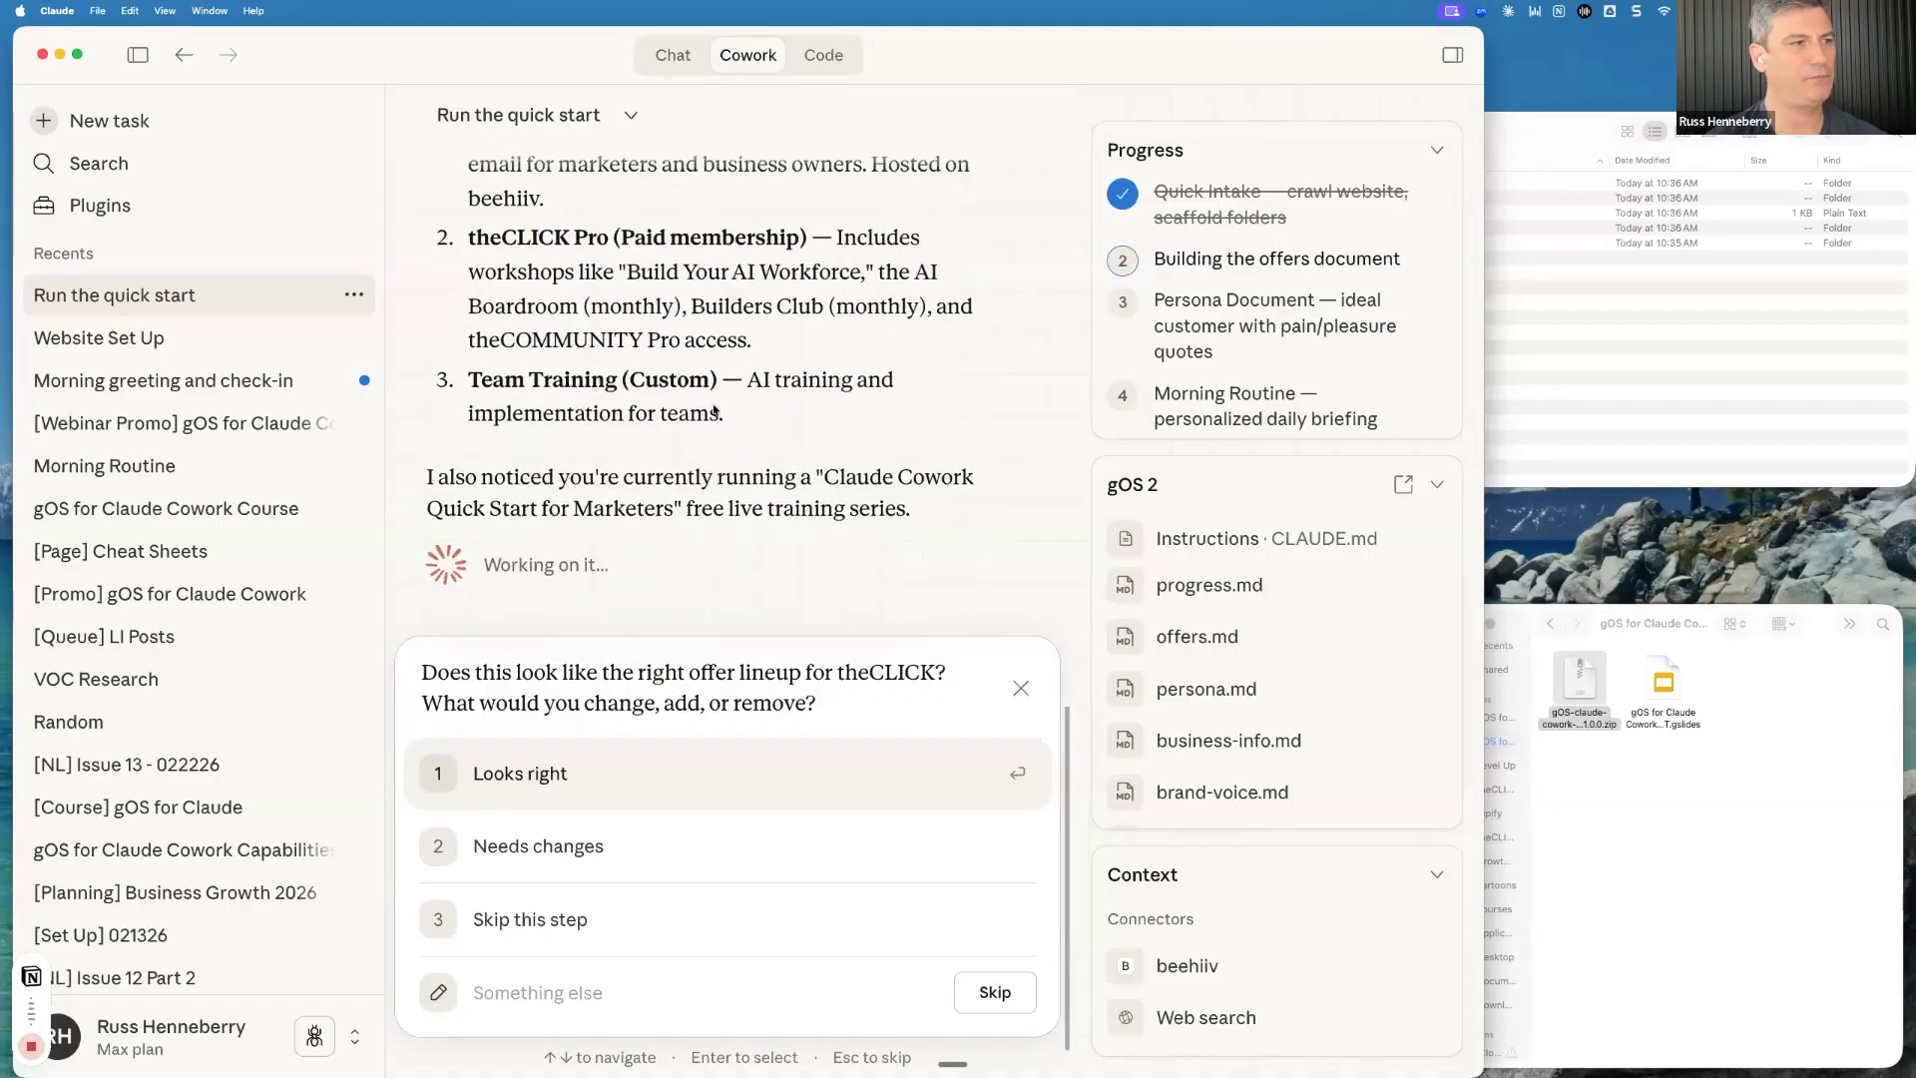
pyautogui.moveTo(504, 382); pyautogui.dragTo(761, 414)
pyautogui.scroll(-1, 762, 417)
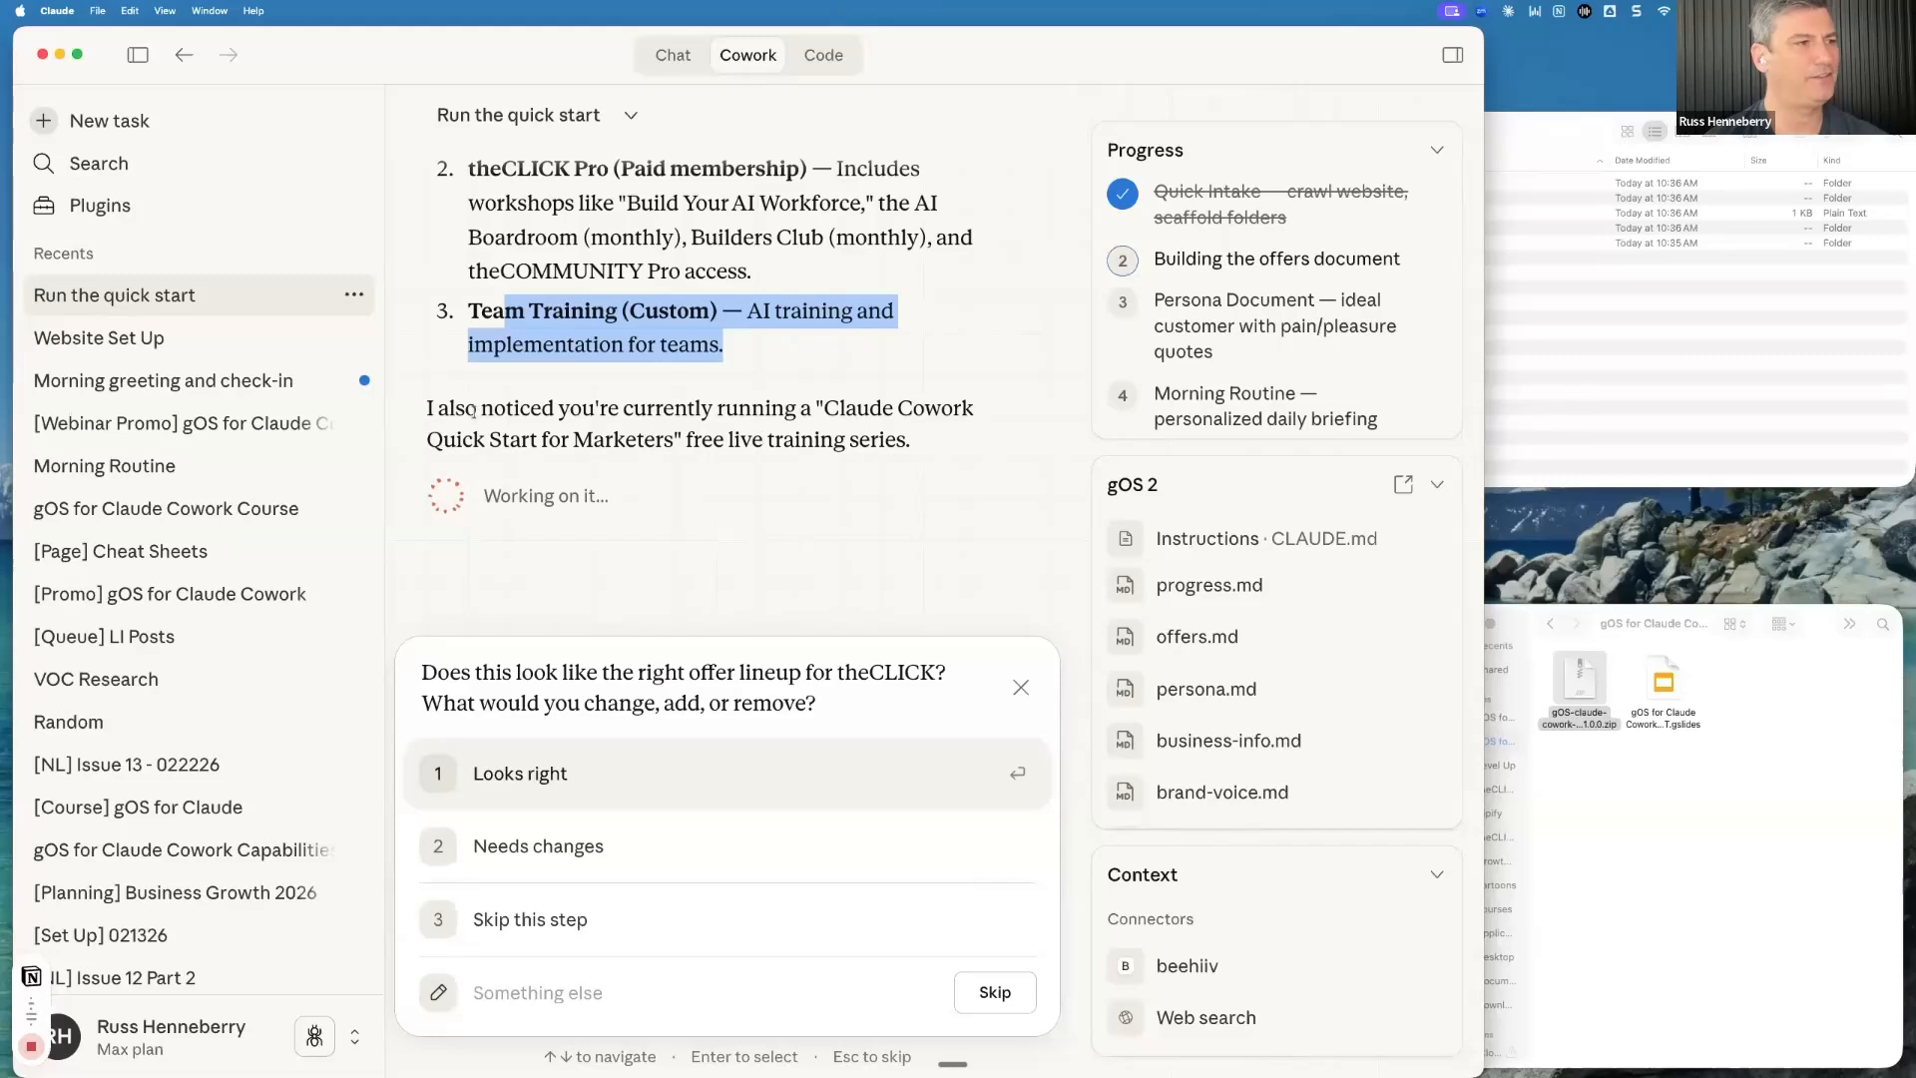
pyautogui.moveTo(442, 408); pyautogui.dragTo(928, 449)
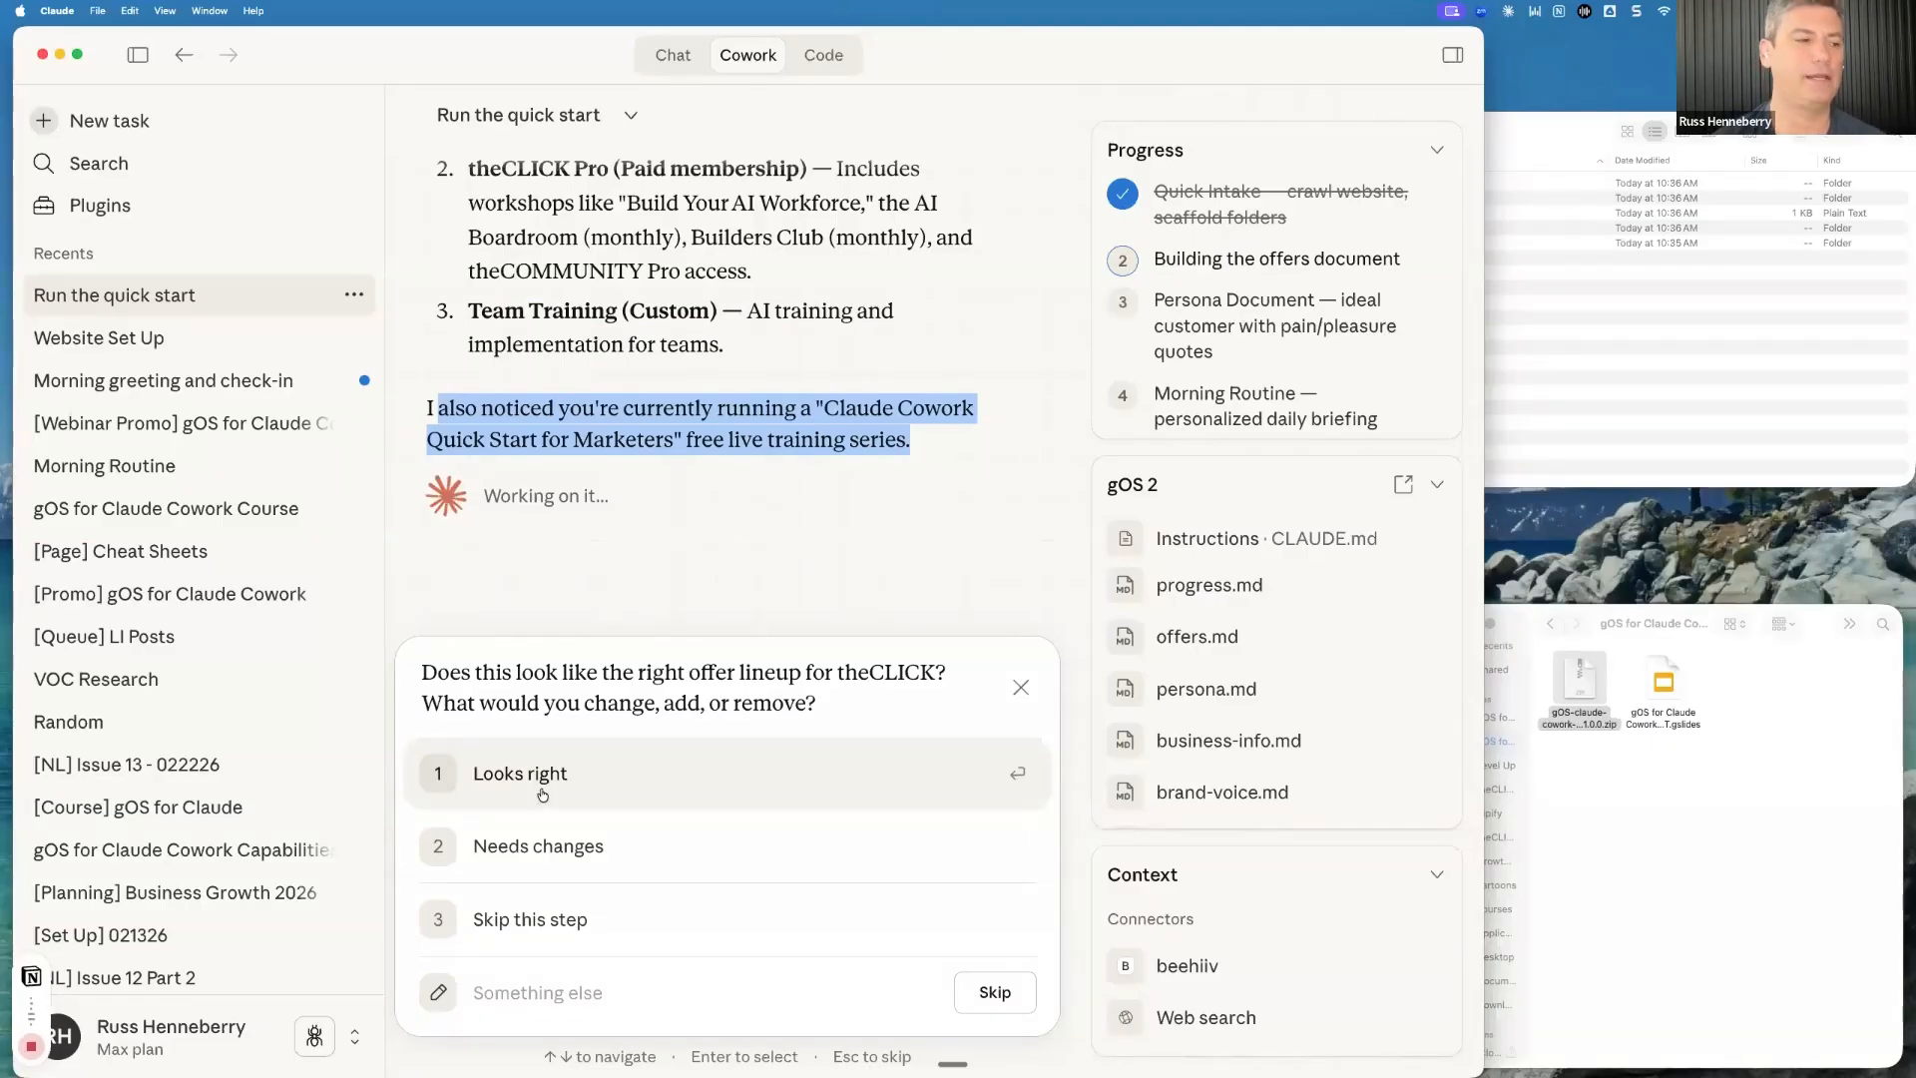
pyautogui.scroll(5, 593, 489)
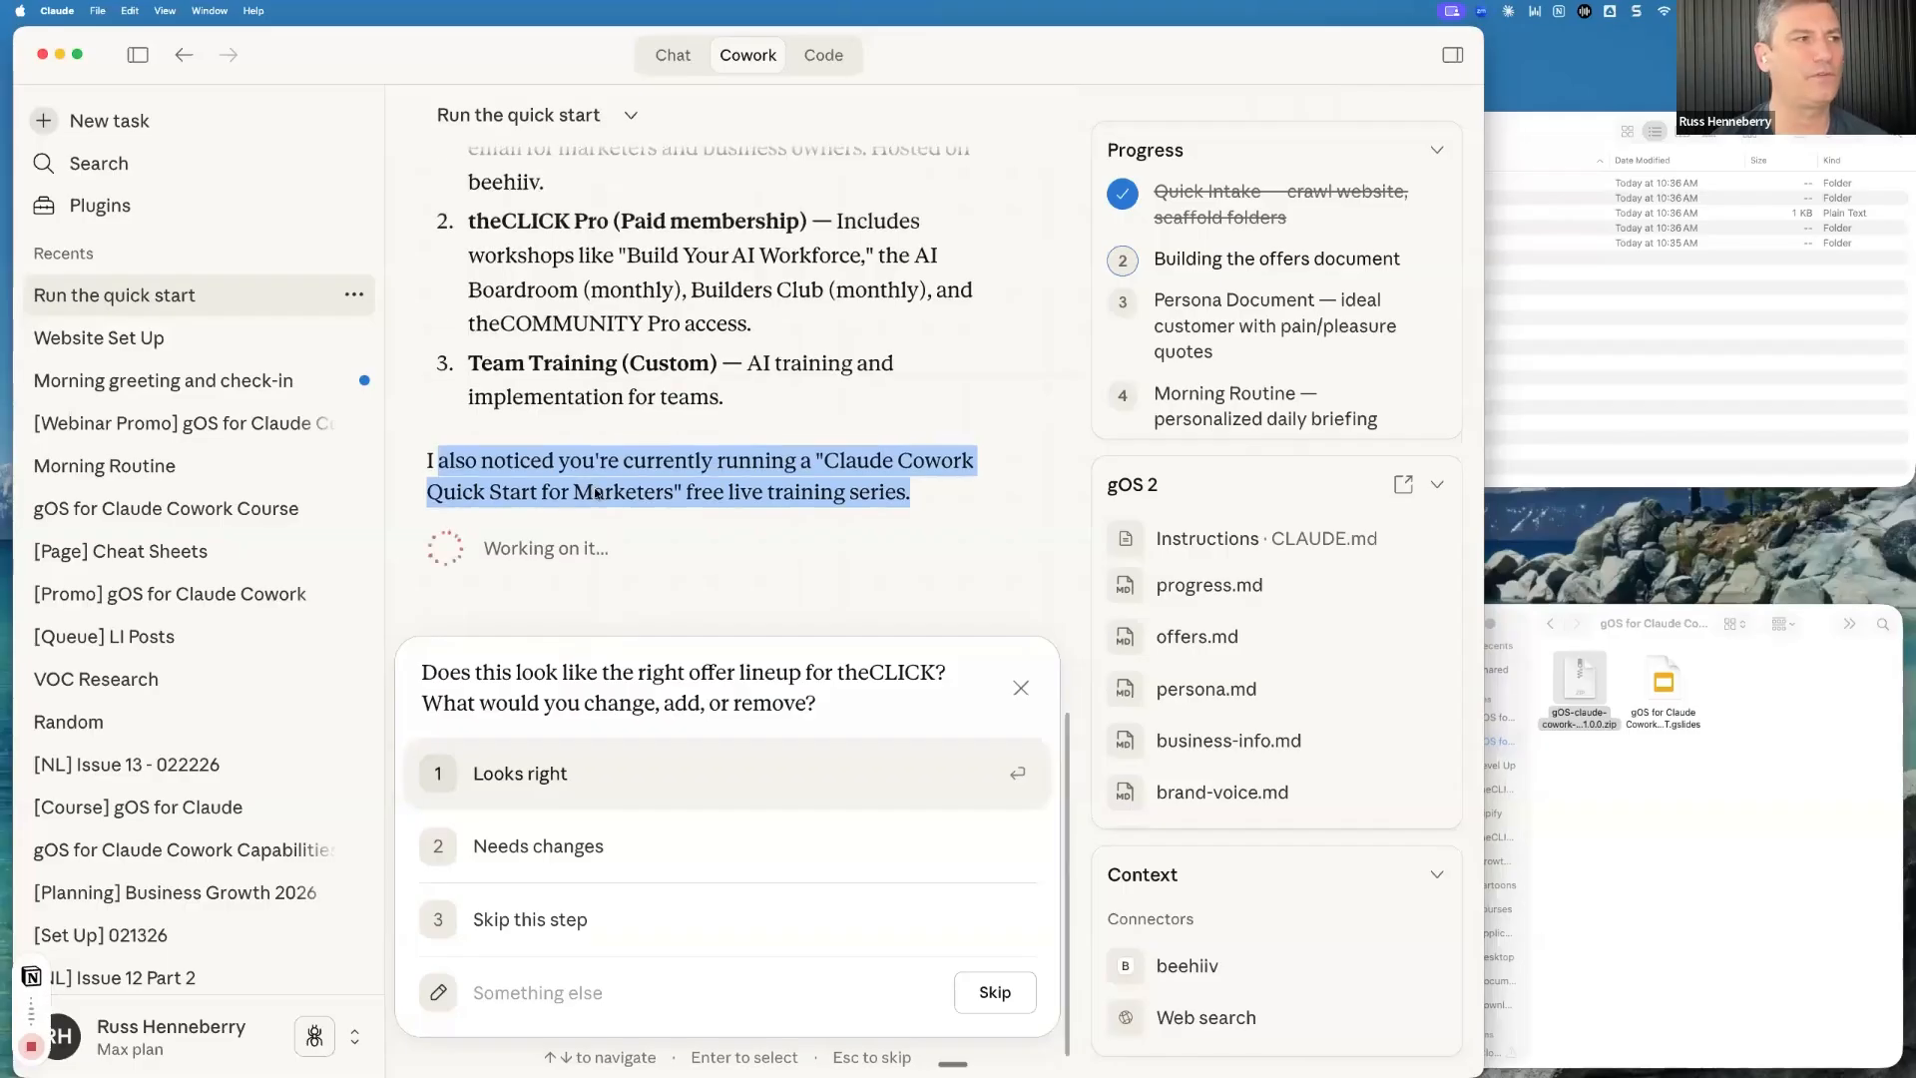
pyautogui.scroll(2, 594, 488)
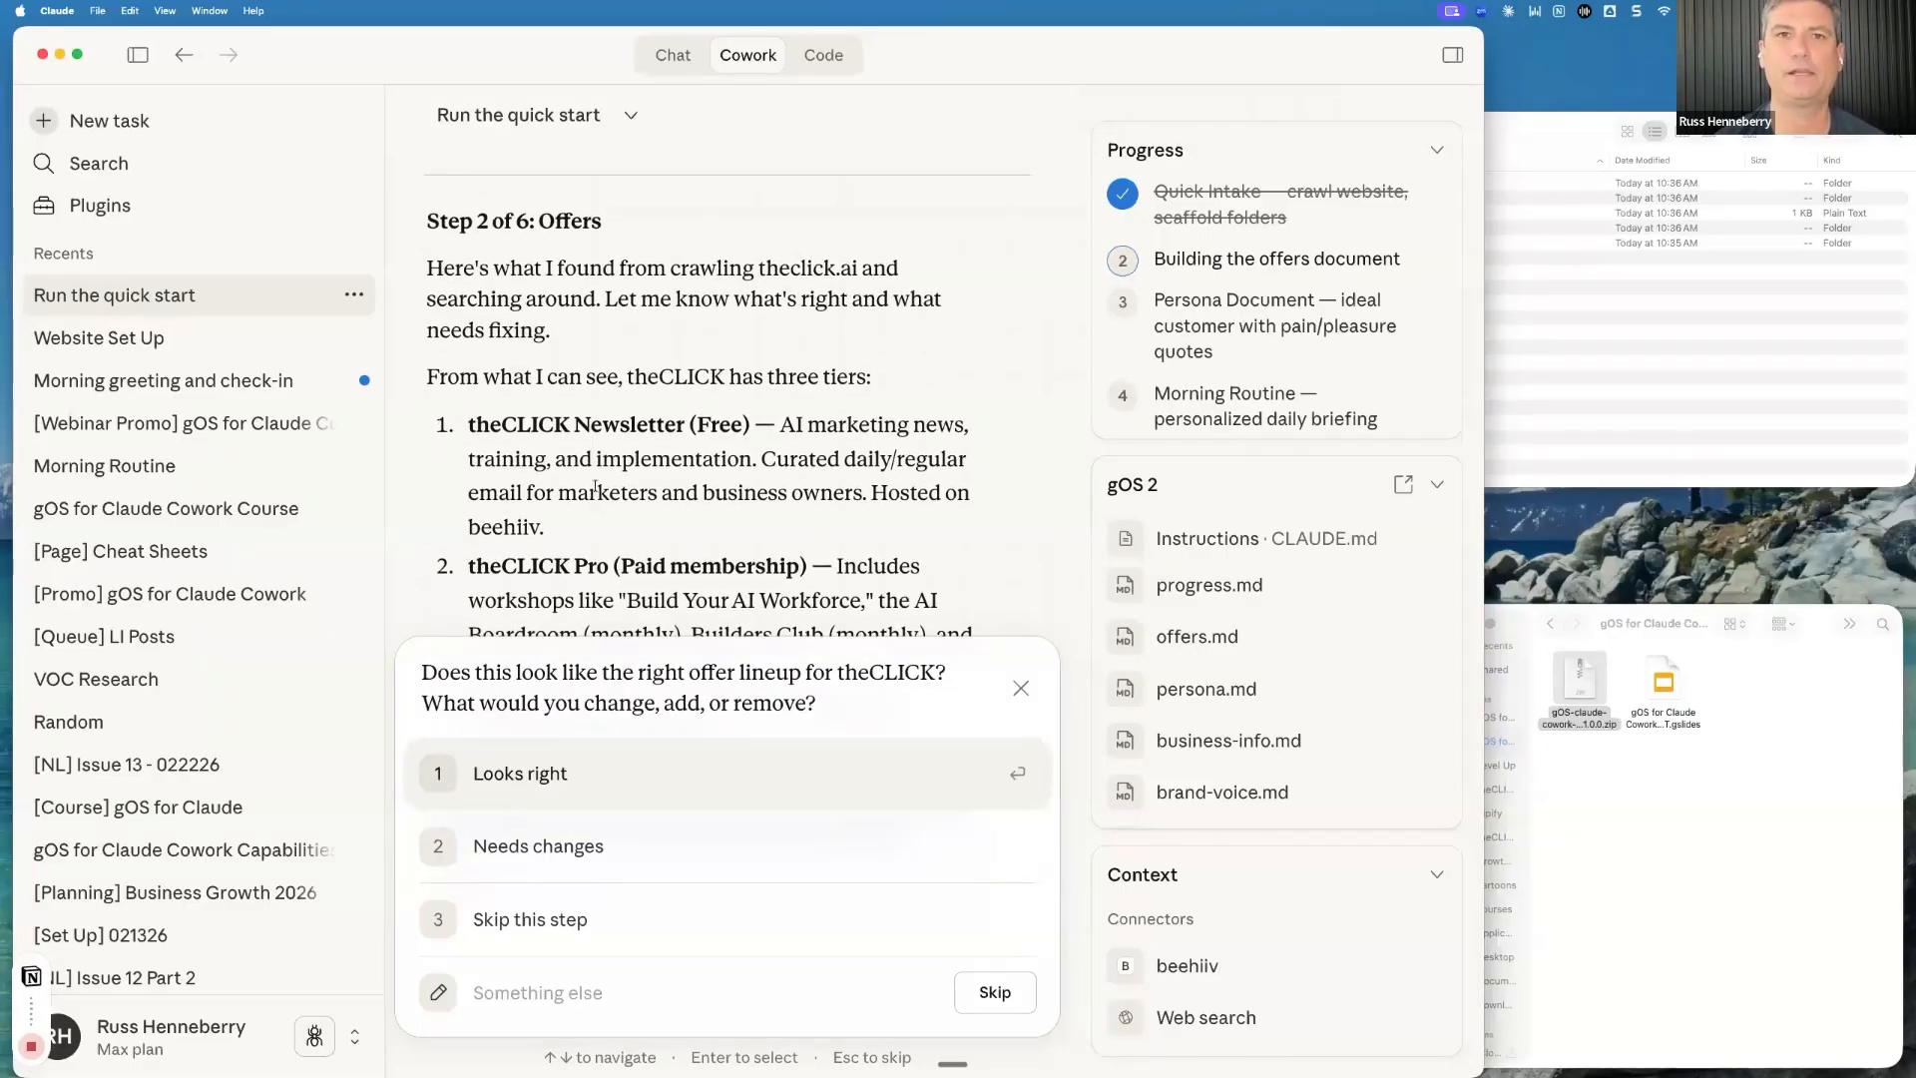
# Reread the Step 2 offers section, highlighting its introduction and reviewing the three tiers and the live training note
pyautogui.scroll(3, 473, 266)
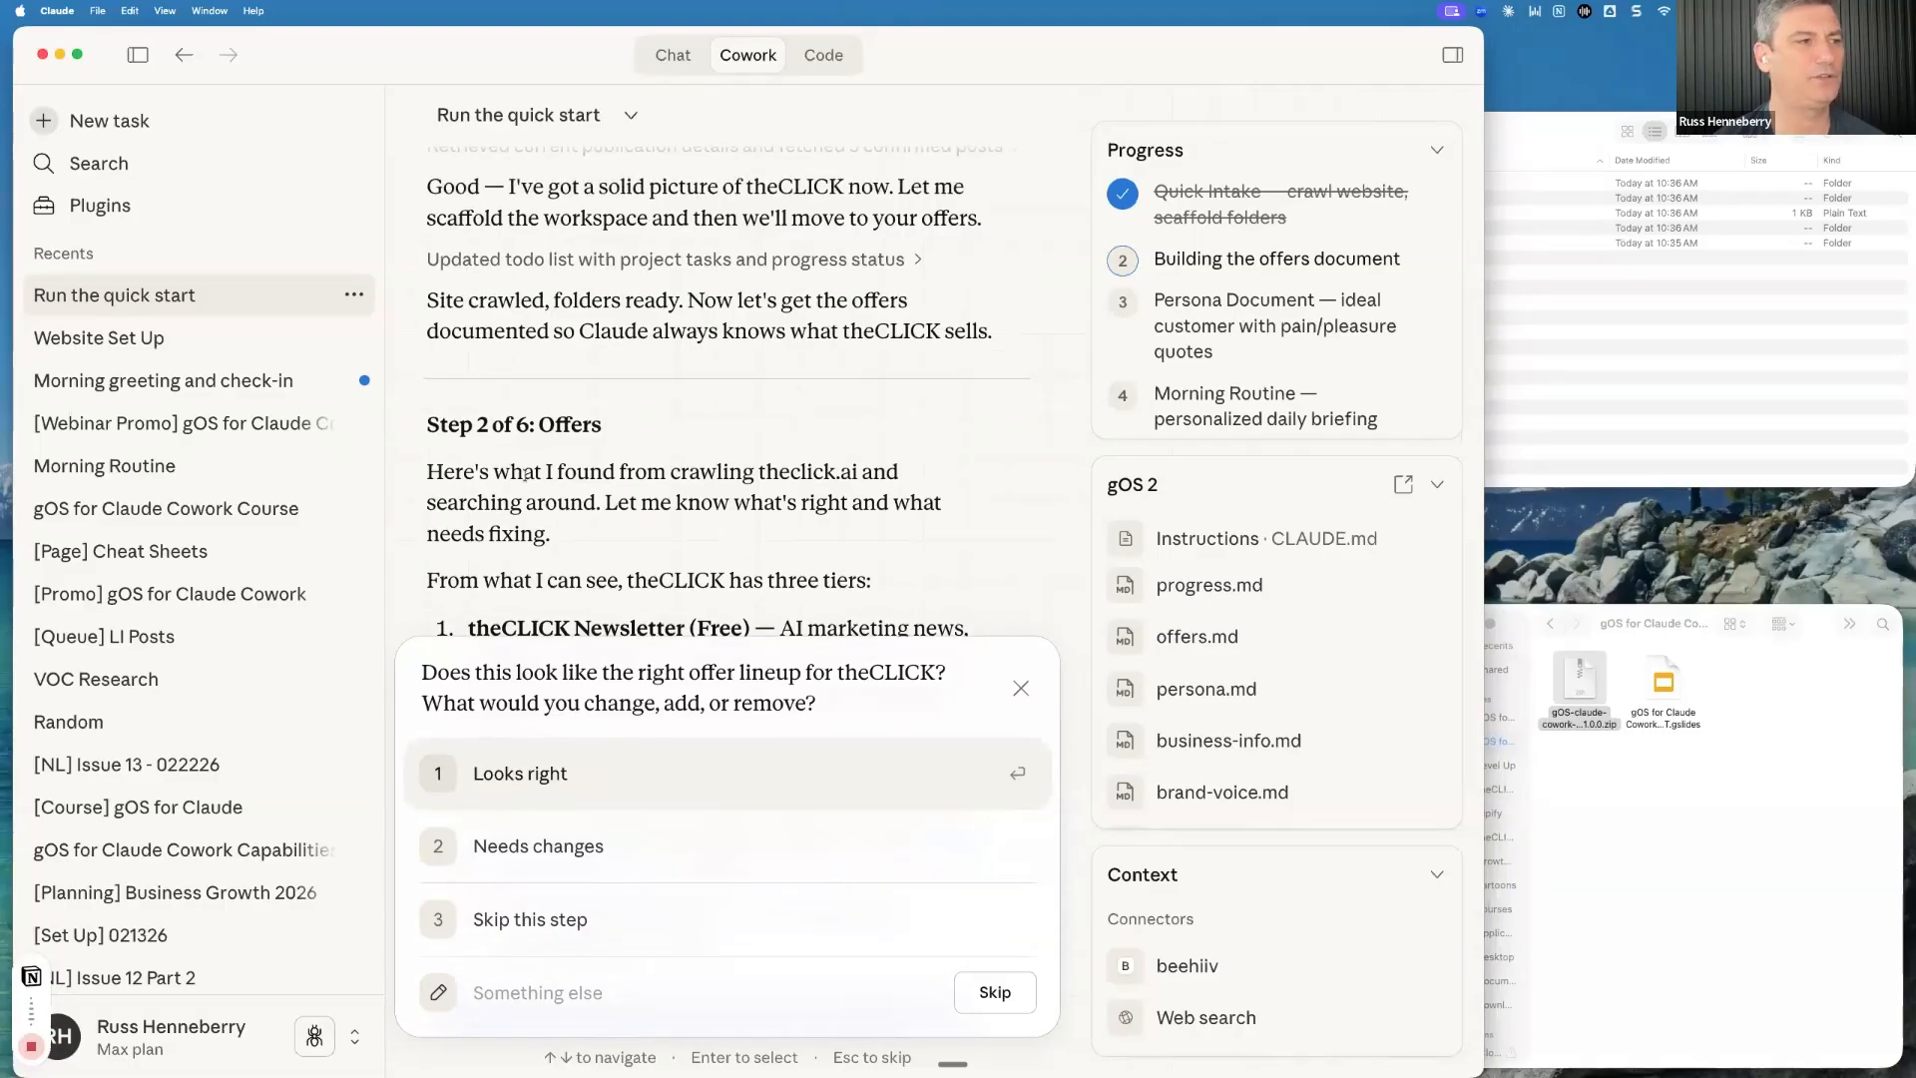
pyautogui.moveTo(479, 472); pyautogui.dragTo(662, 533)
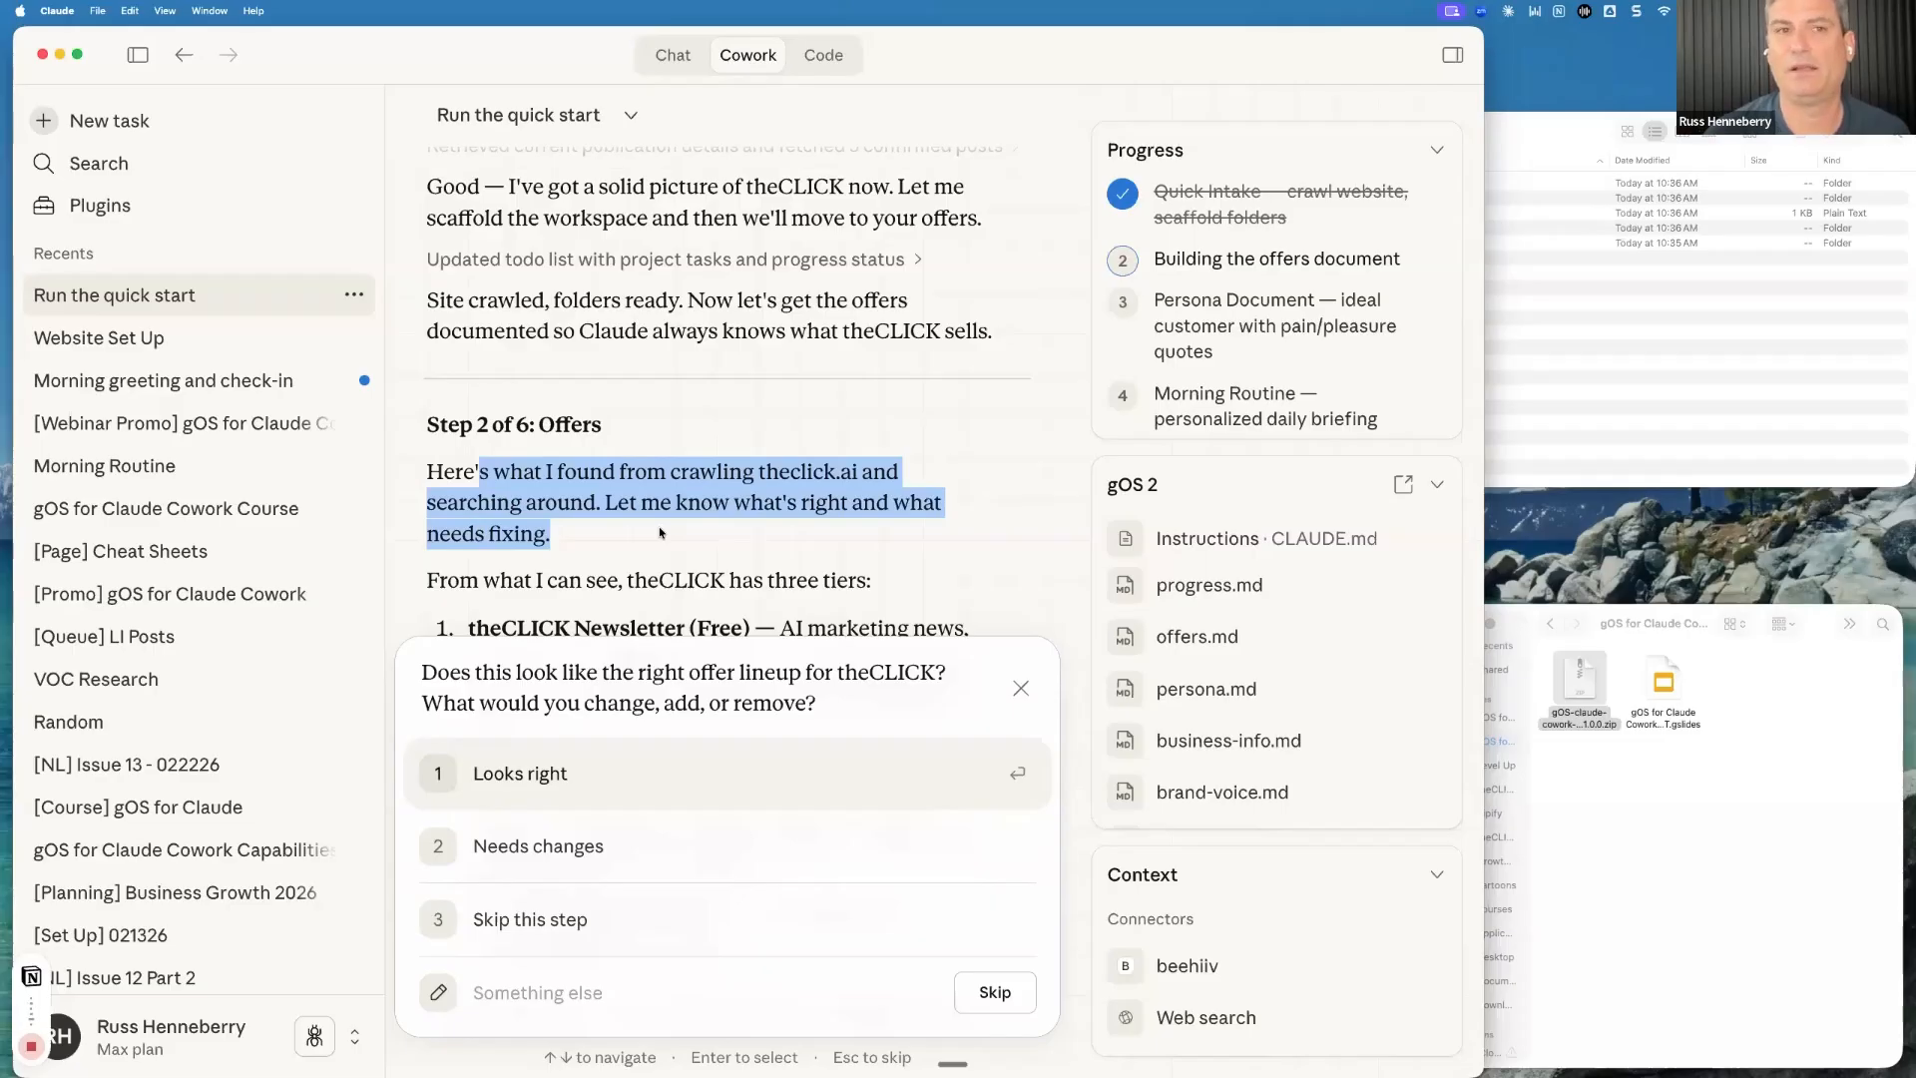
pyautogui.scroll(-10, 612, 639)
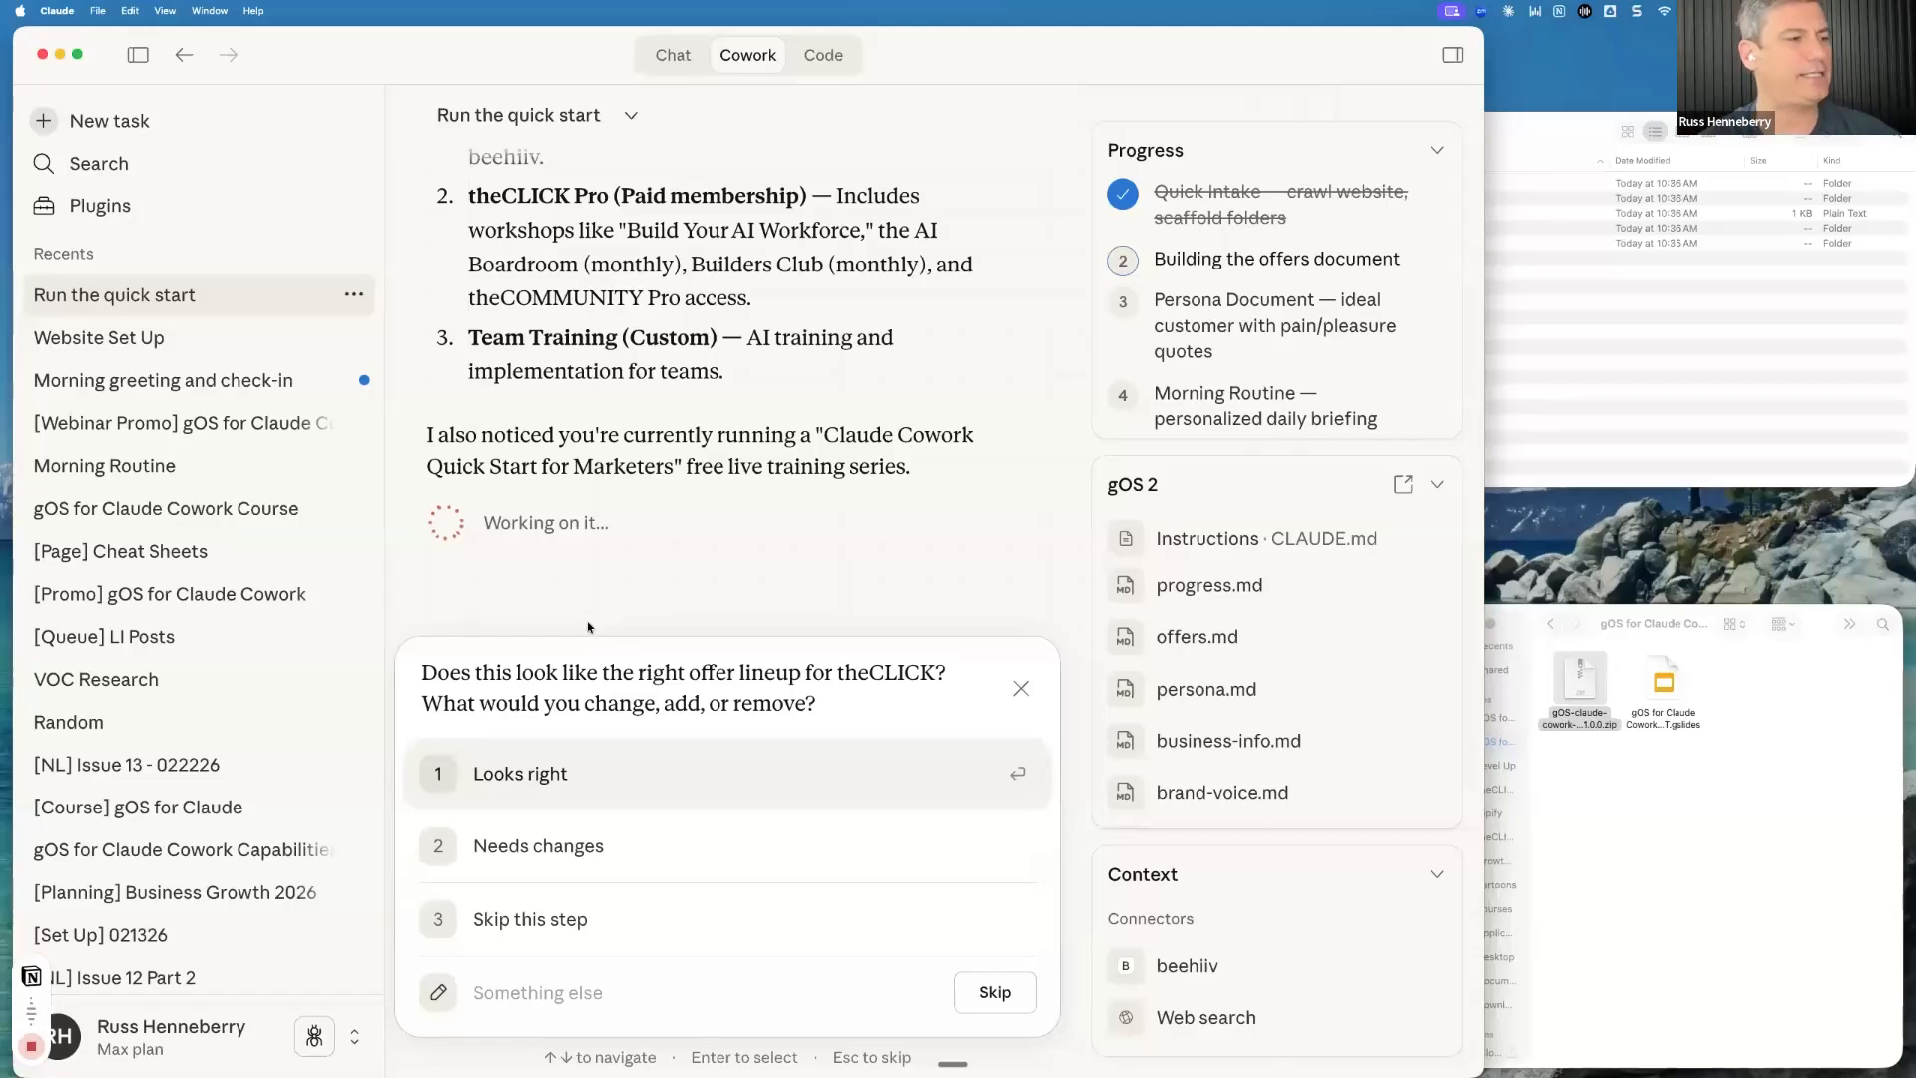
pyautogui.scroll(5, 594, 560)
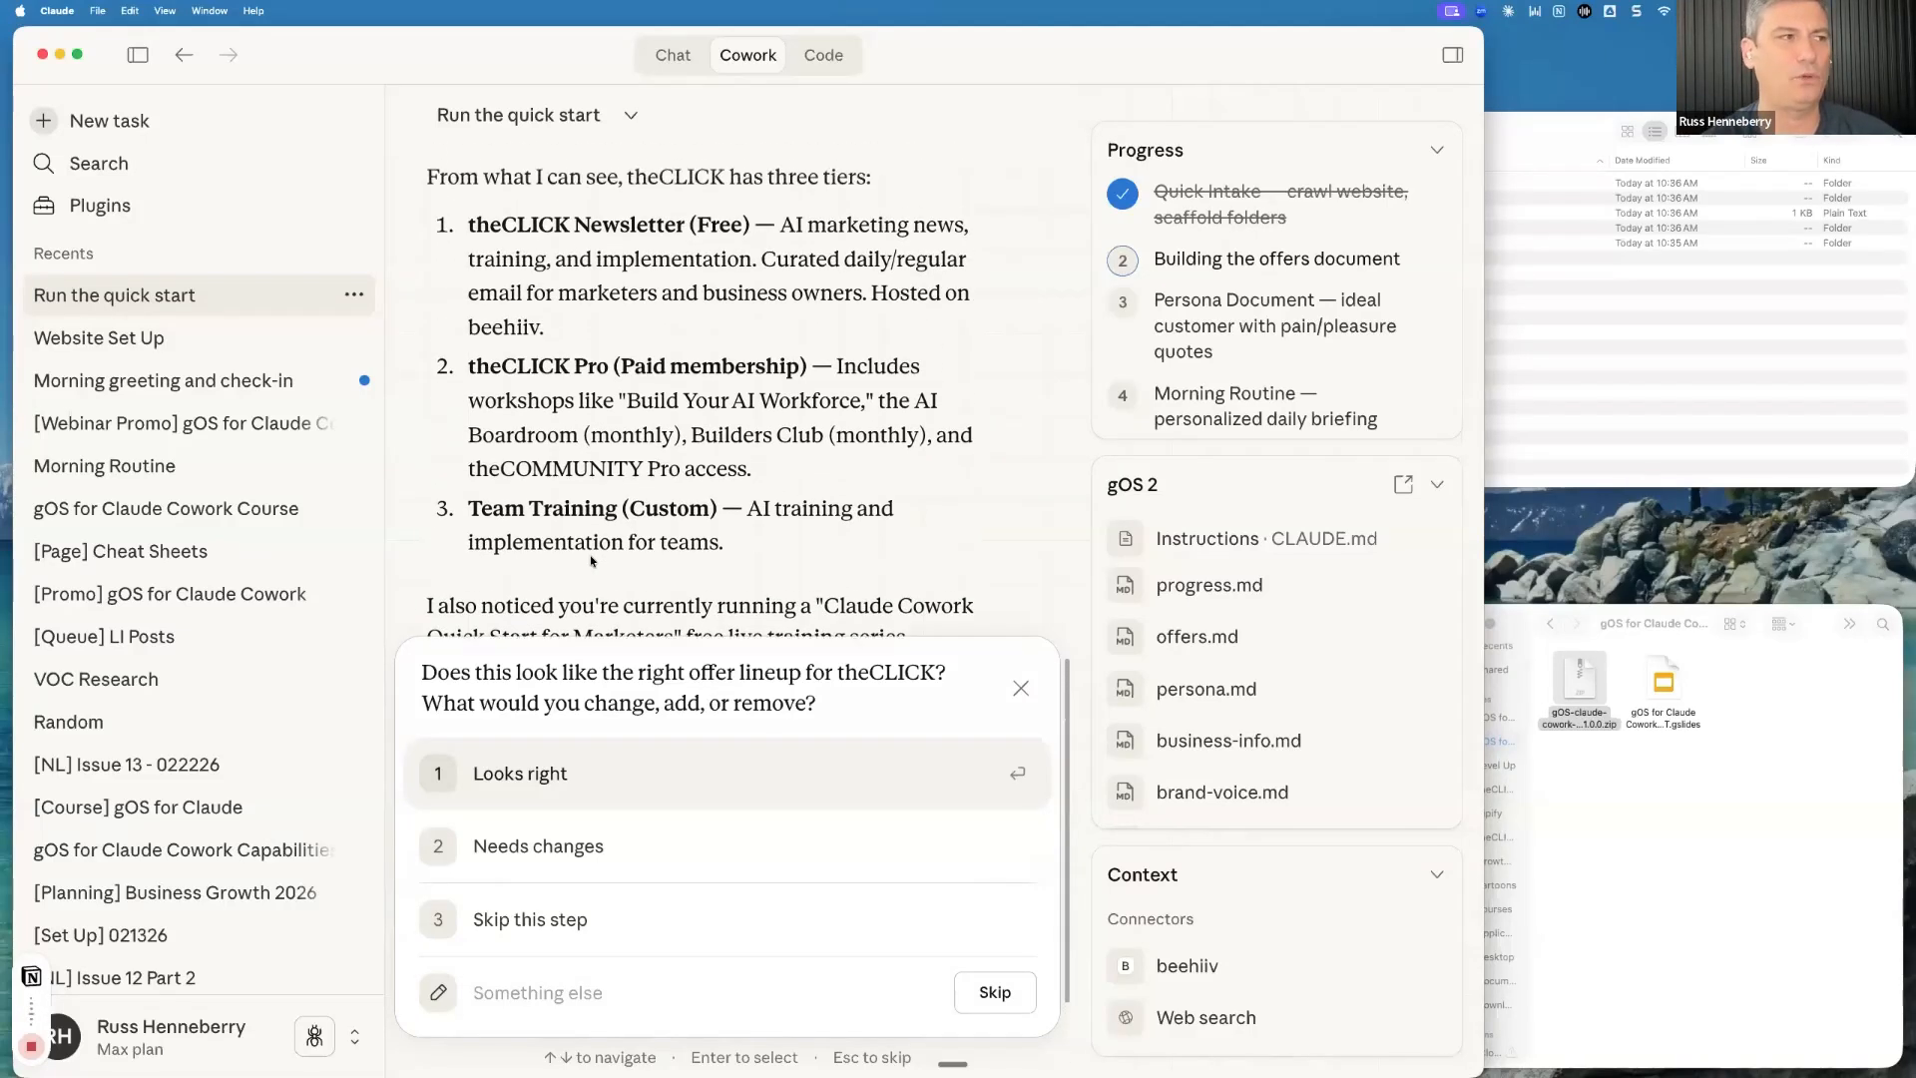
pyautogui.scroll(-5, 591, 557)
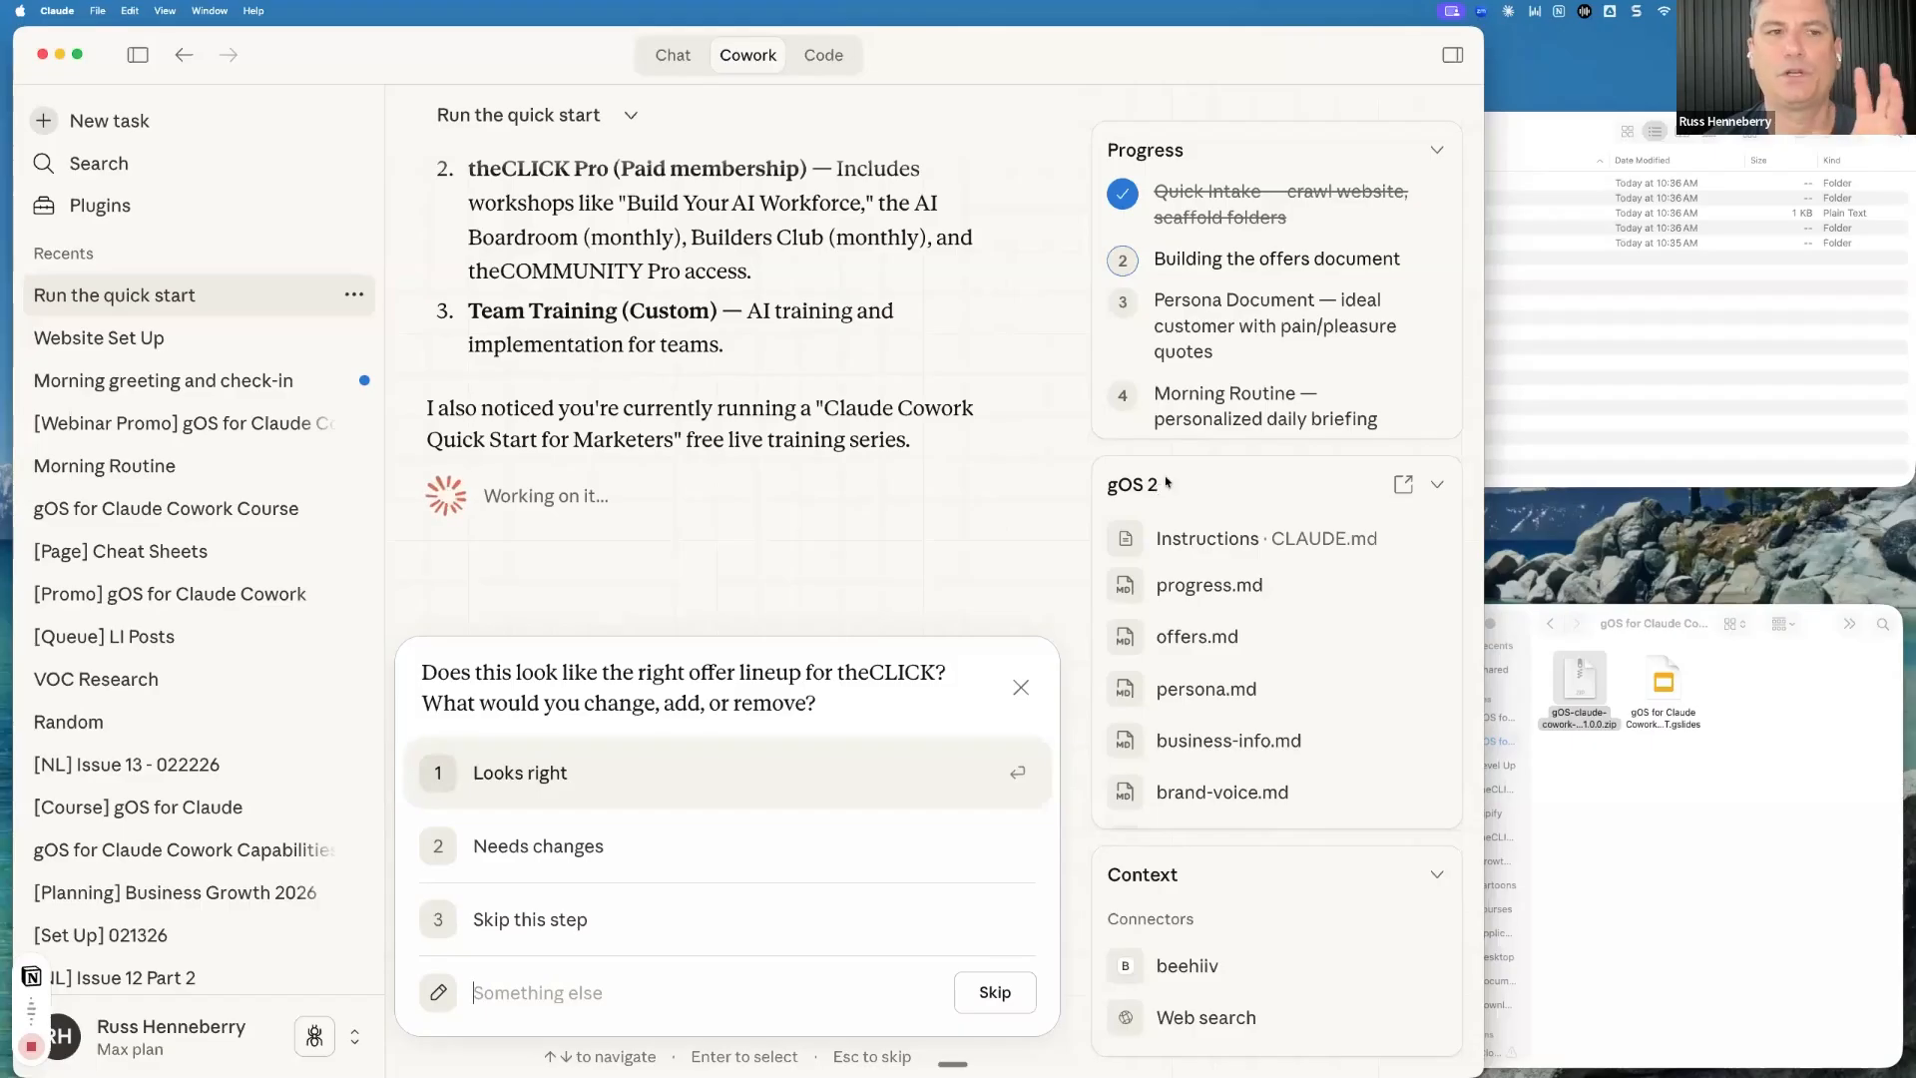
# Expand the core folder in the gOS 2 Finder window and point out the persona.md and offers.md files
pyautogui.click(1535, 149)
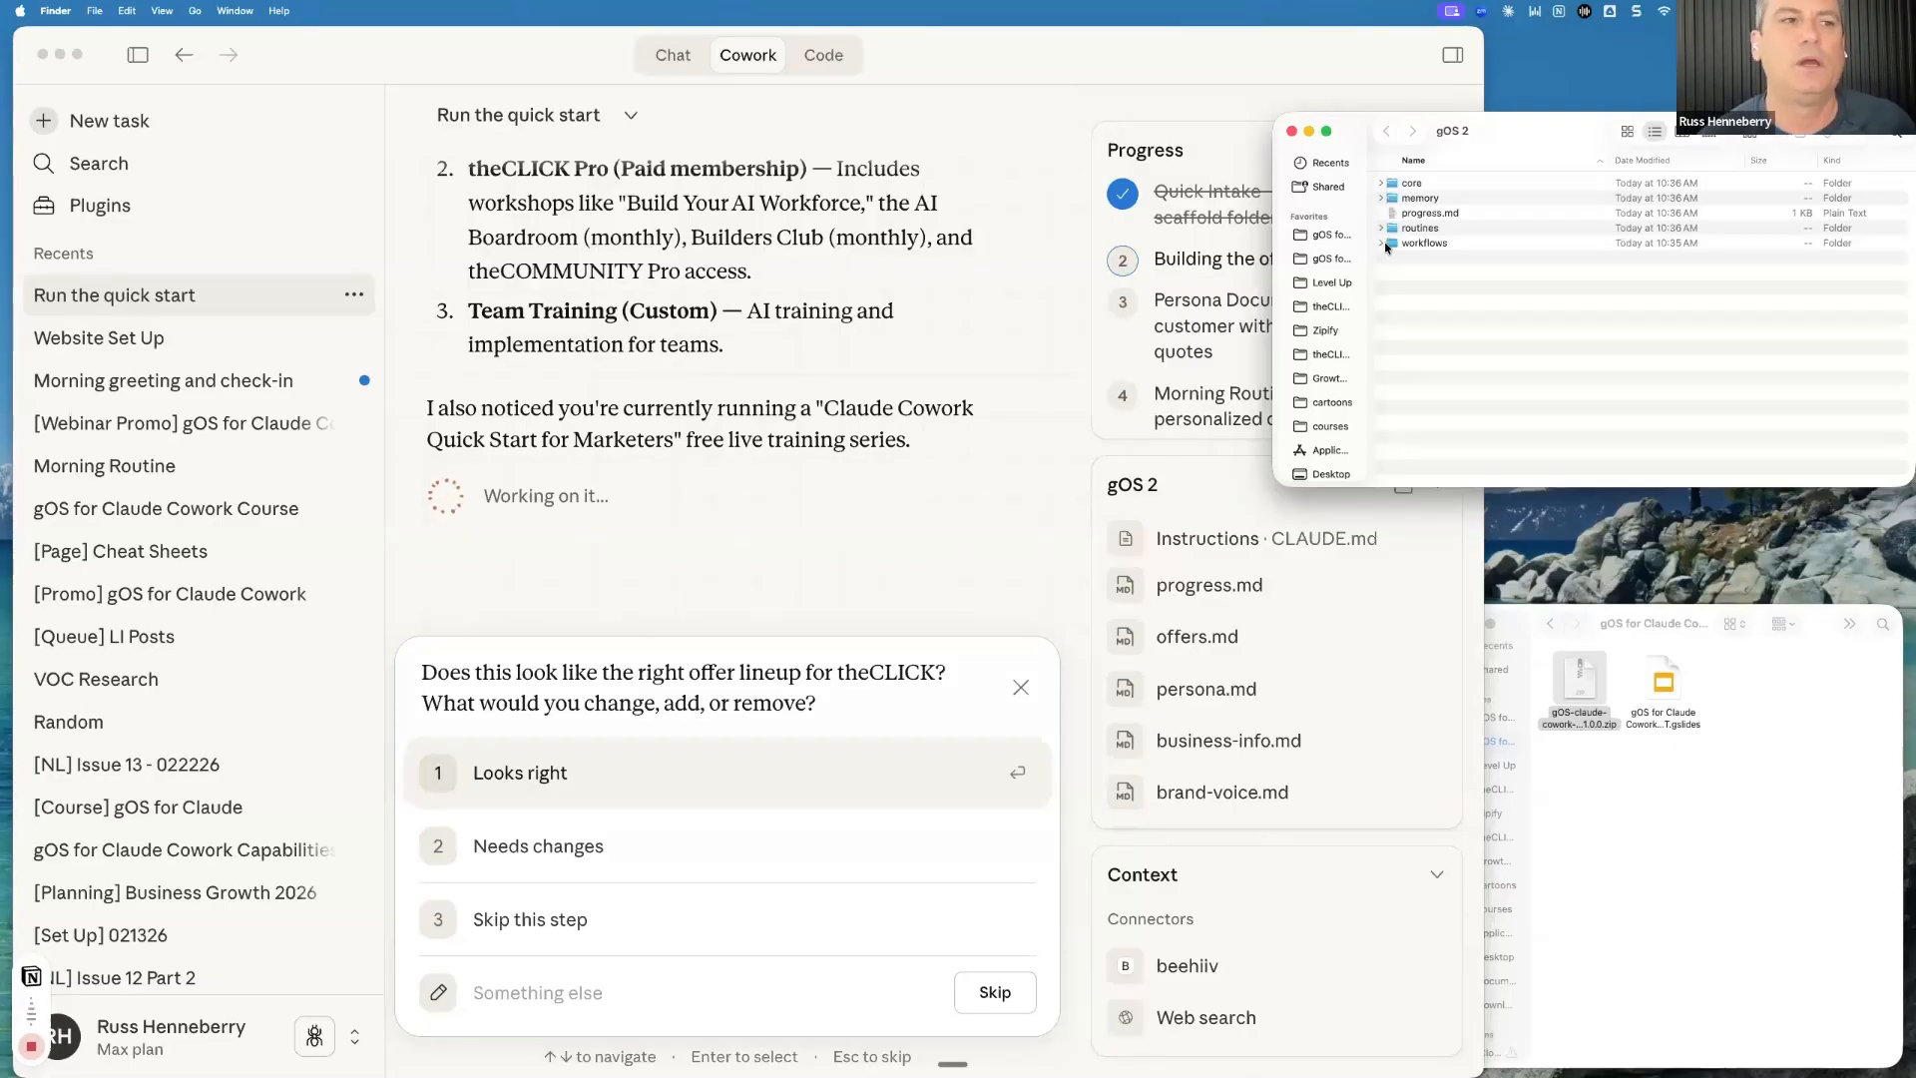
pyautogui.click(1382, 186)
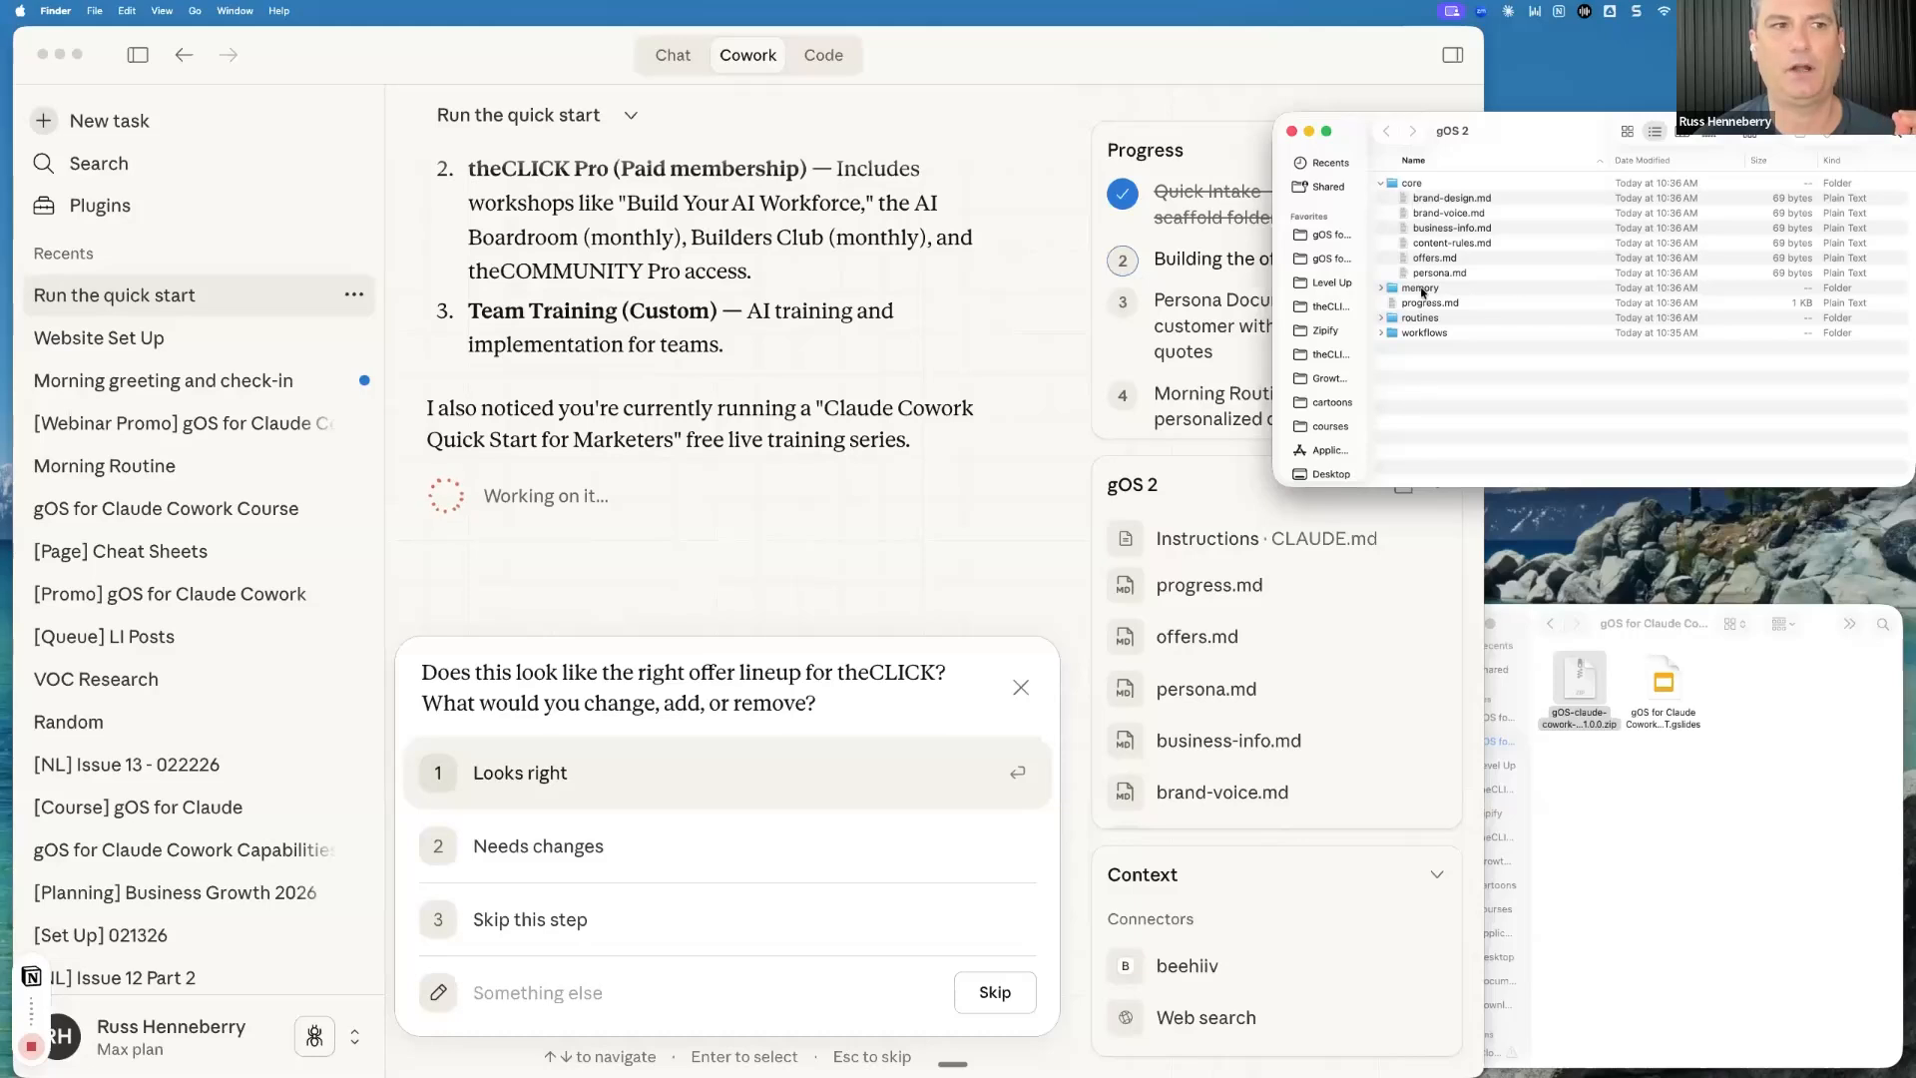
pyautogui.click(1428, 277)
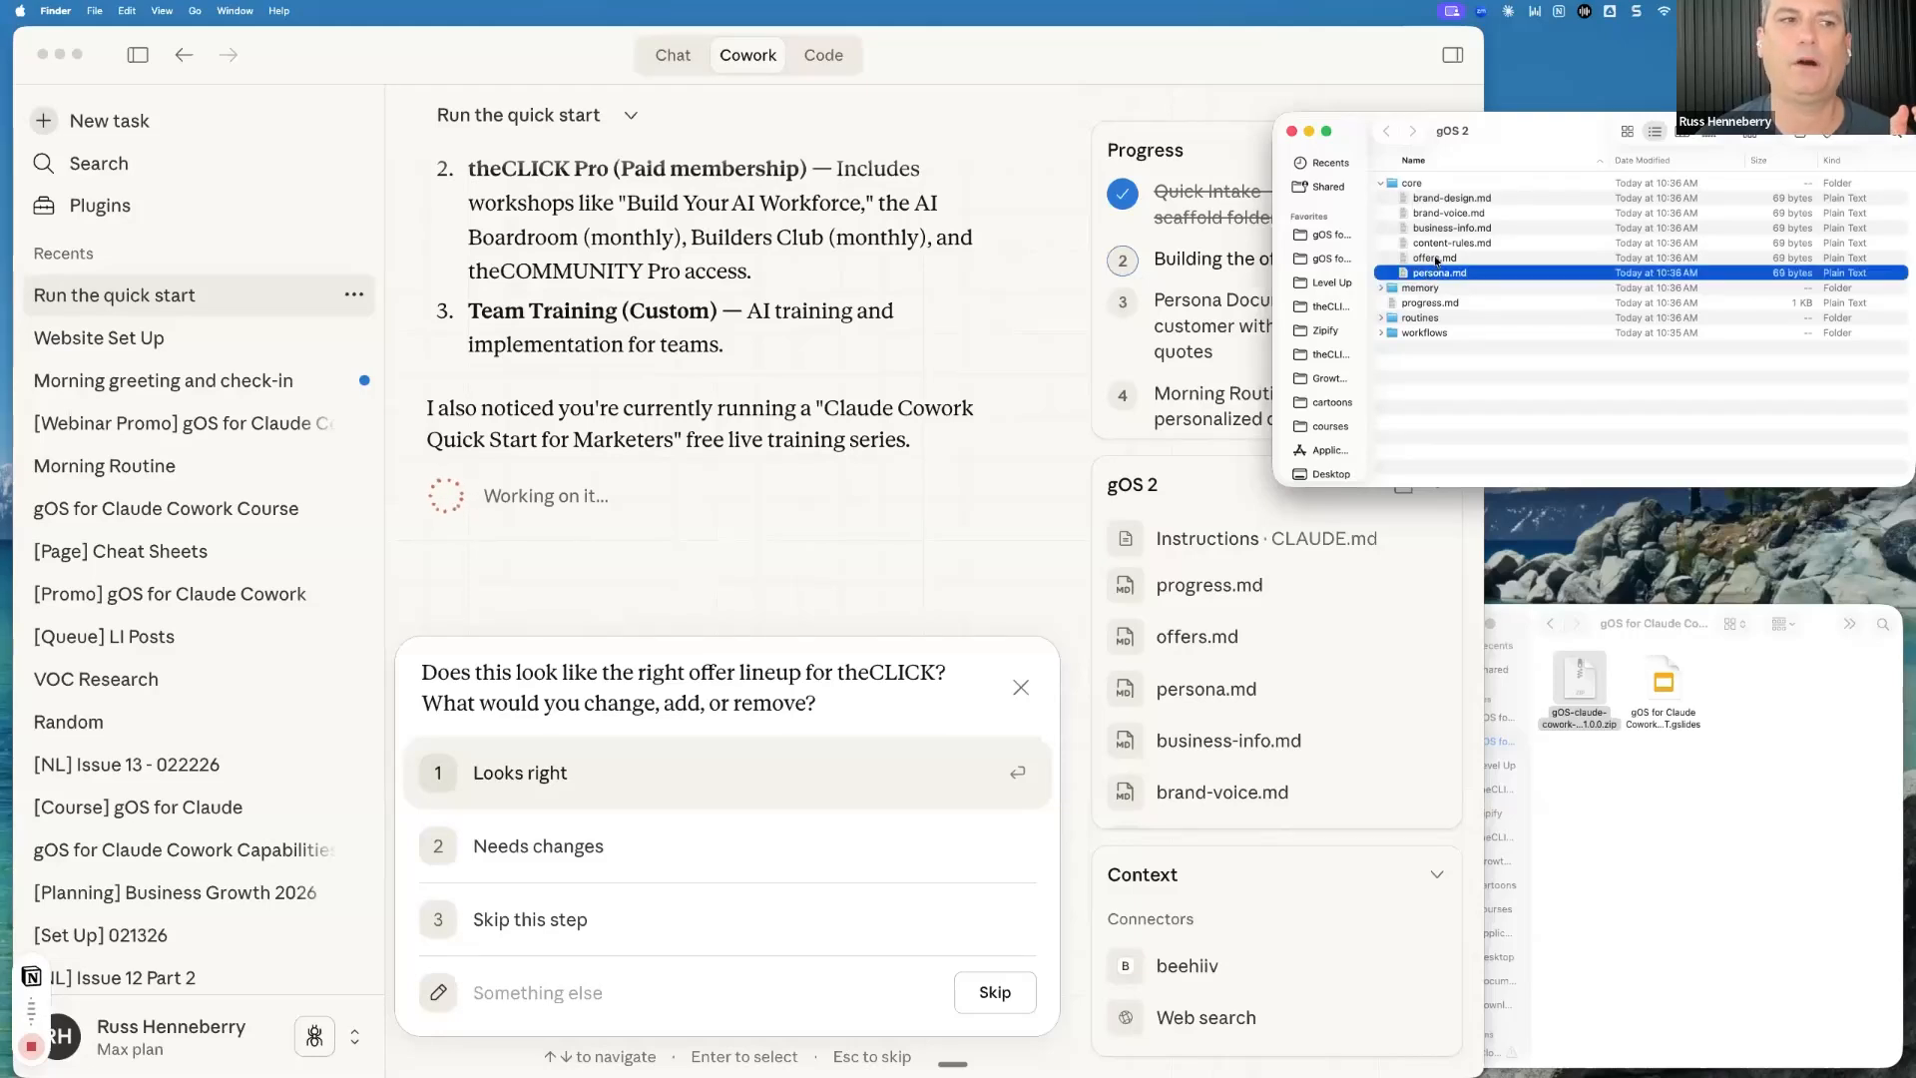
pyautogui.click(1437, 259)
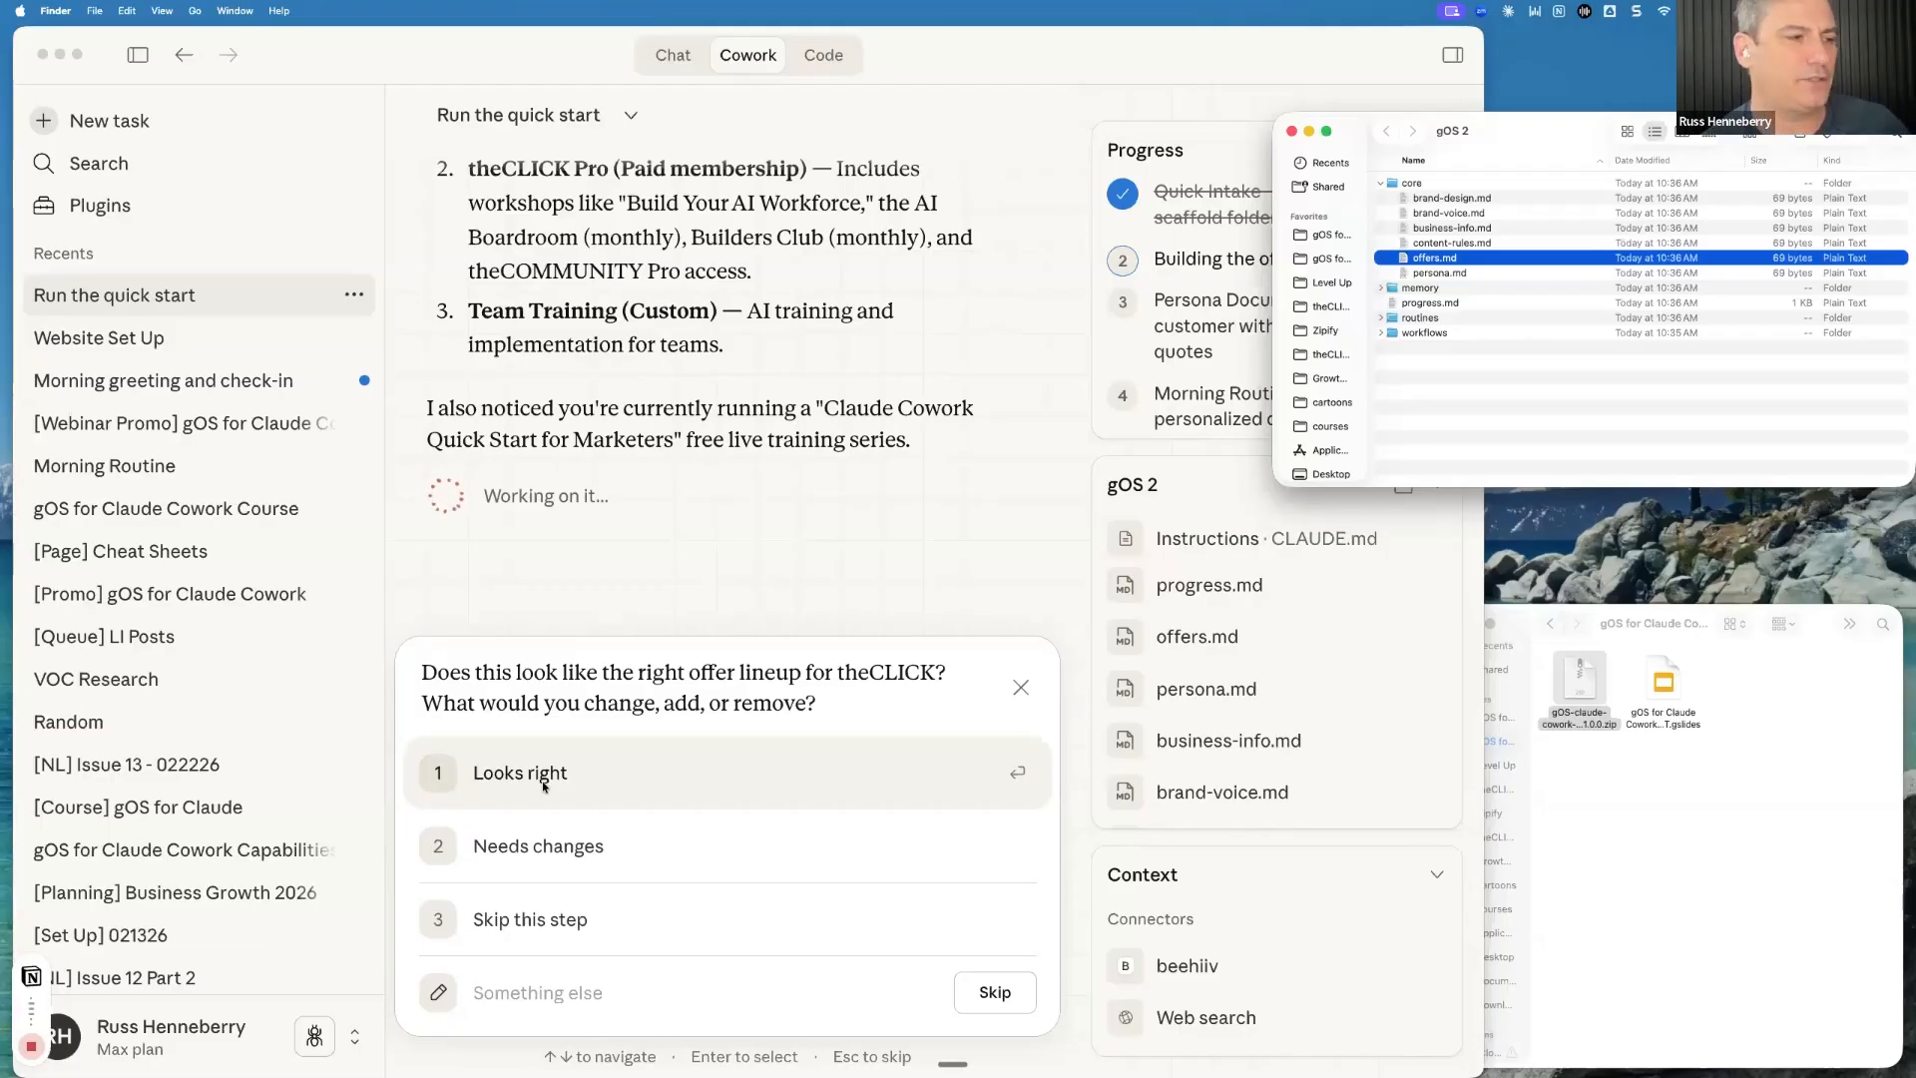
# Recheck the three listed theCLICK tiers and confirm the offer lineup as "Looks right"
pyautogui.scroll(3, 735, 444)
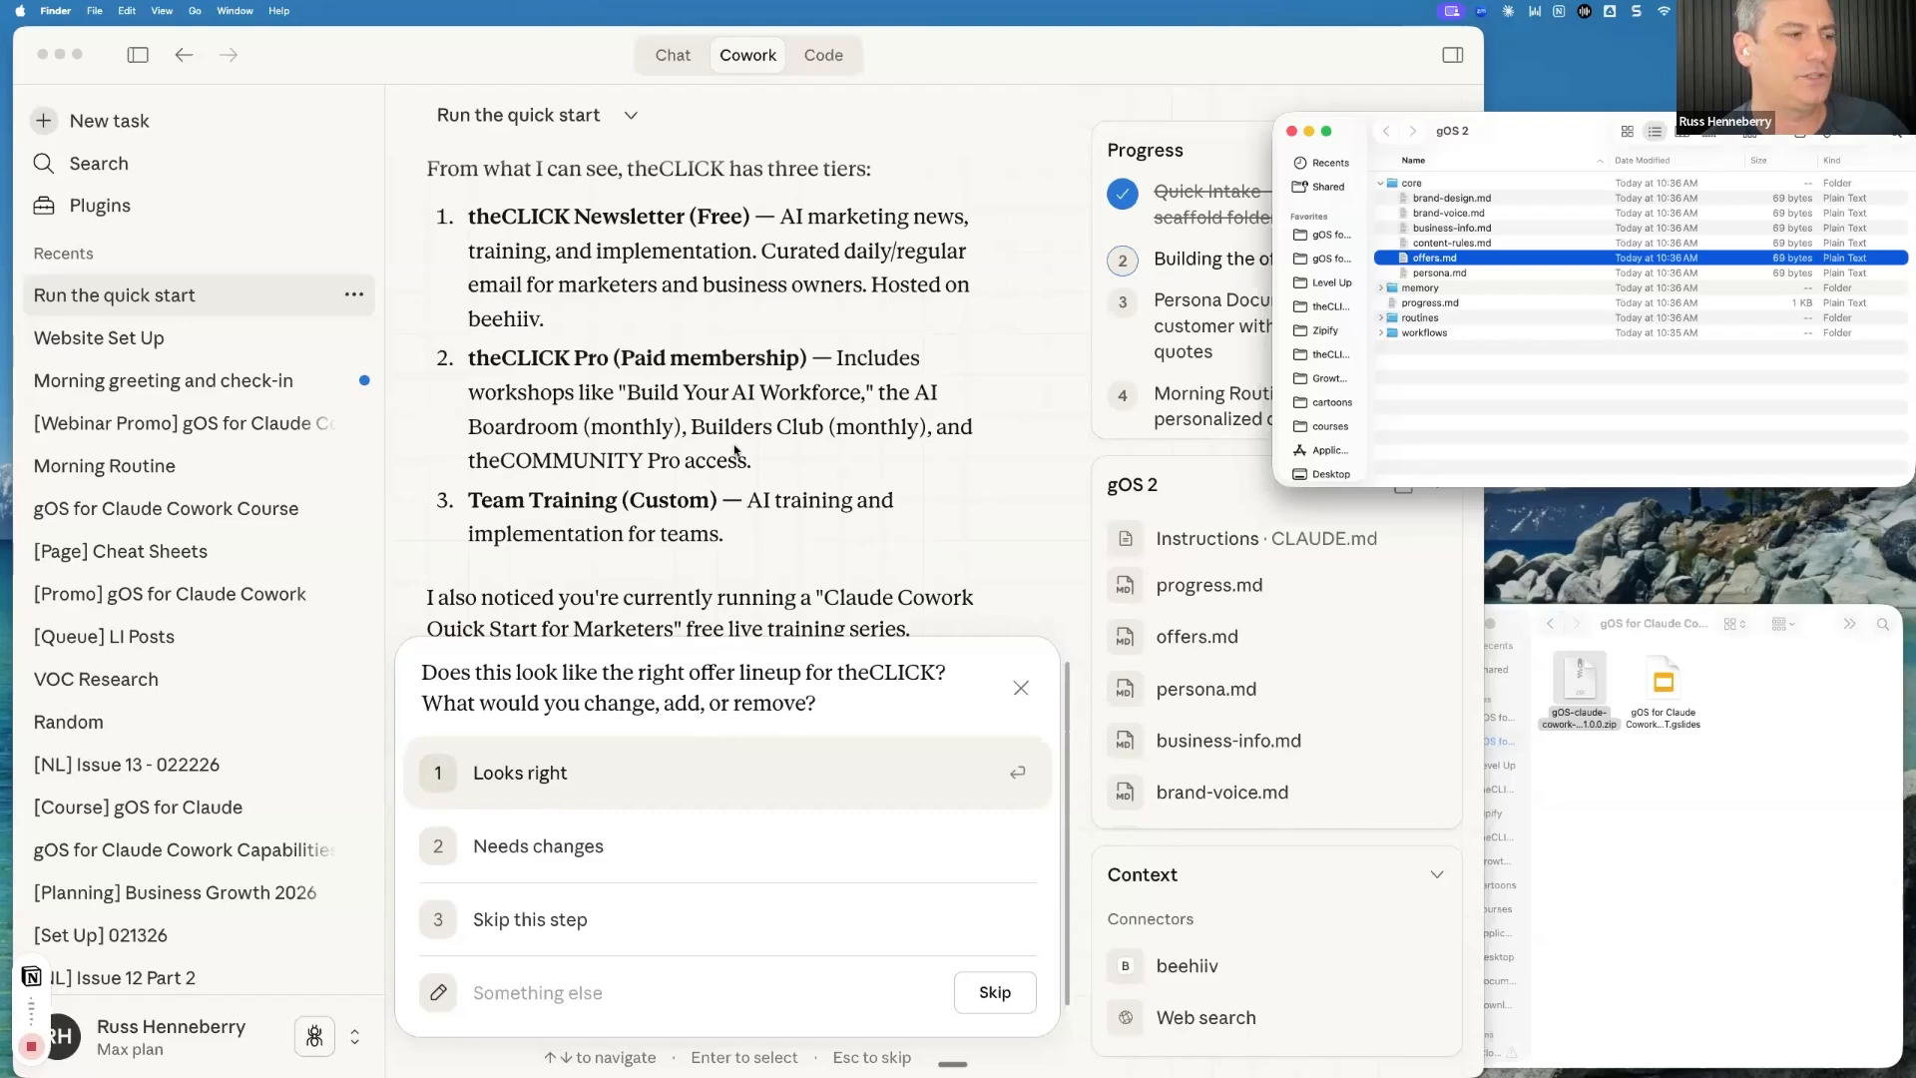
pyautogui.scroll(-3, 736, 450)
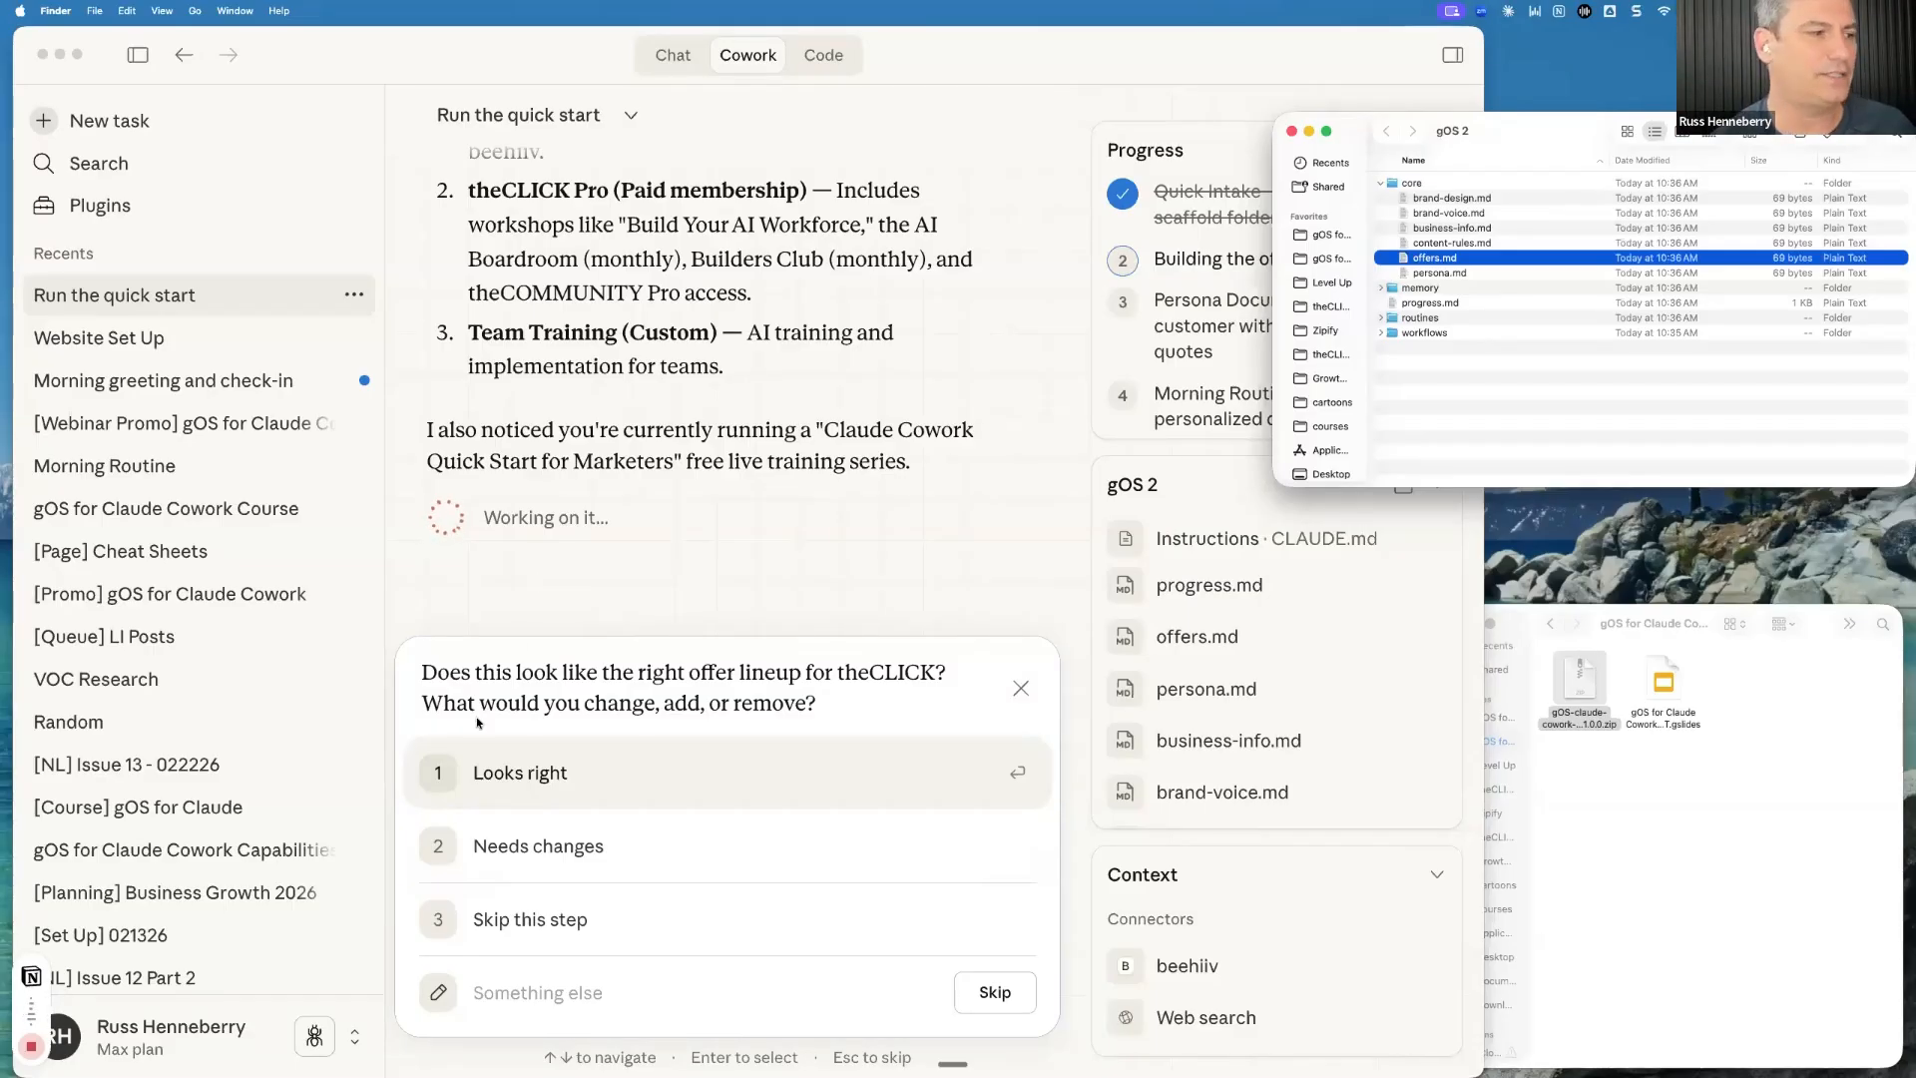
pyautogui.click(506, 773)
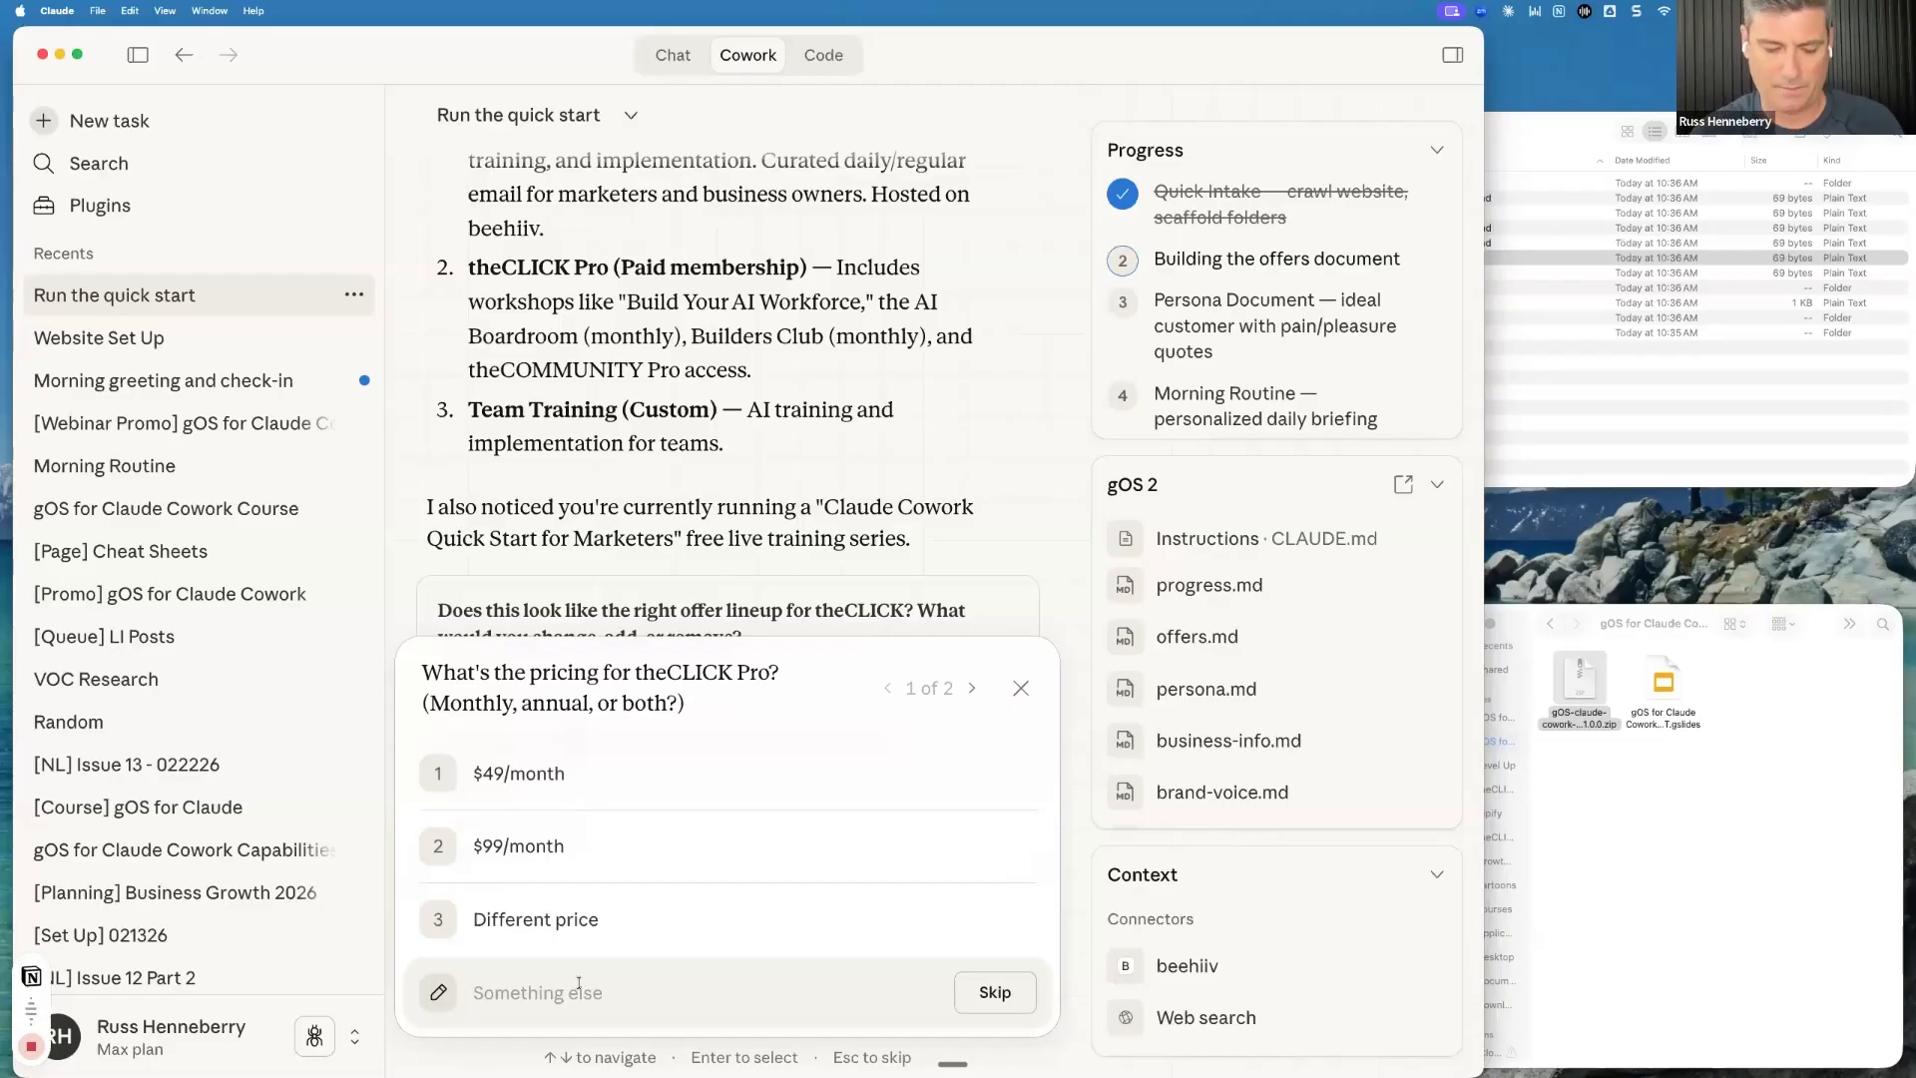
# Answer the pricing question with "$990 per year for theCLICK Pro and $5,000+ for Team Training" and choose theCLICK Pro as the primary offer
pyautogui.write('$99')
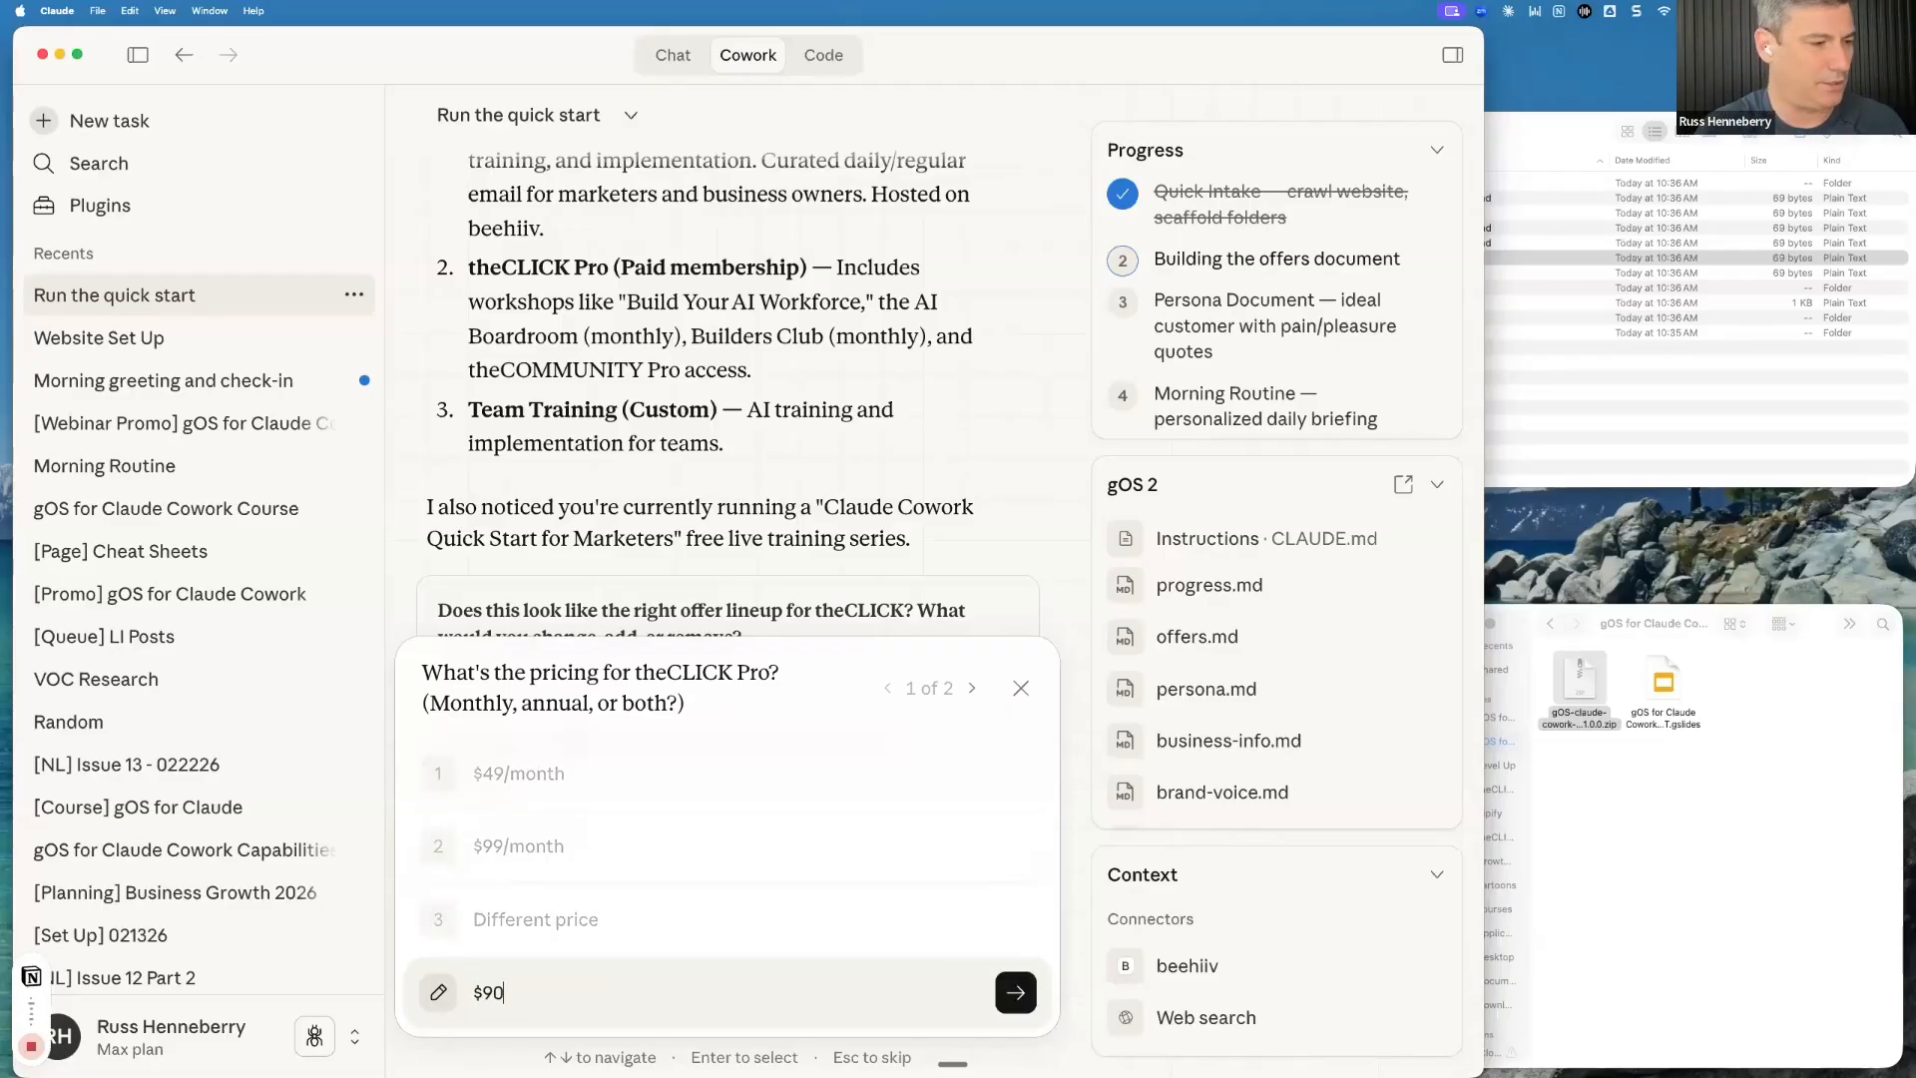
pyautogui.write('0 pe')
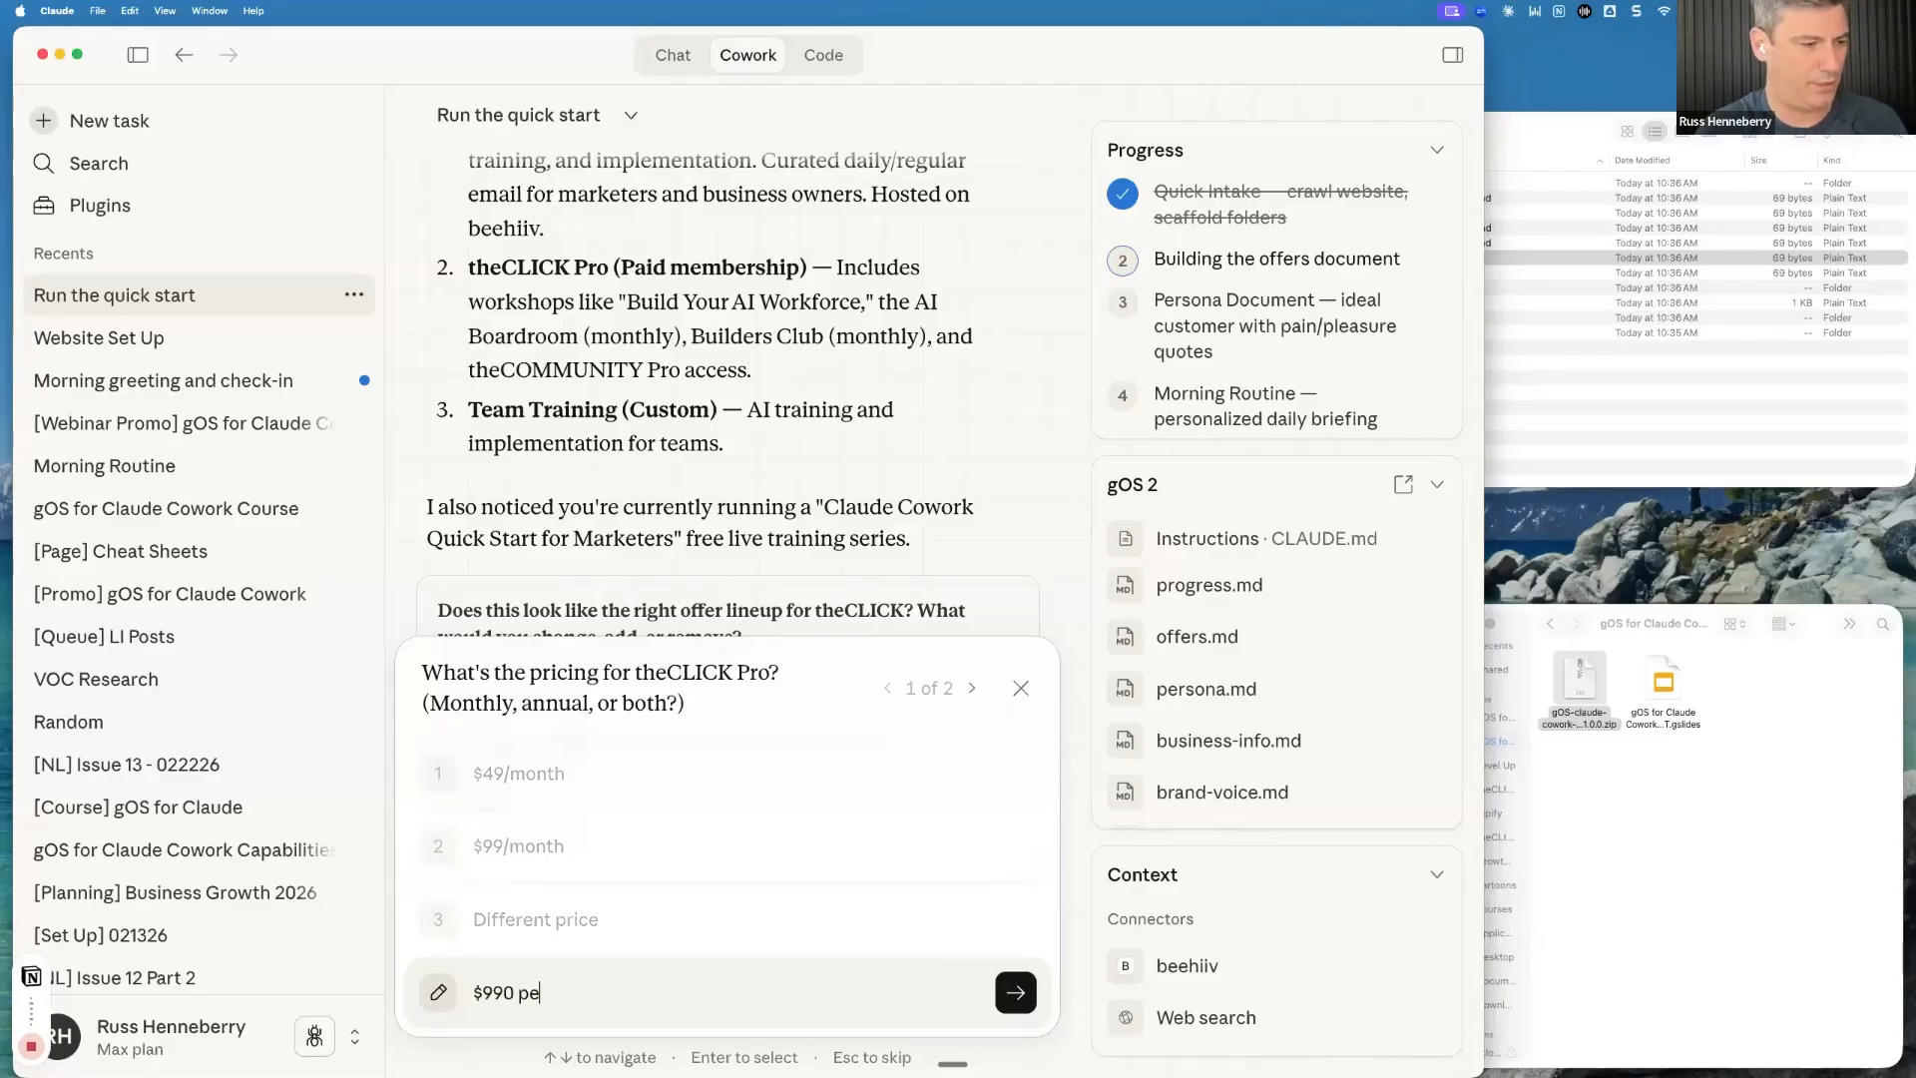
pyautogui.write('r year for theLLICK Pro and')
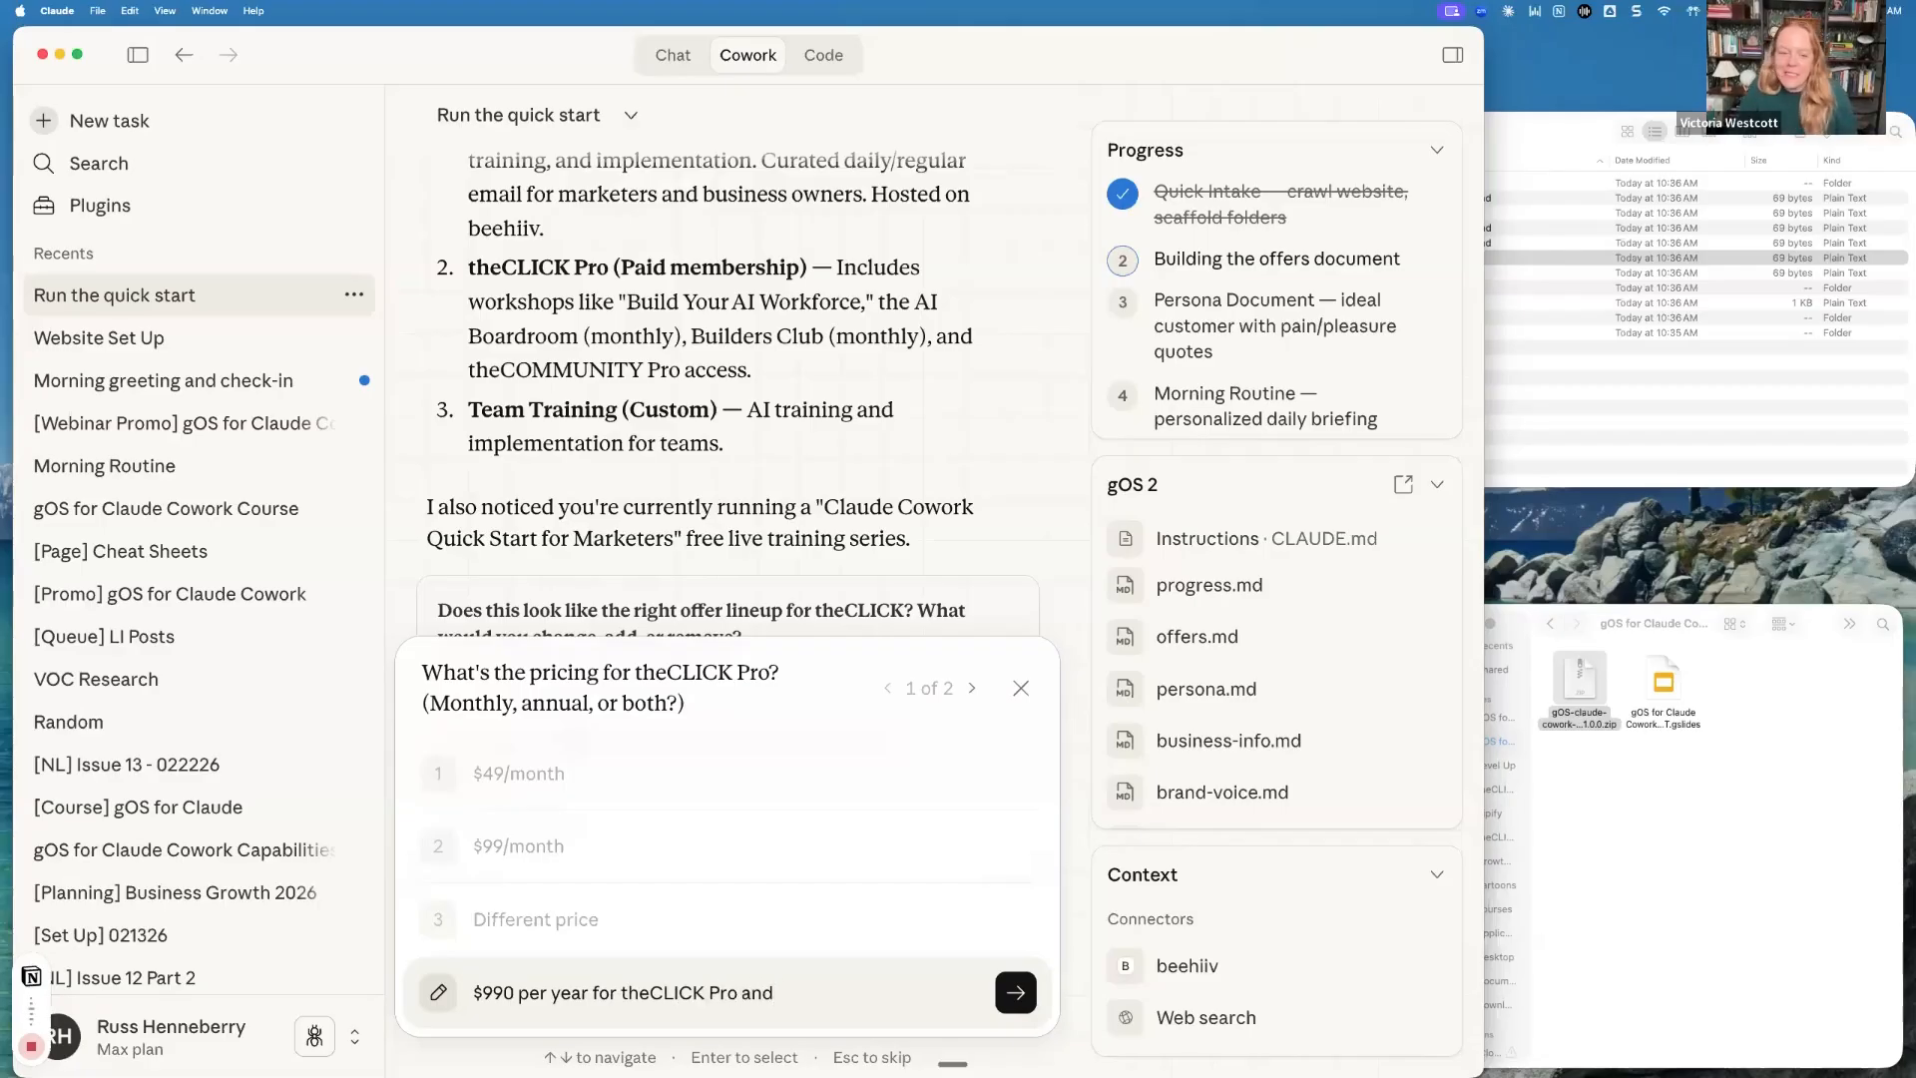
pyautogui.write(' $5,000 ')
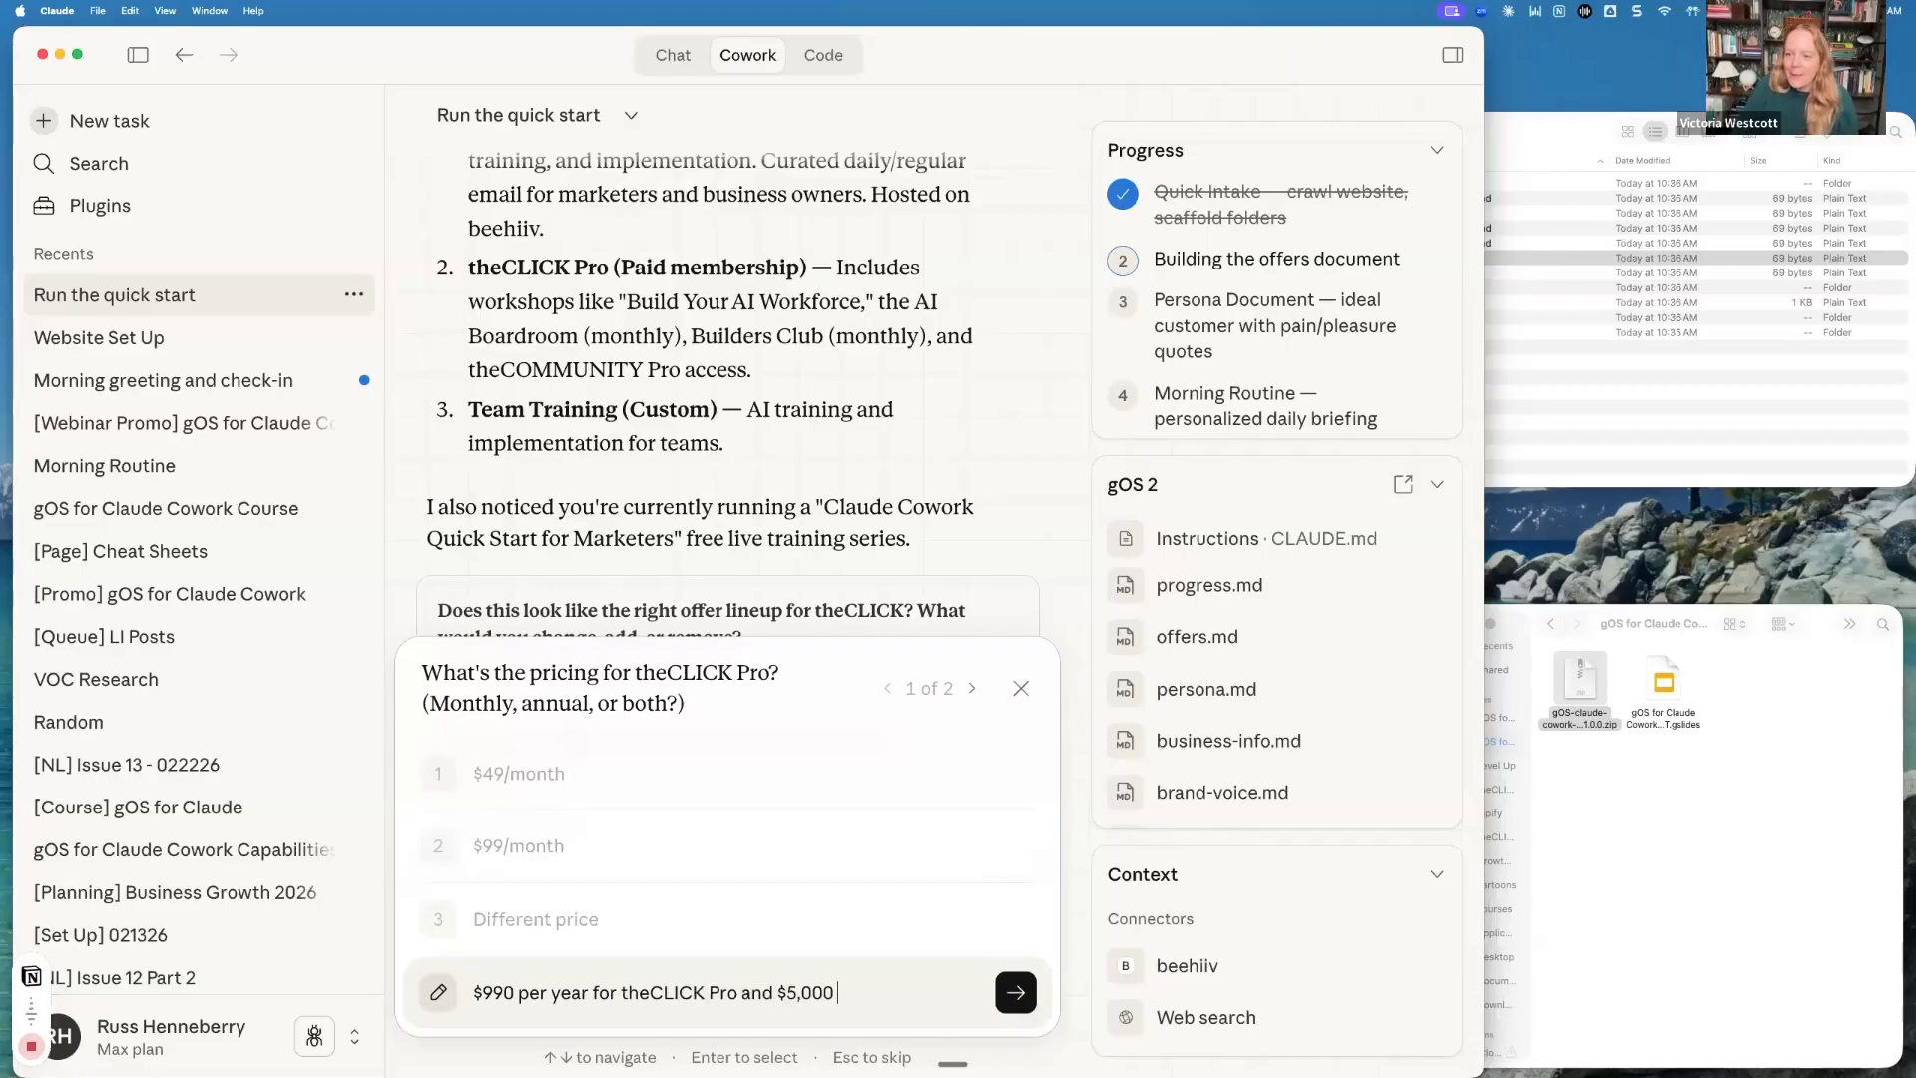
pyautogui.write('+')
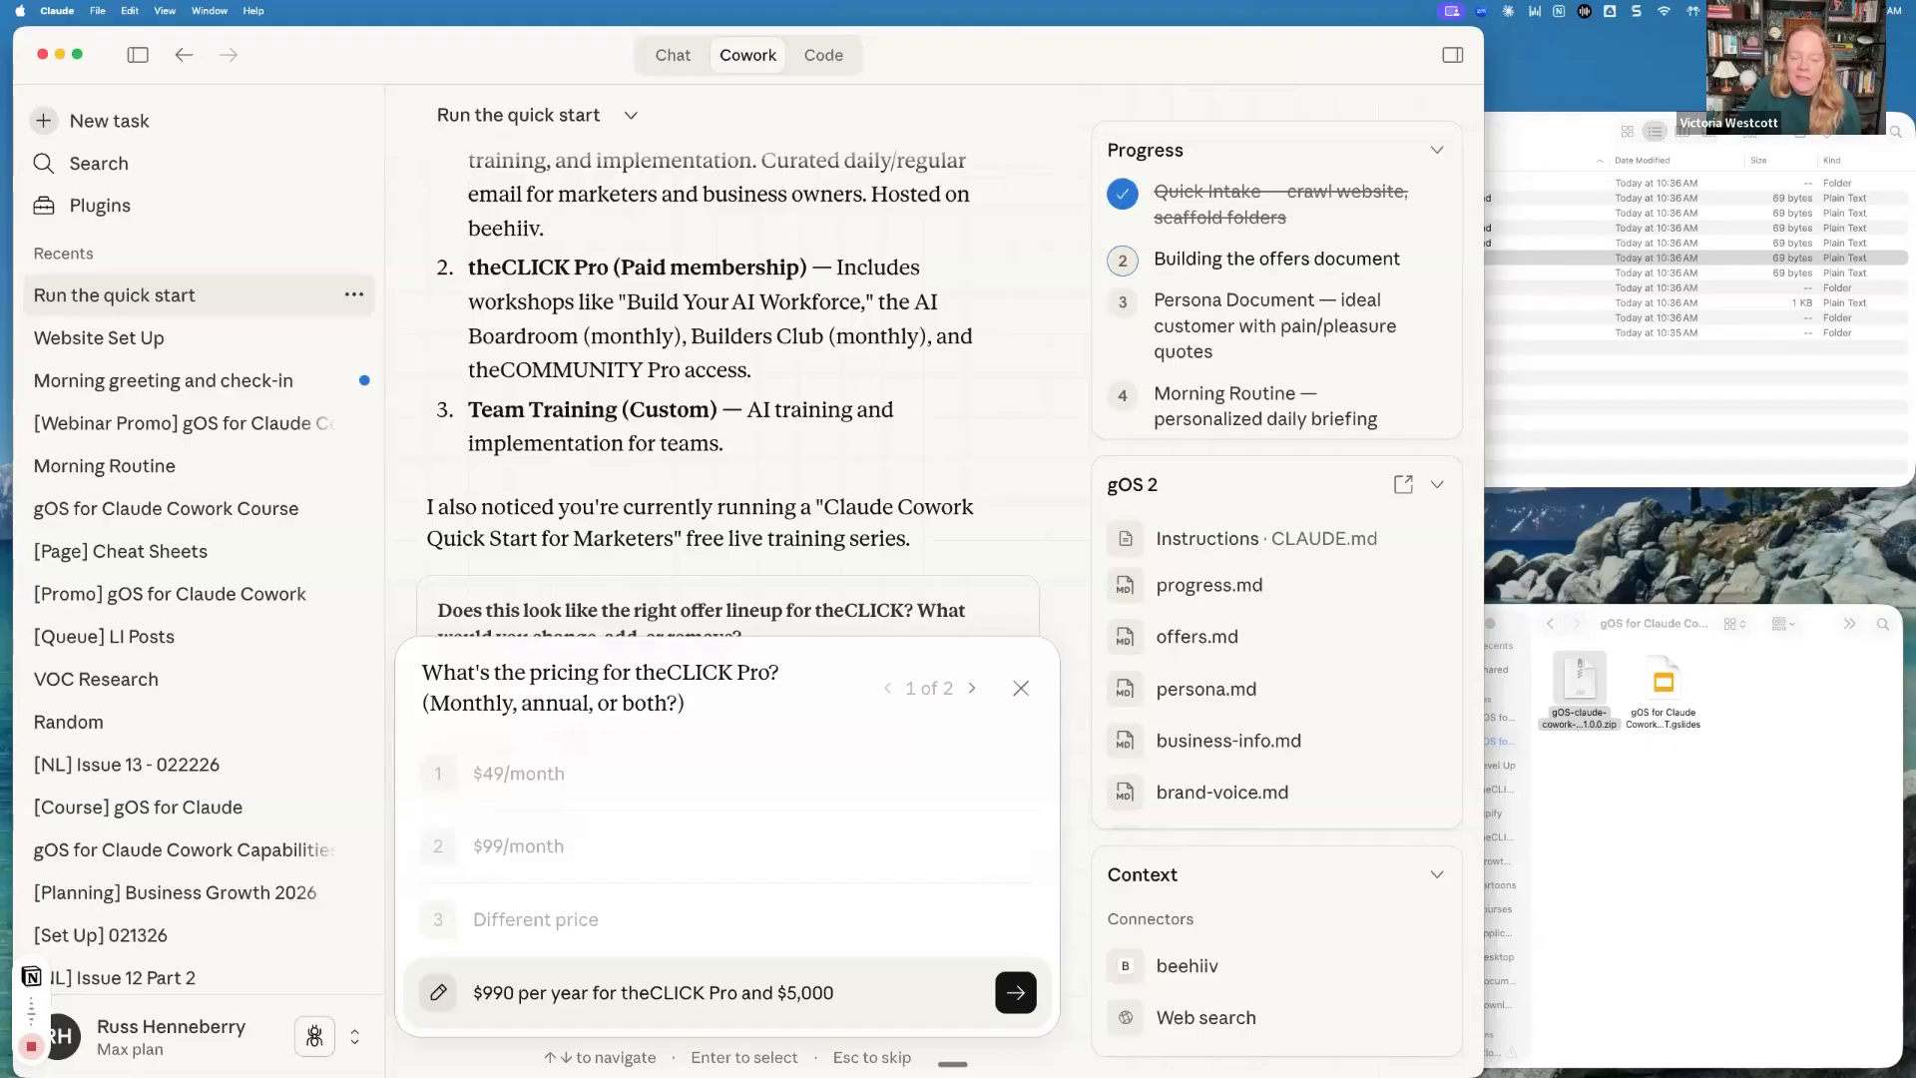
pyautogui.write(' for Te')
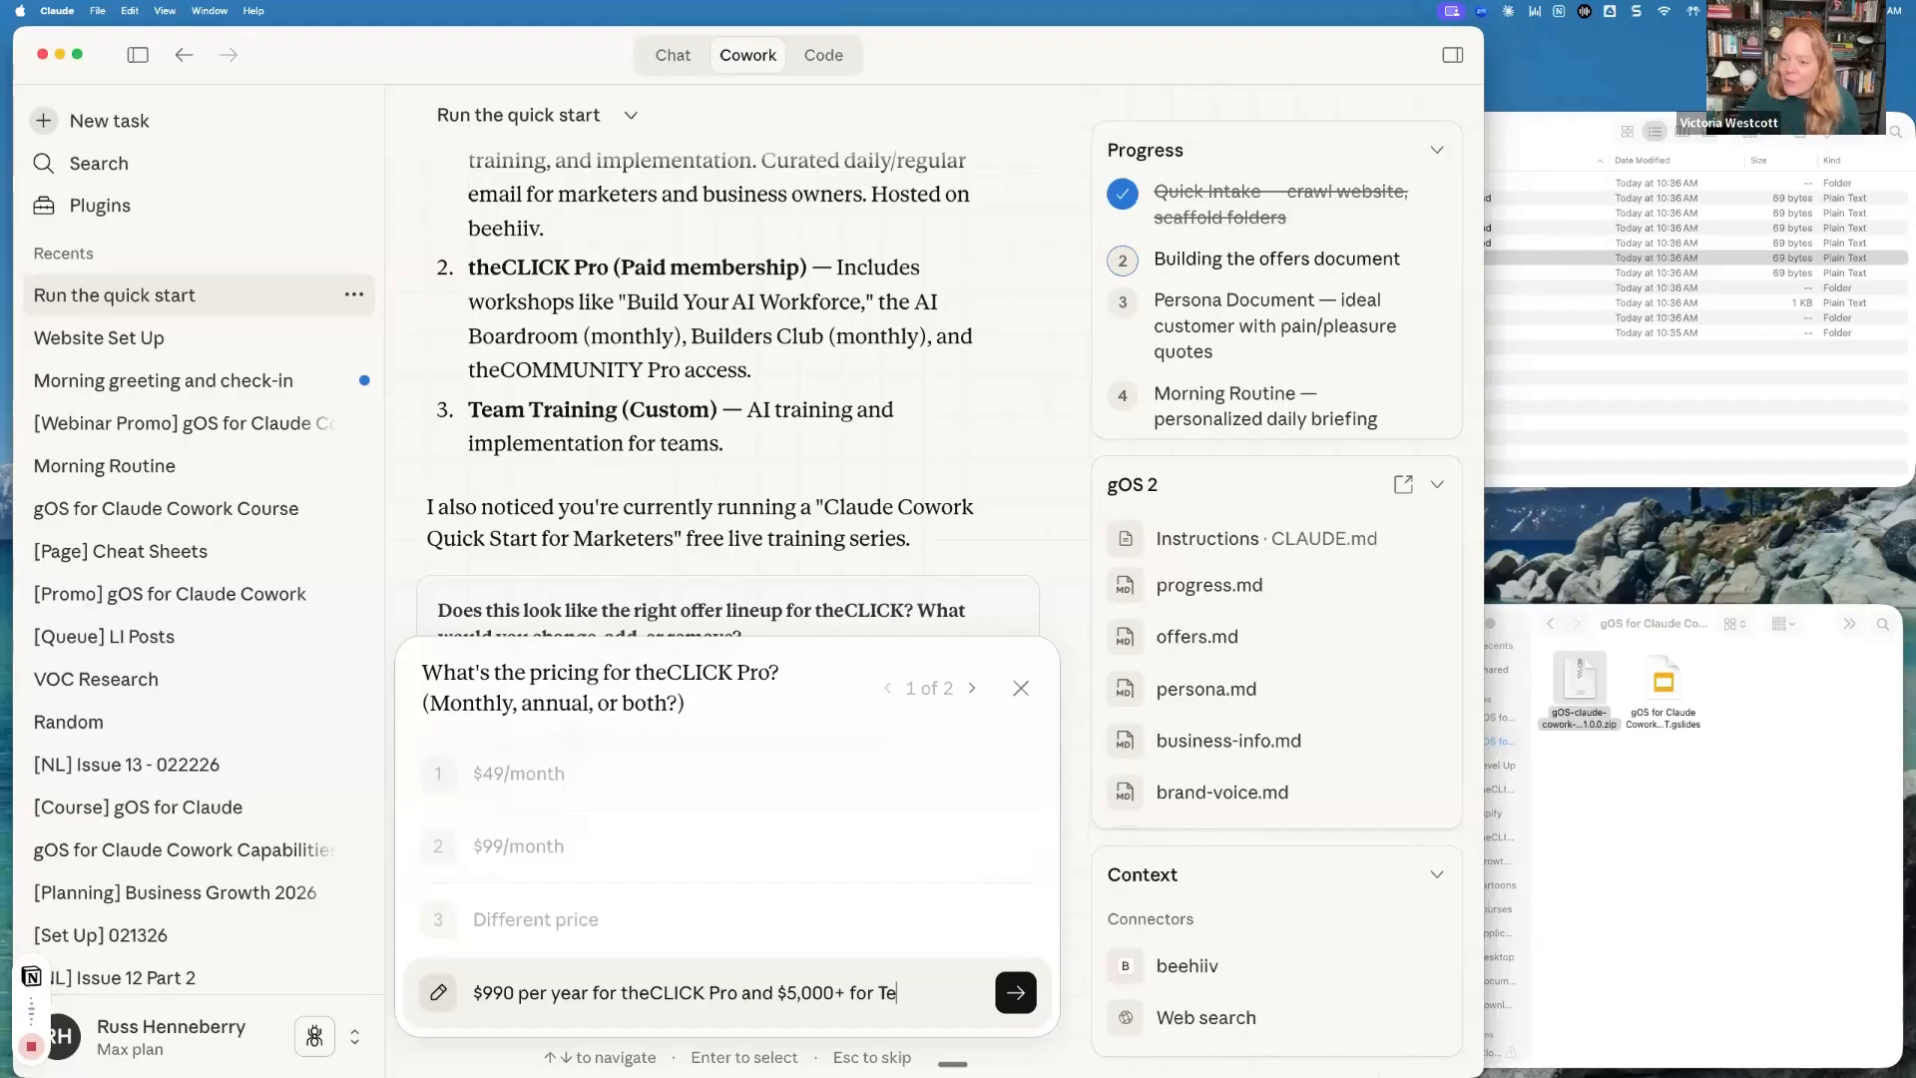
pyautogui.write('am Training')
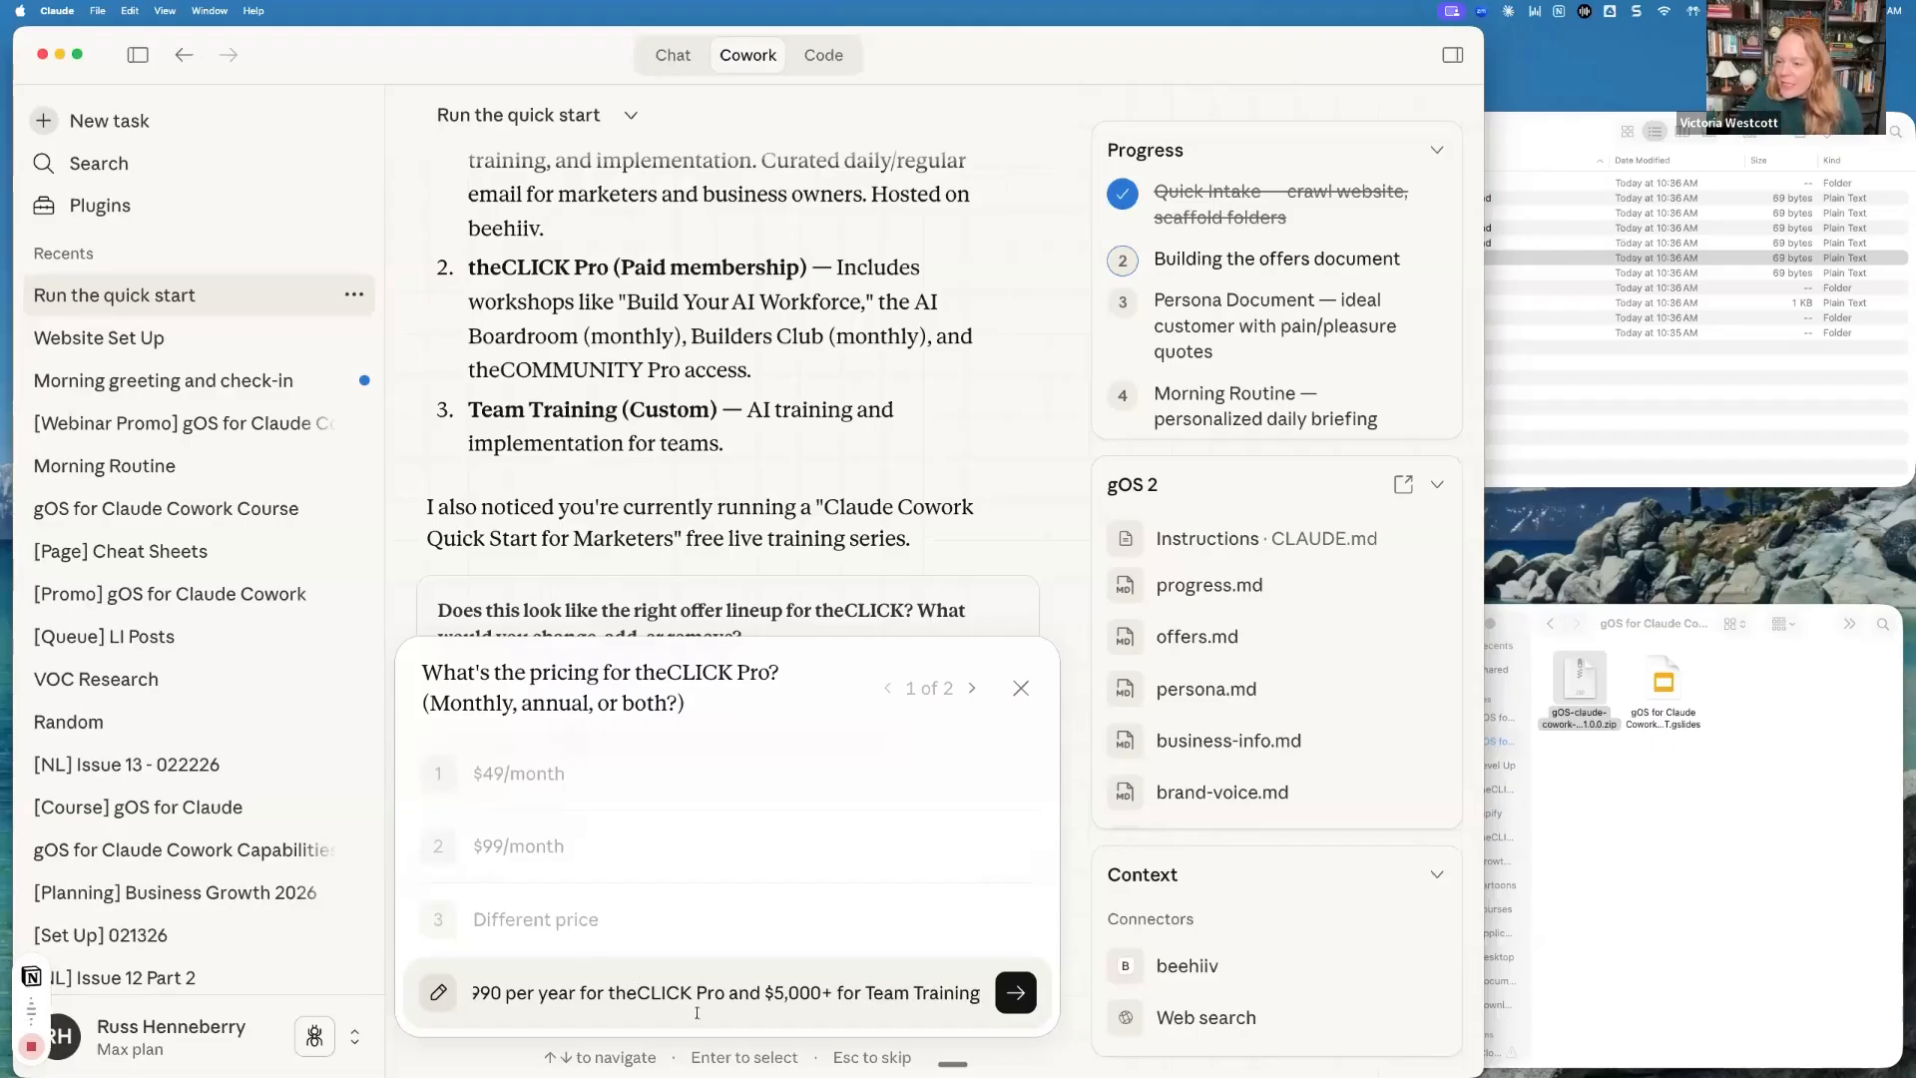
pyautogui.click(1016, 995)
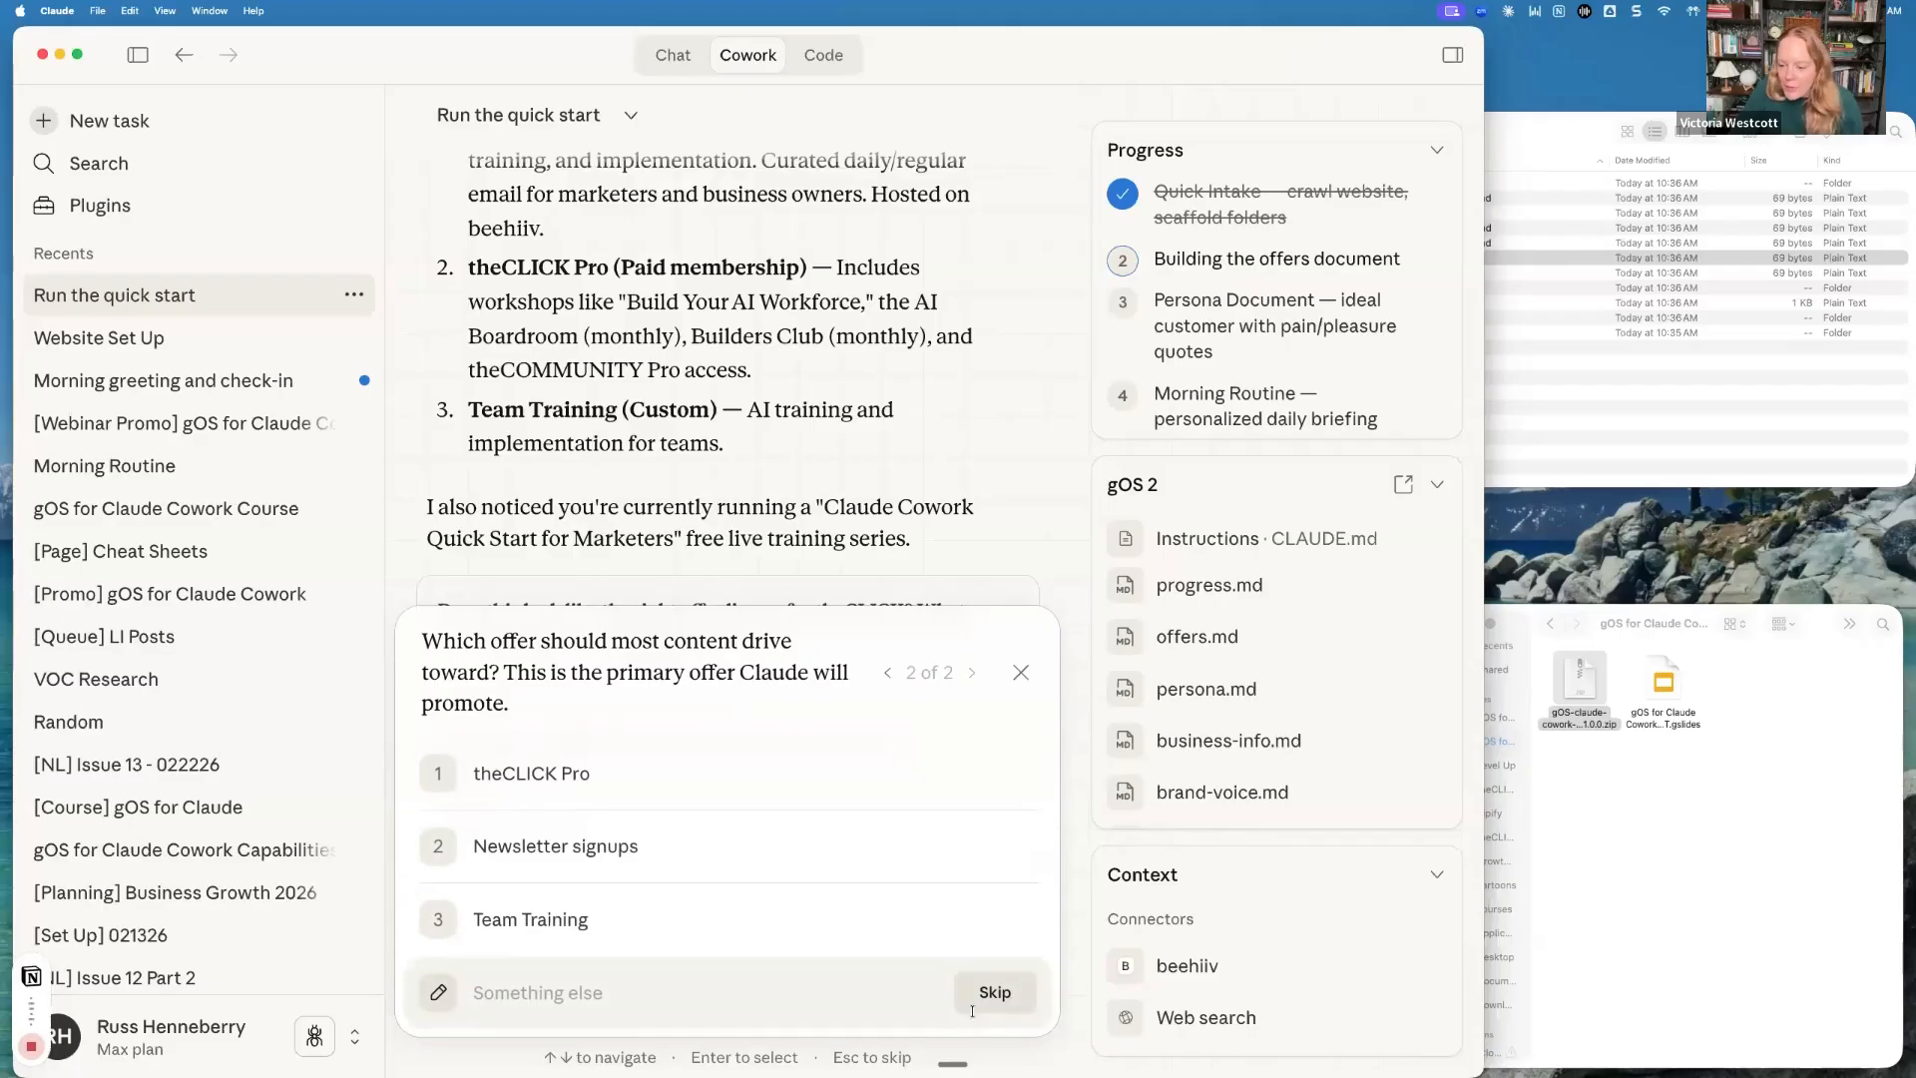
pyautogui.click(553, 778)
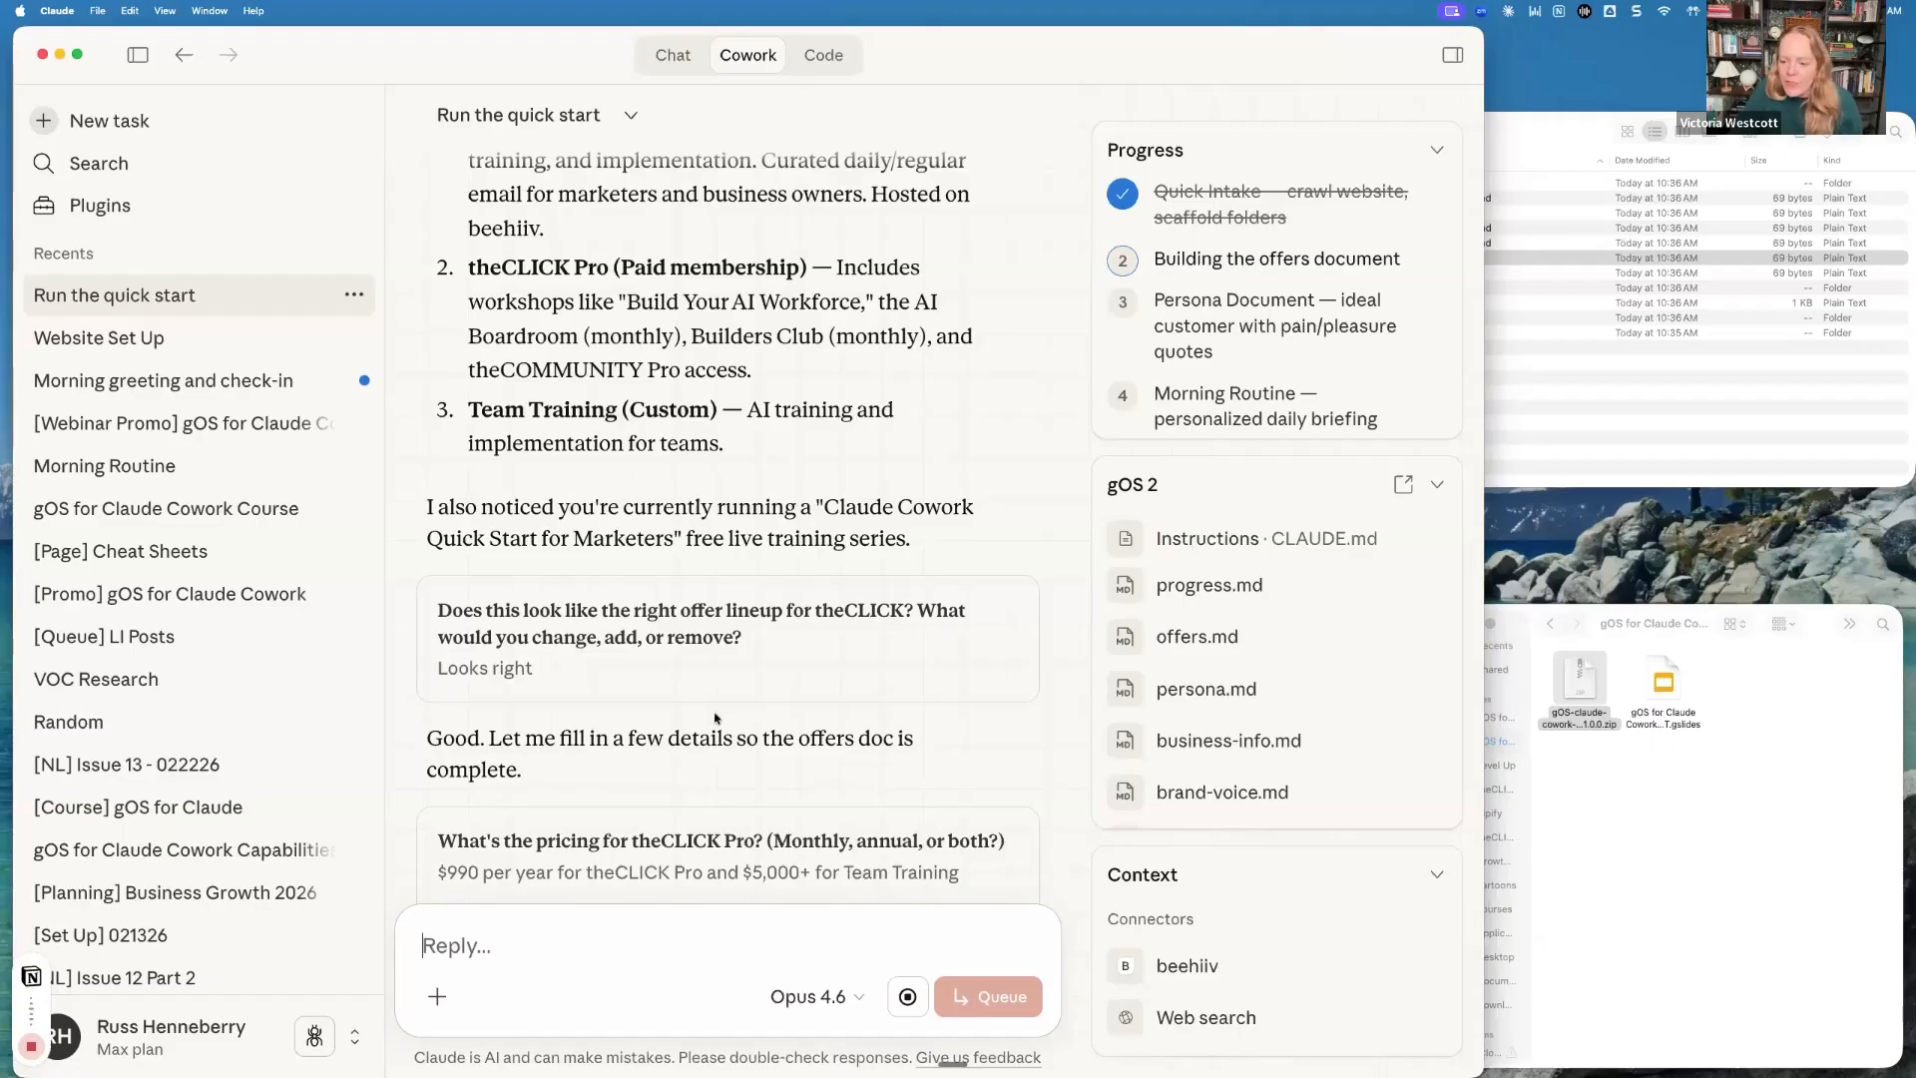
# Review the Step 3 persona draft and highlight the AI-Curious Marketer heading and its first bullet points
pyautogui.scroll(-4, 717, 719)
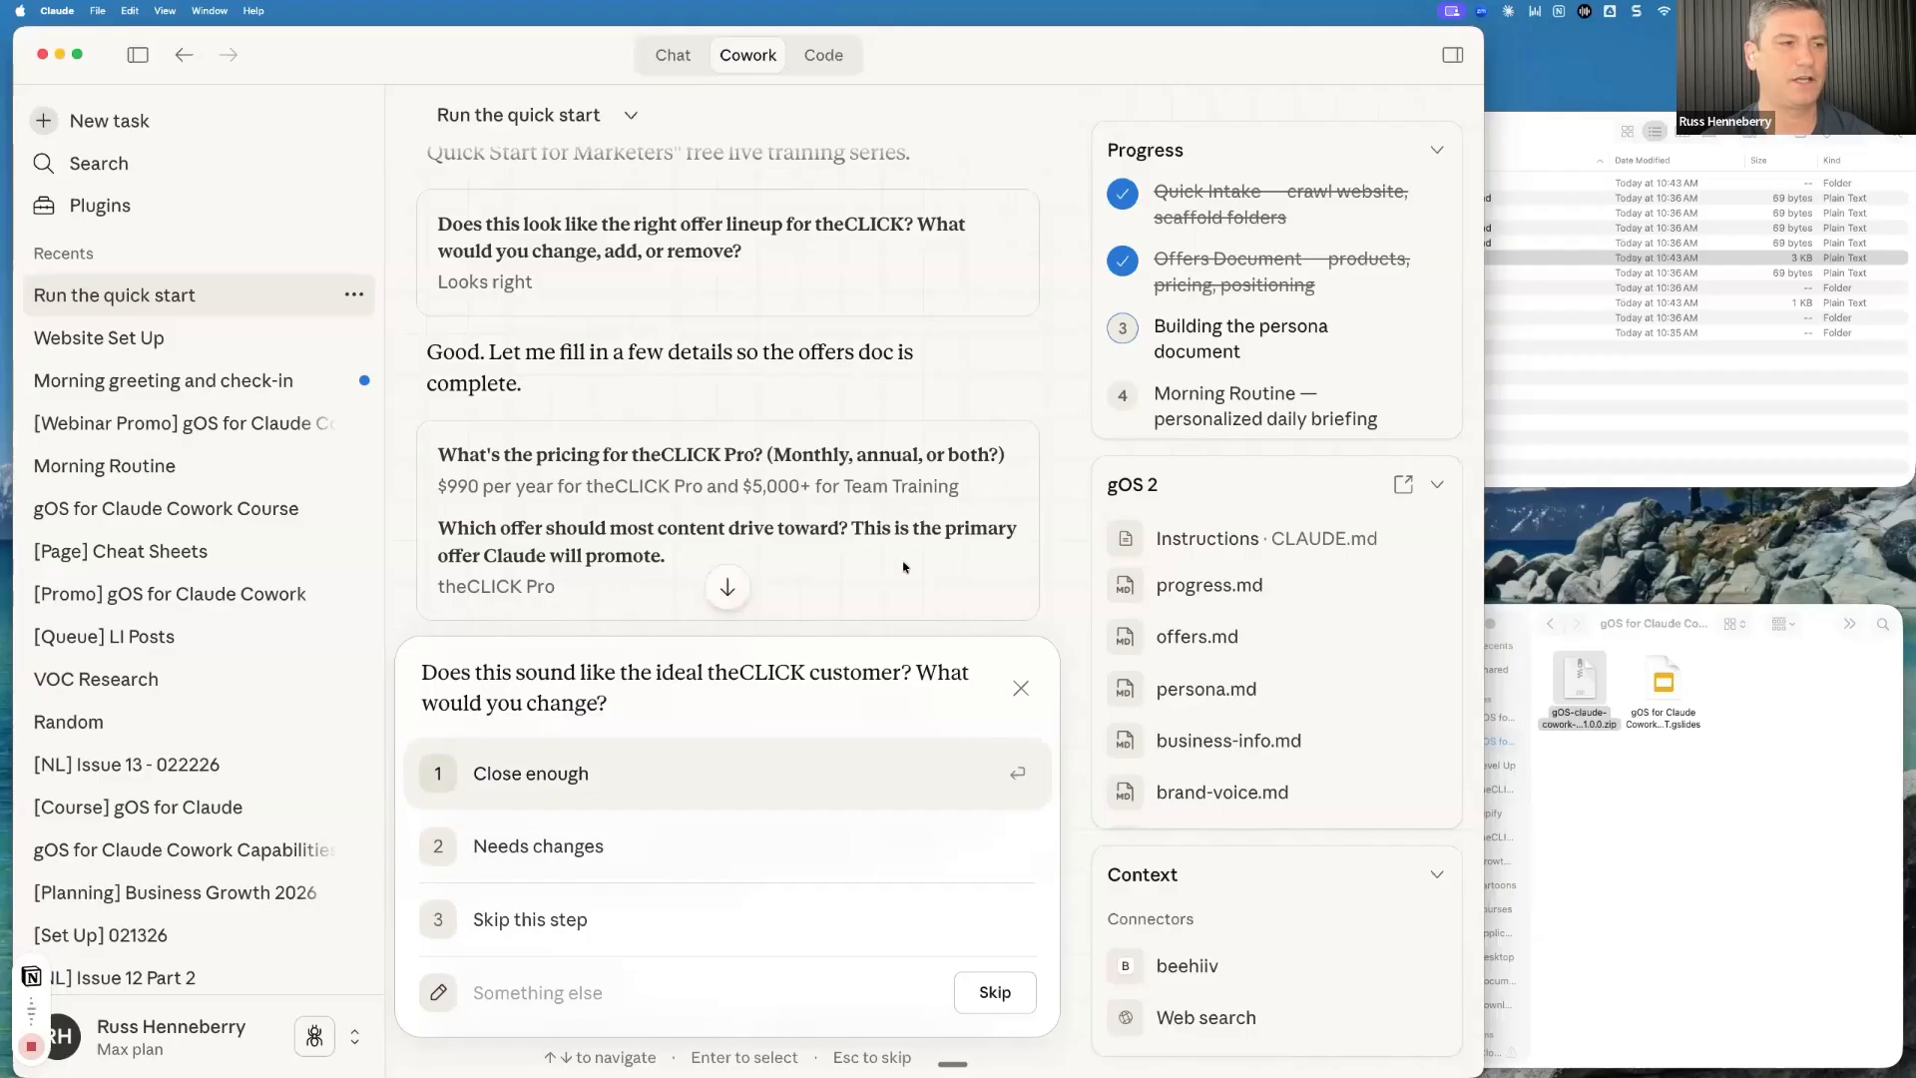
pyautogui.scroll(-10, 898, 558)
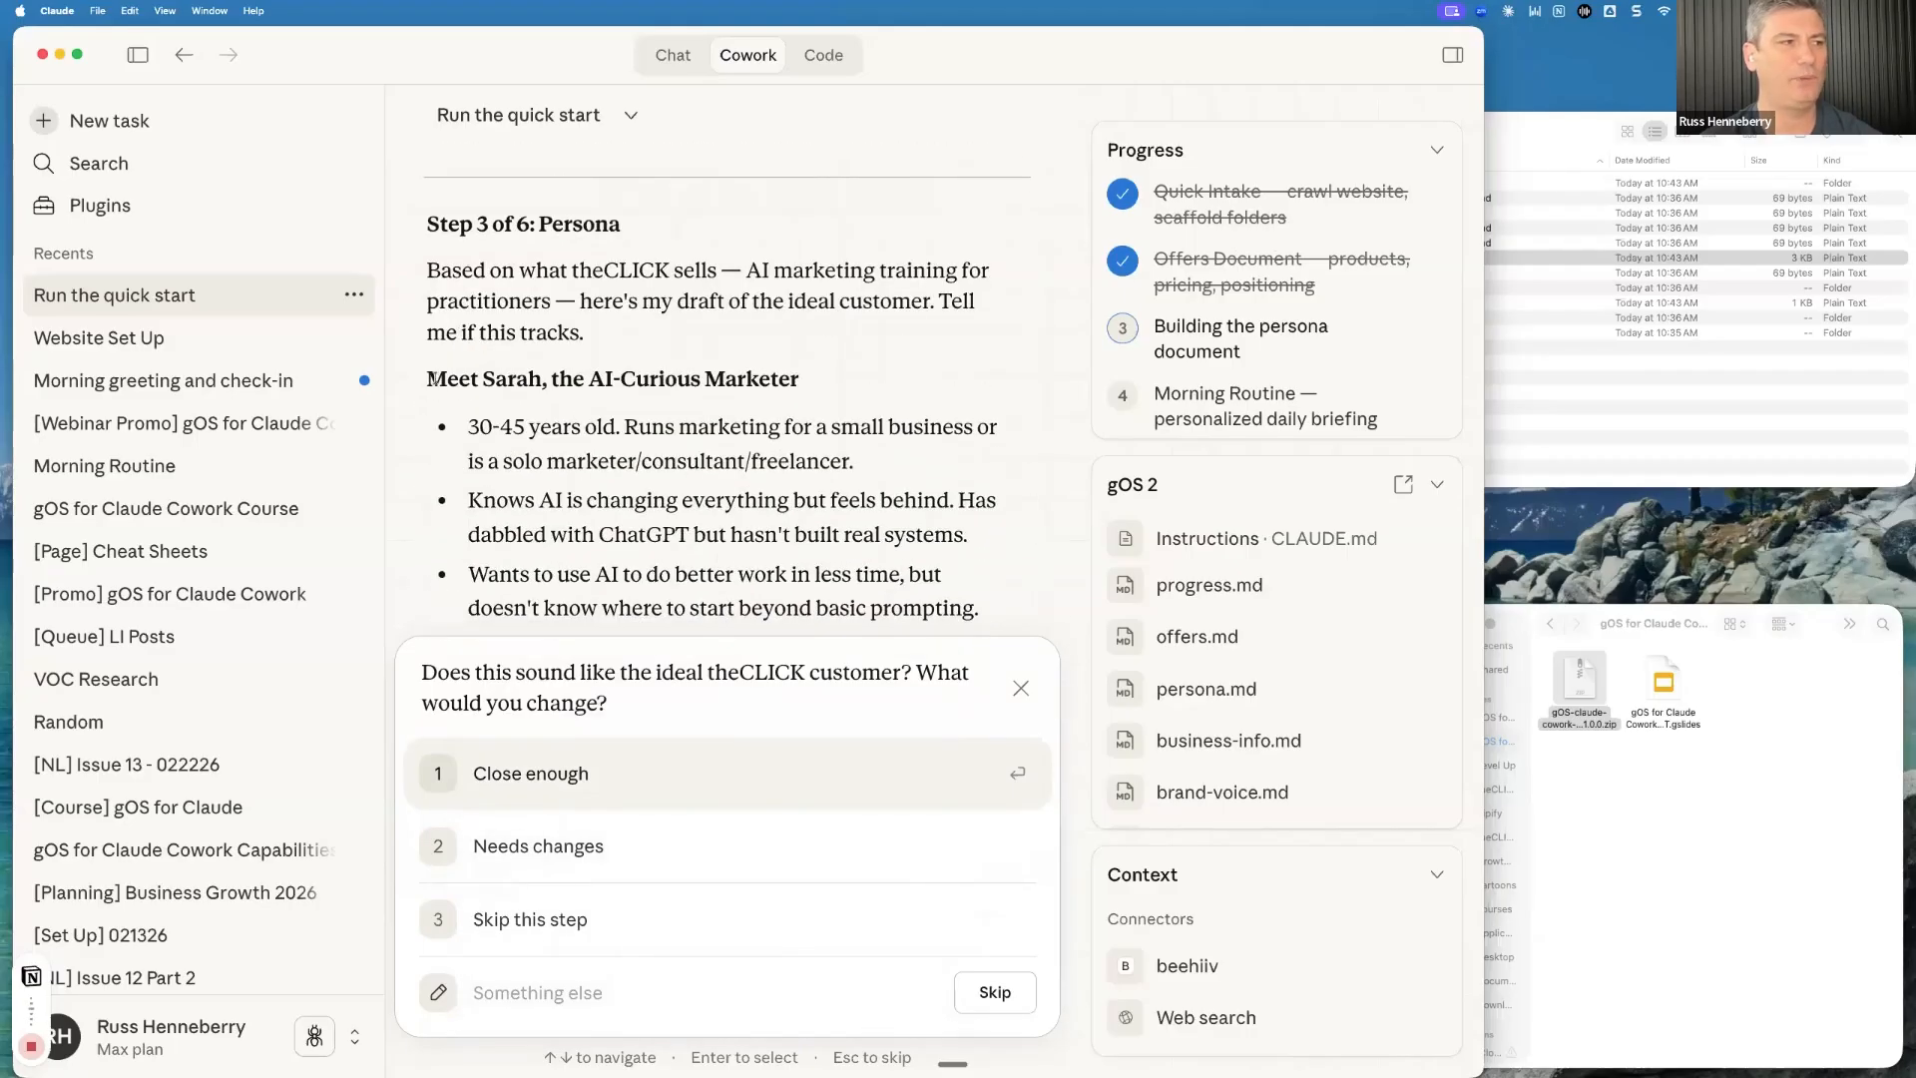
pyautogui.moveTo(426, 379); pyautogui.dragTo(714, 539)
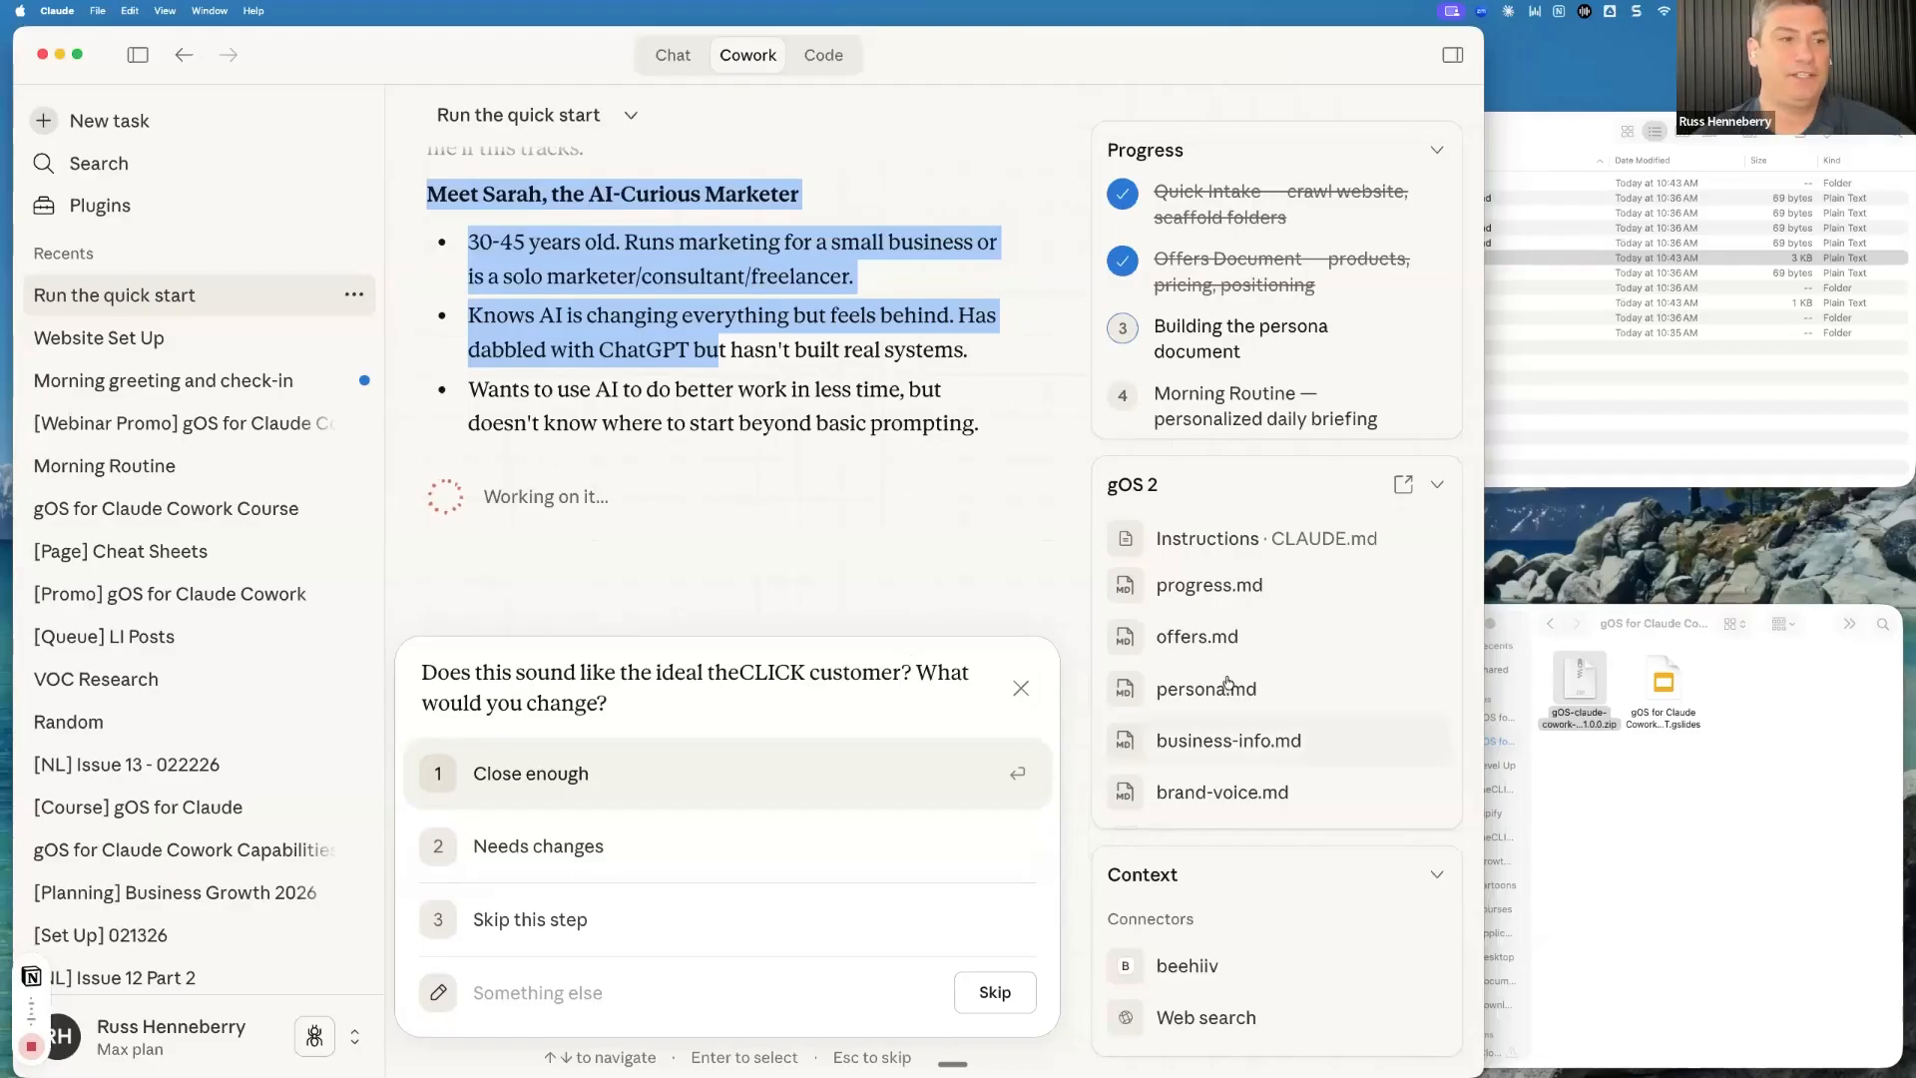
# Examine progress.md in the preview, highlighting the Tier 1 core setup checklist, and close the file
pyautogui.click(1180, 589)
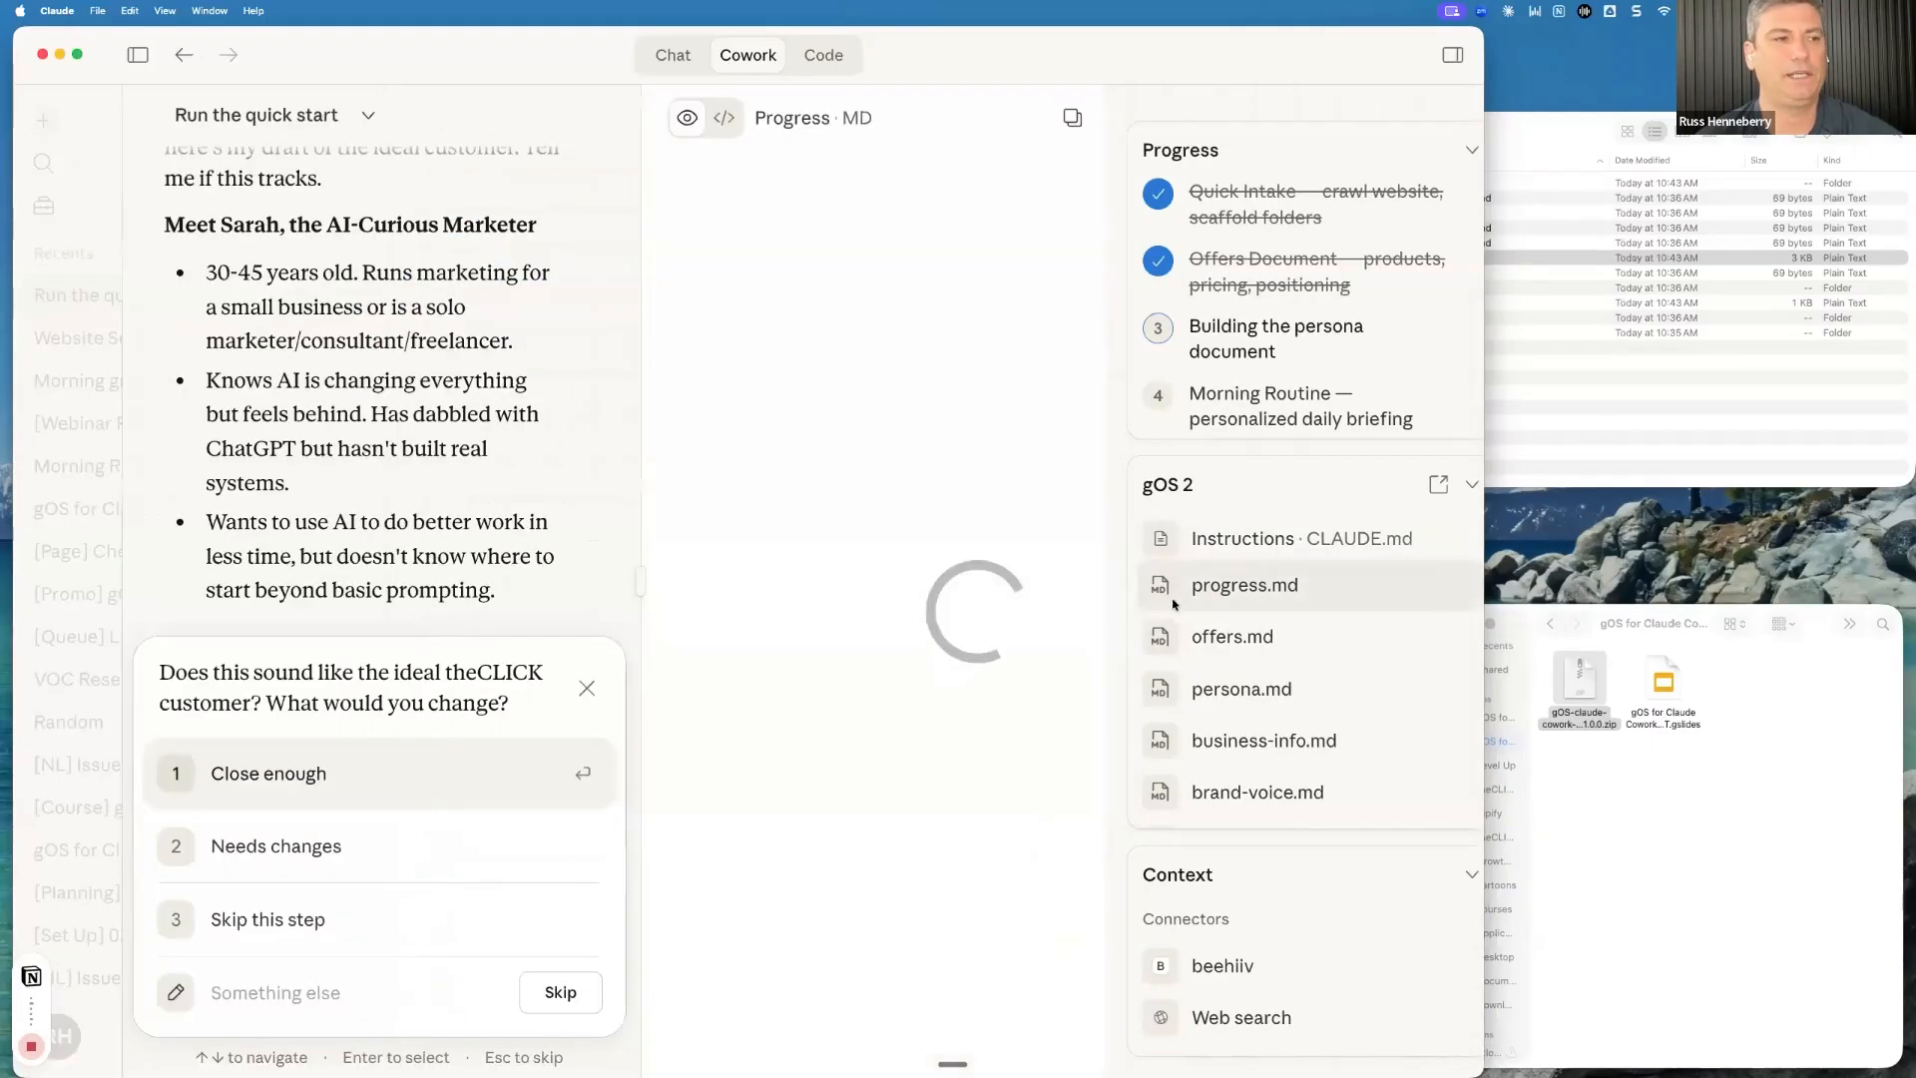
pyautogui.scroll(6, 975, 404)
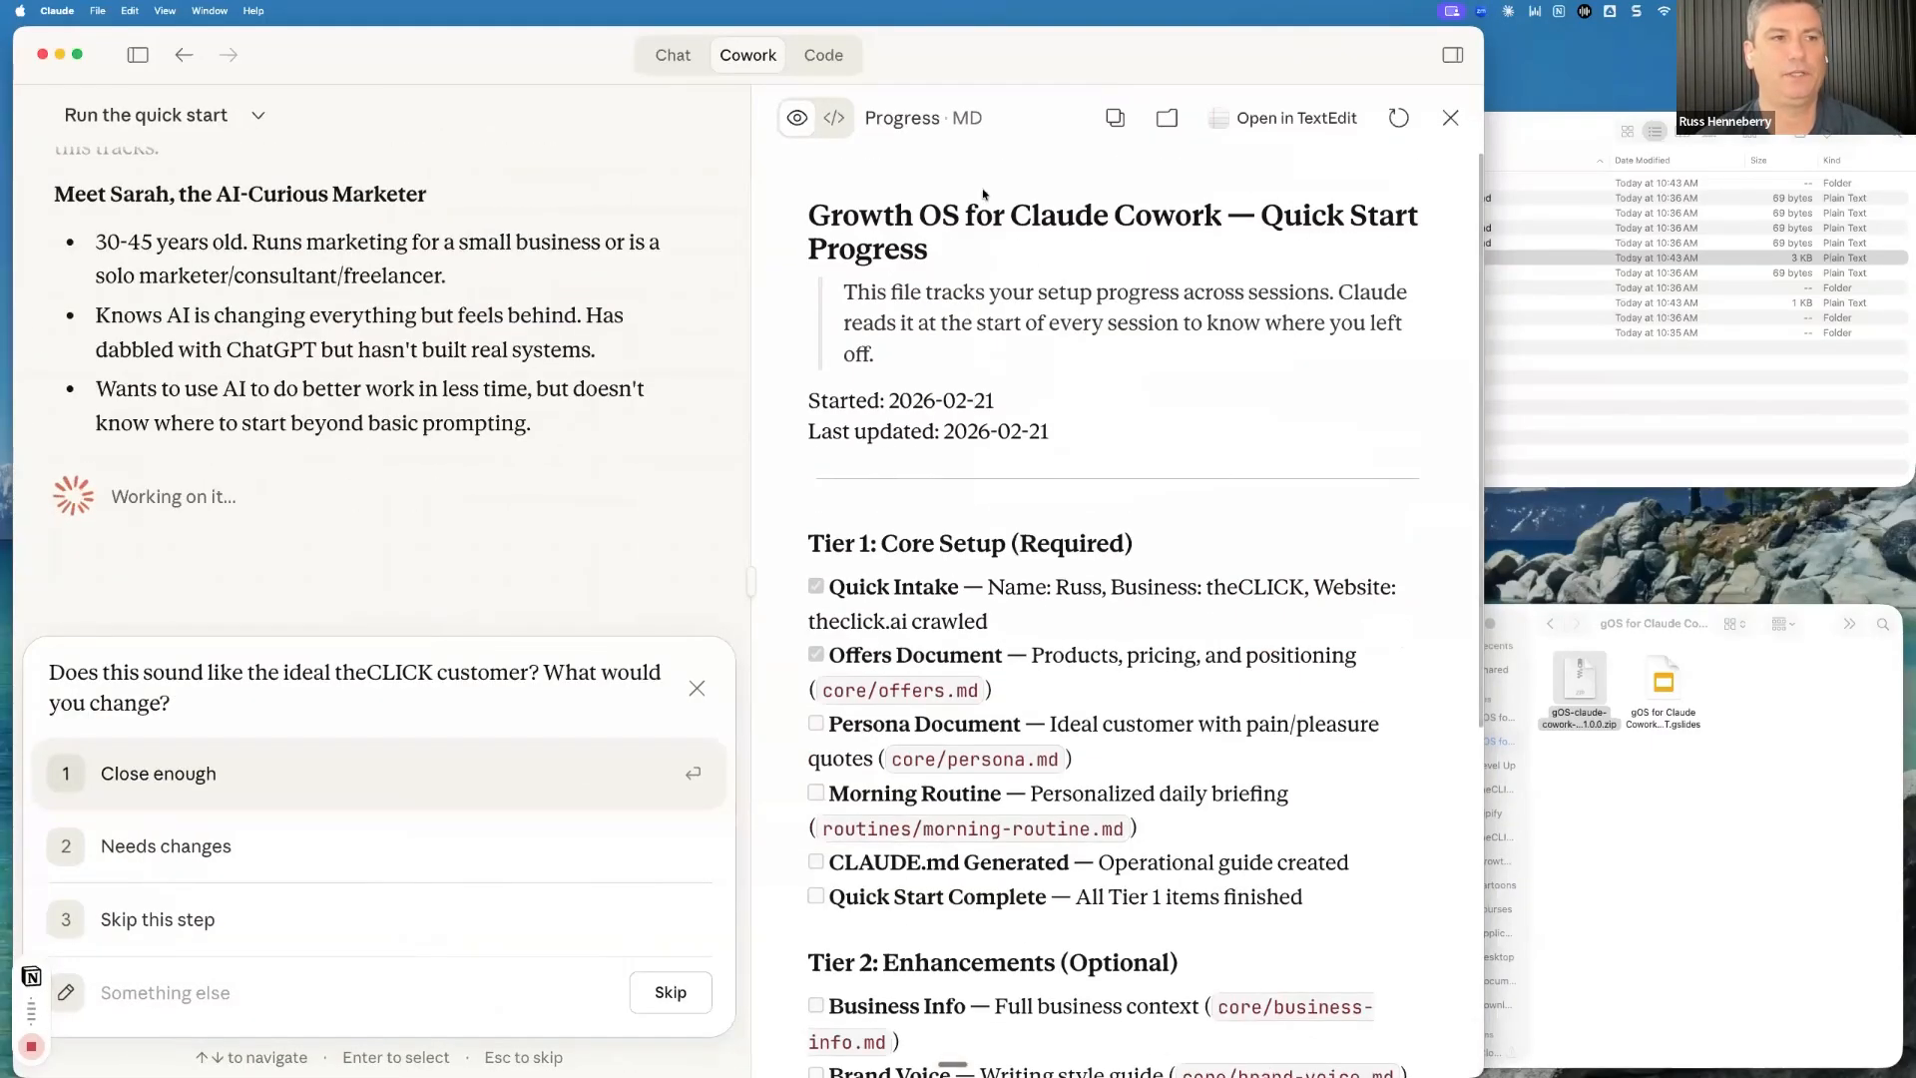
pyautogui.moveTo(830, 215); pyautogui.dragTo(1056, 724)
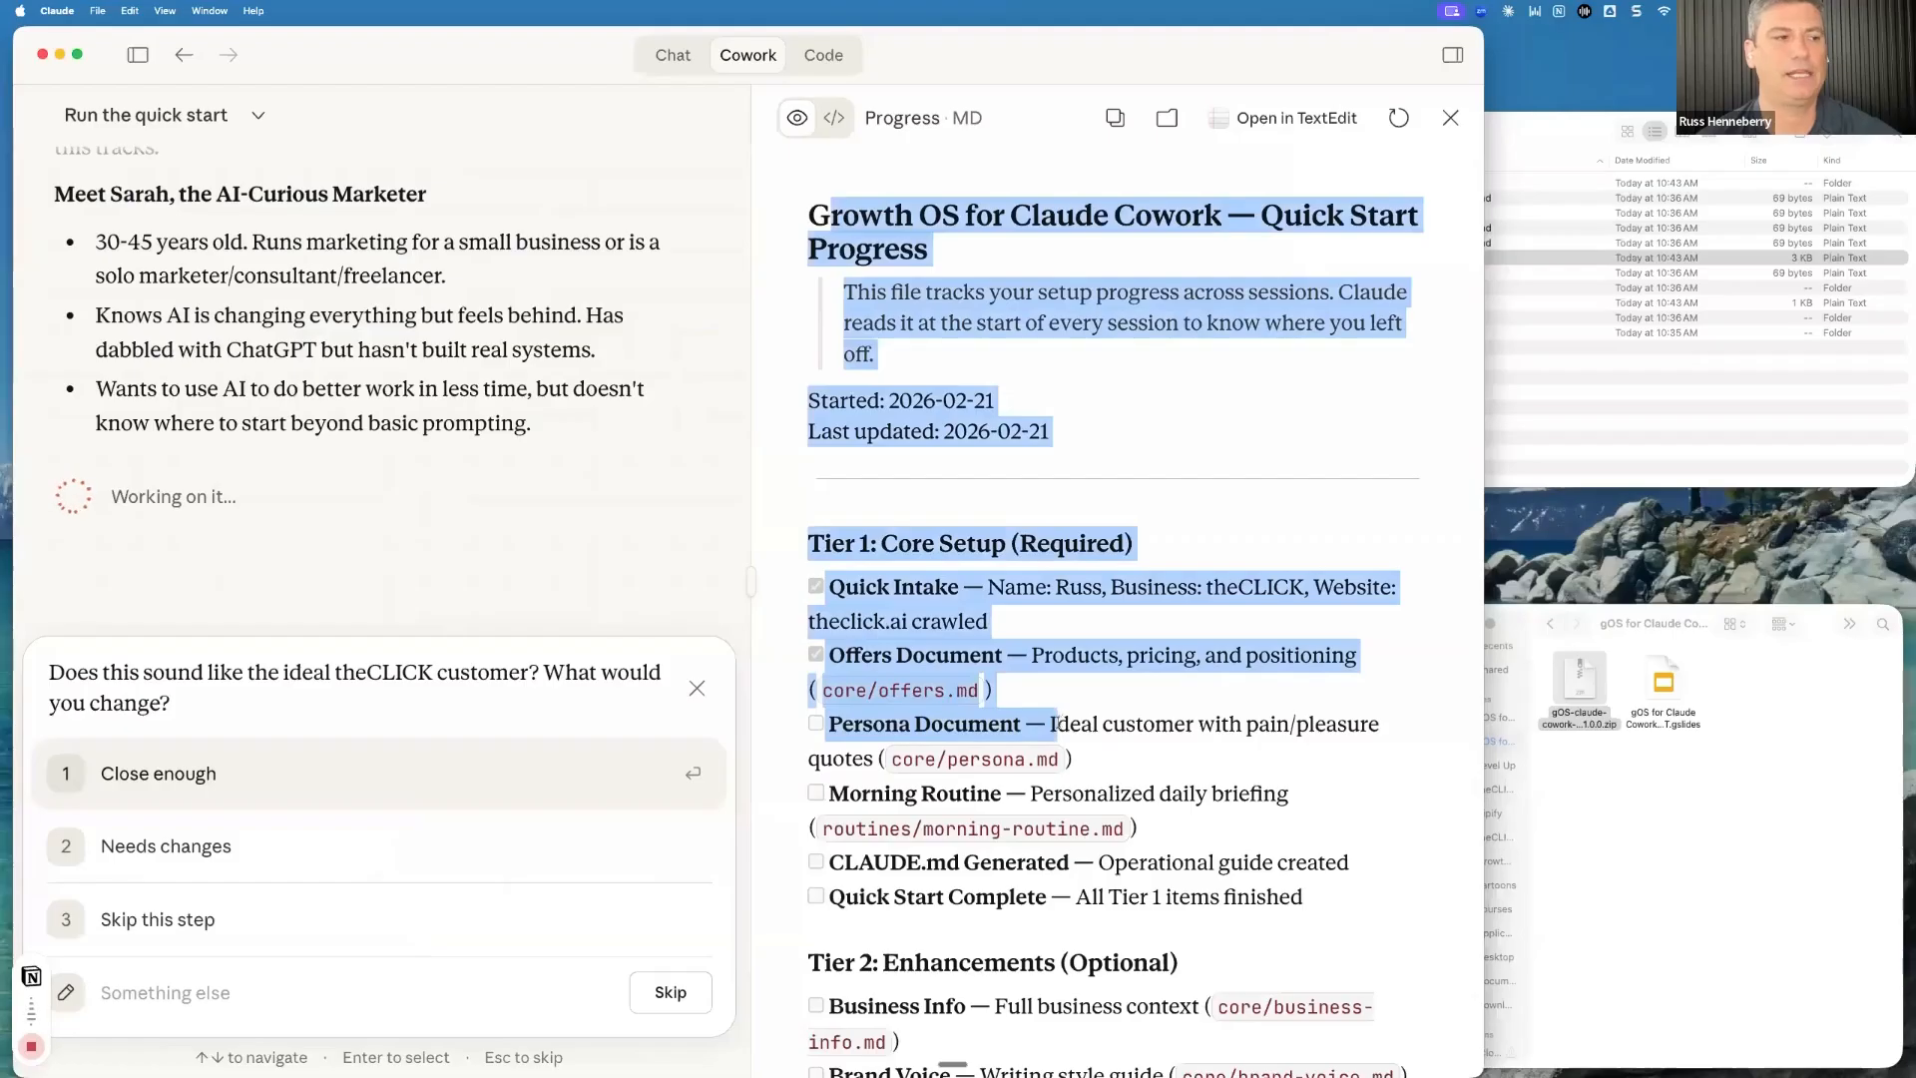
pyautogui.scroll(-1, 808, 628)
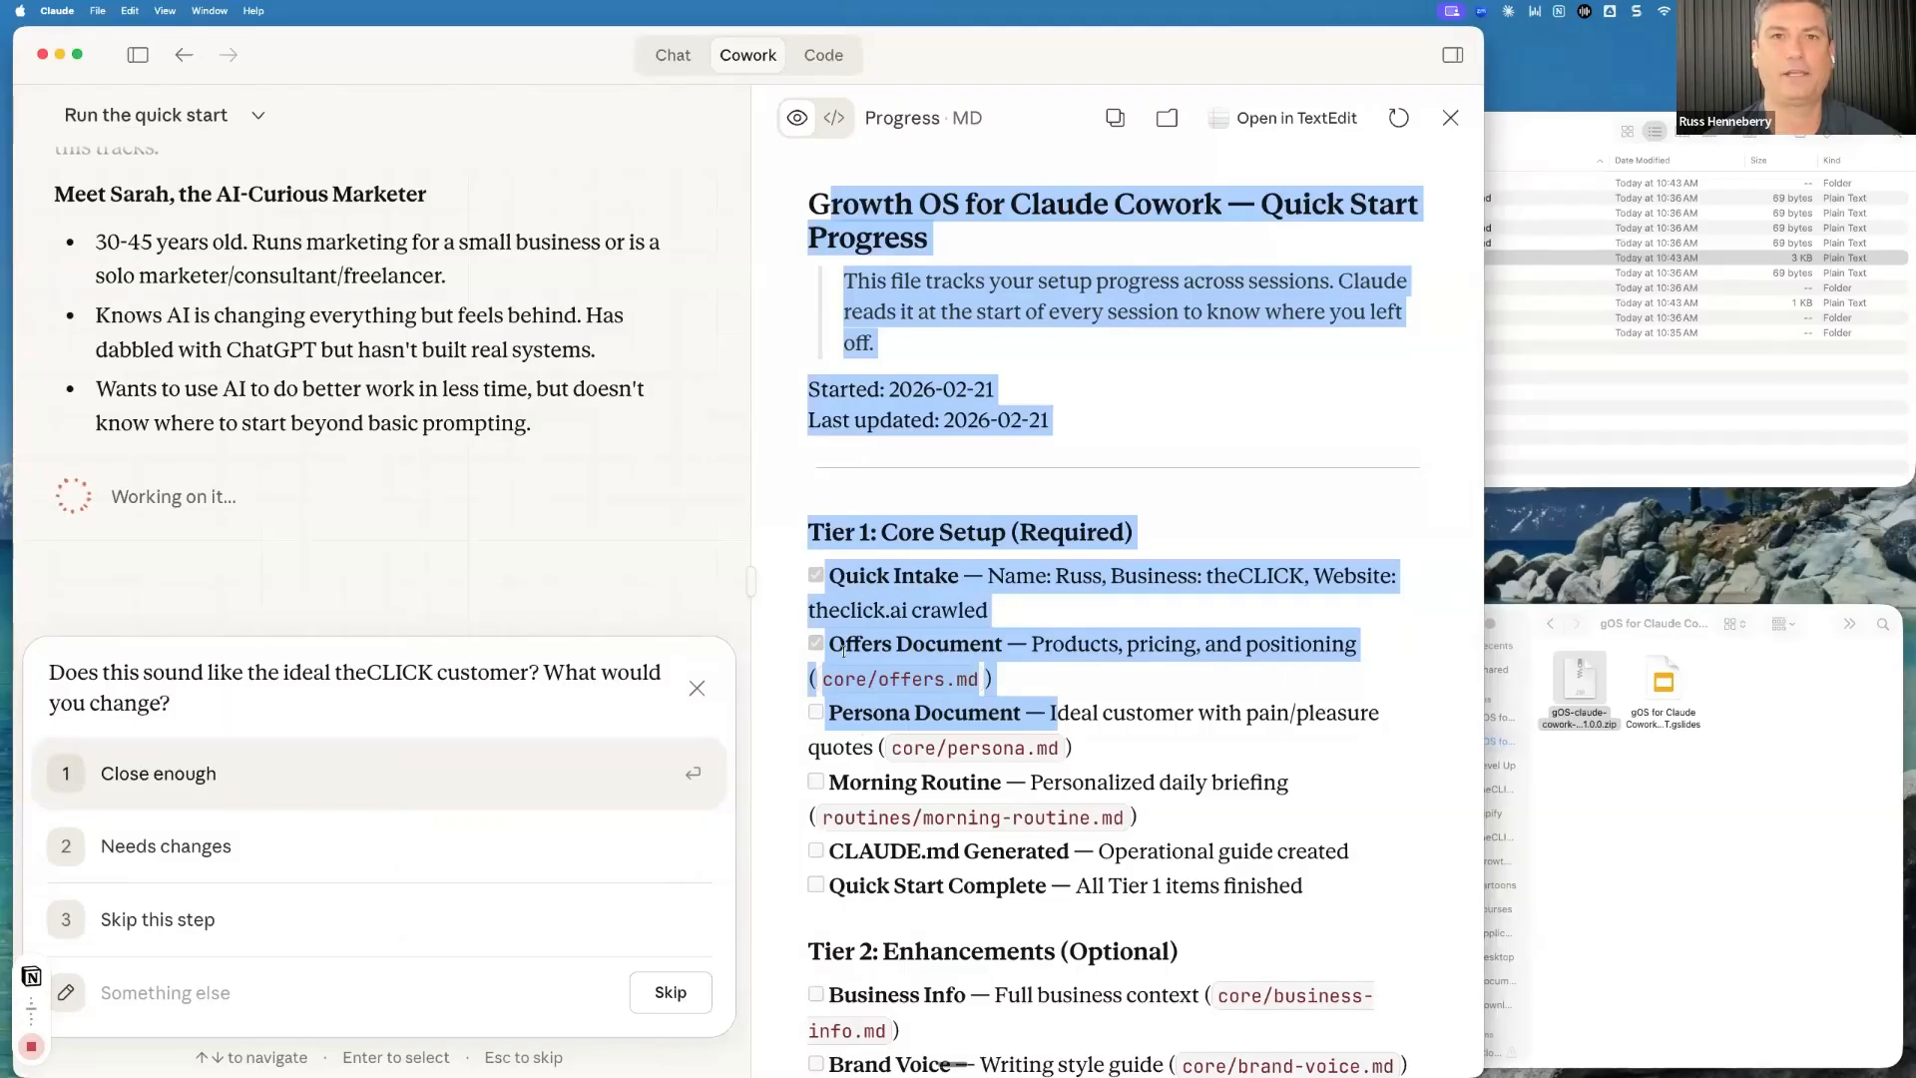
pyautogui.click(1449, 118)
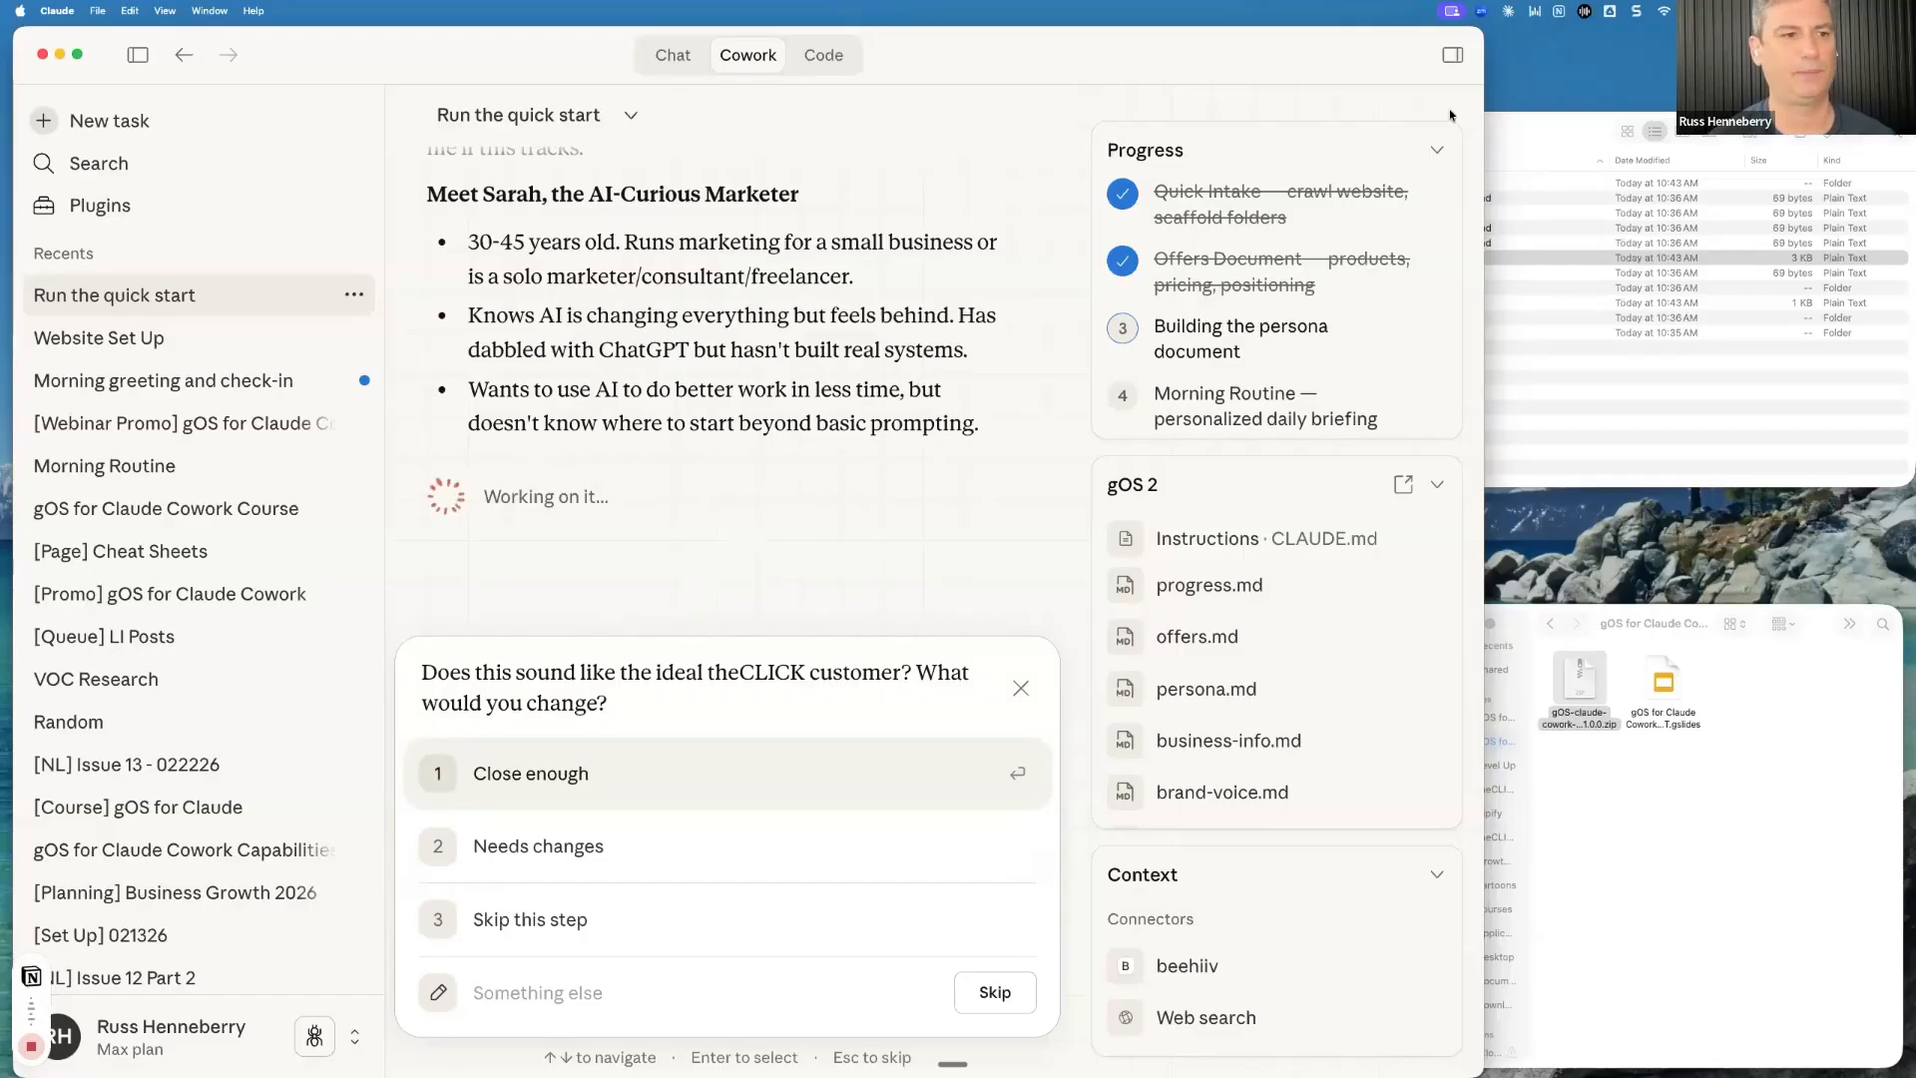
pyautogui.click(1177, 586)
pyautogui.scroll(-5, 1177, 588)
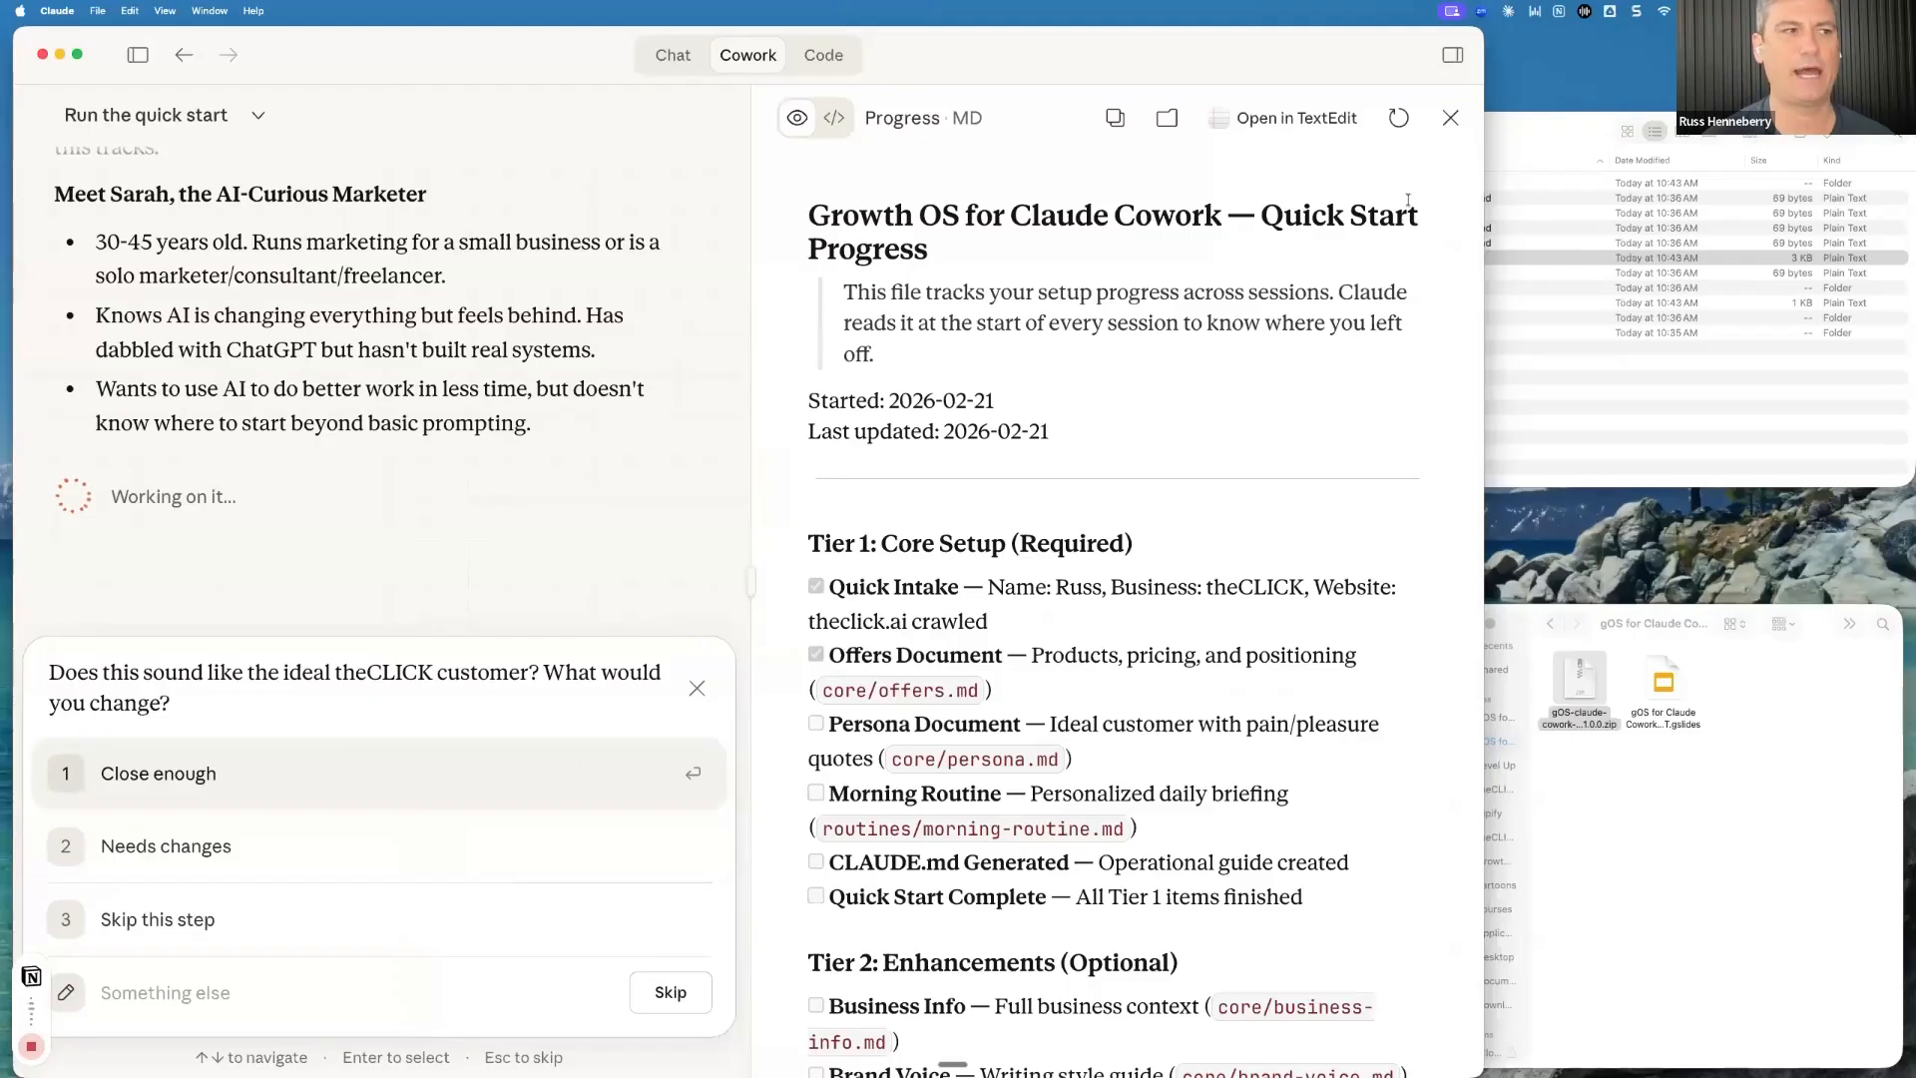
pyautogui.click(1449, 119)
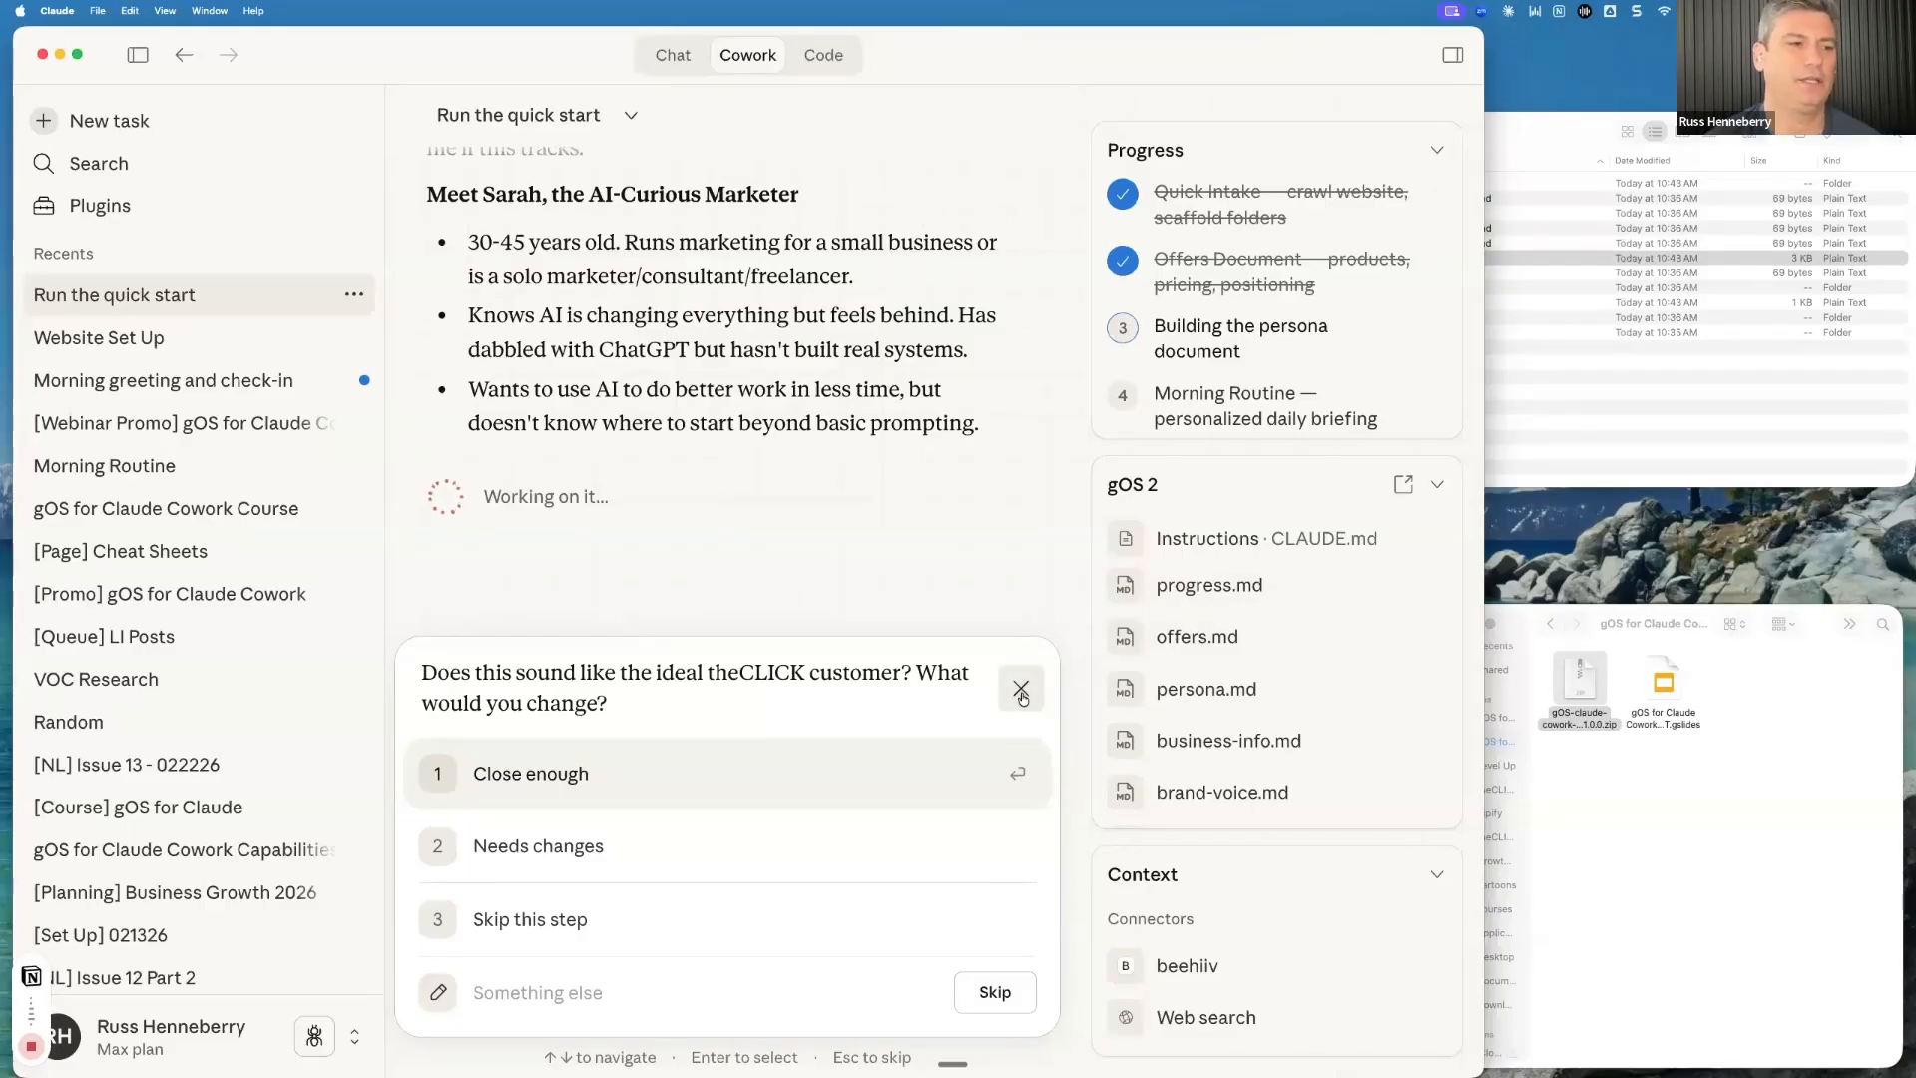
# Dismiss the ideal customer question without an answer and show the options for adding content to the reply
pyautogui.click(1021, 697)
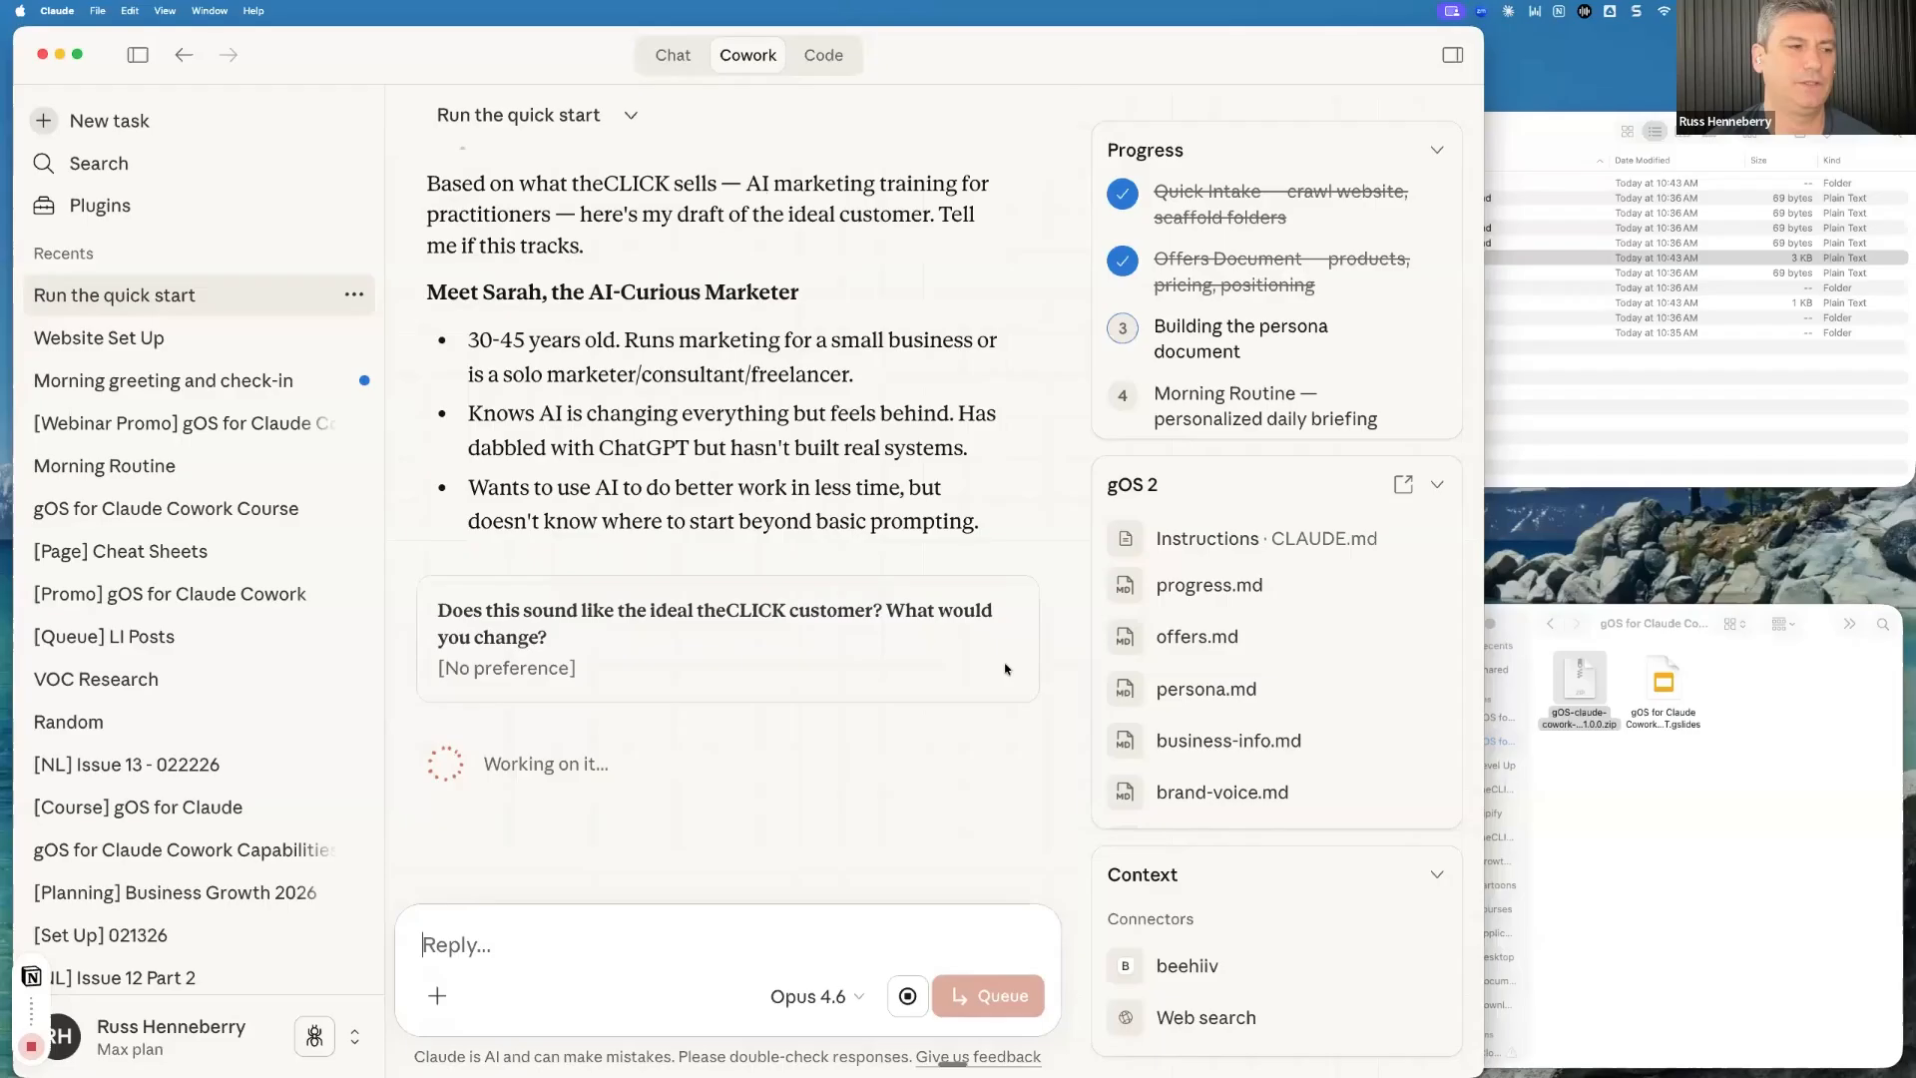
pyautogui.click(437, 995)
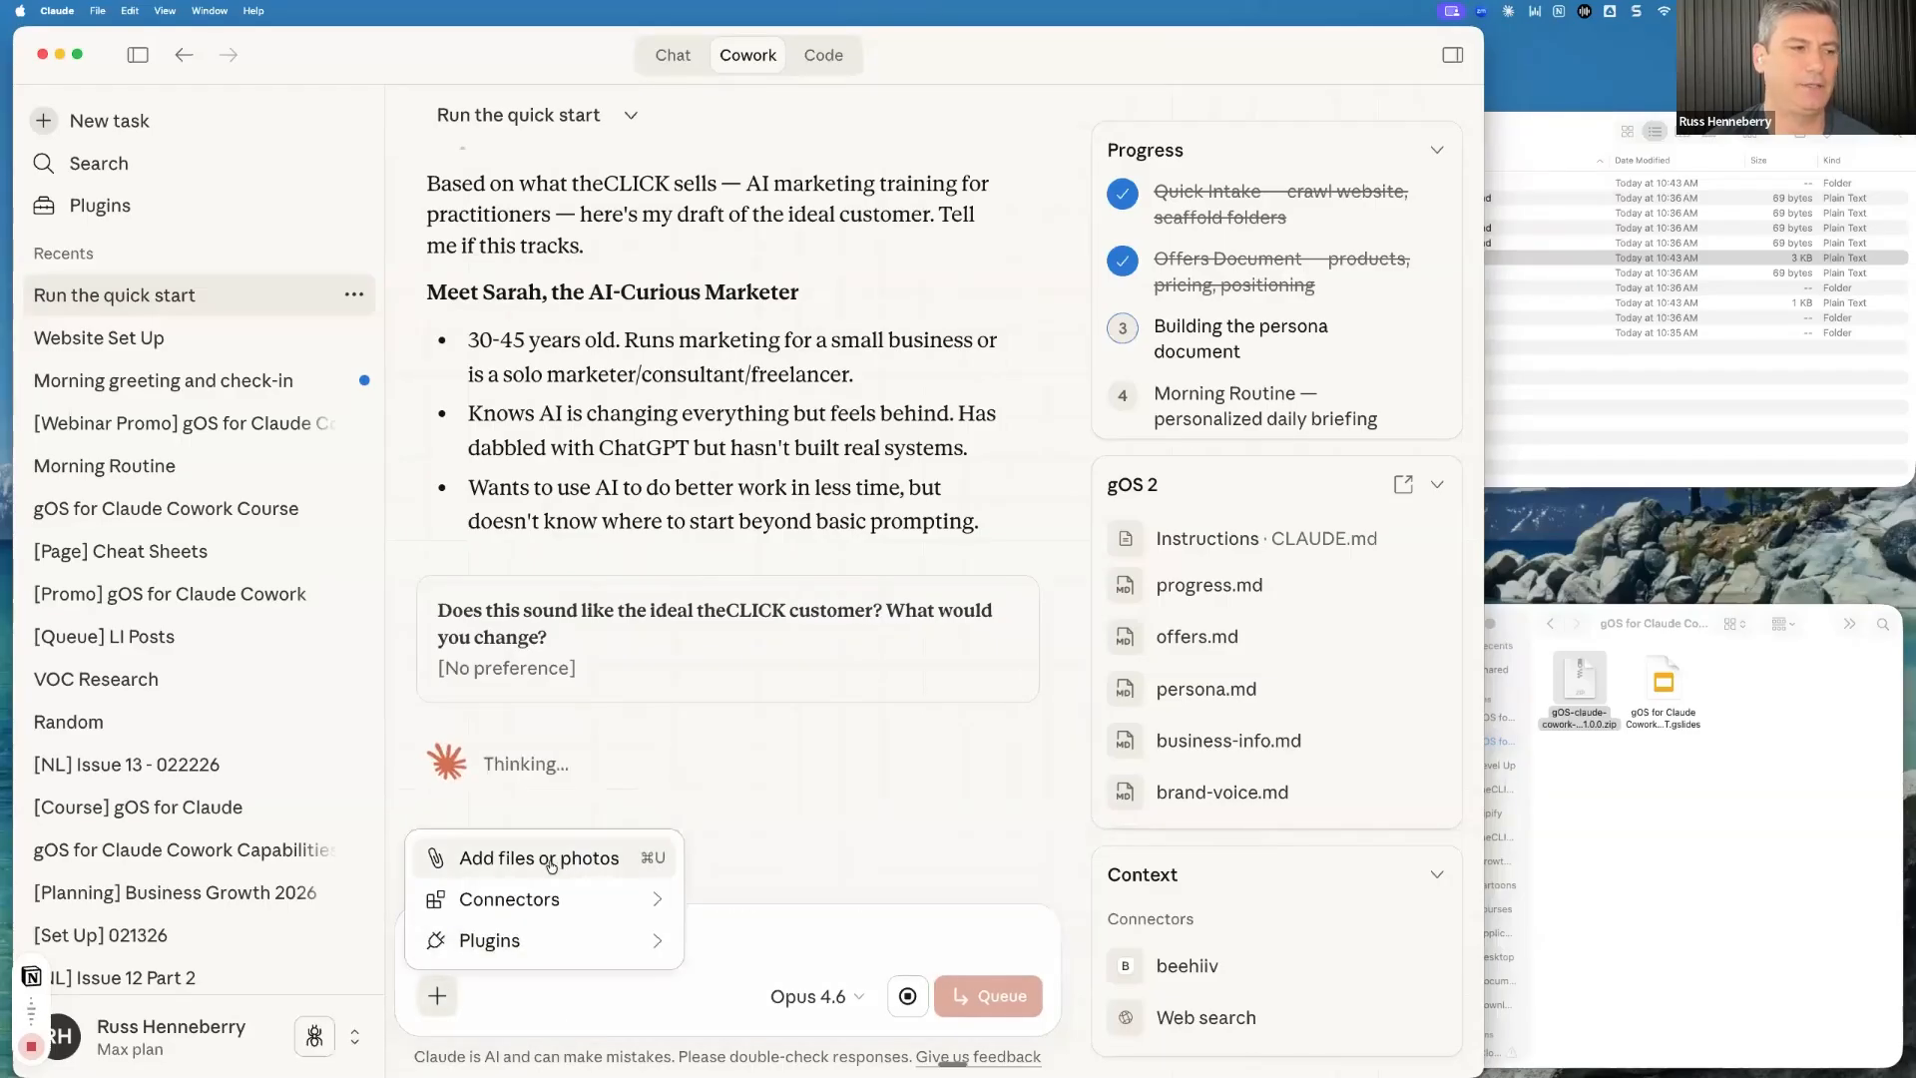
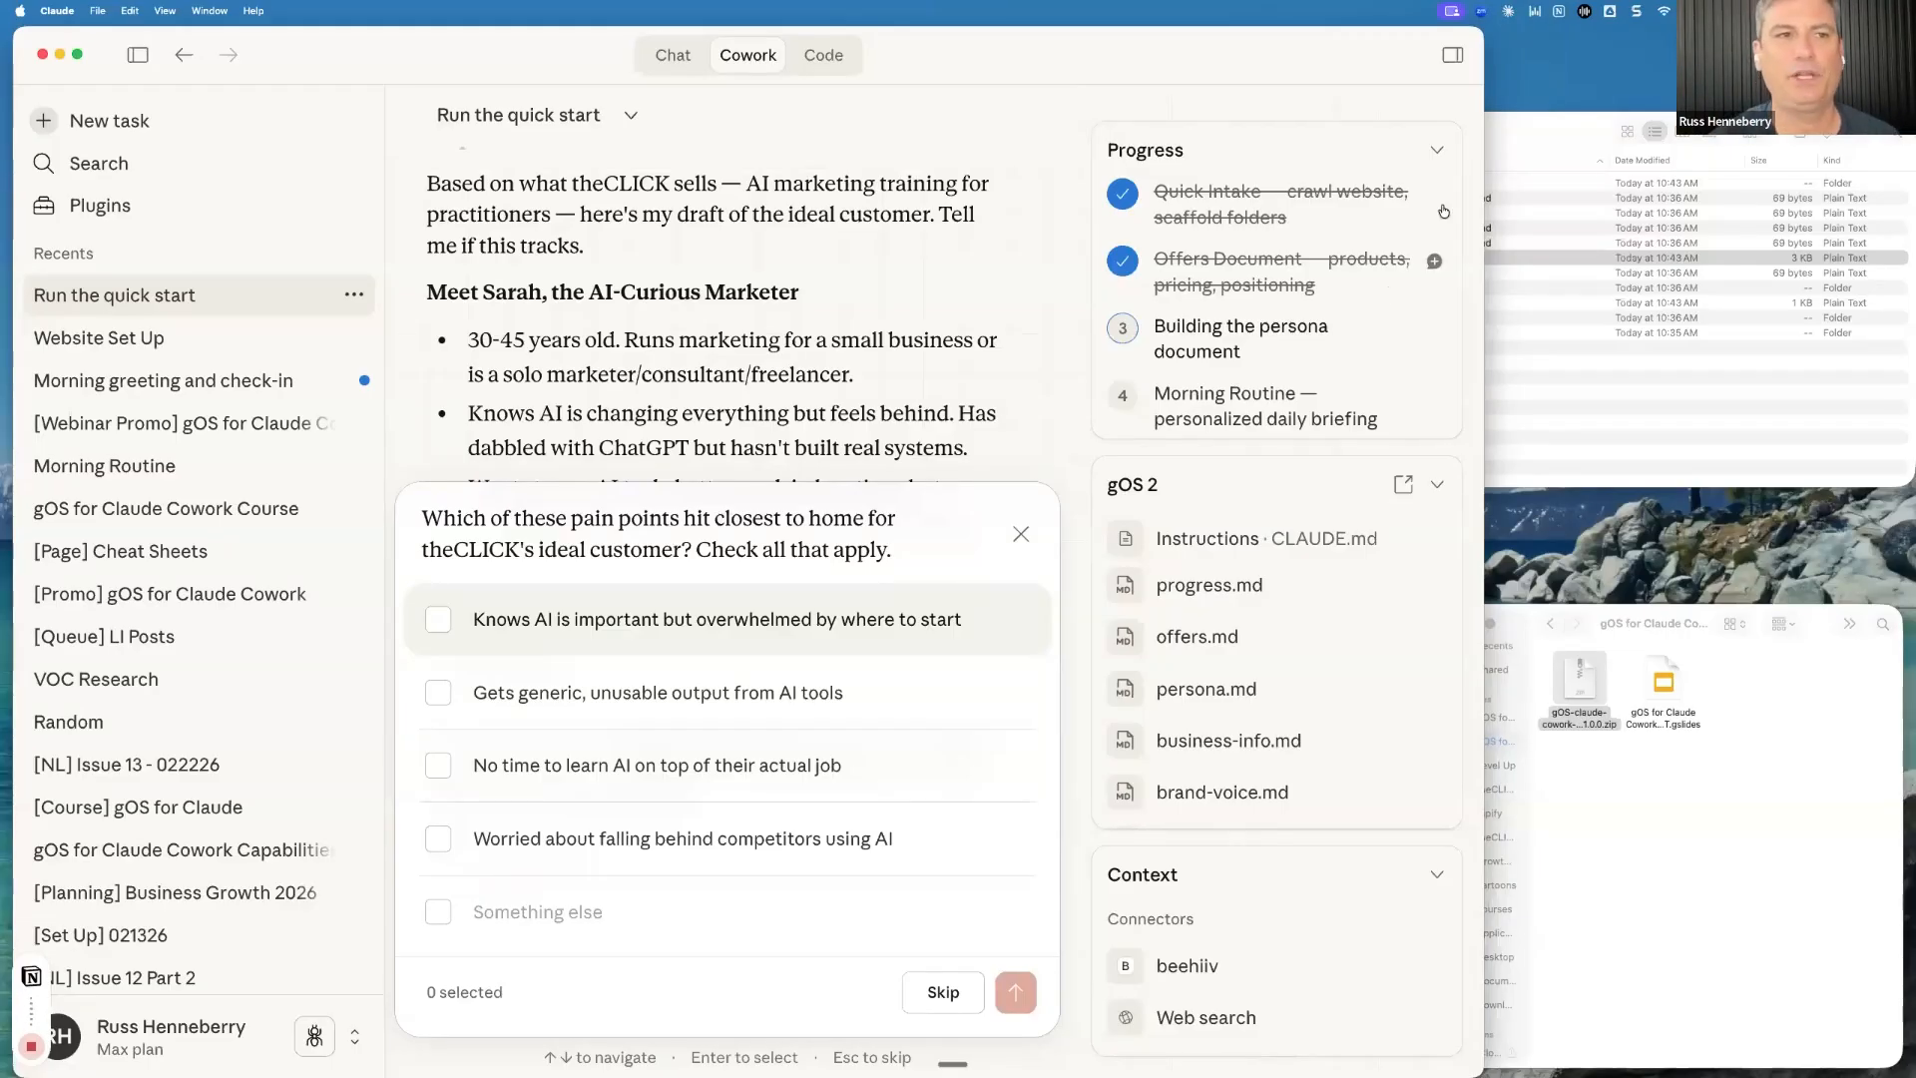
# Bring the gOS 2 Finder window forward to check the files in the core folder
pyautogui.click(1537, 126)
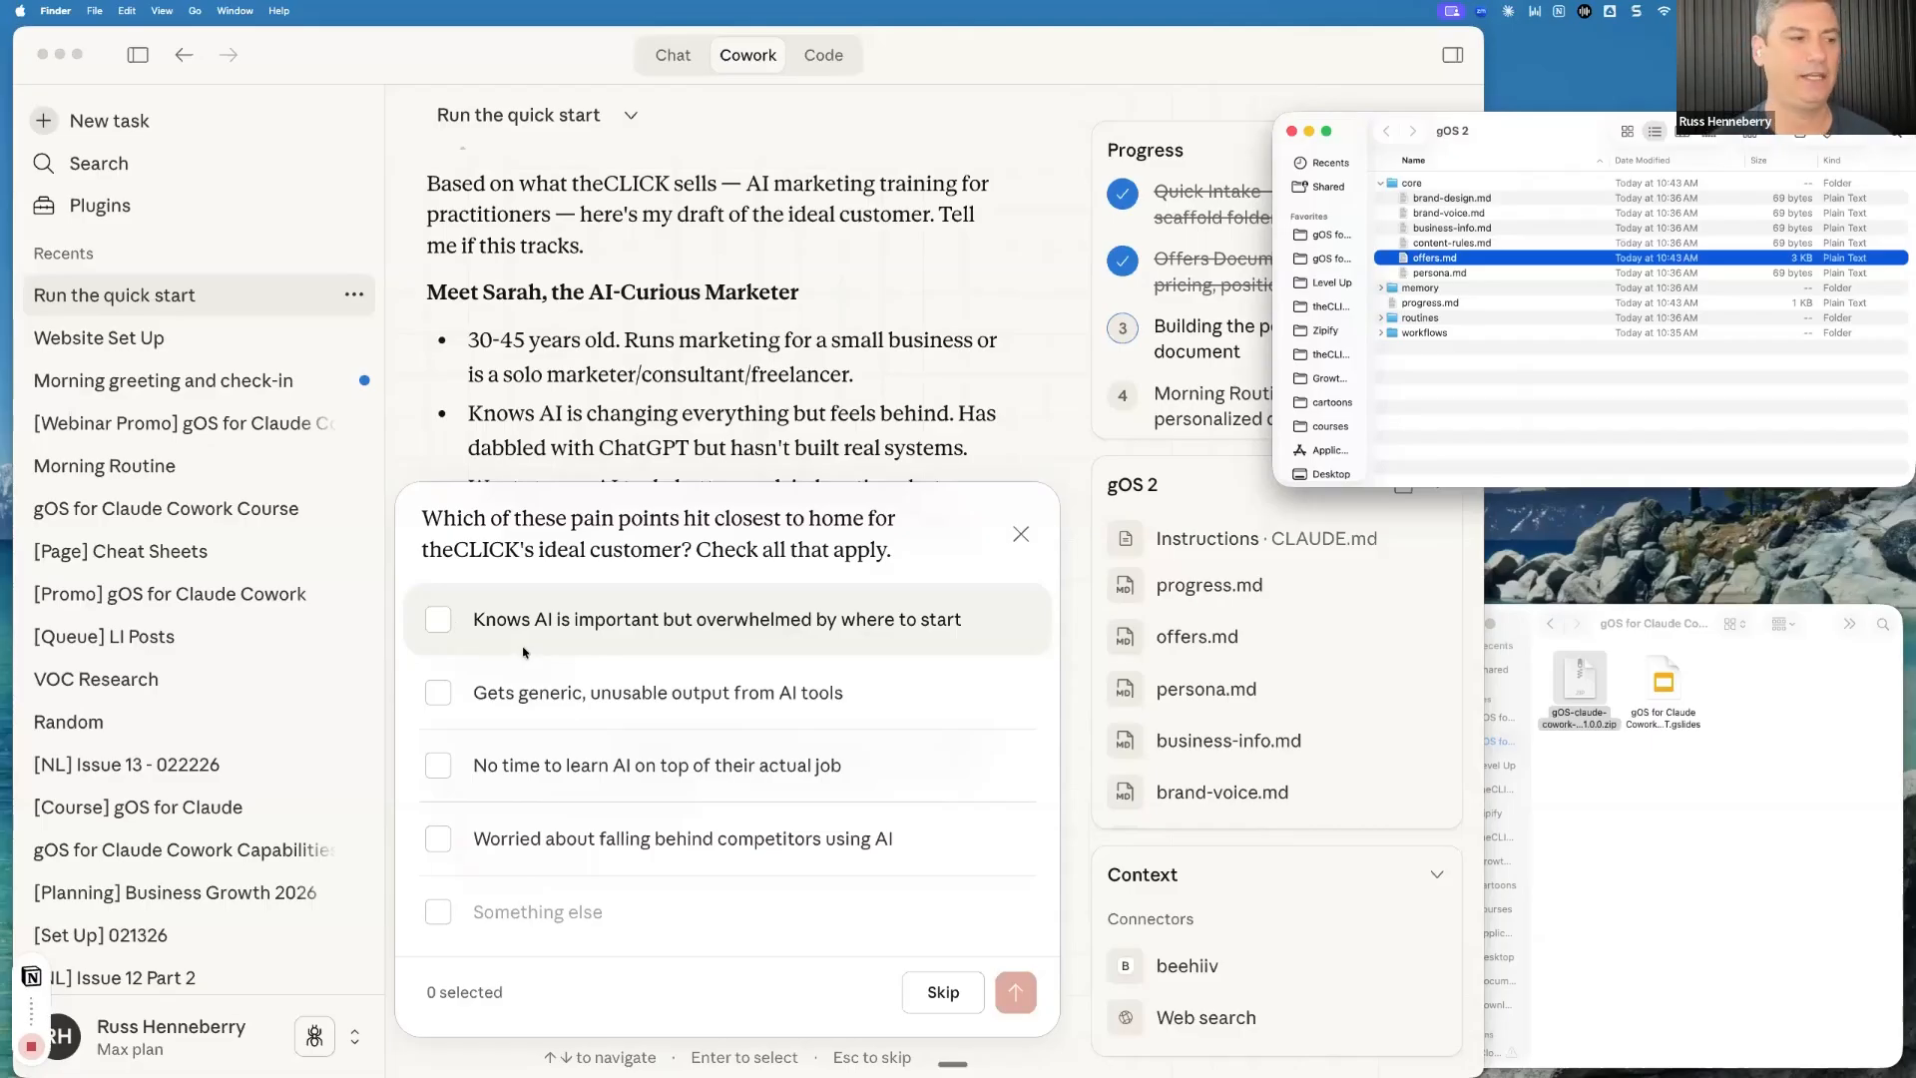
# Answer the pain points question with overwhelmed by where to start, no time to learn AI and falling behind competitors, and submit it
pyautogui.click(537, 914)
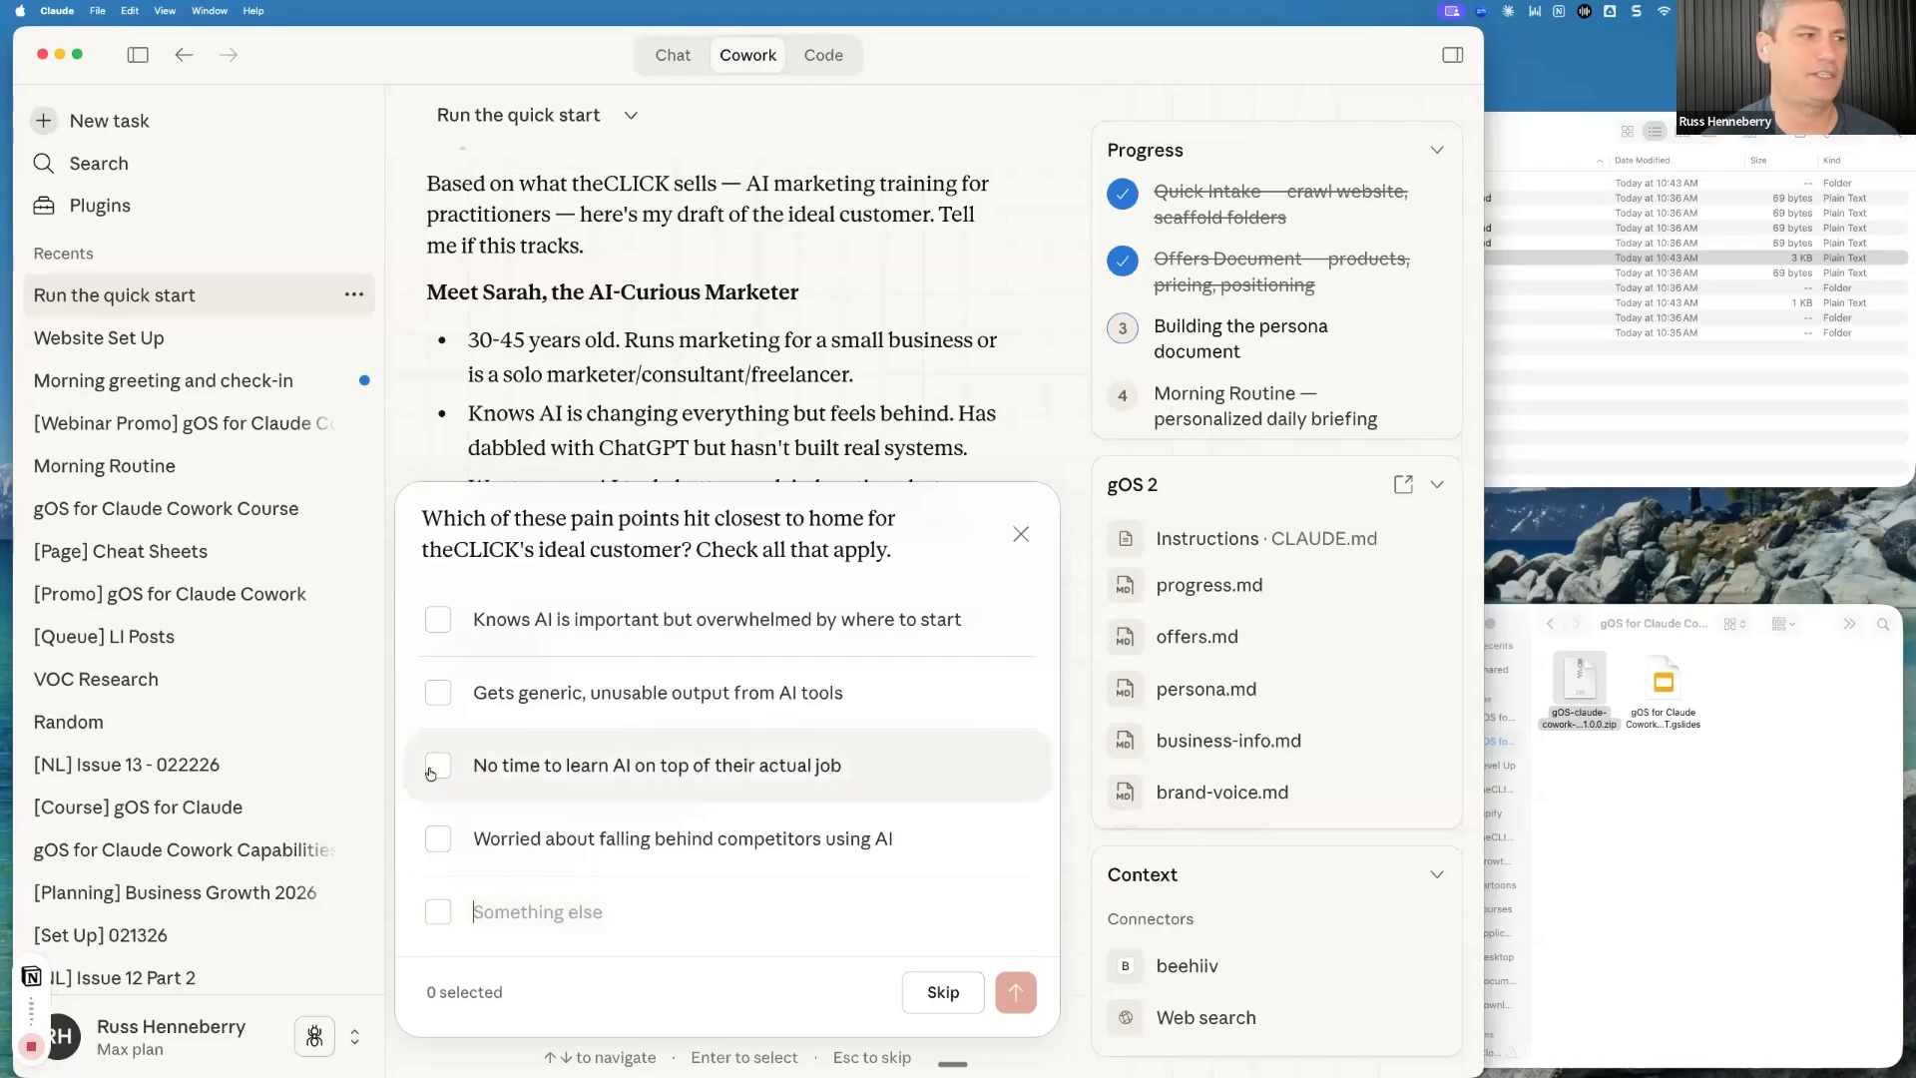
pyautogui.click(438, 621)
pyautogui.click(438, 765)
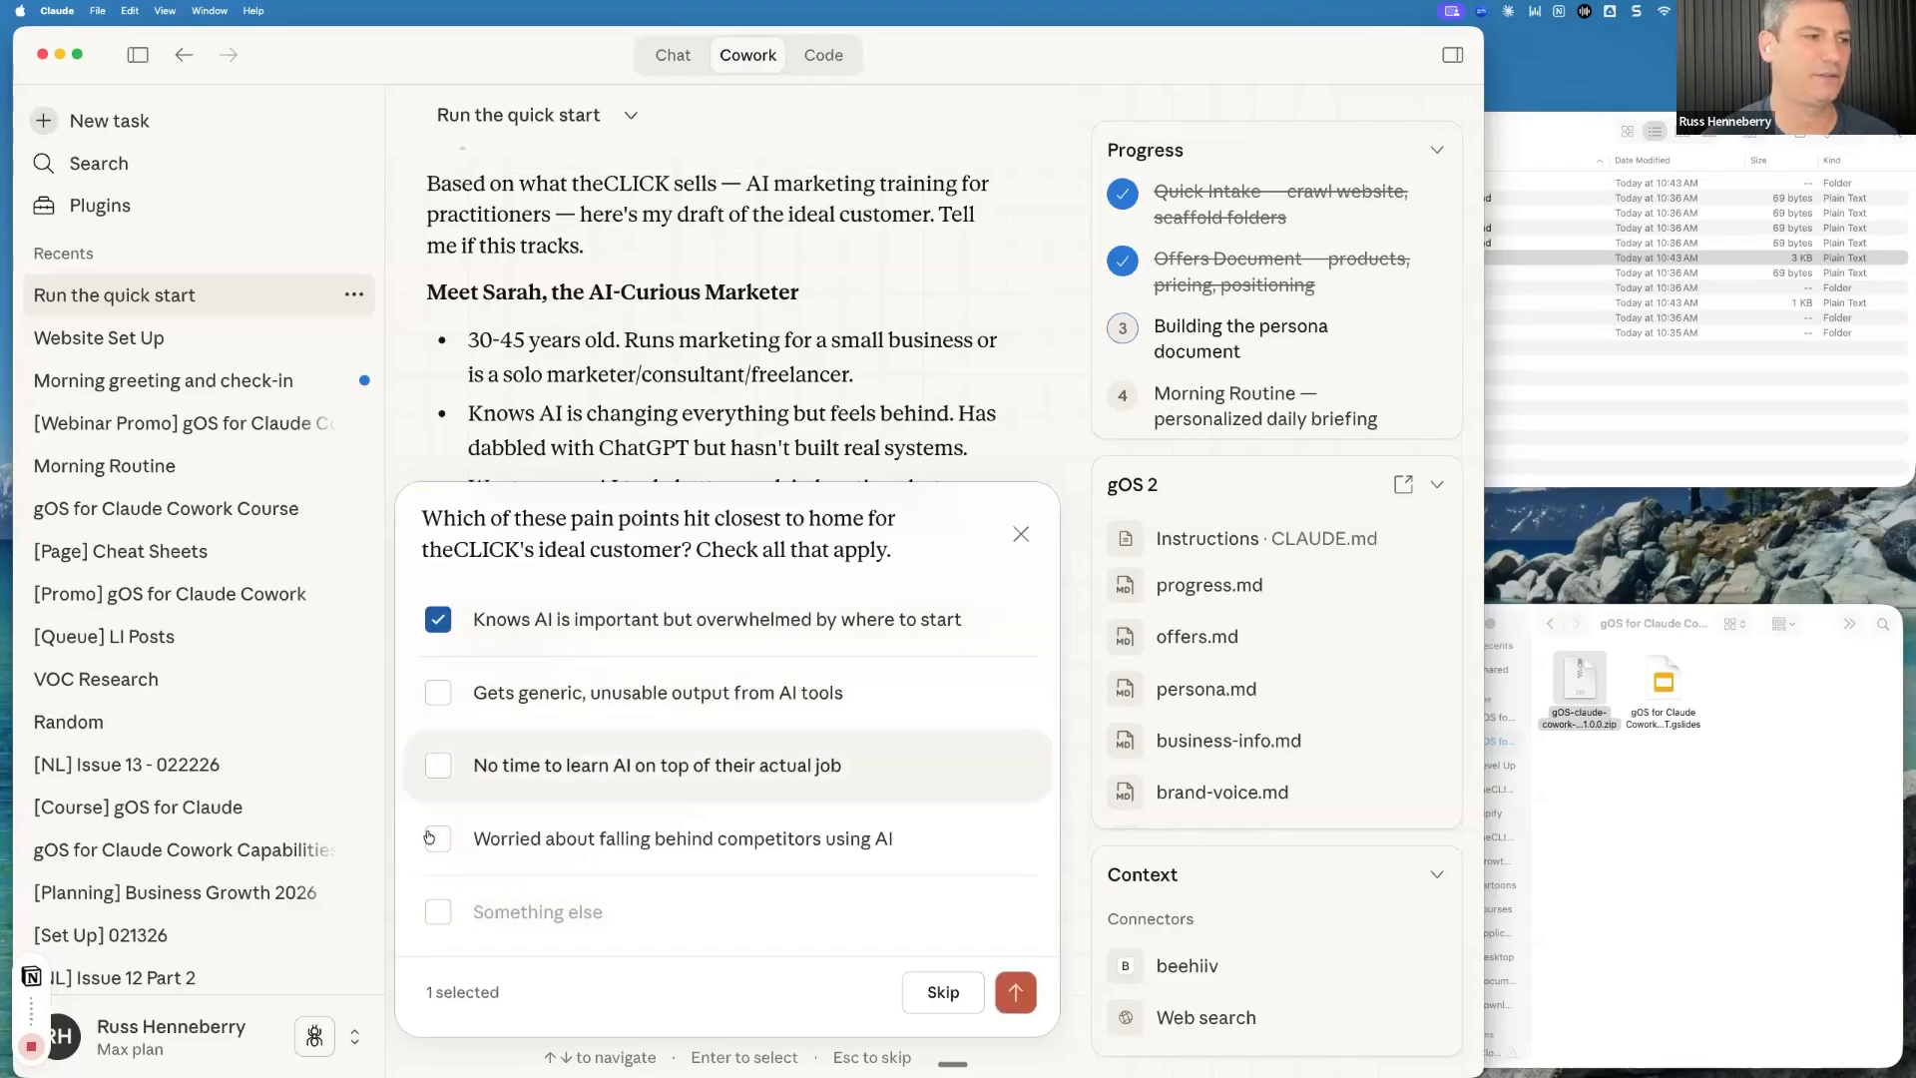
pyautogui.click(438, 838)
pyautogui.click(1016, 994)
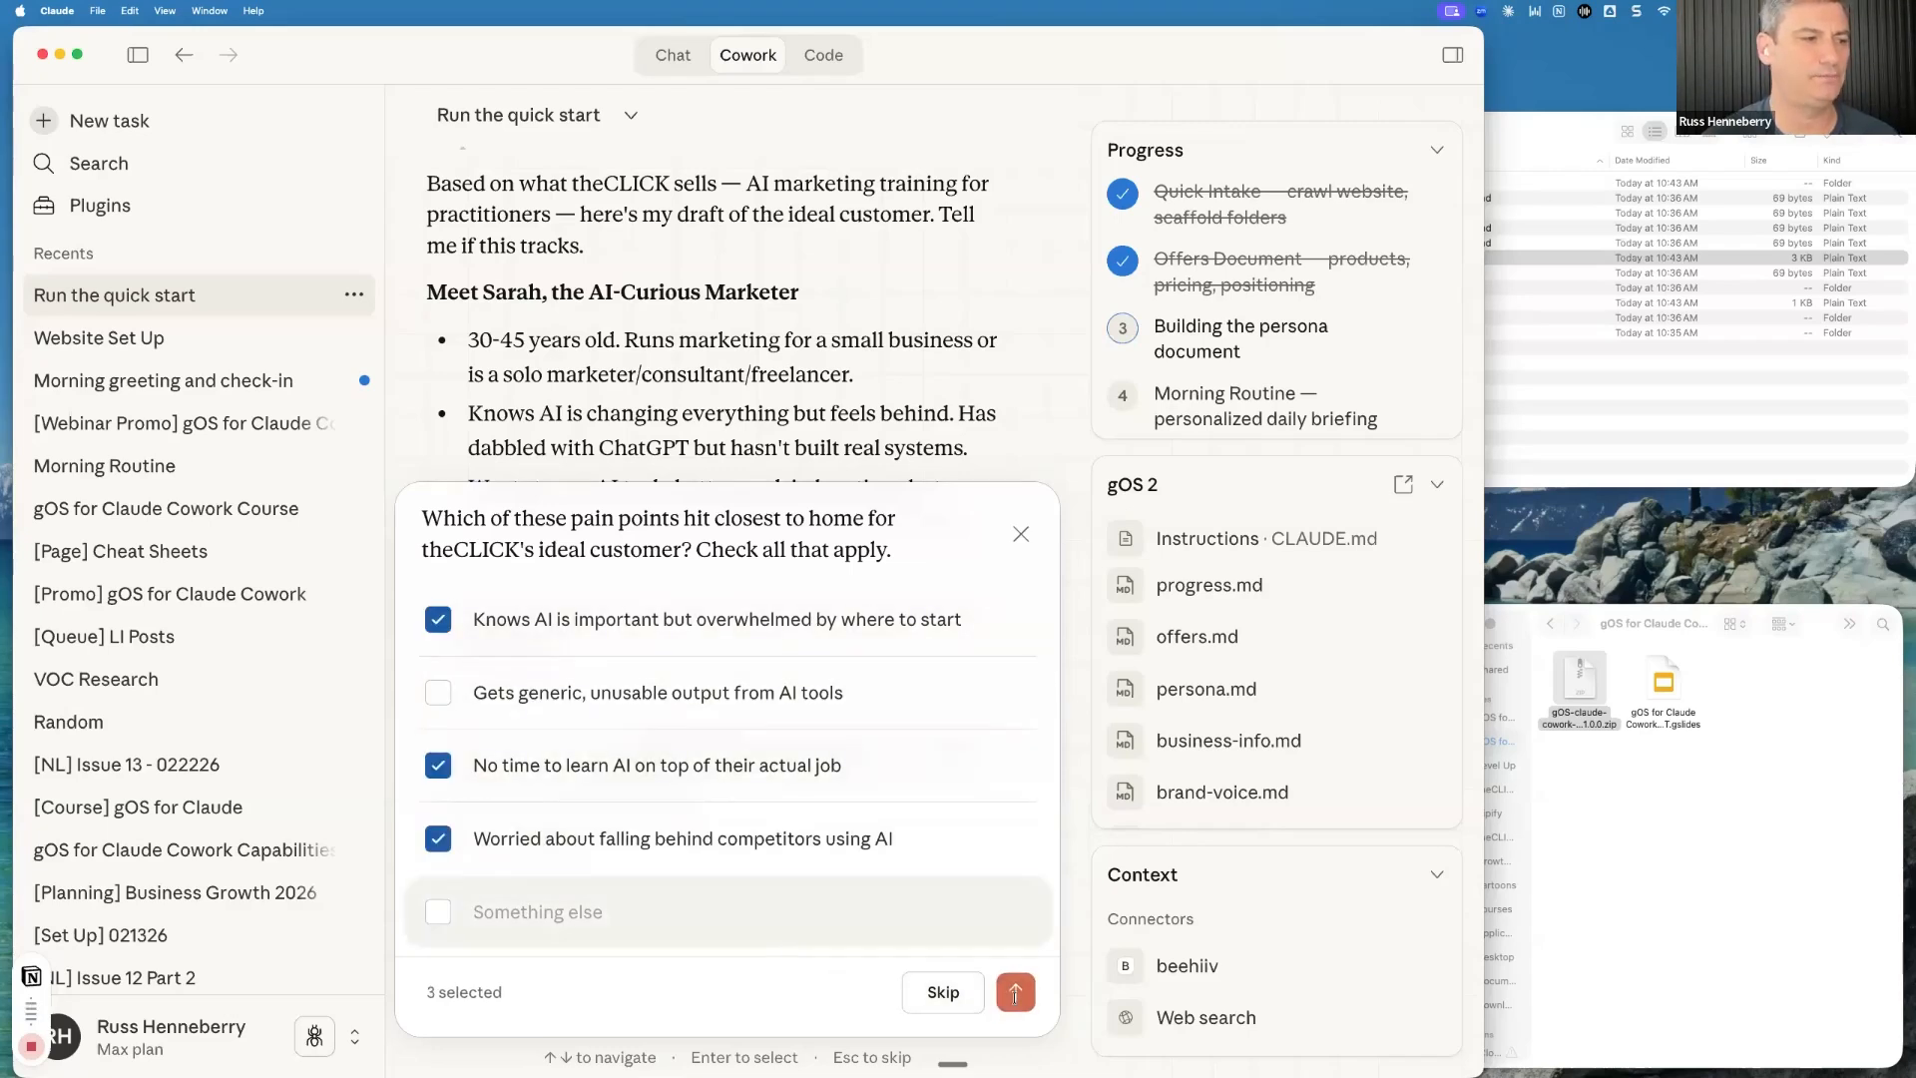
# Open offers.md from the core folder in the gOS 2 Finder window and enlarge it to read the whole document
pyautogui.click(1532, 291)
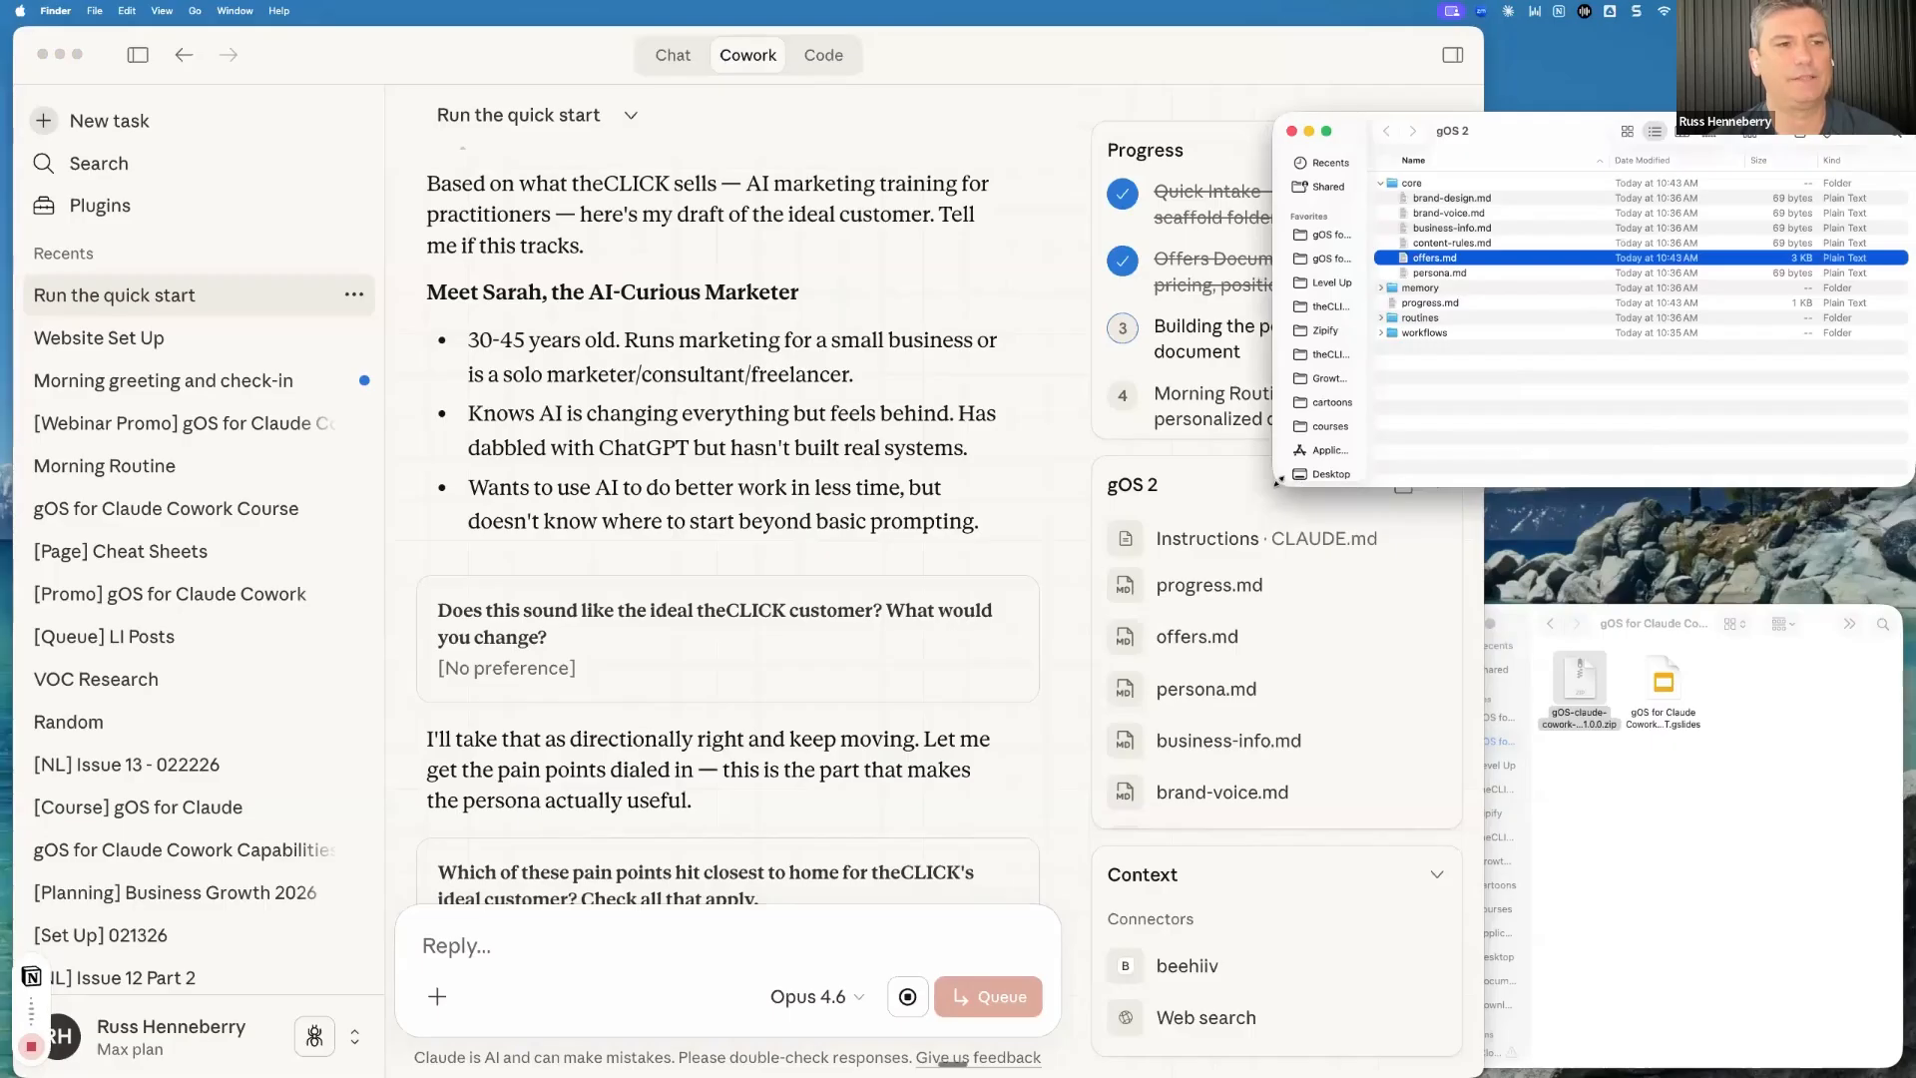
pyautogui.moveTo(1277, 486); pyautogui.dragTo(1132, 675)
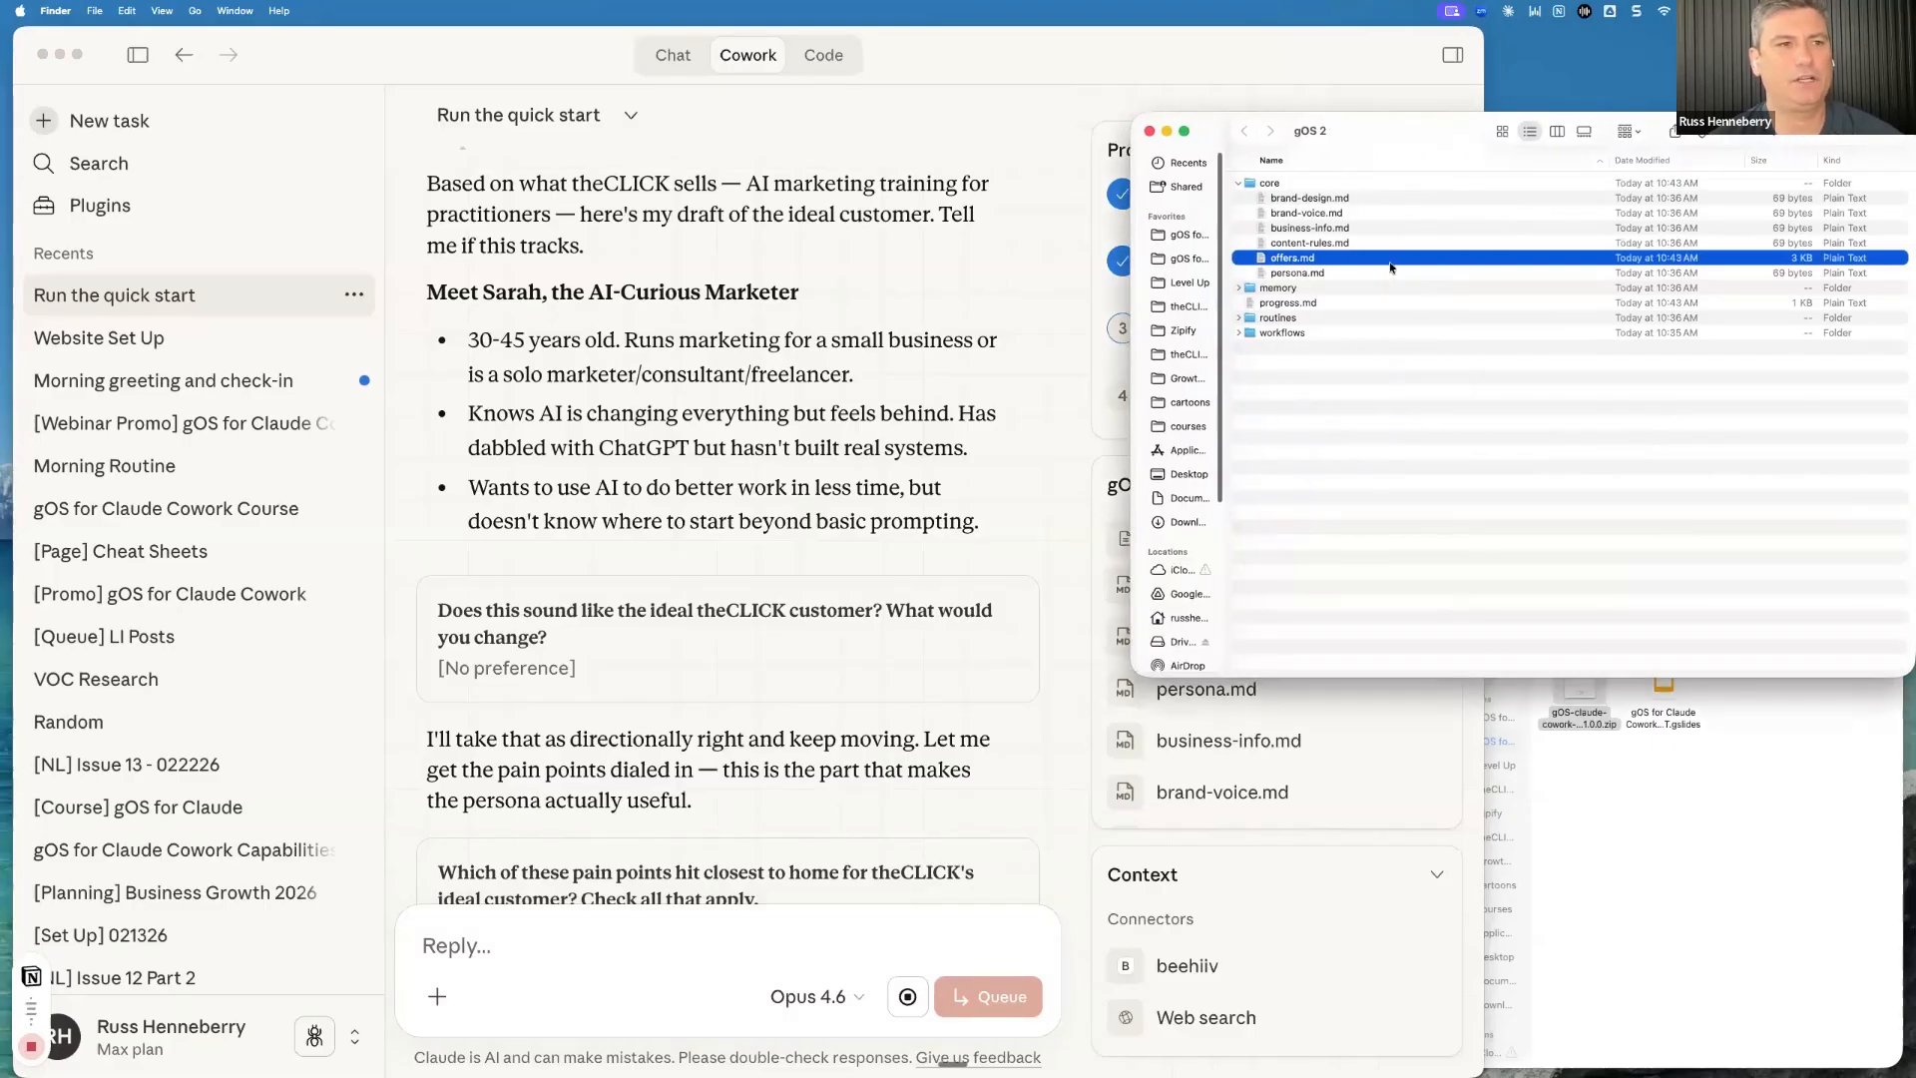
pyautogui.doubleClick(1292, 259)
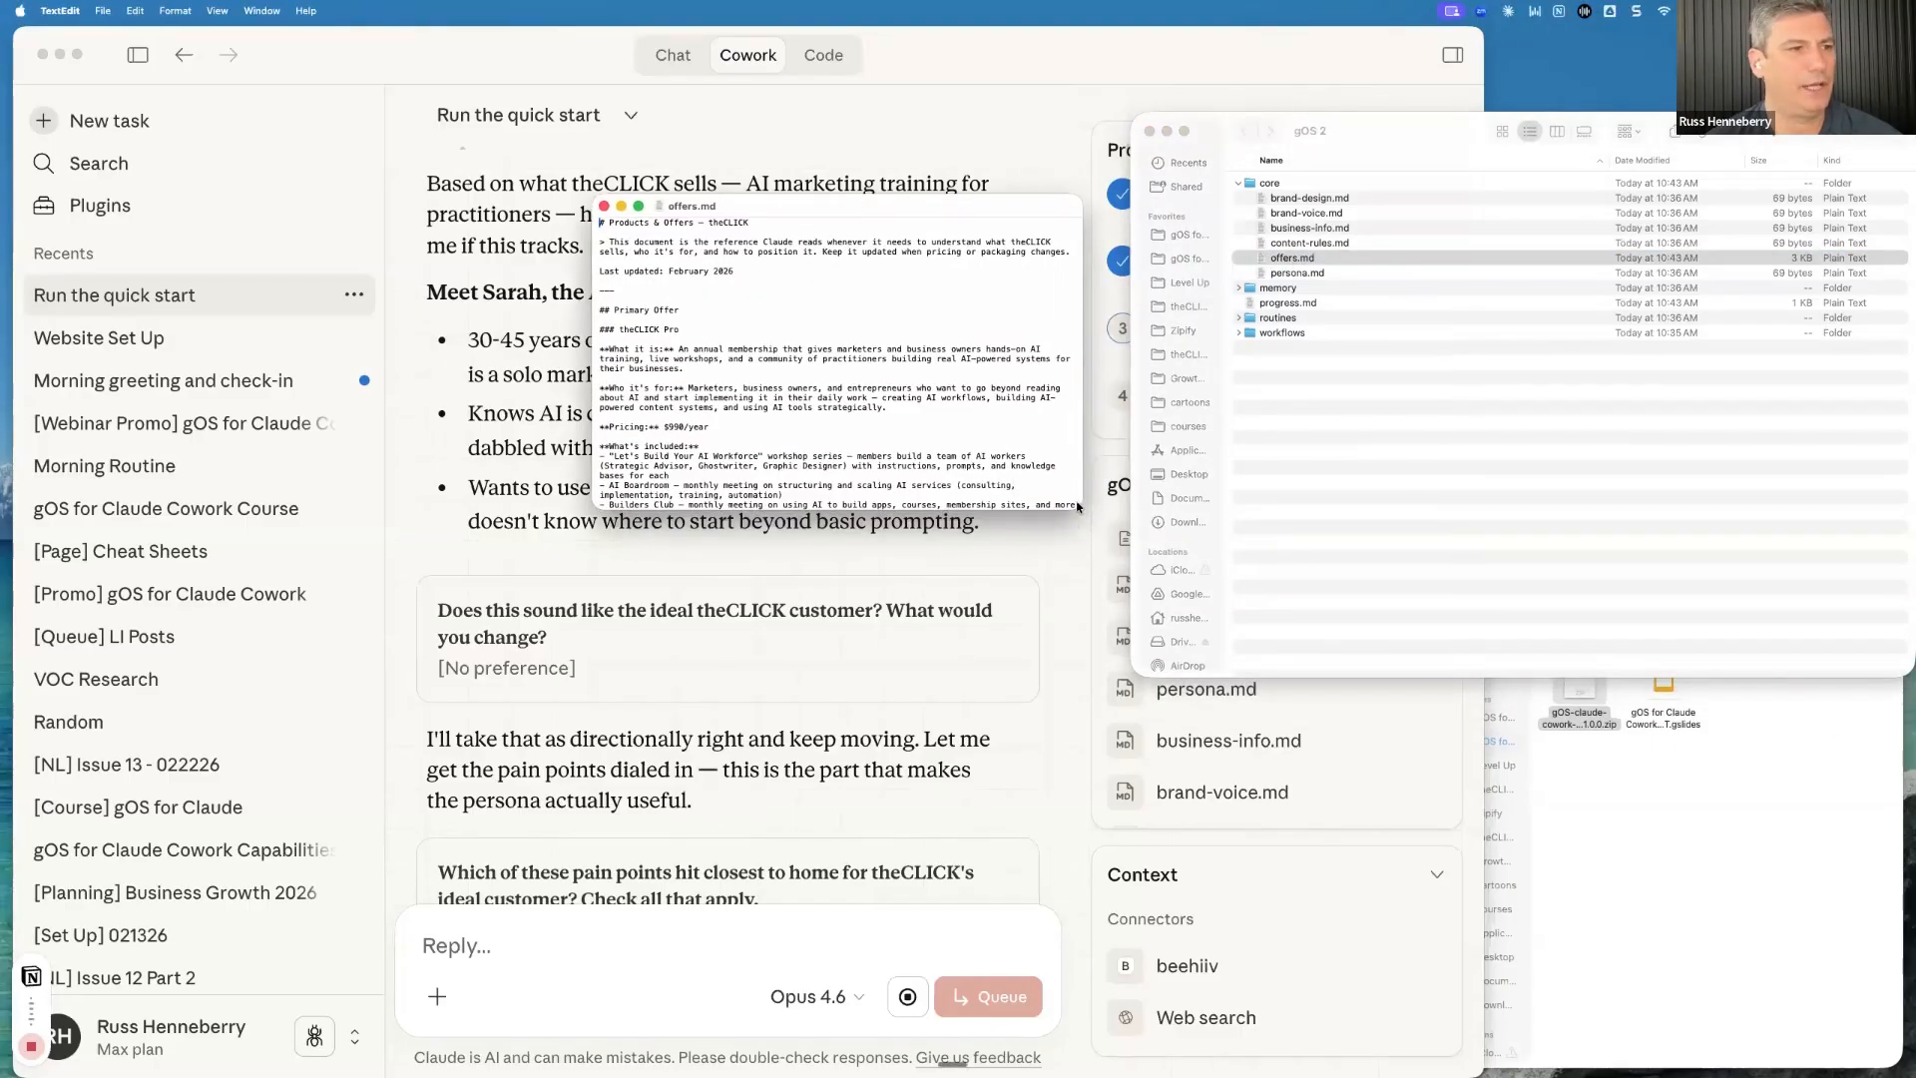
pyautogui.moveTo(1080, 508); pyautogui.dragTo(1646, 1073)
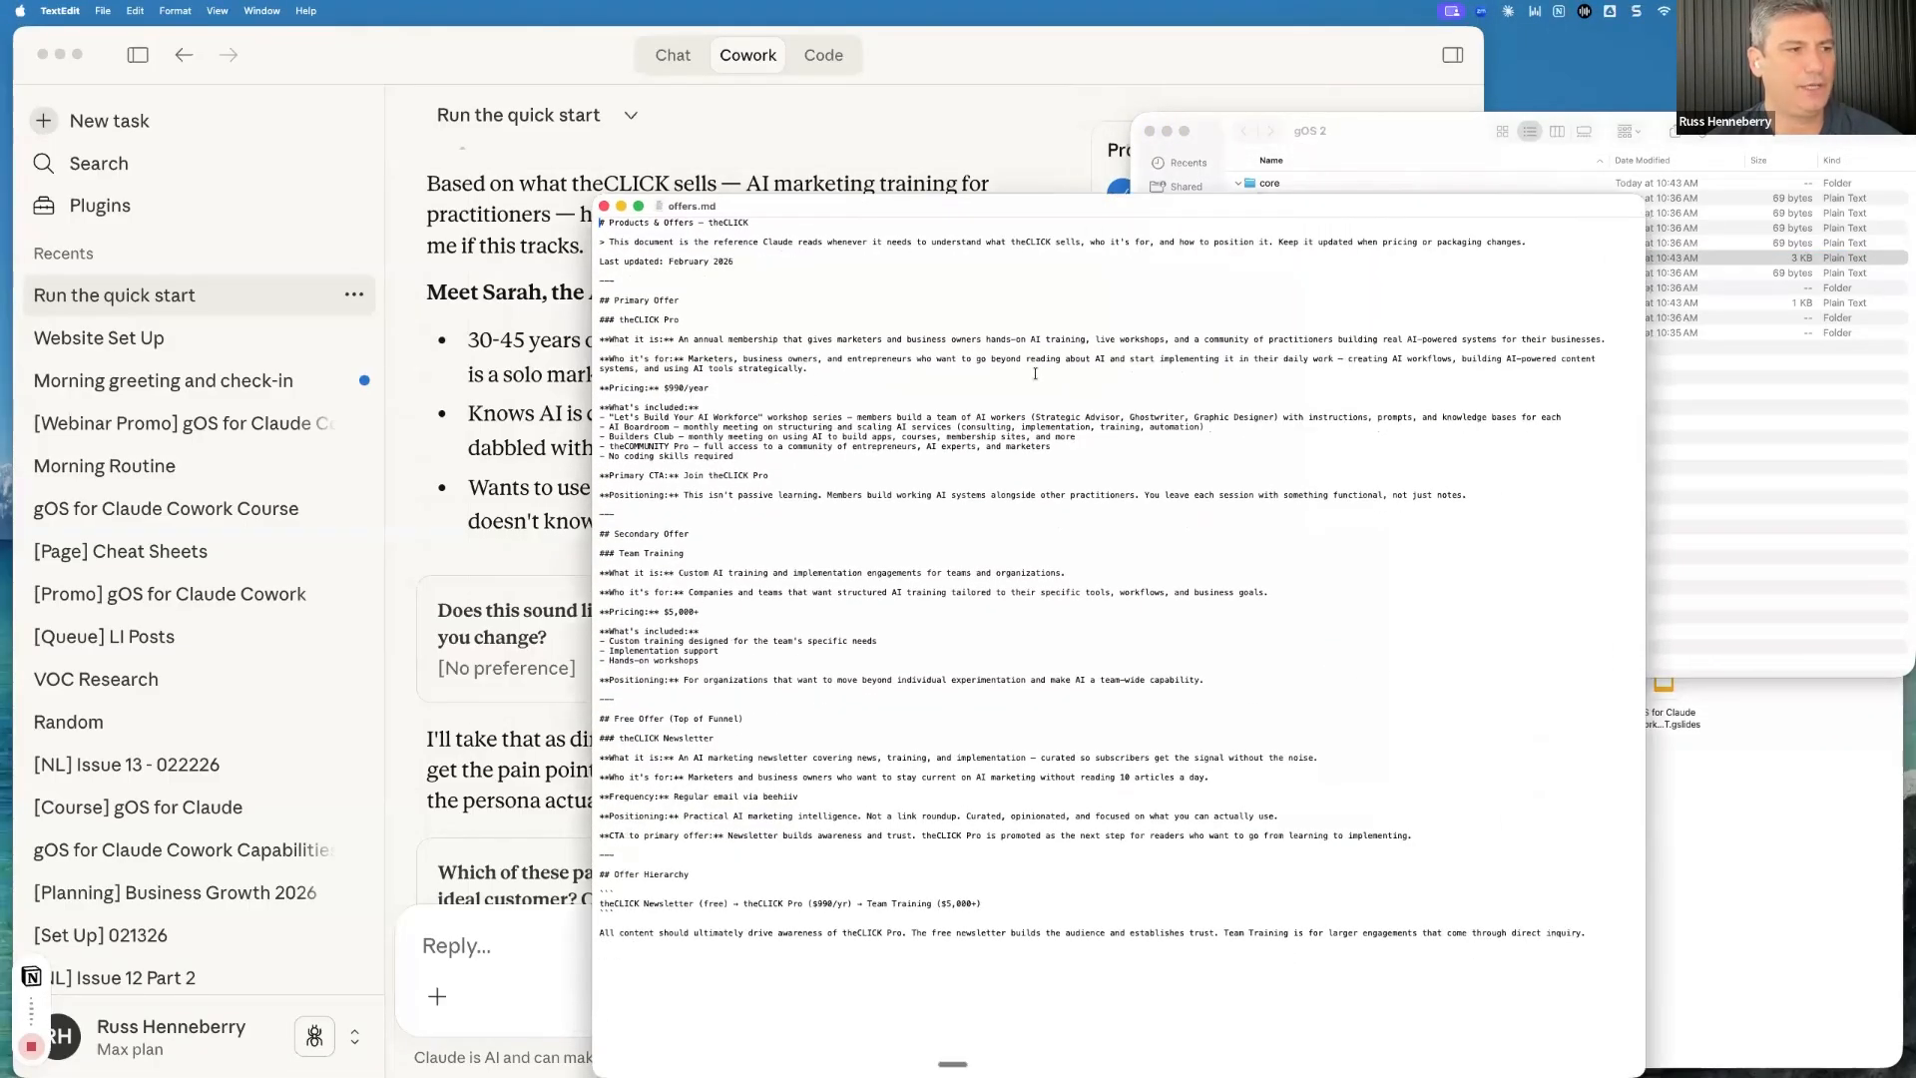
pyautogui.scroll(-1, 780, 475)
pyautogui.scroll(2, 777, 473)
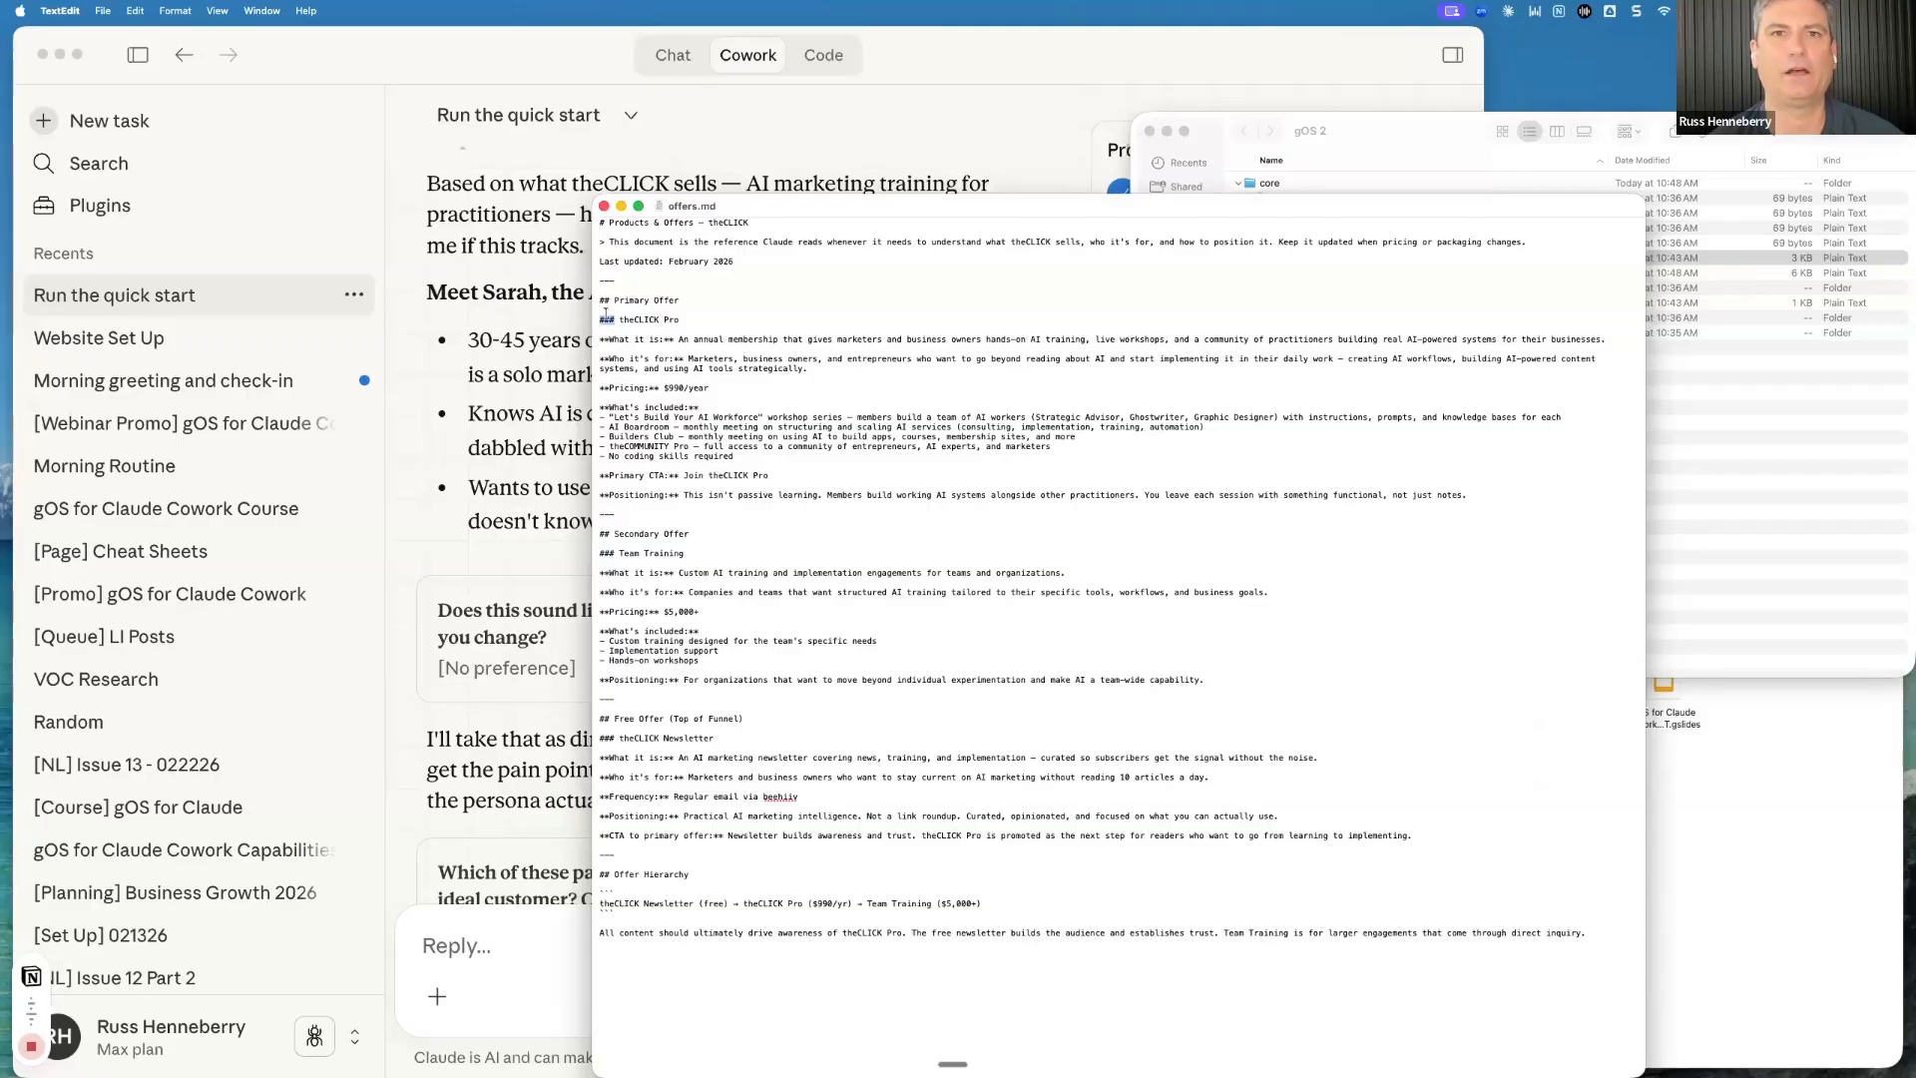
# Highlight the Markdown heading markers before theCLICK Pro, Primary Offer and the title, plus the What's included label in offers.md
pyautogui.moveTo(599, 320); pyautogui.dragTo(614, 320)
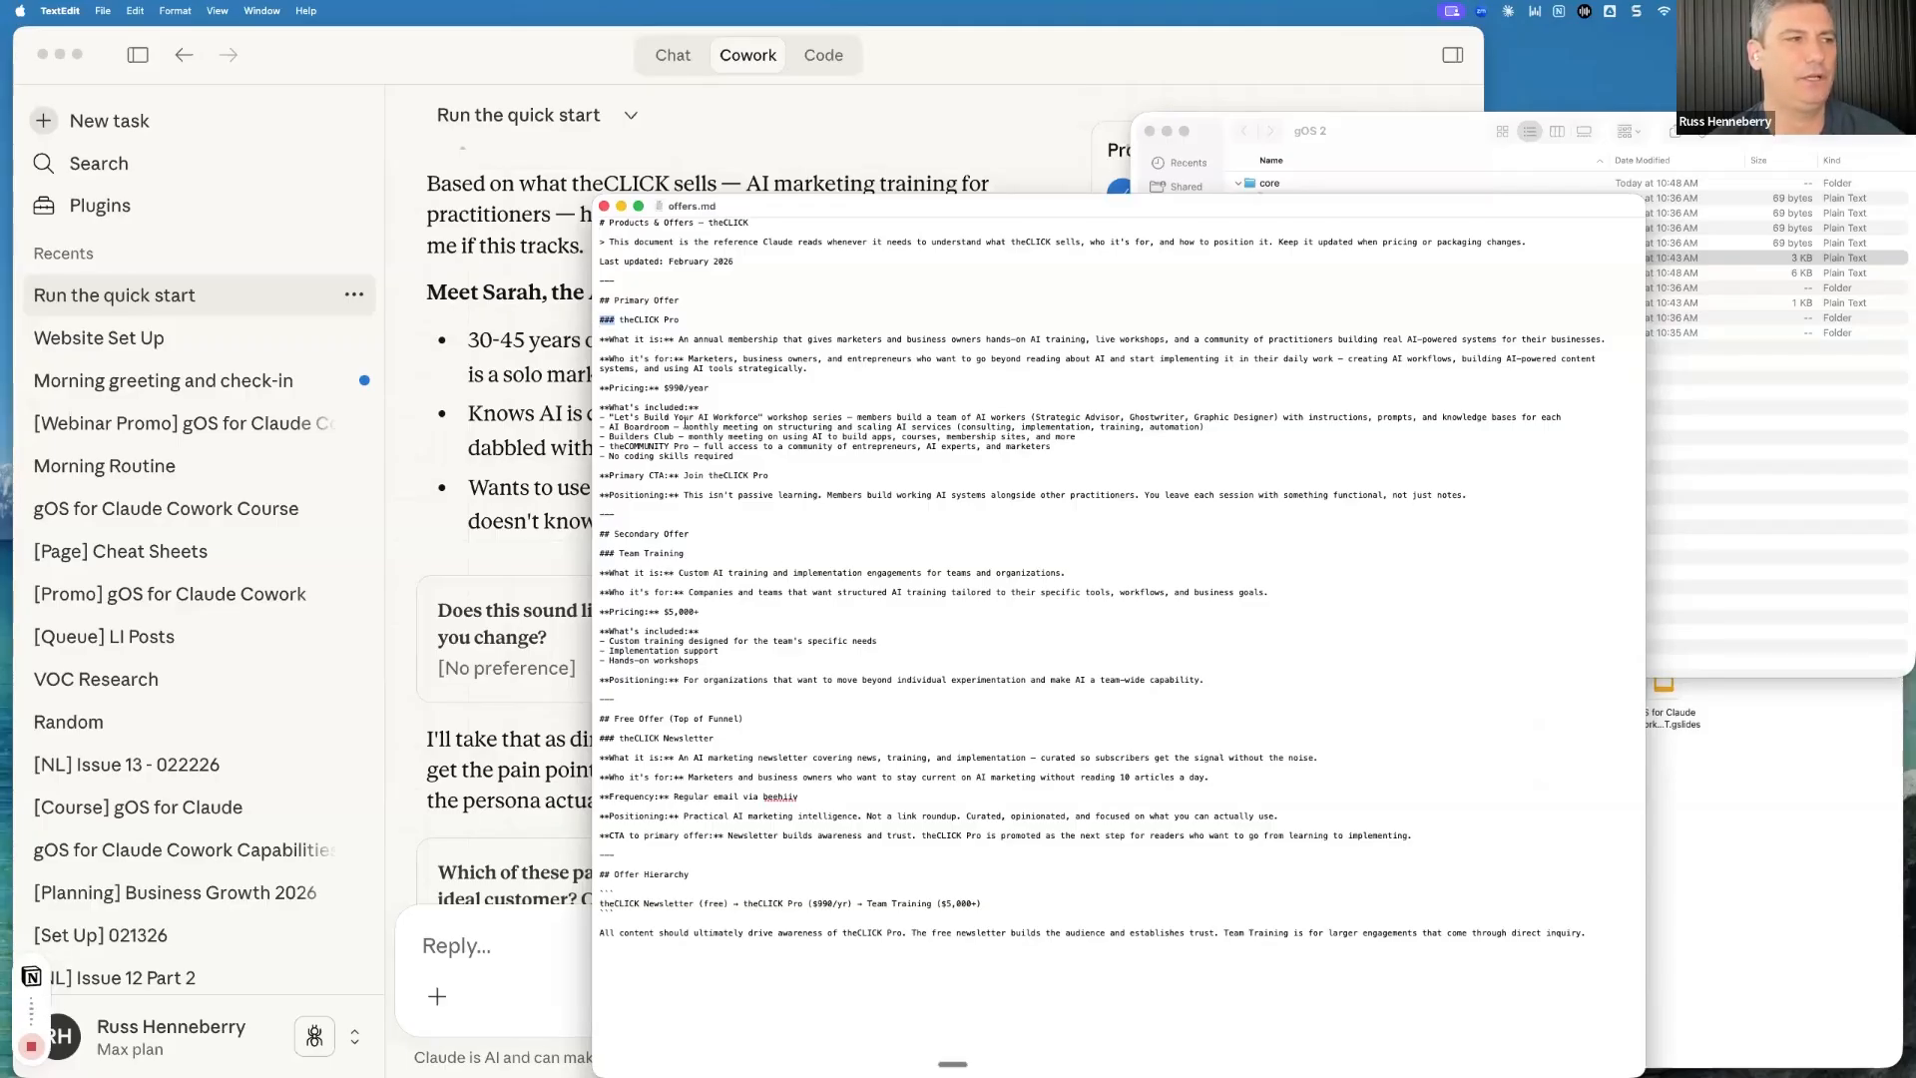
pyautogui.moveTo(615, 320); pyautogui.dragTo(599, 300)
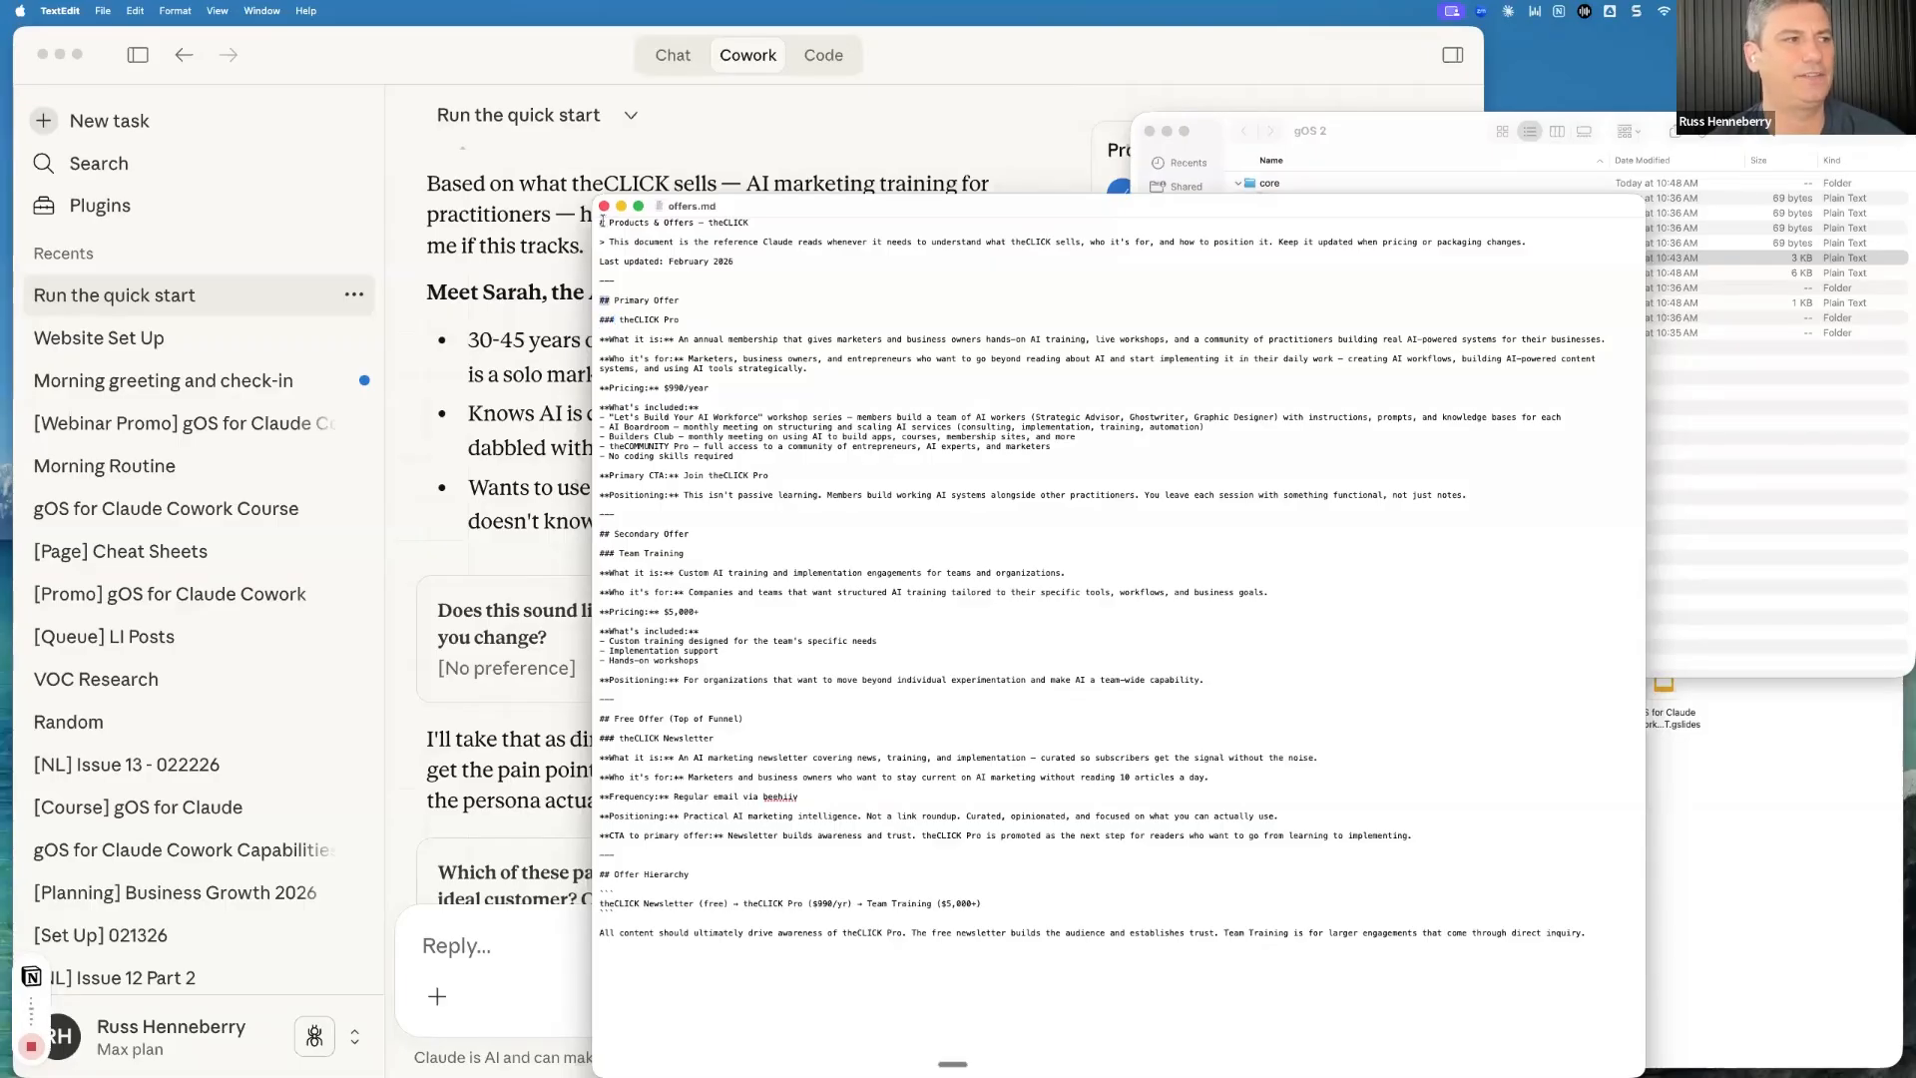
pyautogui.moveTo(604, 223); pyautogui.dragTo(595, 222)
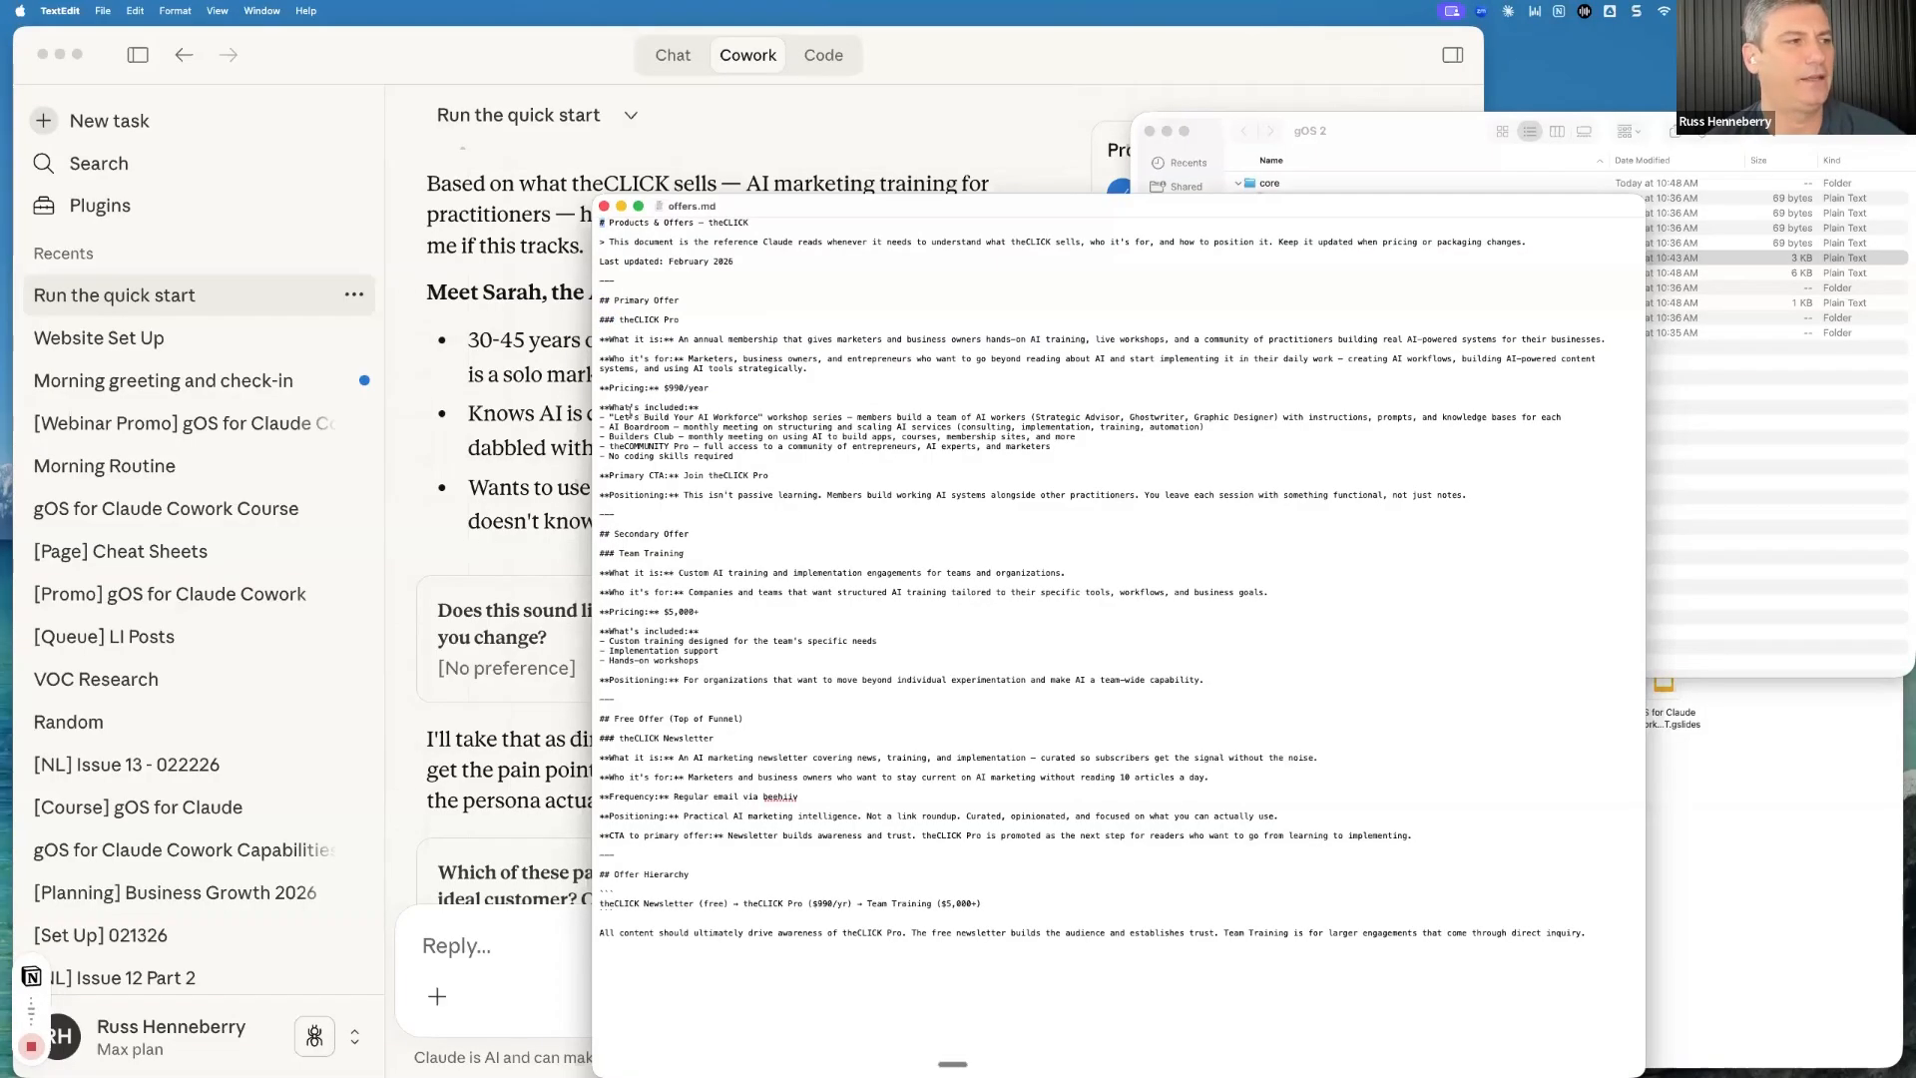
pyautogui.moveTo(610, 407); pyautogui.dragTo(693, 408)
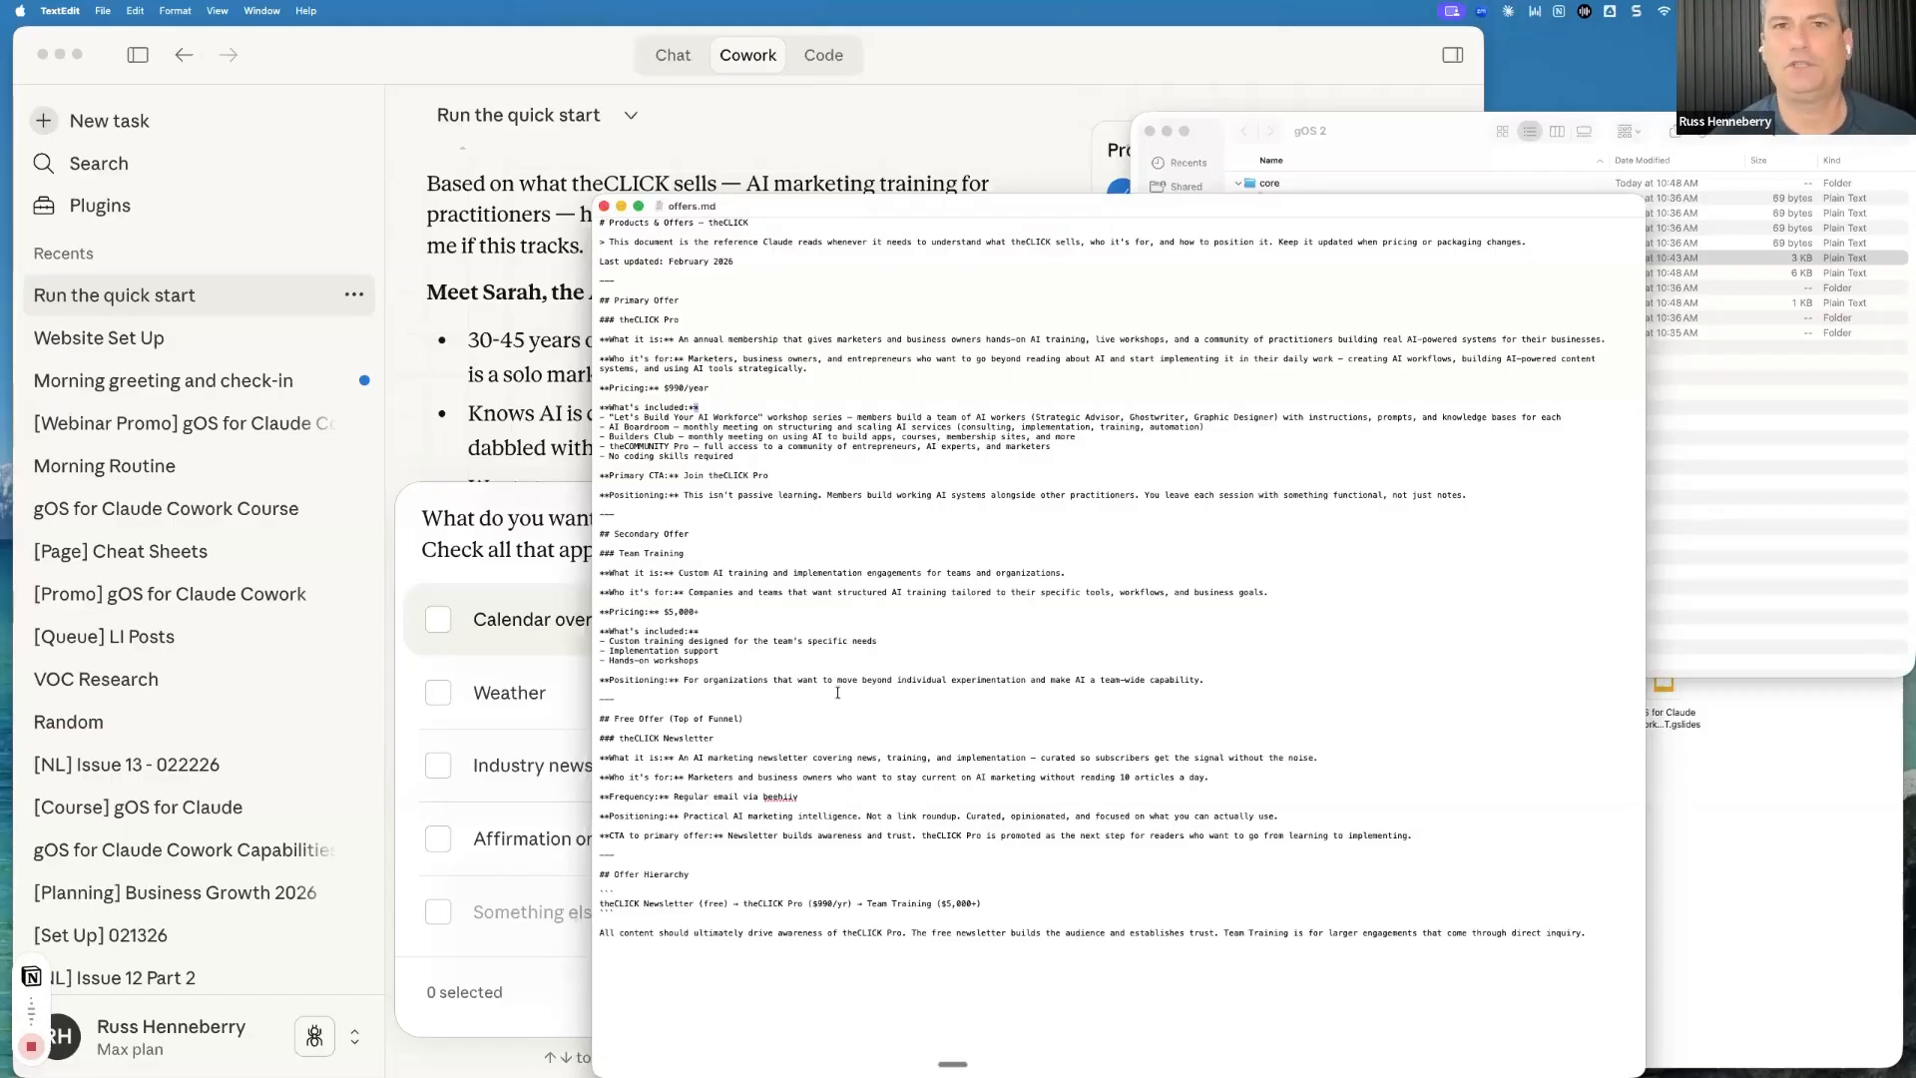
# Examine persona.md from the core folder, highlighting the Pain Points with Quote Tables heading and the quote column headers, and quit TextEdit
pyautogui.click(1449, 147)
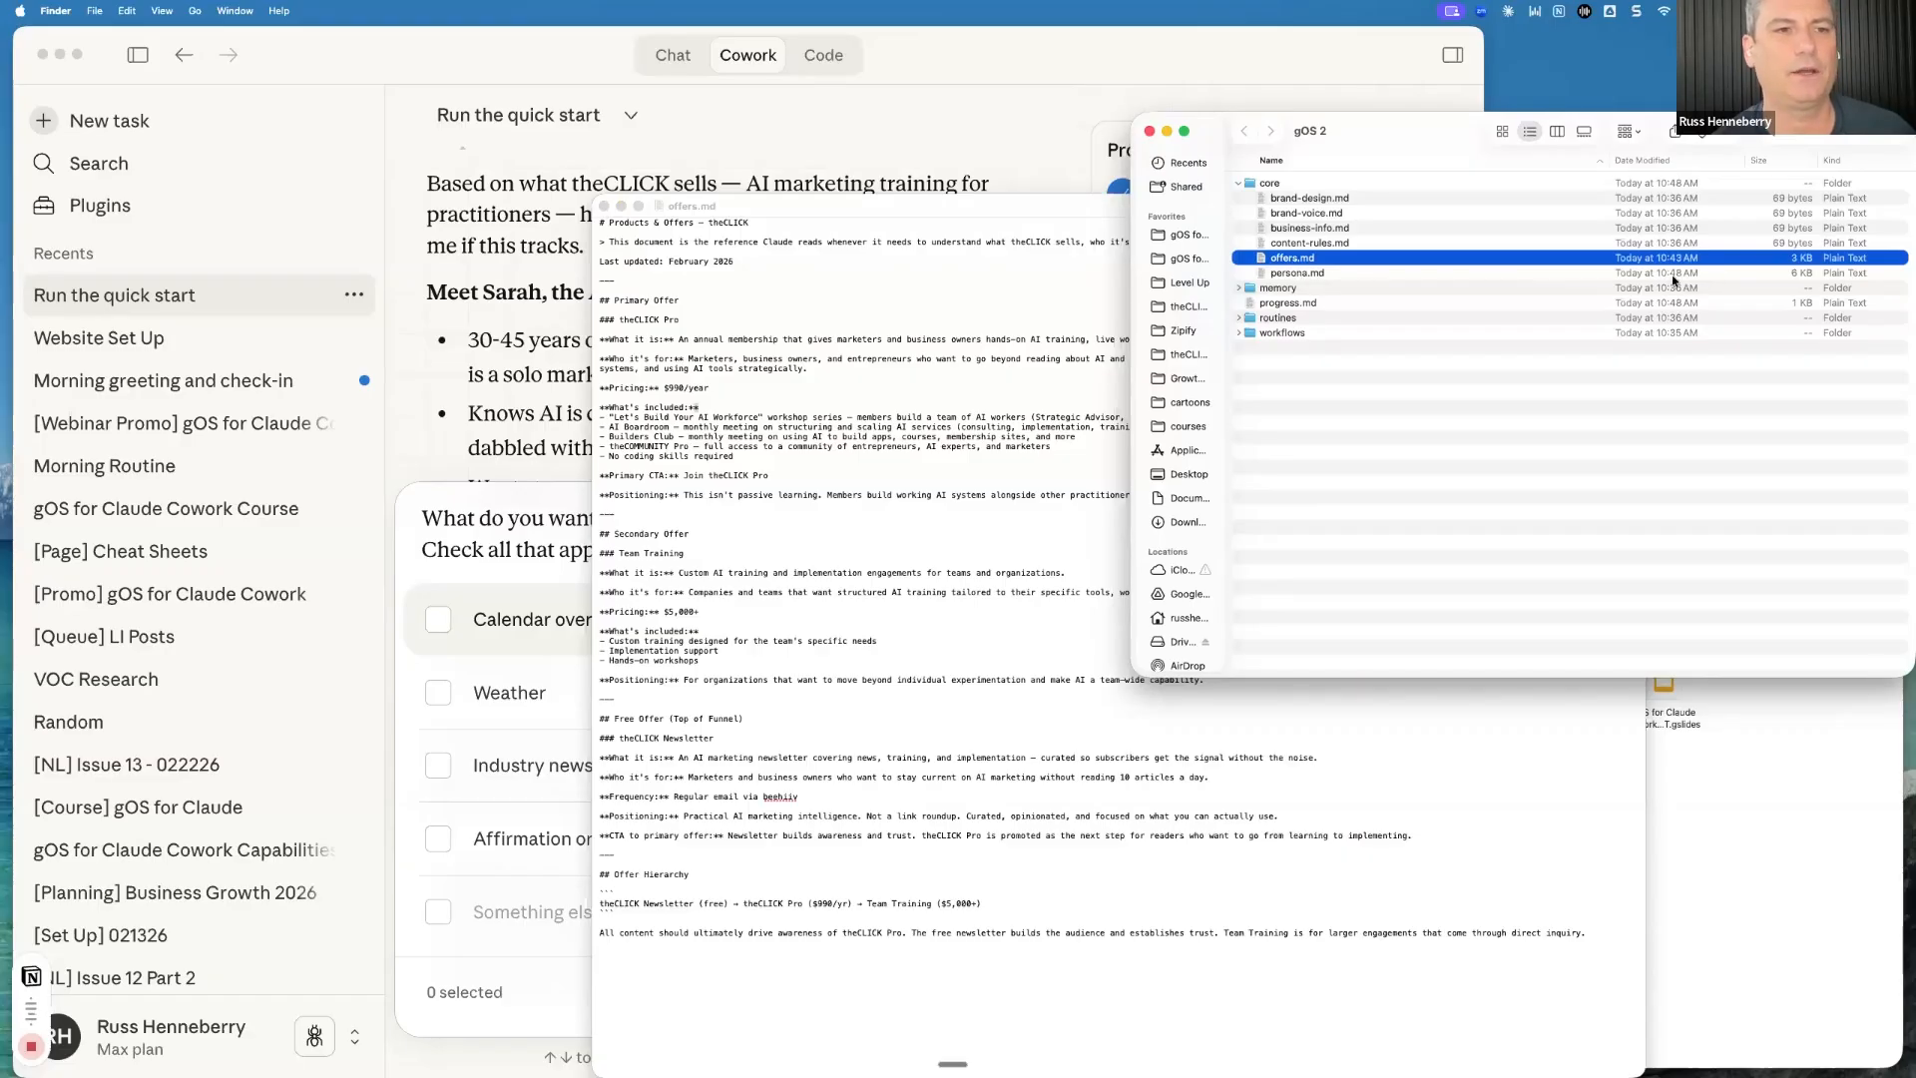
pyautogui.click(1299, 273)
pyautogui.doubleClick(1299, 274)
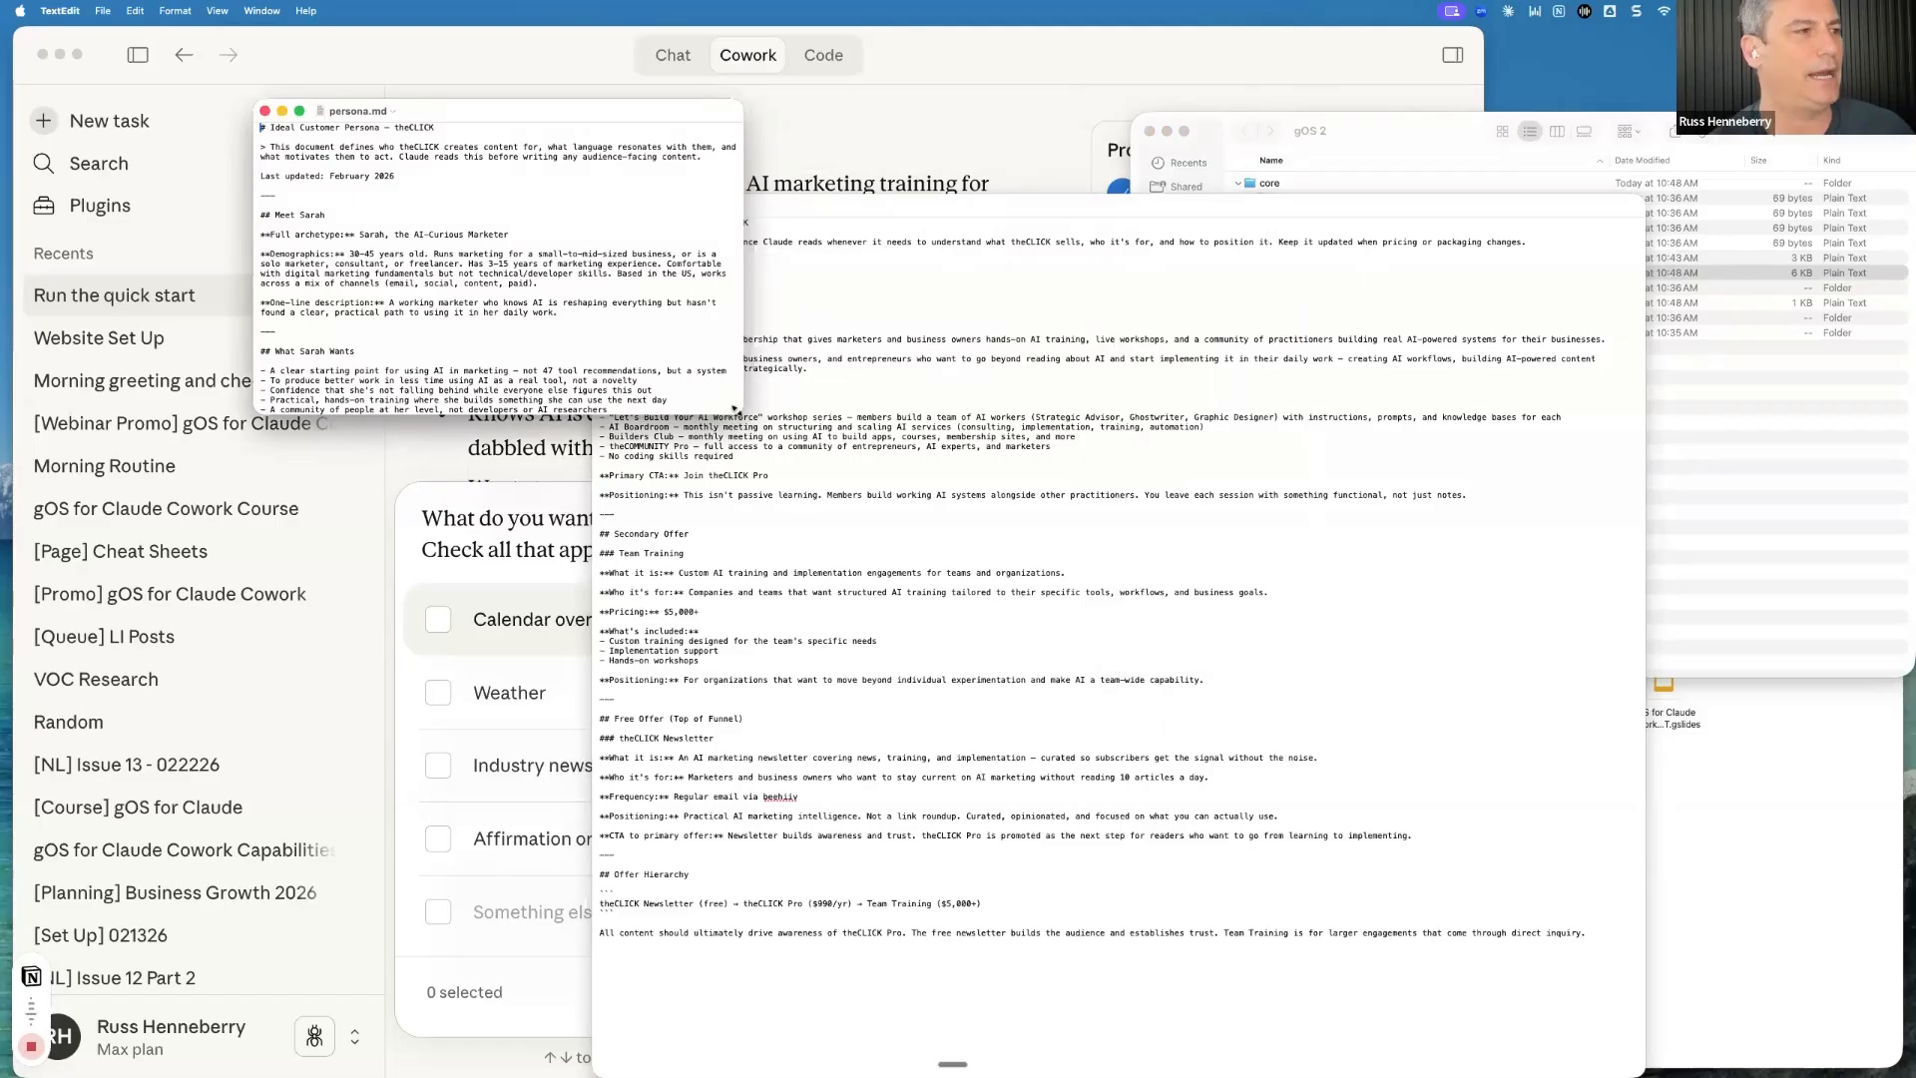
pyautogui.scroll(-2, 834, 492)
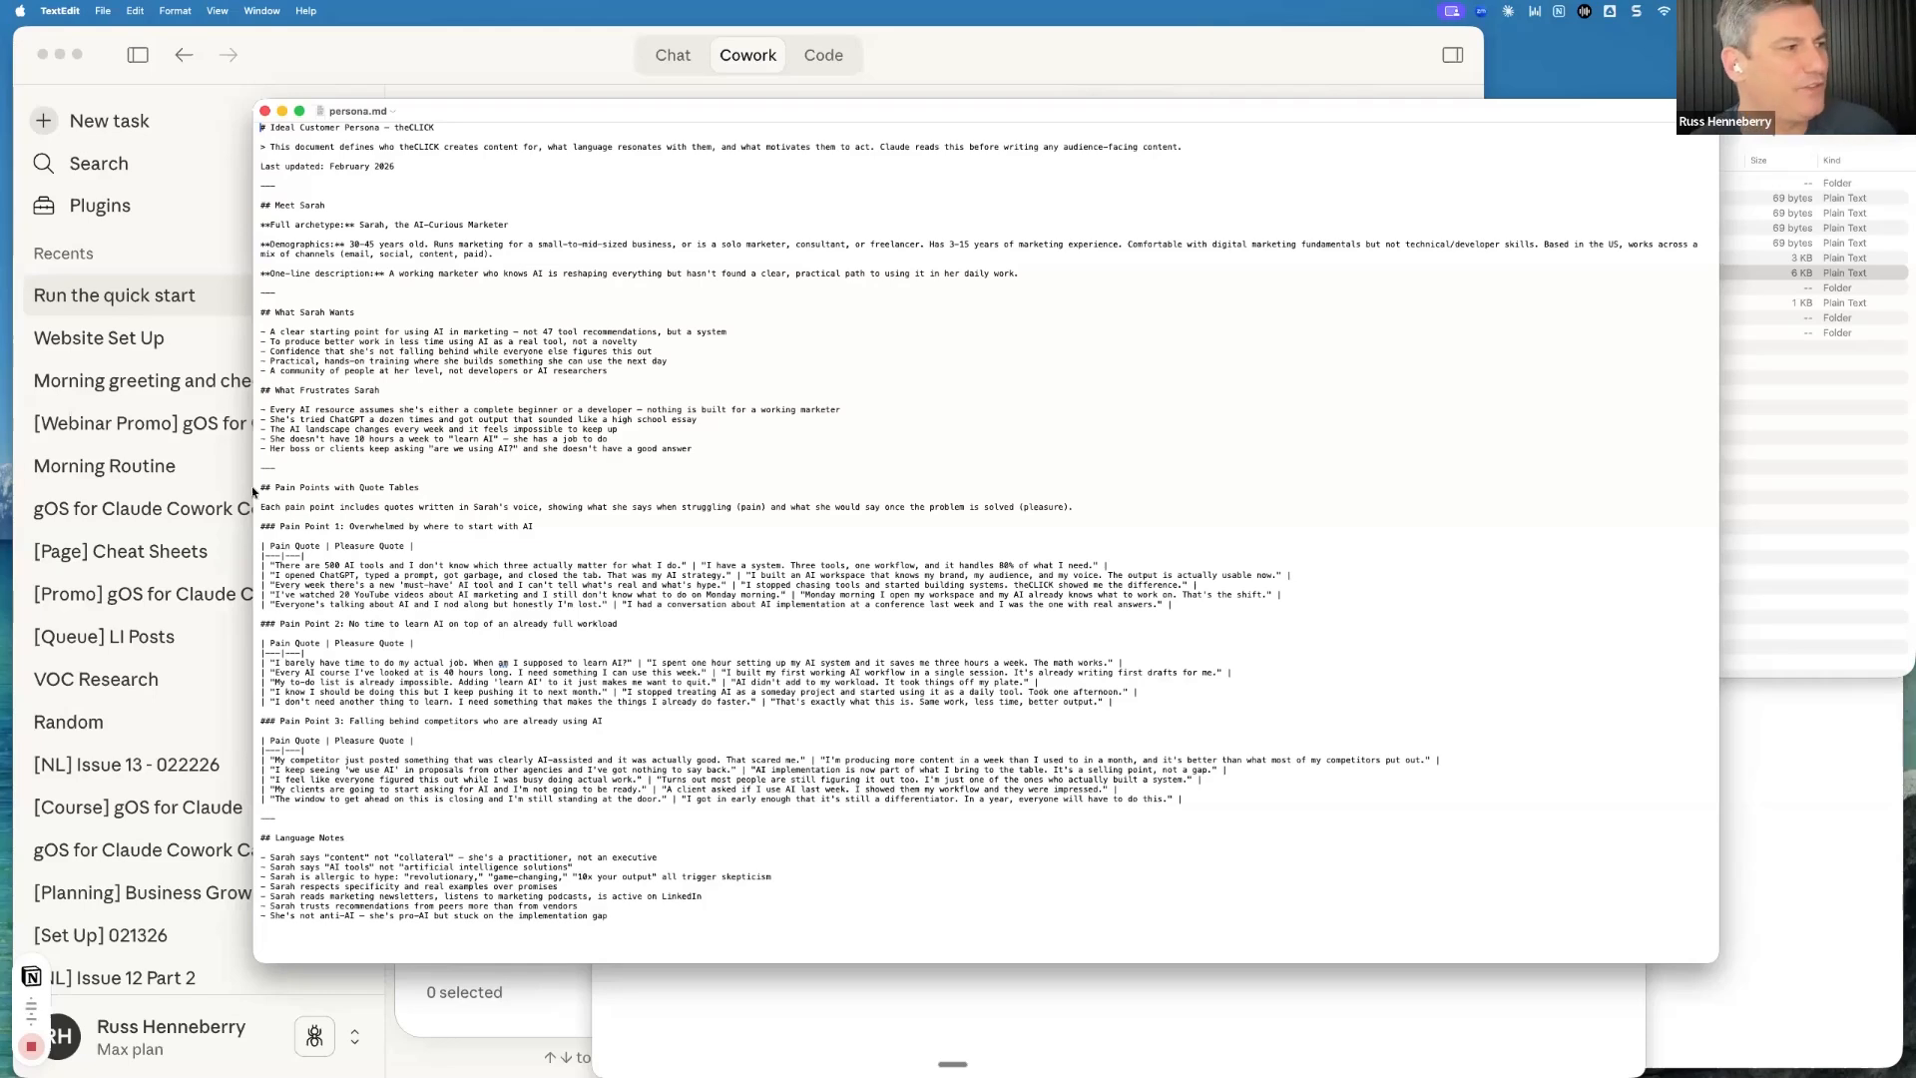
pyautogui.moveTo(260, 487); pyautogui.dragTo(419, 487)
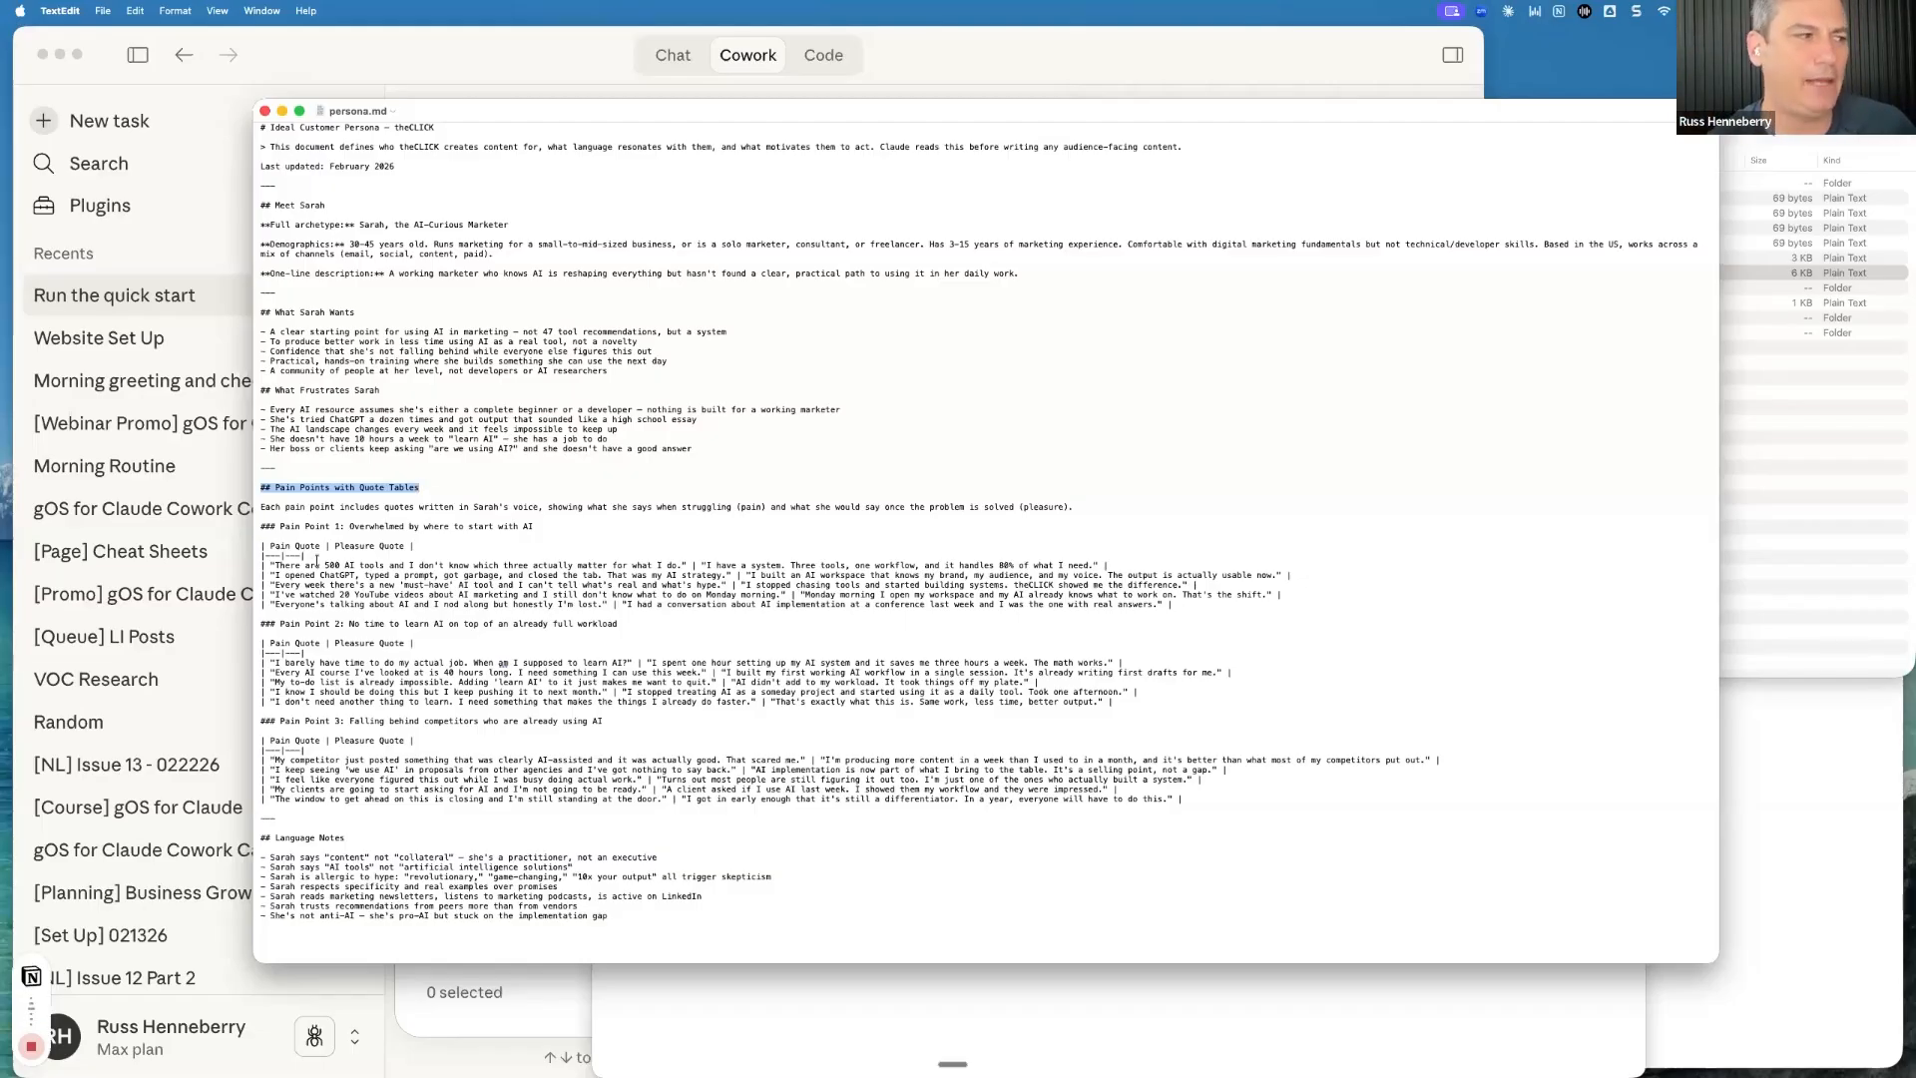
pyautogui.moveTo(264, 544); pyautogui.dragTo(404, 548)
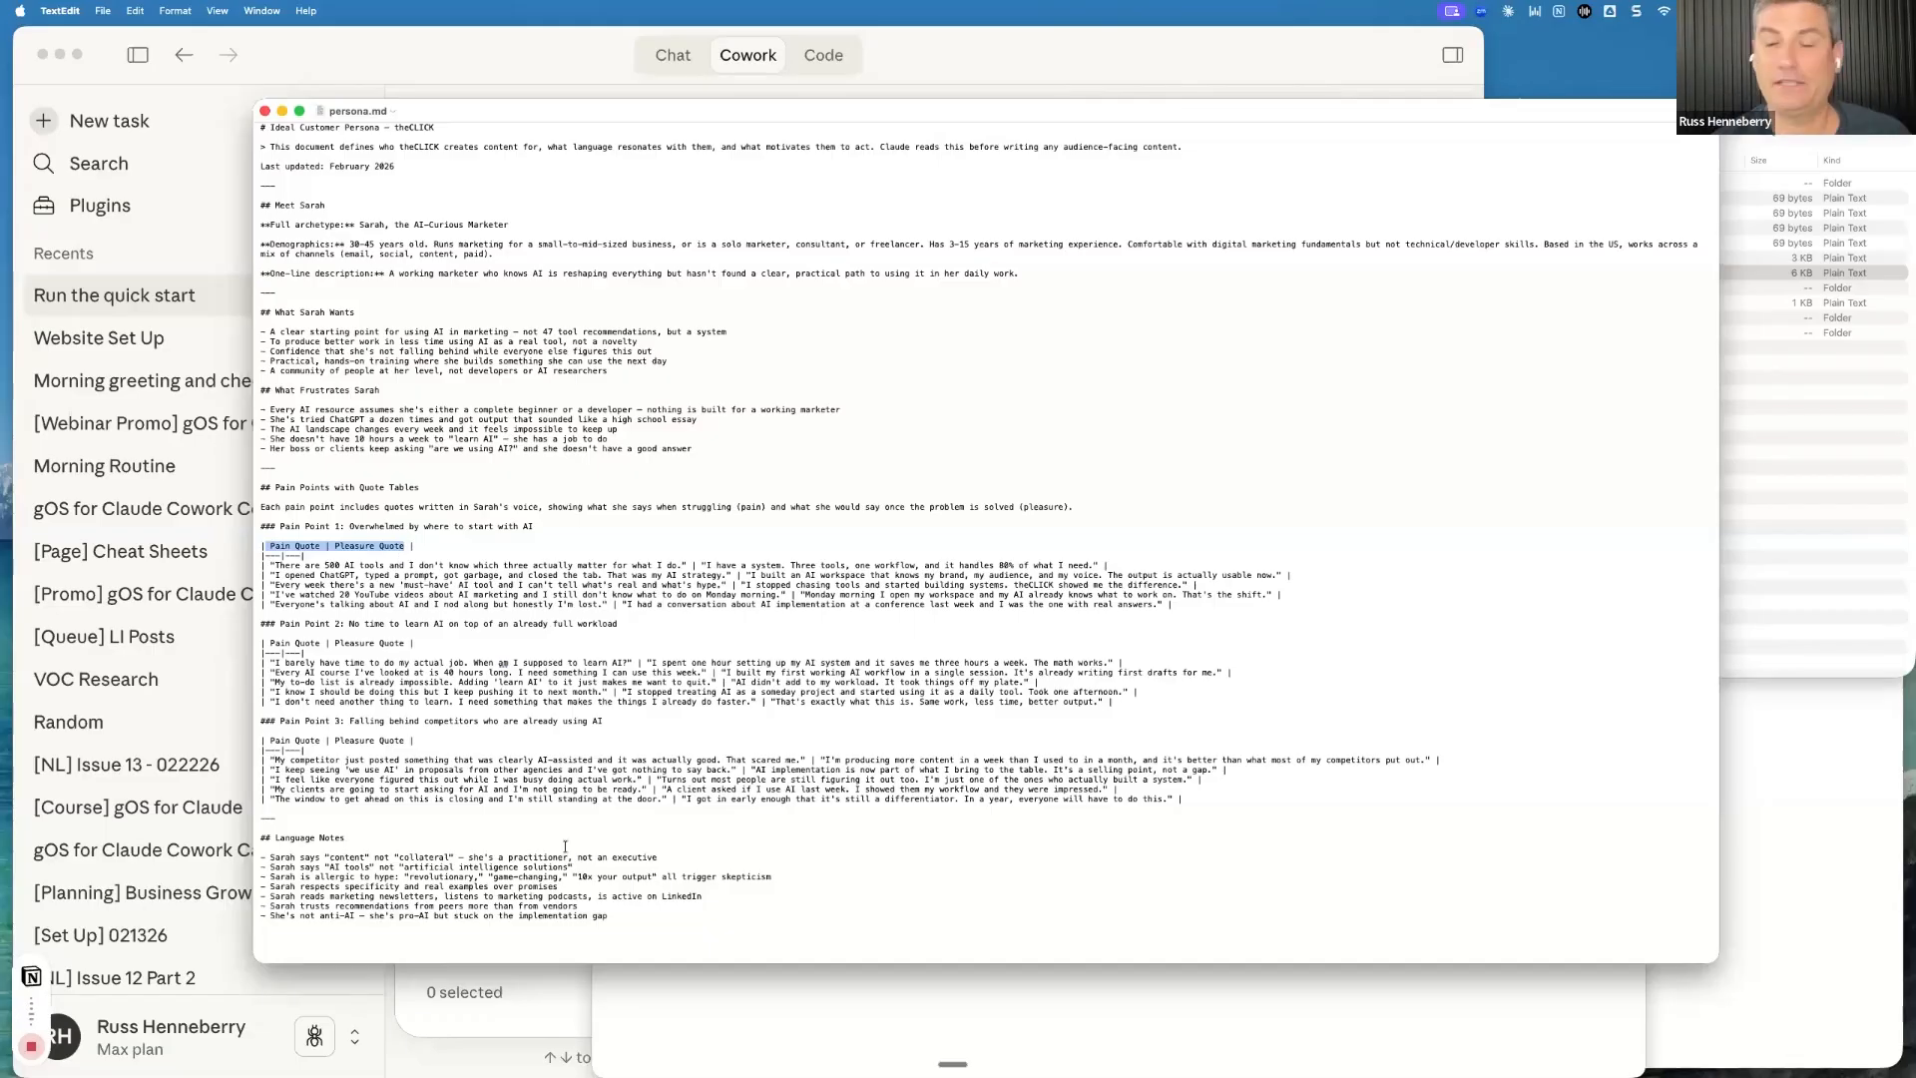
pyautogui.press('super+q')
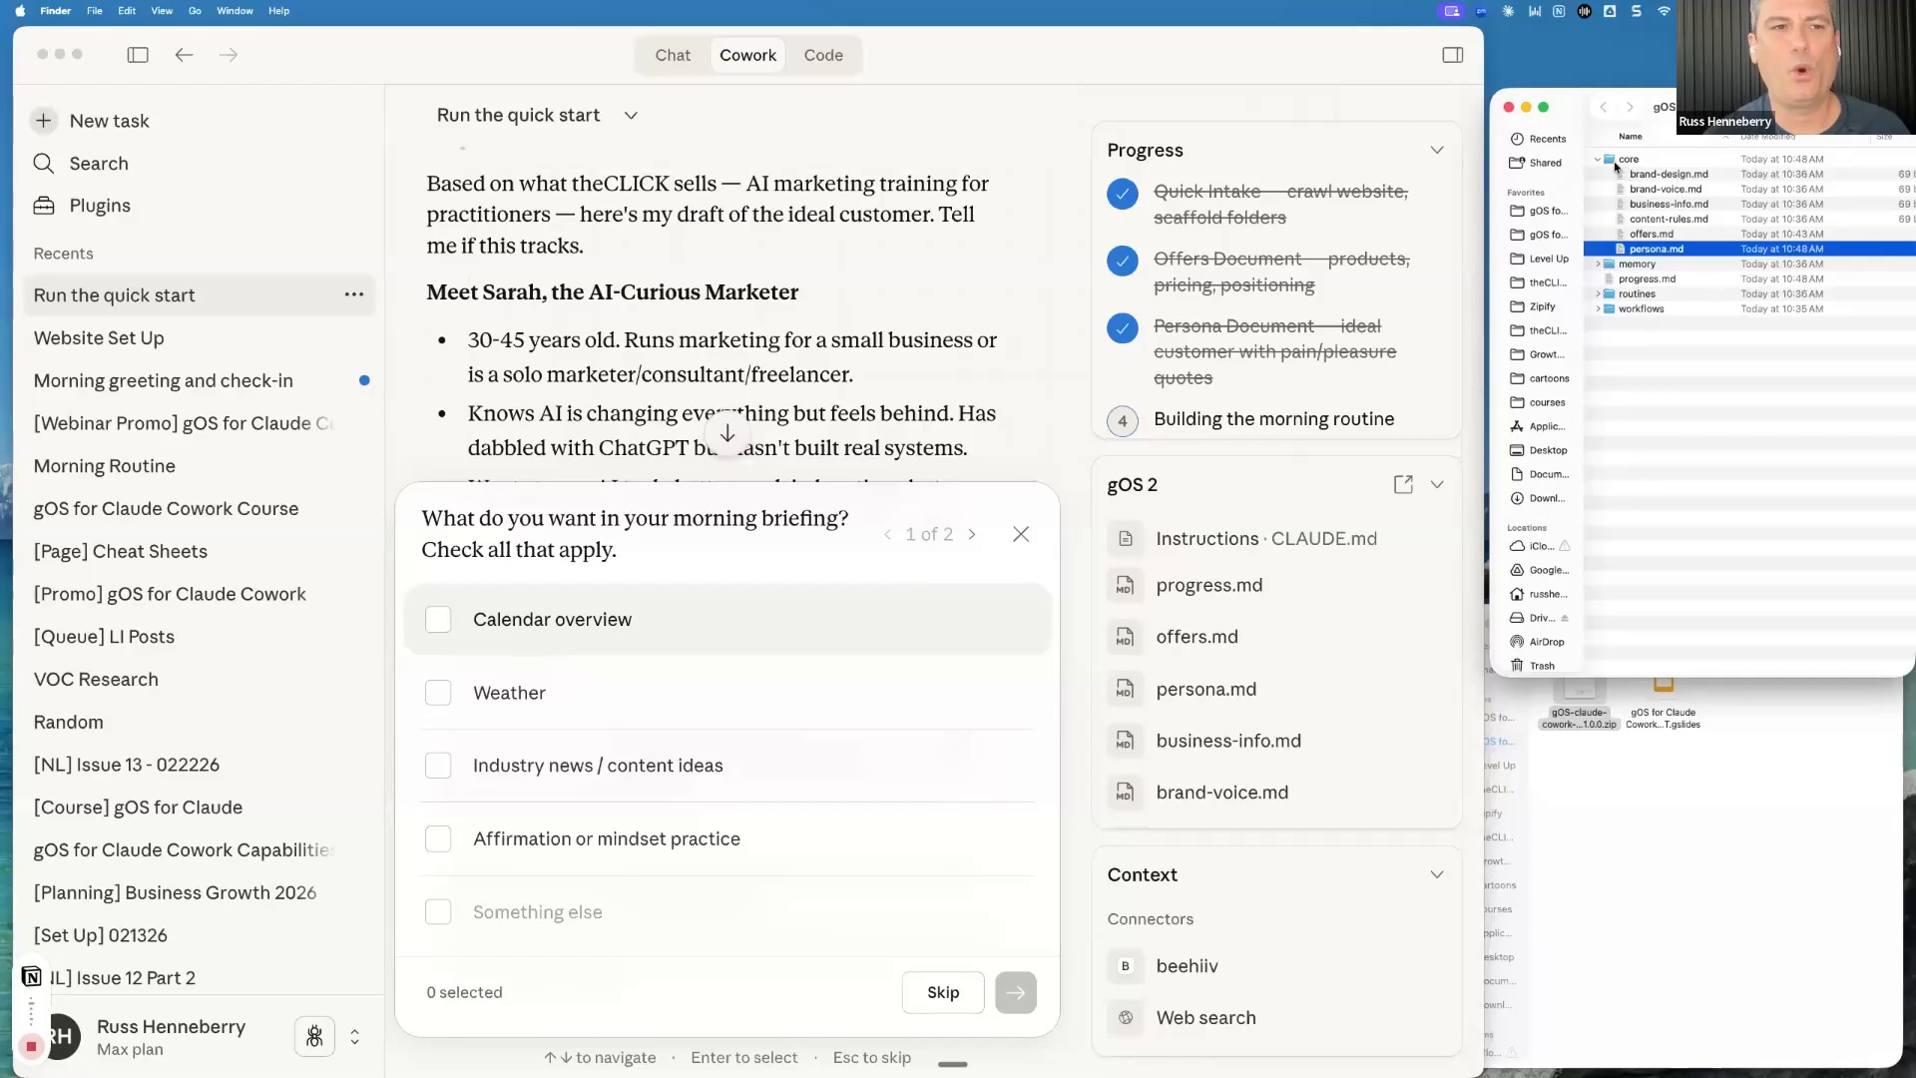
# Go through the files in the core folder one by one, from brand-design.md to persona.md
pyautogui.click(1652, 176)
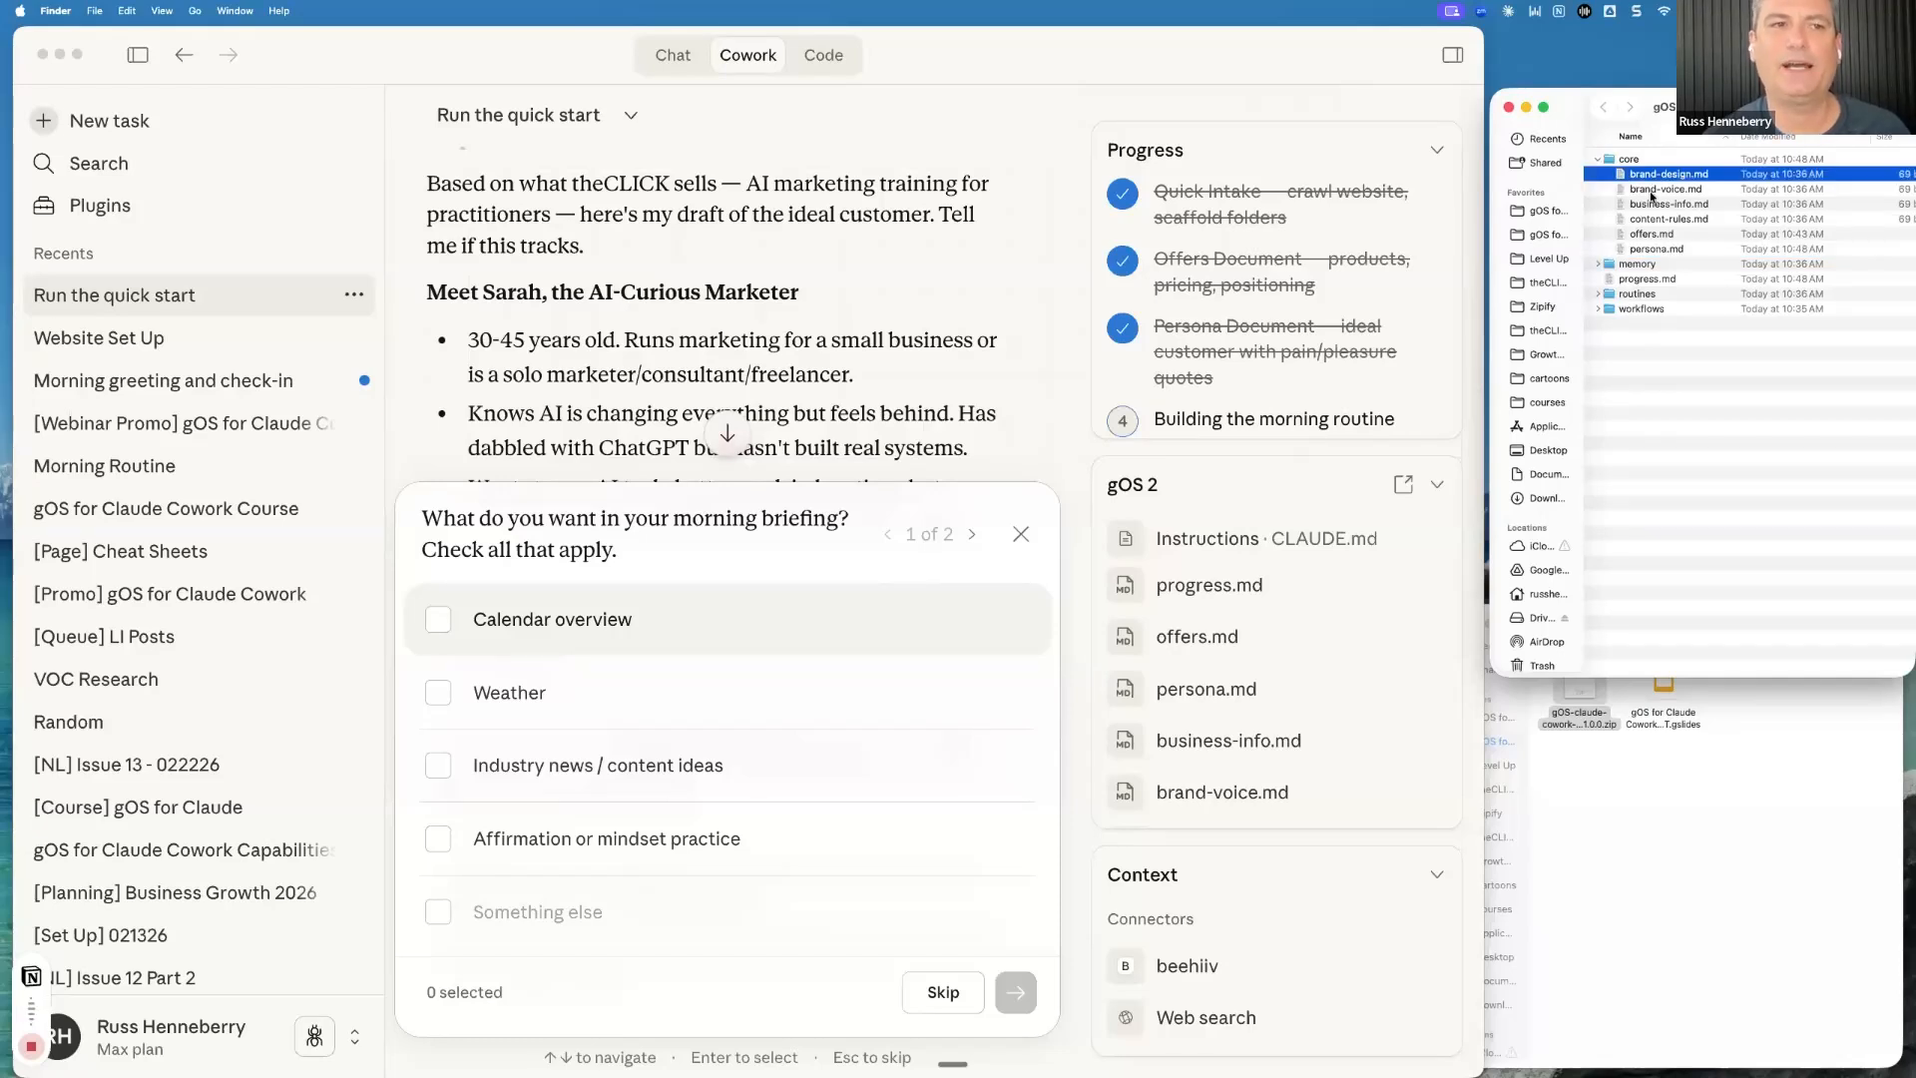
pyautogui.click(1651, 190)
pyautogui.click(1652, 206)
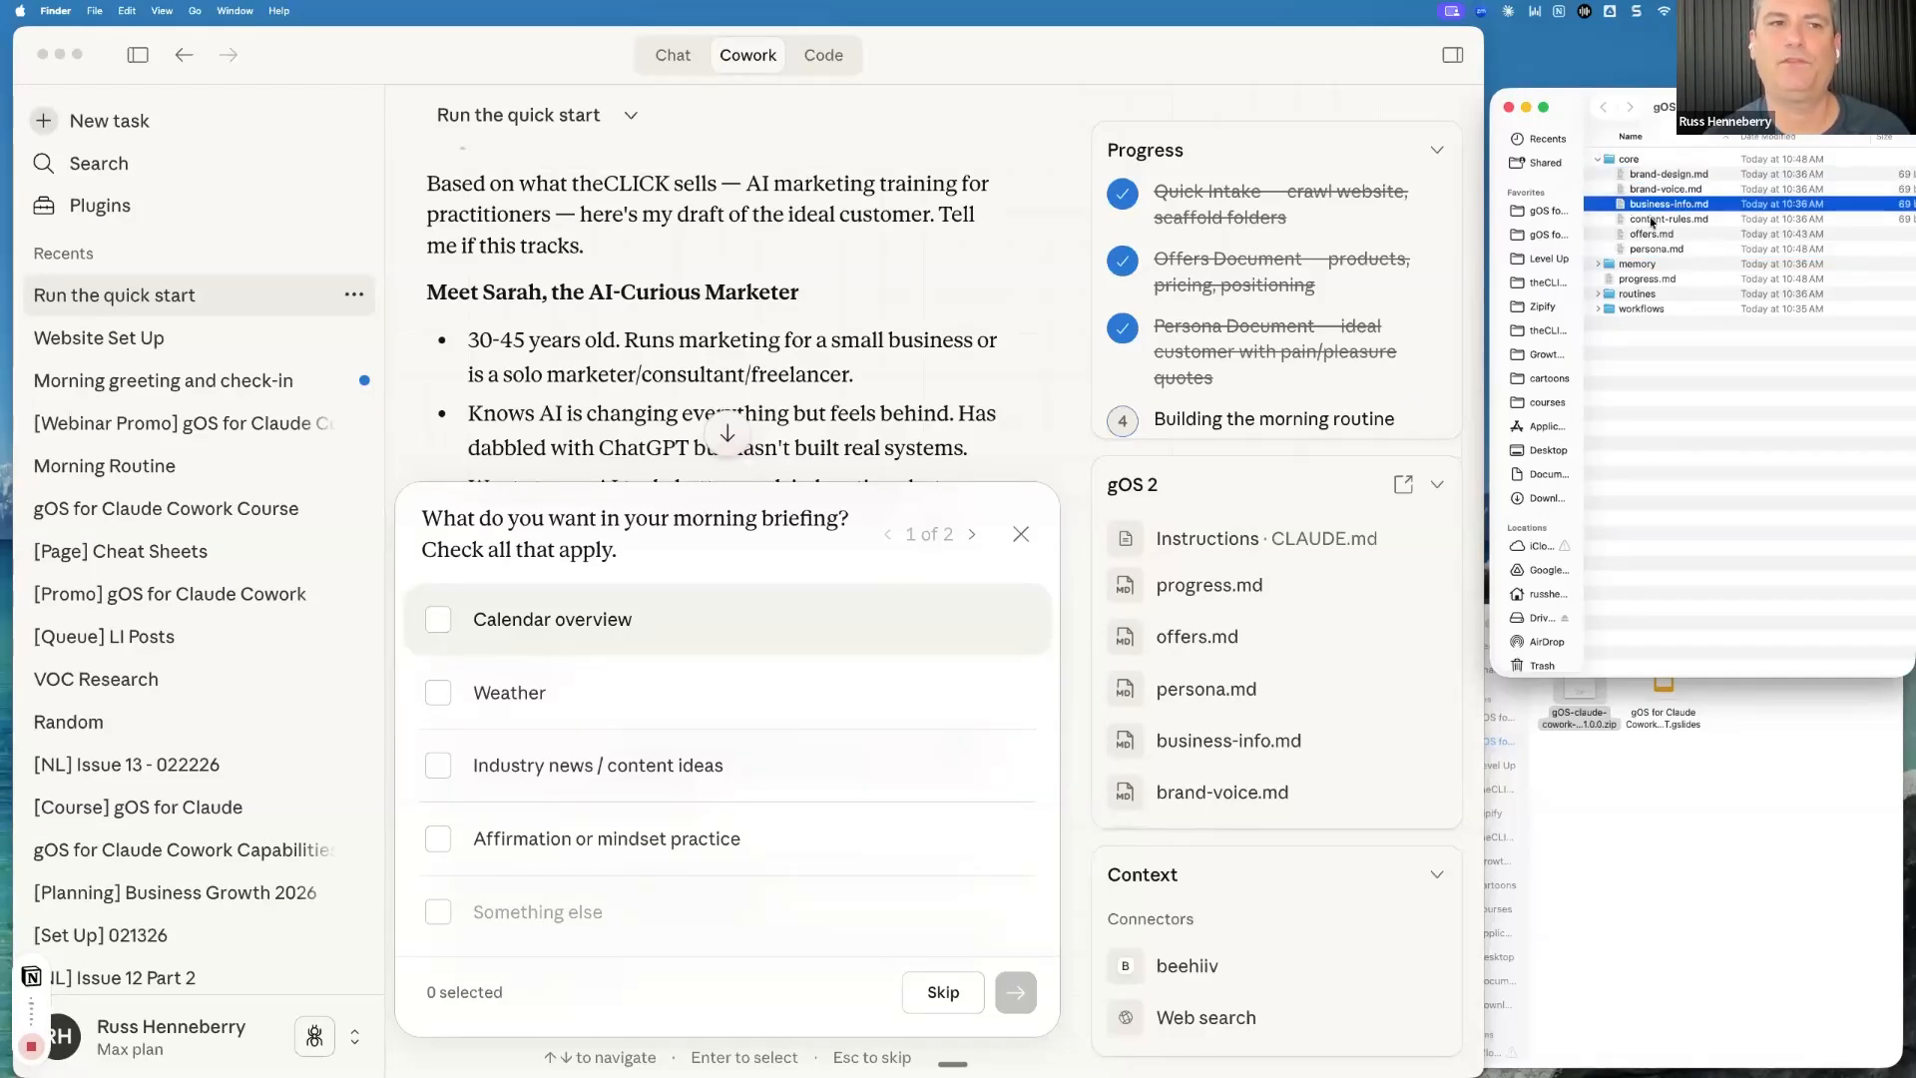
pyautogui.click(1650, 220)
pyautogui.click(1651, 234)
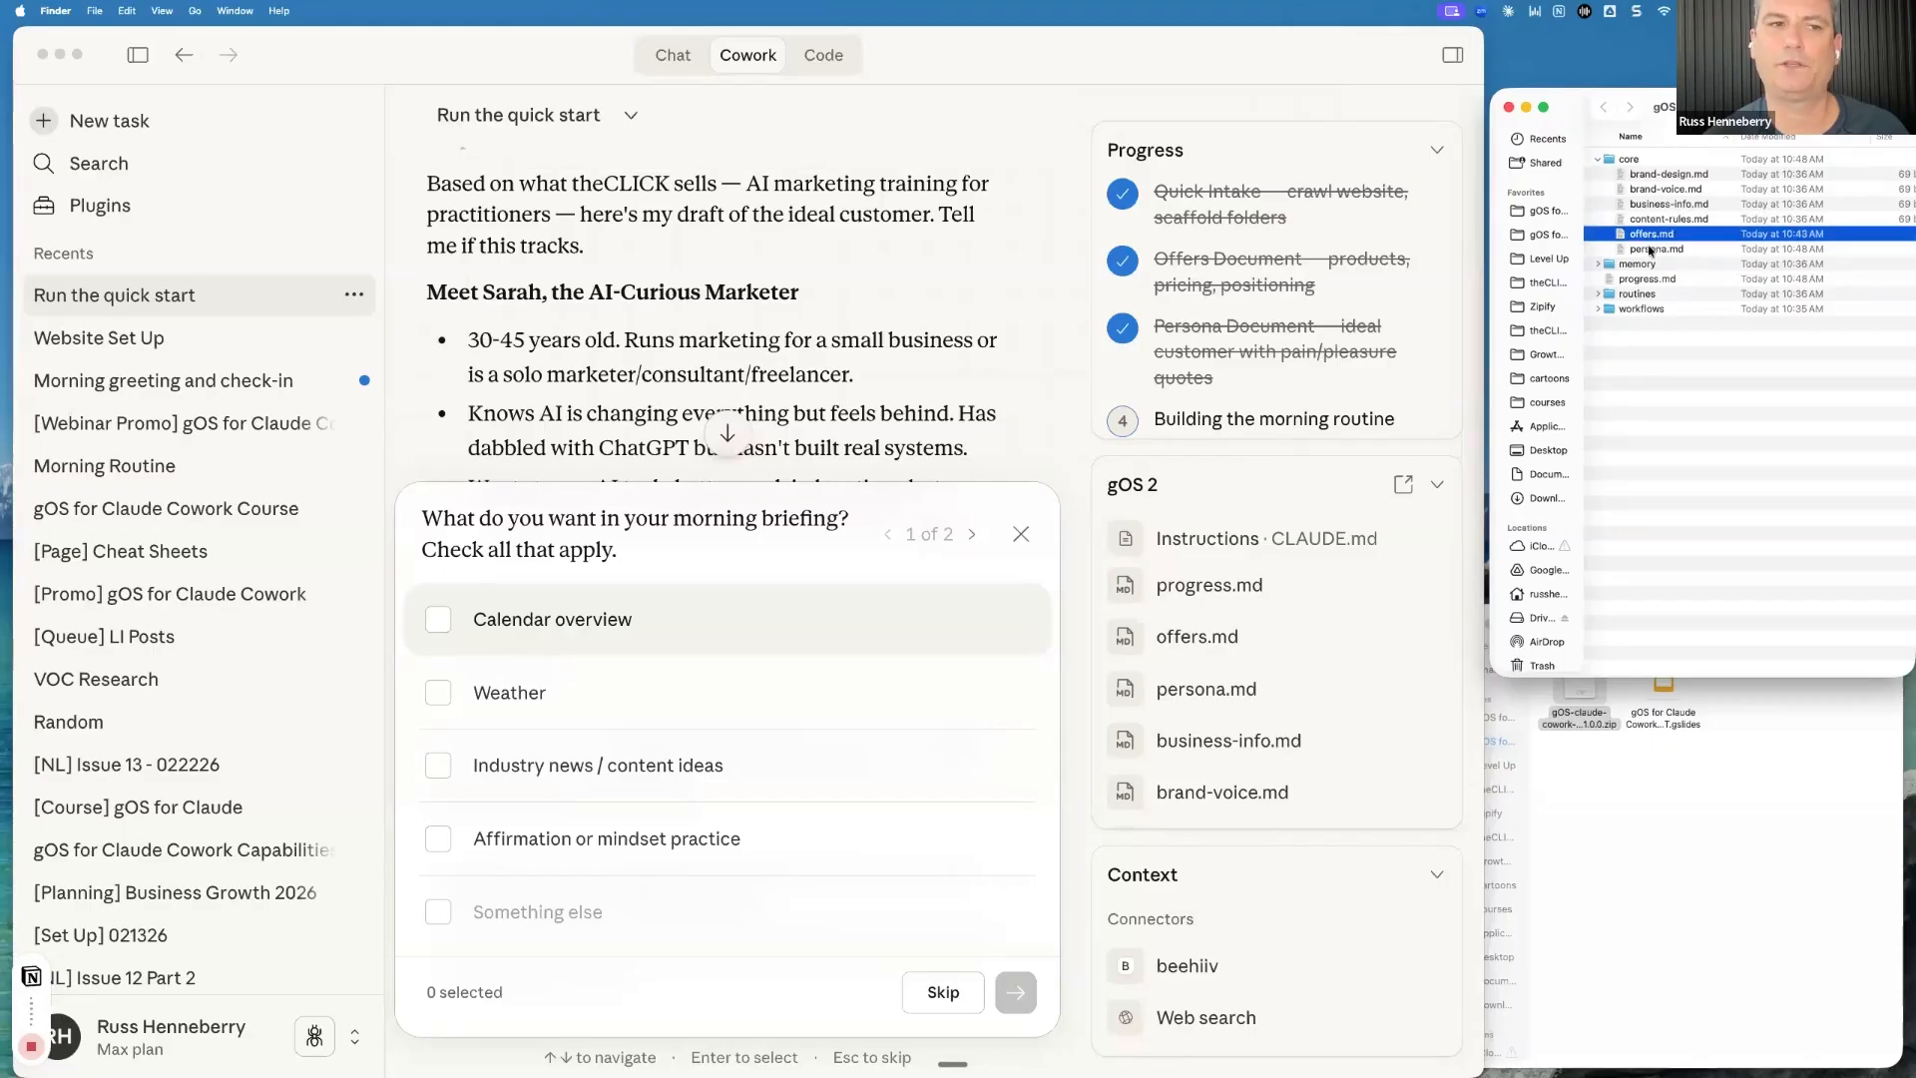
pyautogui.click(1651, 249)
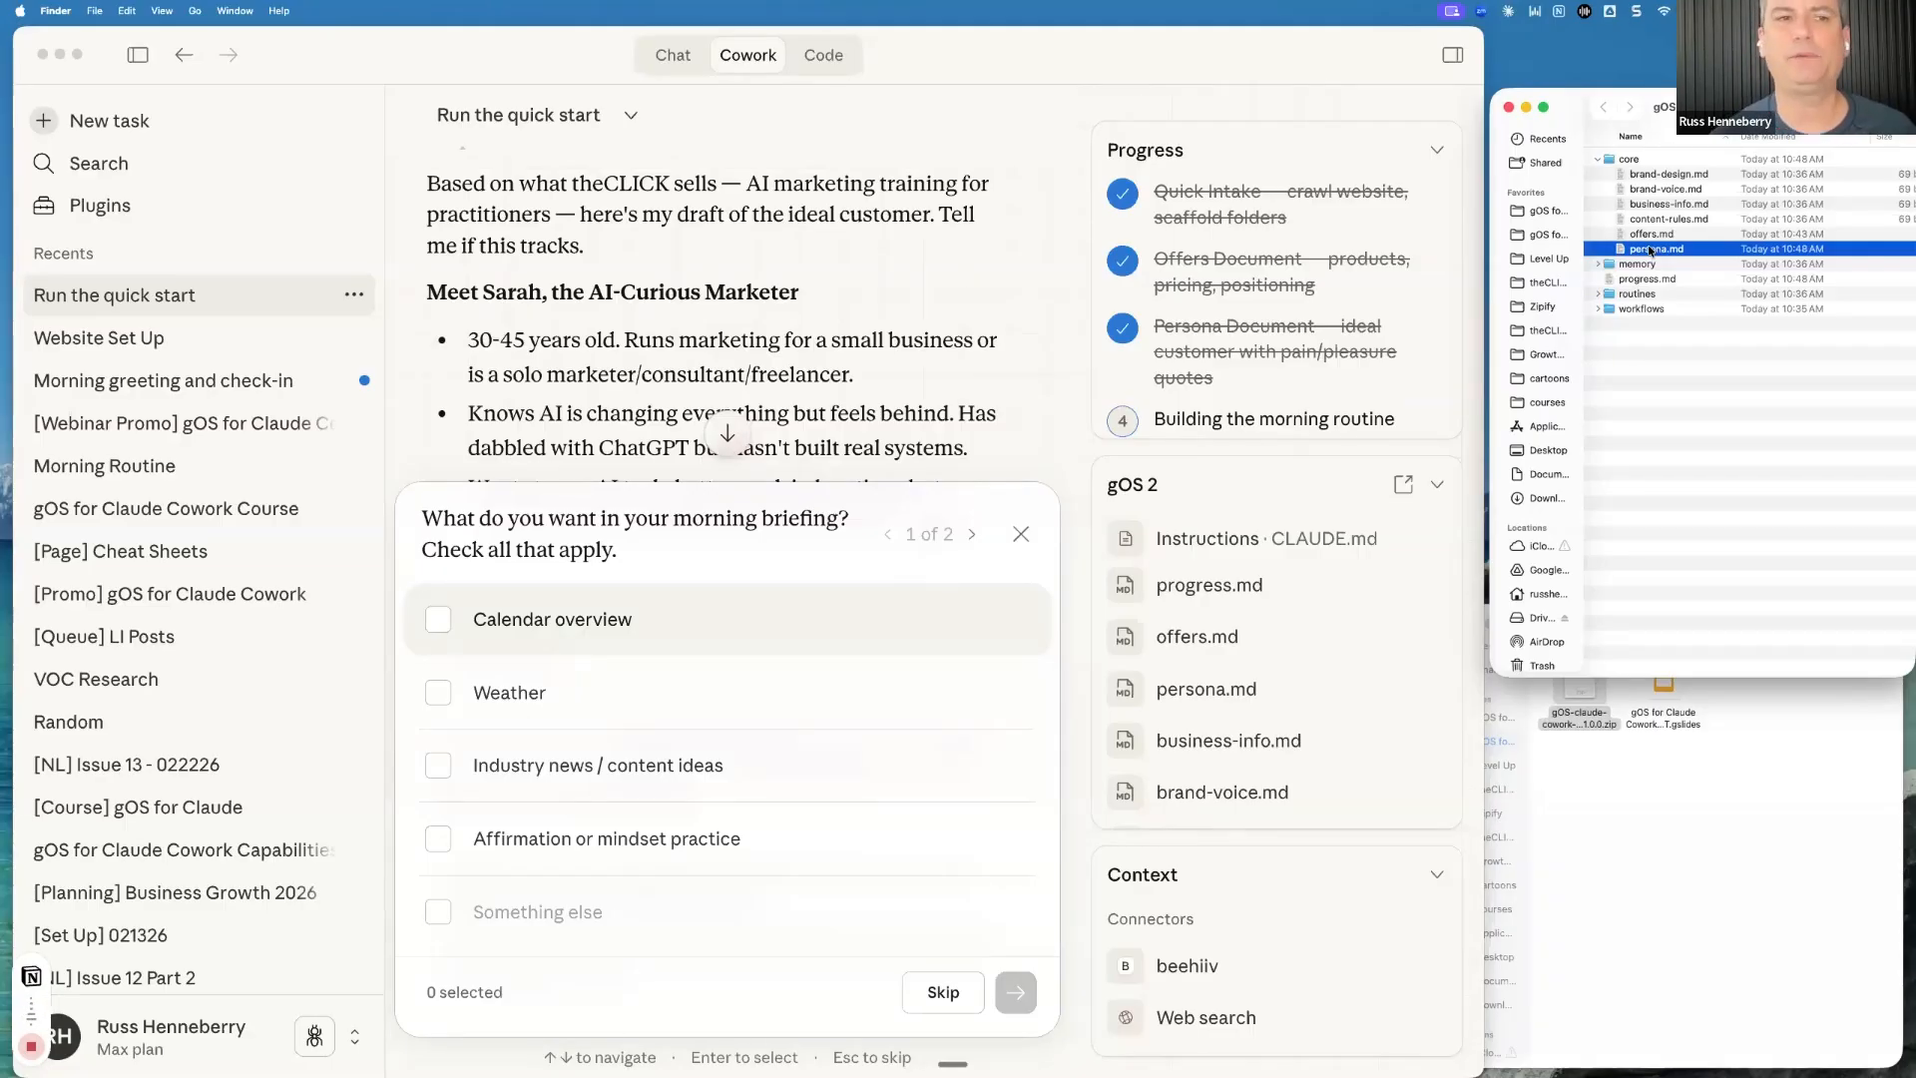
pyautogui.click(1663, 177)
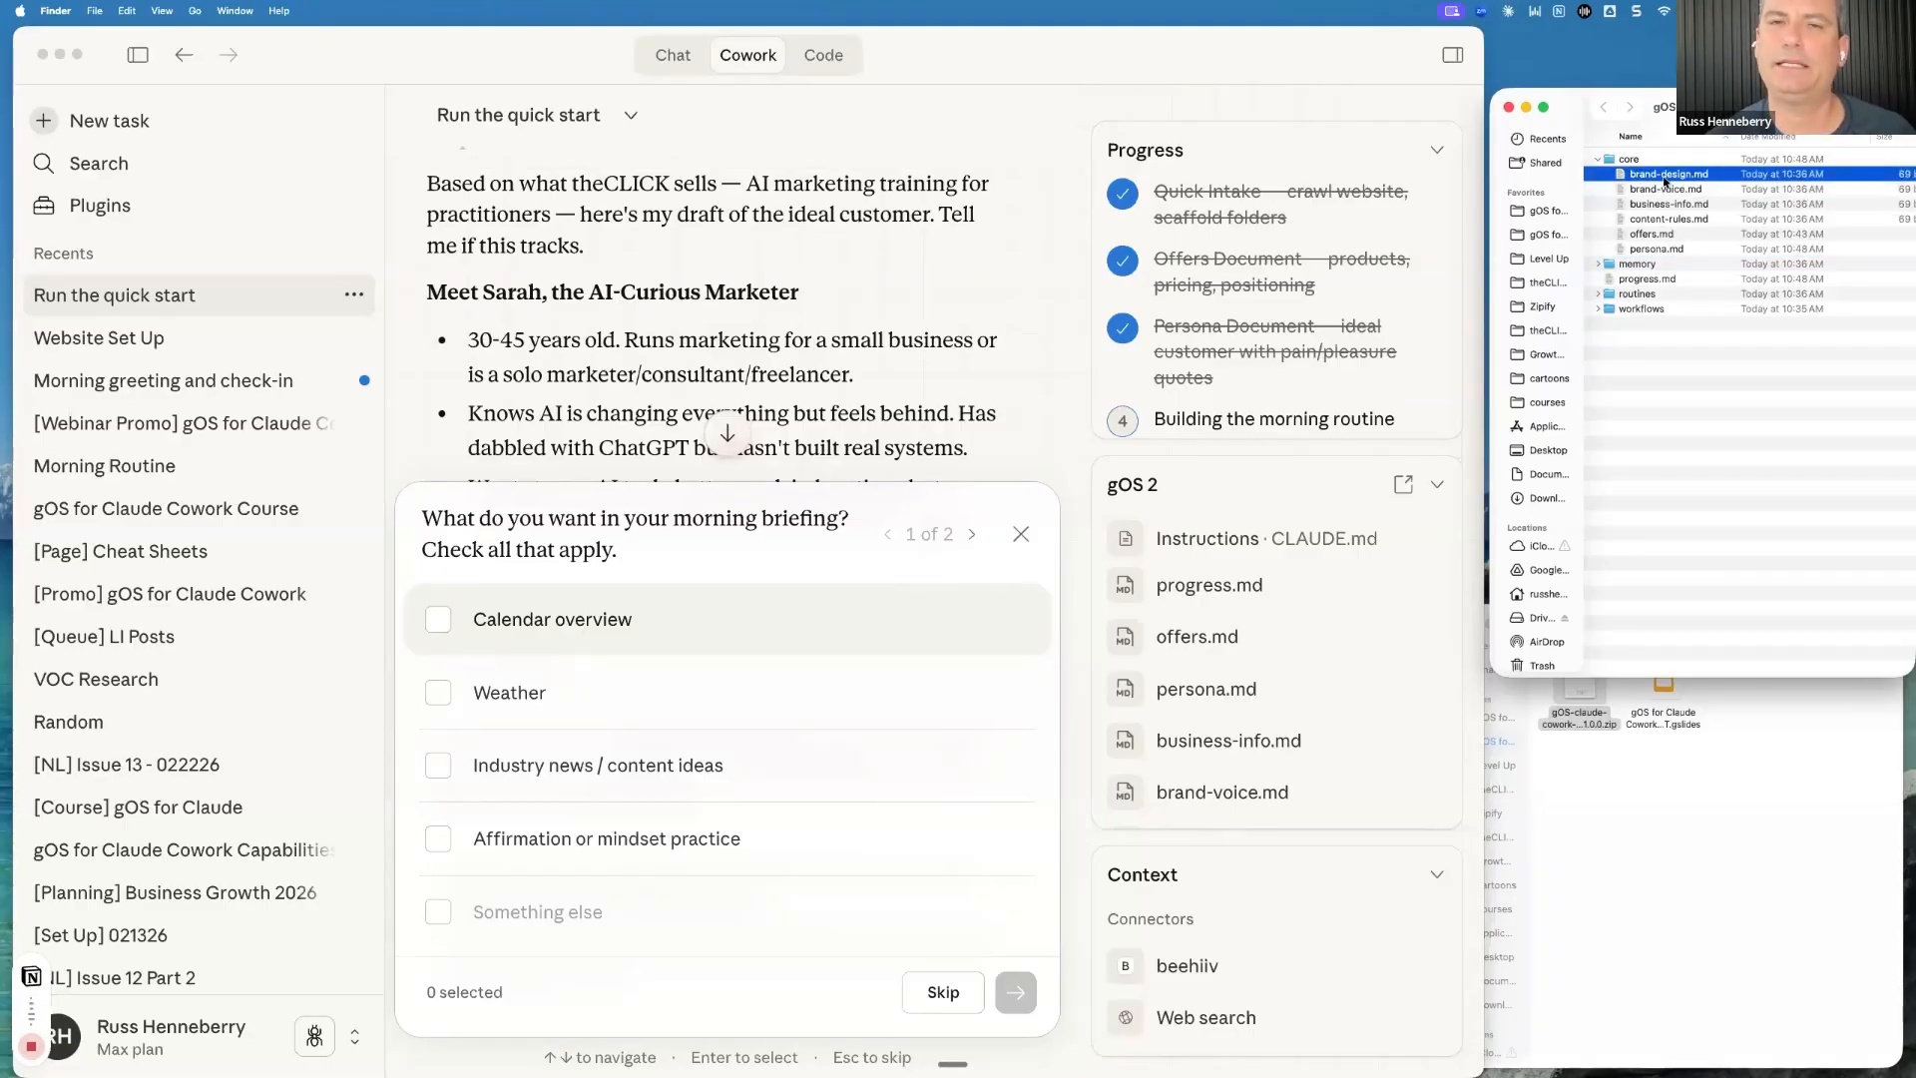
pyautogui.click(1663, 194)
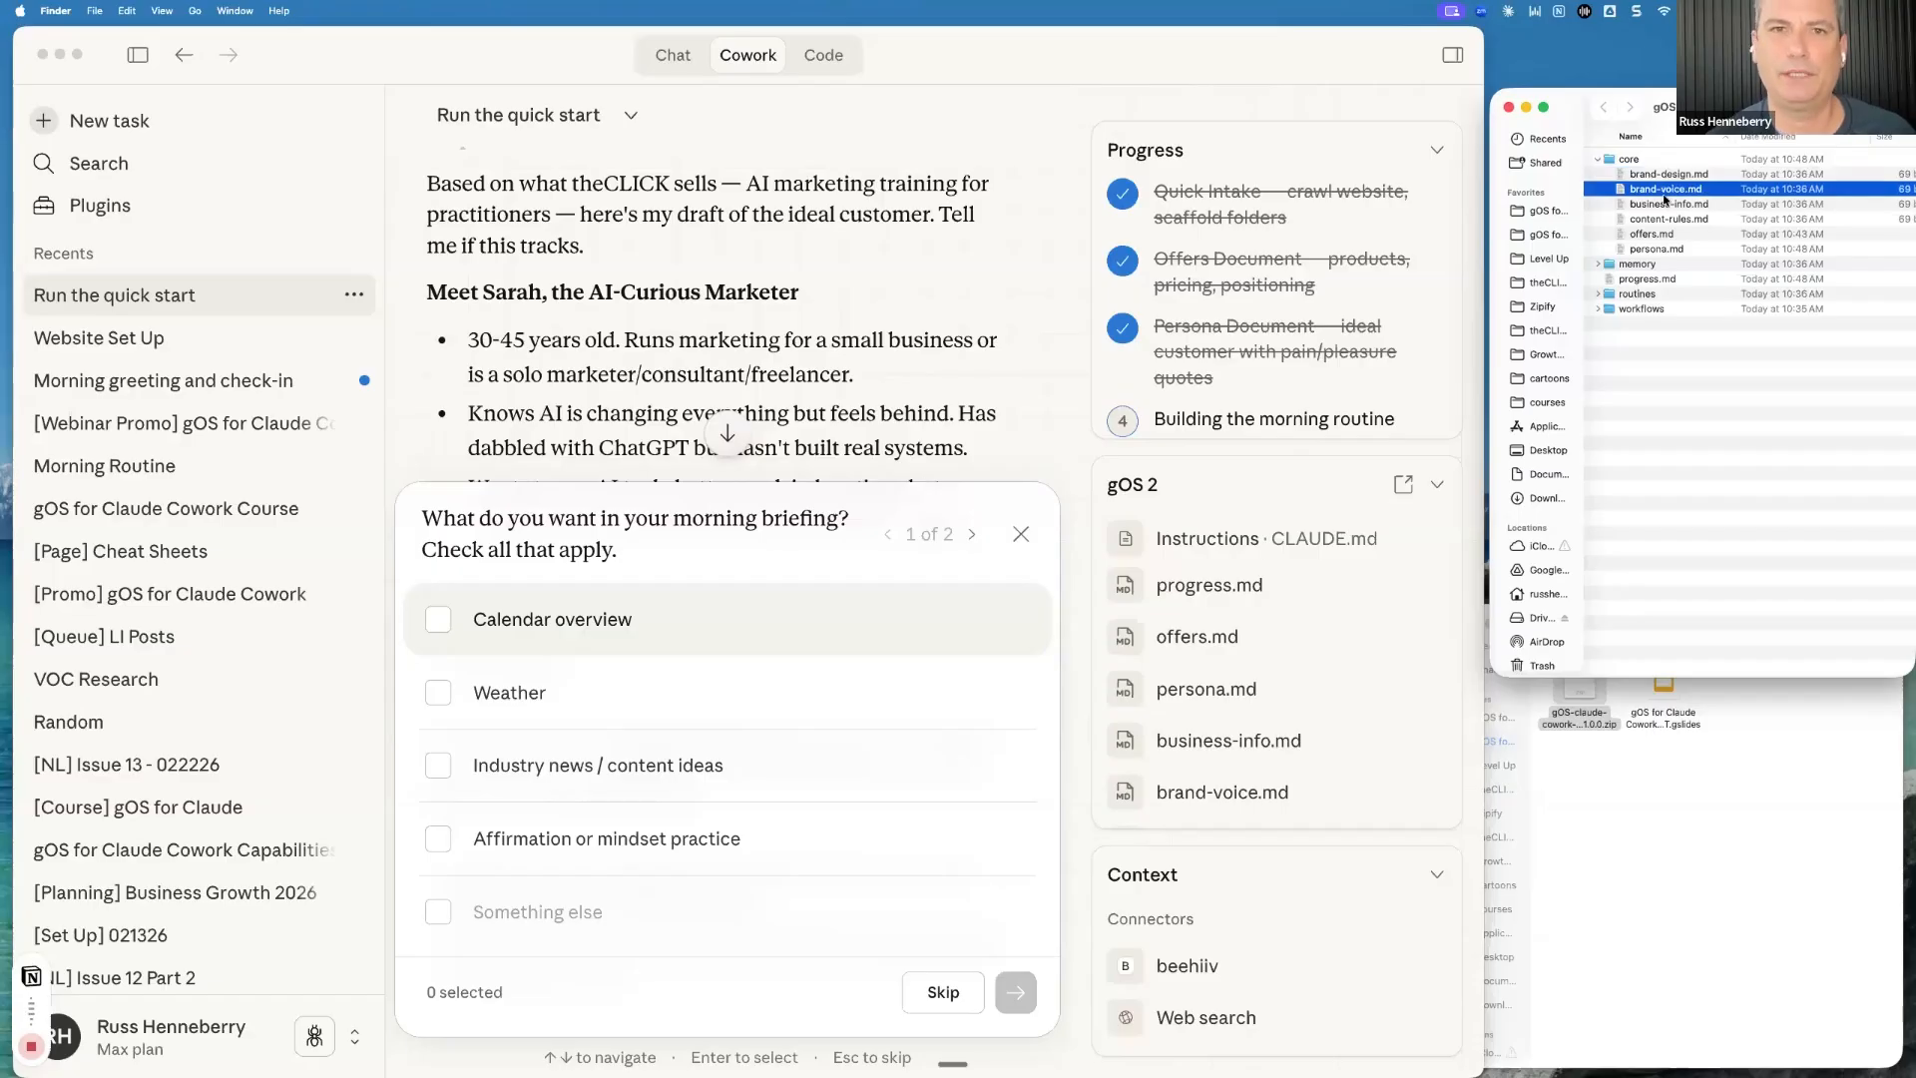
pyautogui.click(1663, 206)
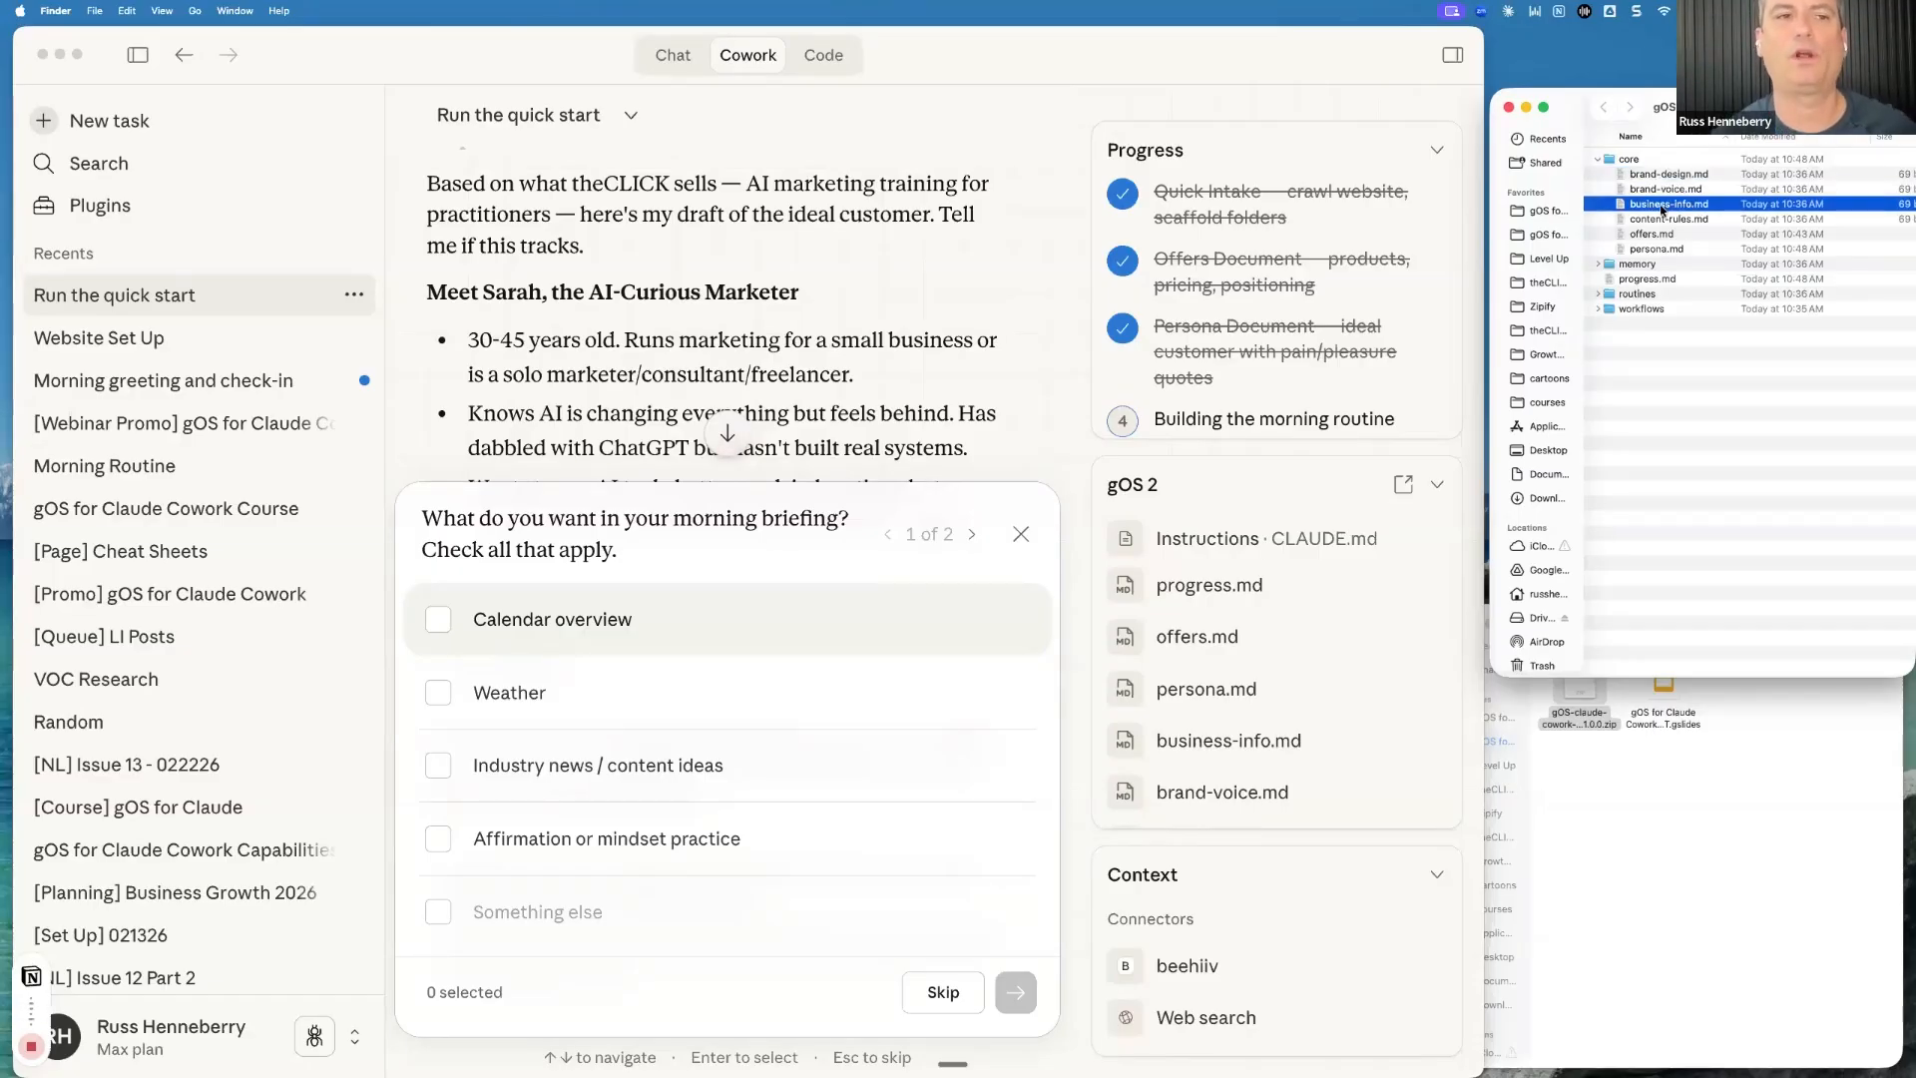
pyautogui.click(1660, 187)
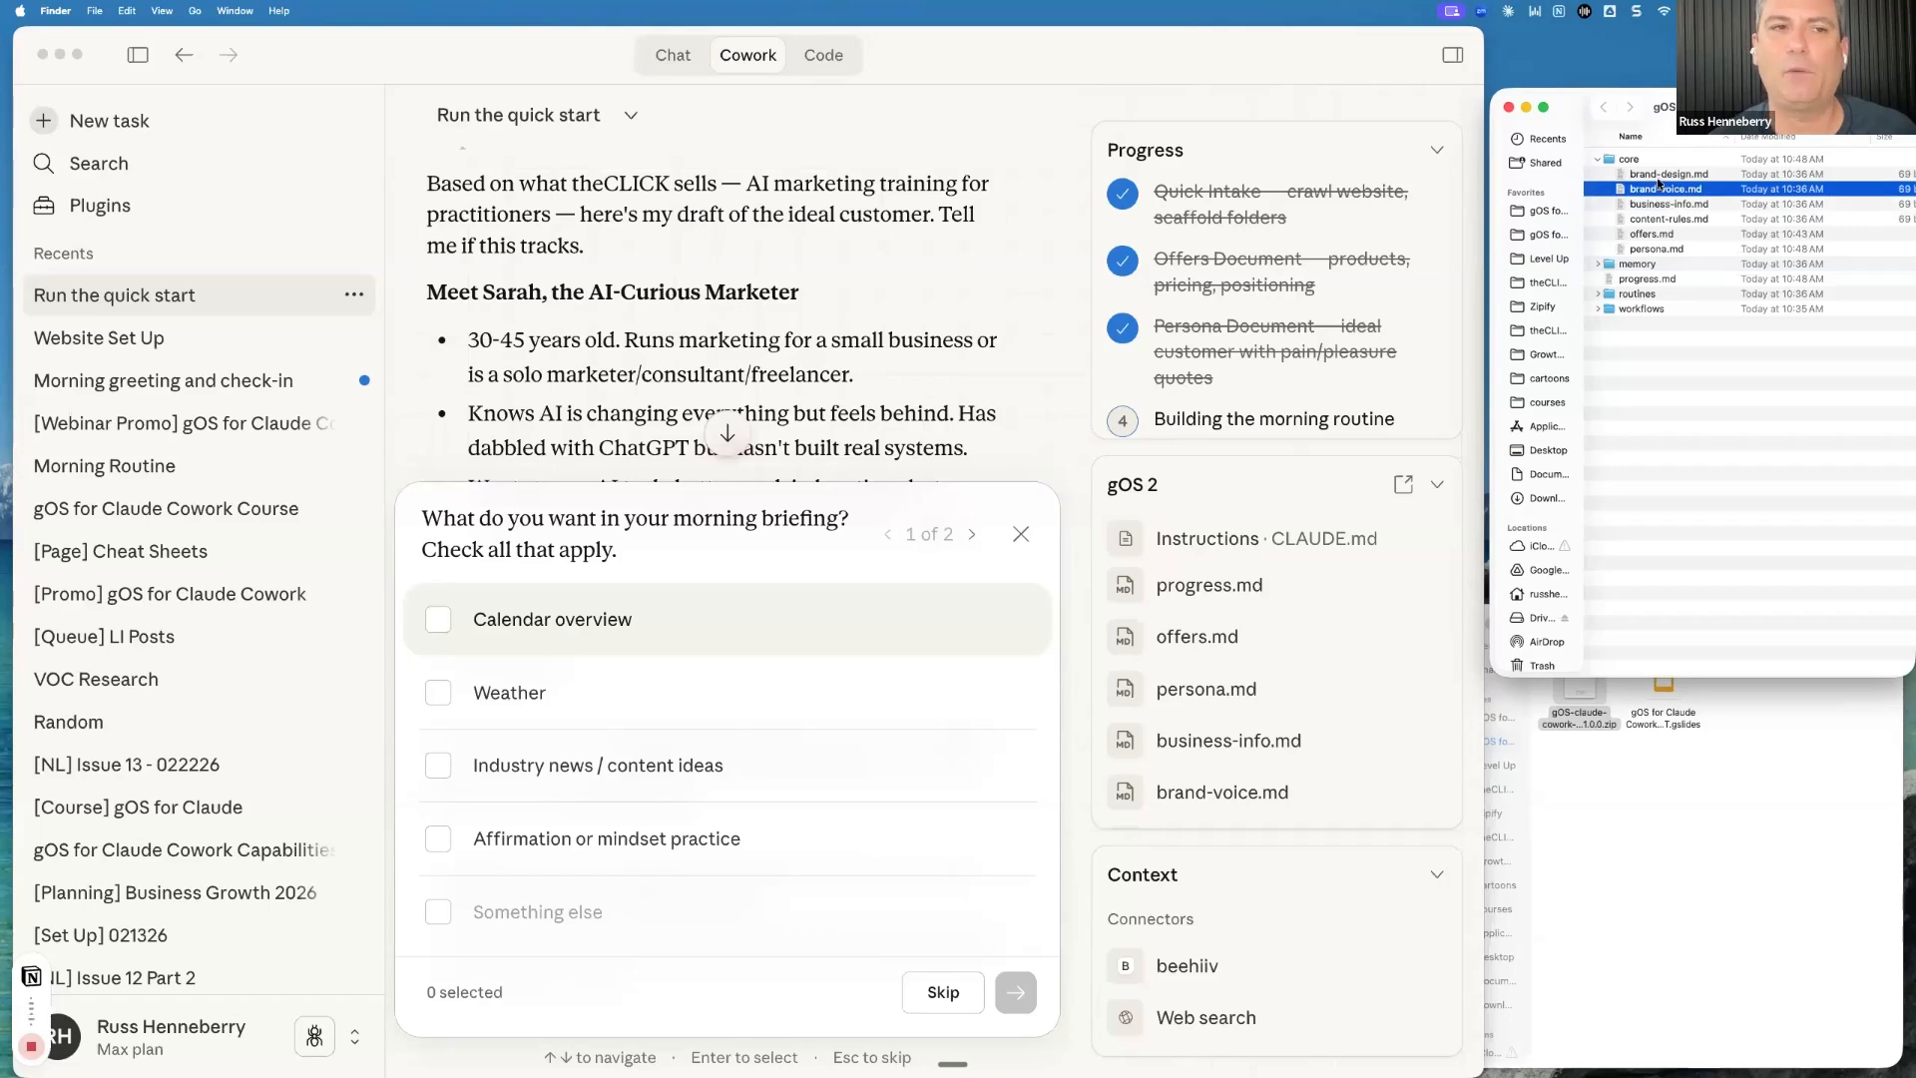
pyautogui.click(1660, 177)
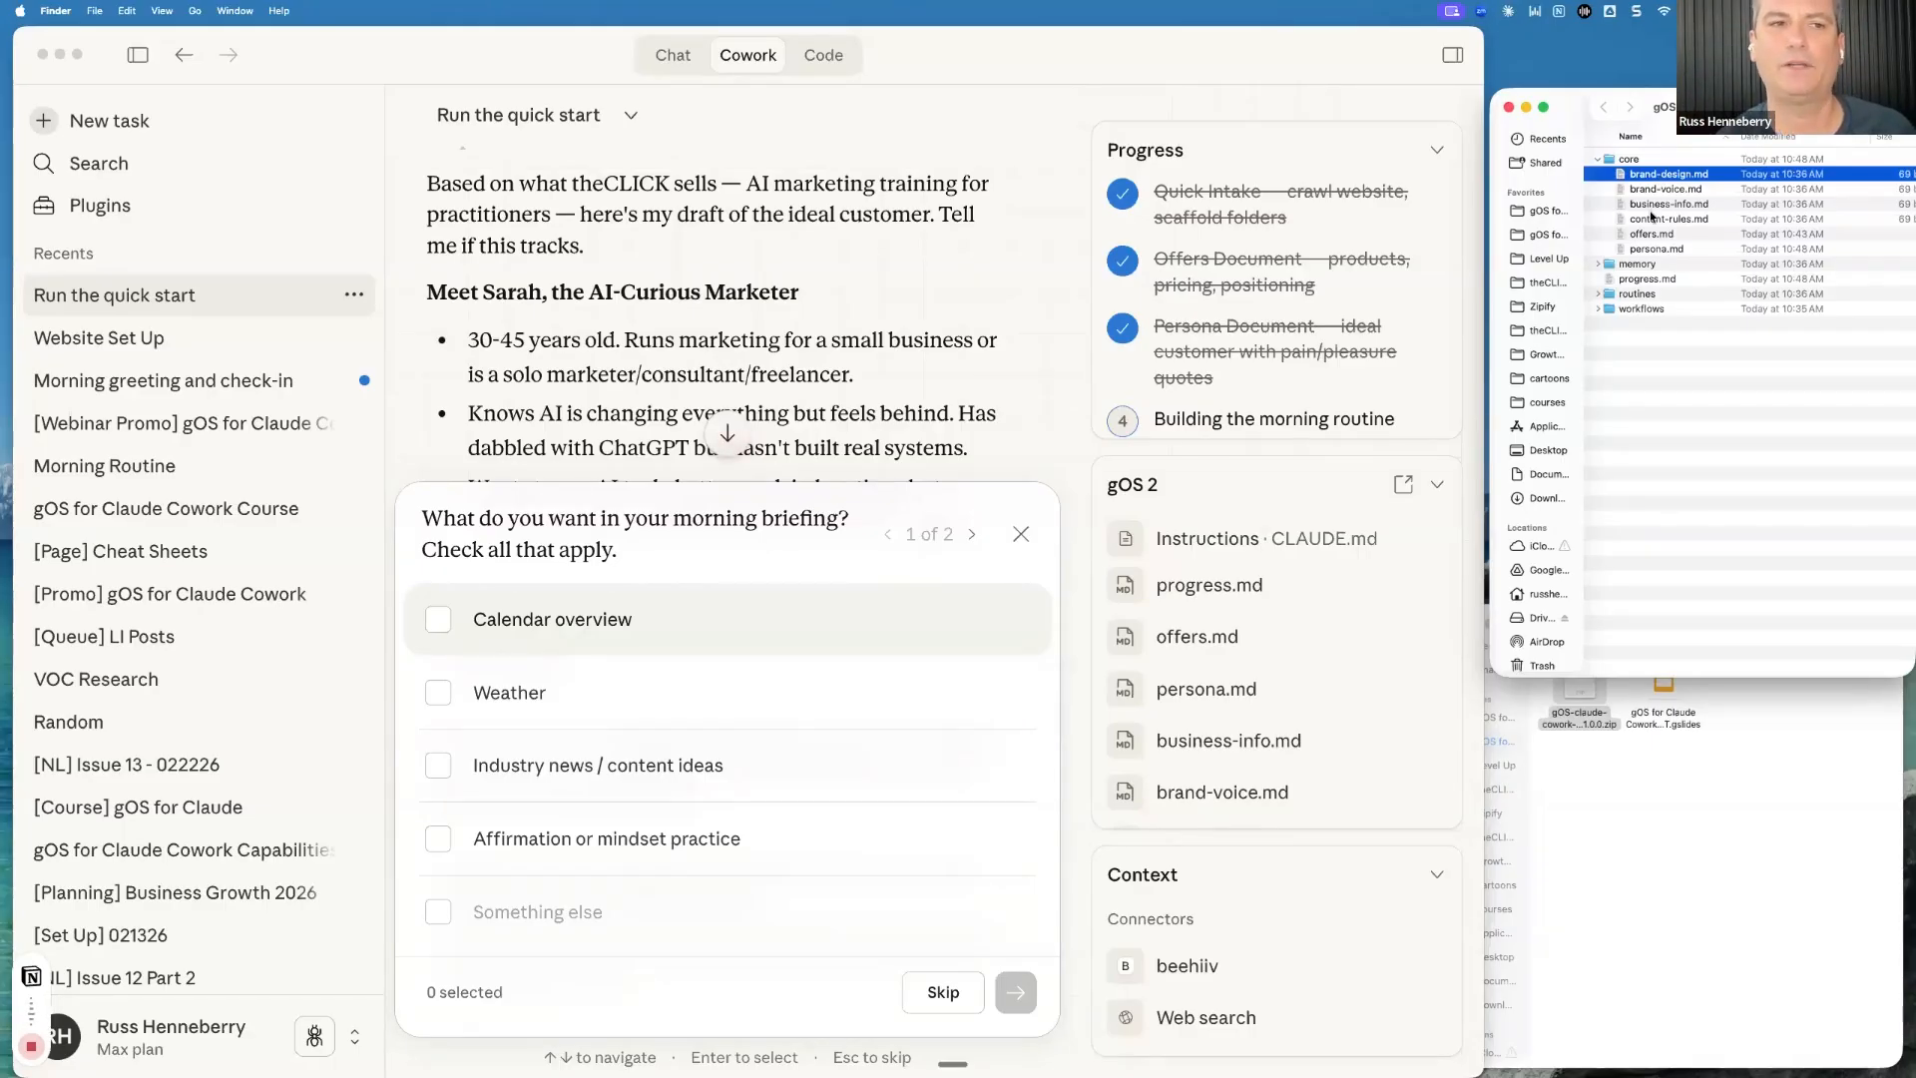
pyautogui.click(1649, 207)
pyautogui.press('Down')
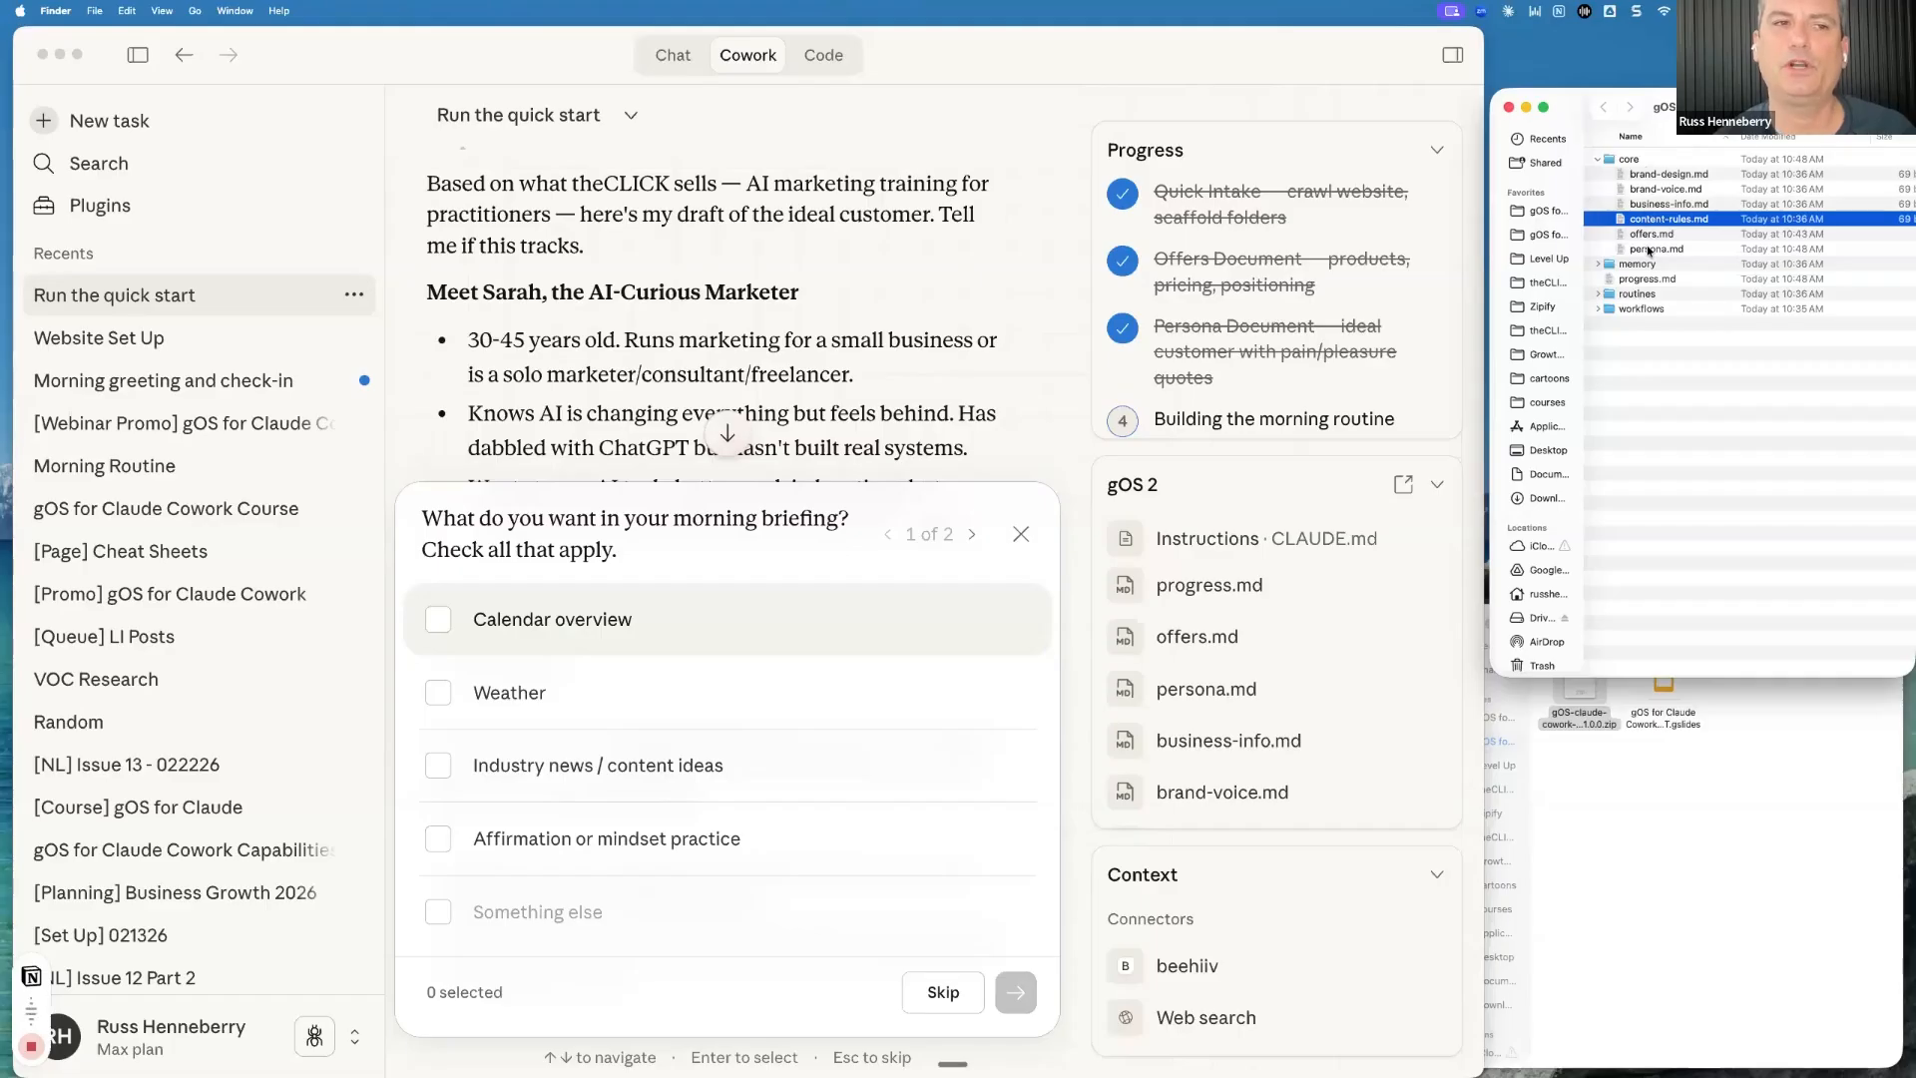
pyautogui.click(1637, 238)
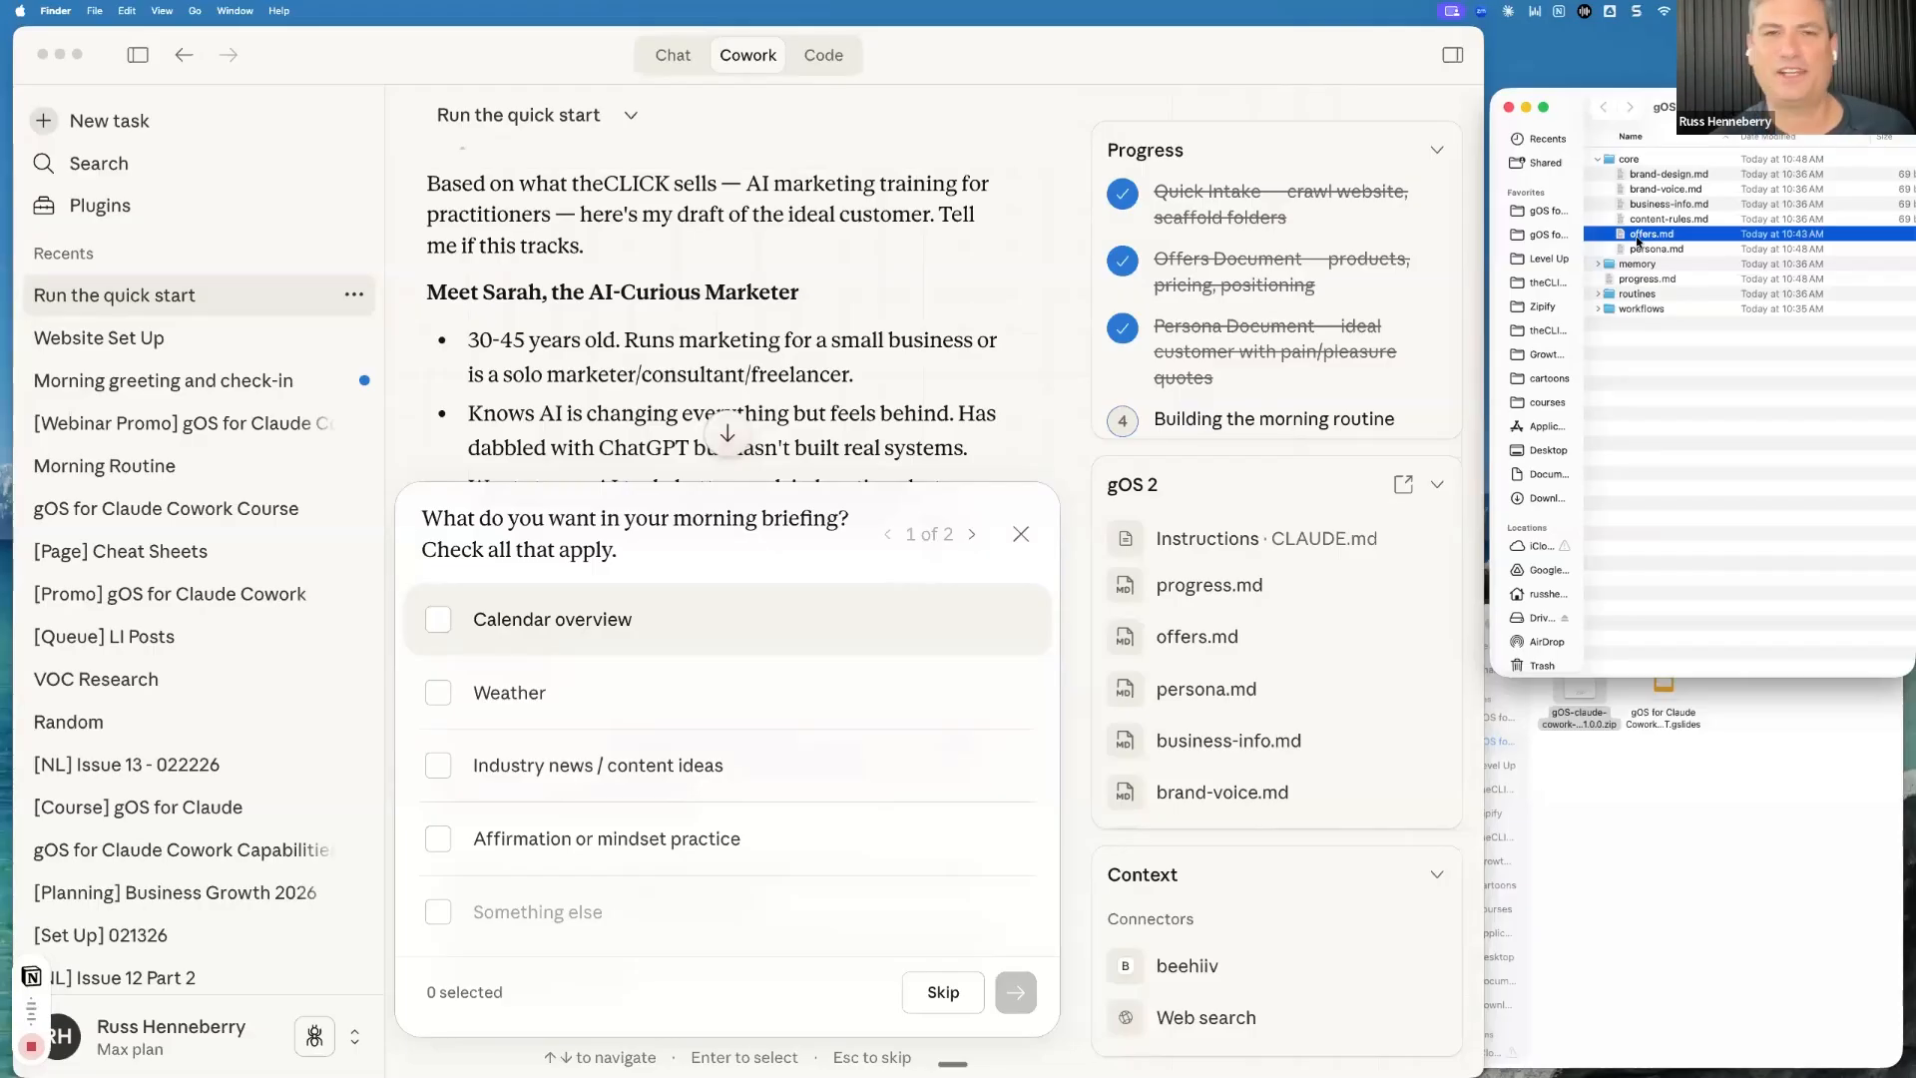
pyautogui.click(1665, 176)
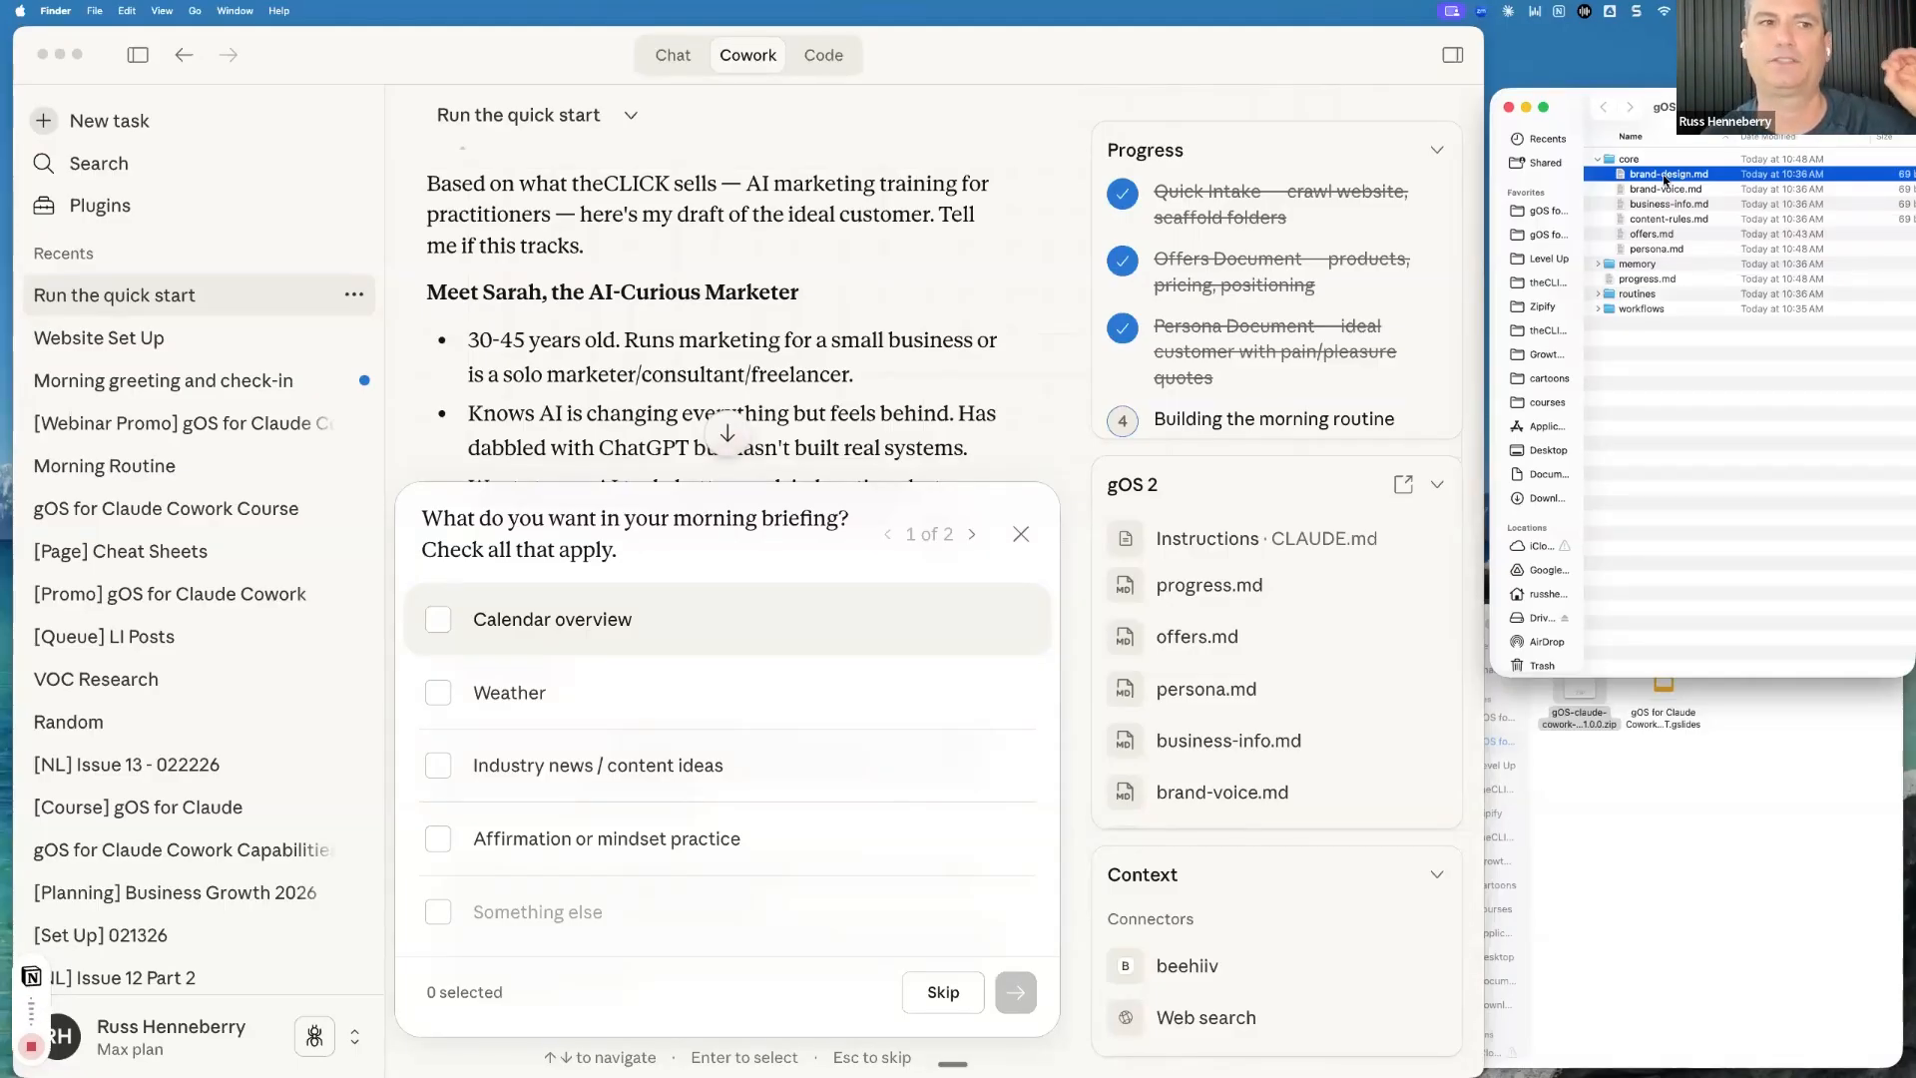
# Collapse the core folder and expand the routines folder to check its contents
pyautogui.click(1597, 163)
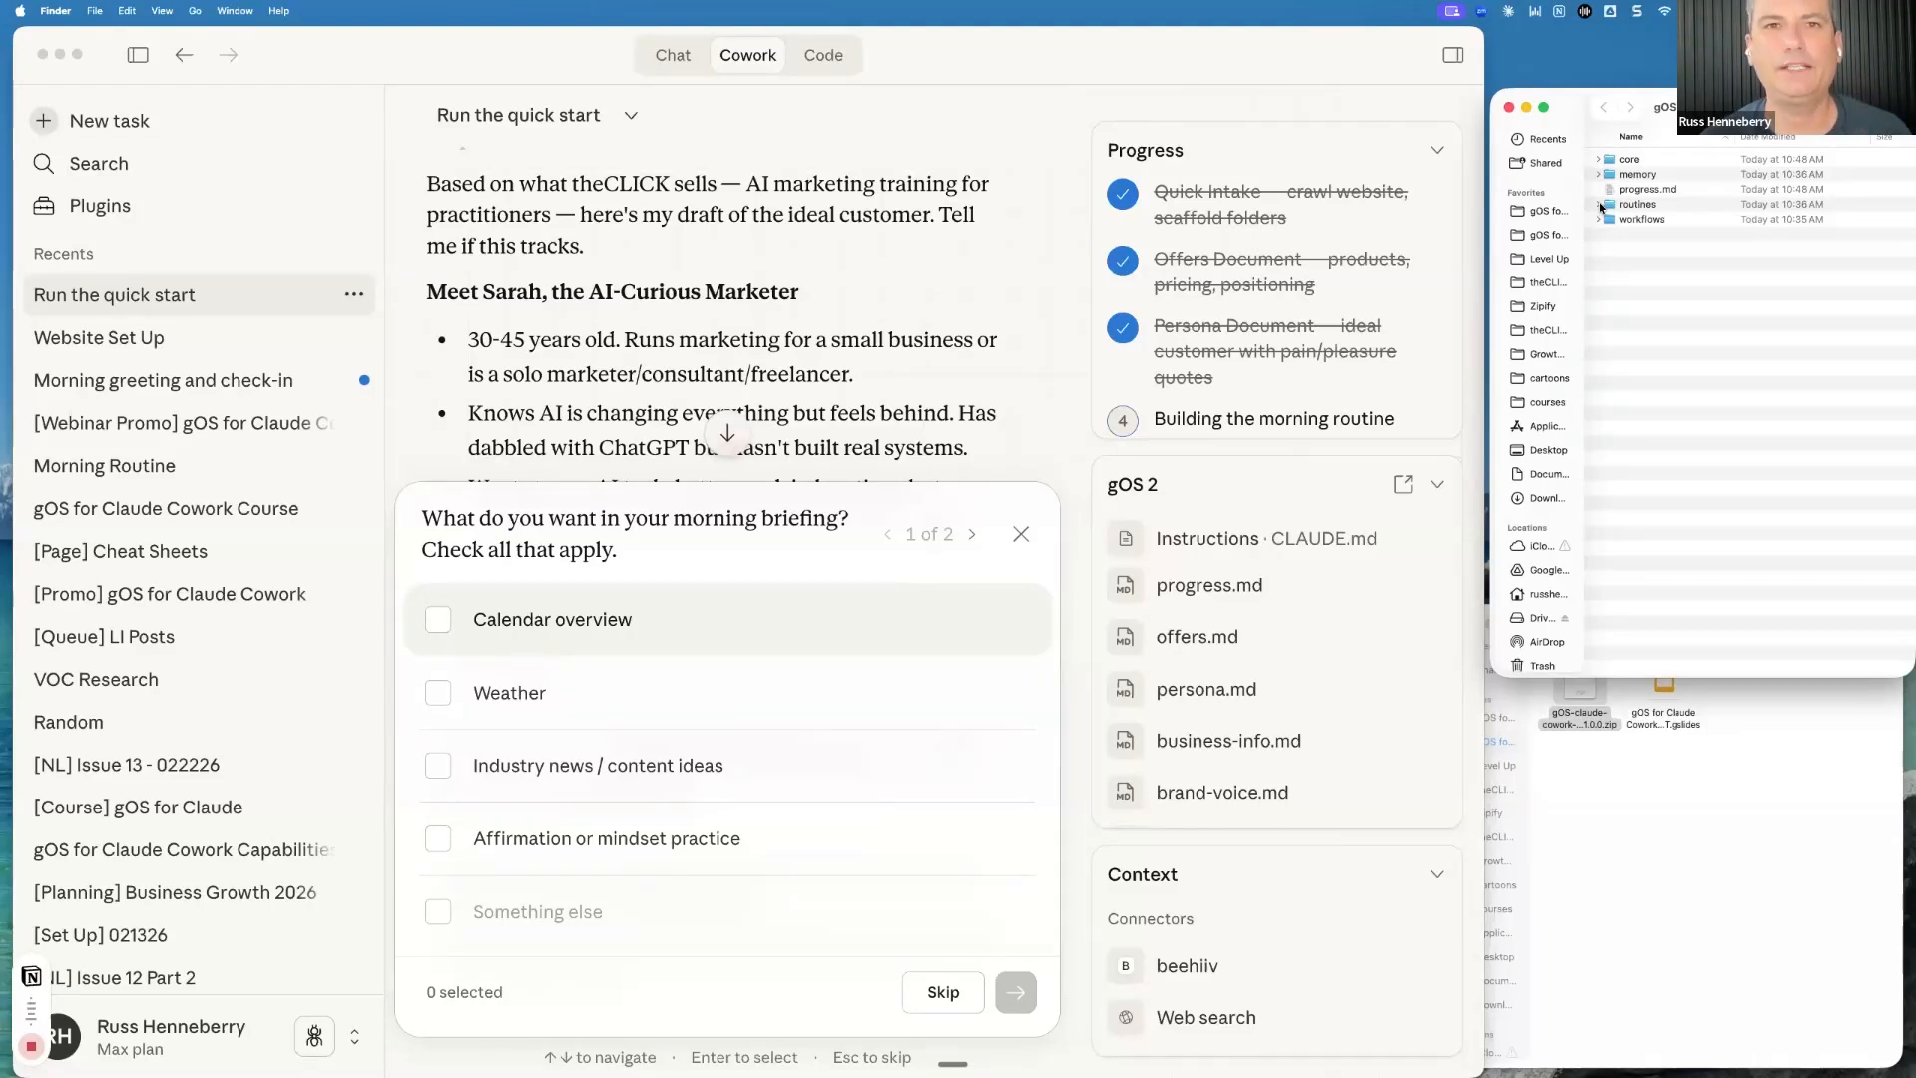
pyautogui.click(1598, 205)
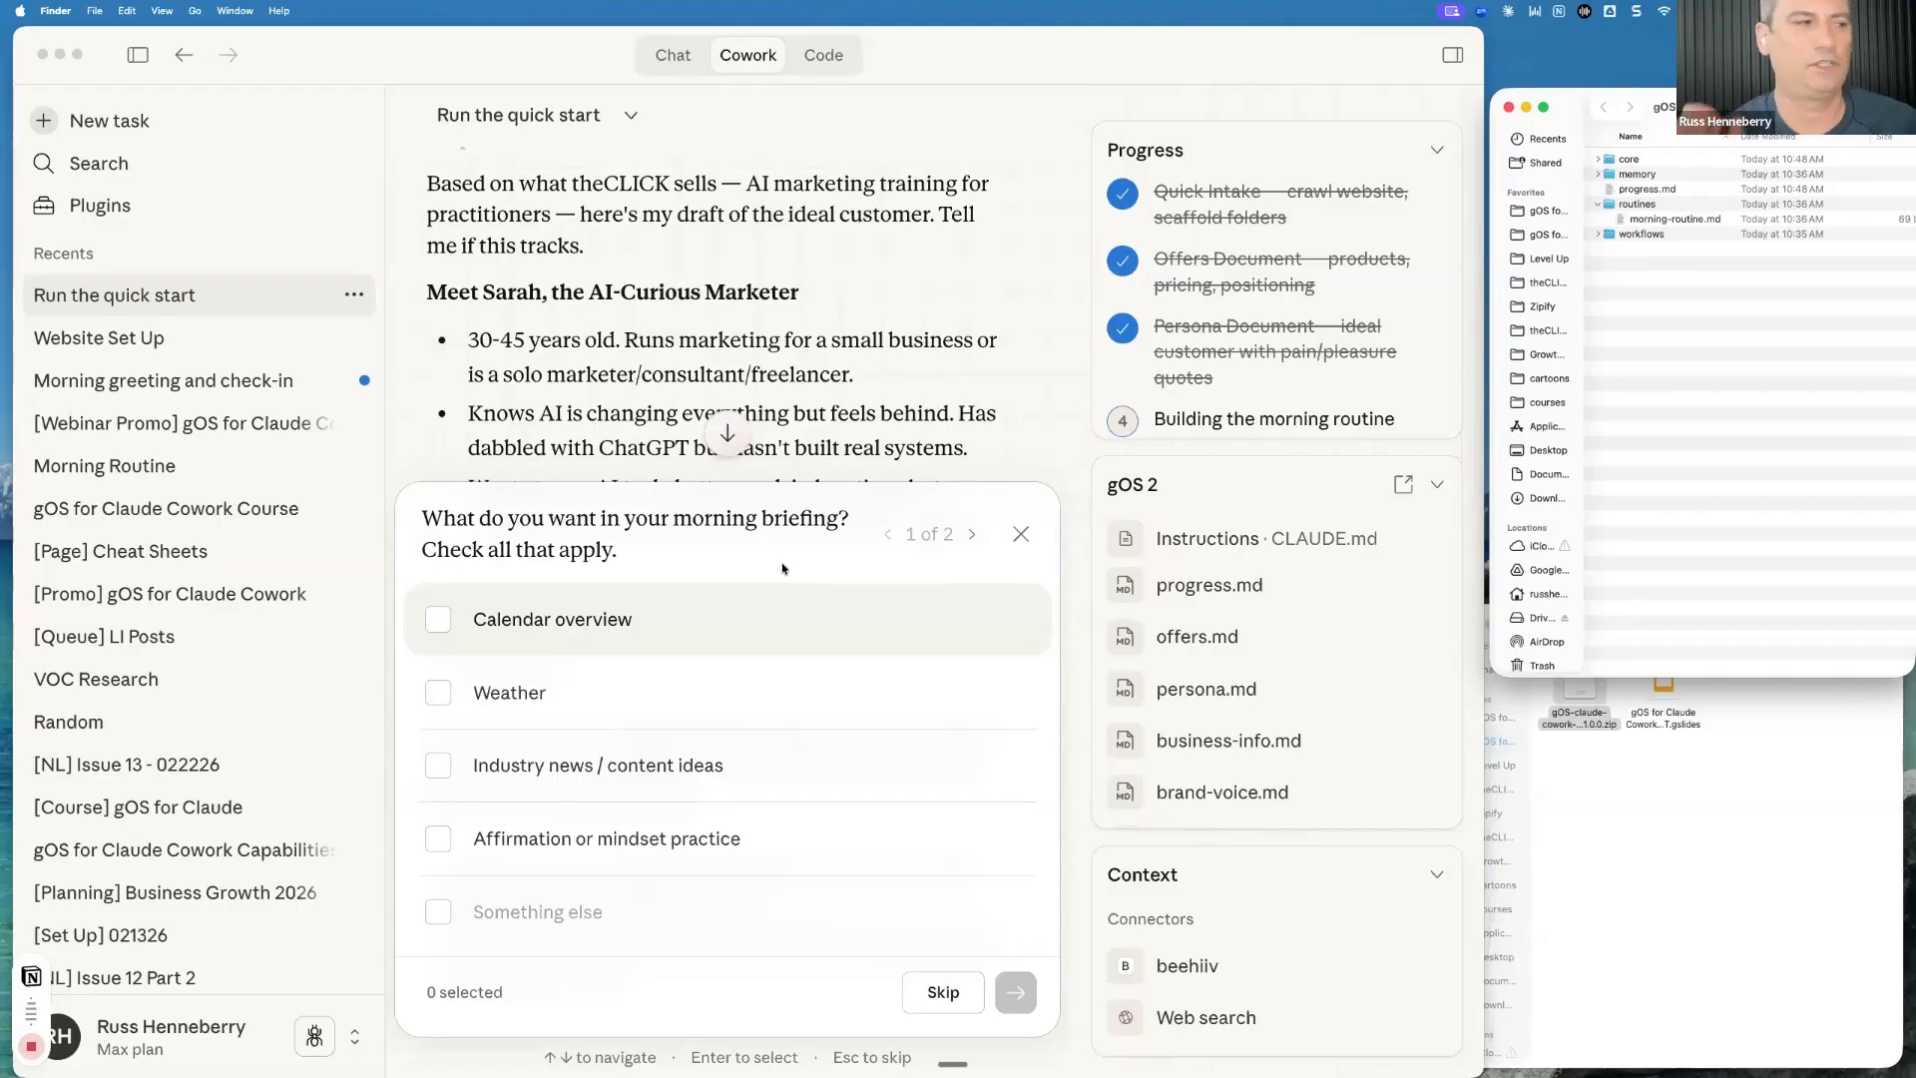
# Choose Weather as the only content for the morning briefing and continue to the second question
pyautogui.click(439, 706)
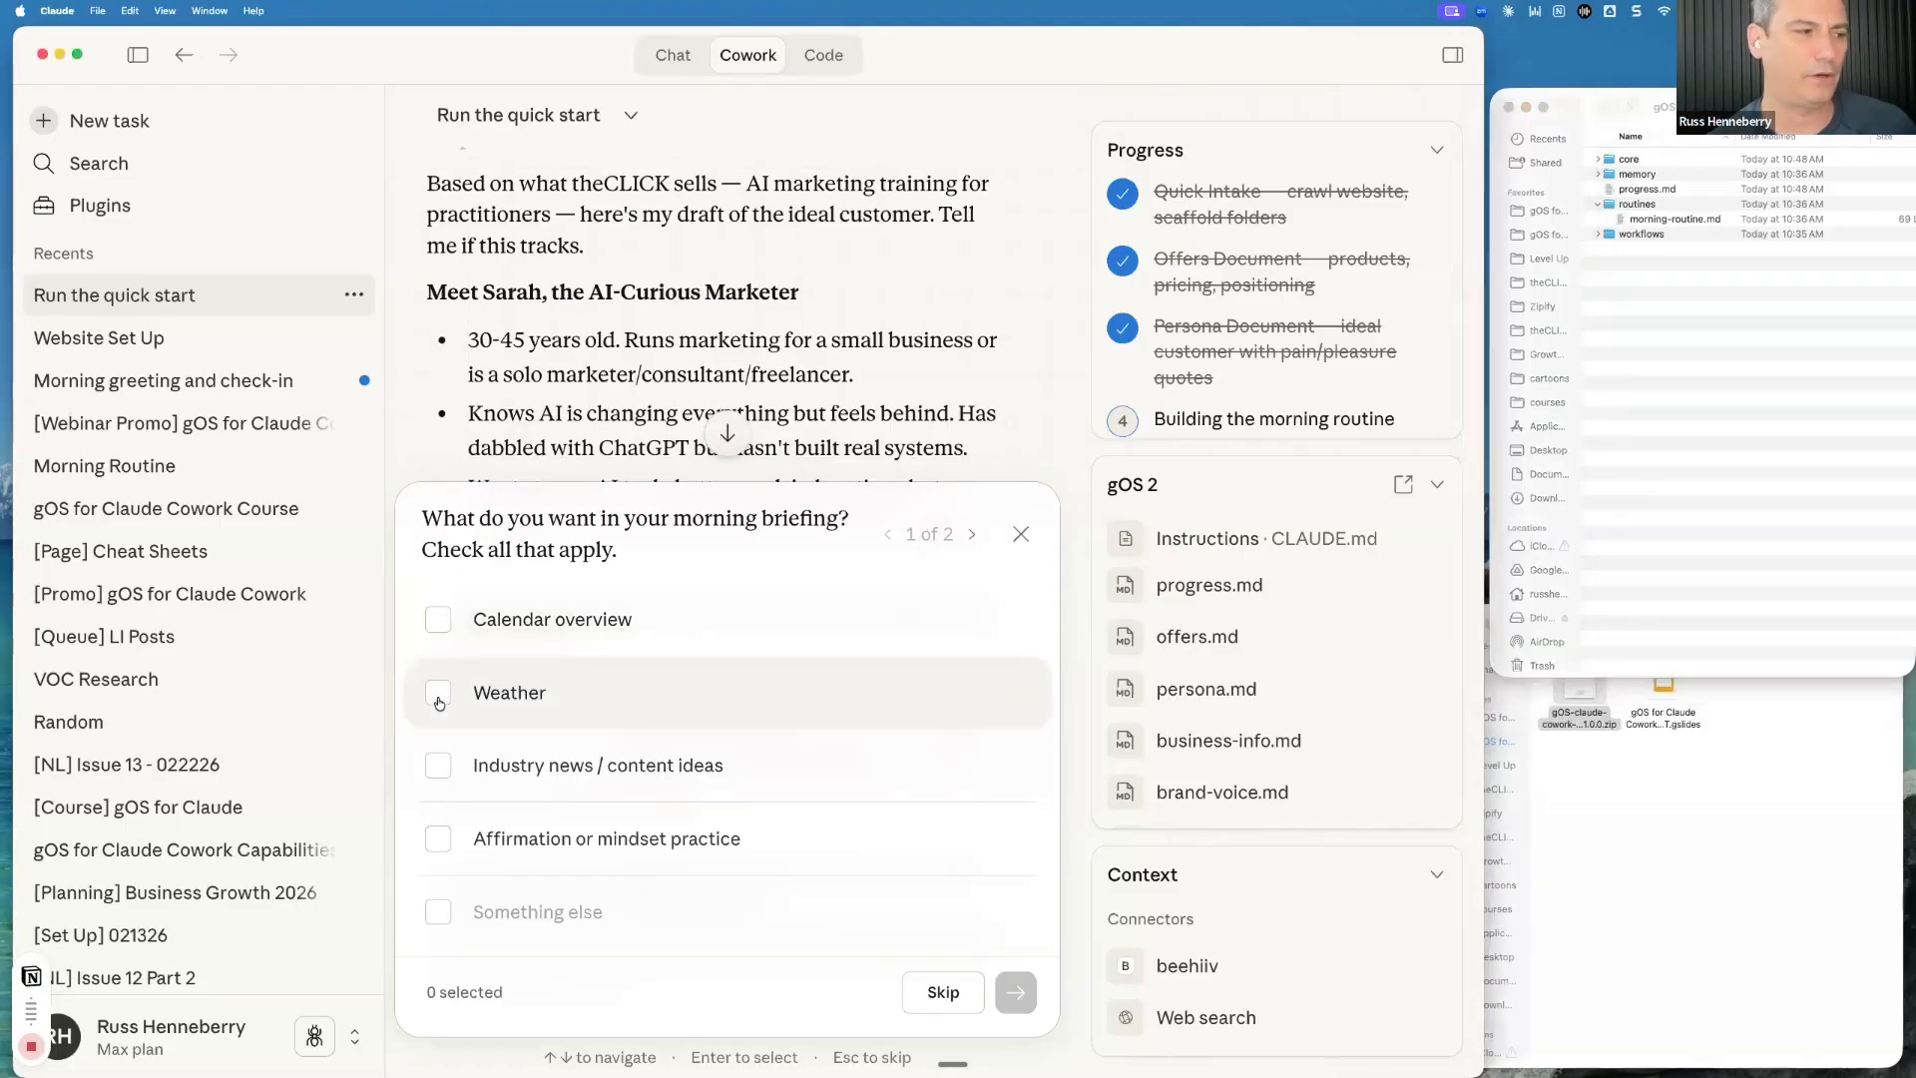
pyautogui.click(494, 722)
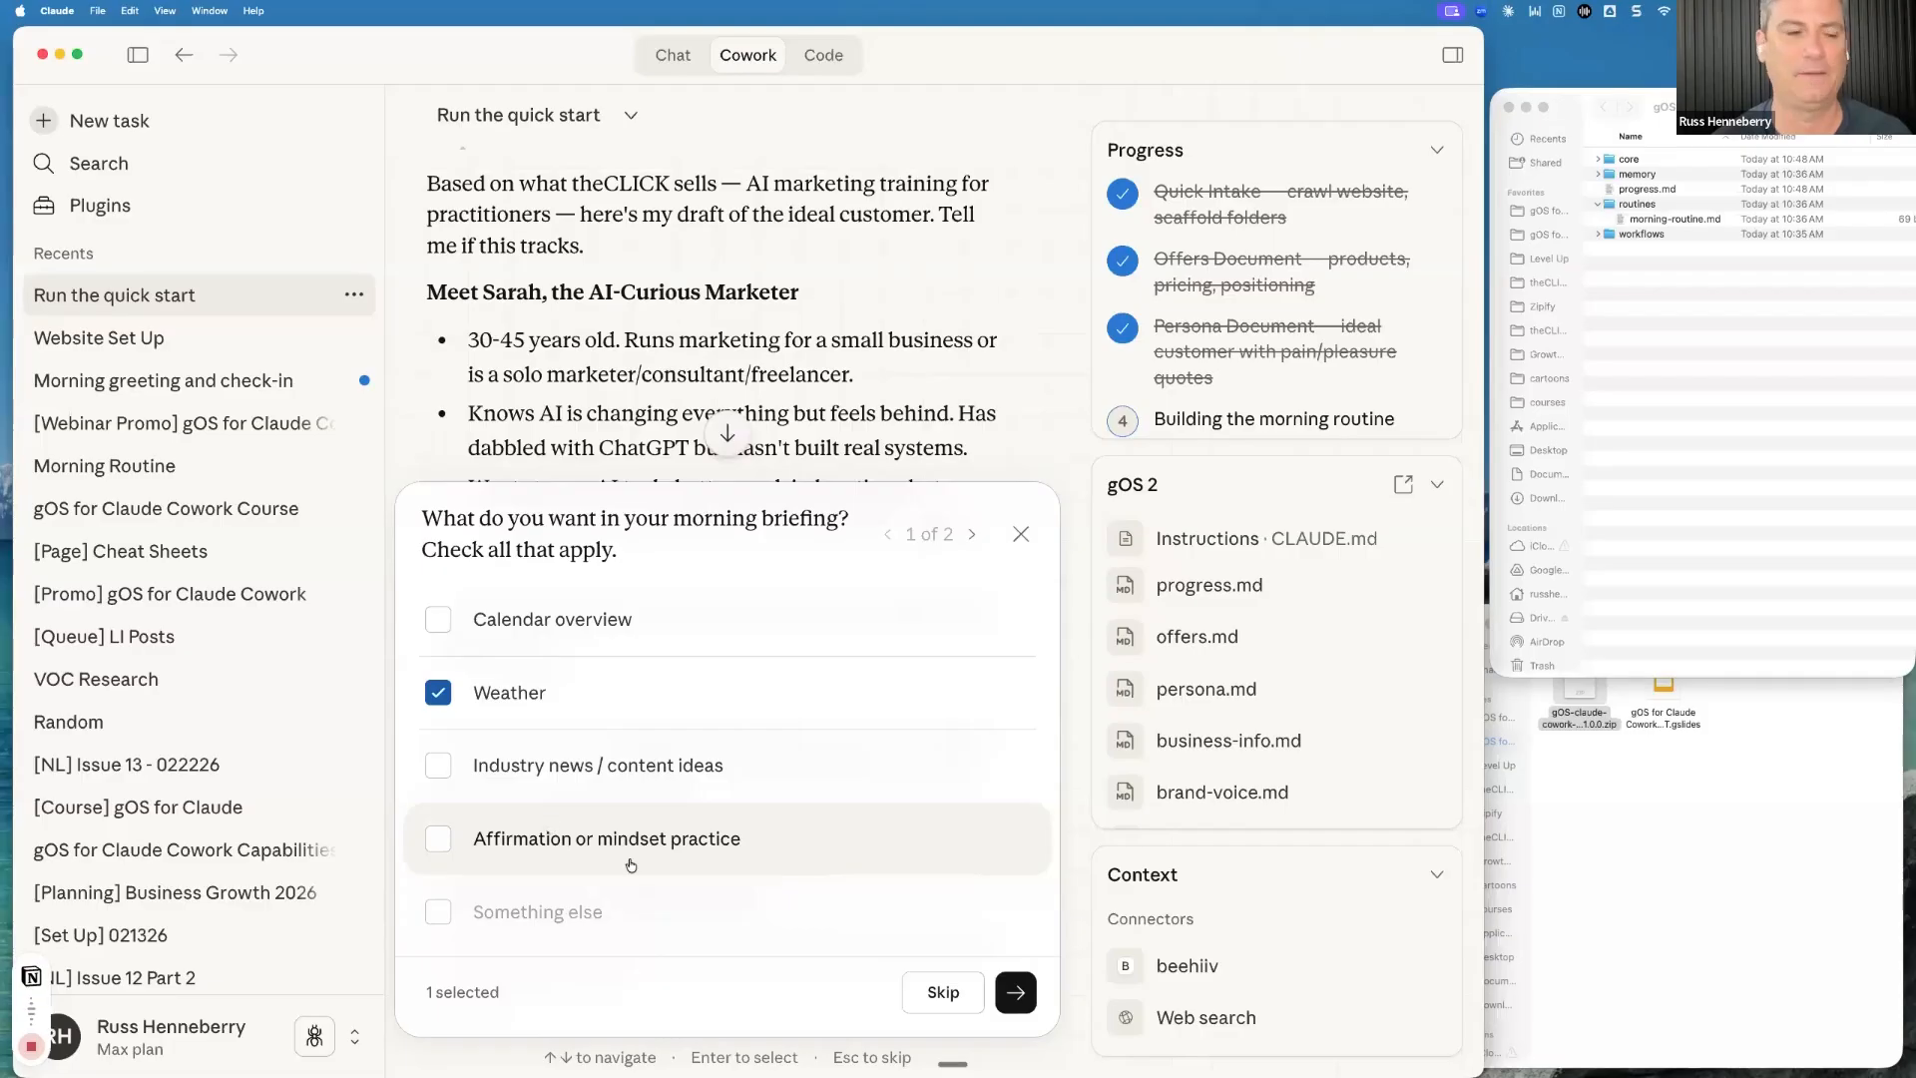
pyautogui.click(1015, 998)
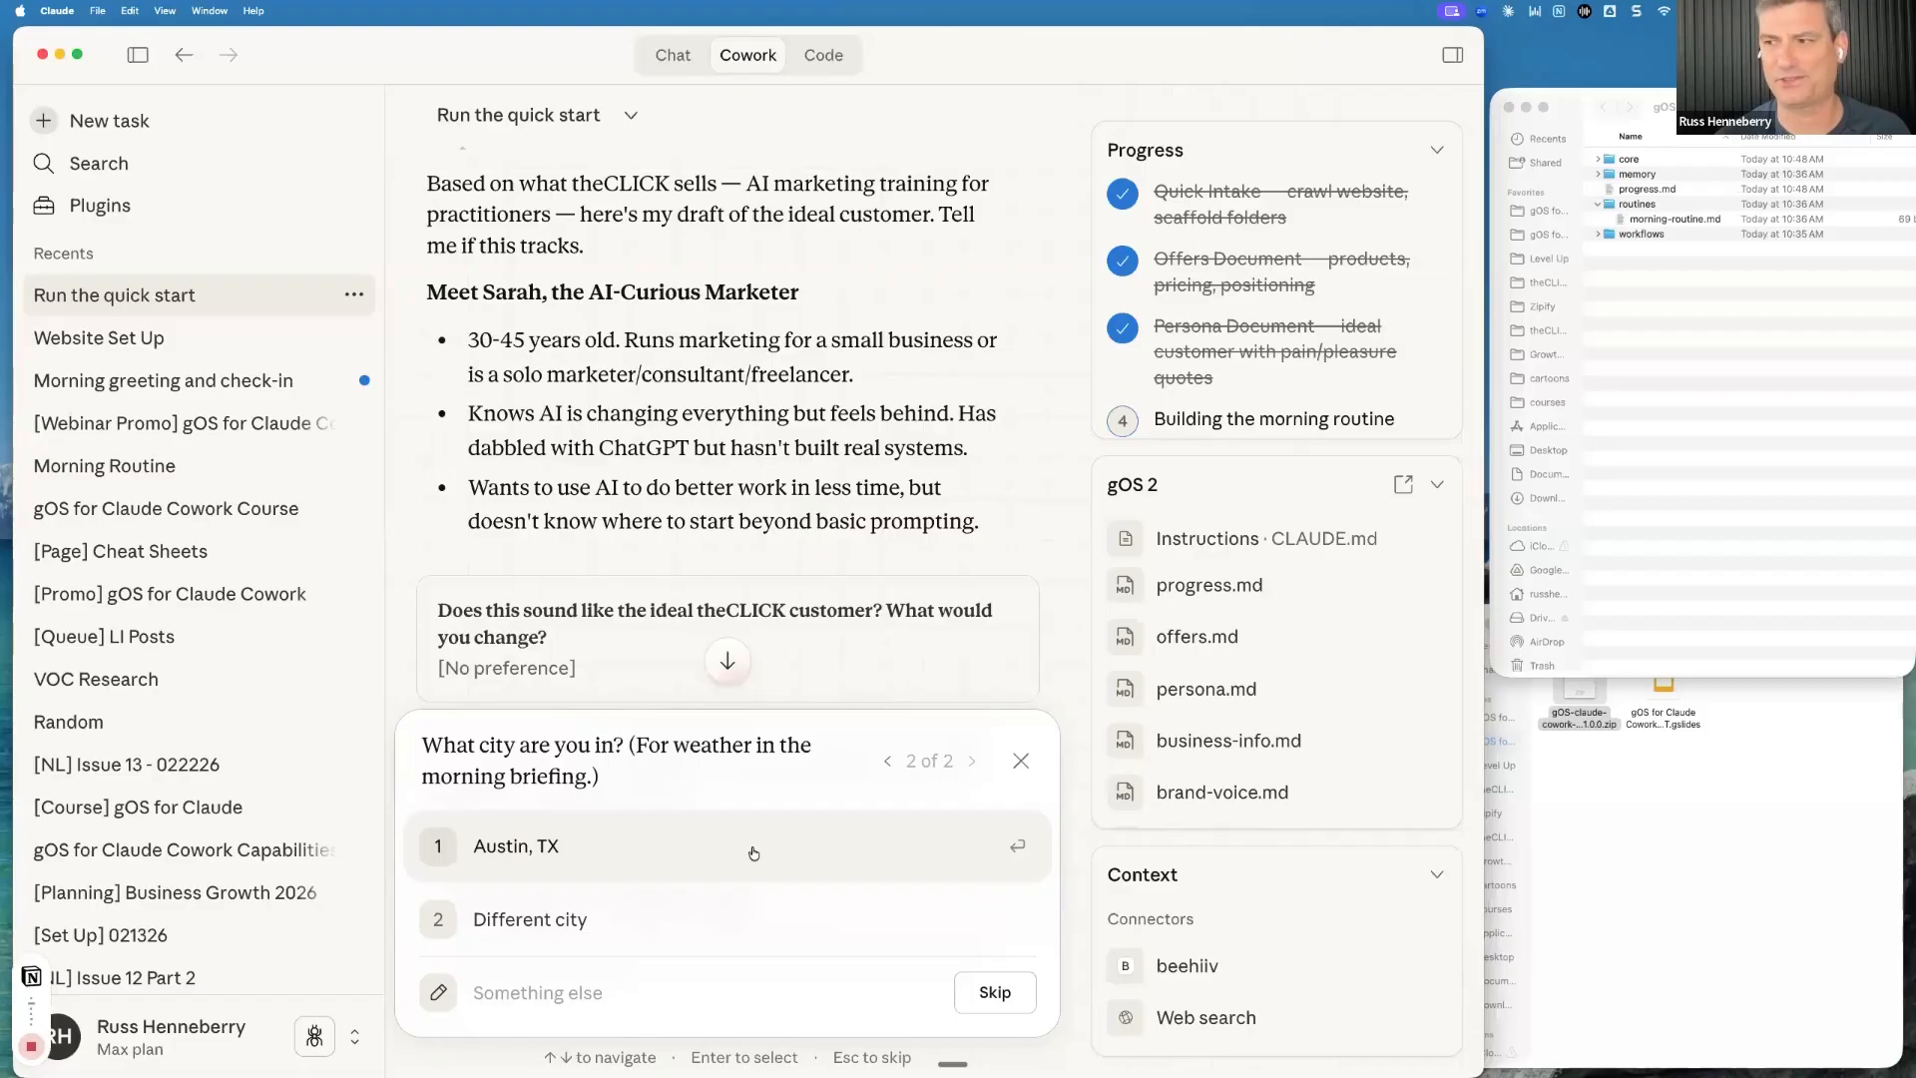
# Answer the morning briefing's city question with the custom entry Saint Louis Missouri
pyautogui.click(630, 995)
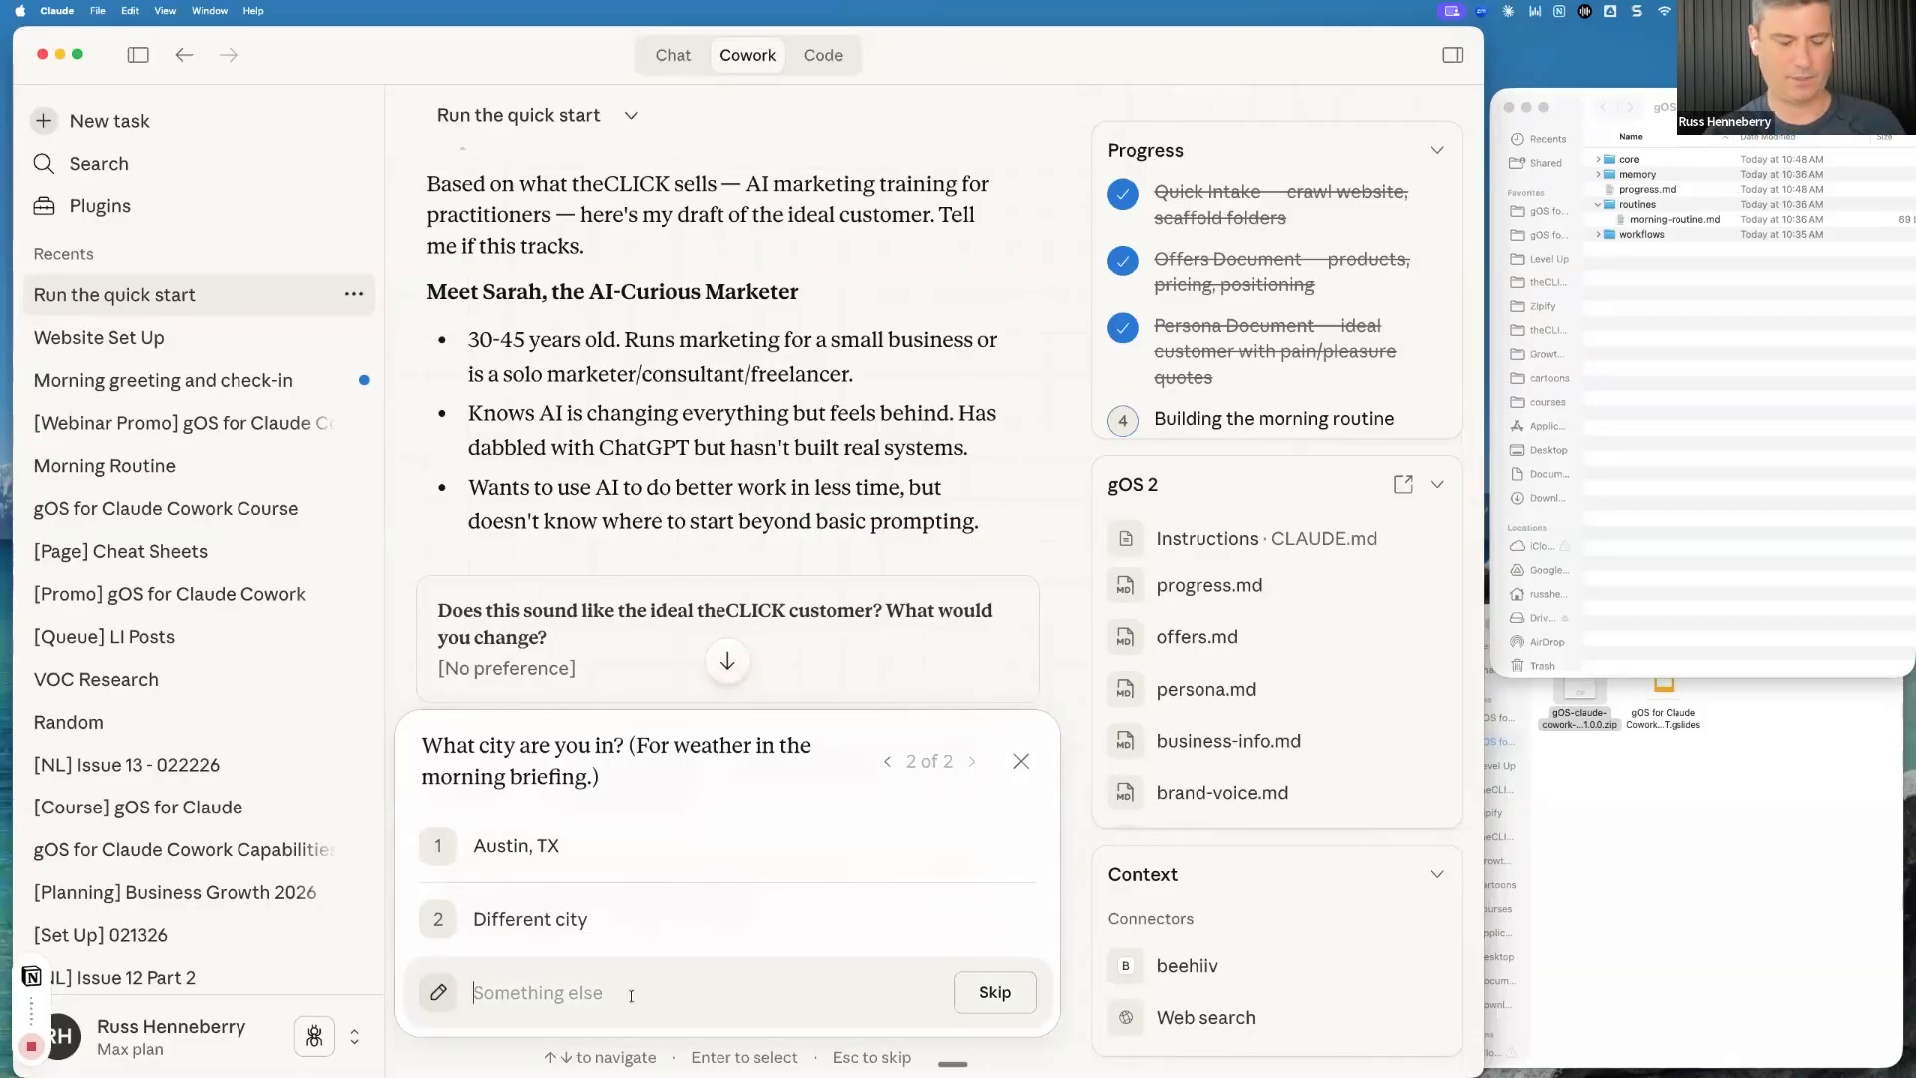
pyautogui.write('Saint Louis M')
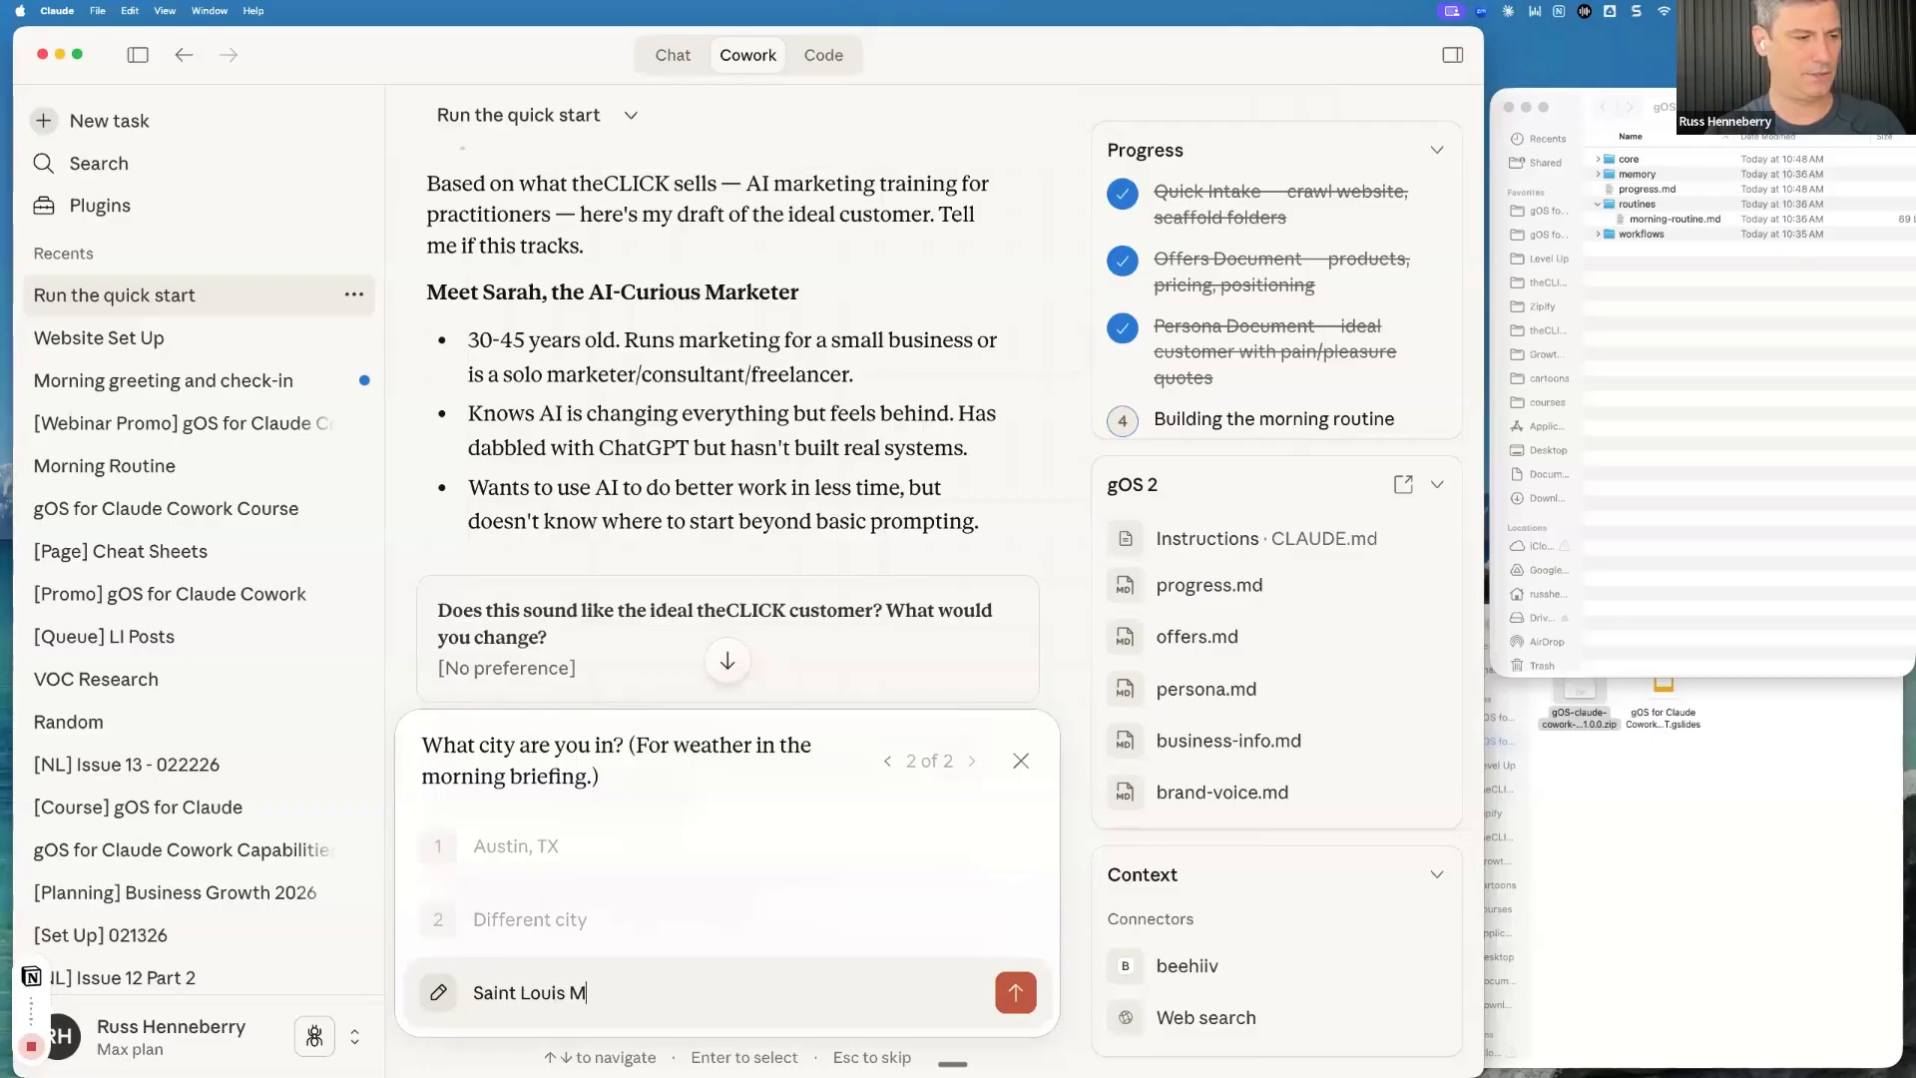
pyautogui.write('issouri')
pyautogui.click(1016, 992)
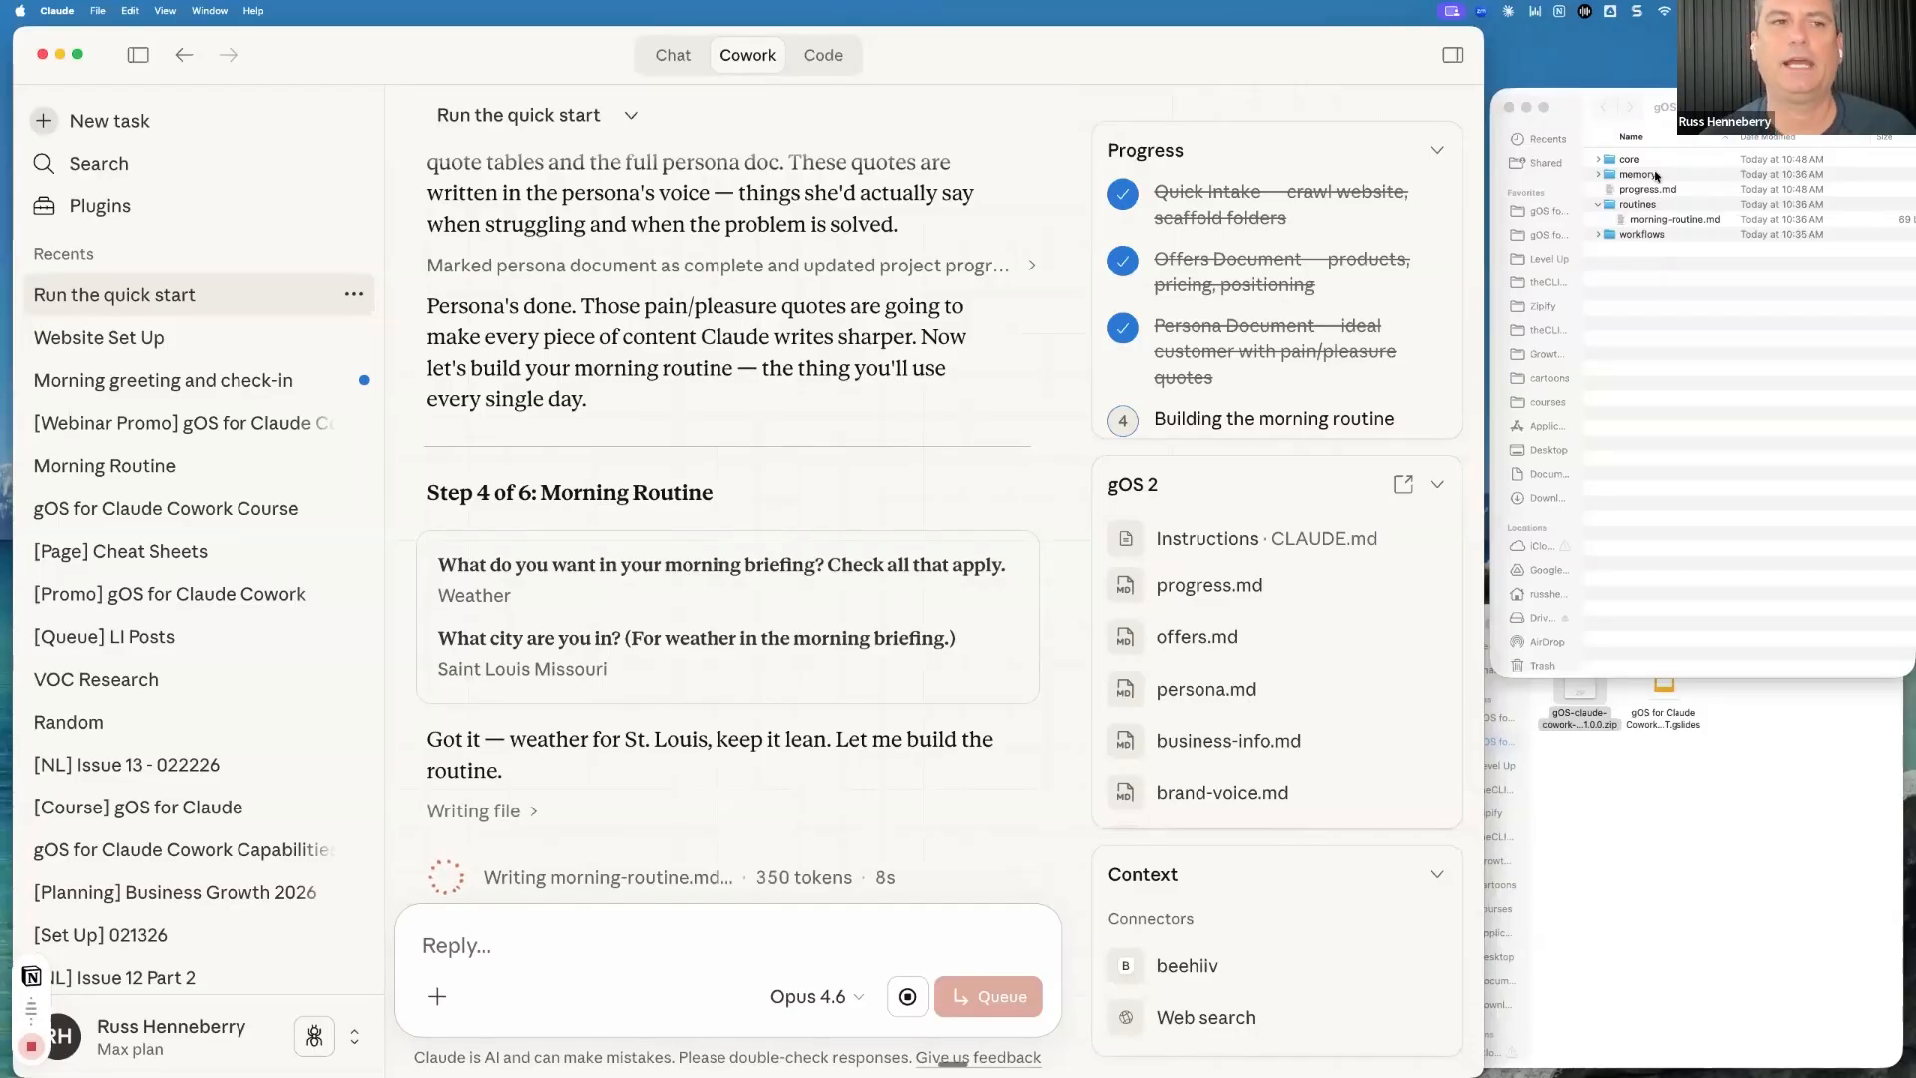
pyautogui.scroll(-2, 703, 708)
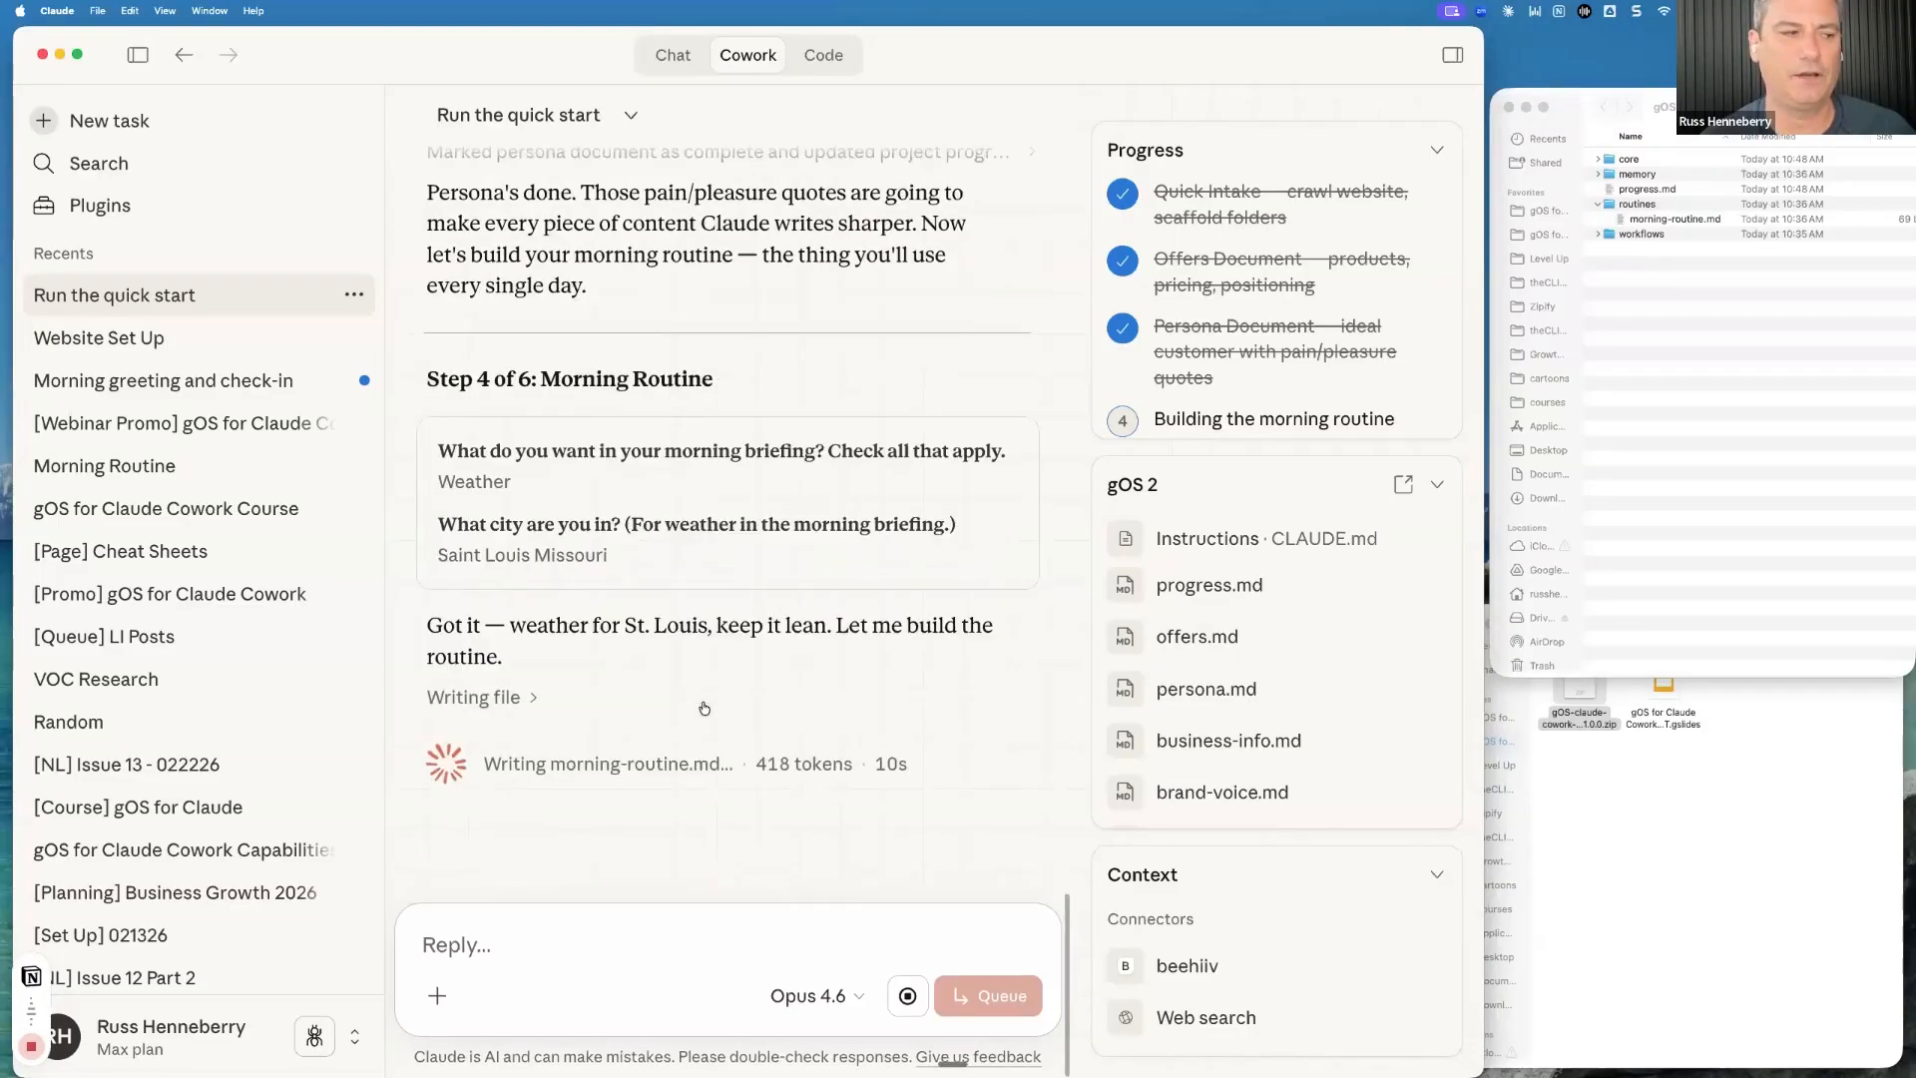
# Open morning-routine.md from the routines folder in TextEdit and enlarge its window to show the whole document
pyautogui.click(1687, 223)
pyautogui.click(1772, 218)
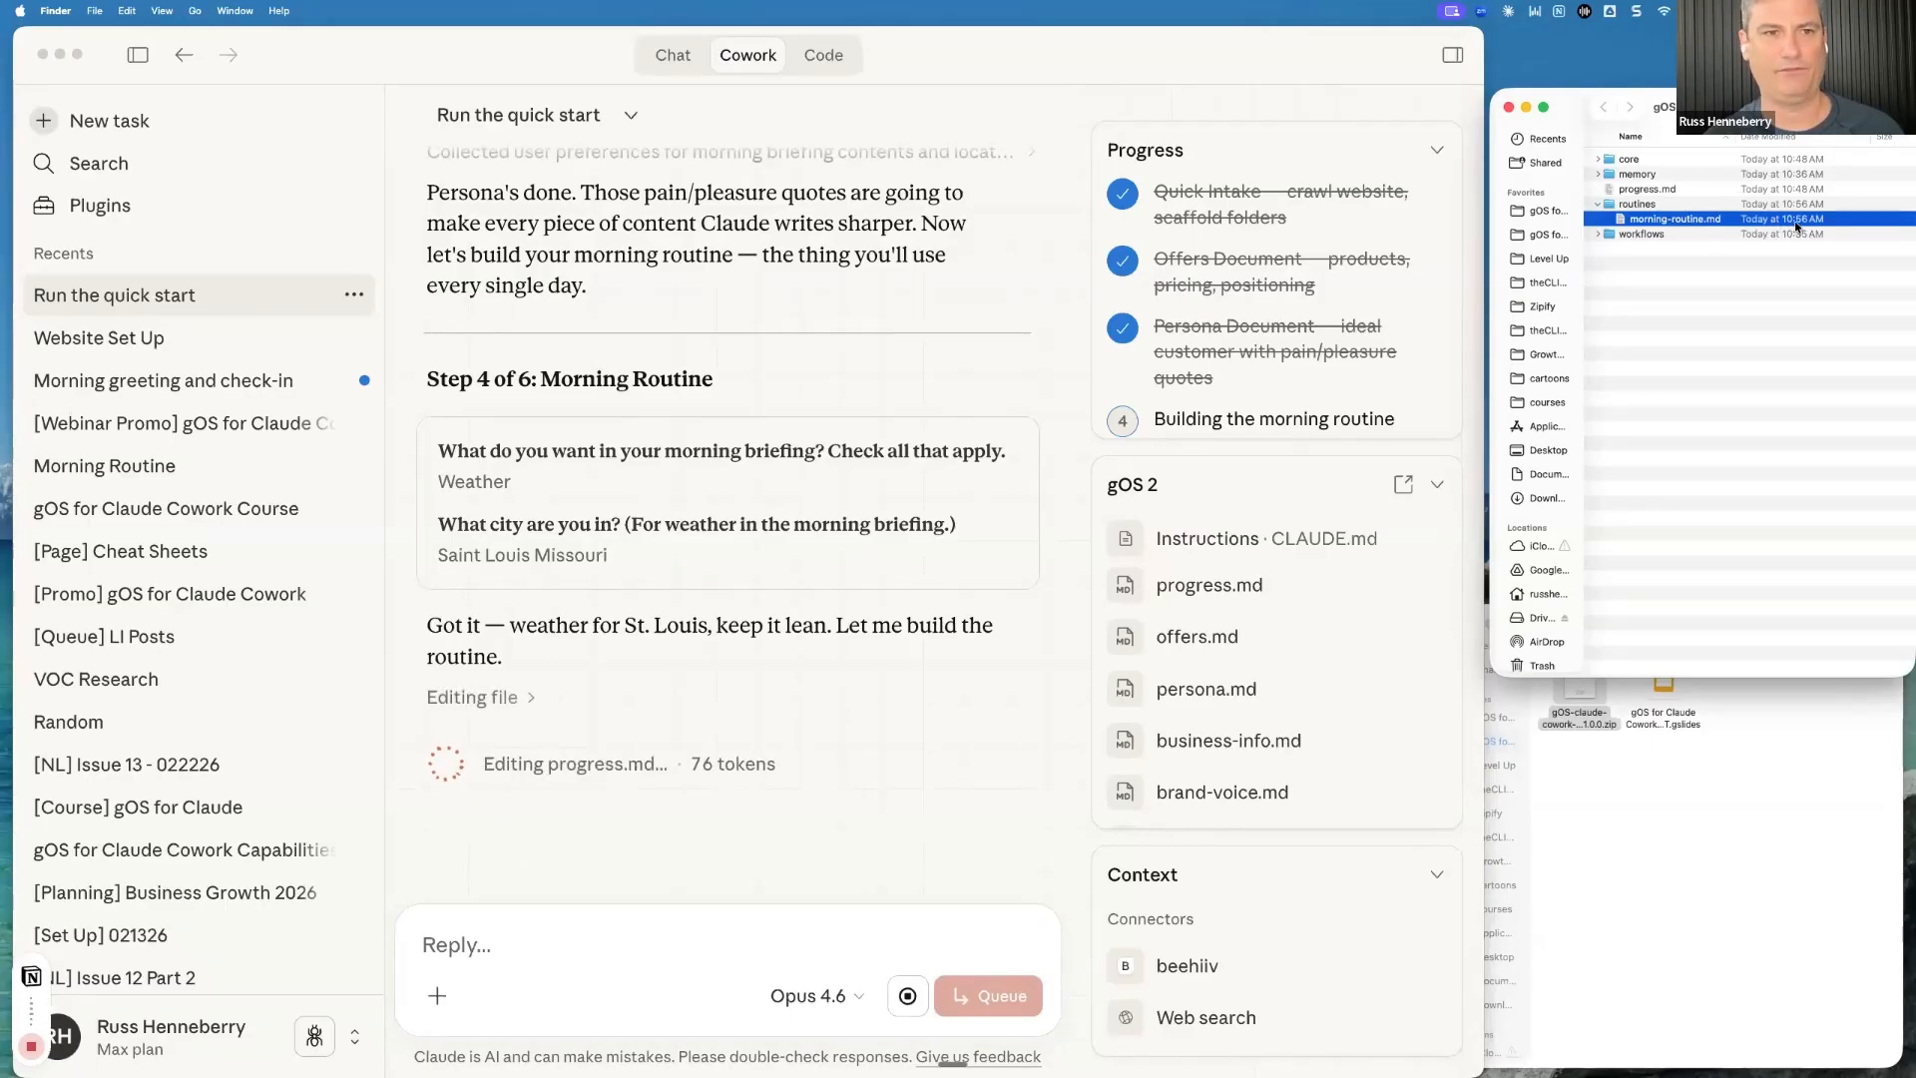
pyautogui.doubleClick(1794, 221)
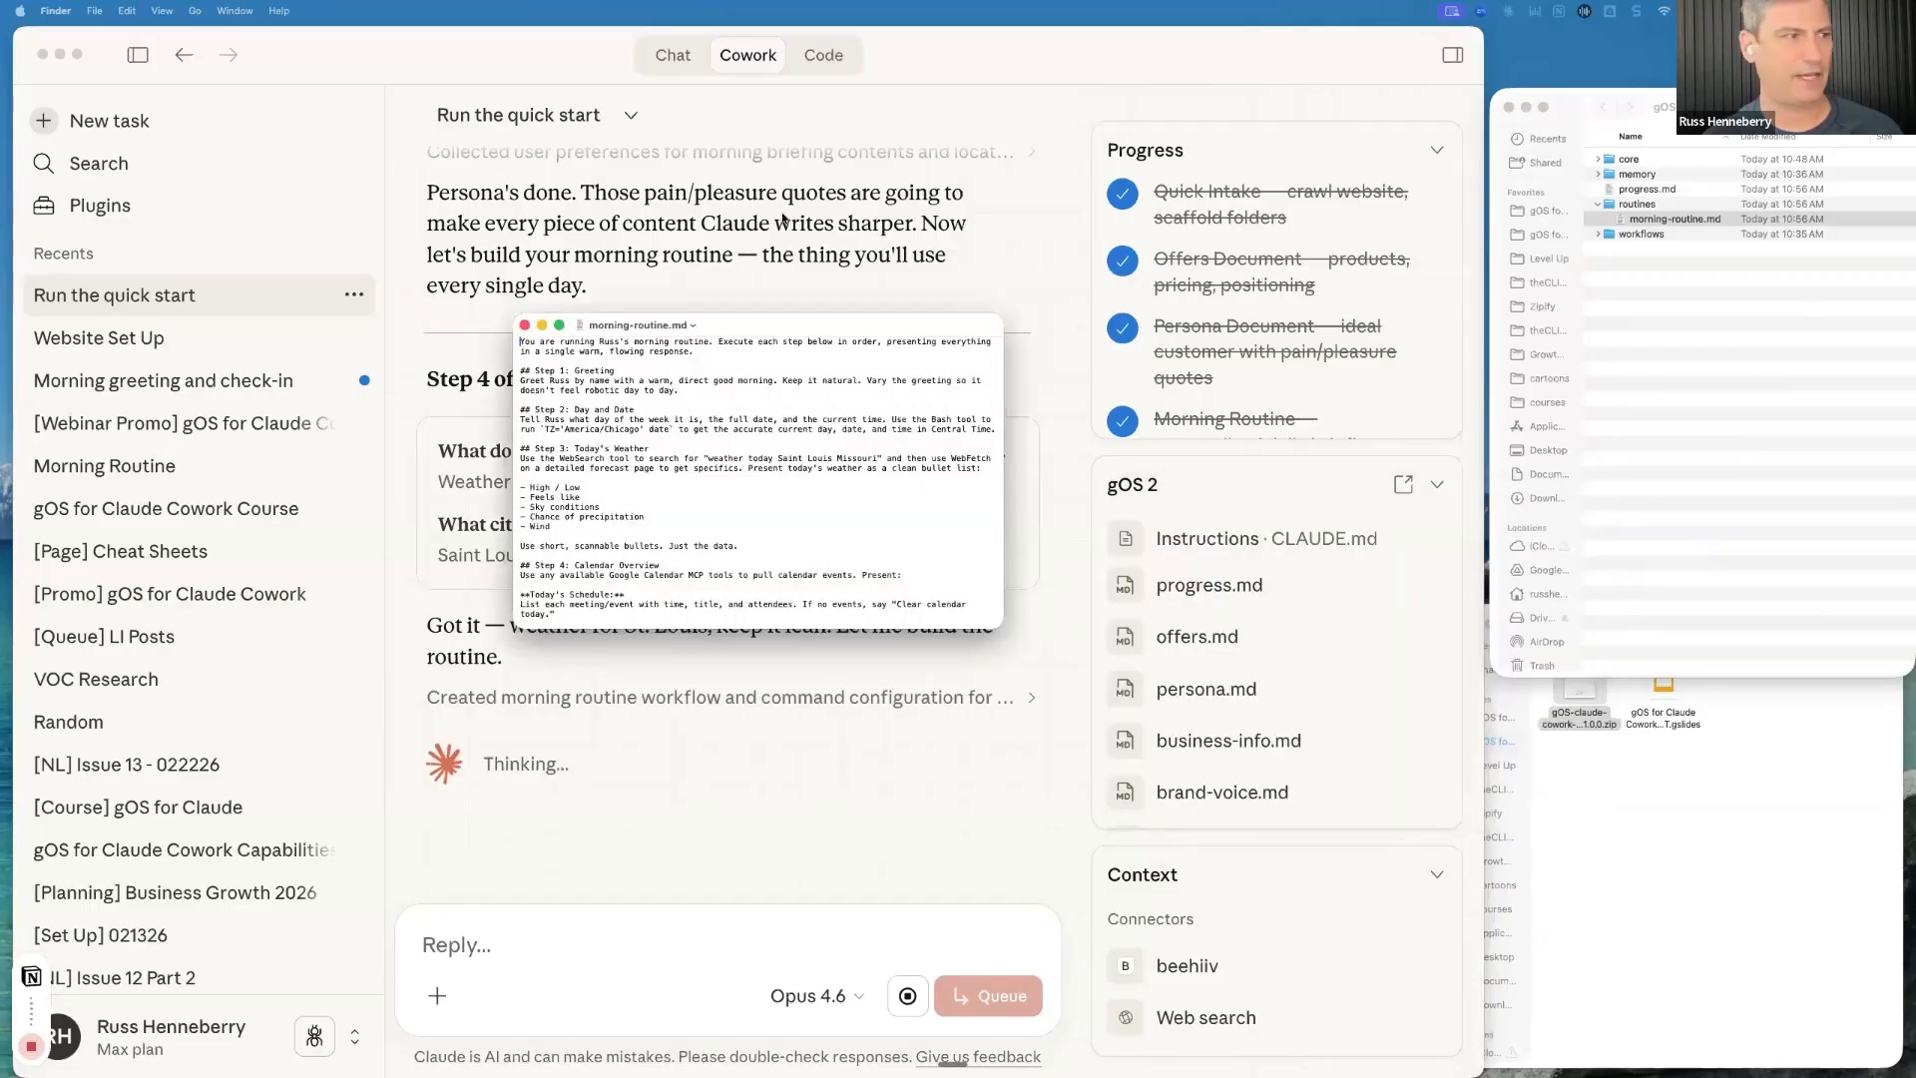
pyautogui.moveTo(979, 505); pyautogui.dragTo(1602, 928)
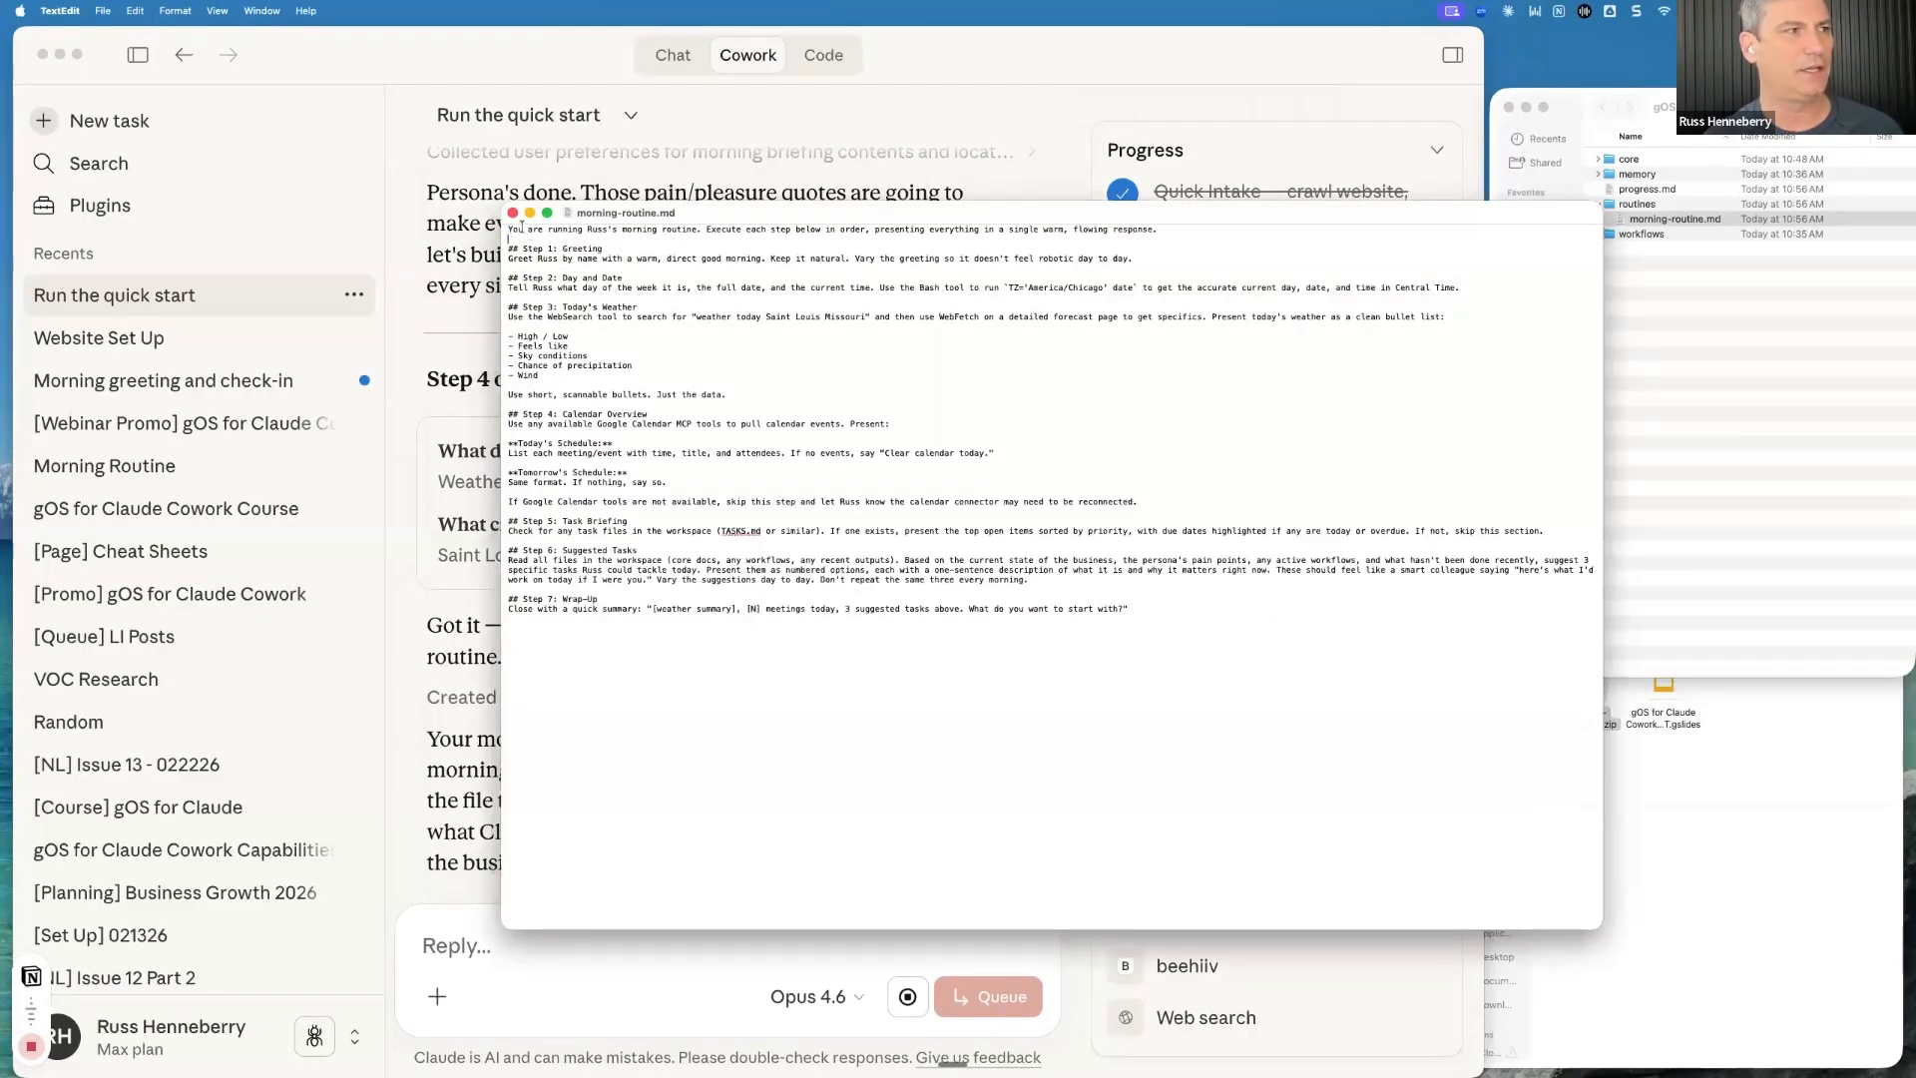
# Examine the routine's opening instruction, greeting, date and weather steps, highlighting each, and continue from Calendar Overview to Wrap-Up
pyautogui.moveTo(529, 230); pyautogui.dragTo(798, 231)
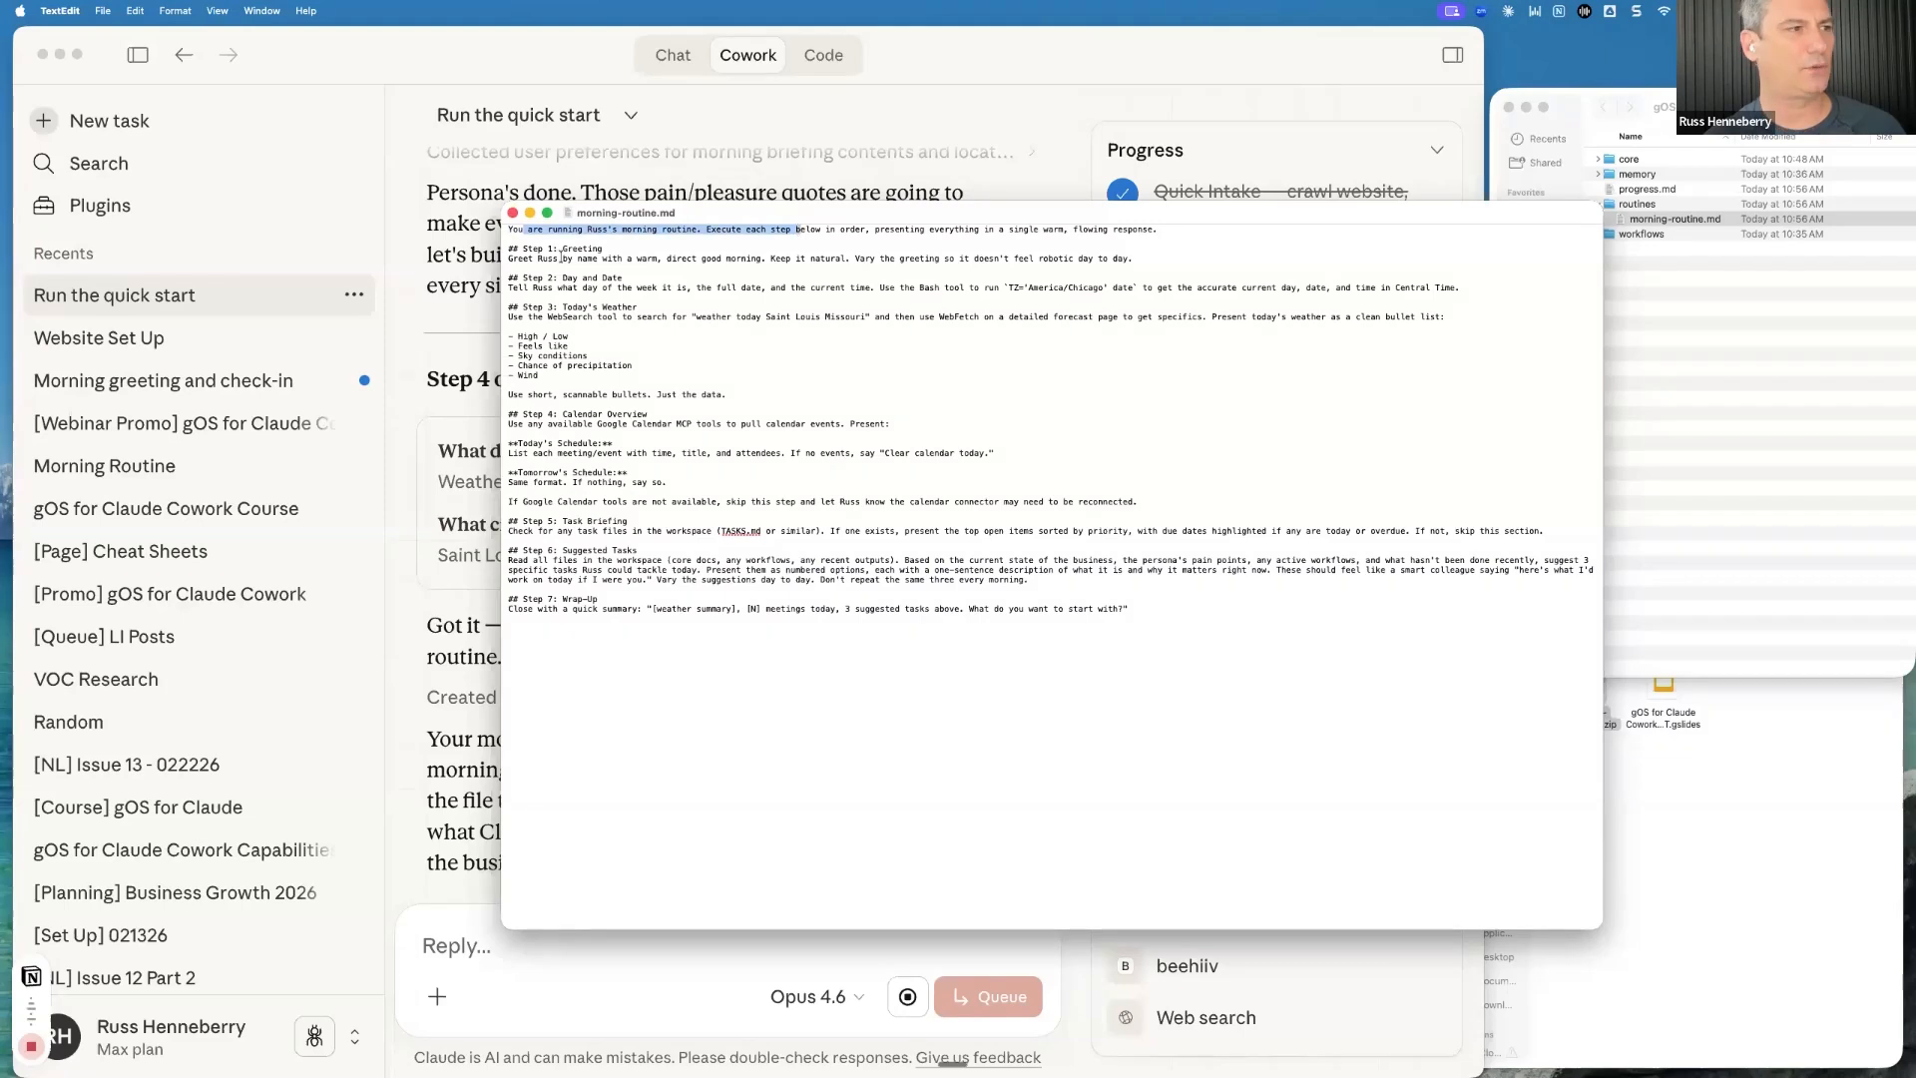
pyautogui.moveTo(537, 259); pyautogui.dragTo(846, 259)
pyautogui.moveTo(558, 292); pyautogui.dragTo(1129, 294)
pyautogui.moveTo(537, 317); pyautogui.dragTo(1019, 325)
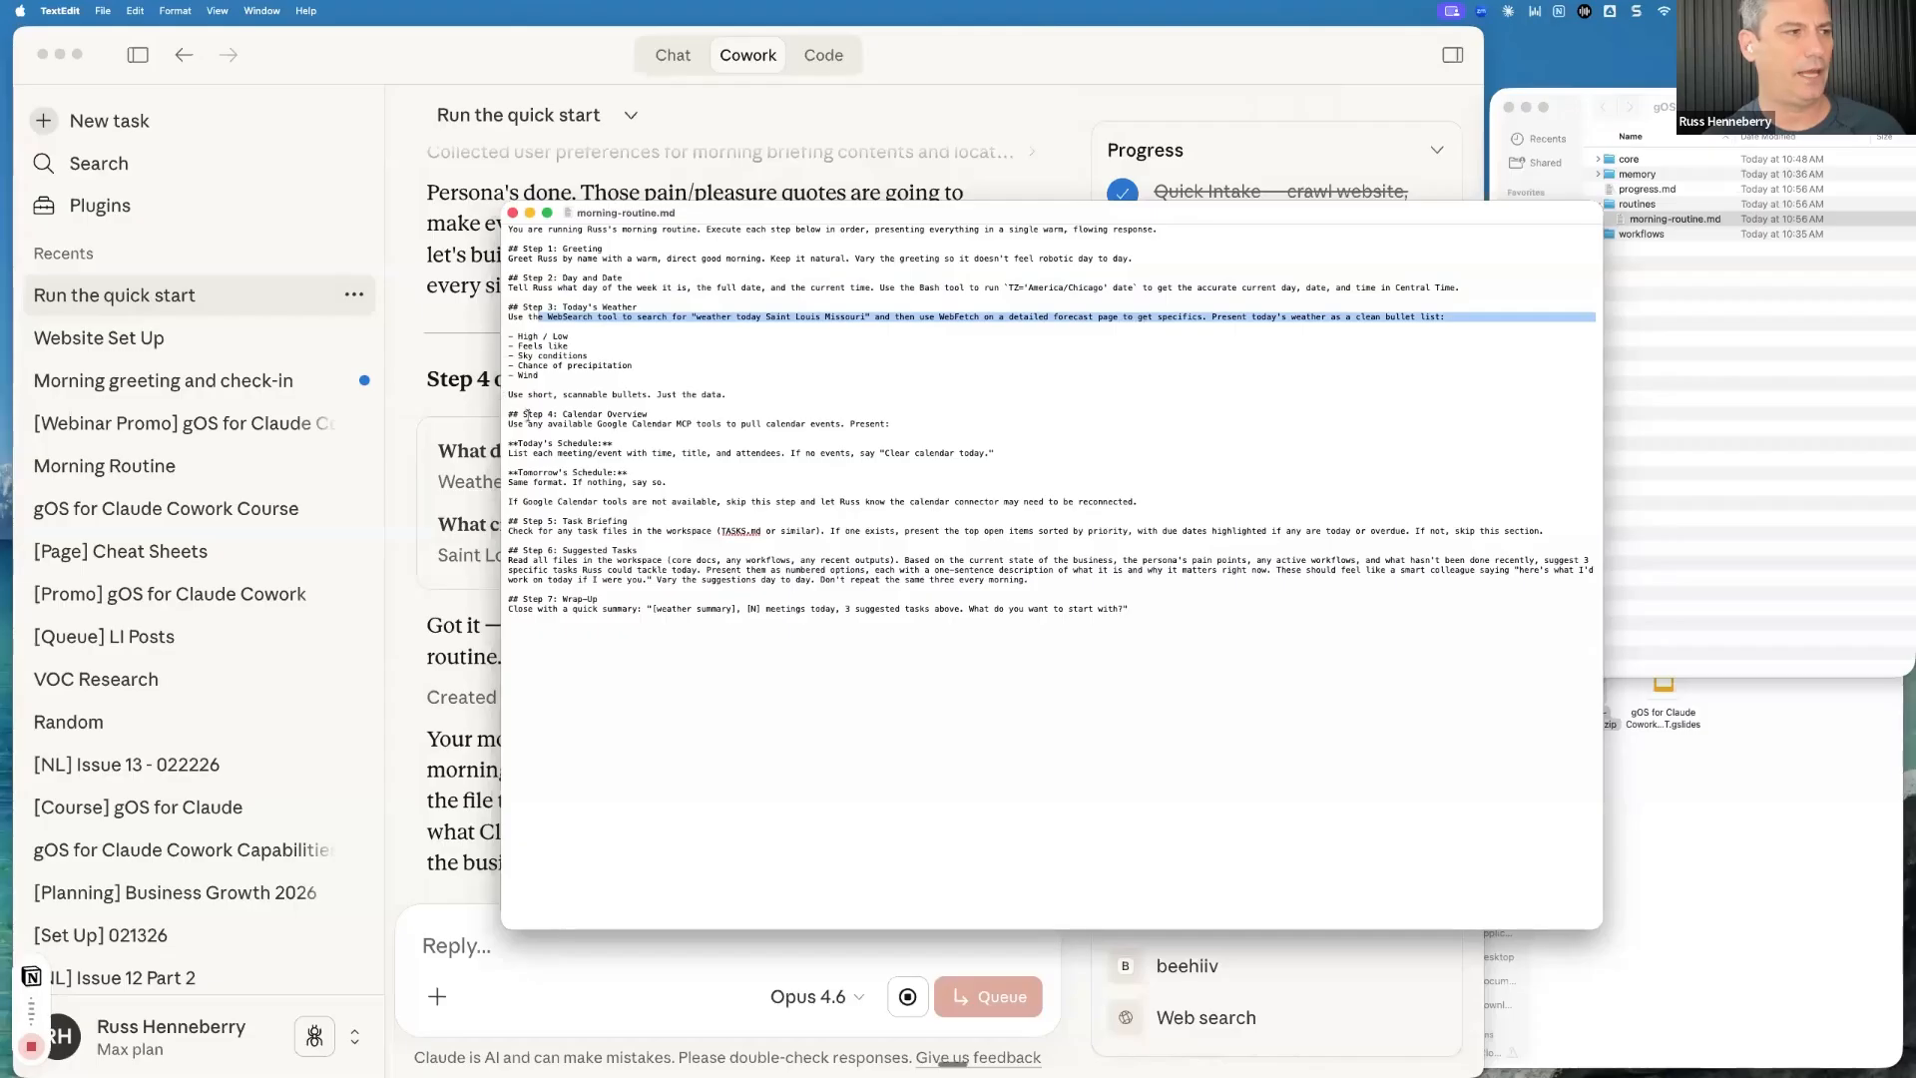
pyautogui.moveTo(508, 414); pyautogui.dragTo(668, 432)
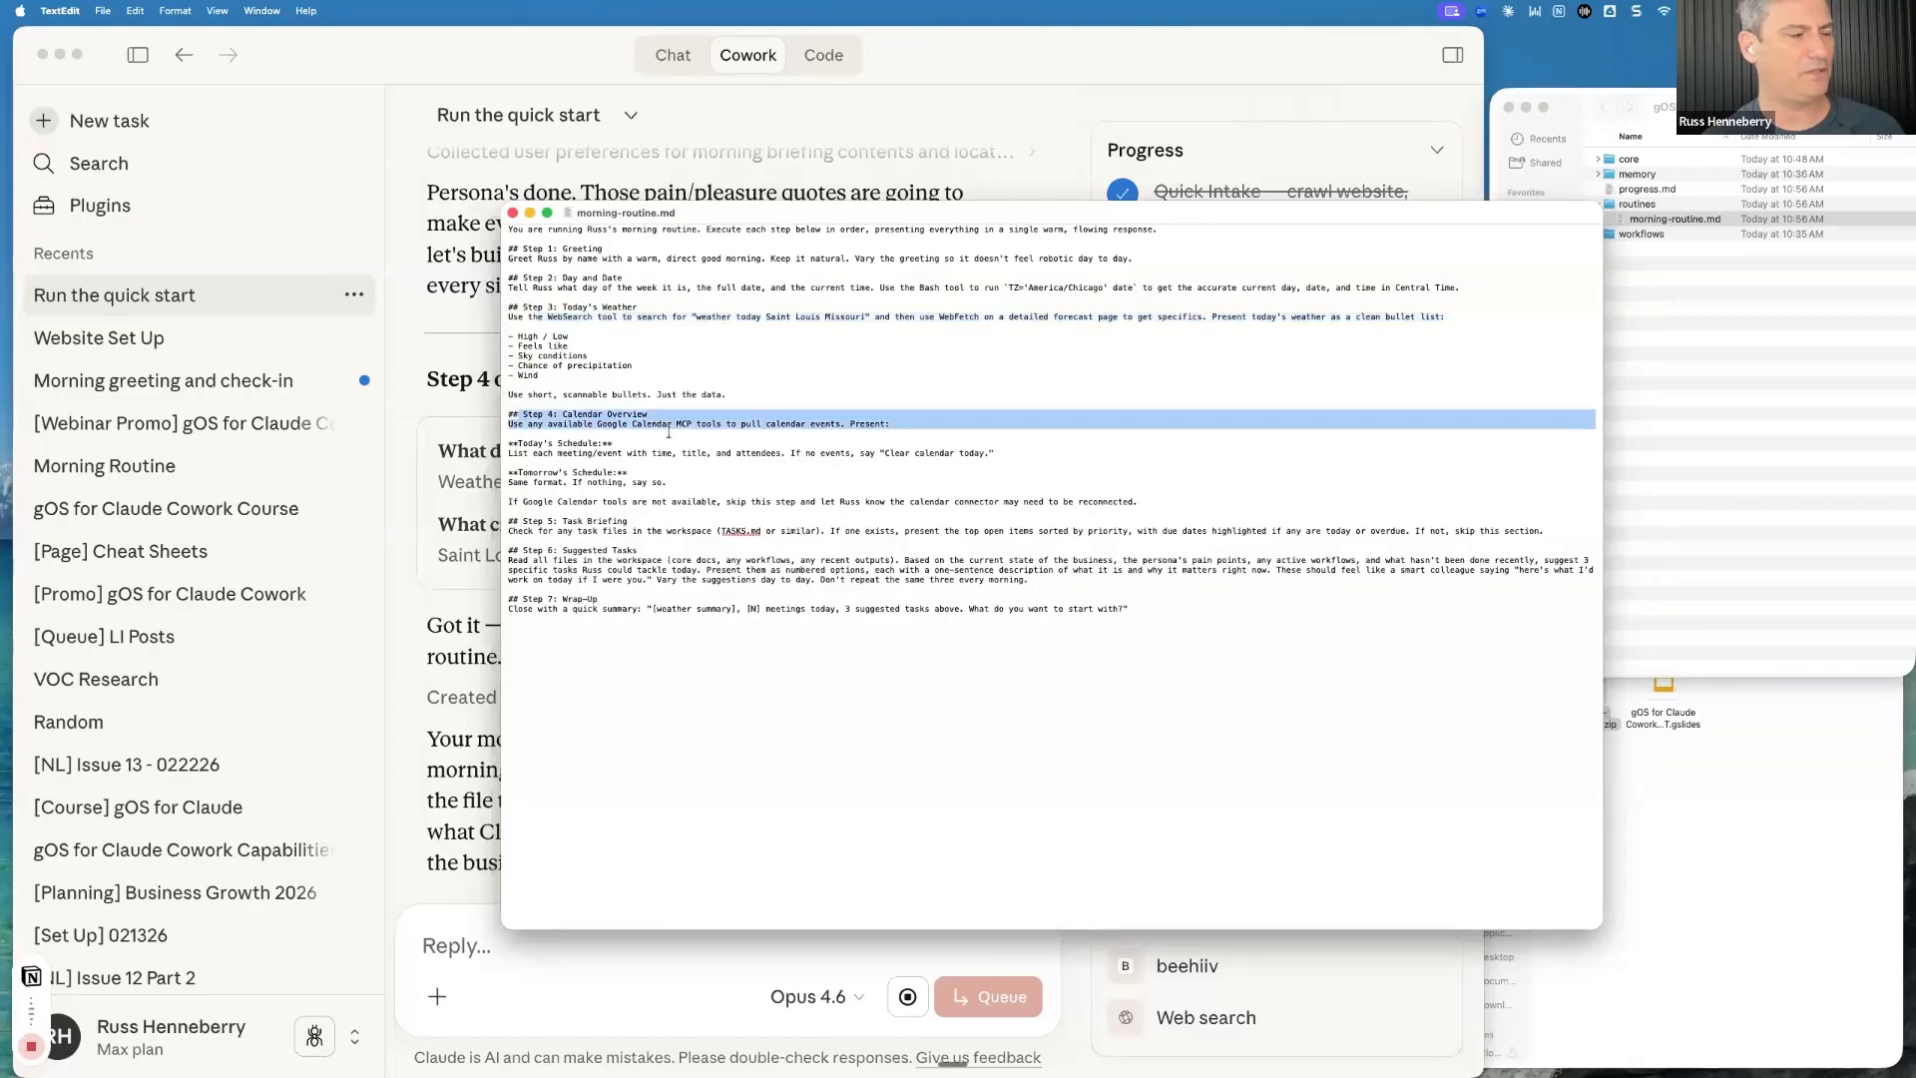
pyautogui.moveTo(914, 442); pyautogui.dragTo(955, 610)
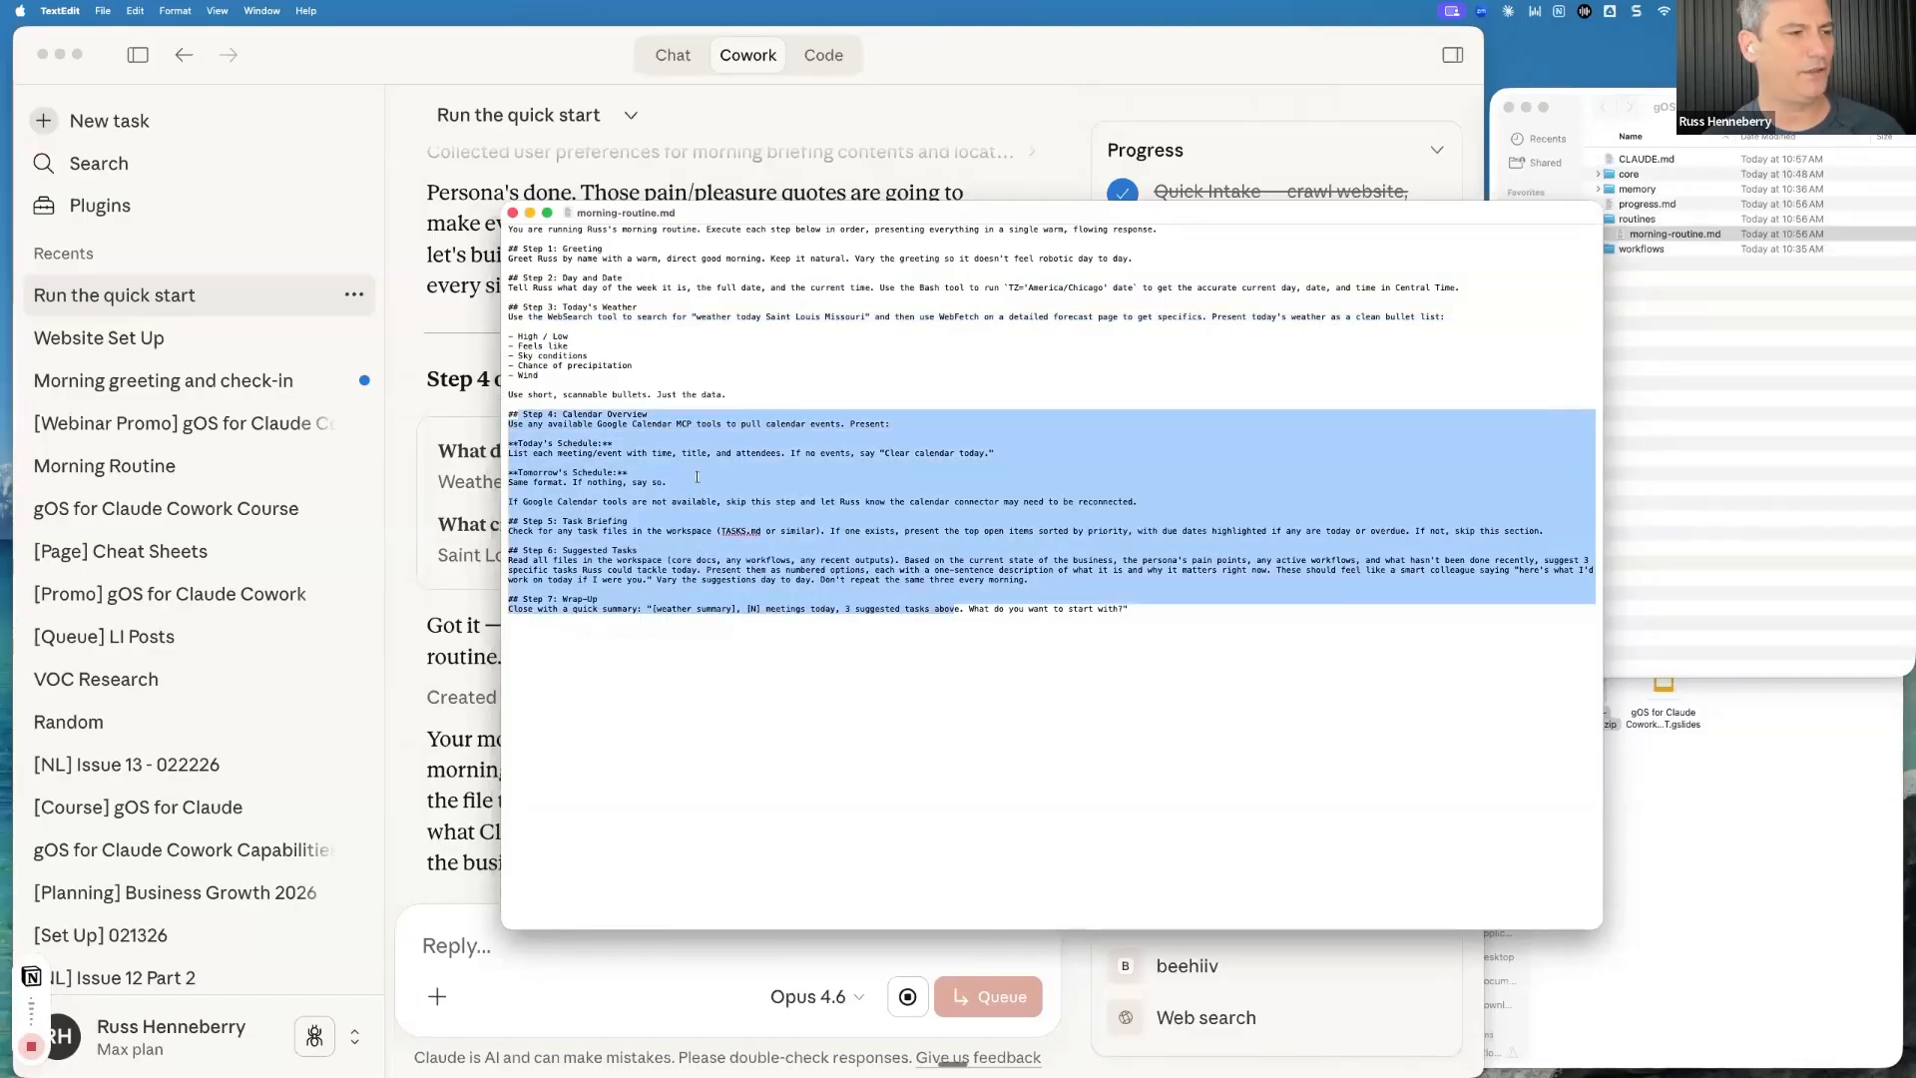
# Examine the Google Calendar fallback line, the Task Briefing step and the Tomorrow's Schedule section, and close morning-routine.md
pyautogui.moveTo(555, 502); pyautogui.dragTo(1083, 501)
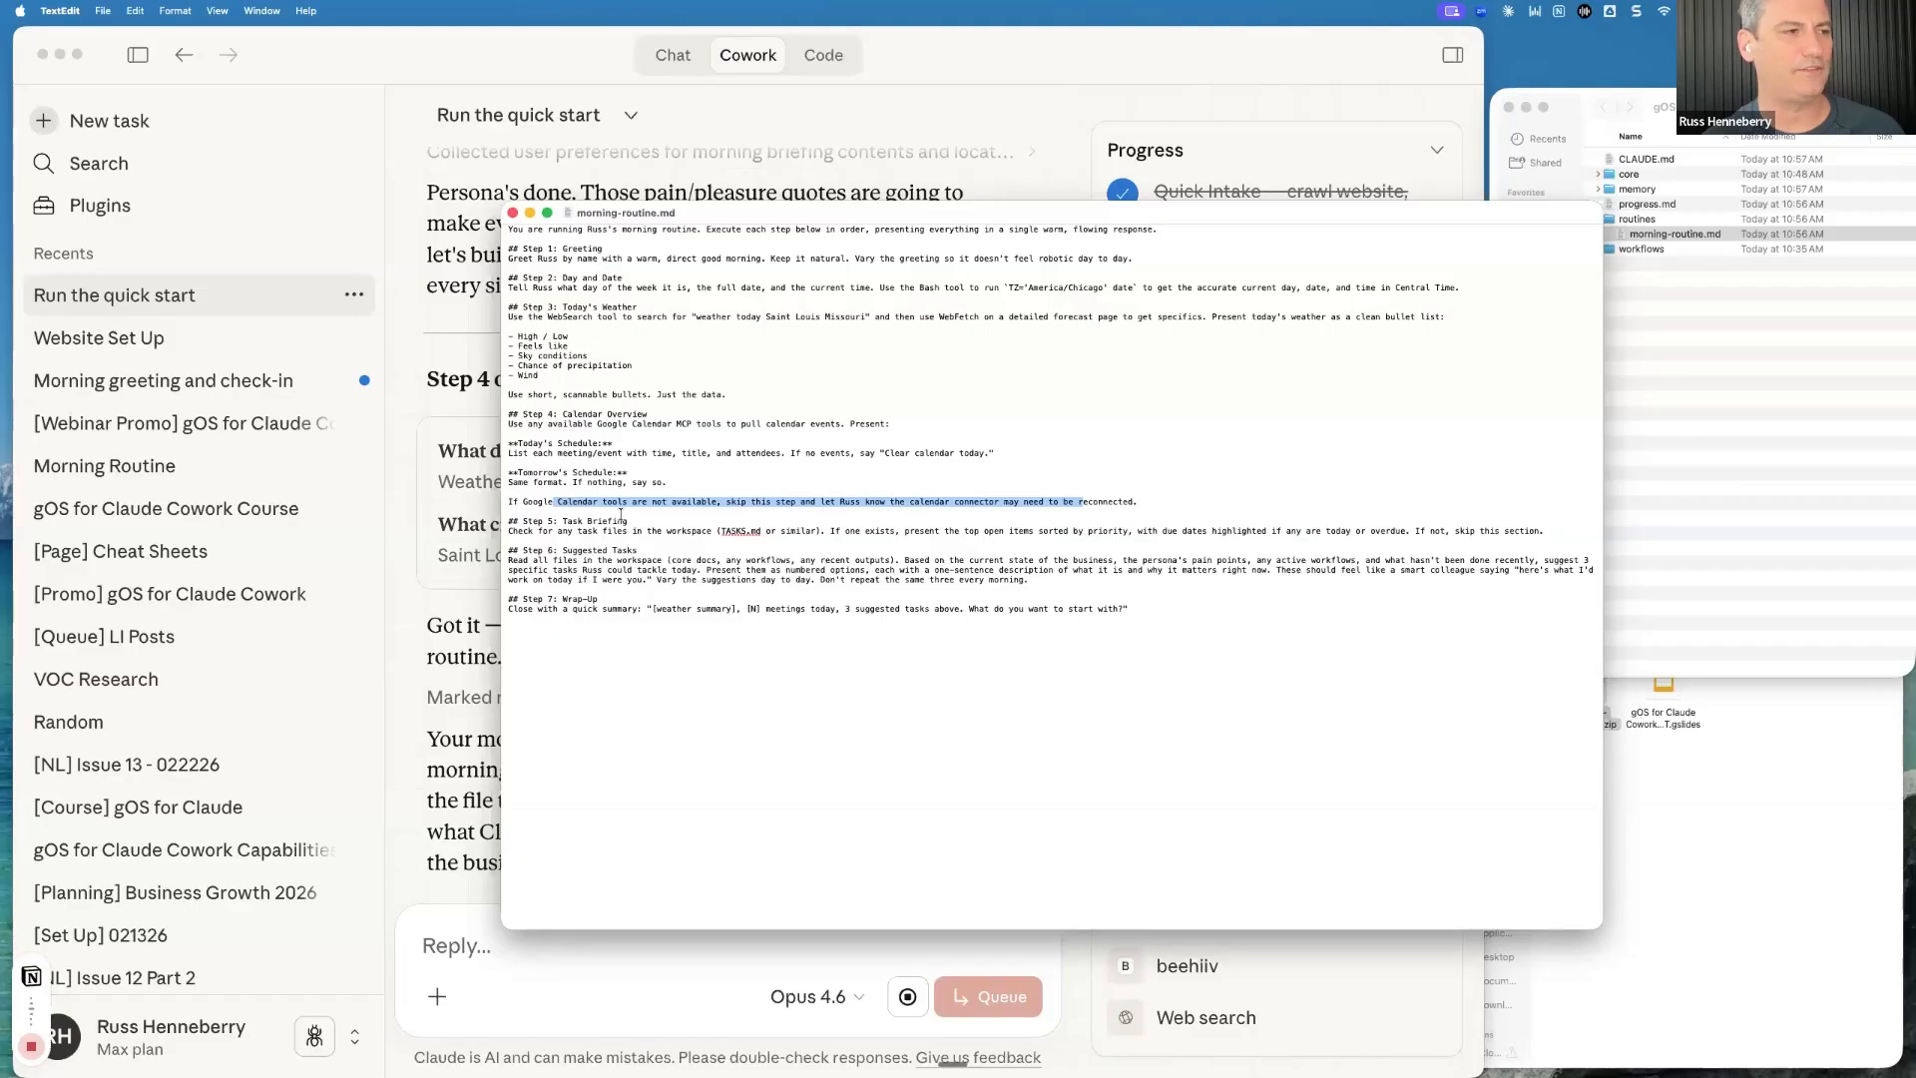
pyautogui.moveTo(533, 503); pyautogui.dragTo(1177, 505)
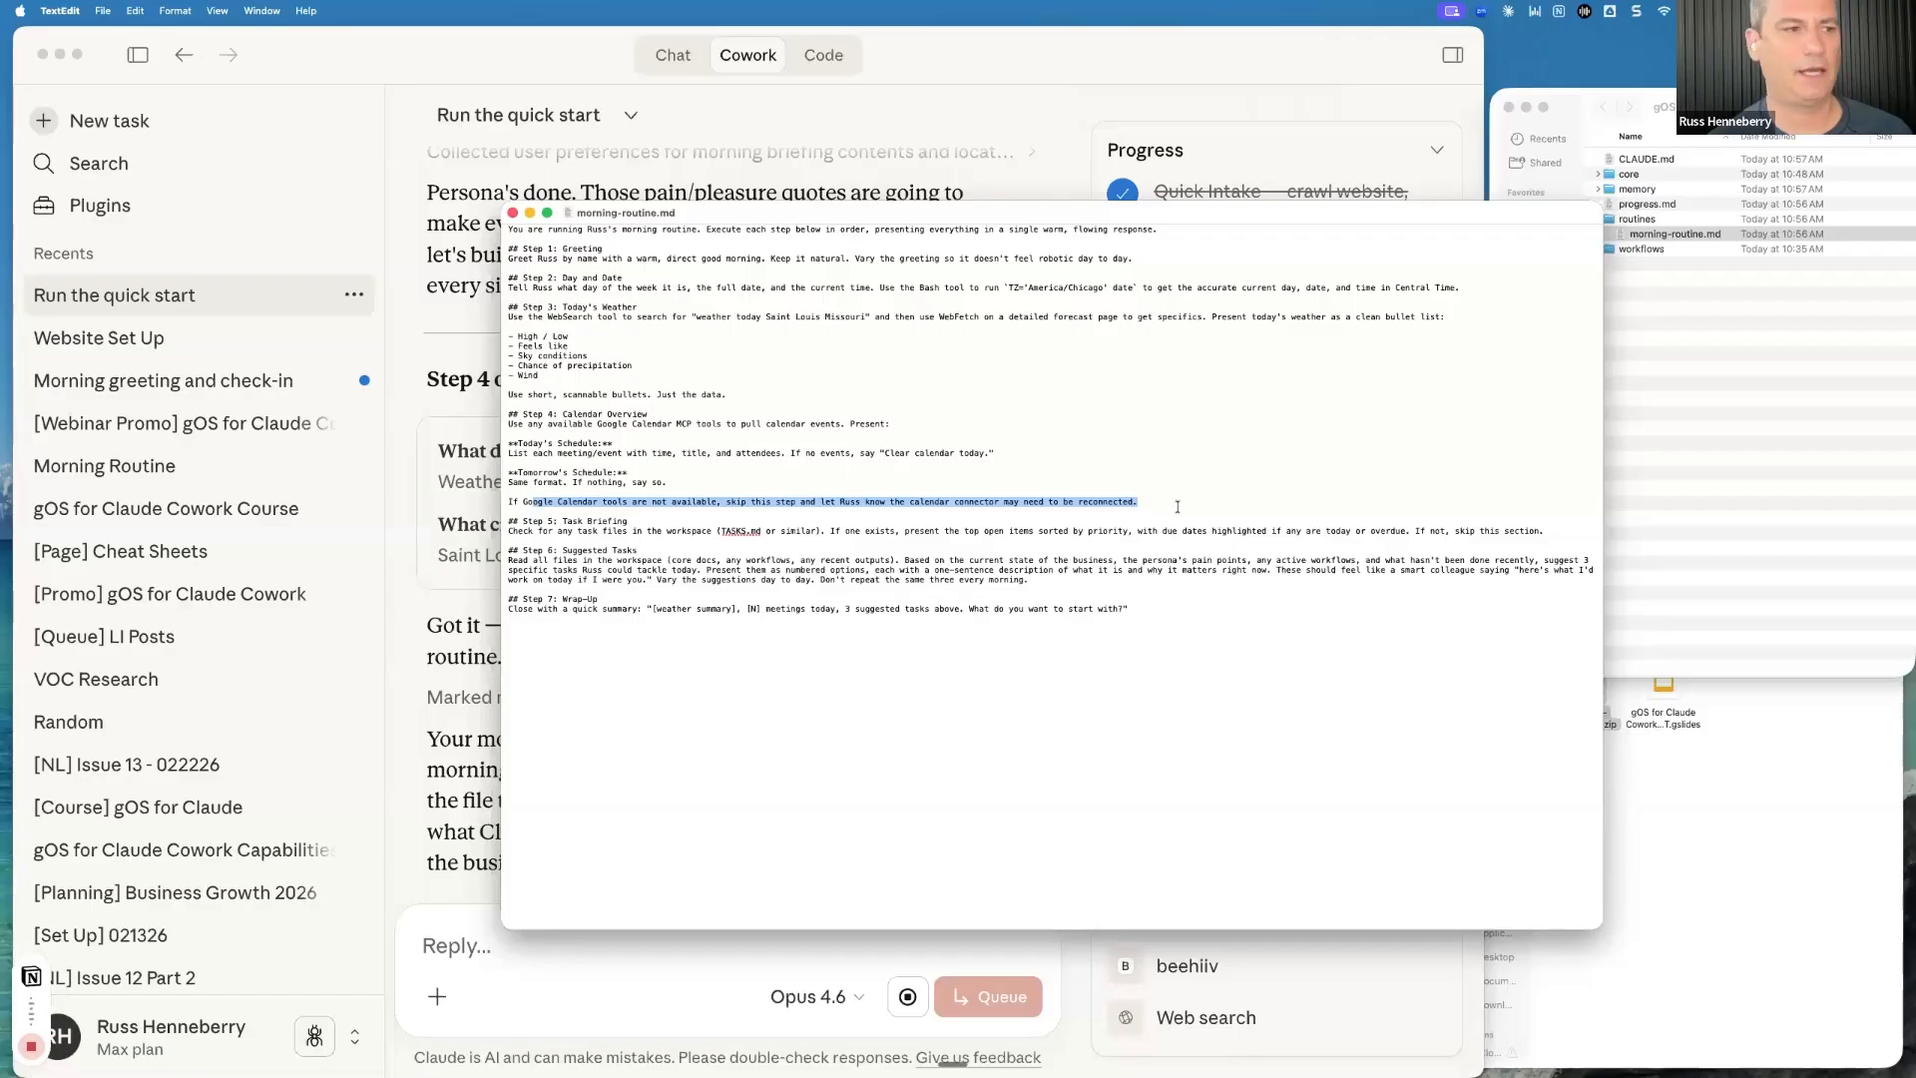
pyautogui.moveTo(1177, 507); pyautogui.dragTo(731, 490)
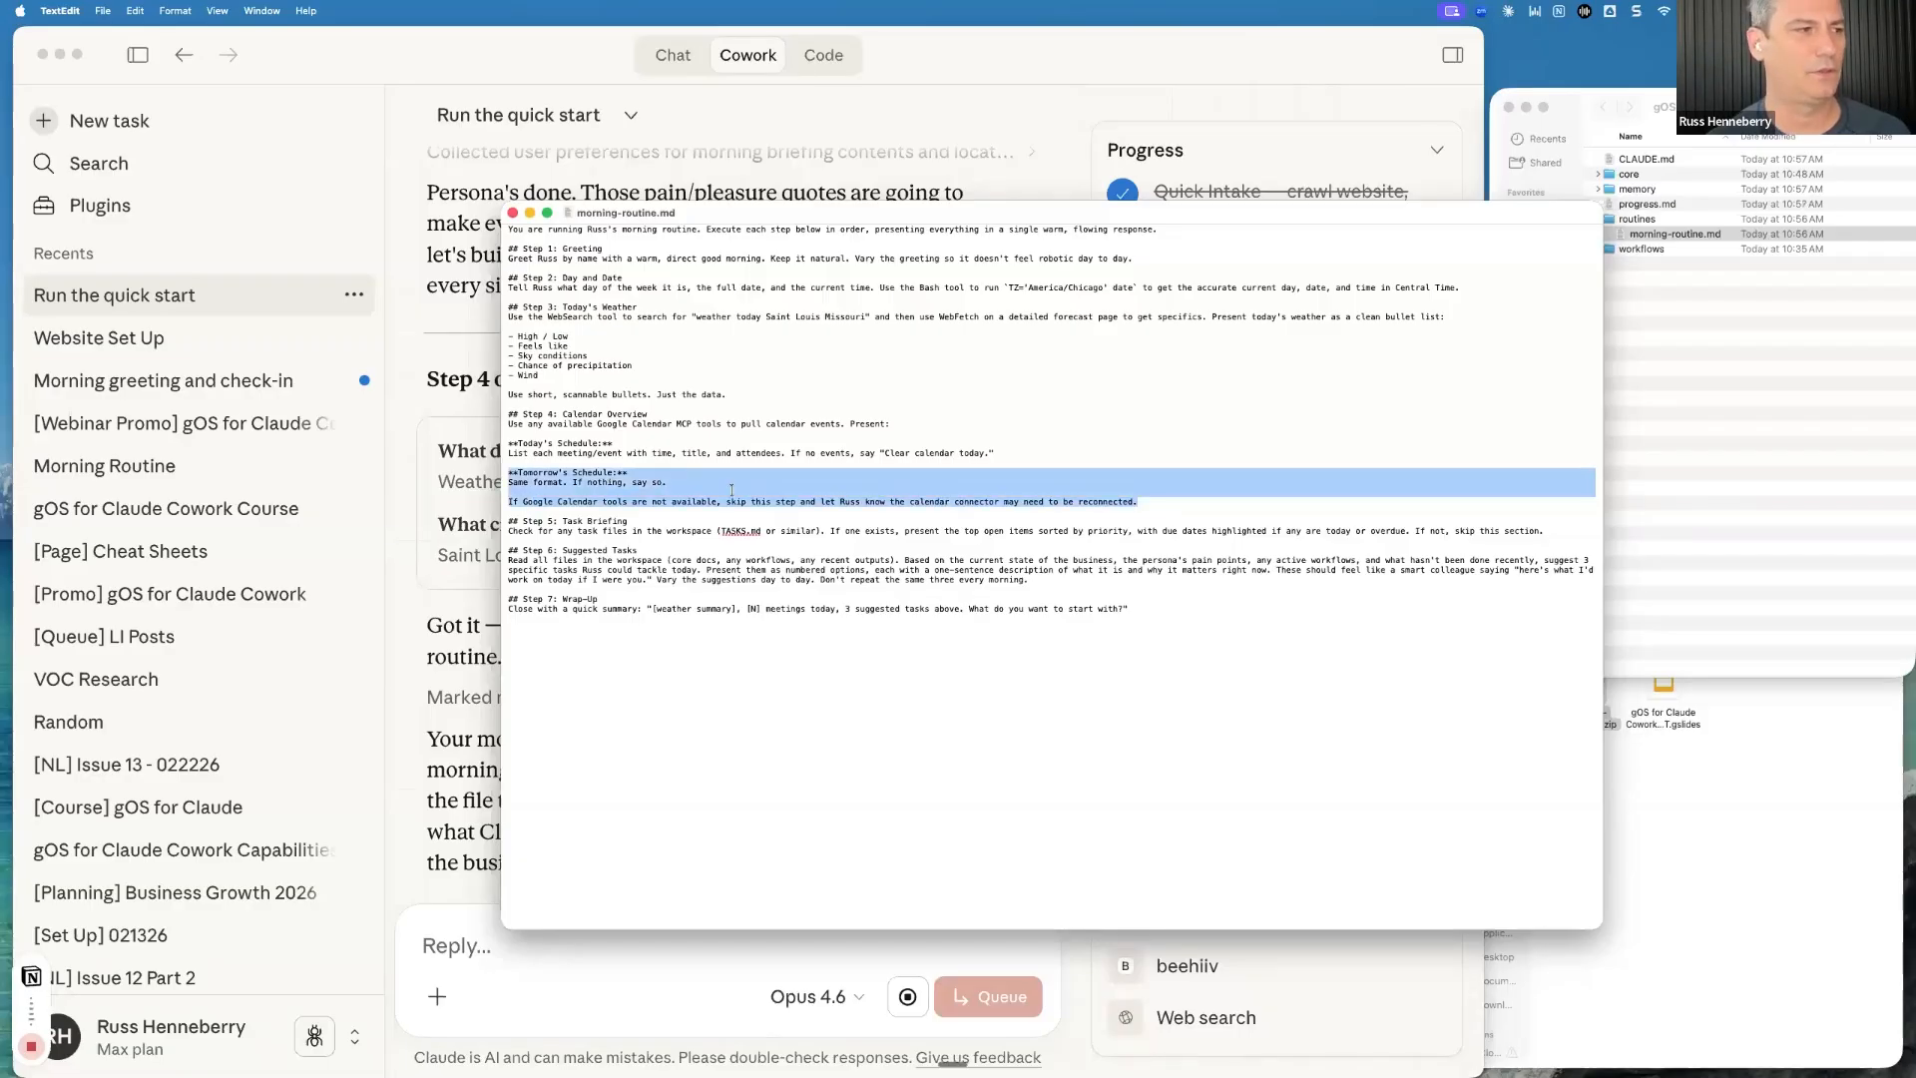
pyautogui.click(731, 490)
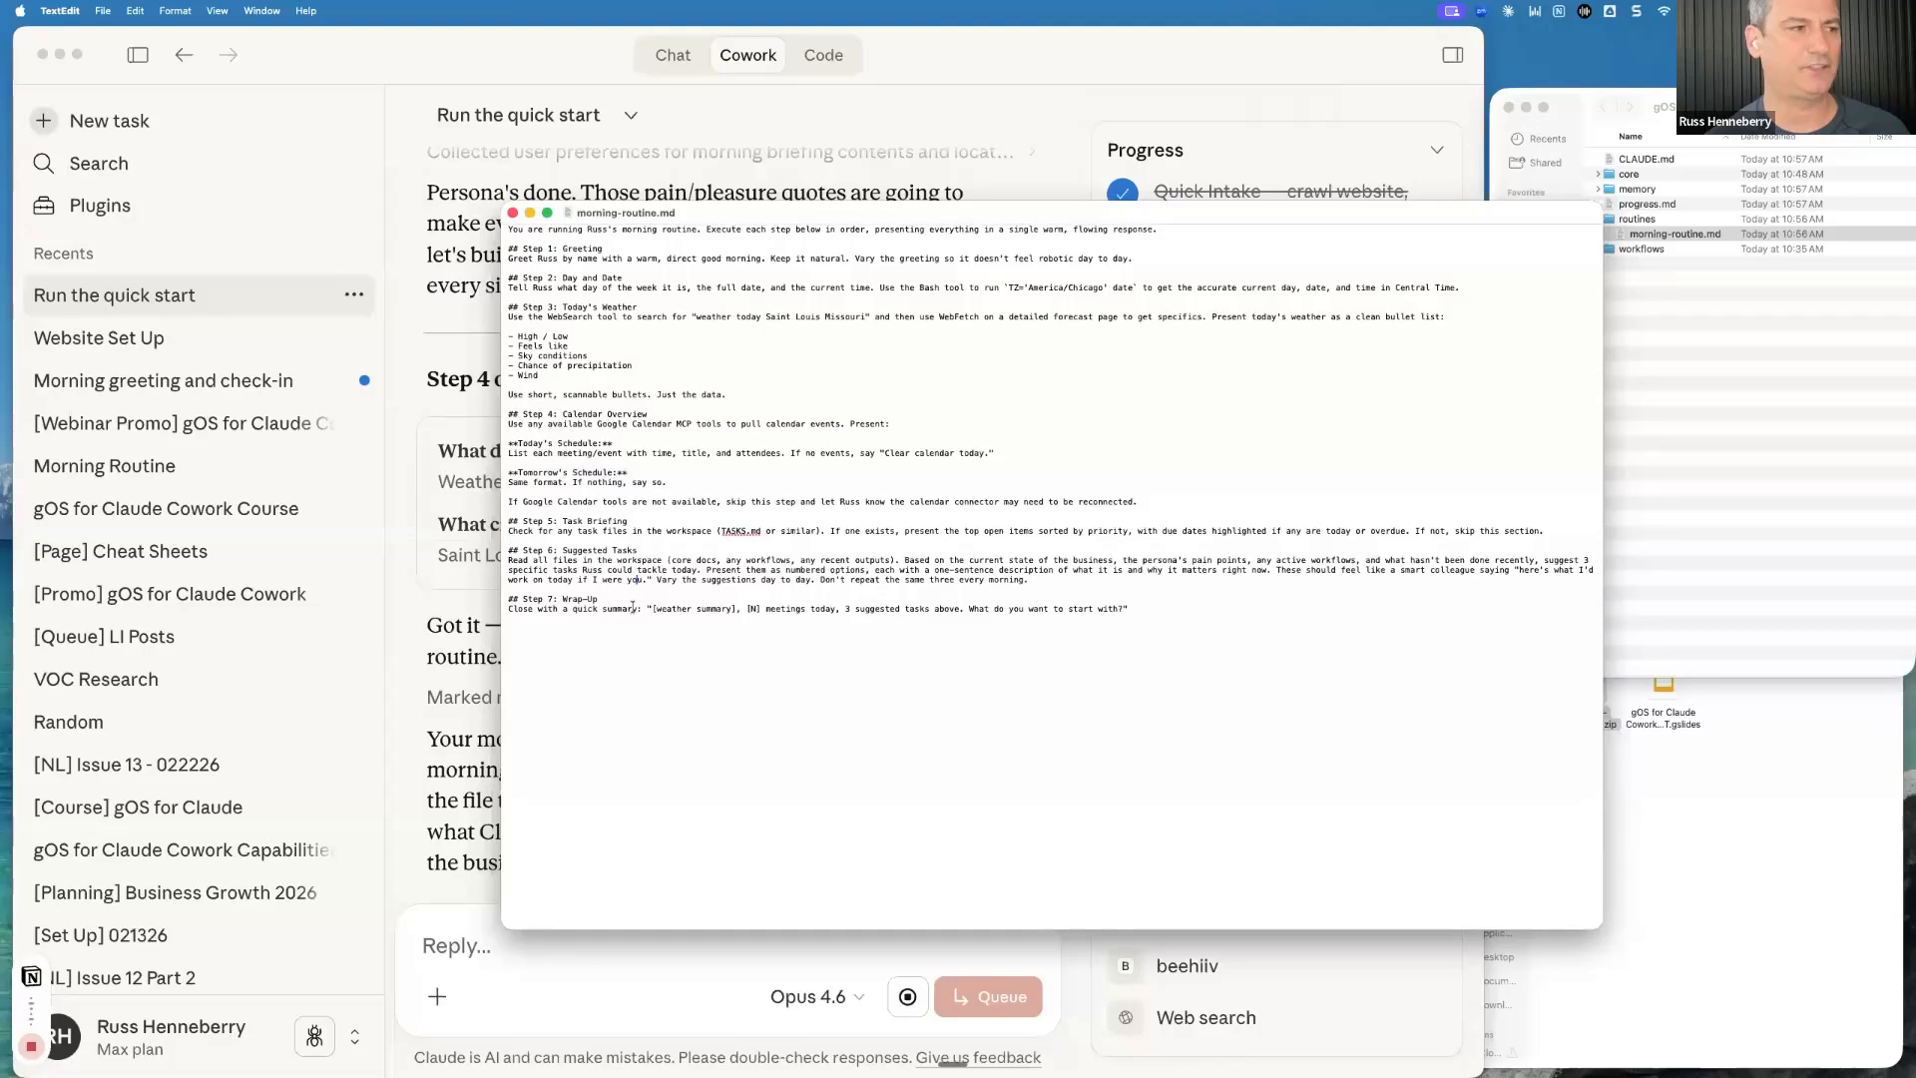
pyautogui.click(629, 613)
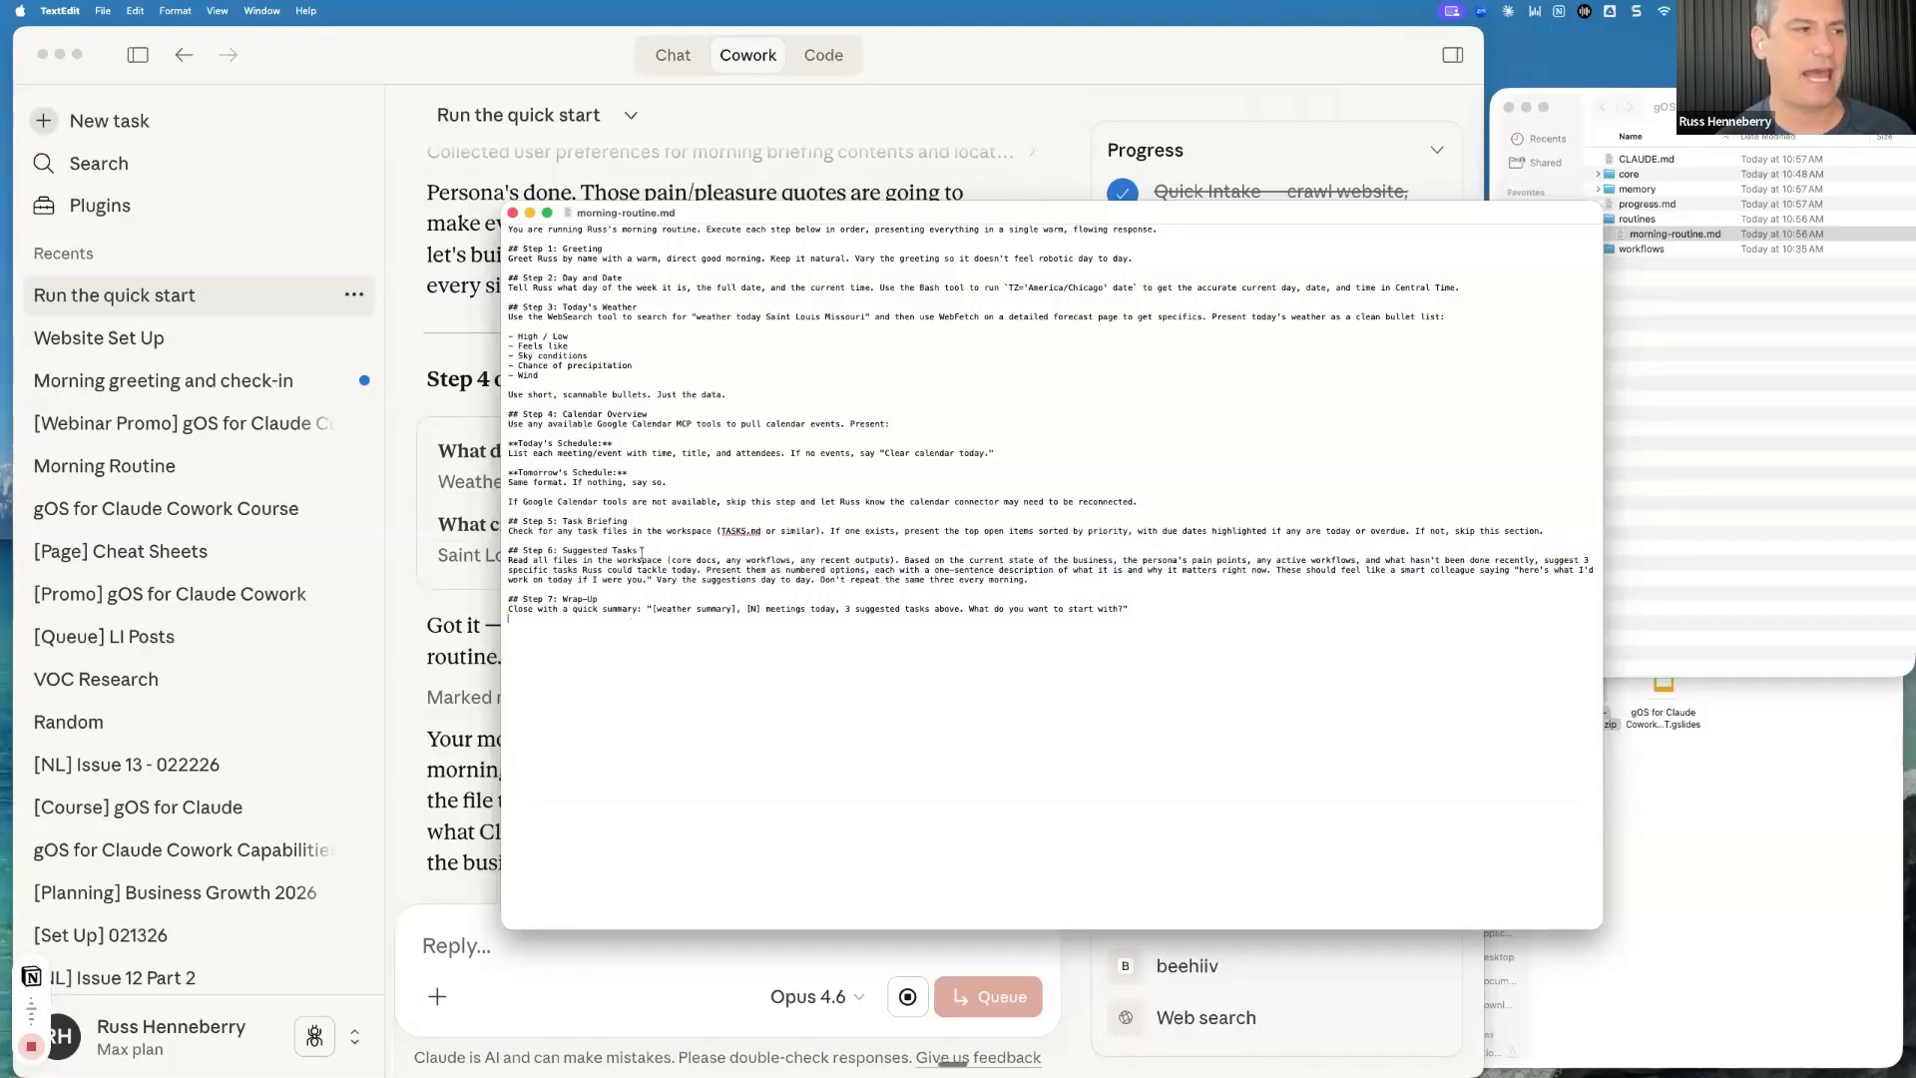
pyautogui.moveTo(636, 530); pyautogui.dragTo(526, 515)
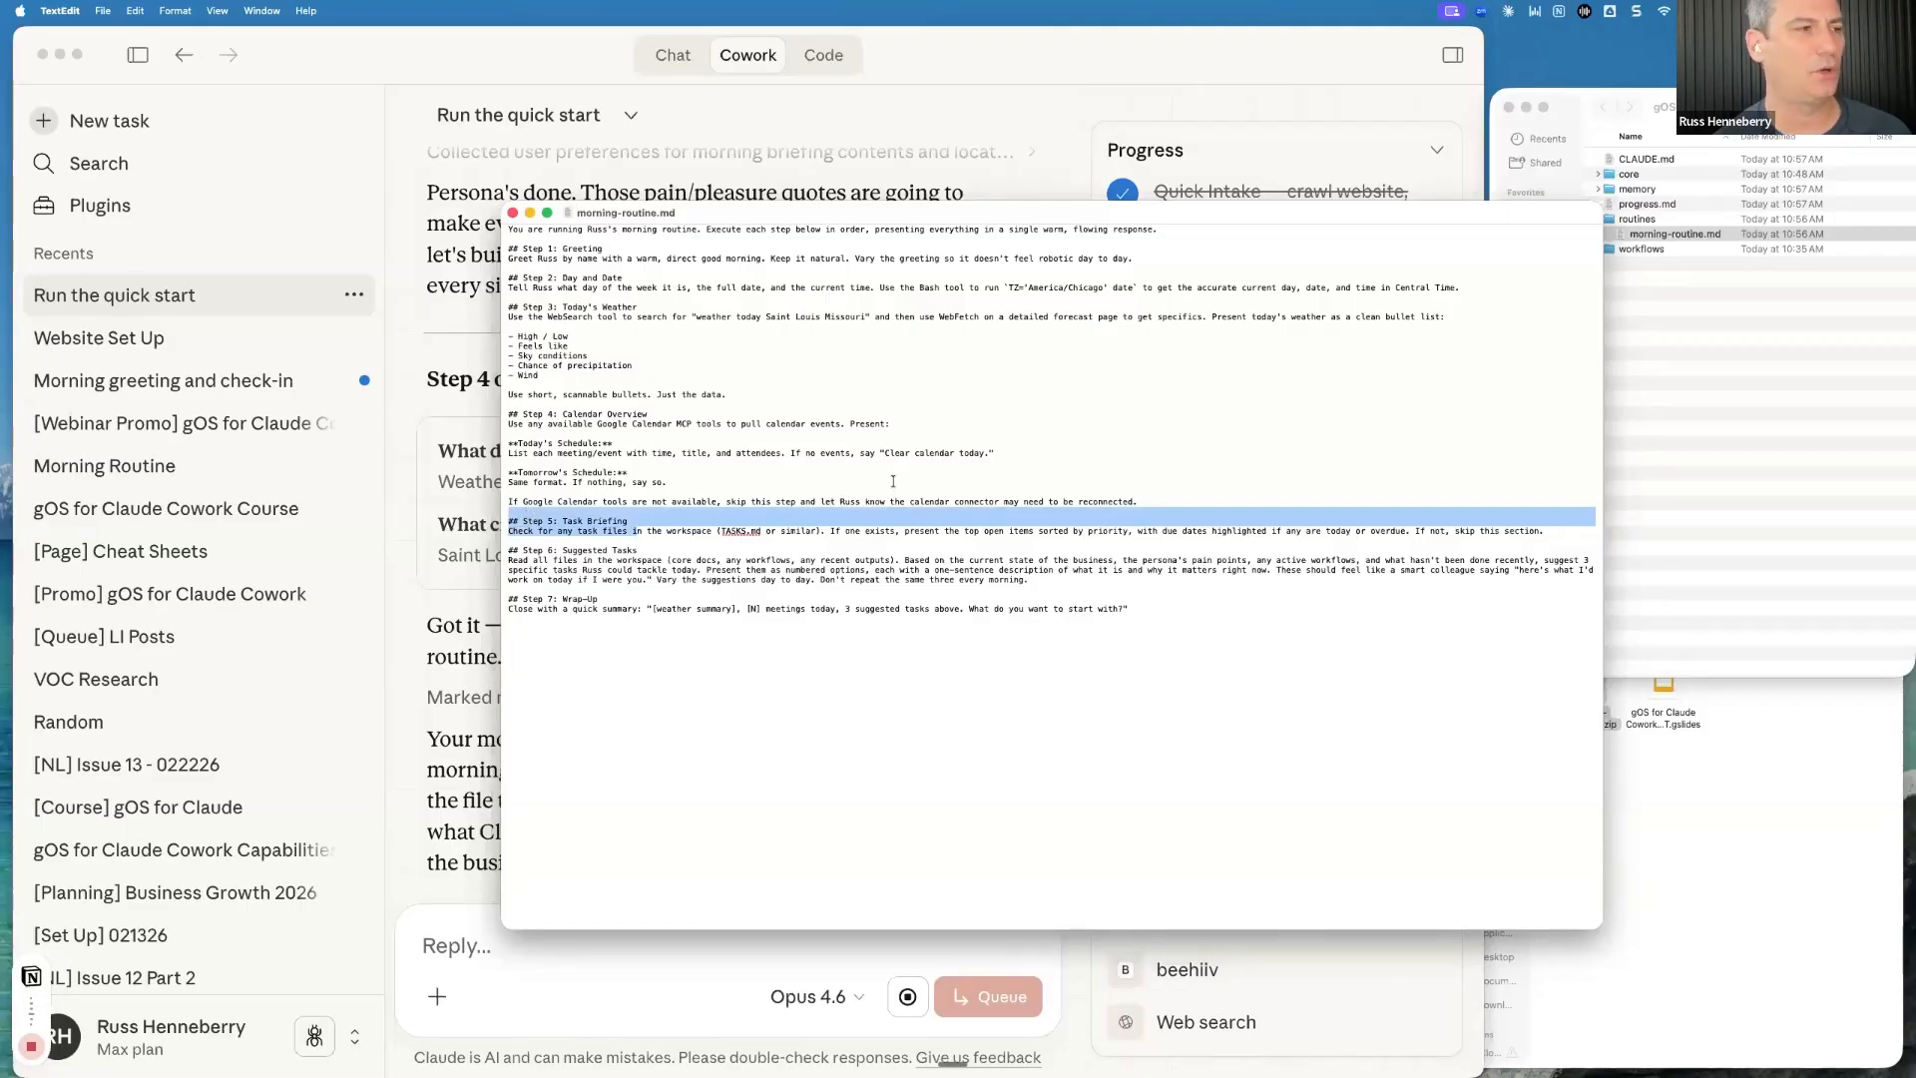
pyautogui.moveTo(666, 482); pyautogui.dragTo(529, 473)
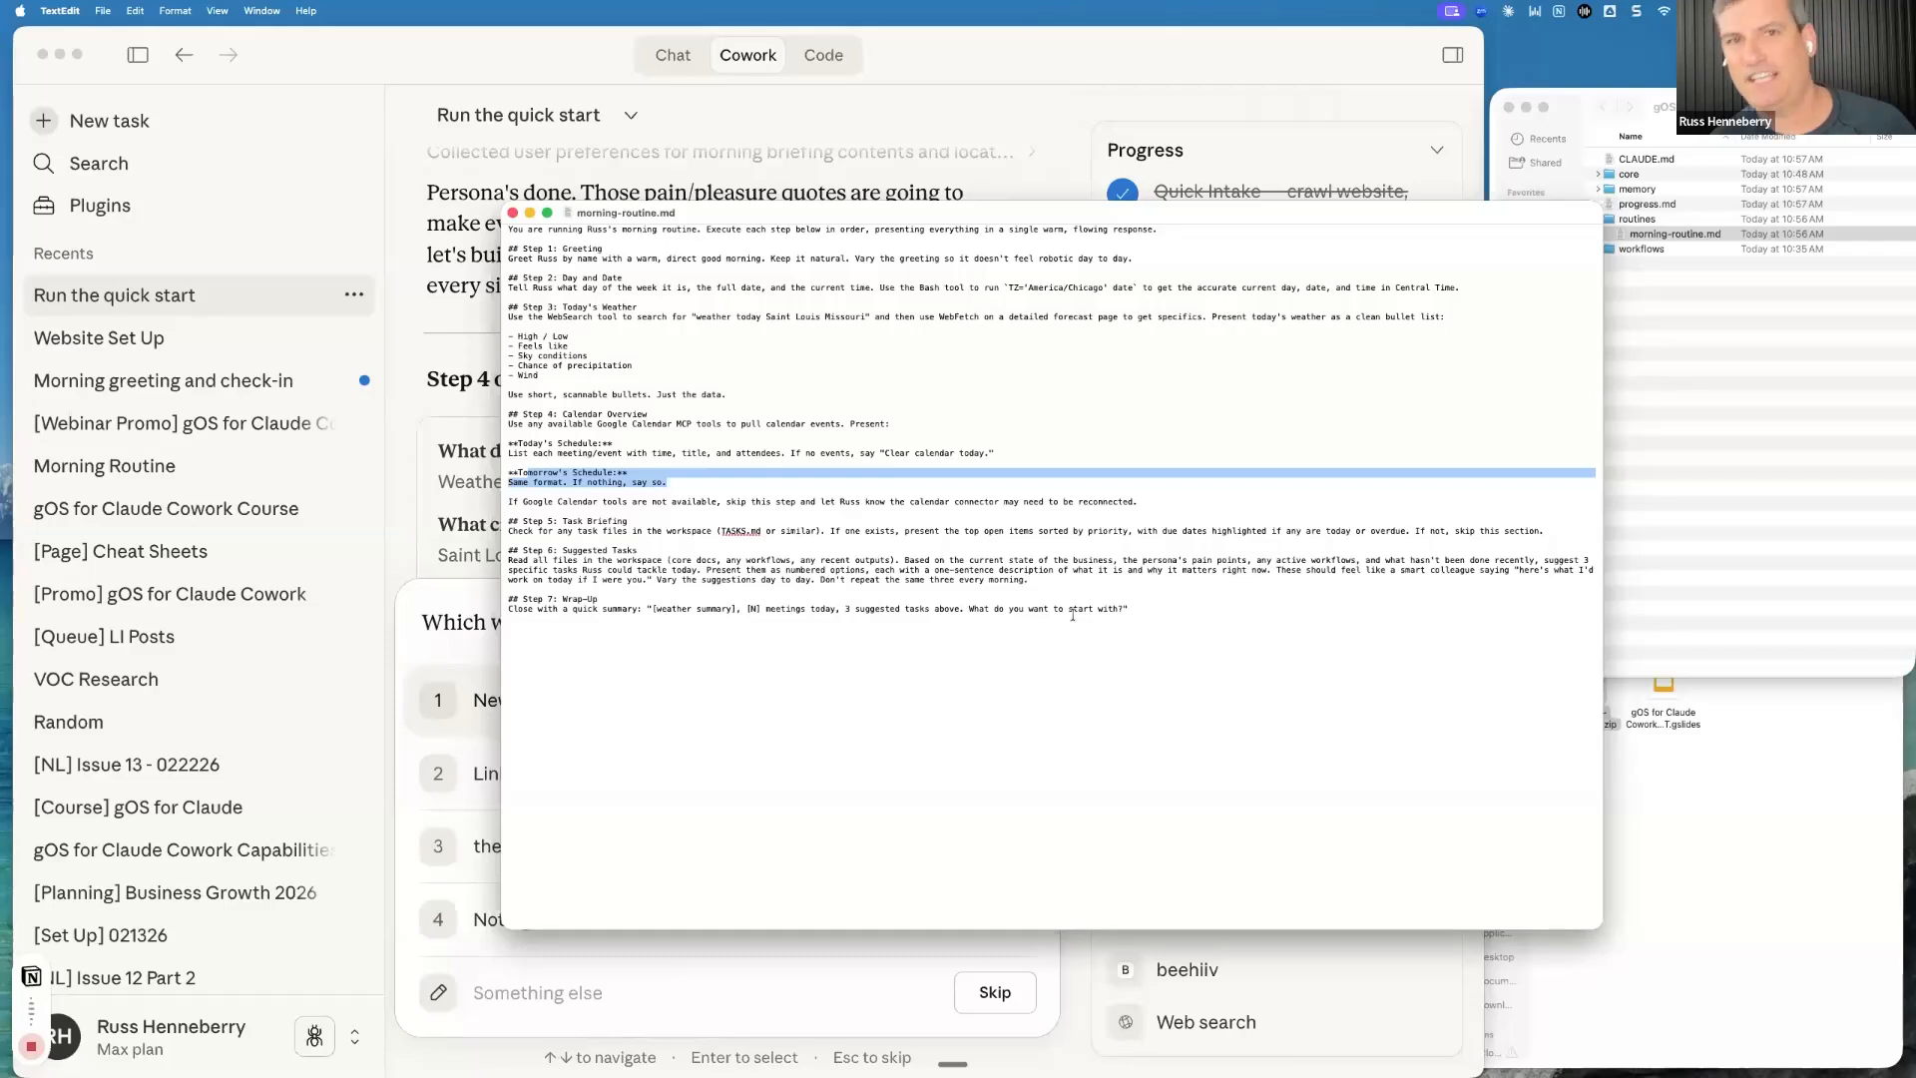
pyautogui.click(512, 212)
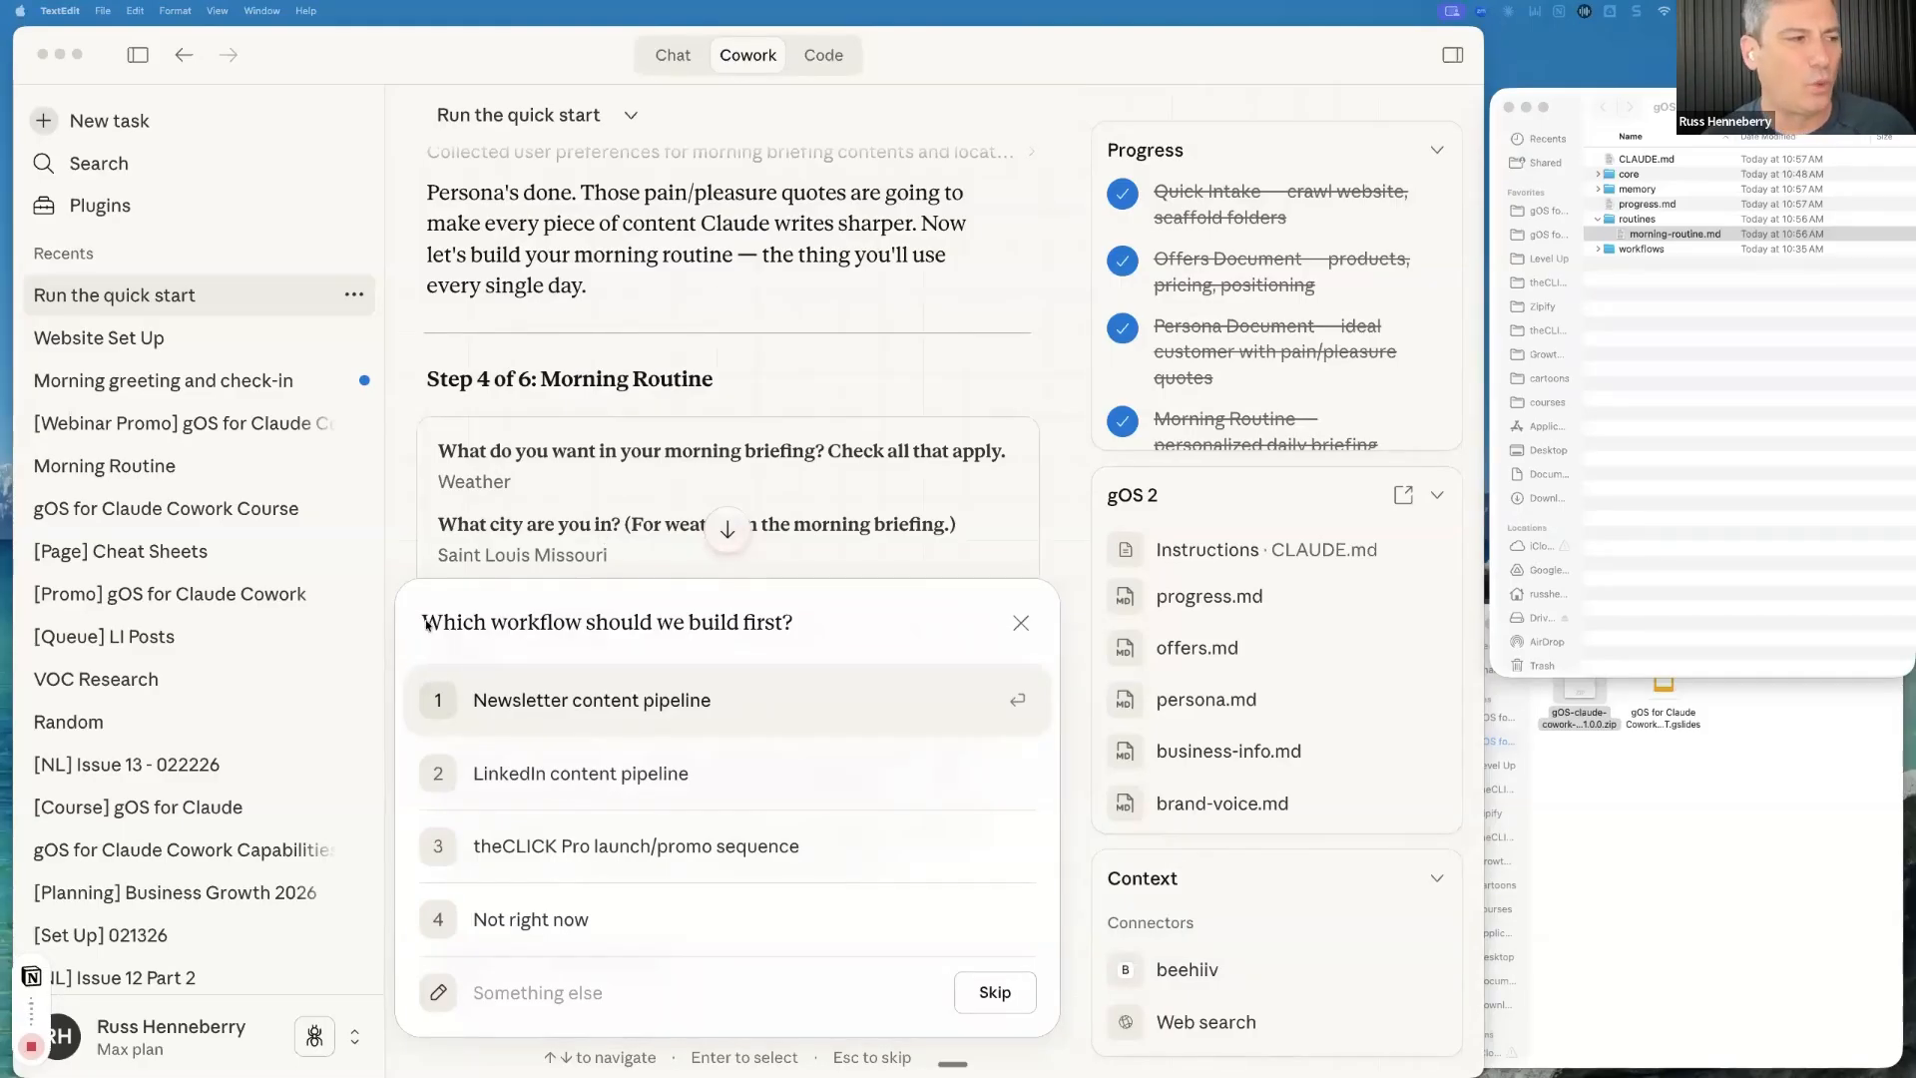
# Check the core folder's files and choose LinkedIn content pipeline as the first workflow to build
pyautogui.click(494, 630)
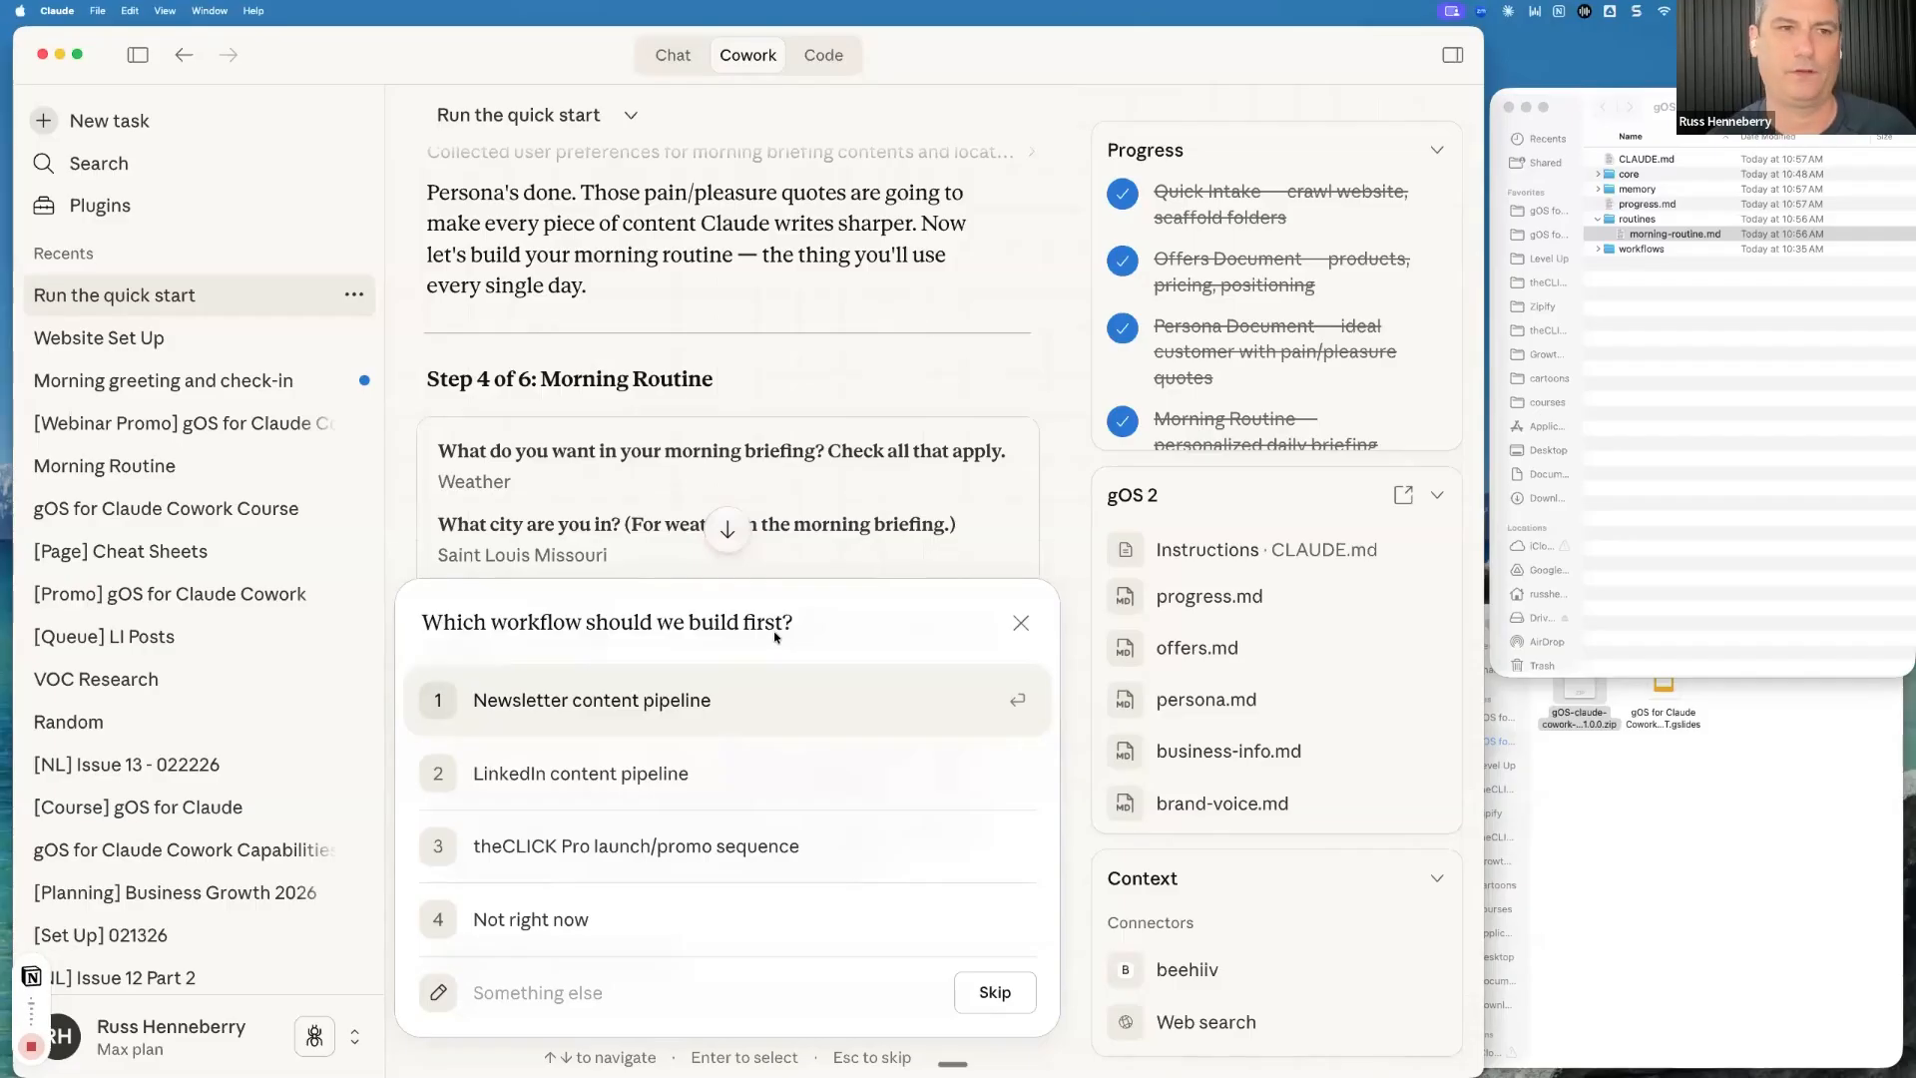
pyautogui.click(1598, 174)
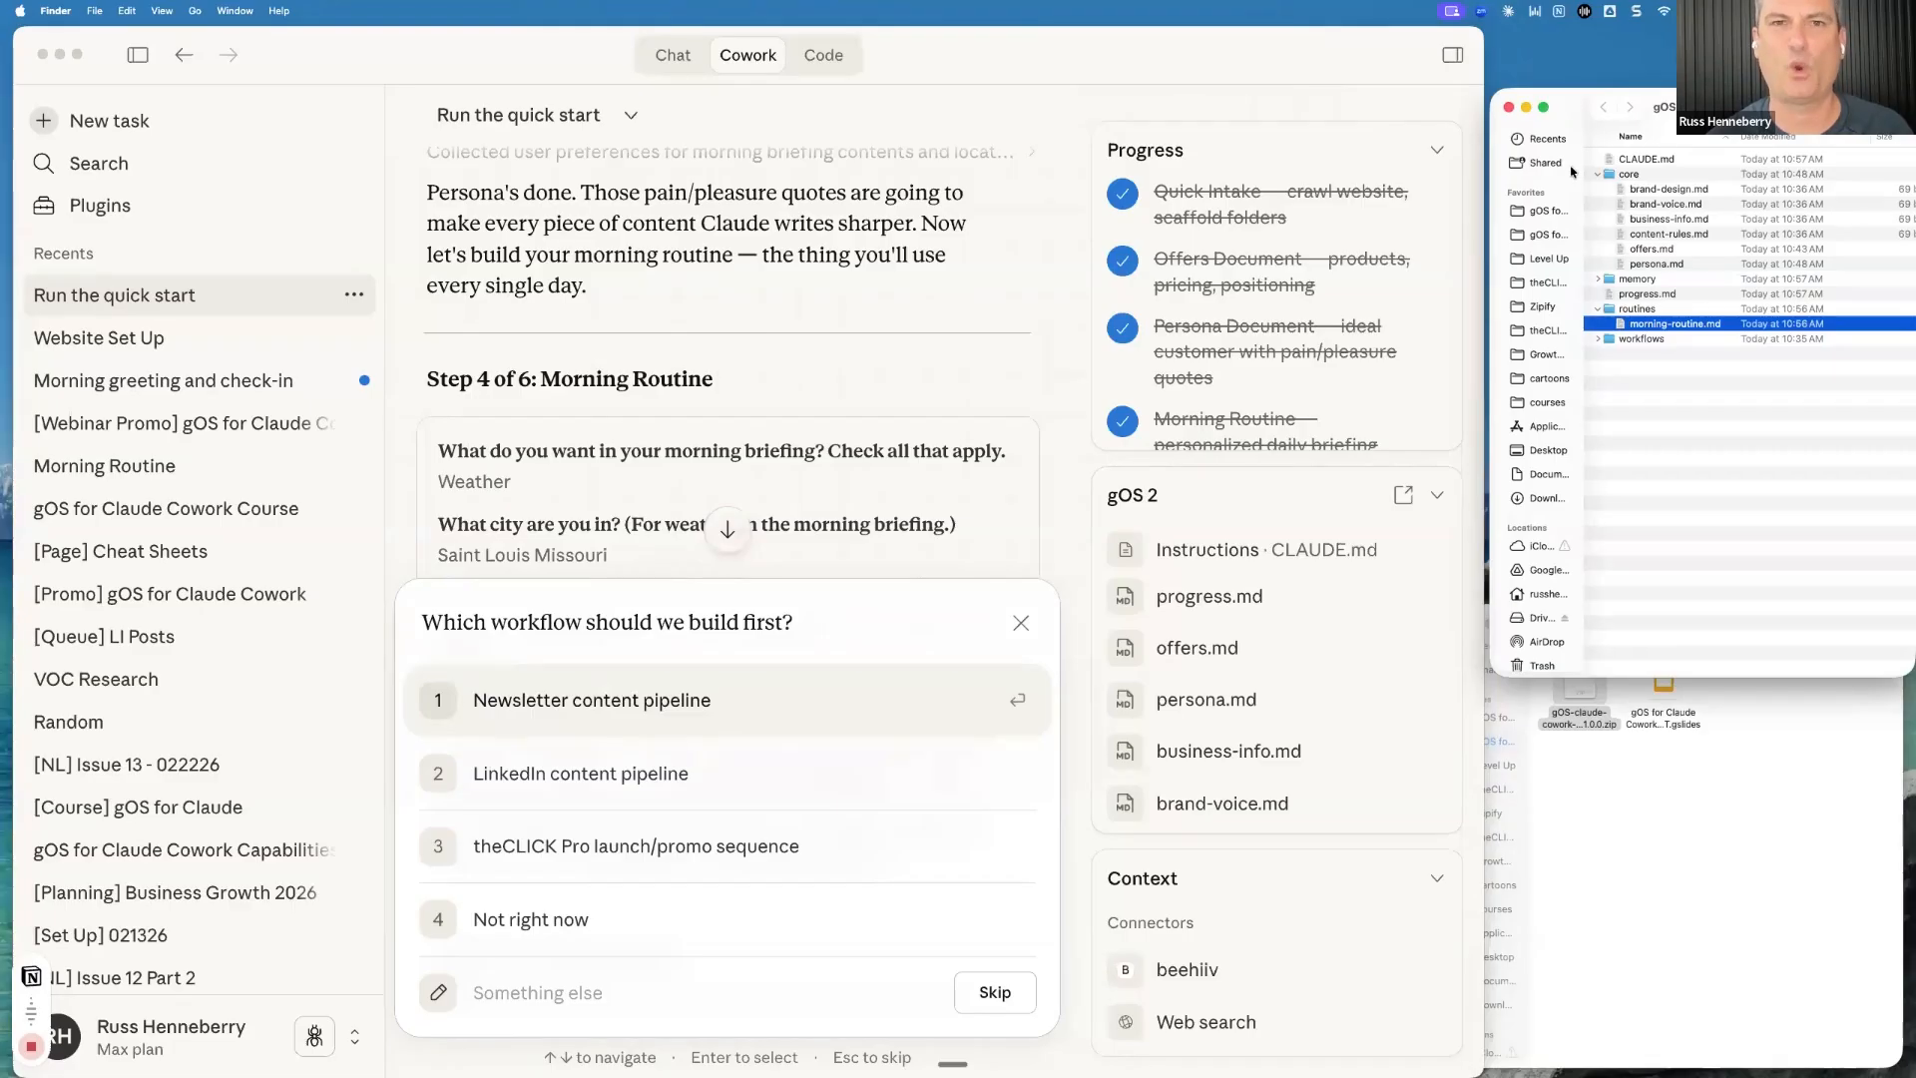
pyautogui.click(1598, 173)
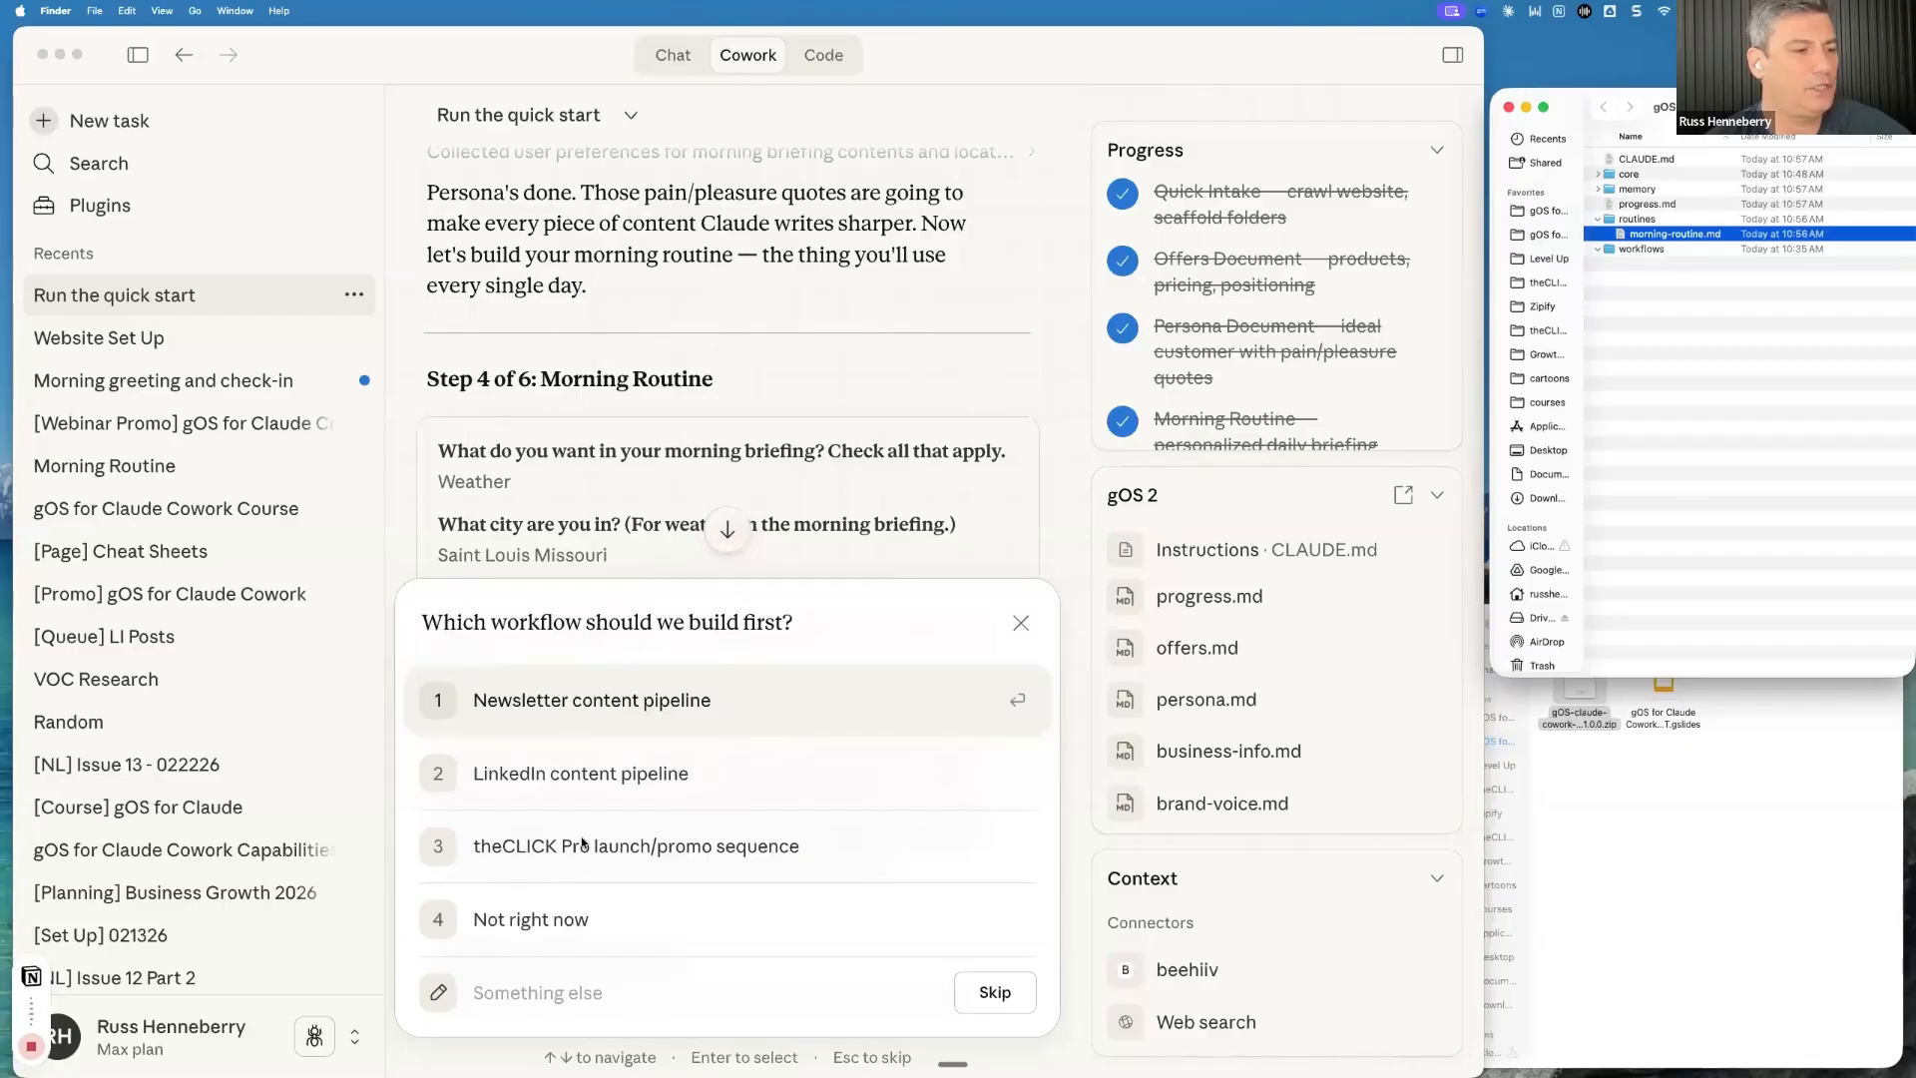
pyautogui.click(565, 775)
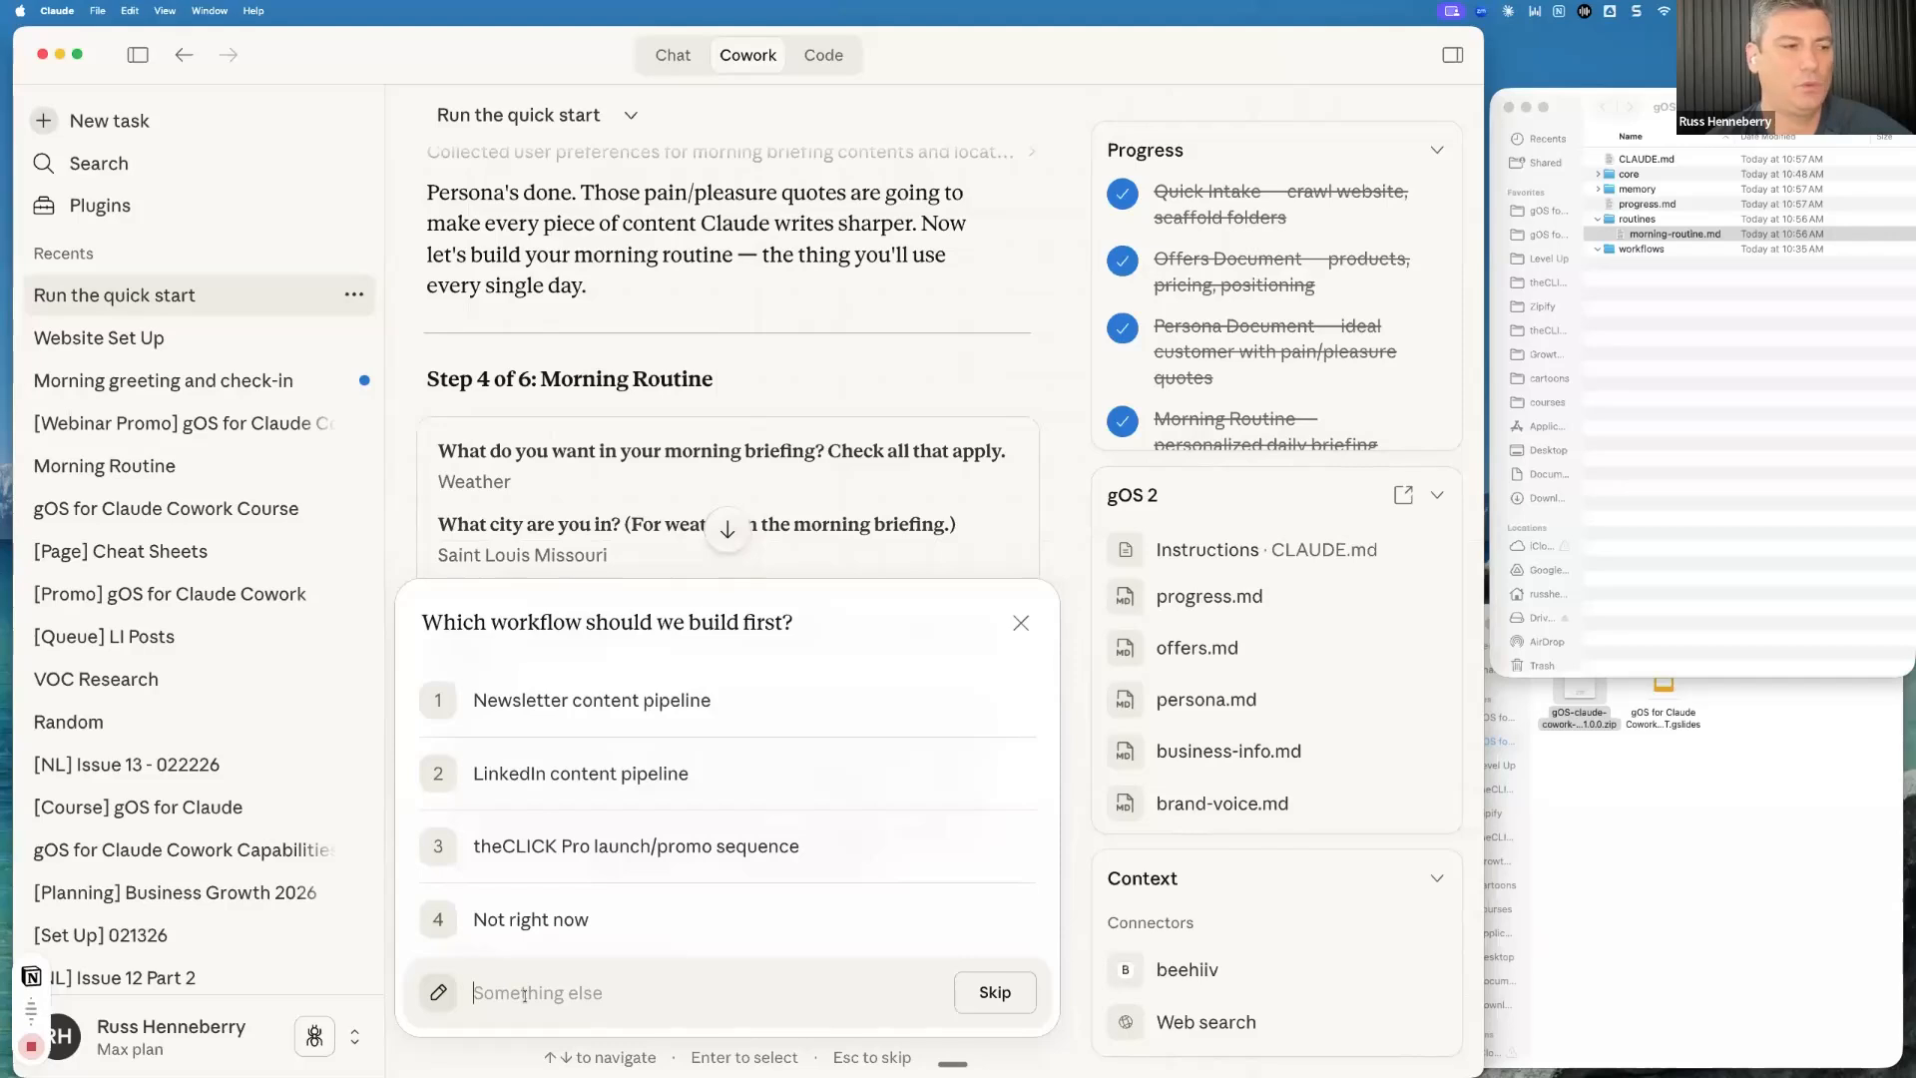
pyautogui.click(548, 777)
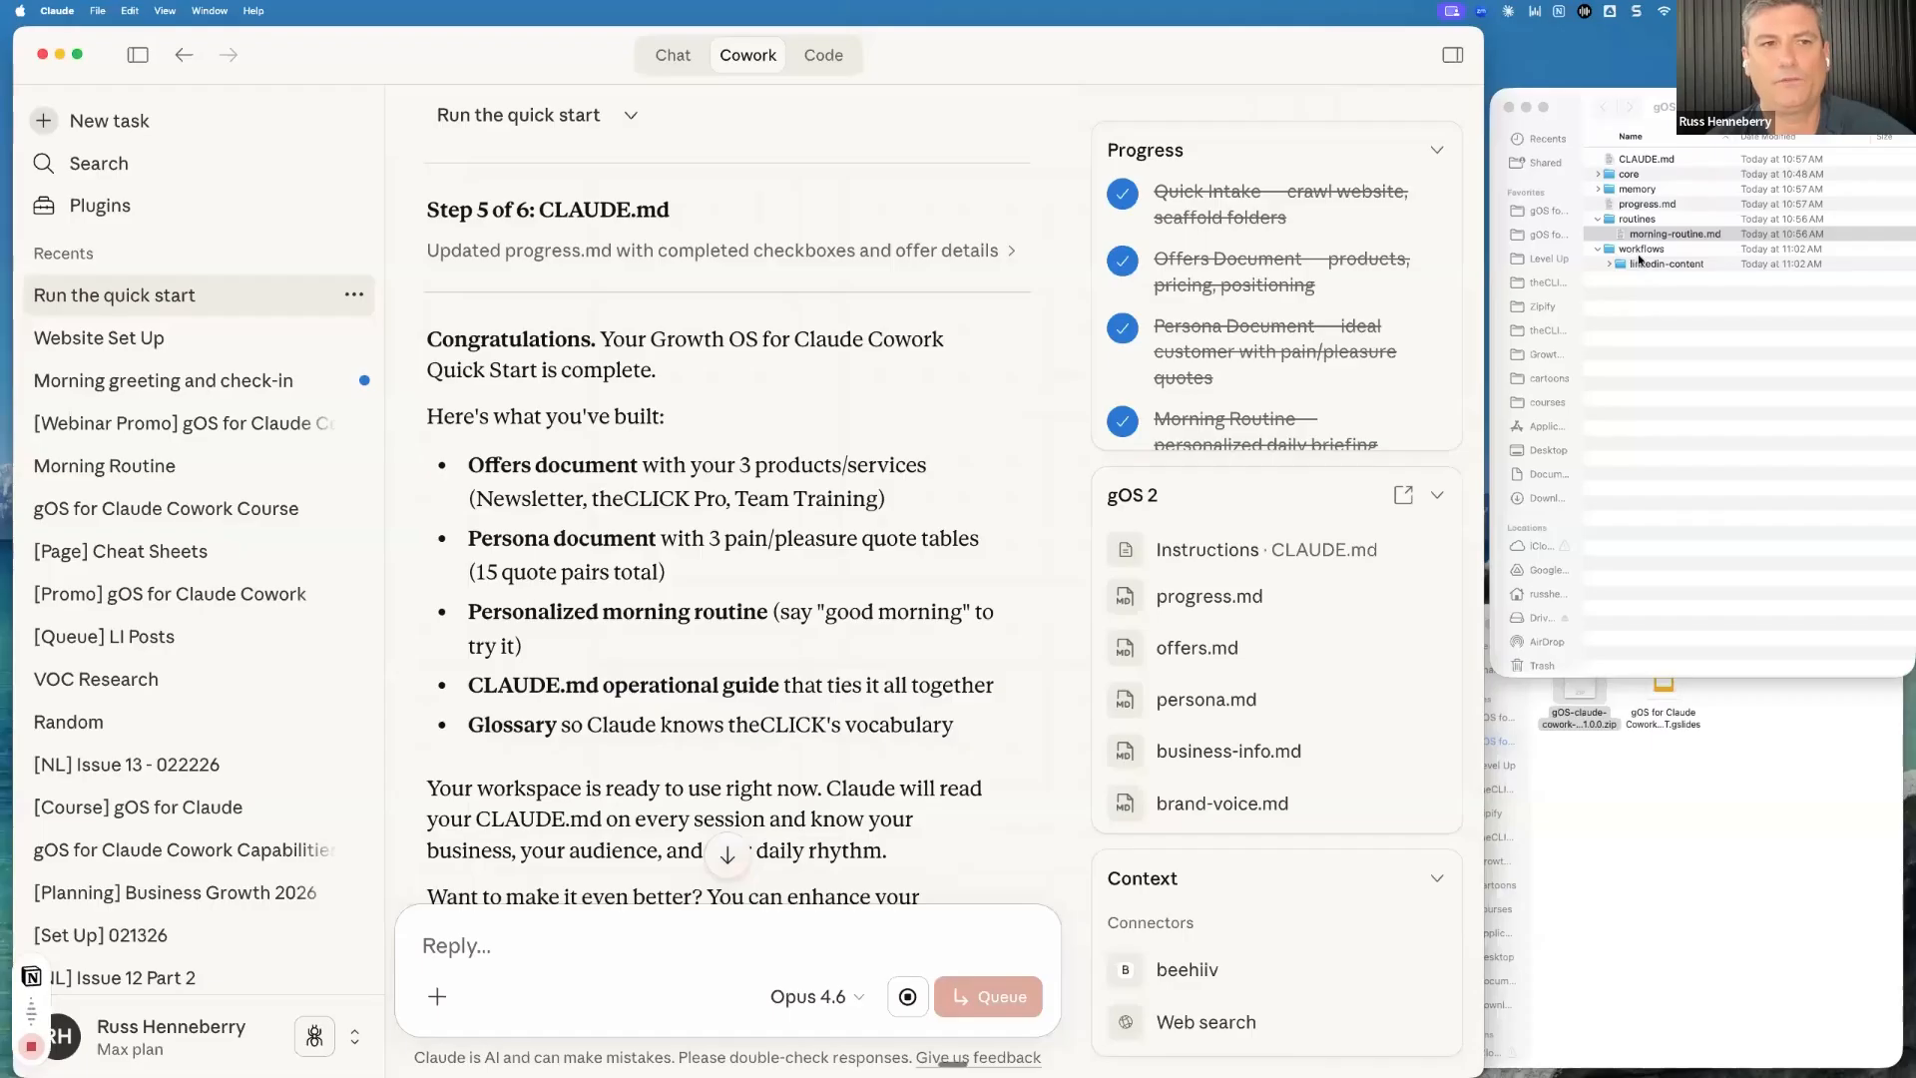
# Expand the linkedin-content folder to check its contents and review the Step 6 Workflows section of the conversation
pyautogui.click(1618, 264)
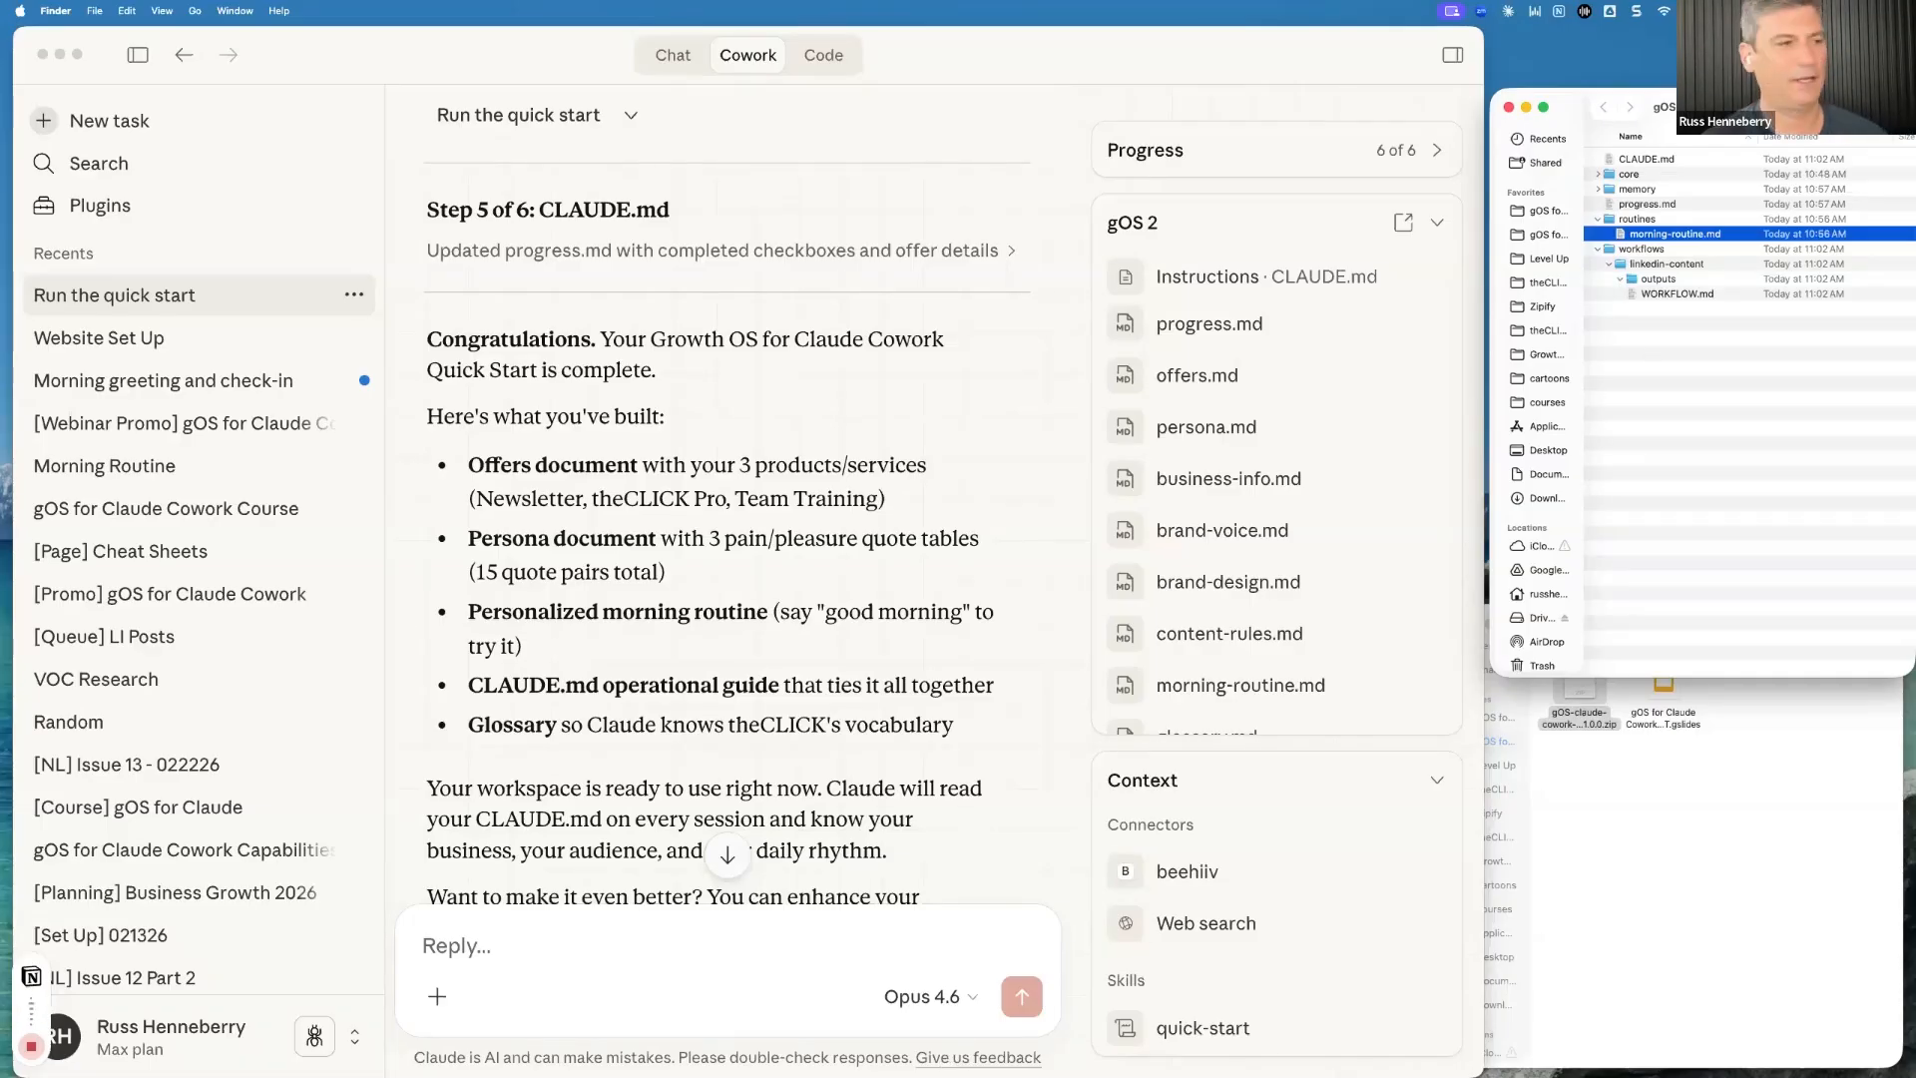
pyautogui.scroll(-10, 976, 519)
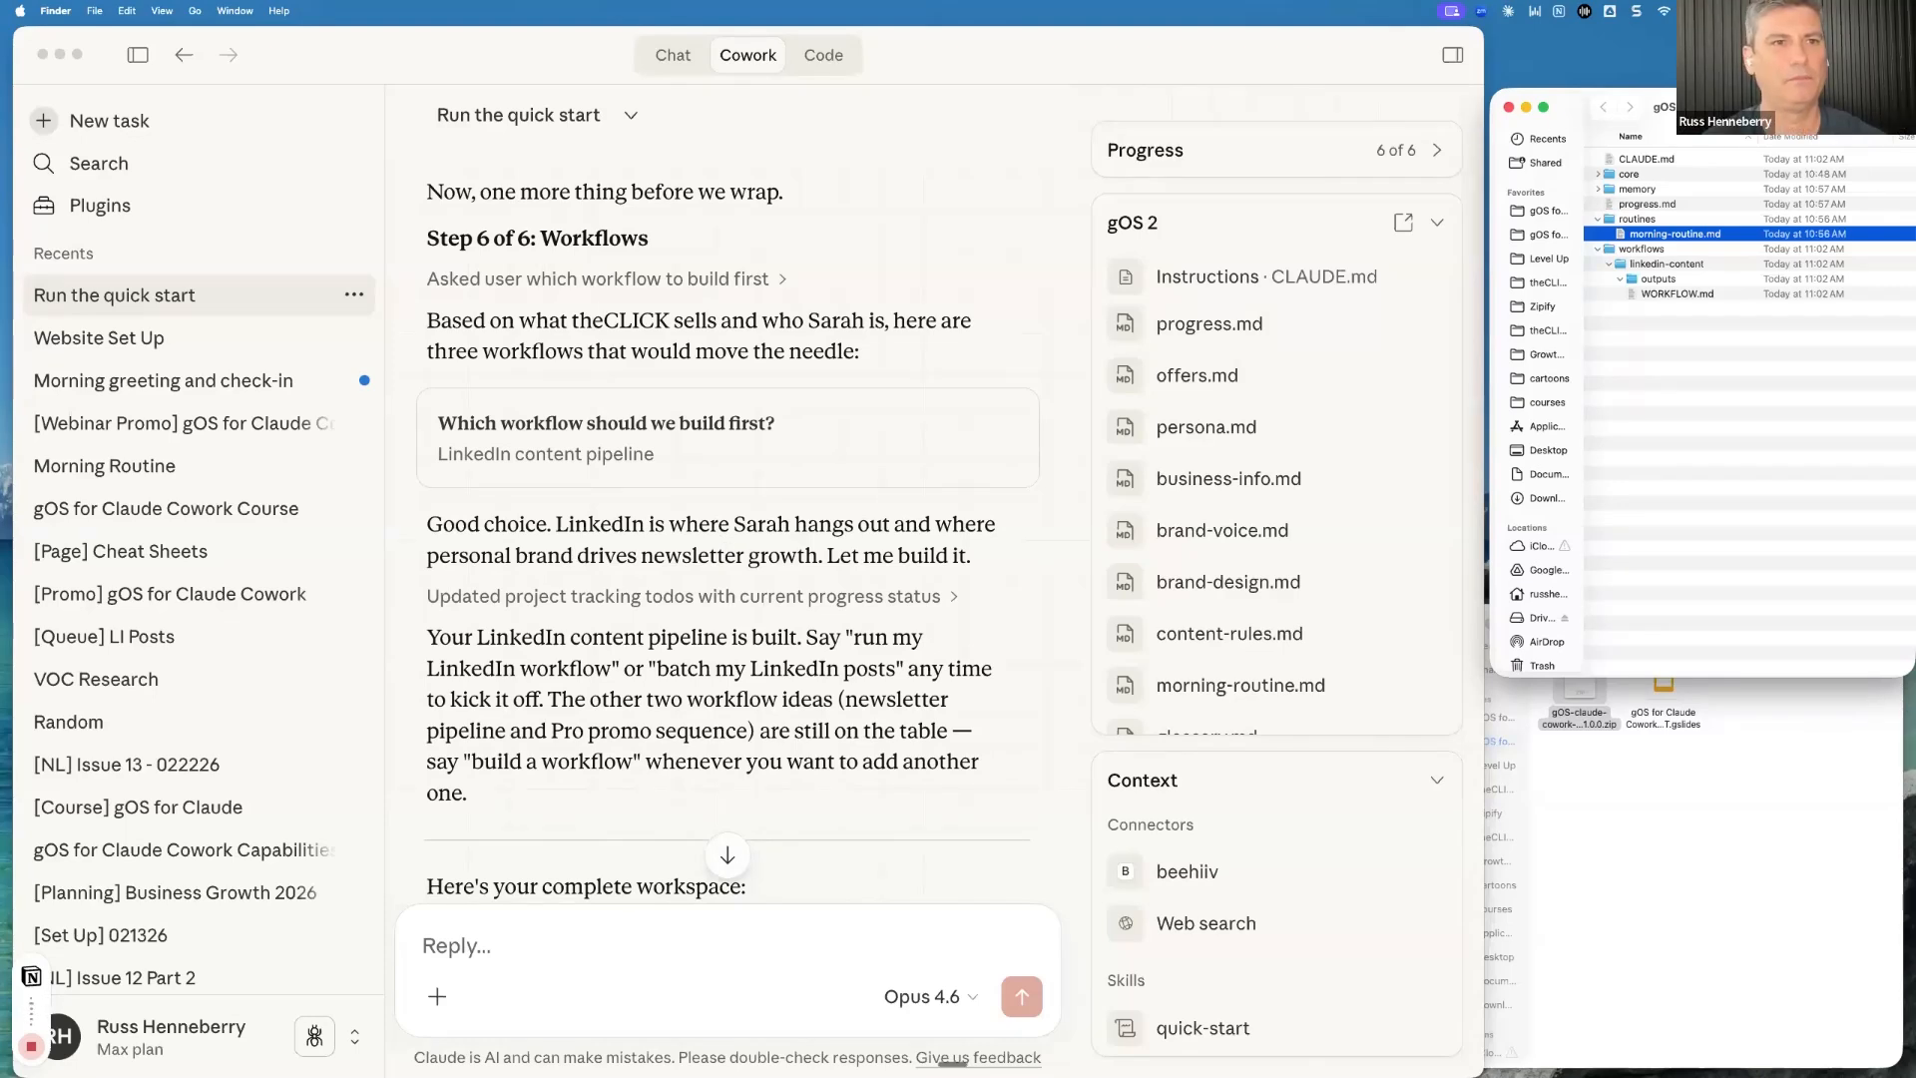
# Move the gOS 2 Finder window out of the way to uncover the gOS 2 folder on the desktop
pyautogui.moveTo(1714, 106); pyautogui.dragTo(1714, 537)
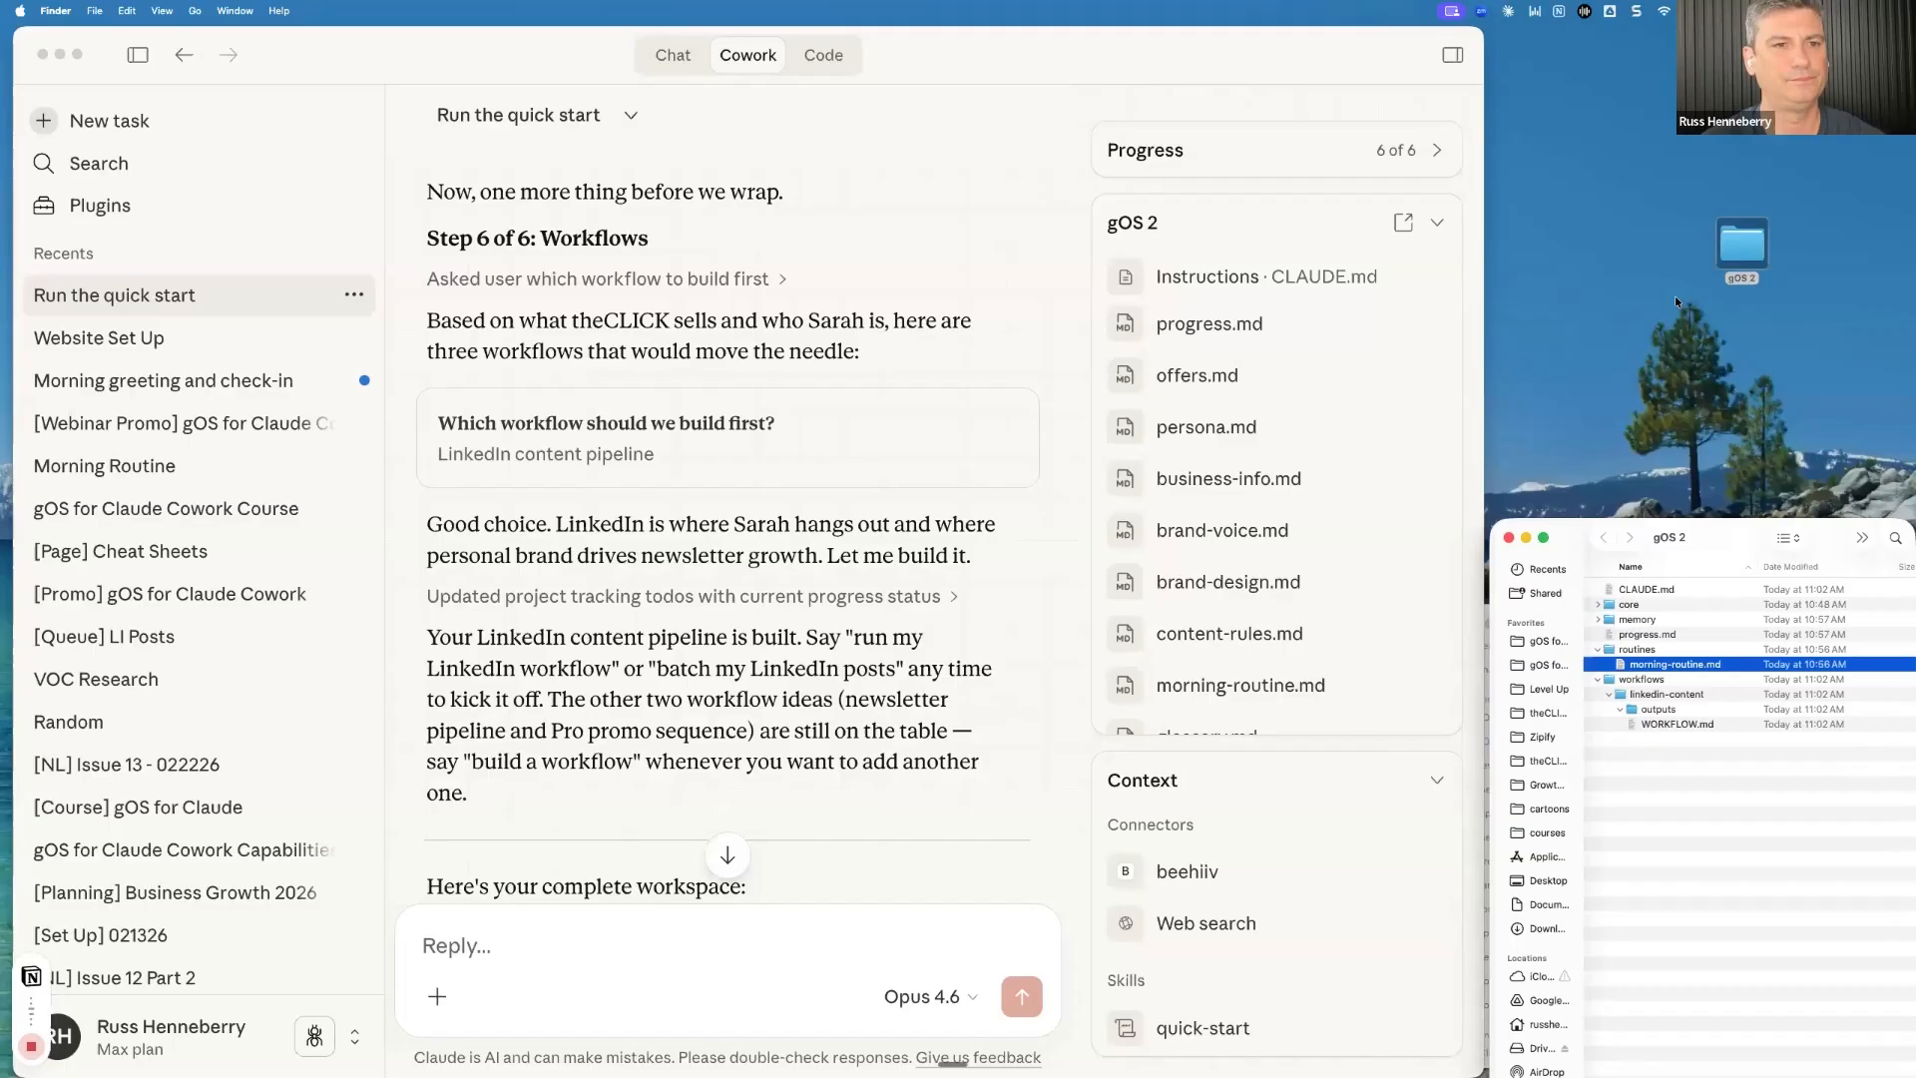
pyautogui.click(1624, 303)
pyautogui.click(1625, 304)
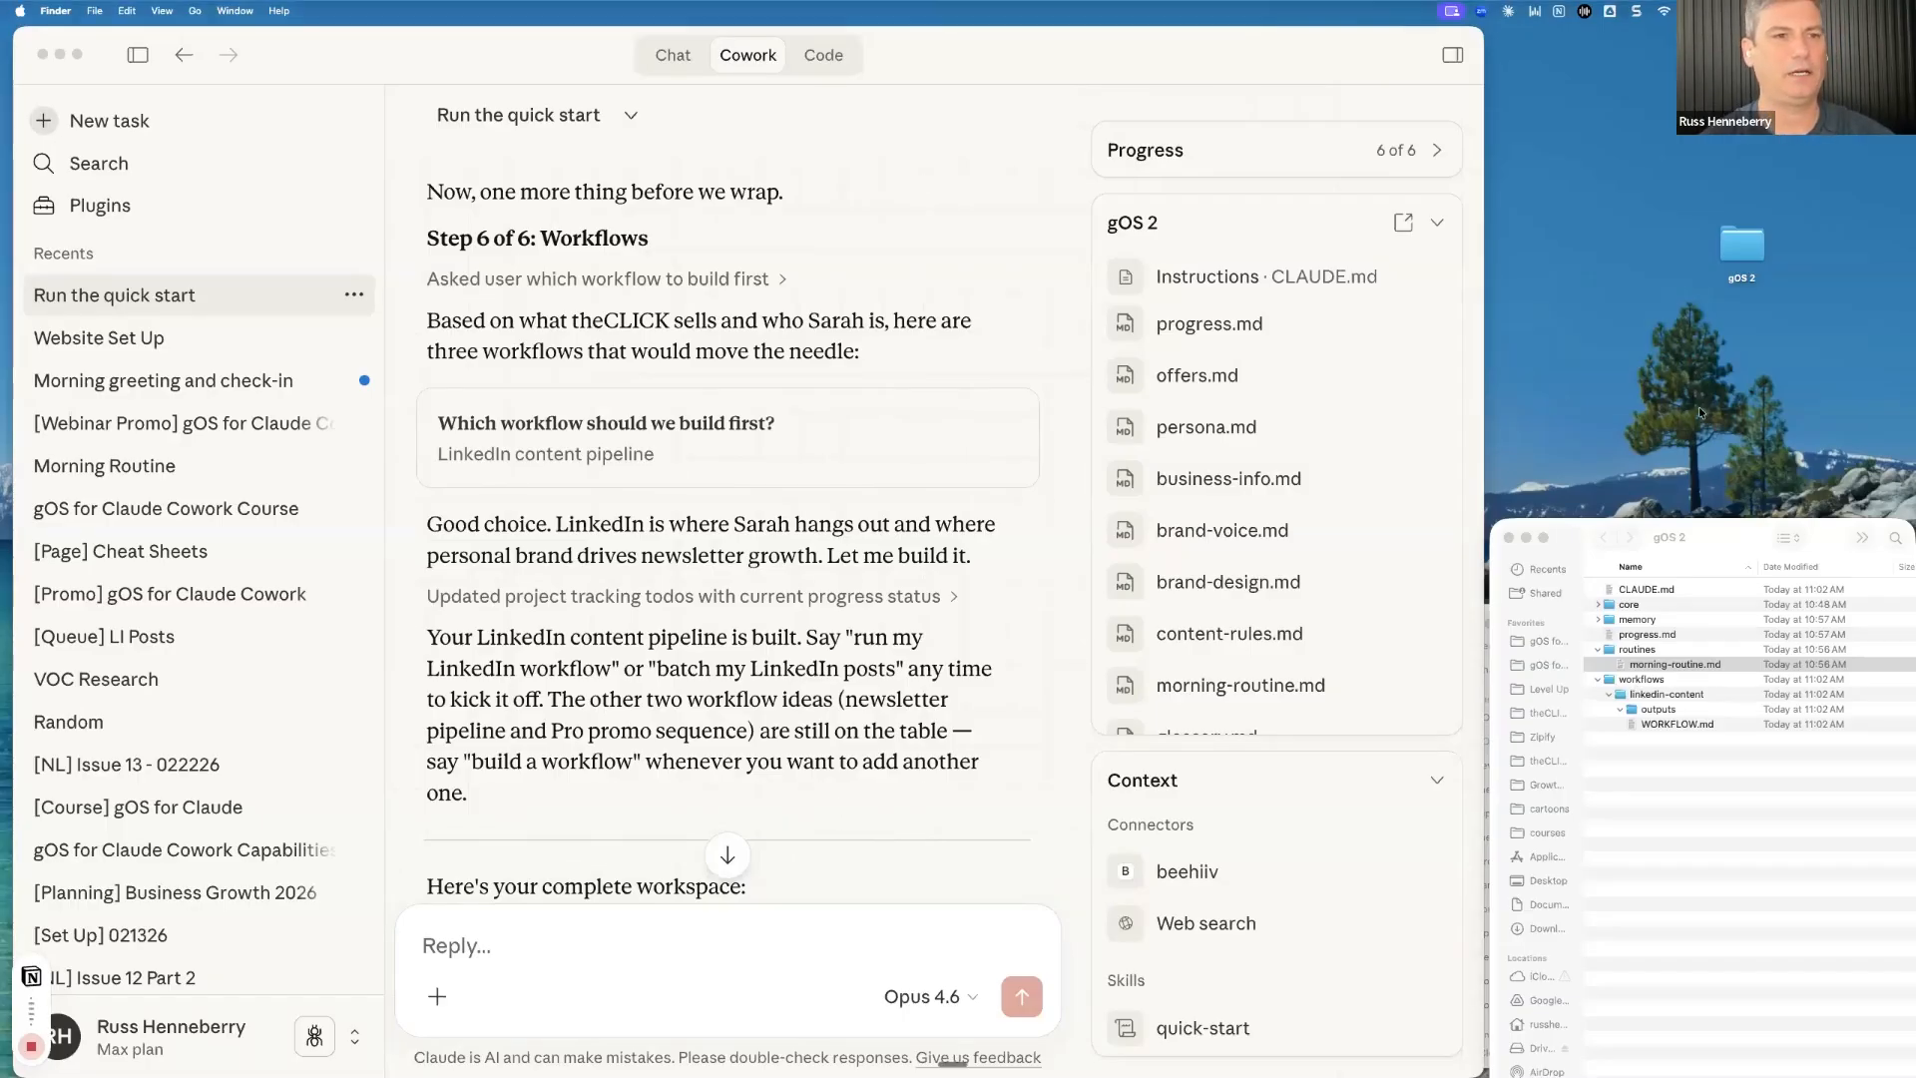
# Switch to the Google Slides deck in Chrome and present the "Move slow and fix things" slide as a slideshow
pyautogui.press('super+Tab')
pyautogui.click(123, 678)
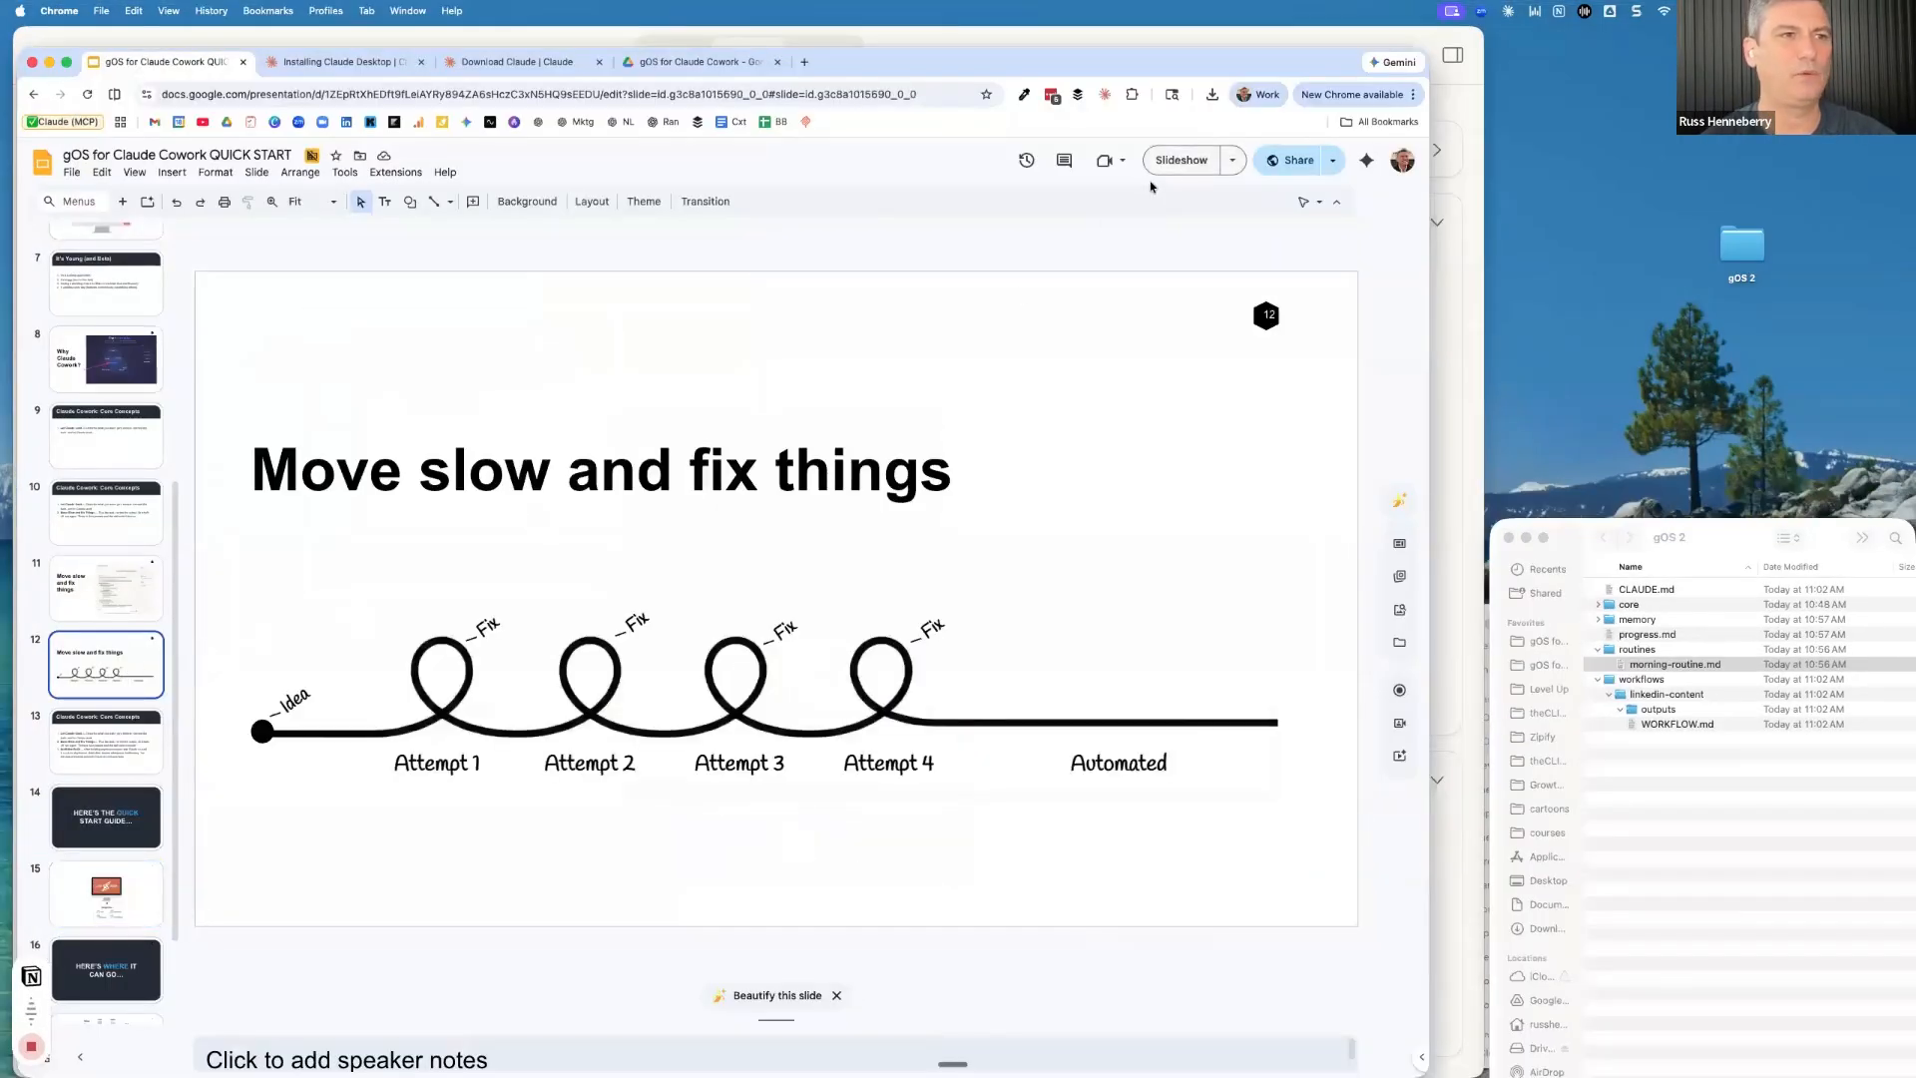
pyautogui.click(1177, 161)
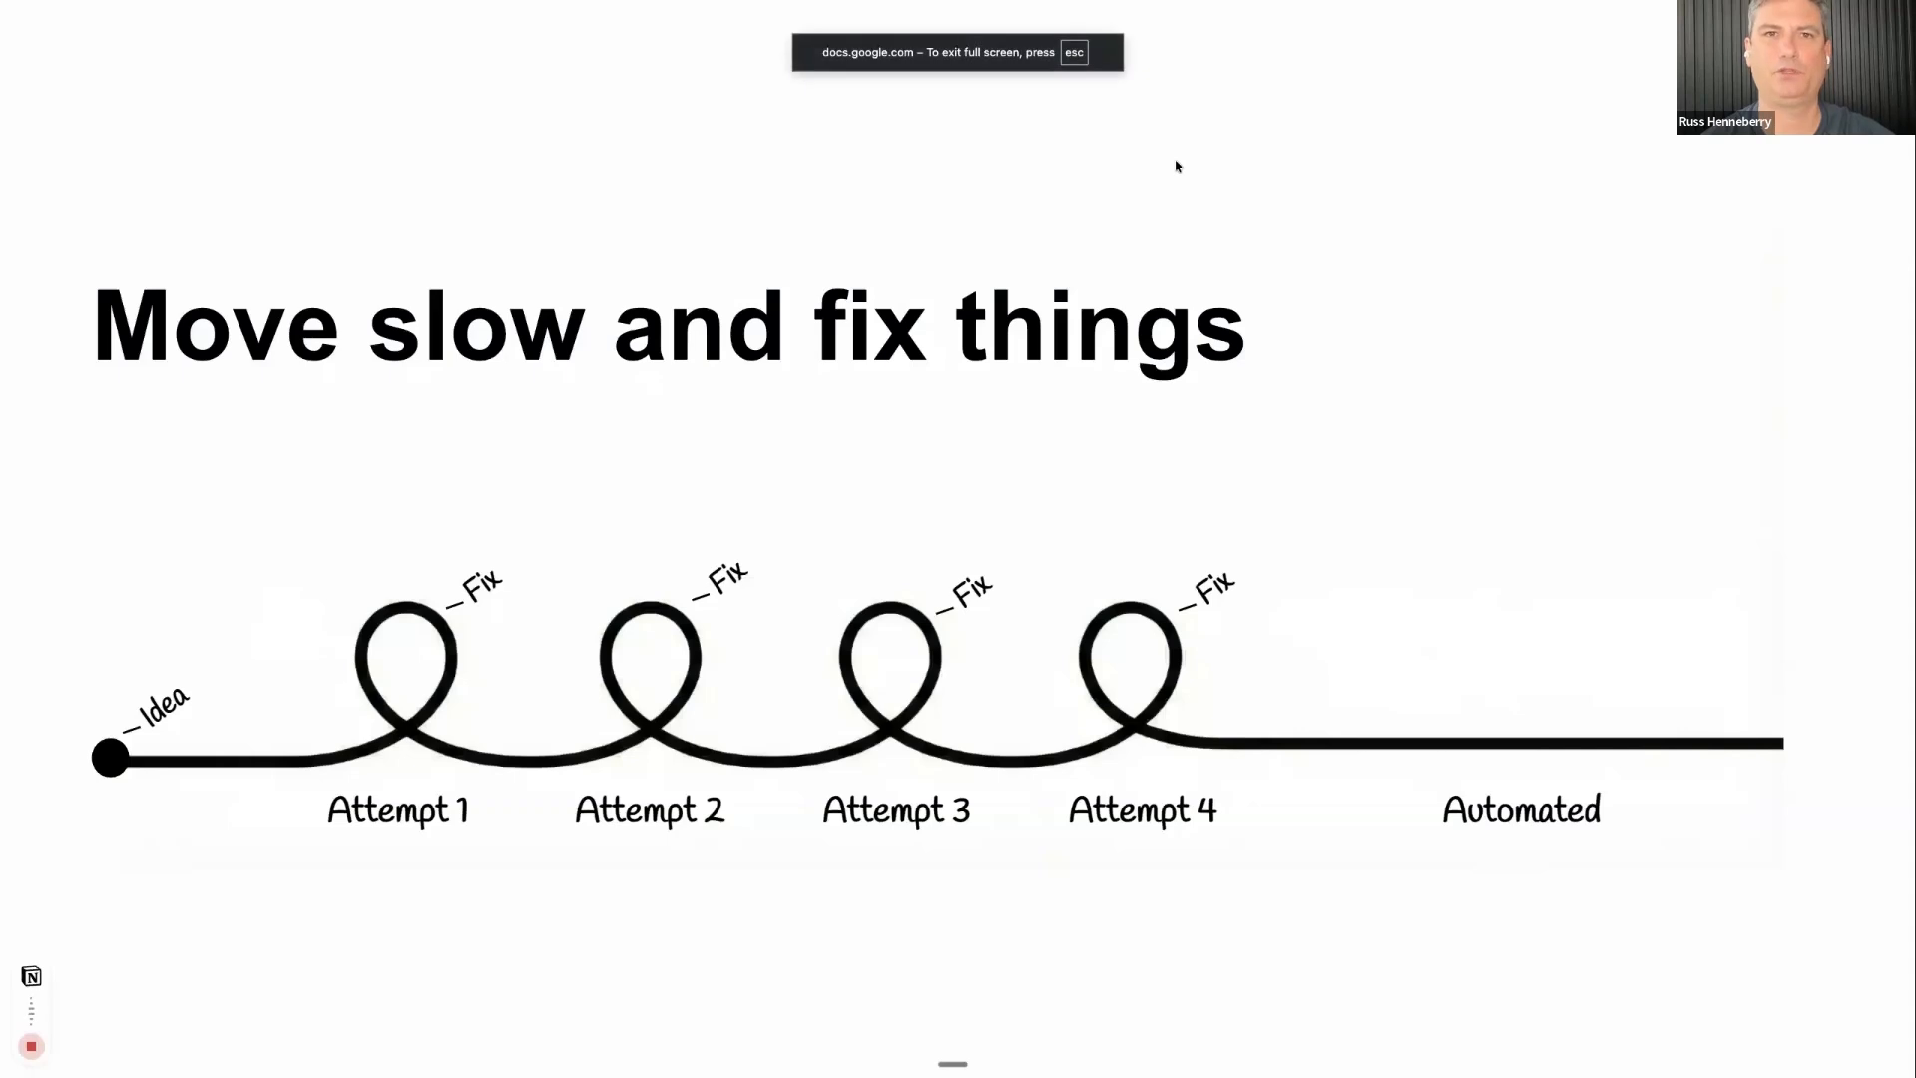
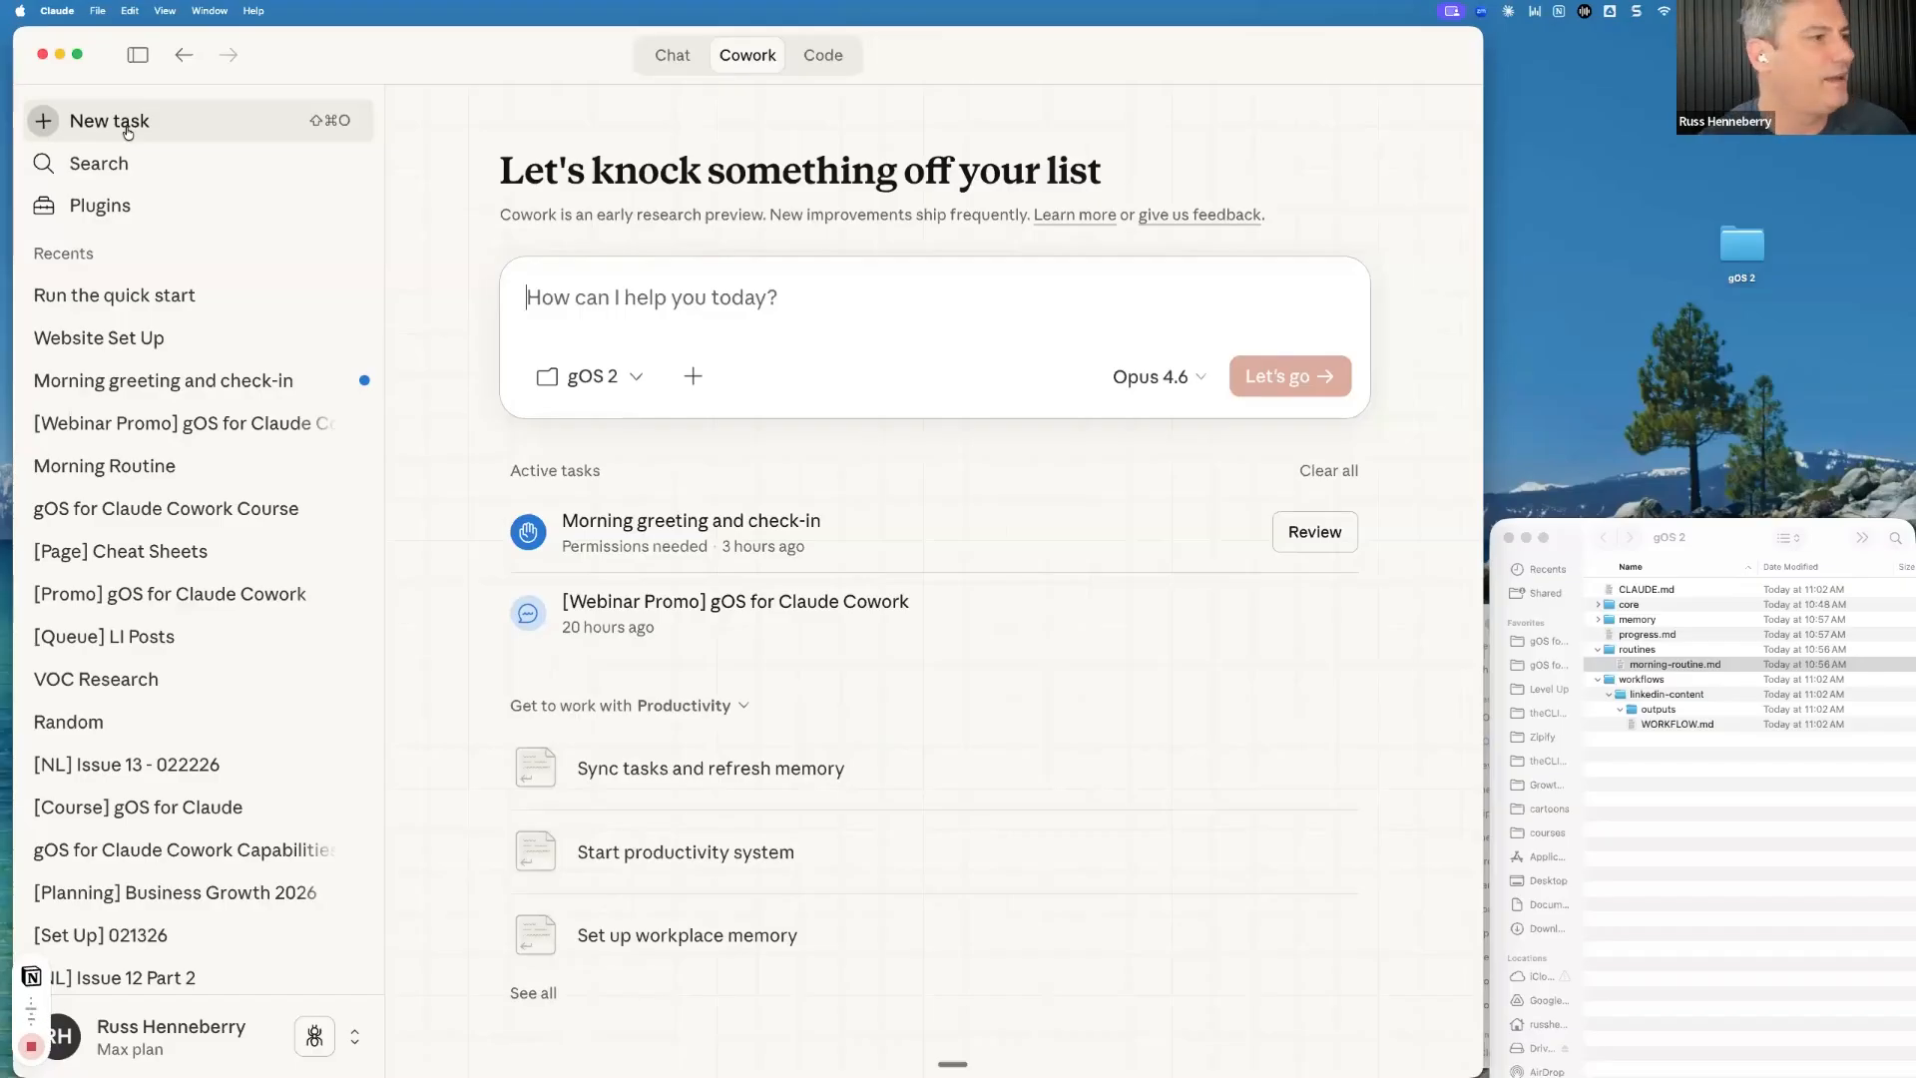
# Return to the Google Slides deck, show slide 3, "Let's build something together!", and switch back to Claude Cowork
pyautogui.hotkey('ctrl', 'Up')
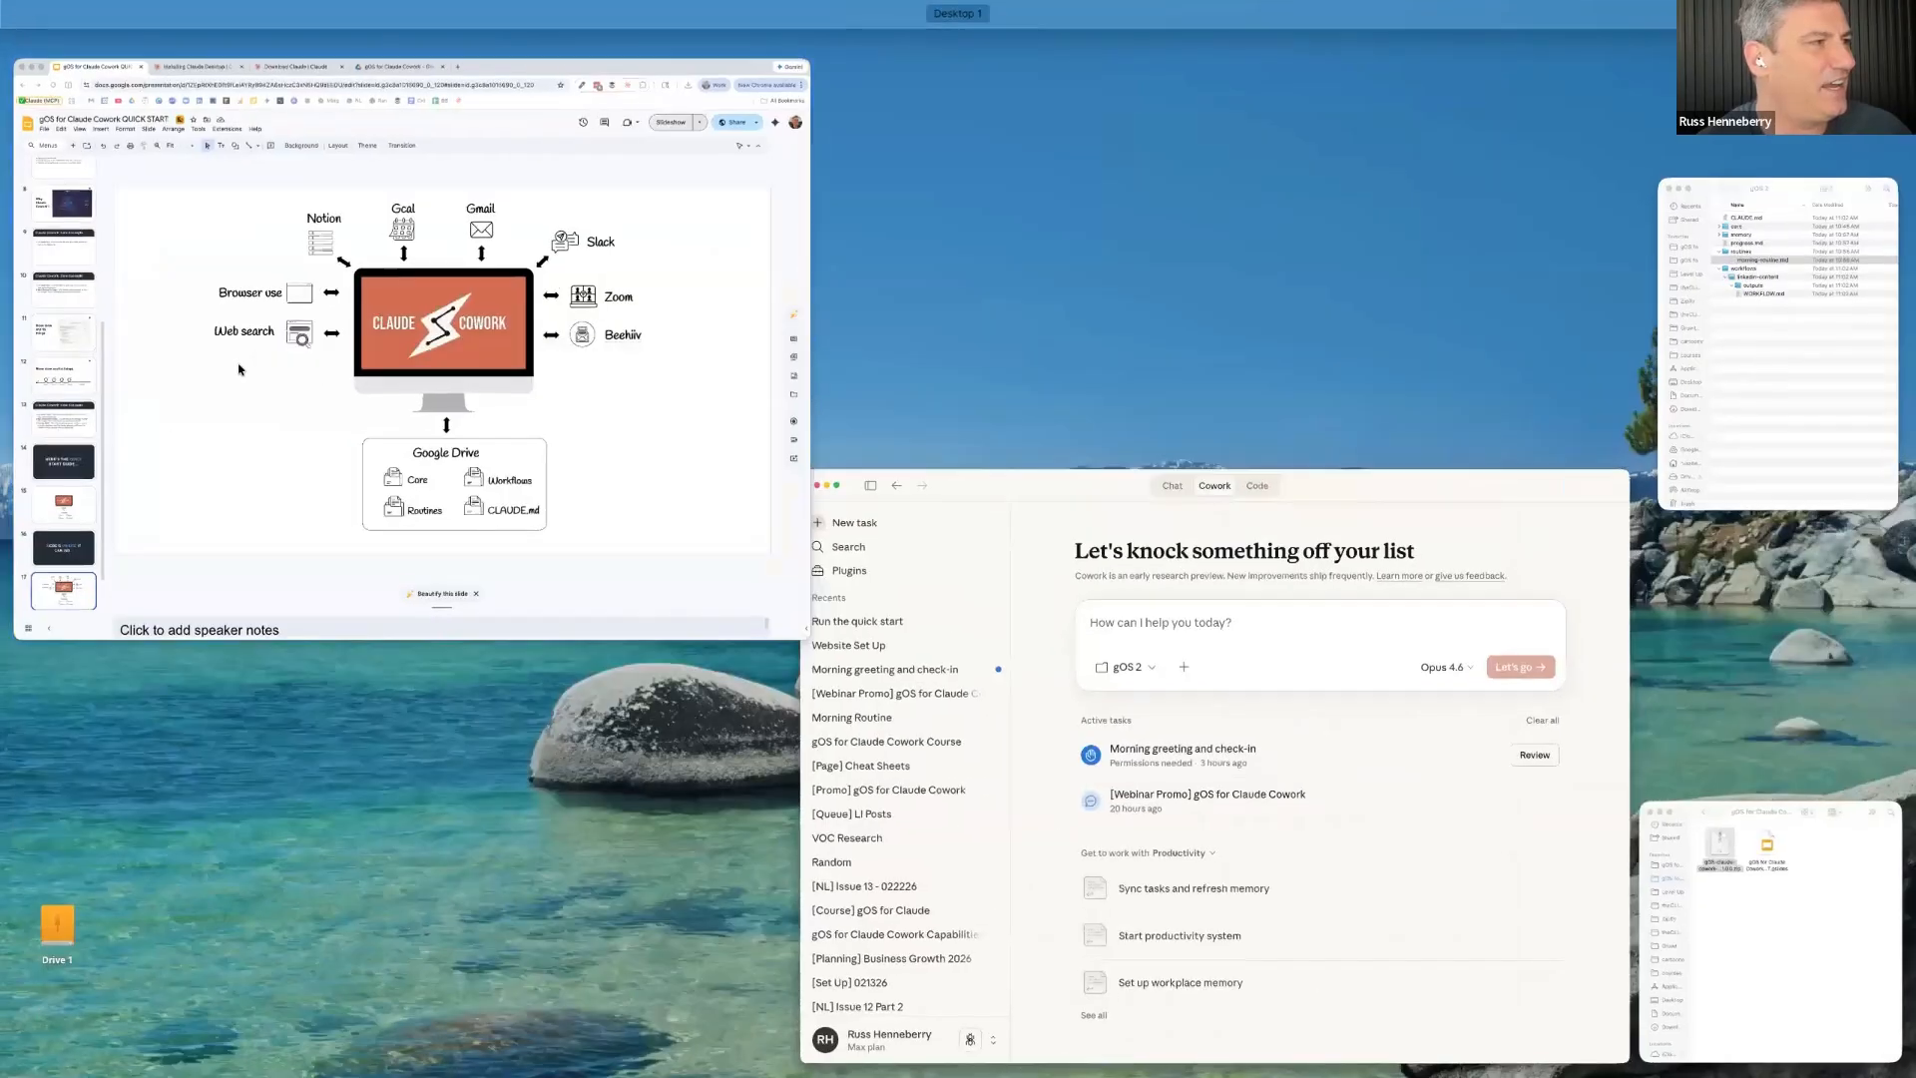
pyautogui.click(237, 368)
pyautogui.scroll(5, 95, 507)
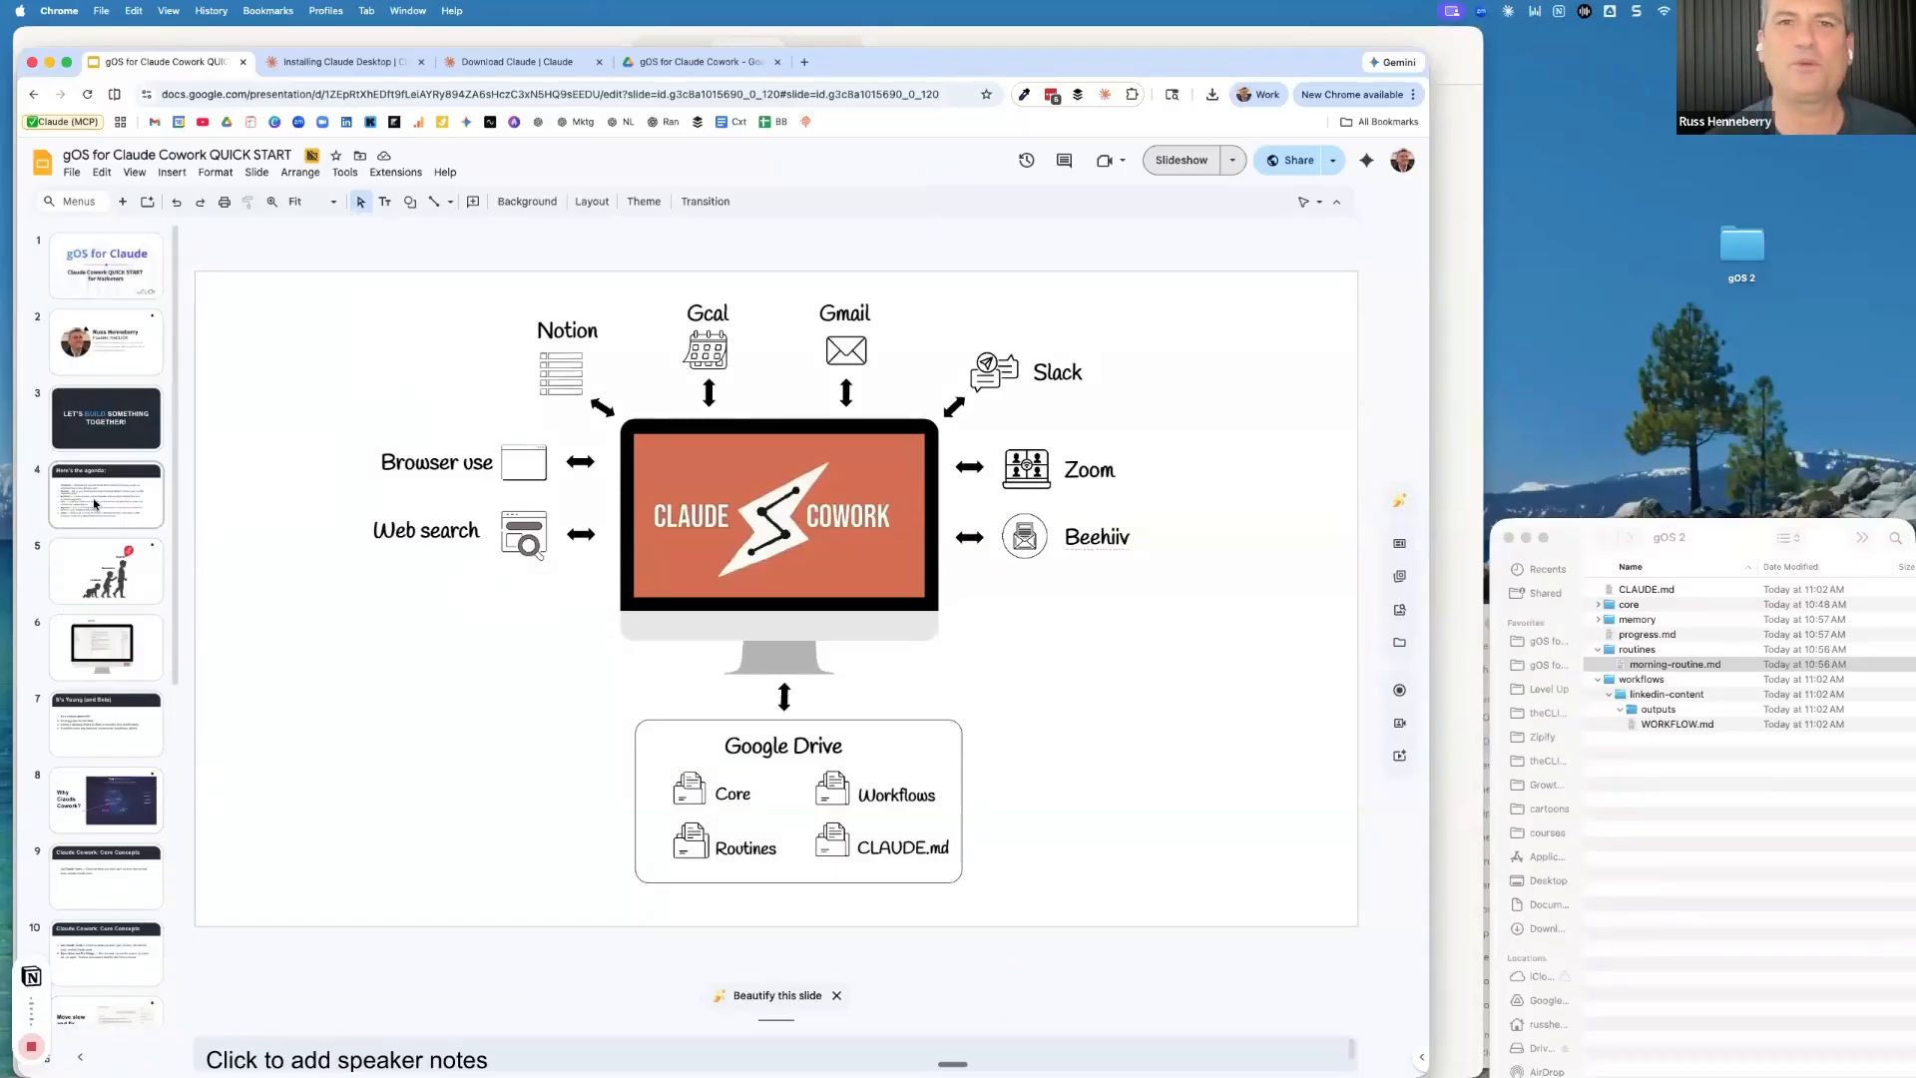
pyautogui.click(107, 443)
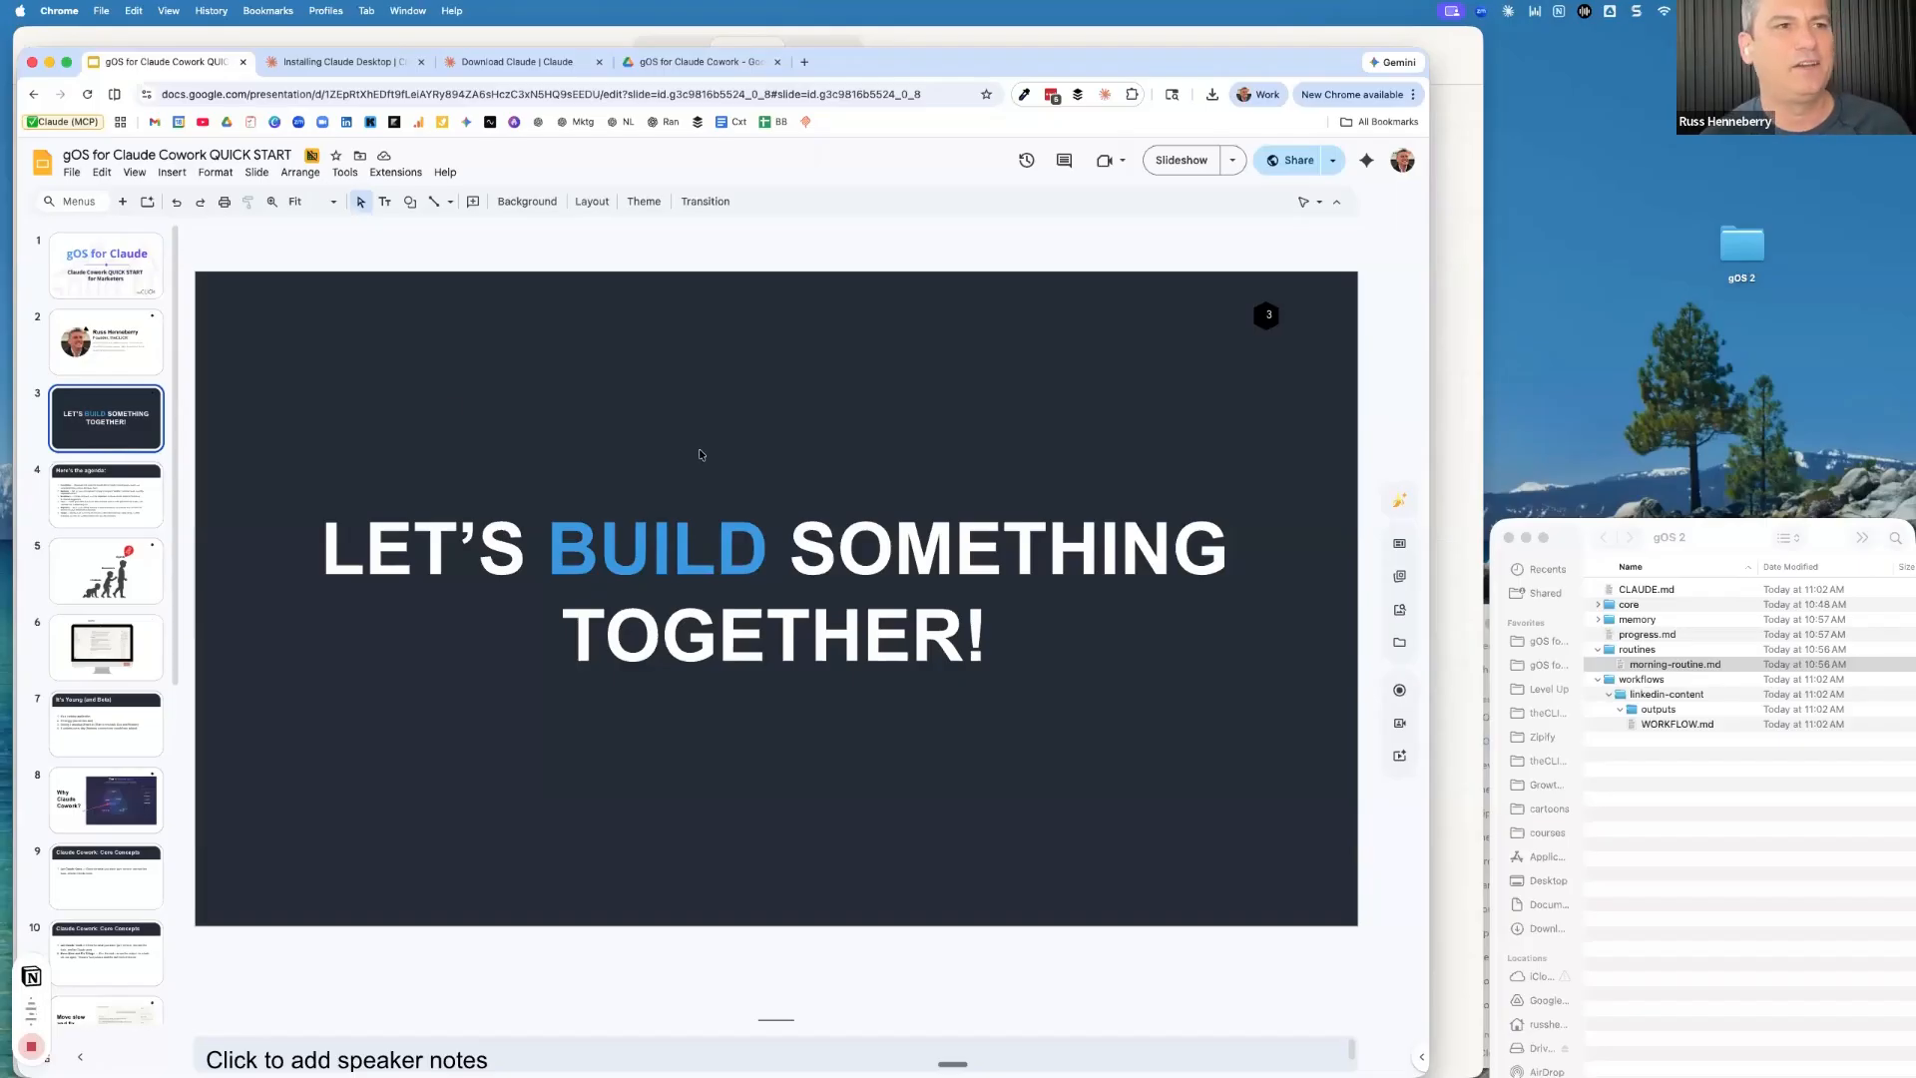
pyautogui.press('super+Tab')
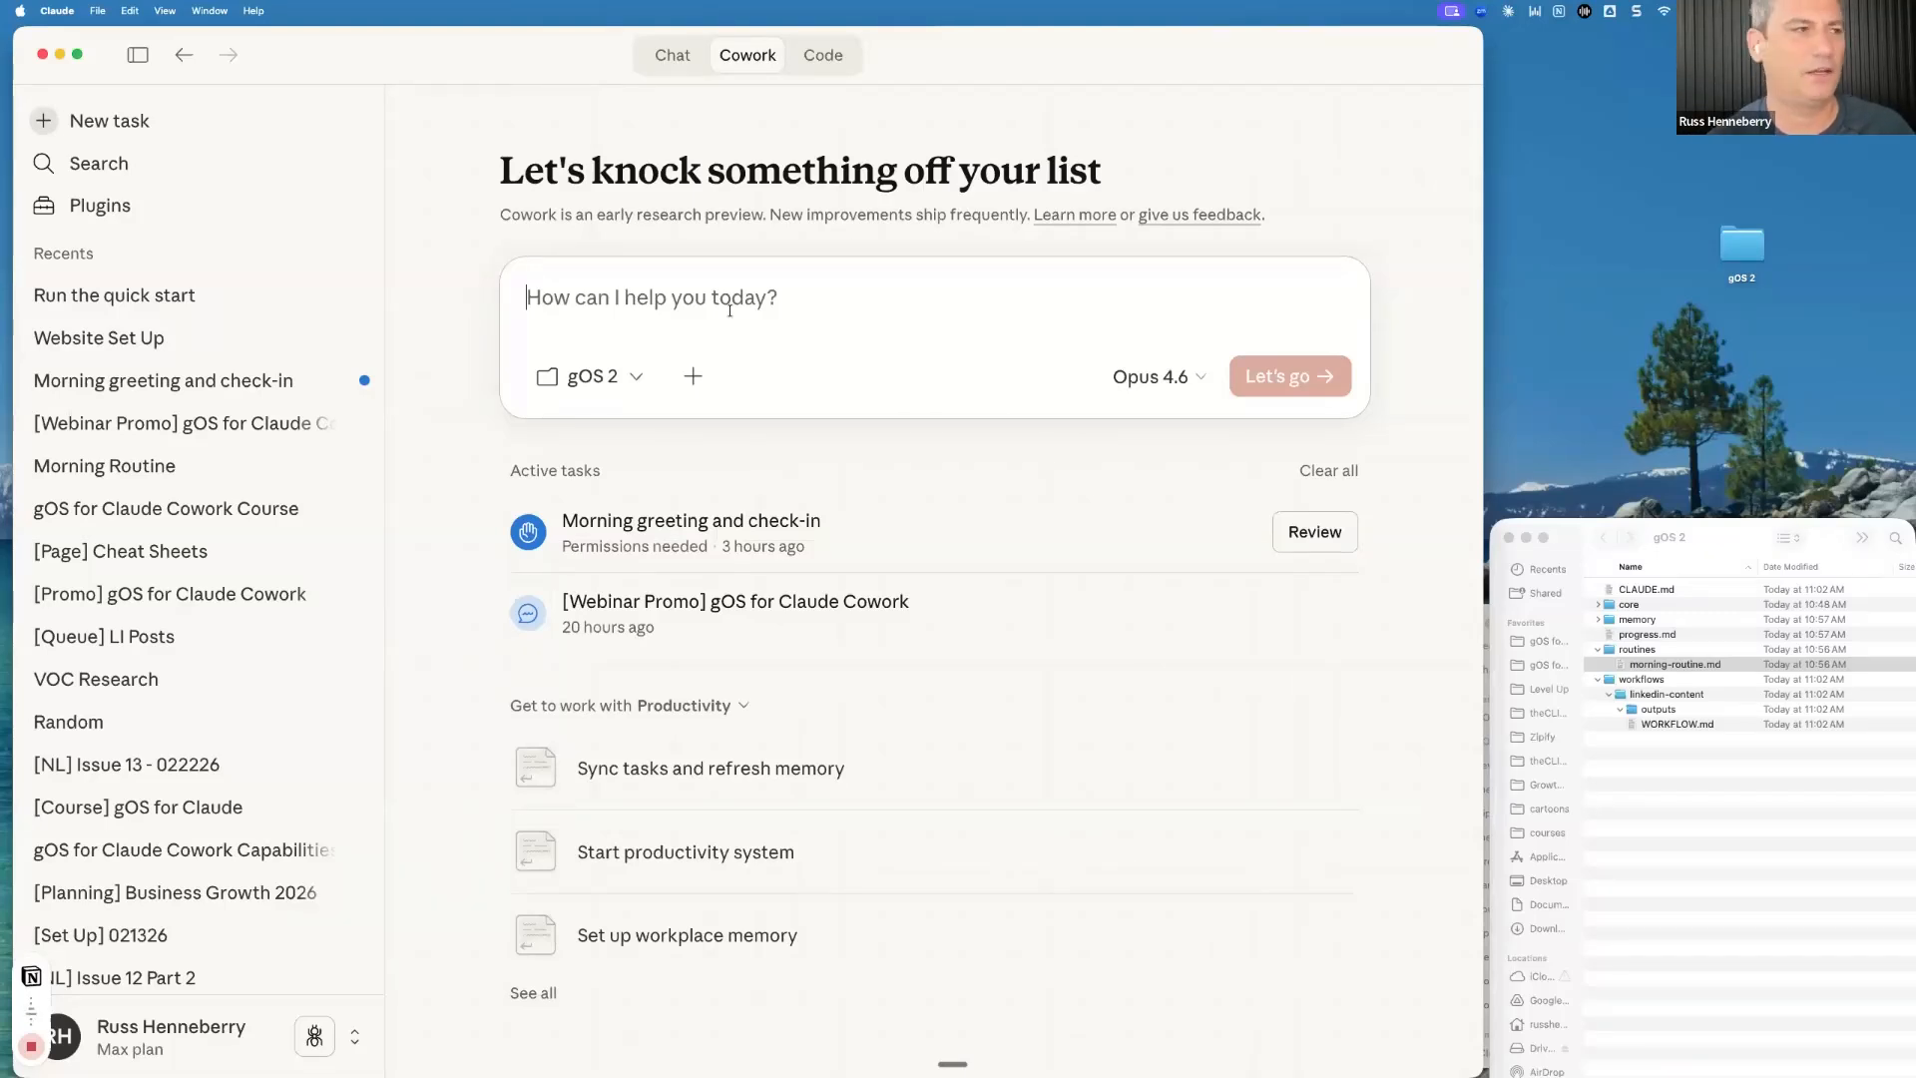
# Draft a prompt asking how Claude's Canva connection works, and replace it with one to grab the latest Canva designs every morning
pyautogui.press('fn')
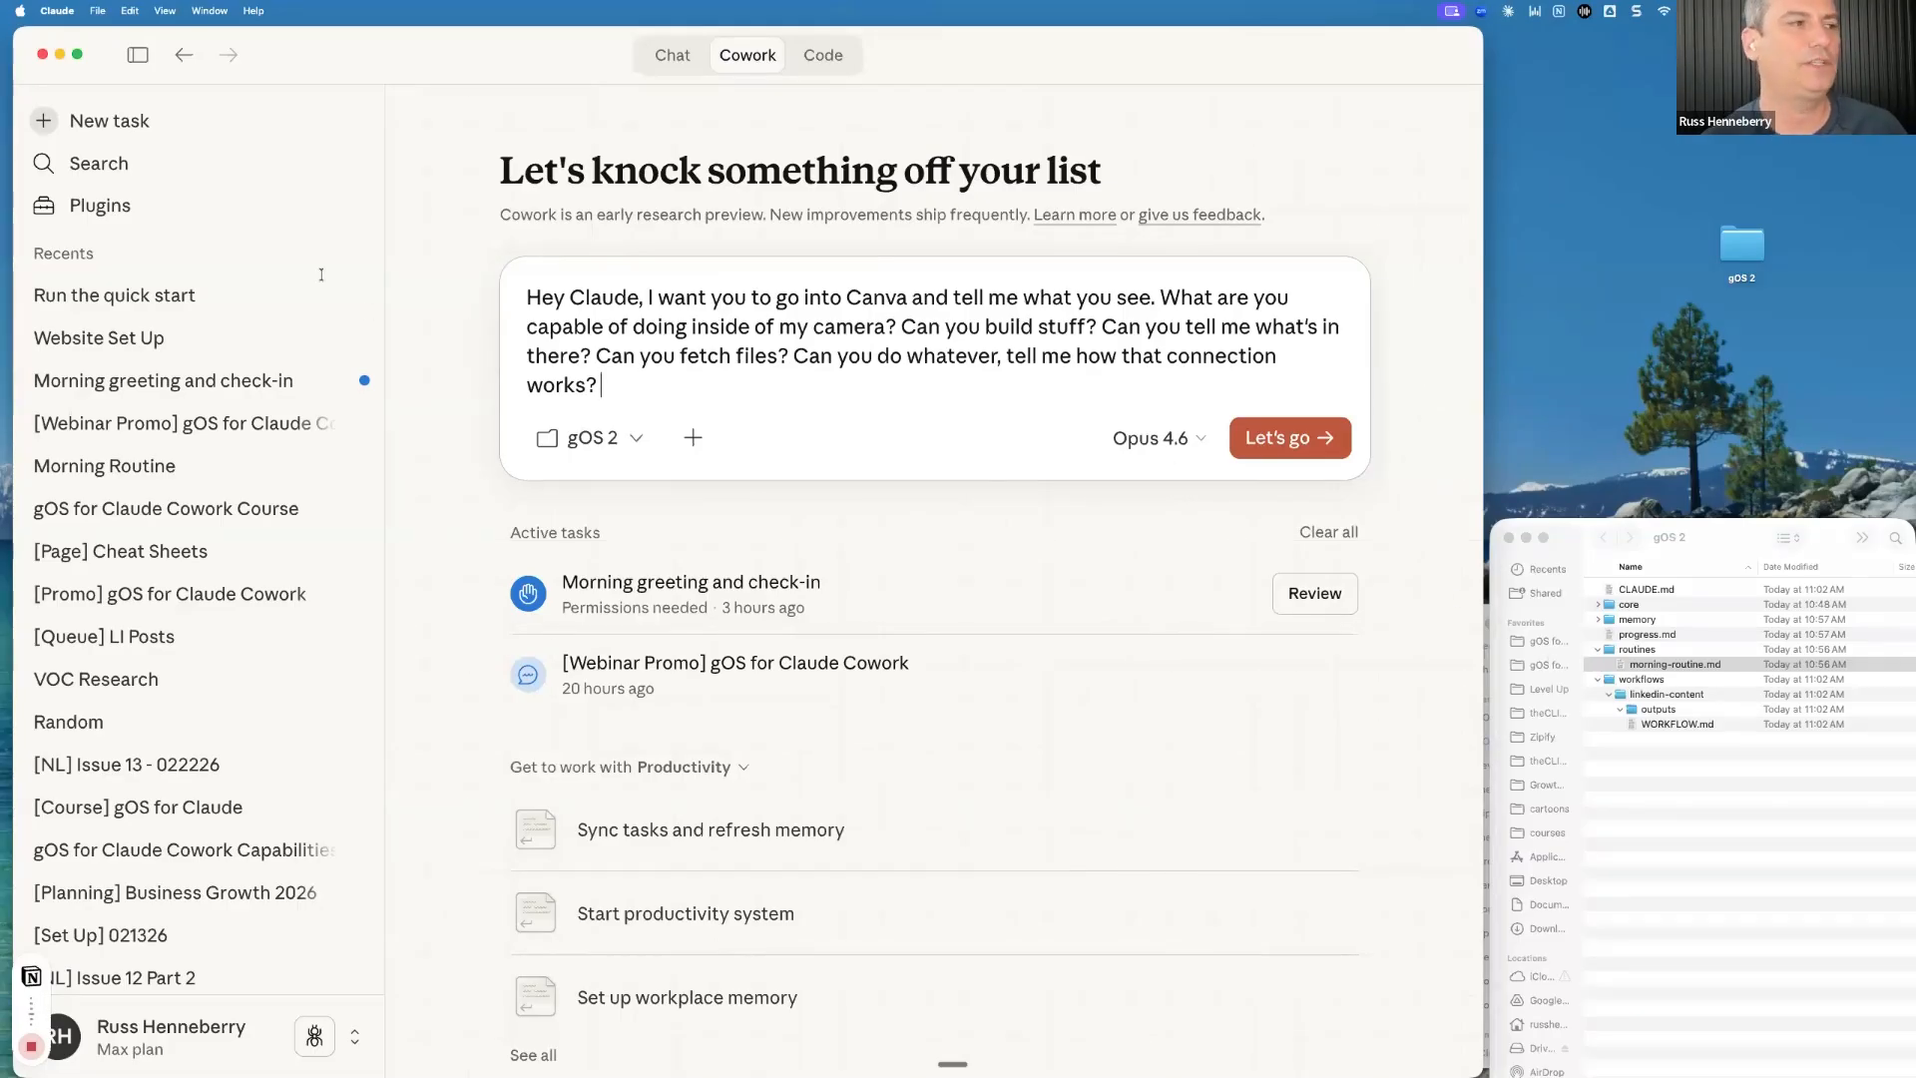
pyautogui.press('super+a')
pyautogui.press('fn')
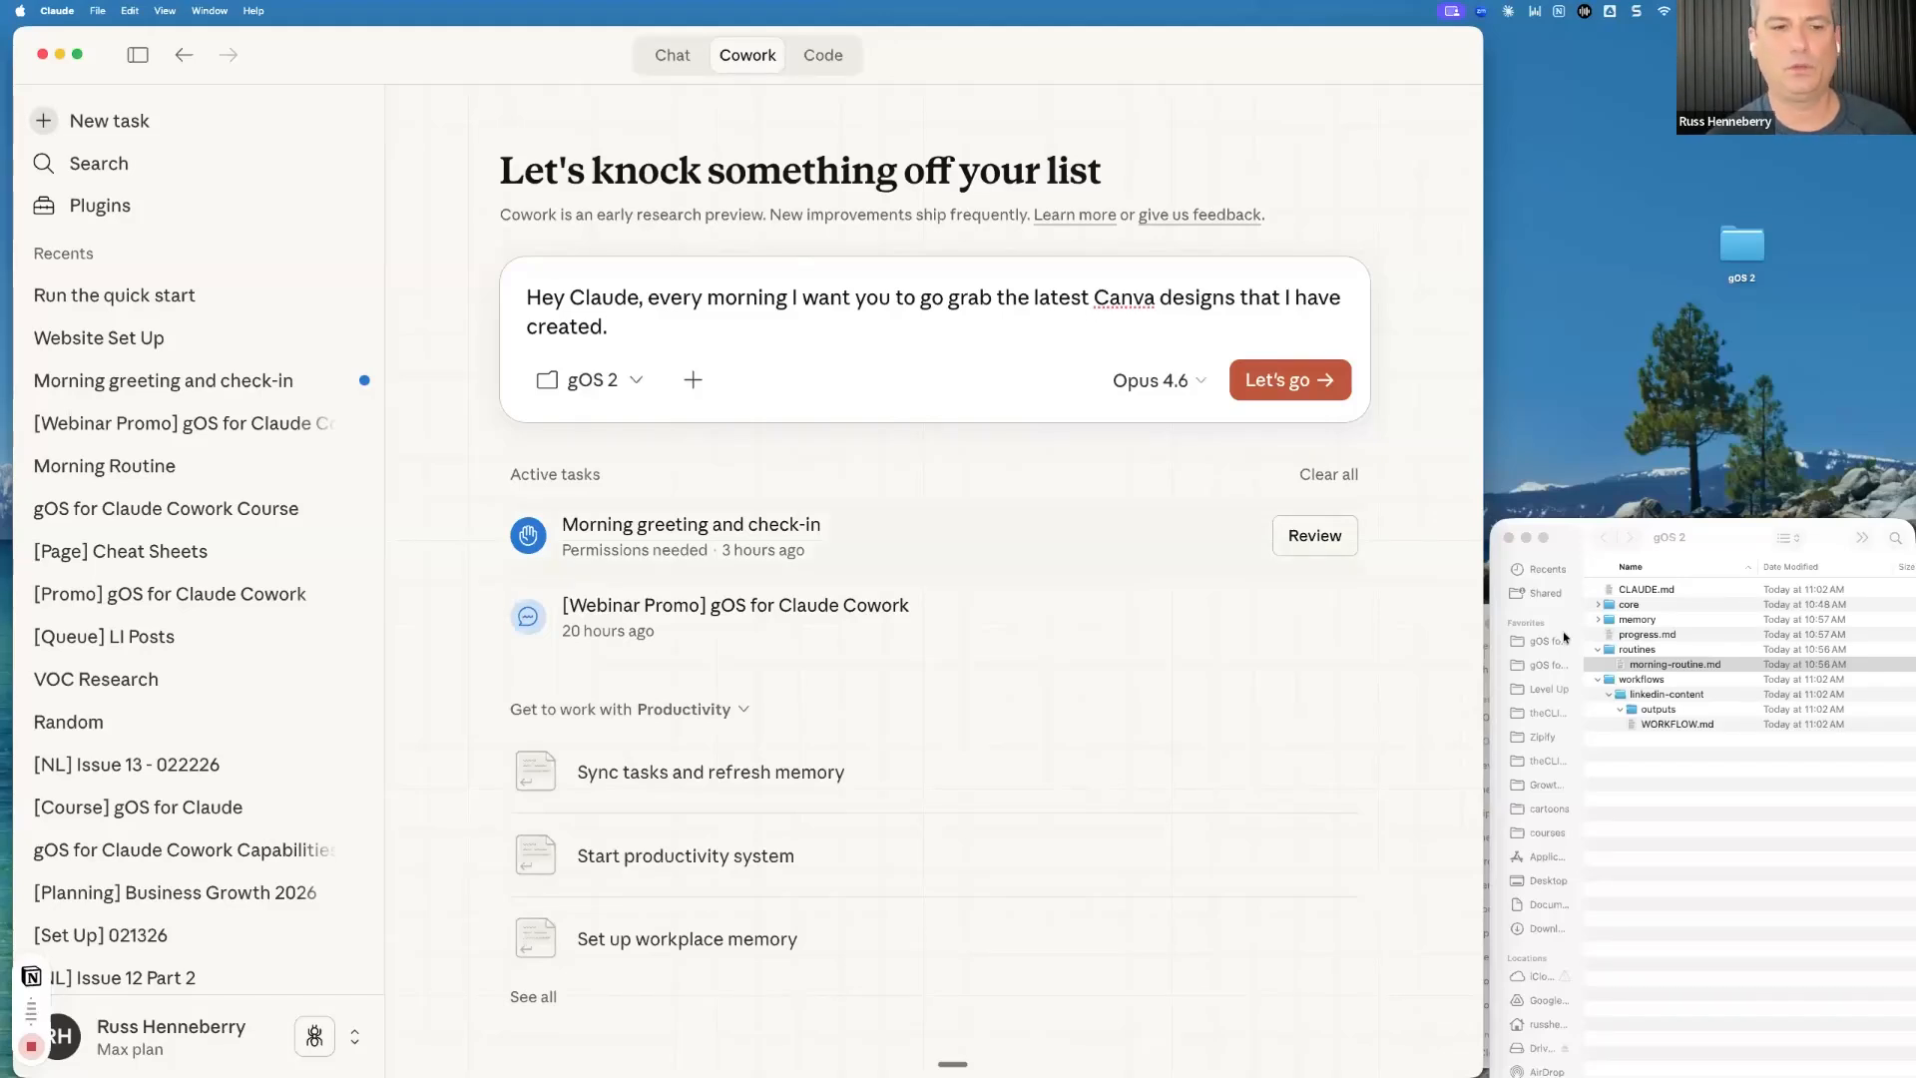
# Select morning-routine.md in the gOS 2 folder, and clear the drafted Canva prompt from the new task
pyautogui.click(1671, 664)
pyautogui.click(1671, 664)
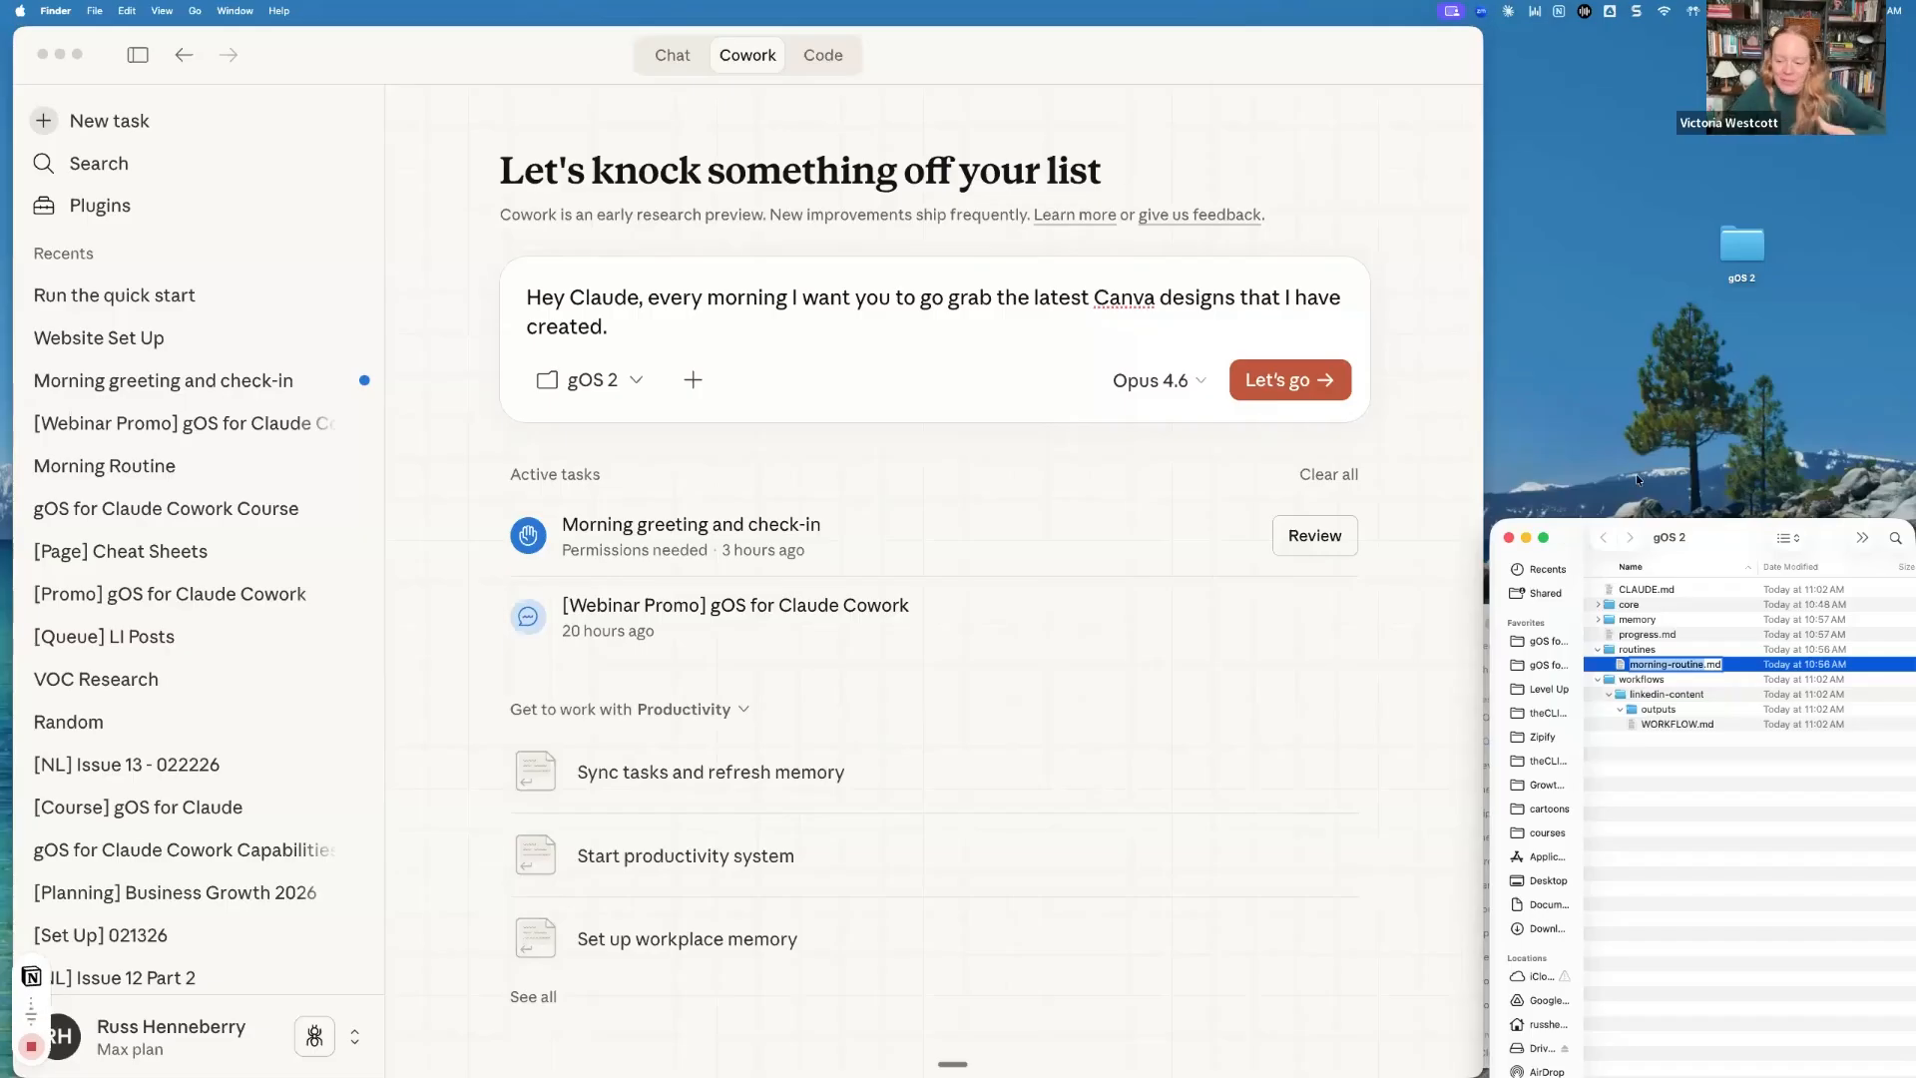
pyautogui.click(86, 119)
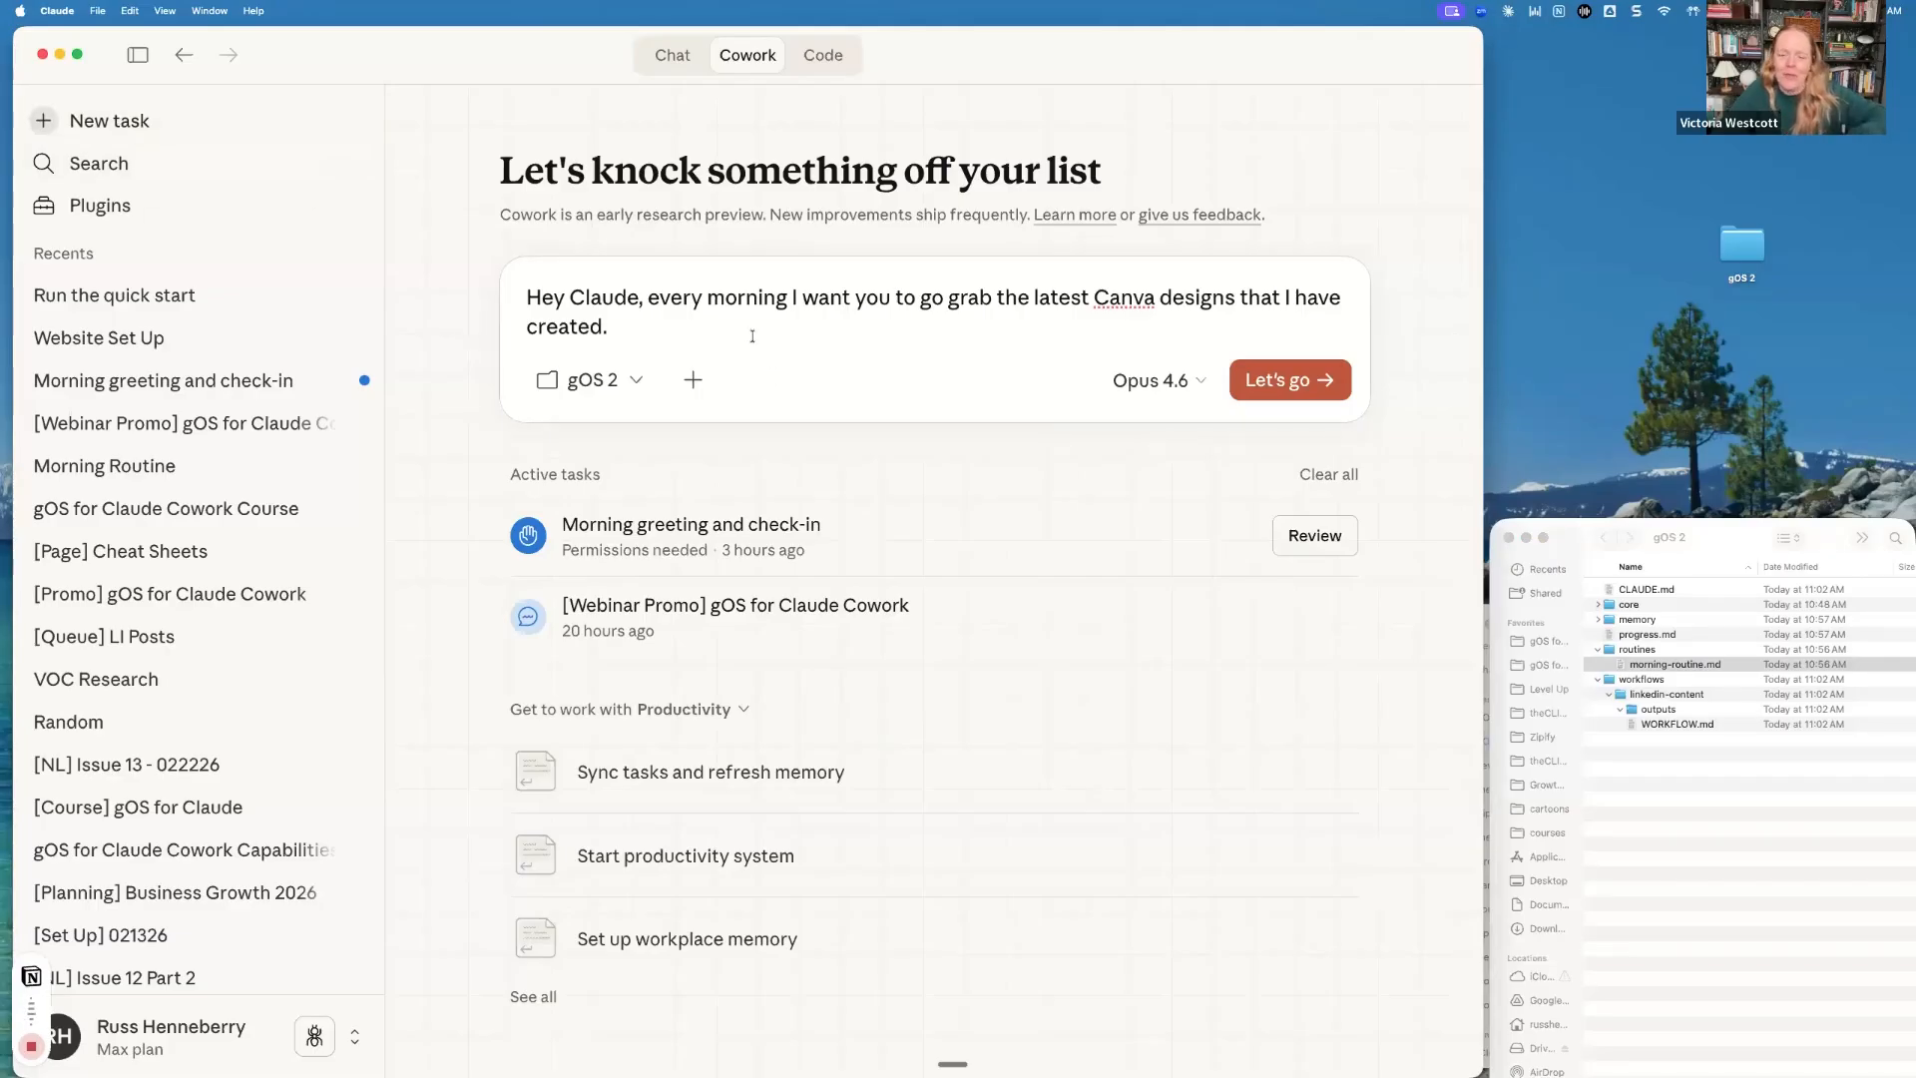
pyautogui.press('super+a')
pyautogui.press('BackSpace')
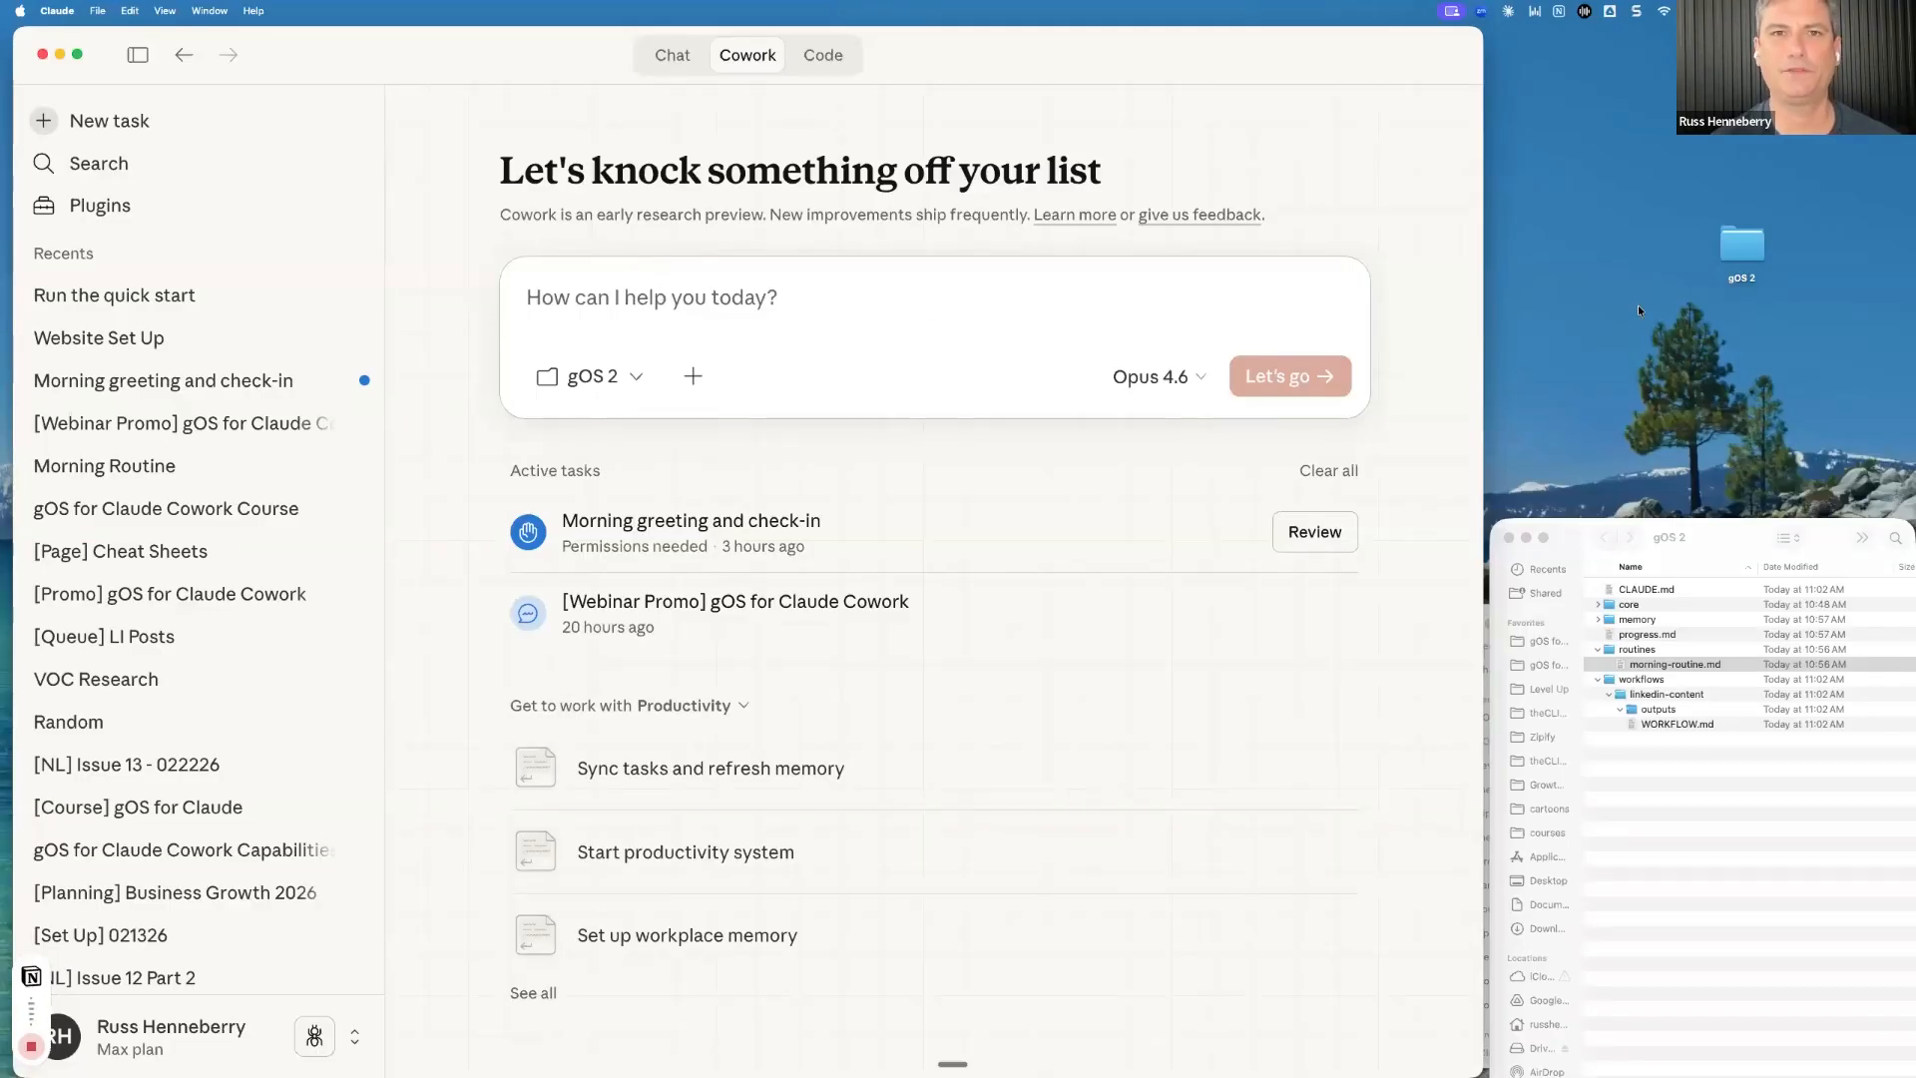
# Create a new folder named On Point Results on the desktop
pyautogui.click(1613, 230)
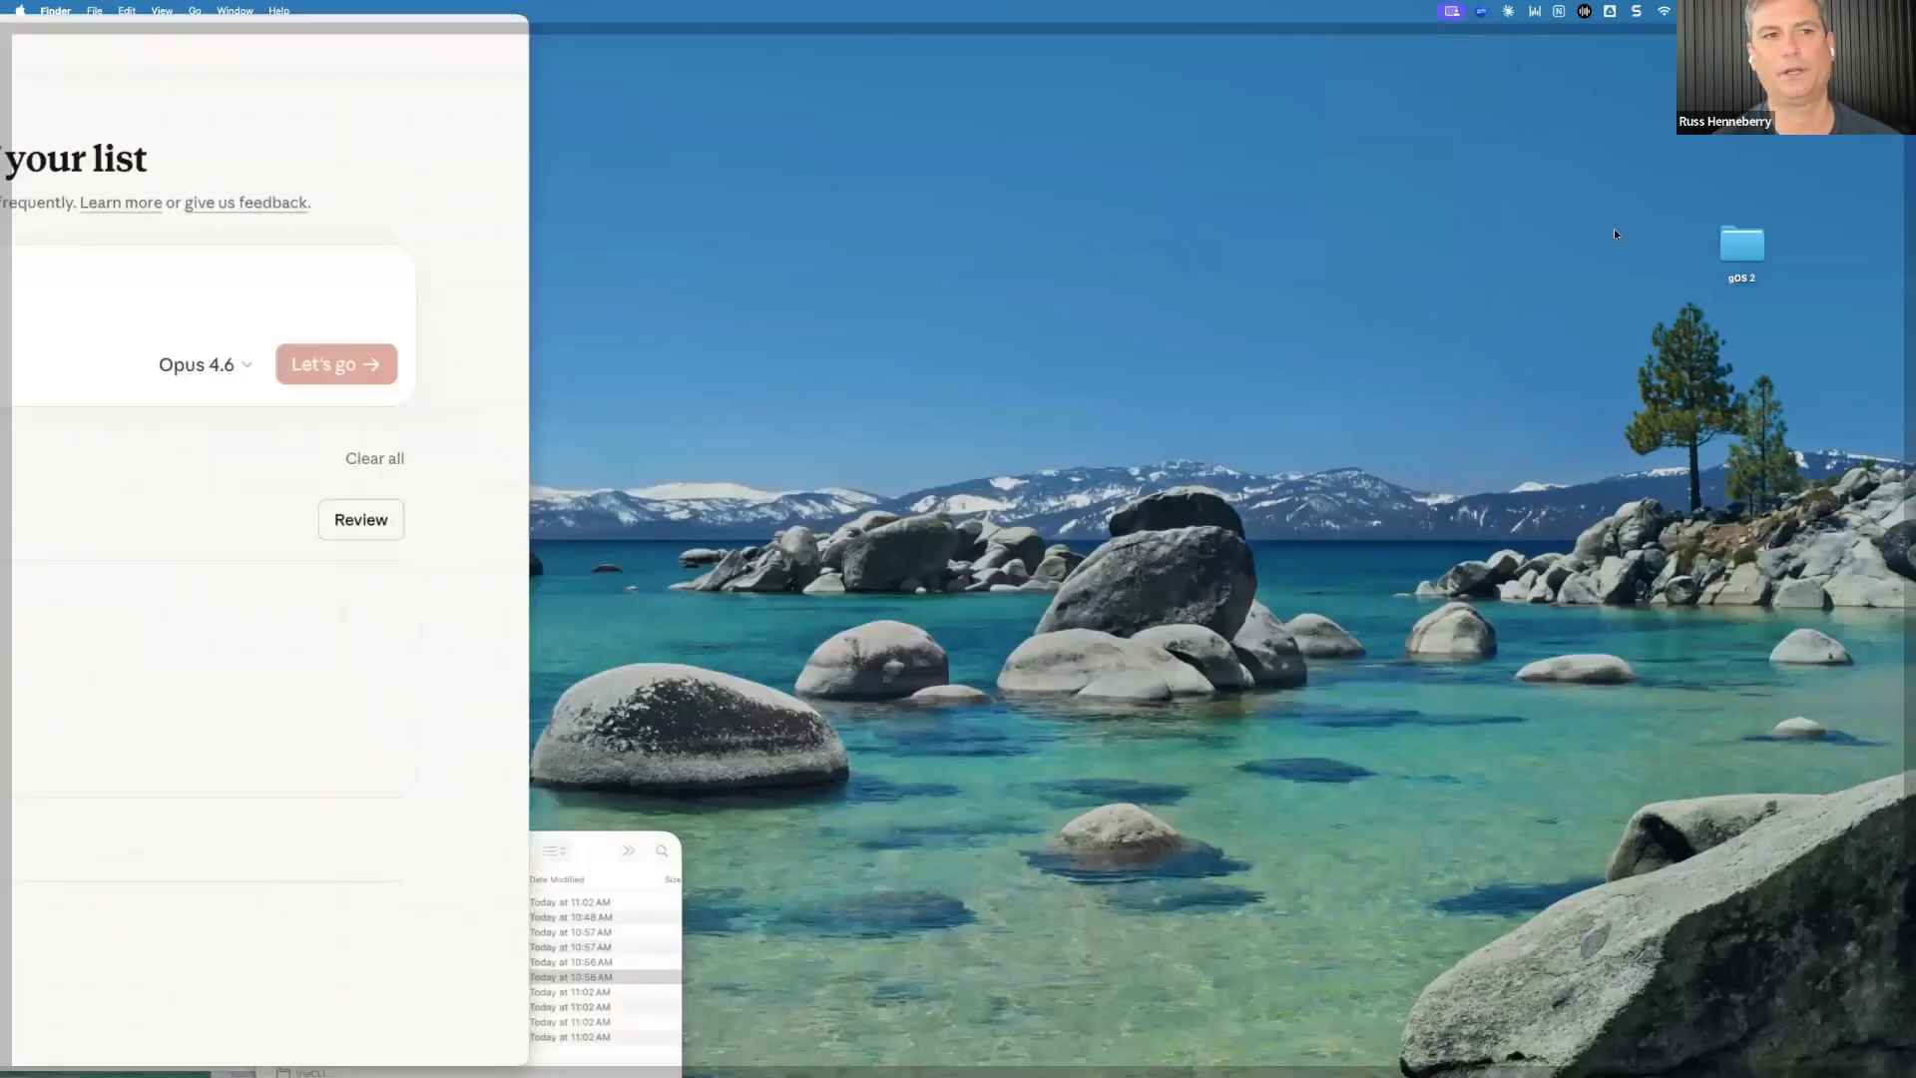
pyautogui.rightClick(1613, 230)
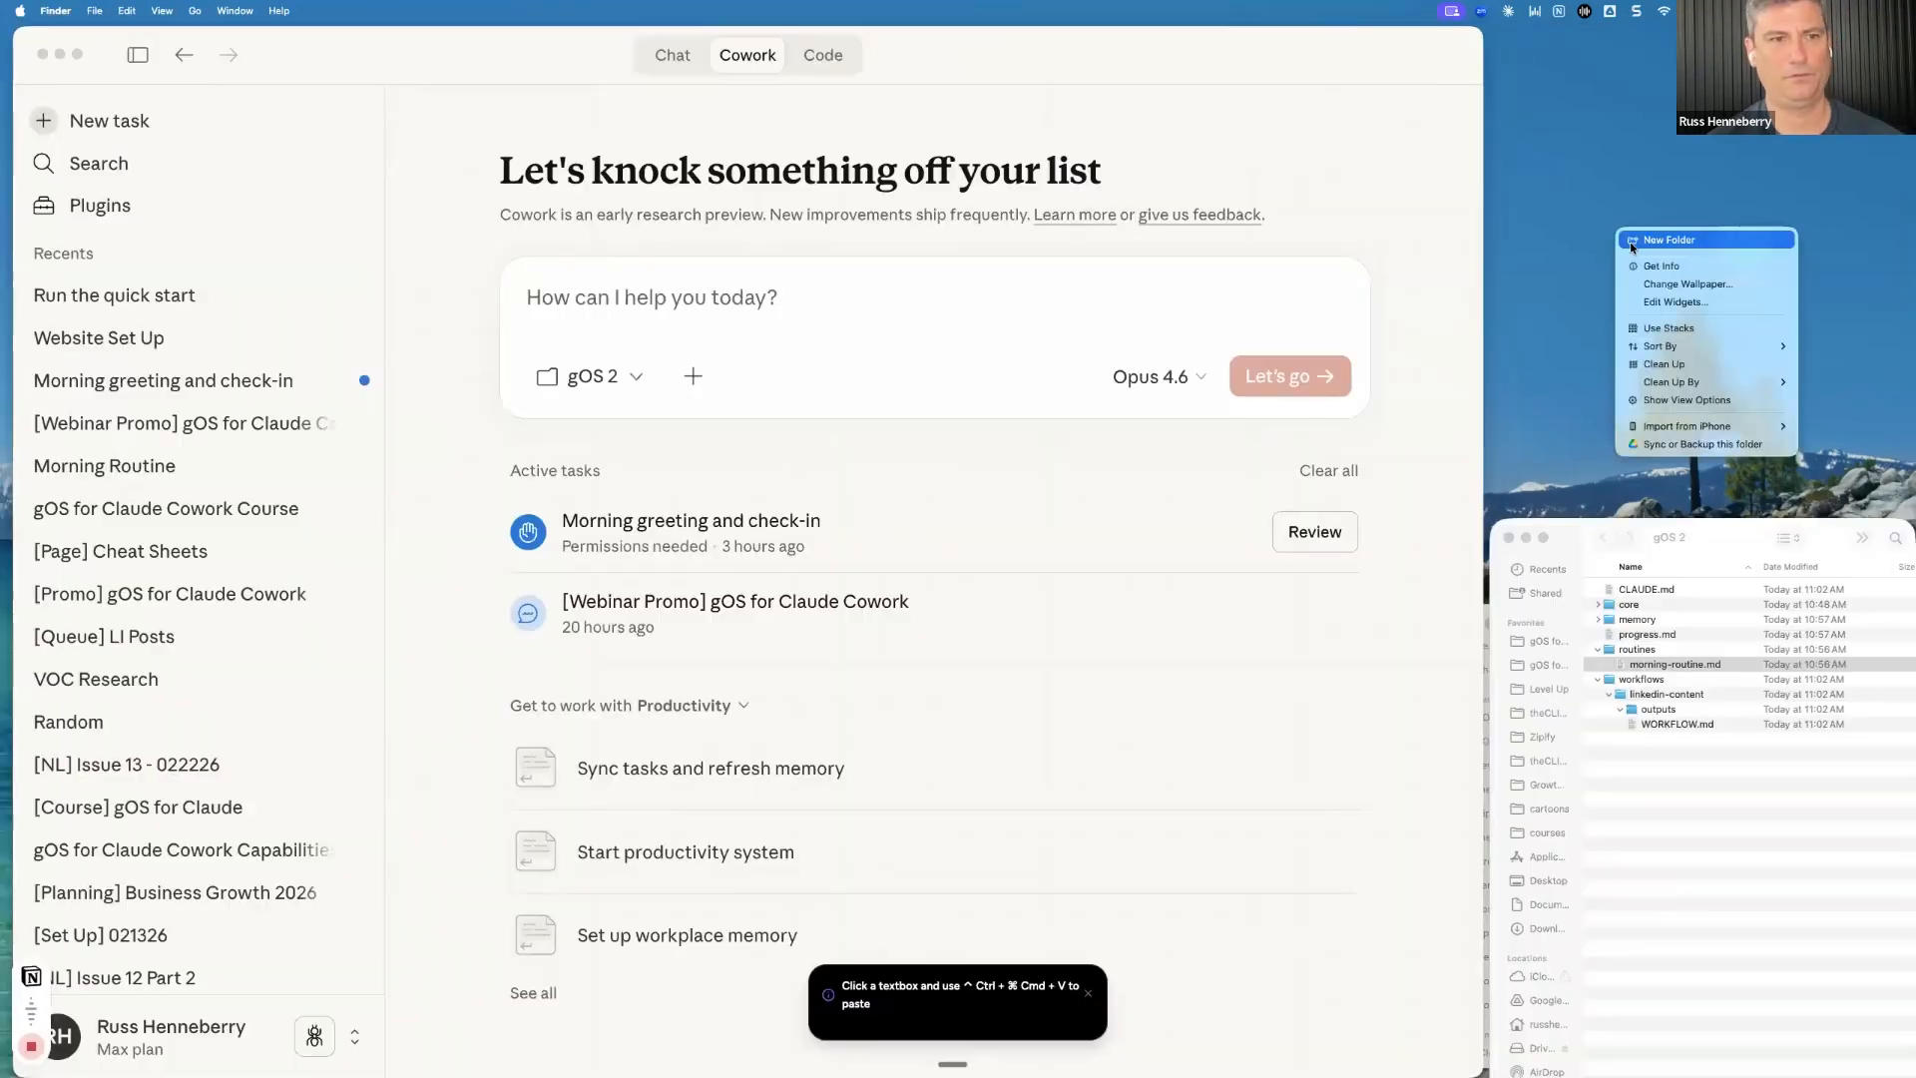
pyautogui.click(1630, 242)
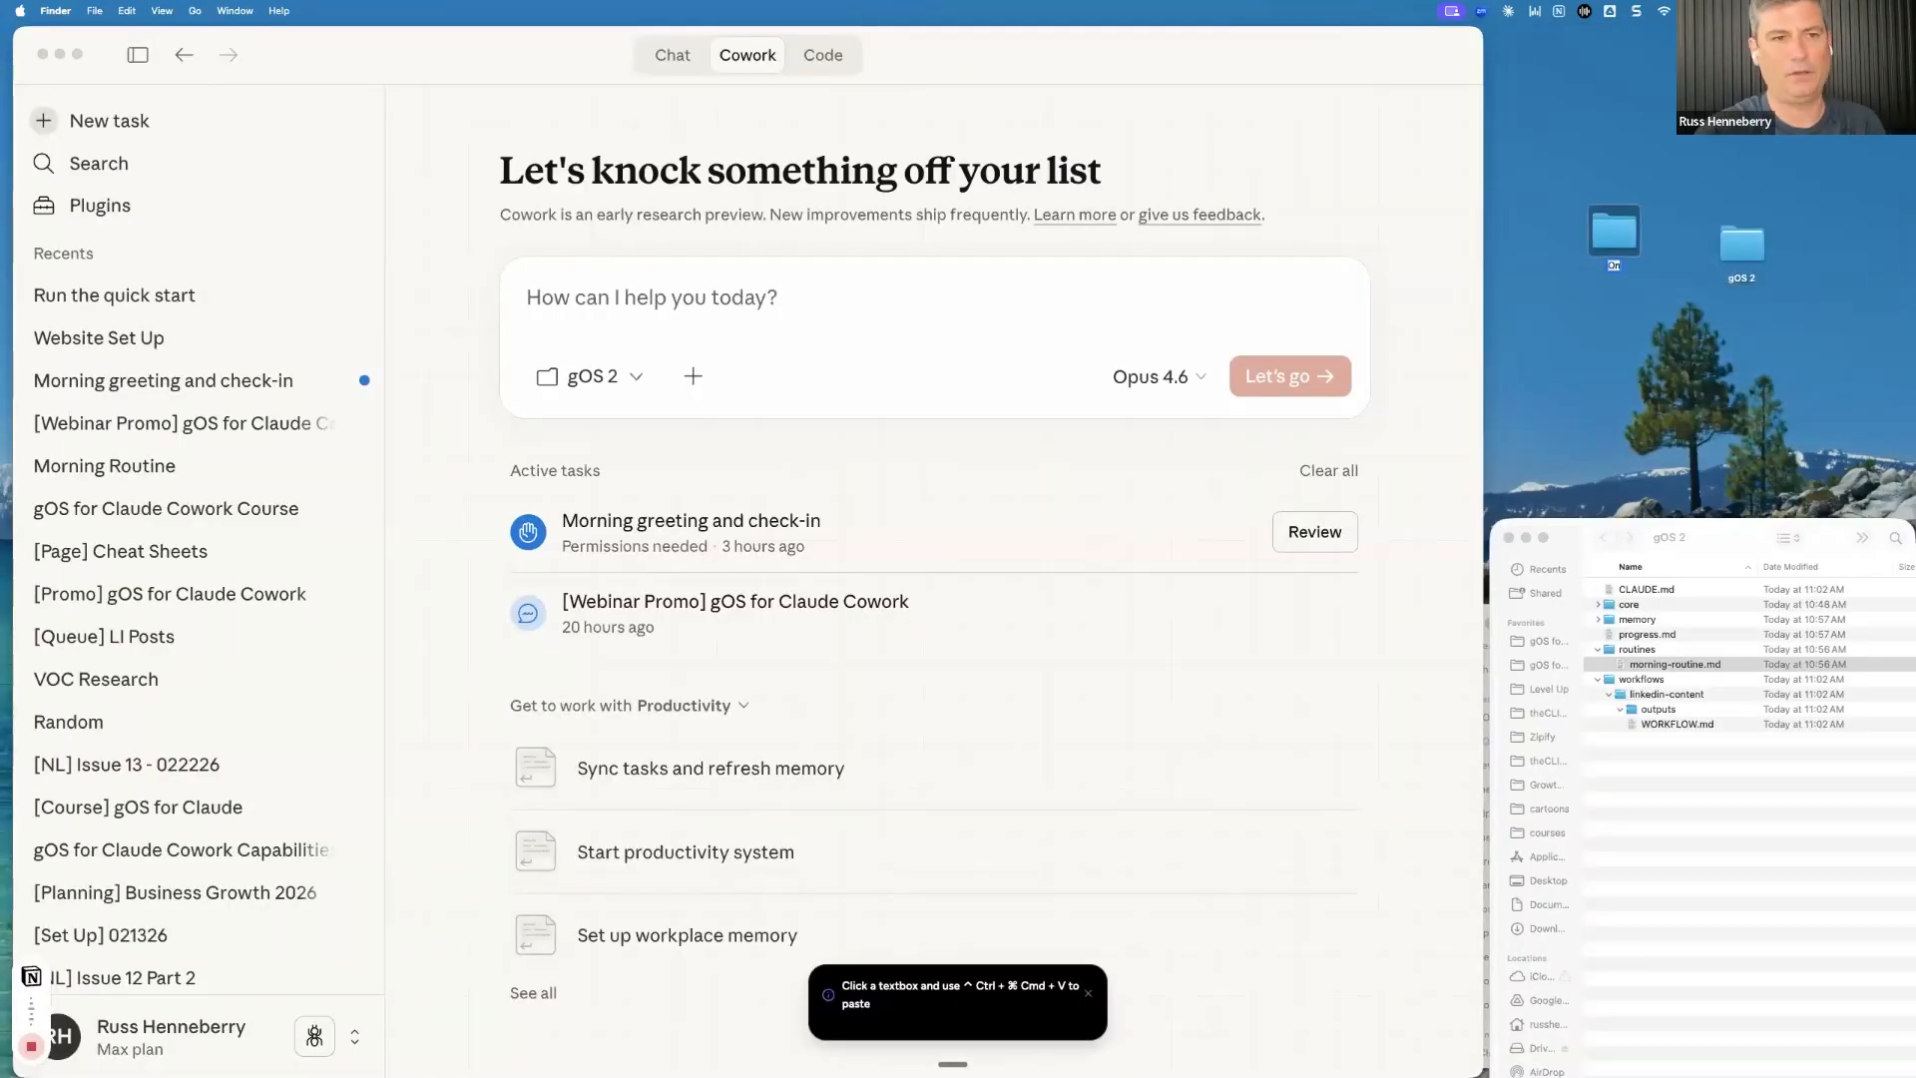
pyautogui.write('On Point Results')
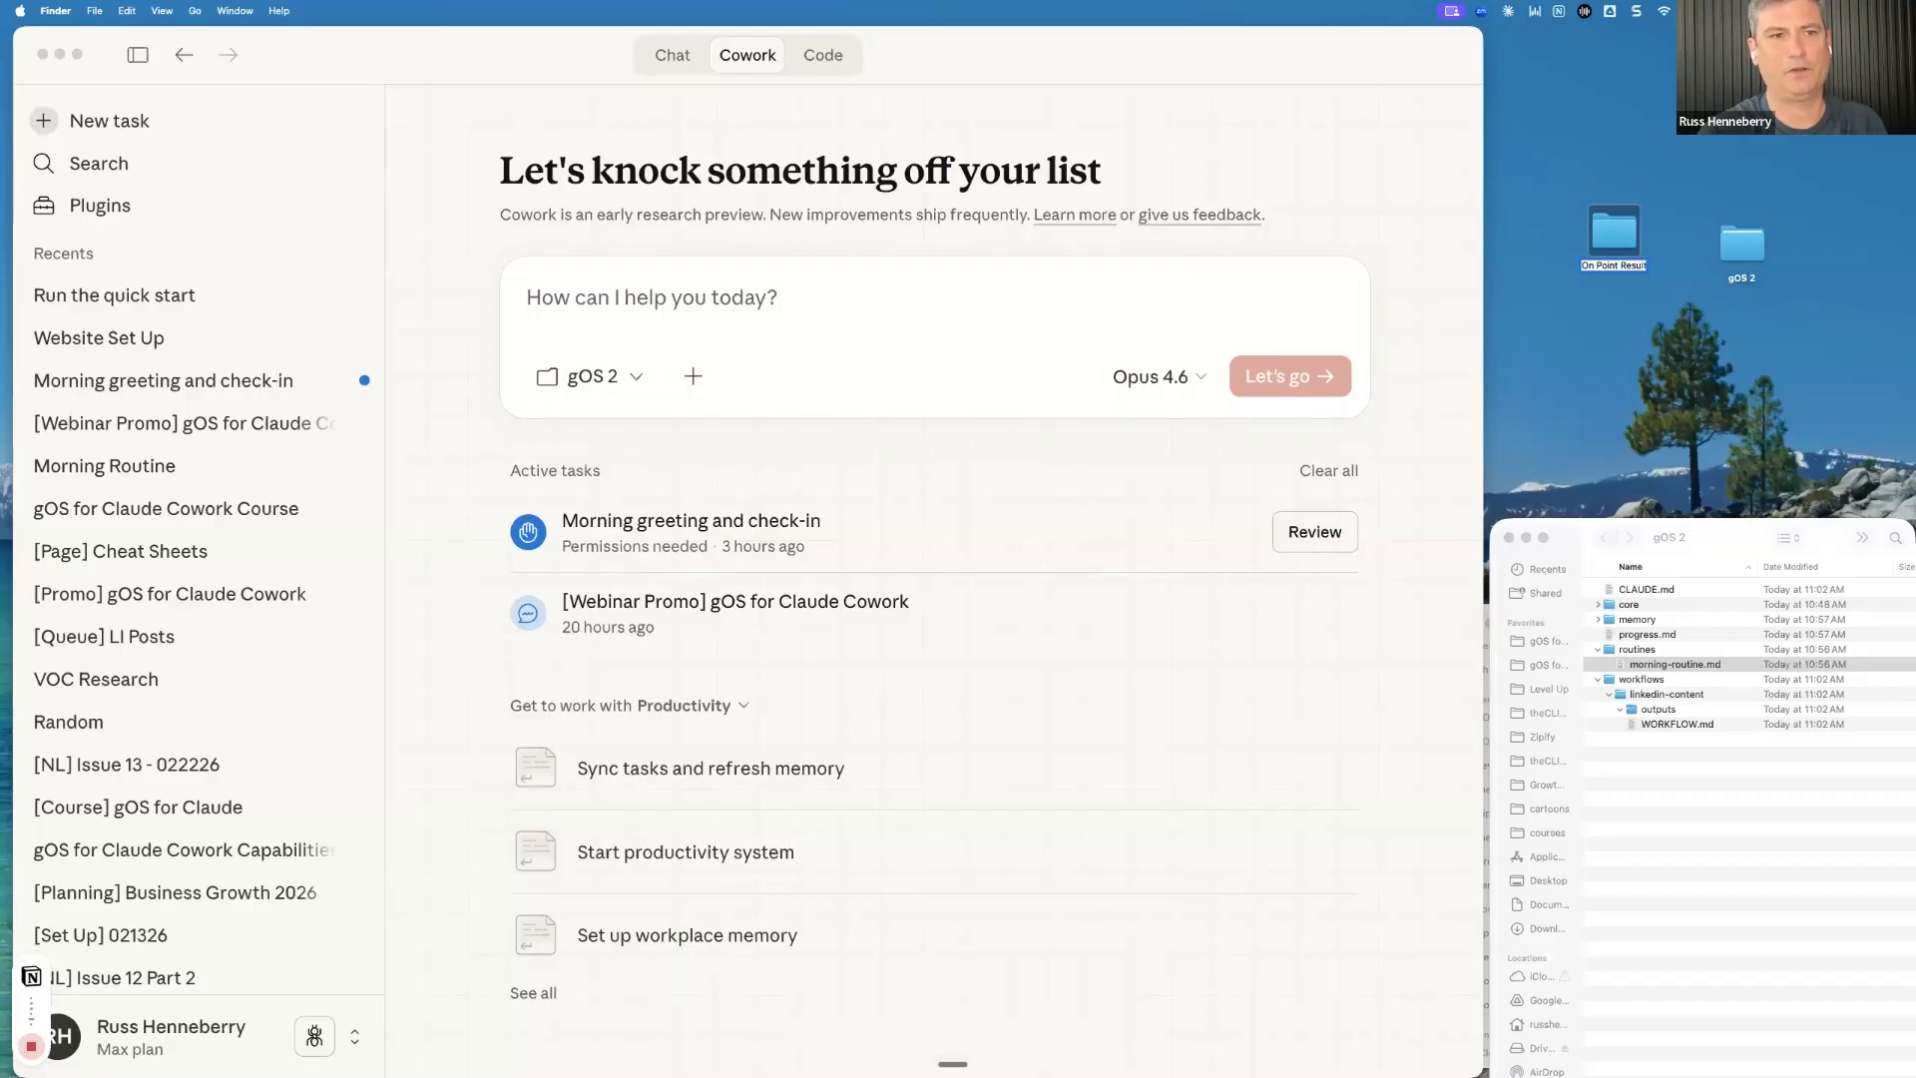
pyautogui.click(1687, 148)
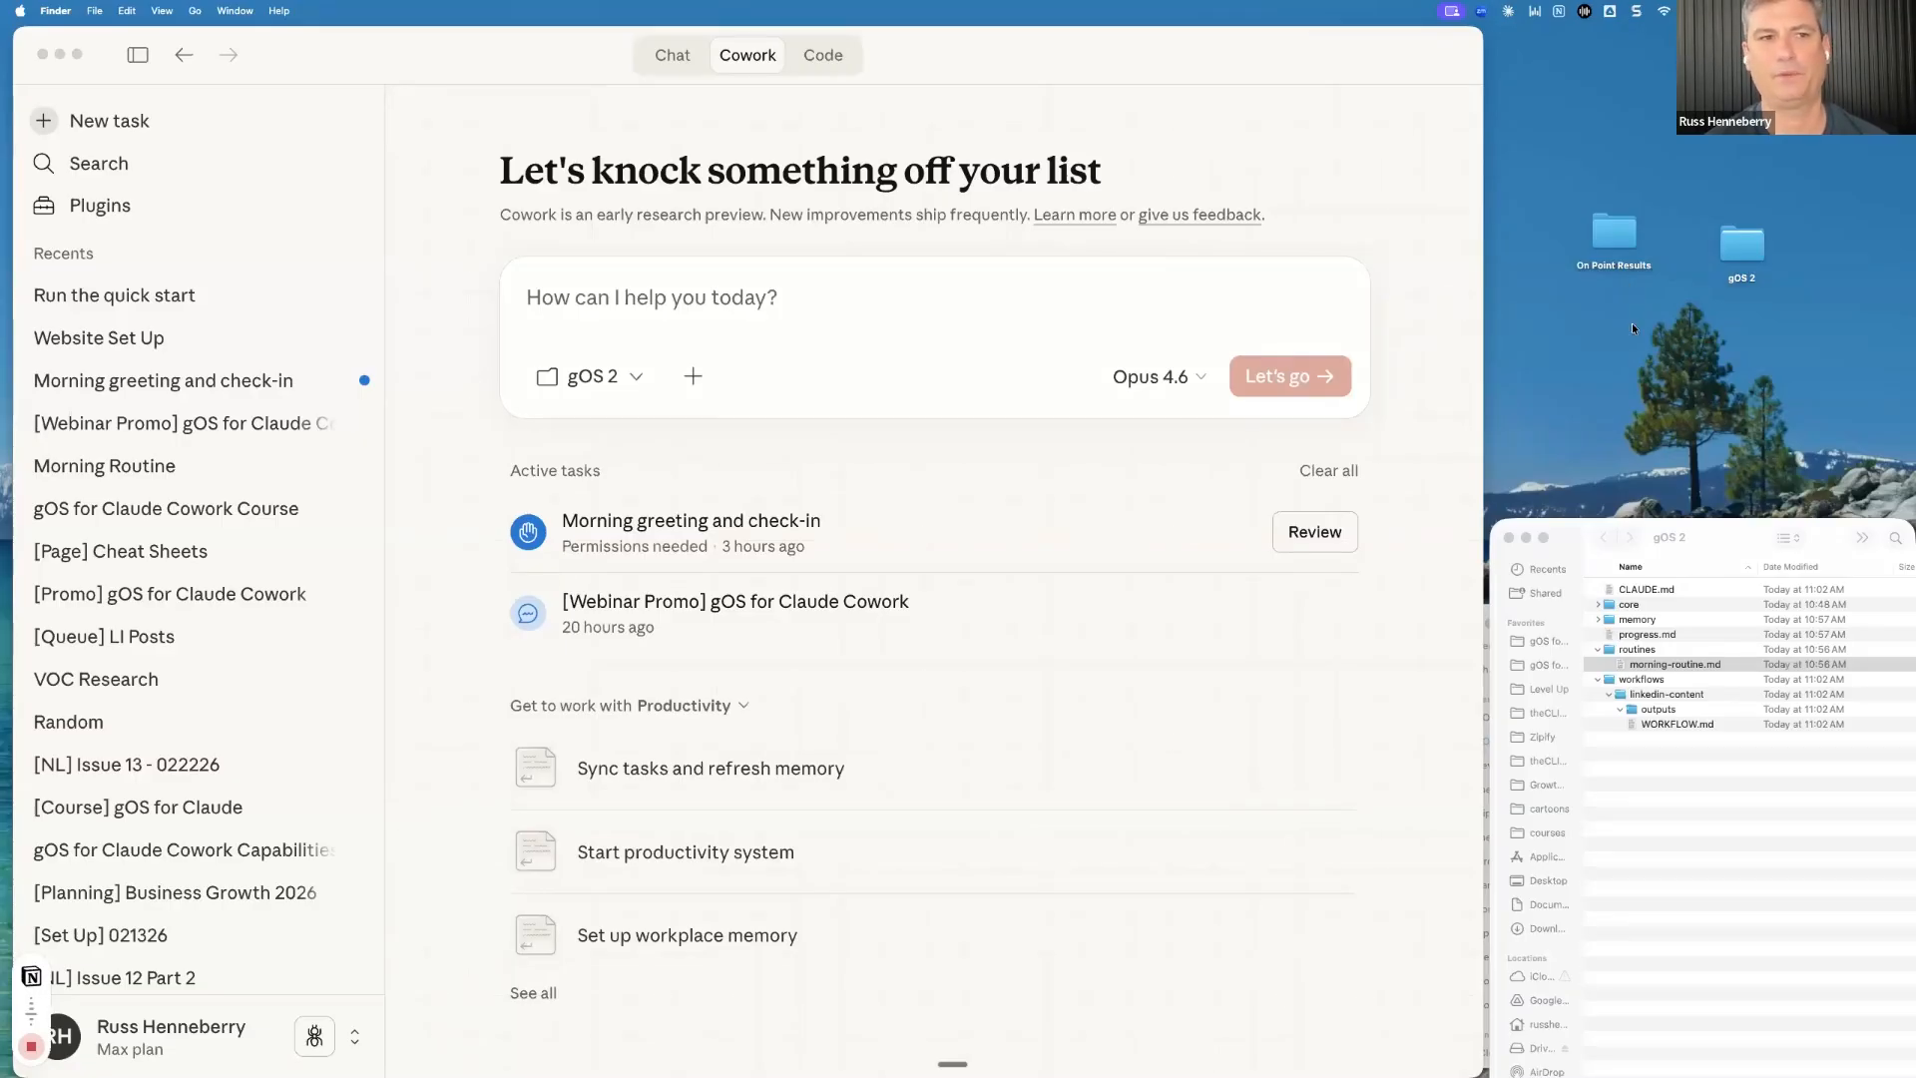
pyautogui.moveTo(1530, 173); pyautogui.dragTo(1640, 313)
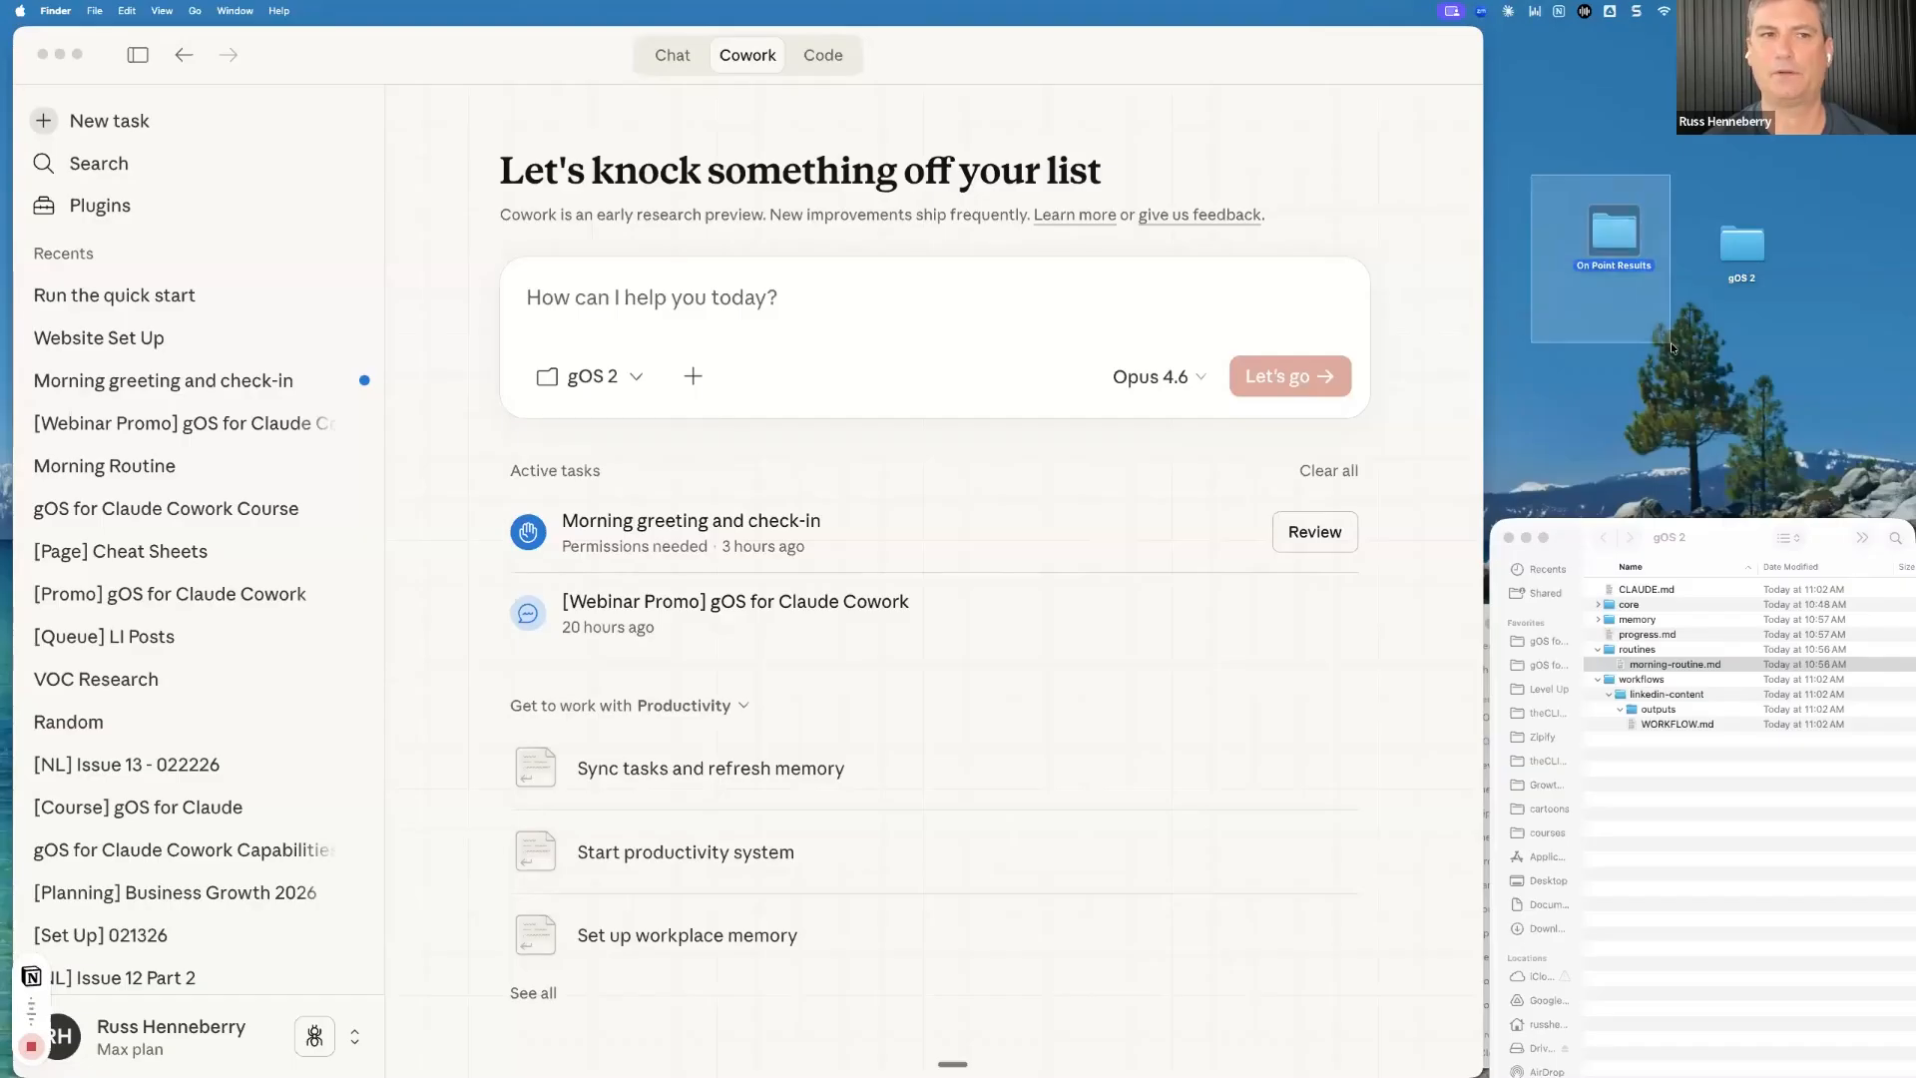
pyautogui.click(1647, 287)
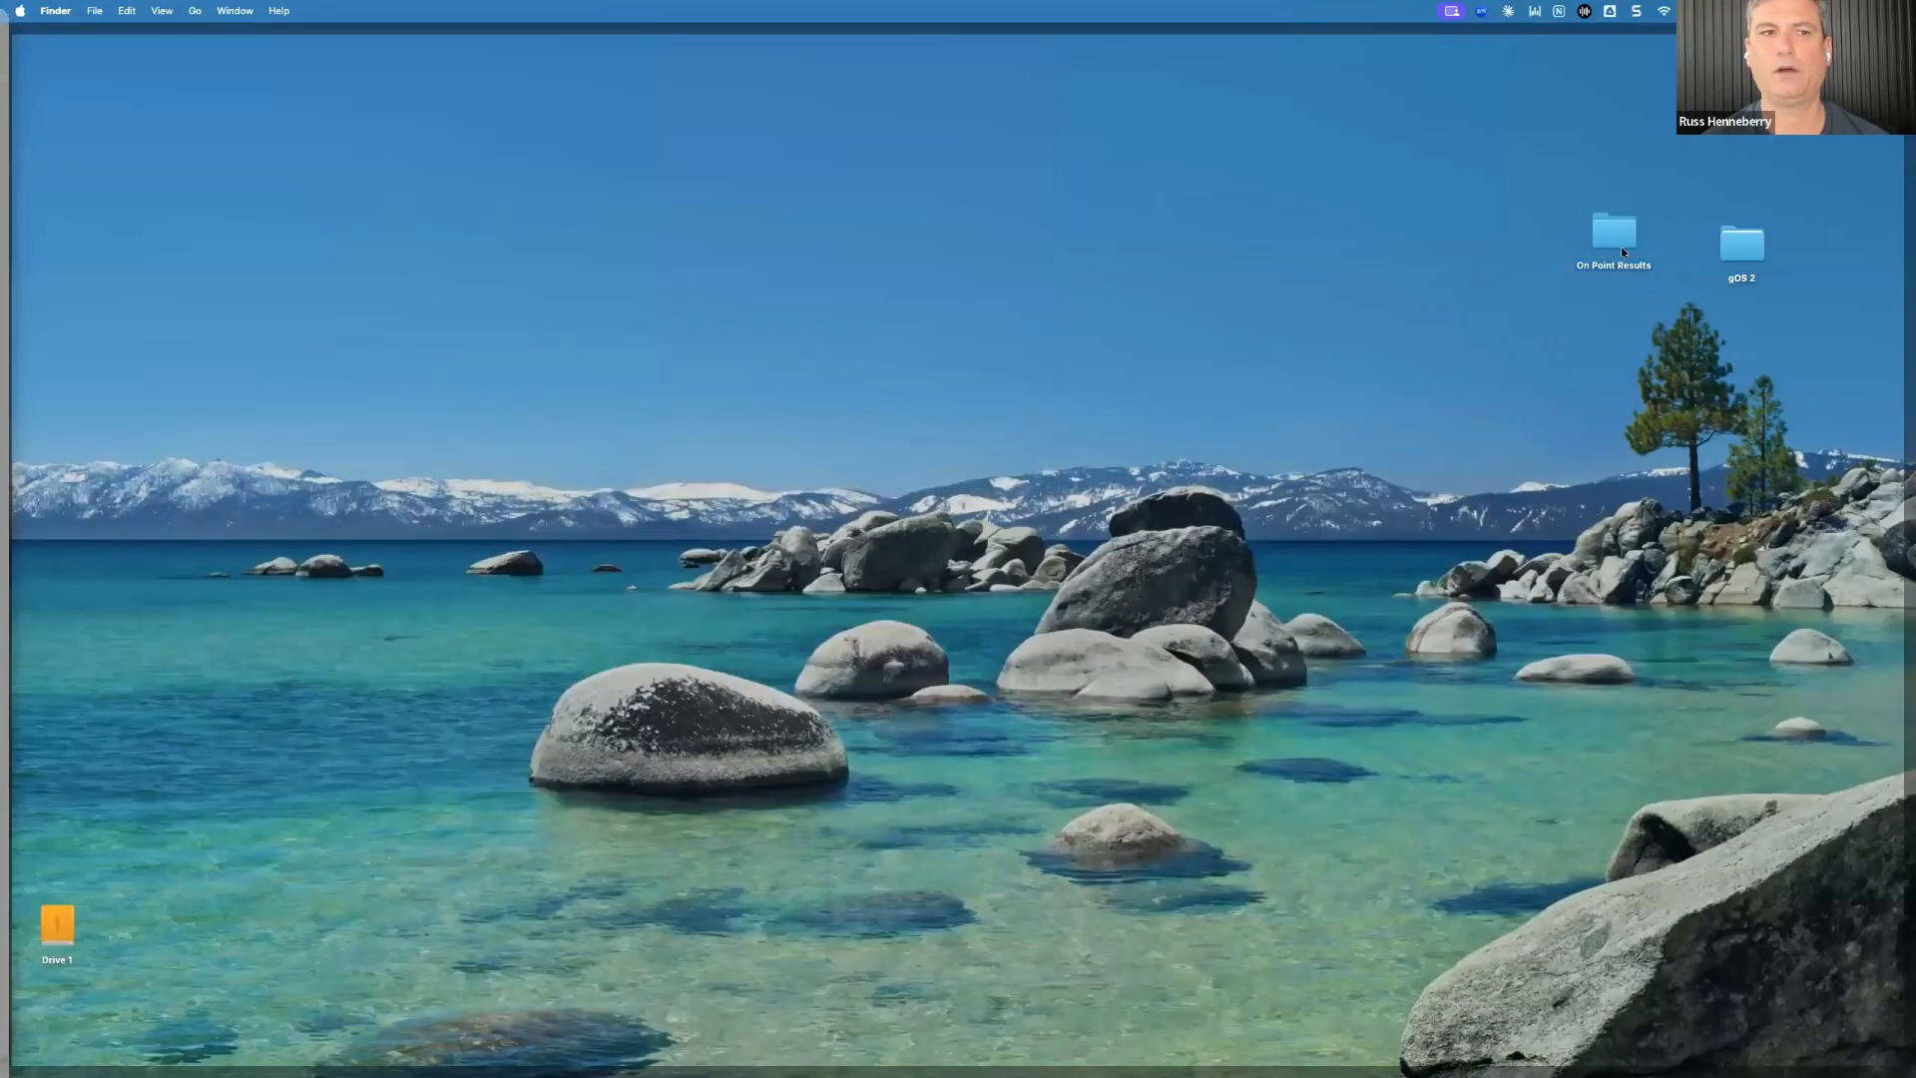
pyautogui.click(1647, 291)
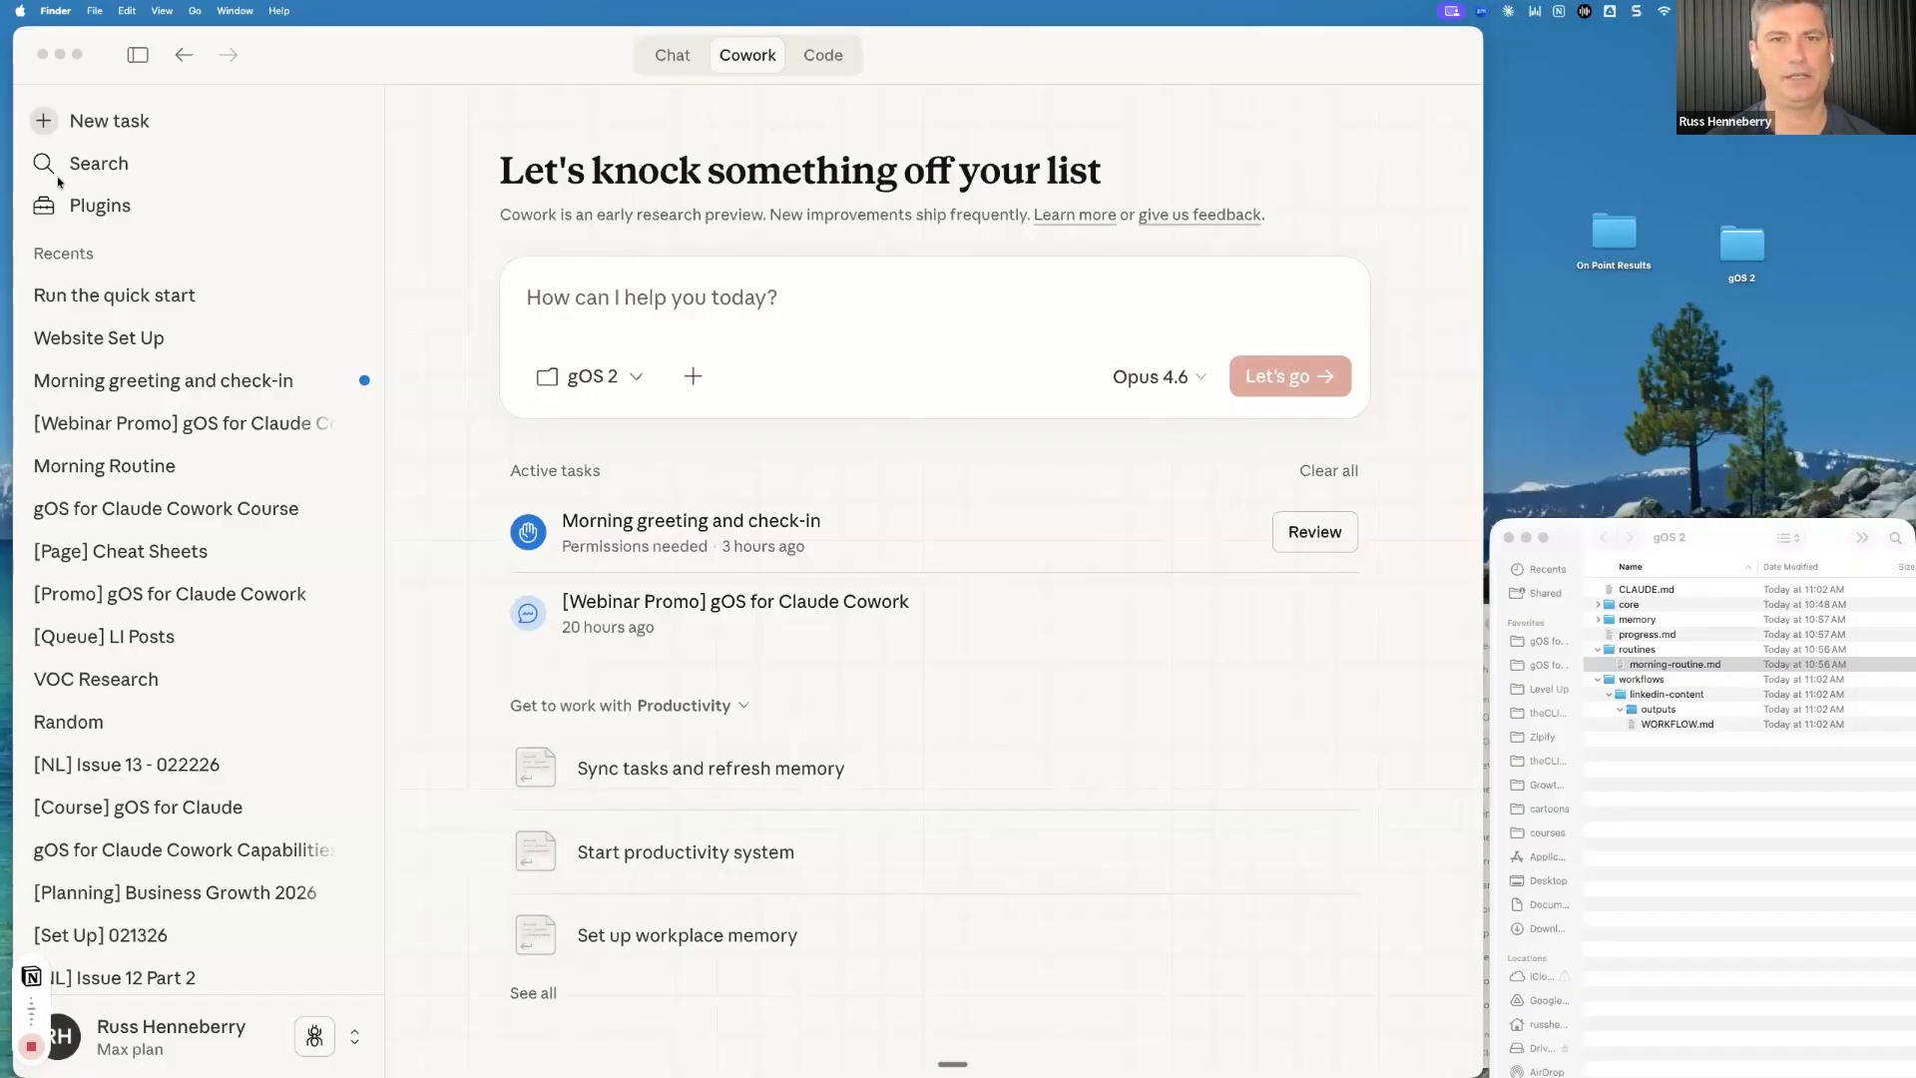
# Start a new Cowork task with the desktop folder On Point Results as its workspace, and allow Claude to change files in it
pyautogui.click(107, 120)
pyautogui.click(606, 379)
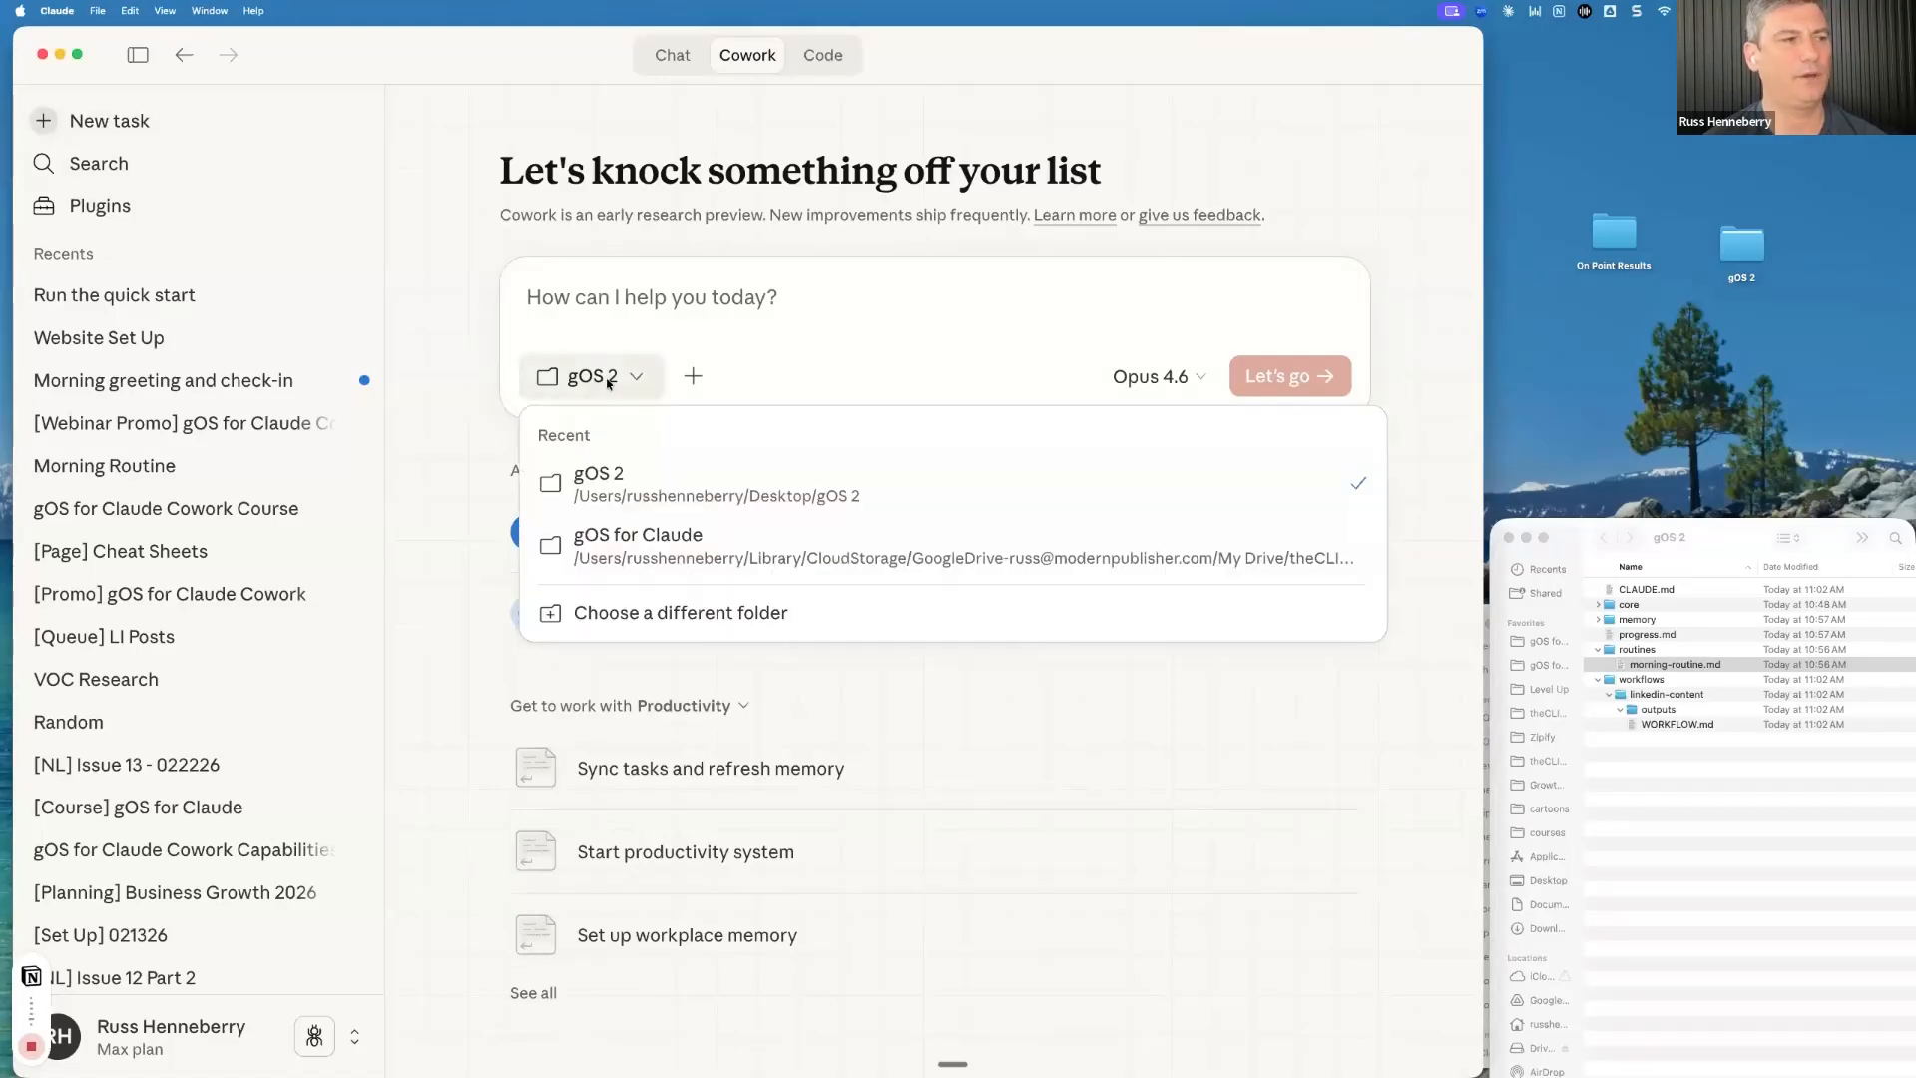
pyautogui.click(662, 614)
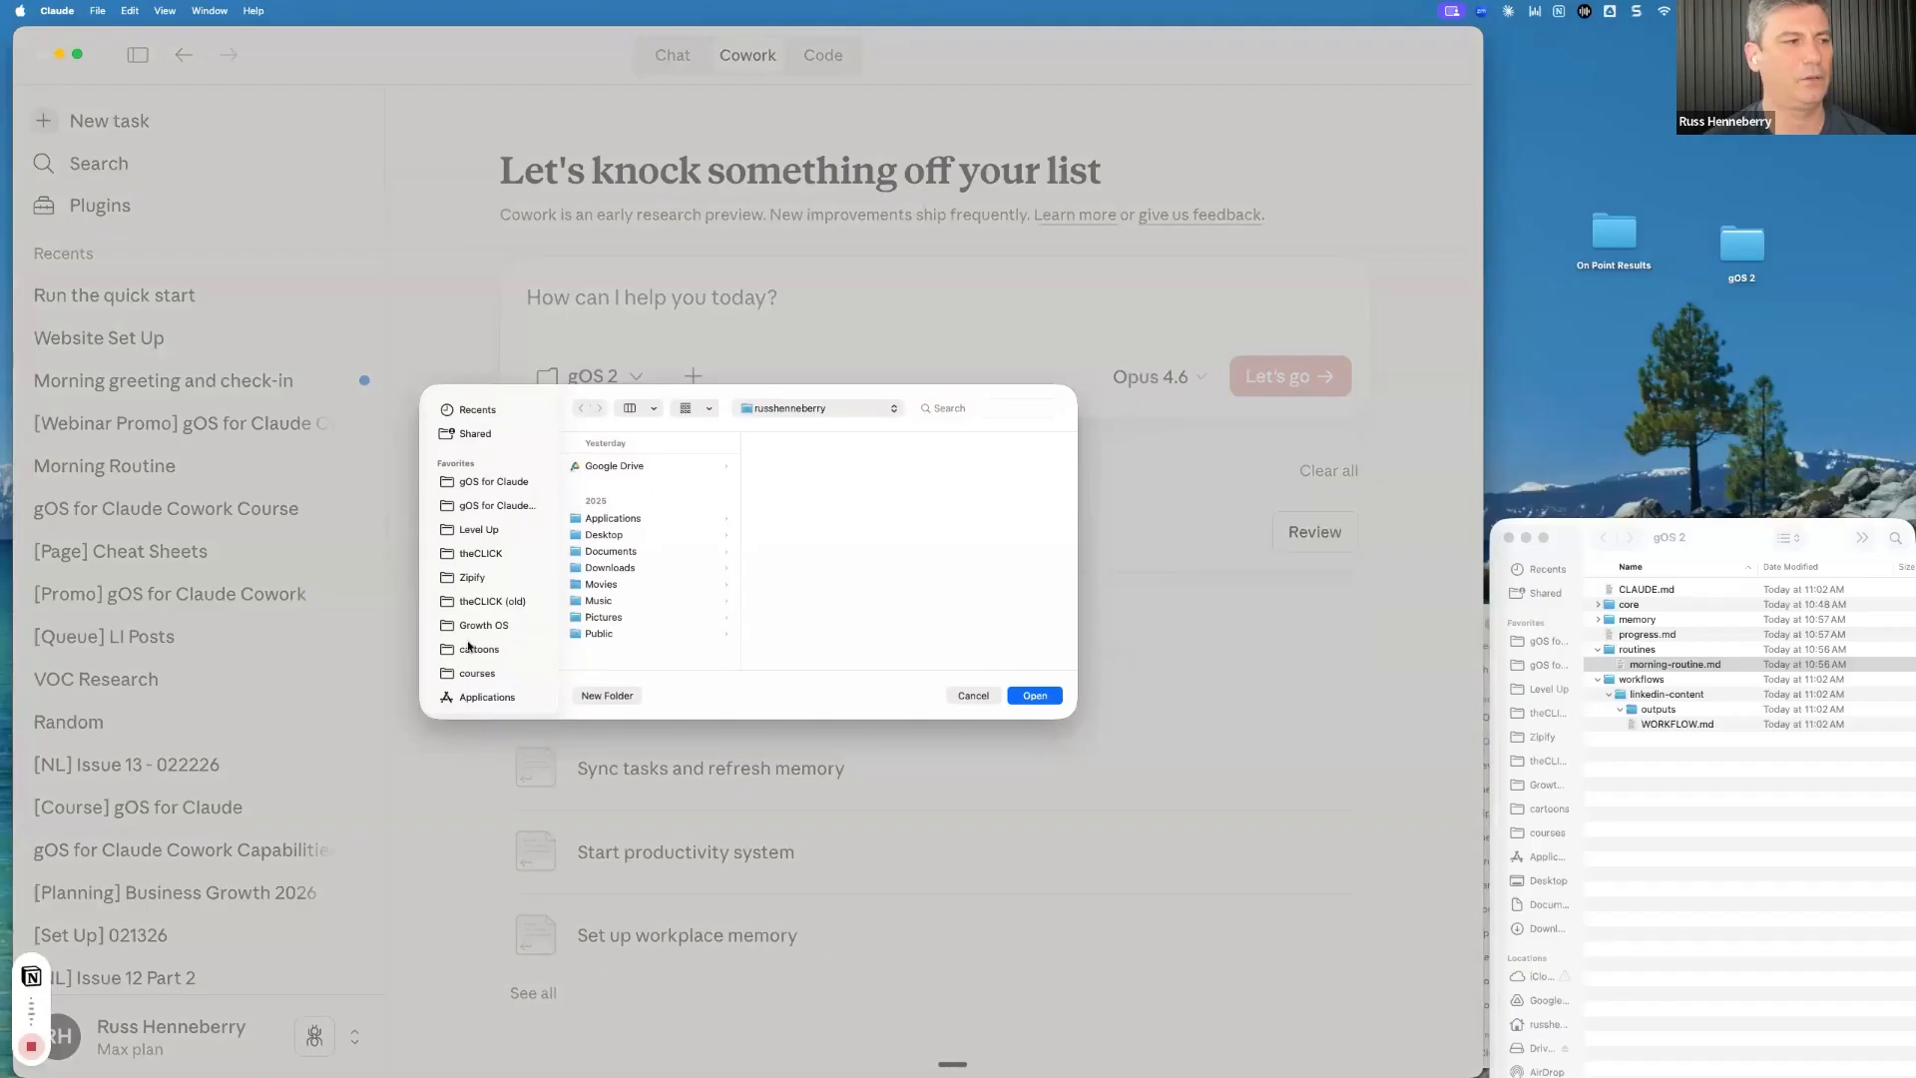
pyautogui.scroll(-3, 471, 653)
pyautogui.click(478, 621)
pyautogui.click(624, 482)
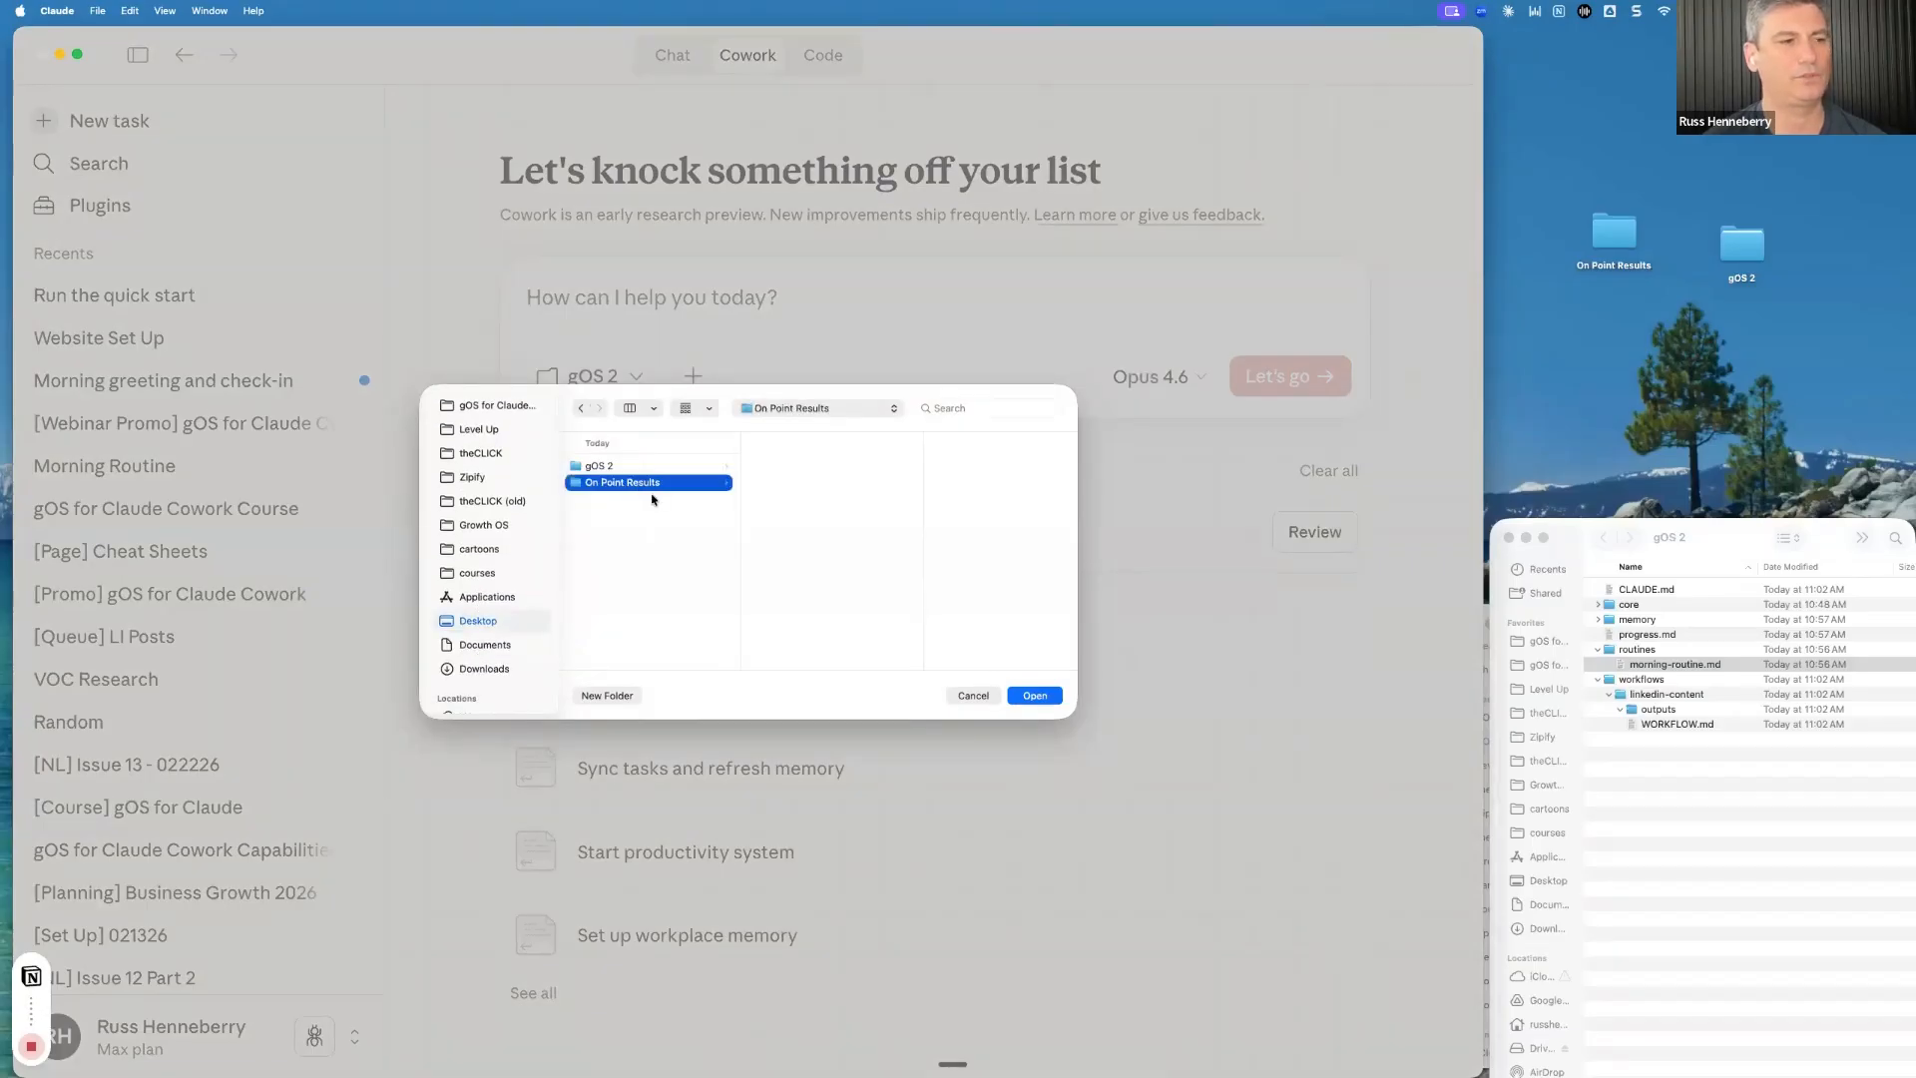
pyautogui.click(1036, 696)
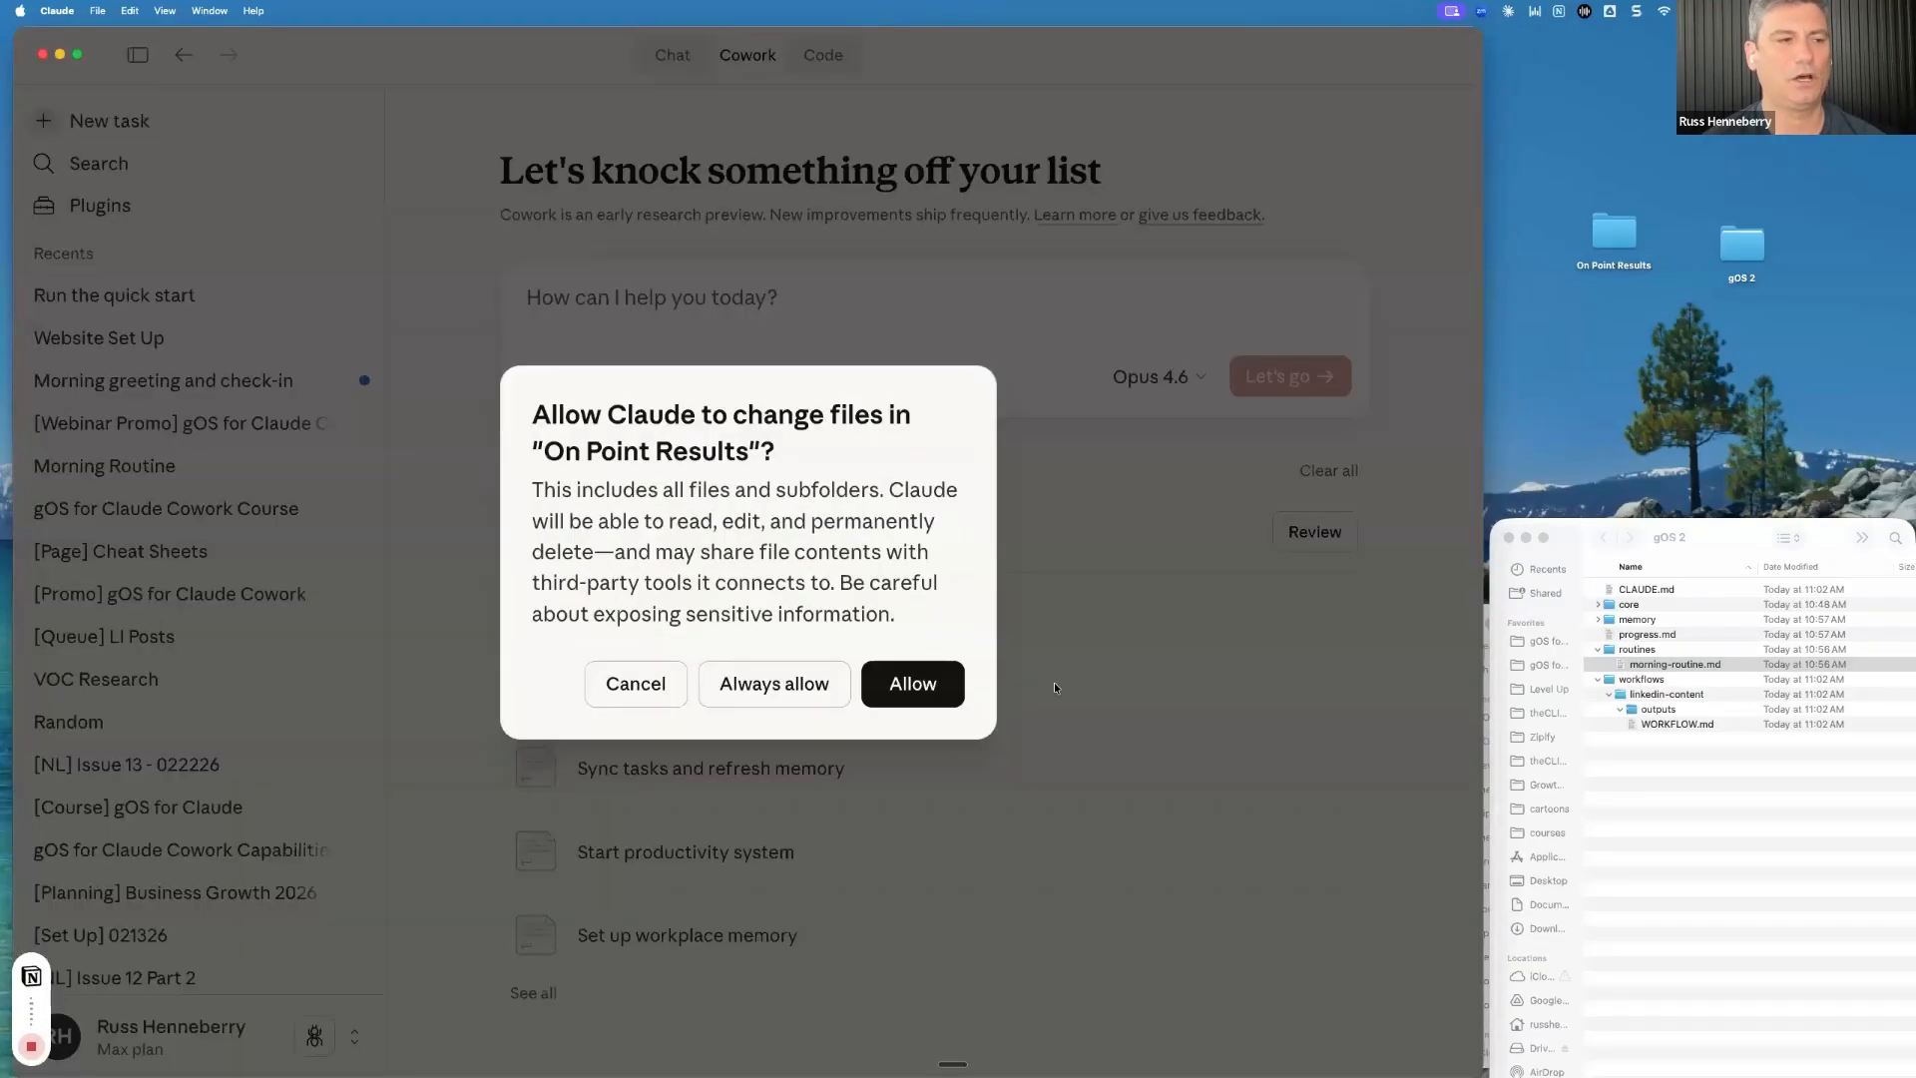
pyautogui.click(919, 685)
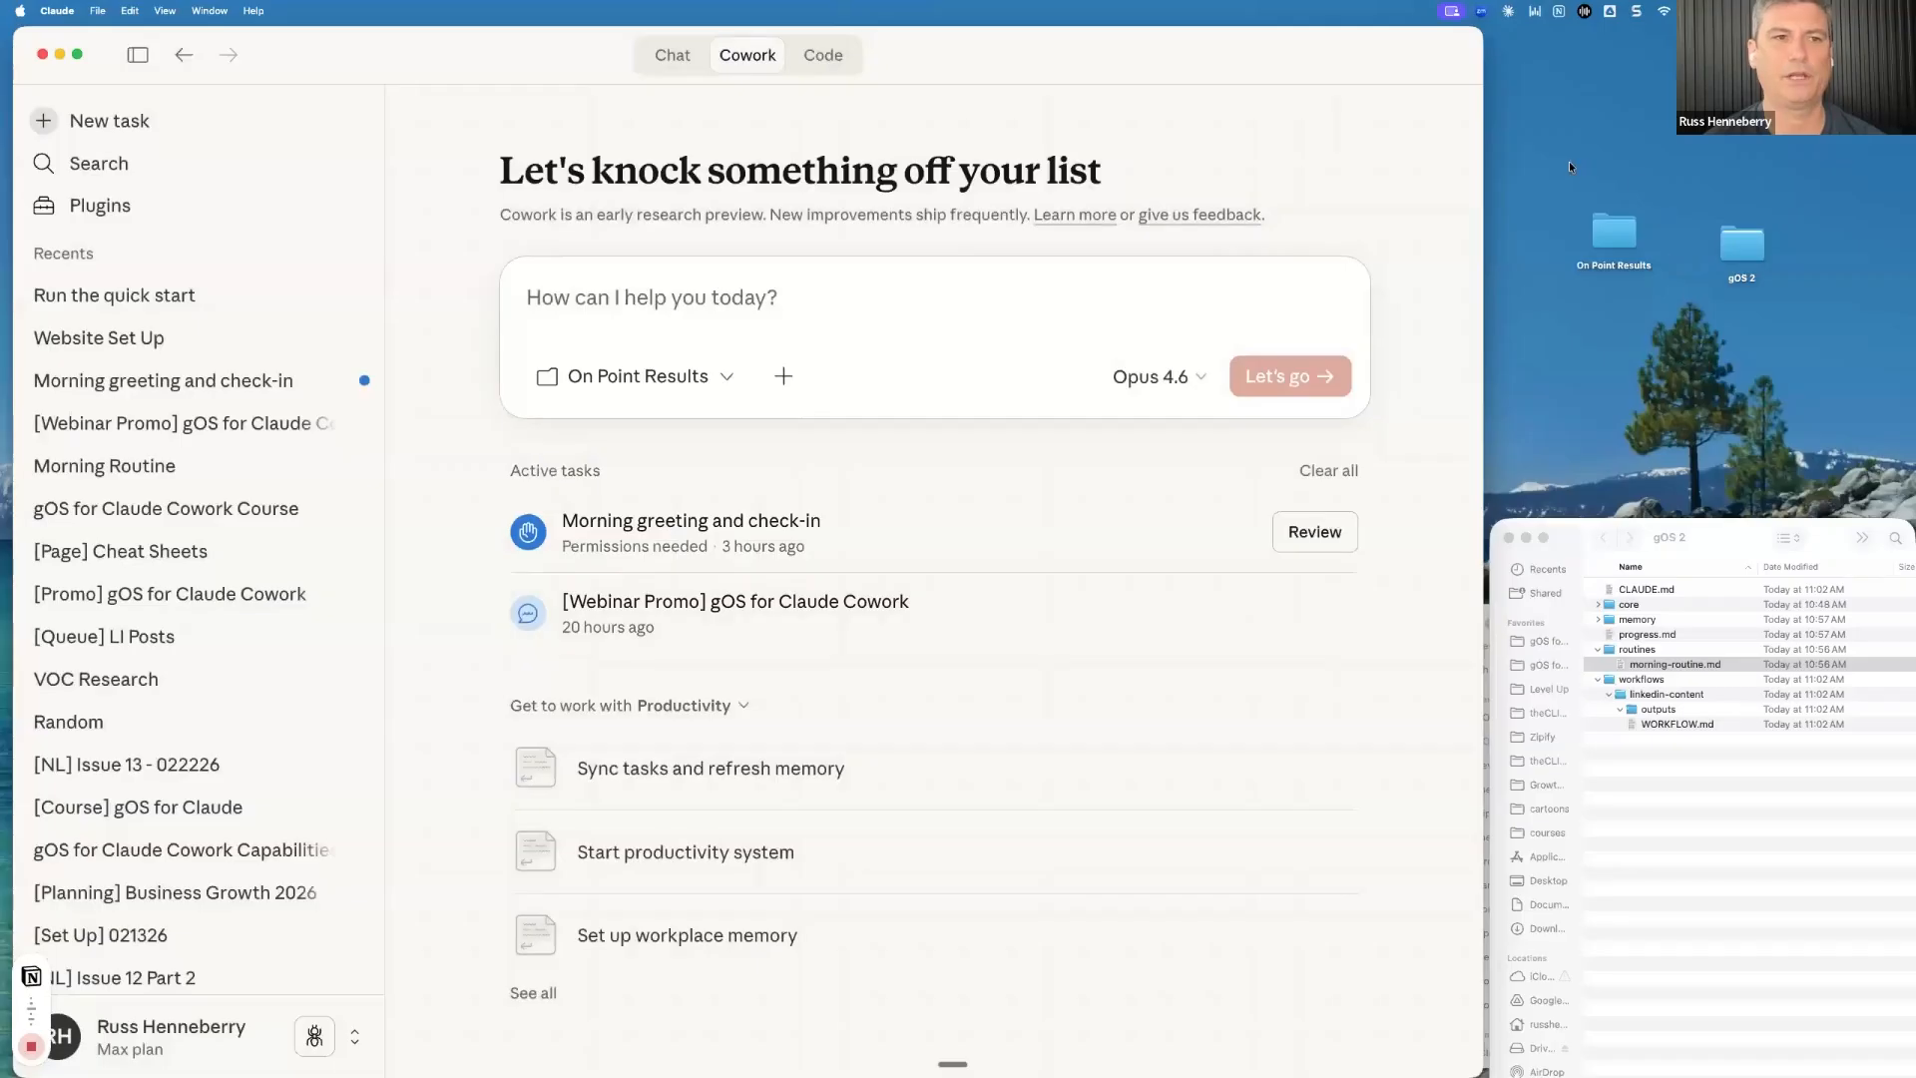
# Open the On Point Results folder in Finder and place its window beside Claude, above the gOS 2 window
pyautogui.moveTo(1569, 159); pyautogui.dragTo(1649, 343)
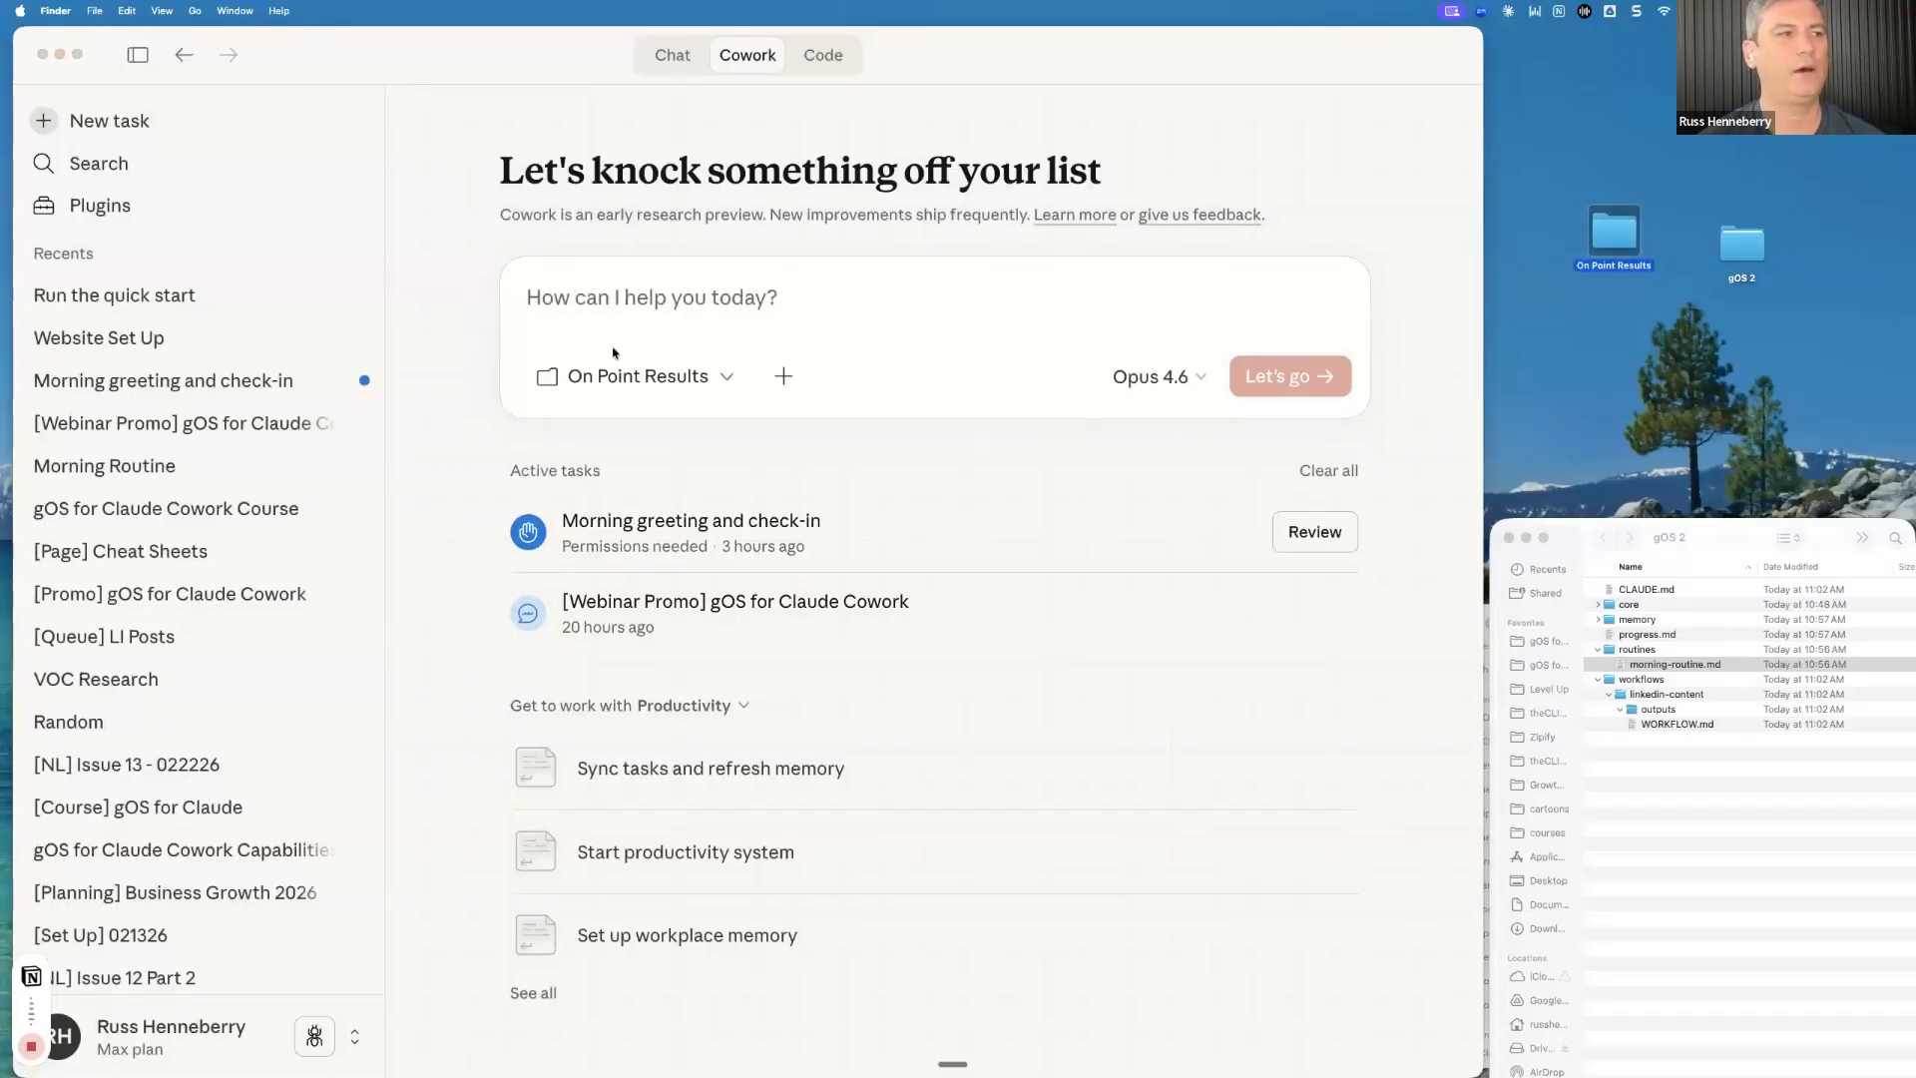
pyautogui.doubleClick(1599, 245)
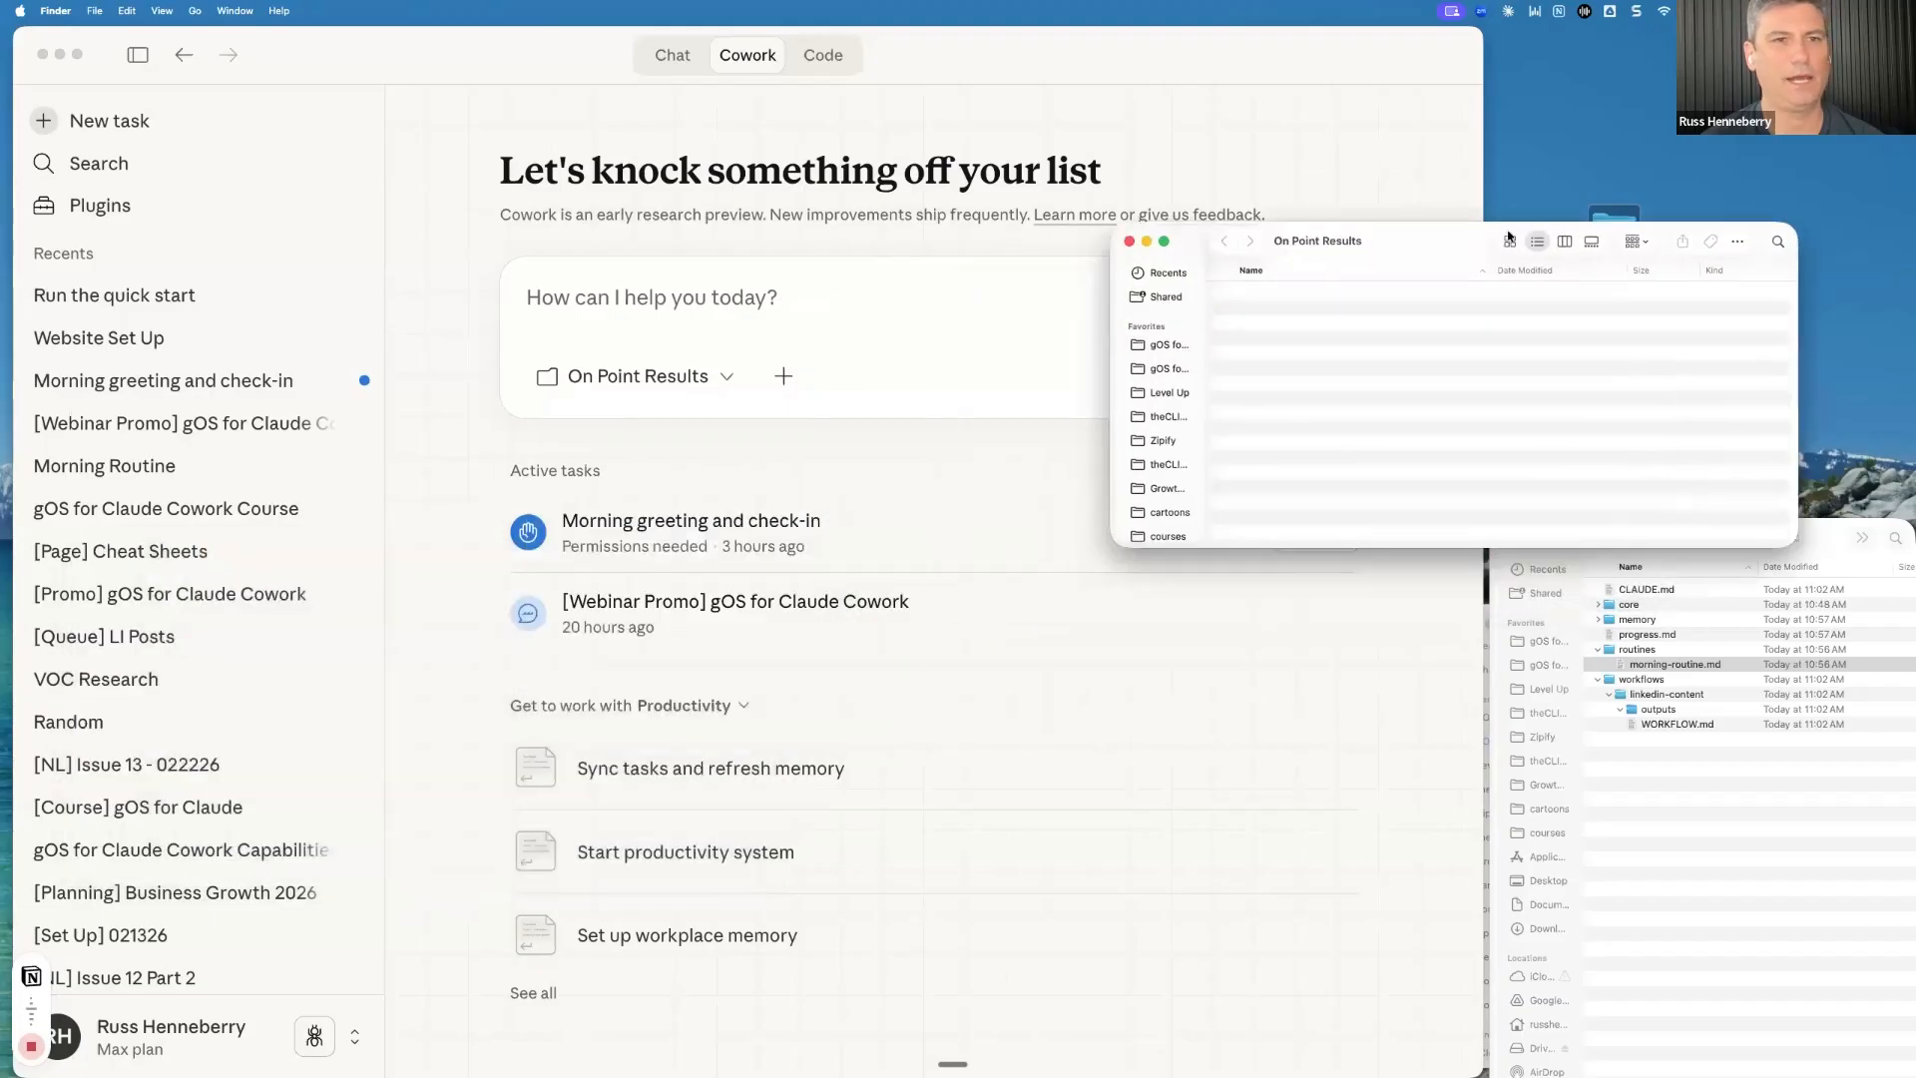
pyautogui.moveTo(1199, 194); pyautogui.dragTo(1489, 165)
# Submit the prompt "Run the quick start" in the On Point Results task
pyautogui.click(793, 318)
pyautogui.write('Run ')
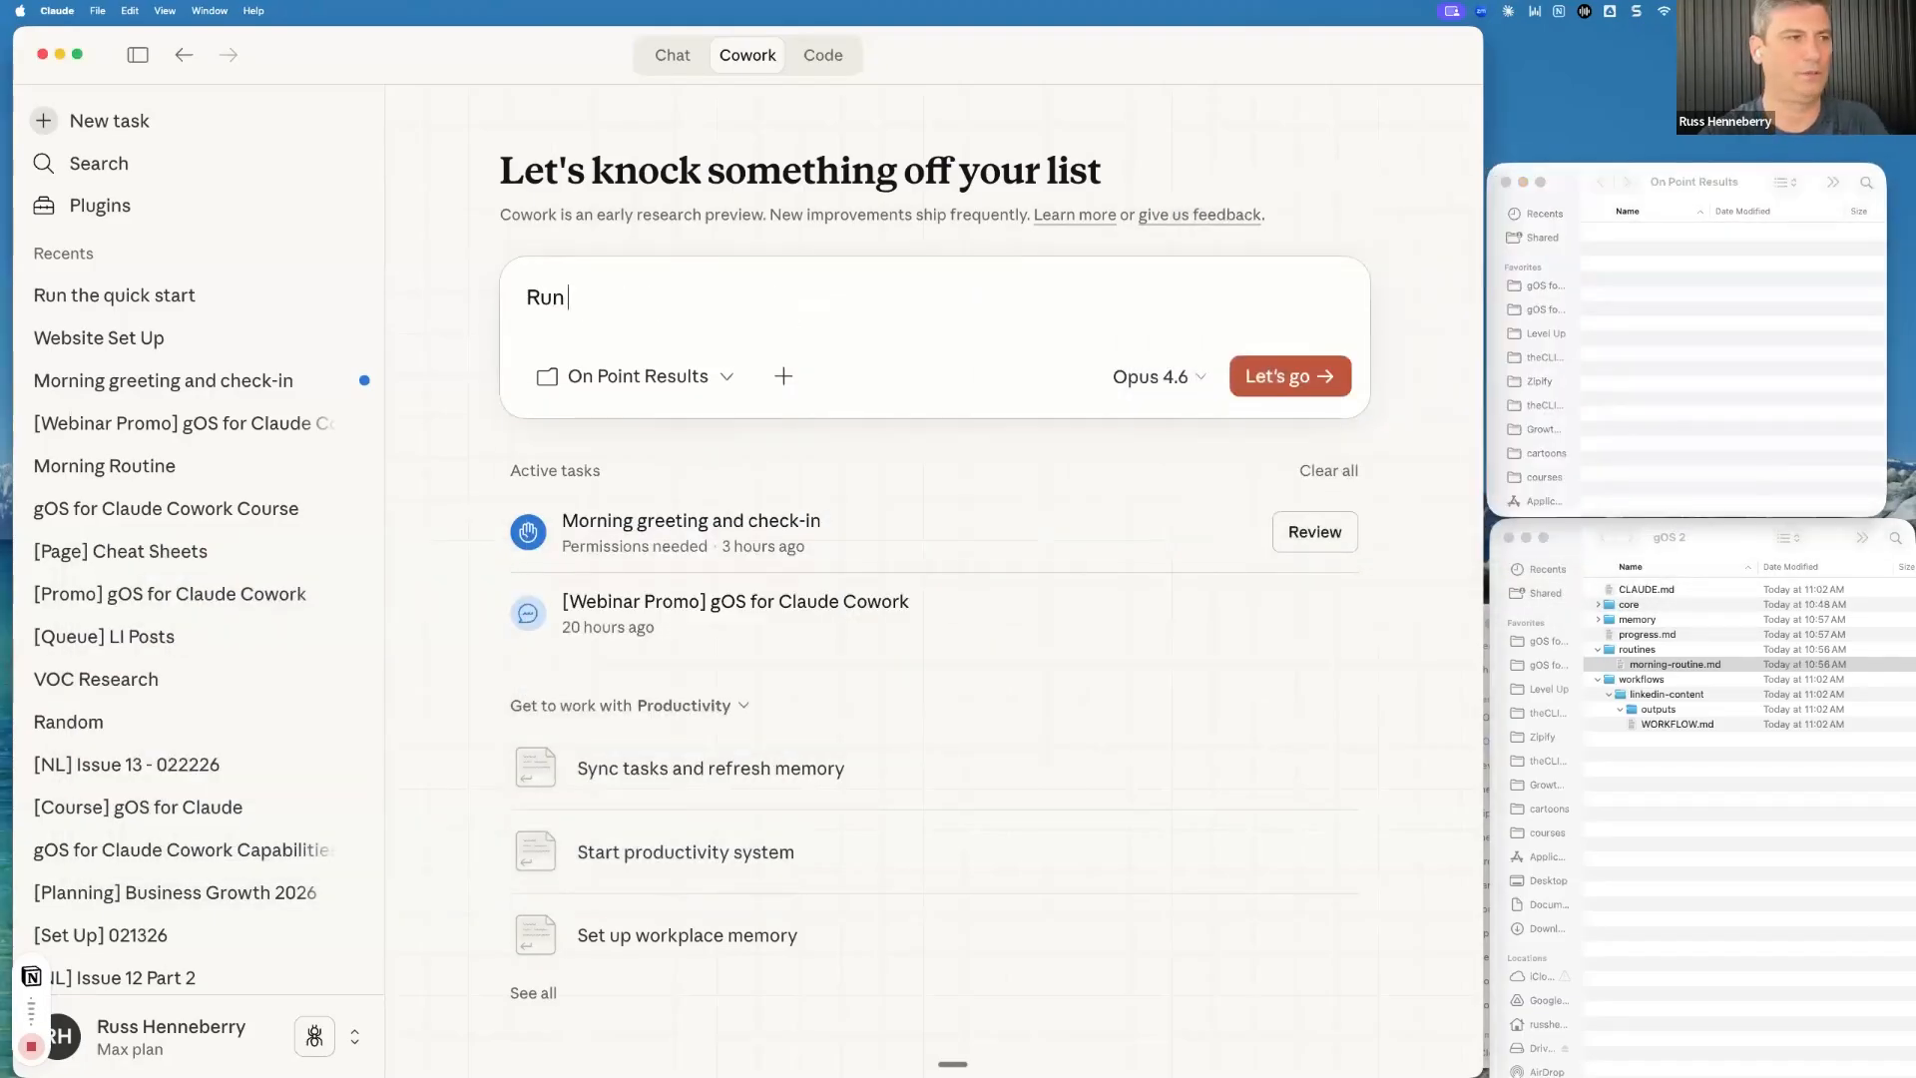
pyautogui.write('the quick start')
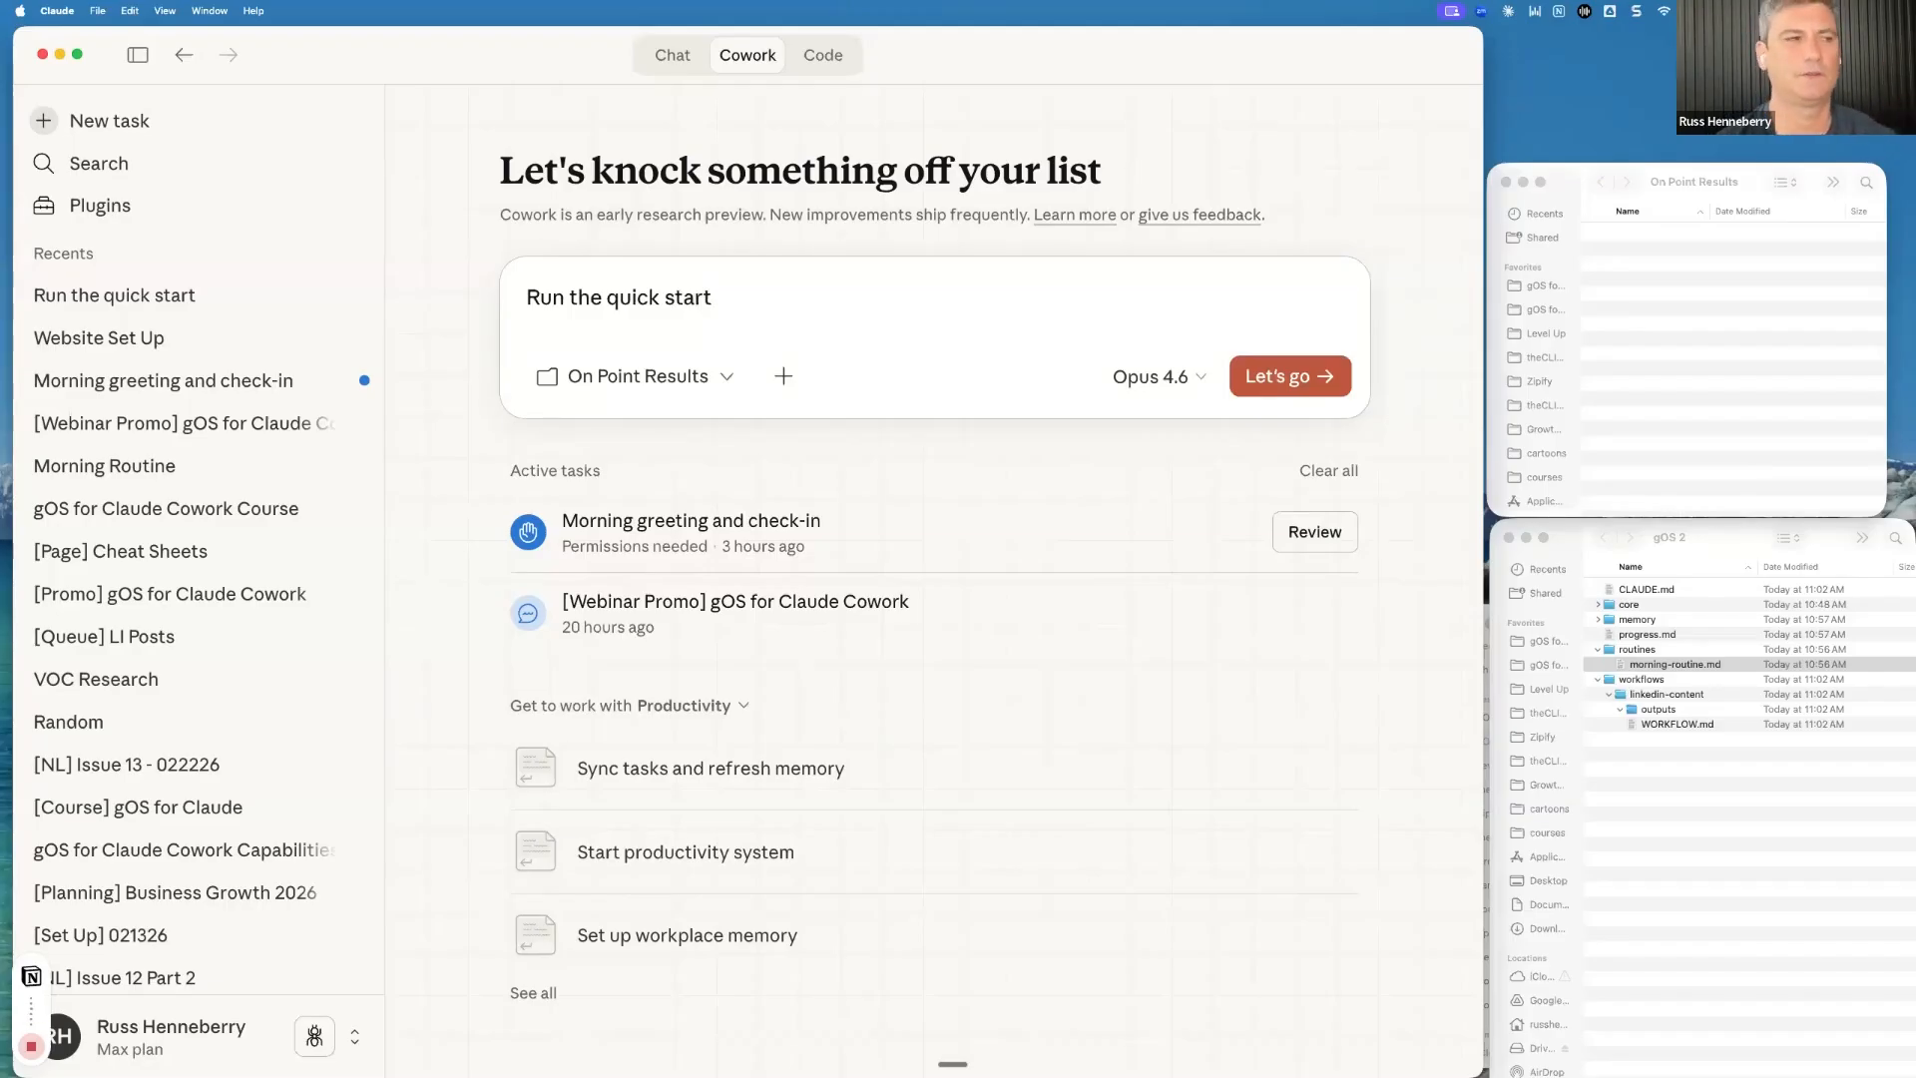
pyautogui.press('Return')
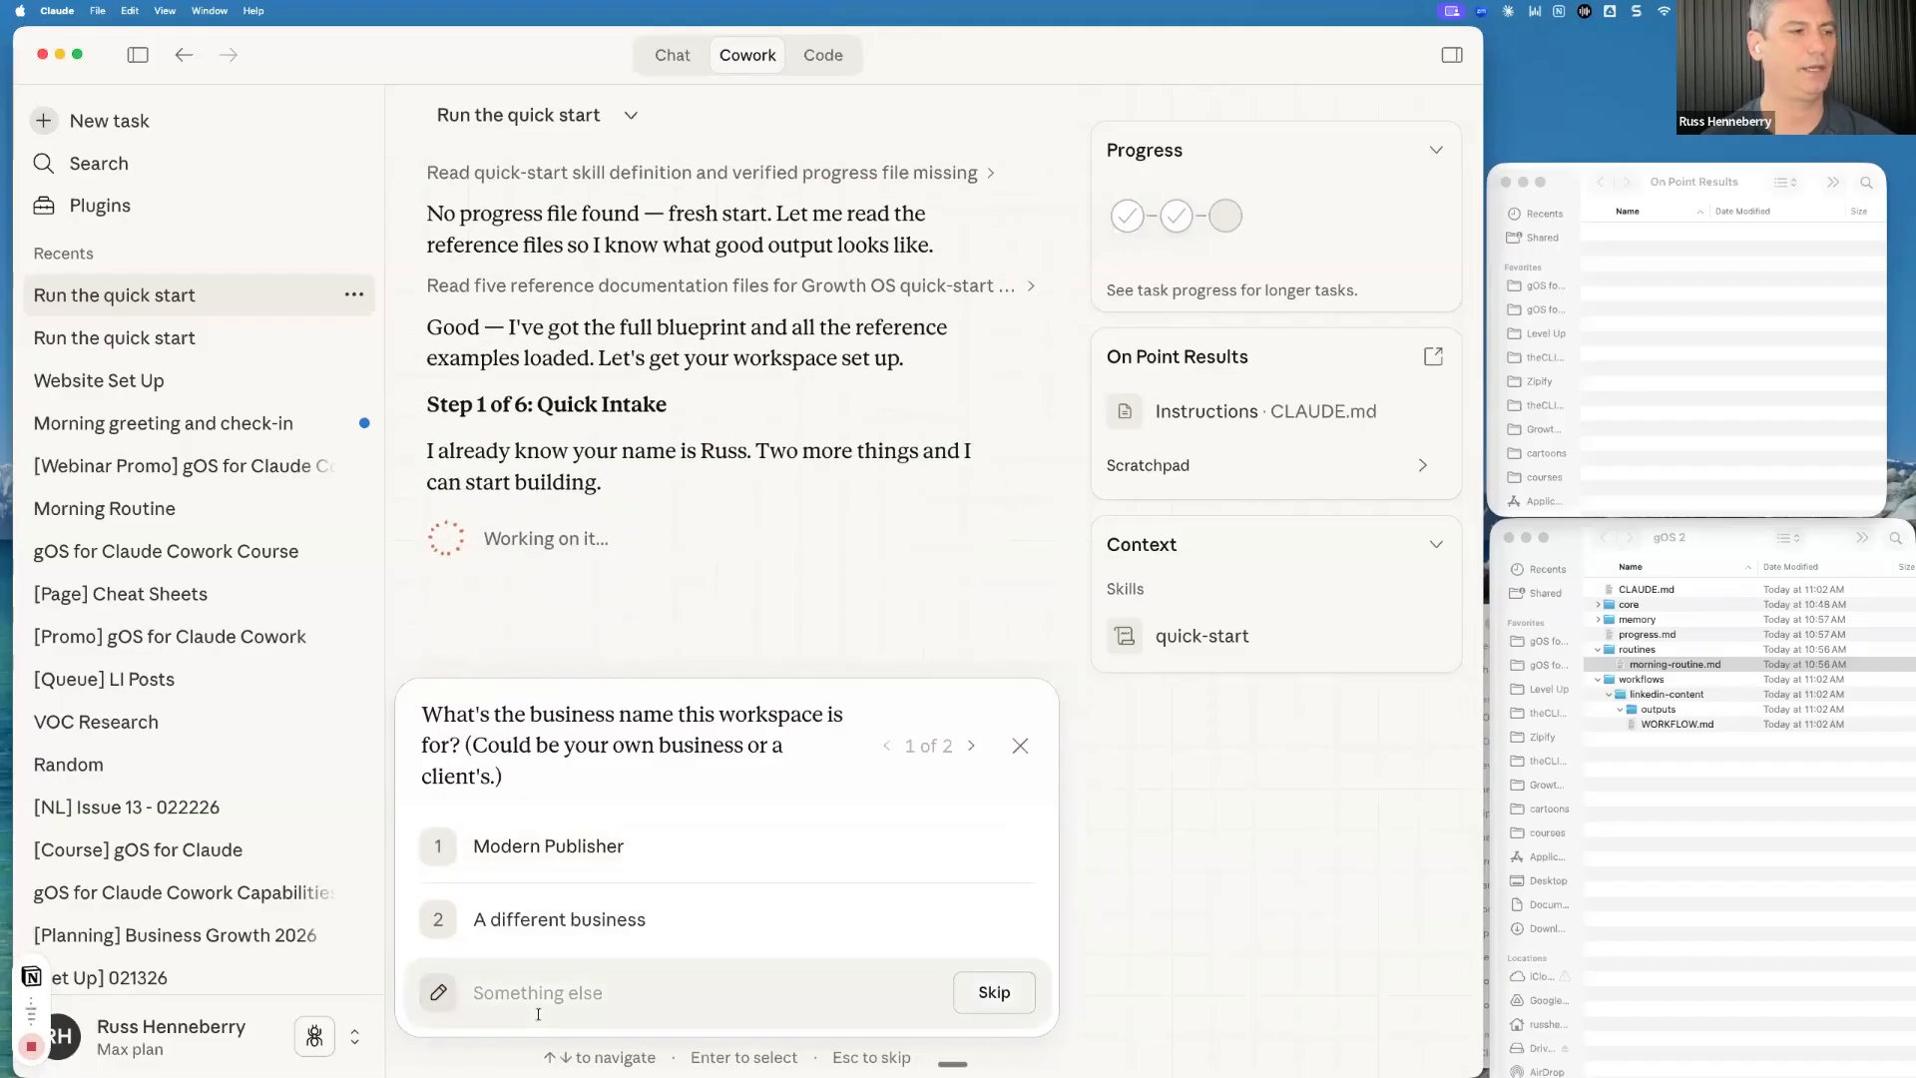
# Answer the business name question of the quick intake with On Point Results
pyautogui.click(568, 993)
pyautogui.write('On Pio')
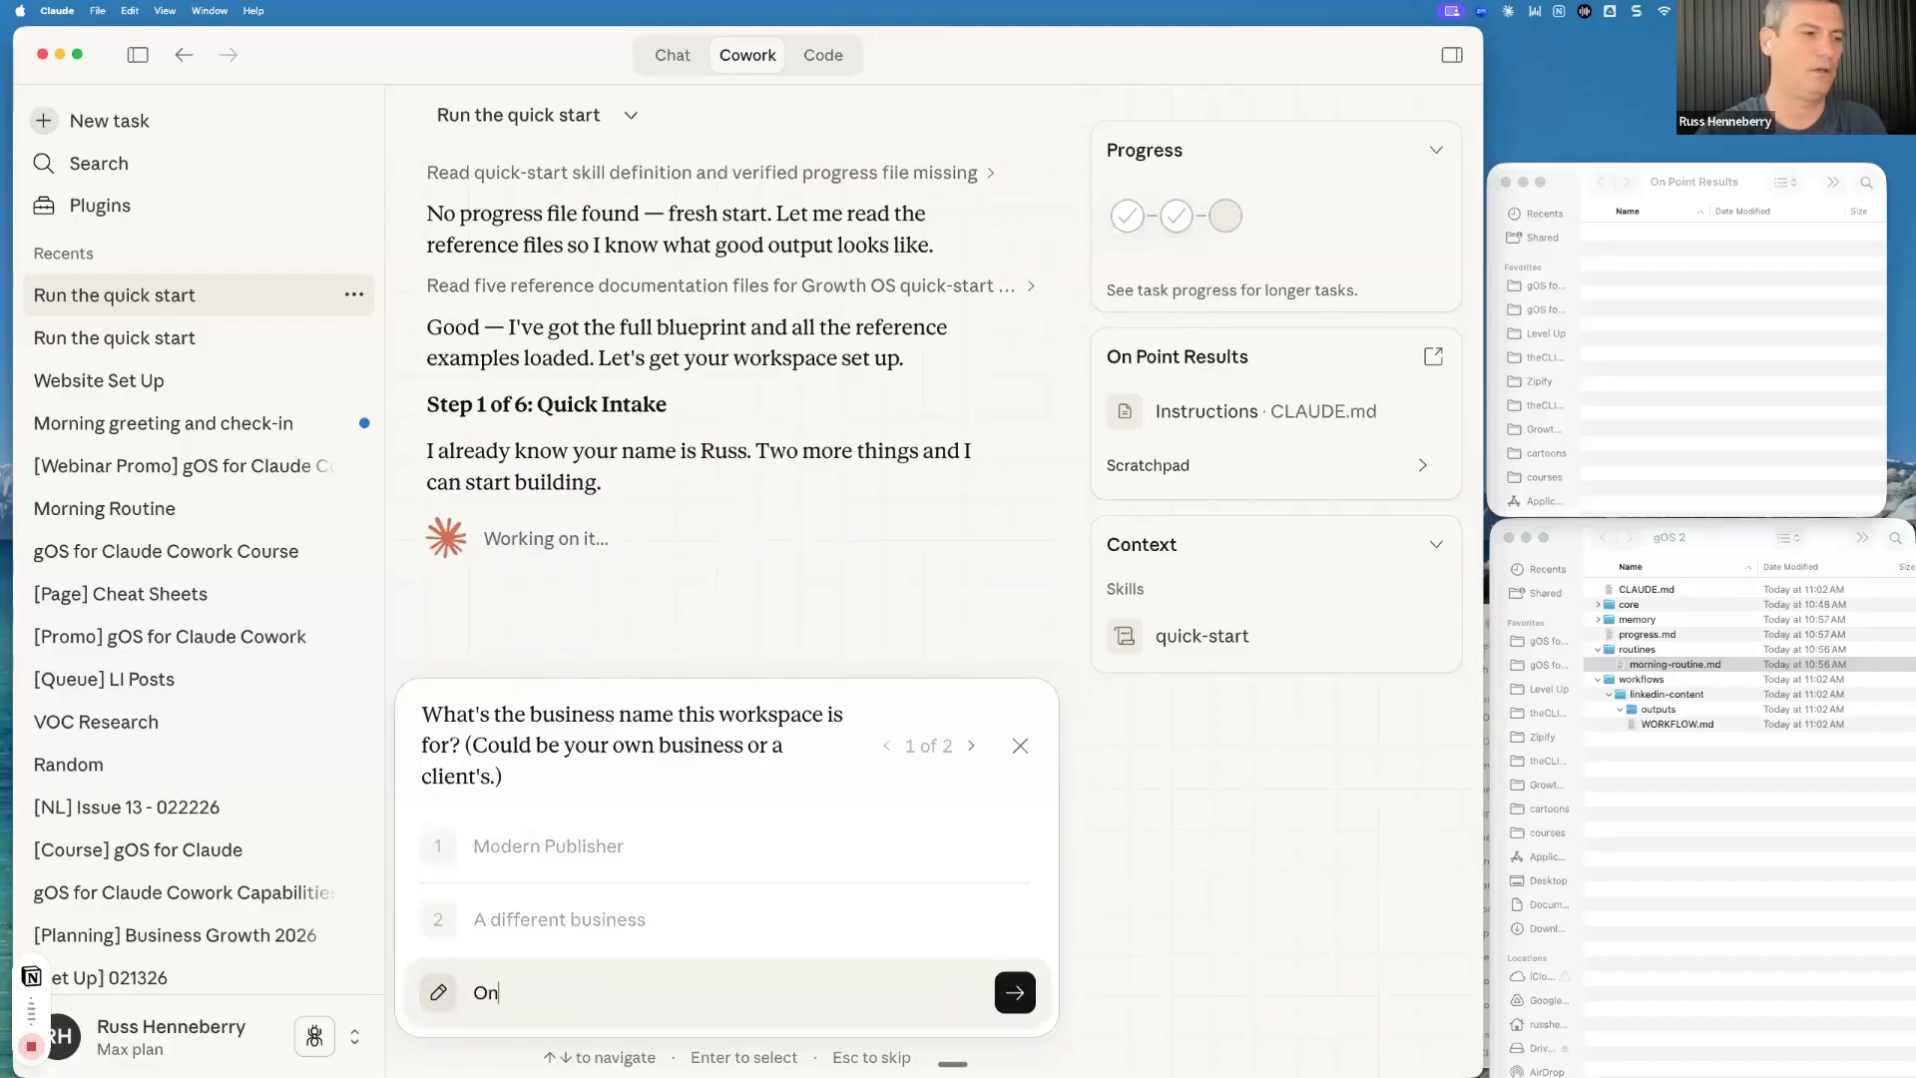
pyautogui.press('BackSpace')
pyautogui.press('BackSpace')
pyautogui.write('oint')
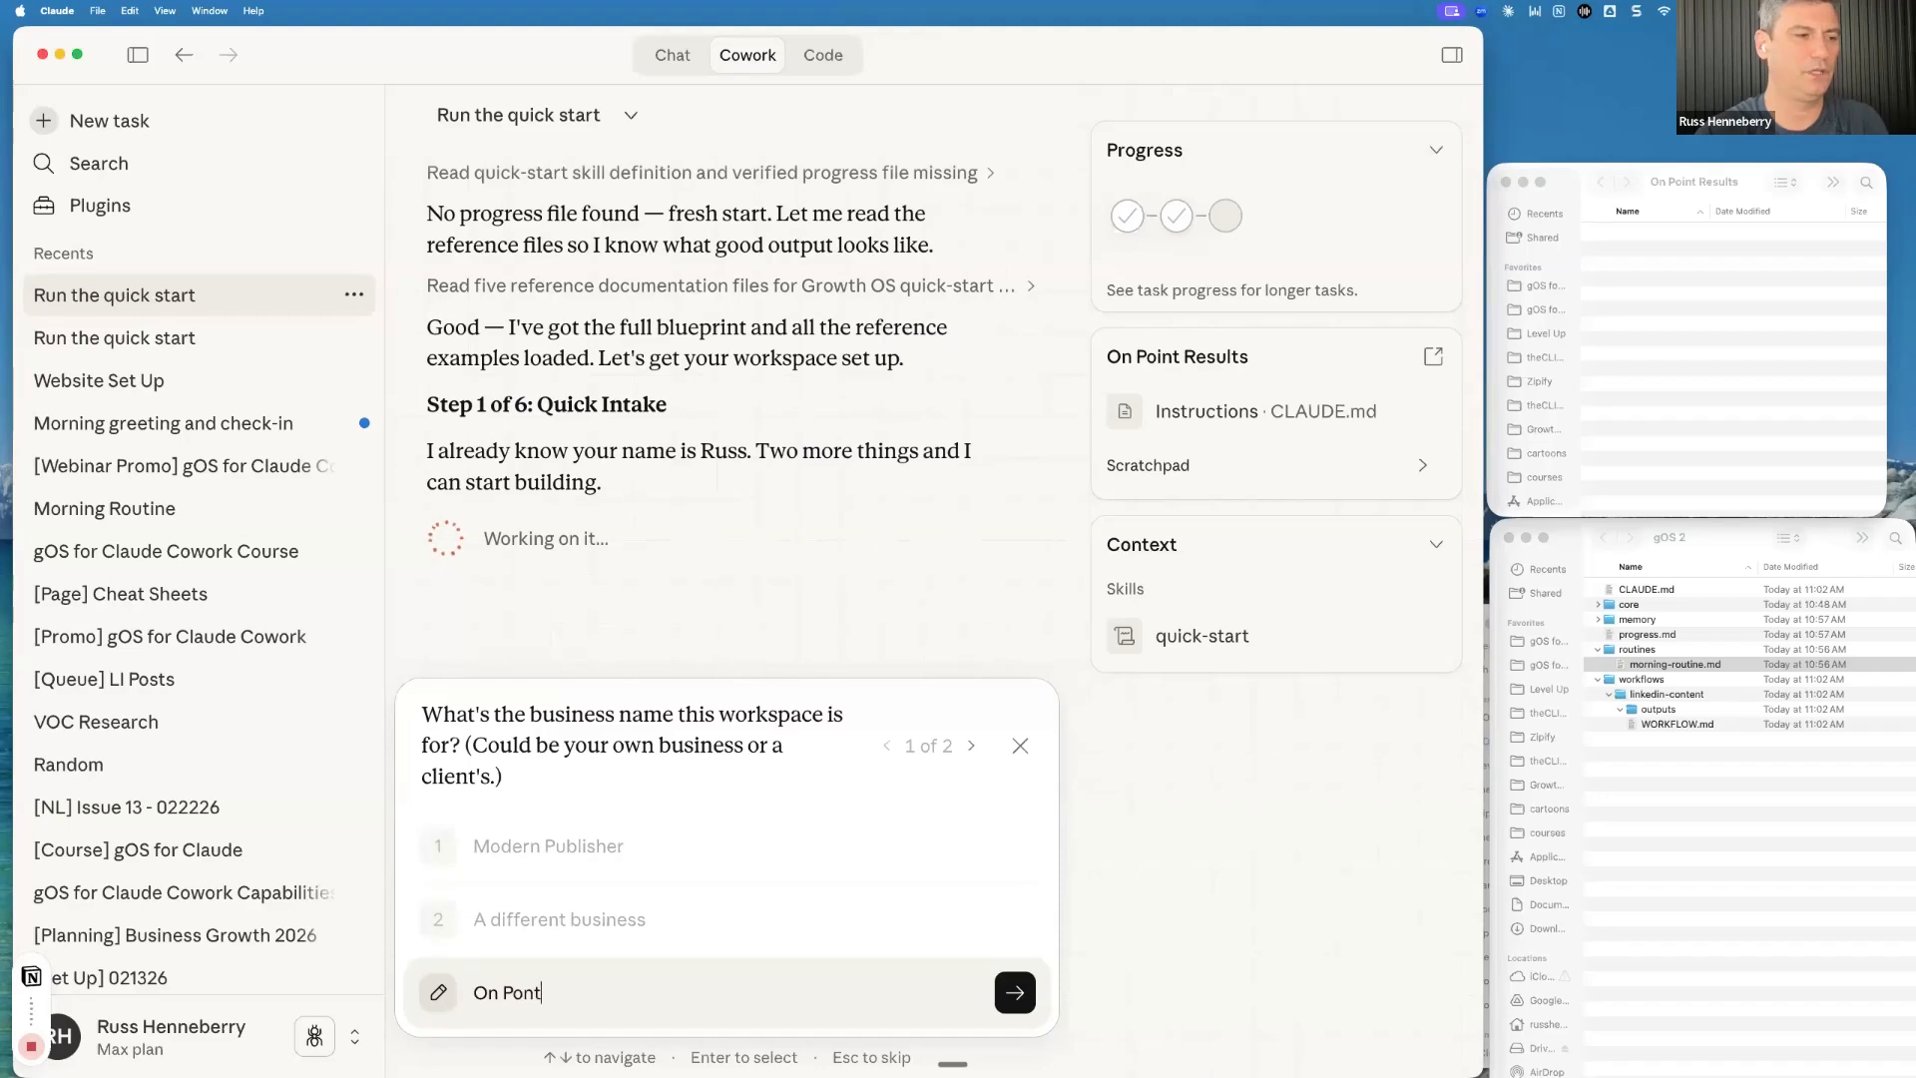
pyautogui.press('BackSpace')
pyautogui.press('BackSpace')
pyautogui.press('BackSpace')
pyautogui.write('int Results')
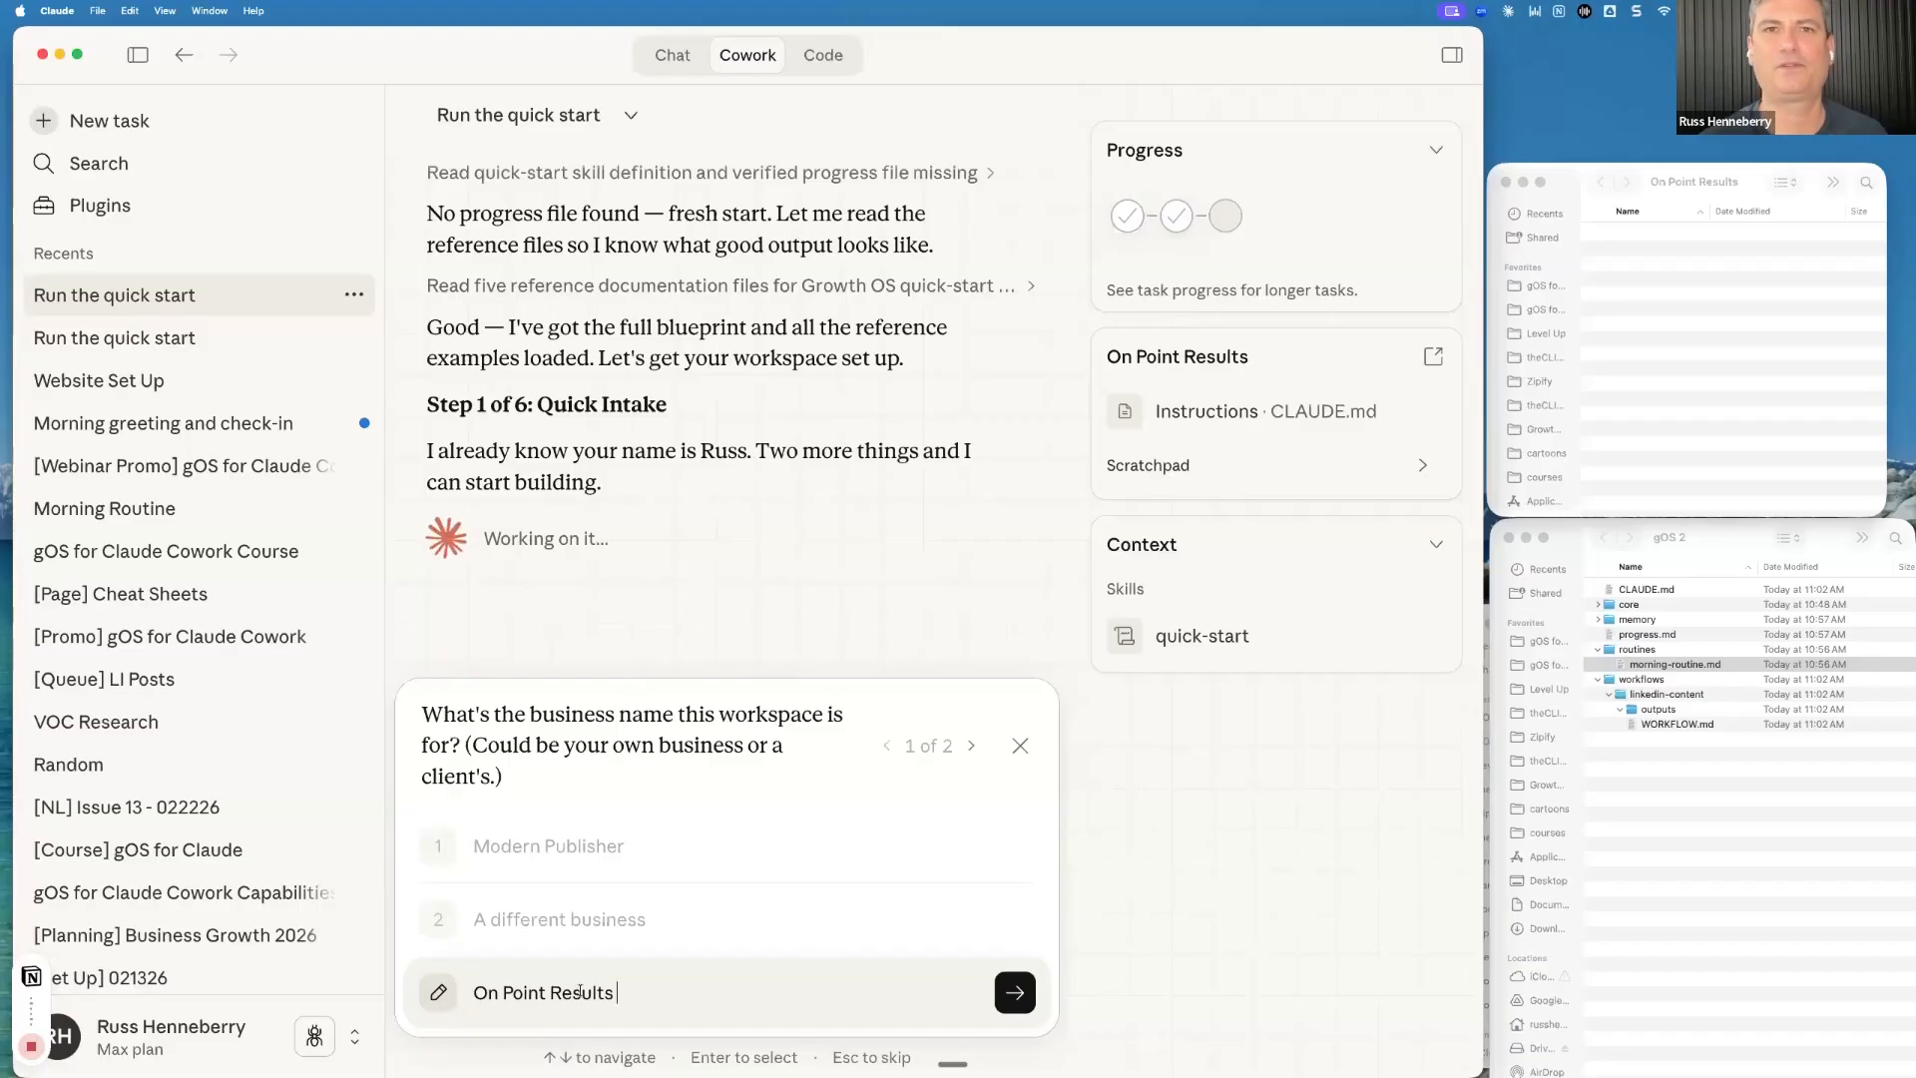
pyautogui.press('Return')
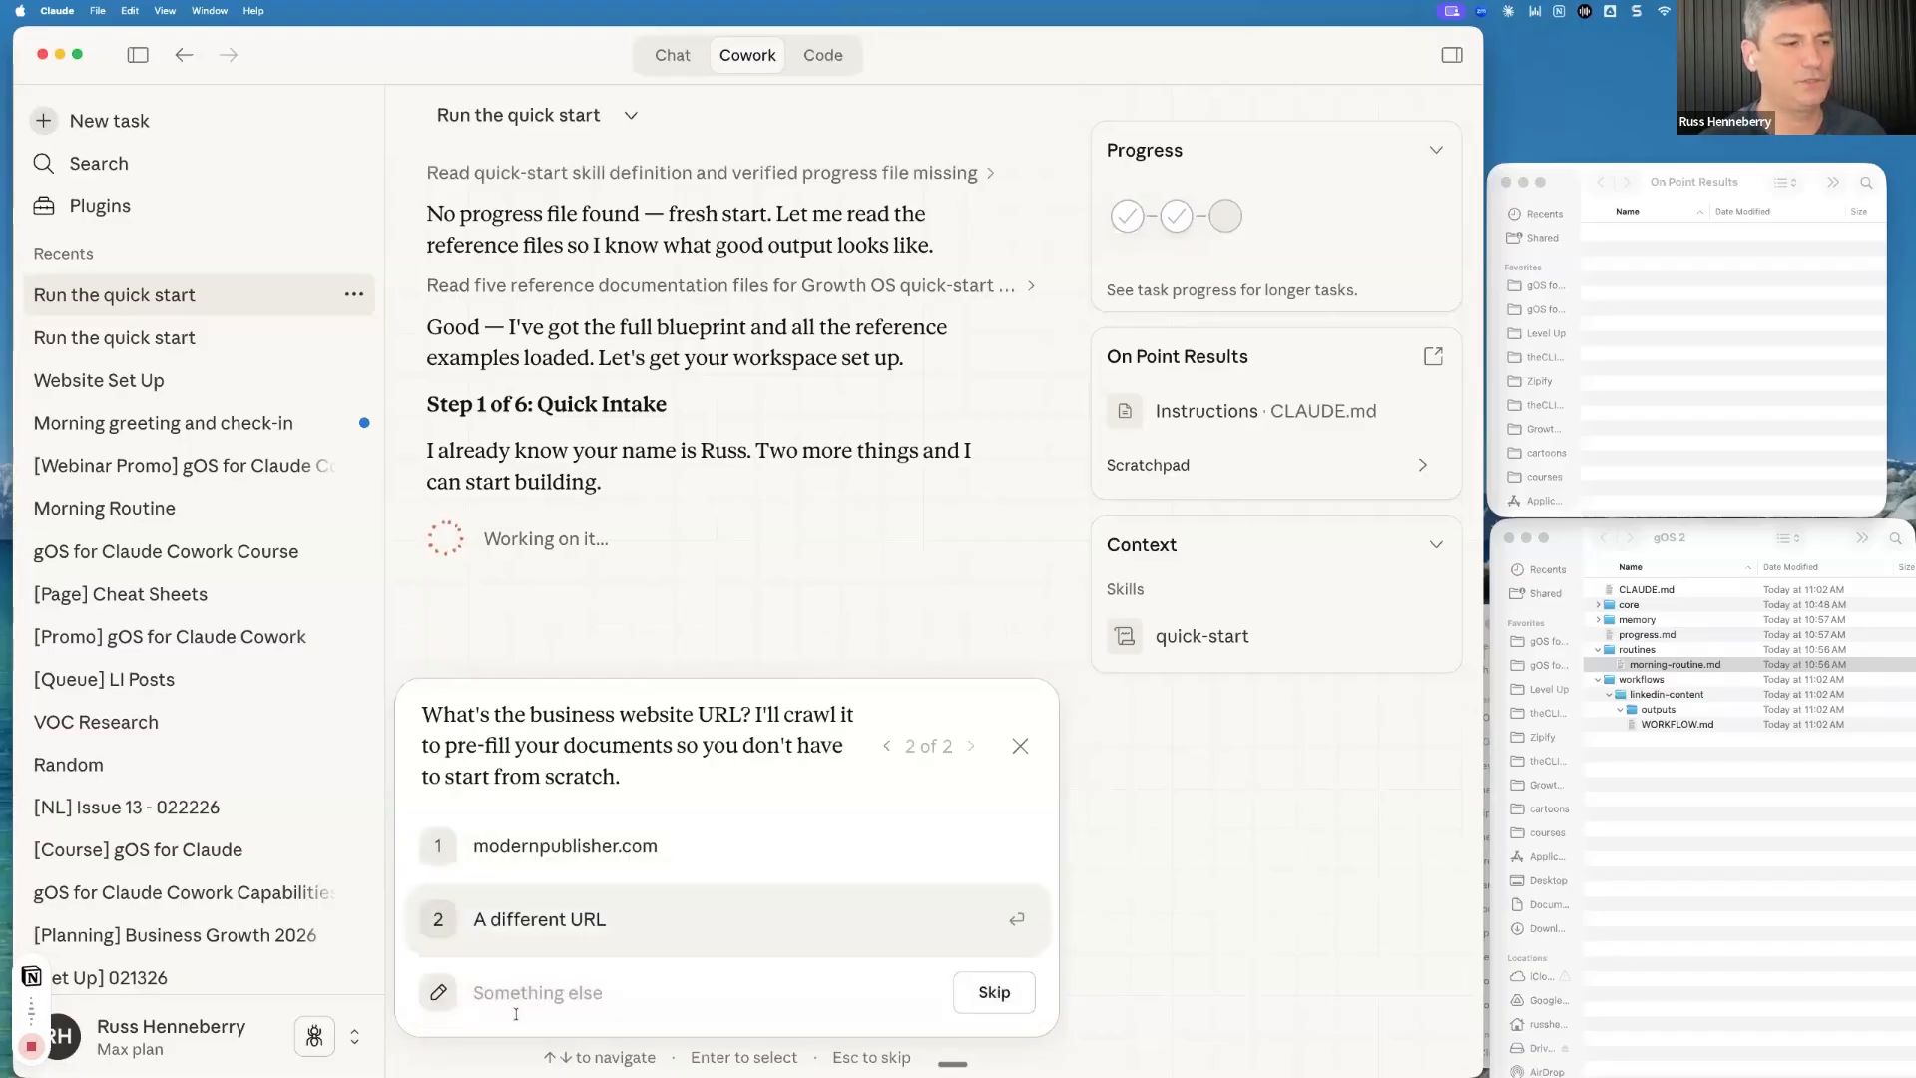
# Give onpointresults.com as the business website URL for Claude to crawl
pyautogui.write('onpo')
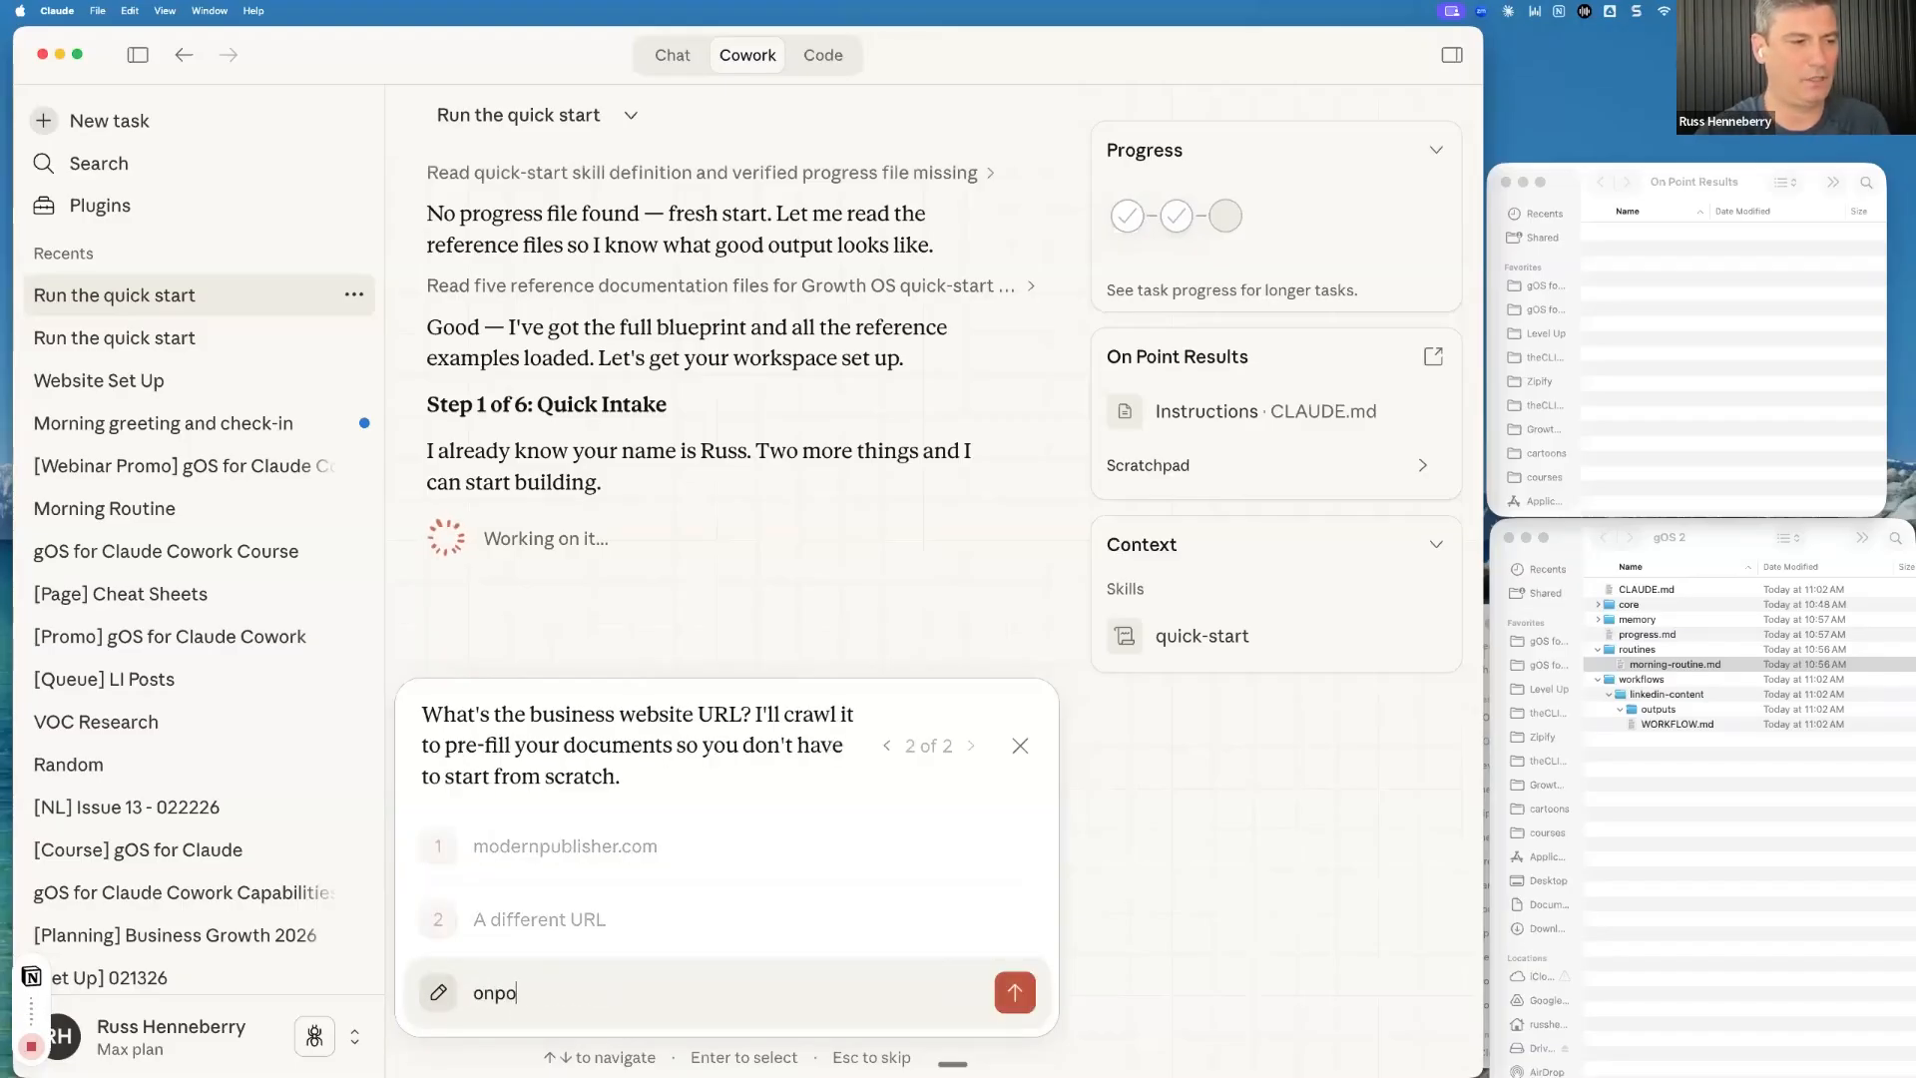
pyautogui.write('intresults.com')
pyautogui.press('Return')
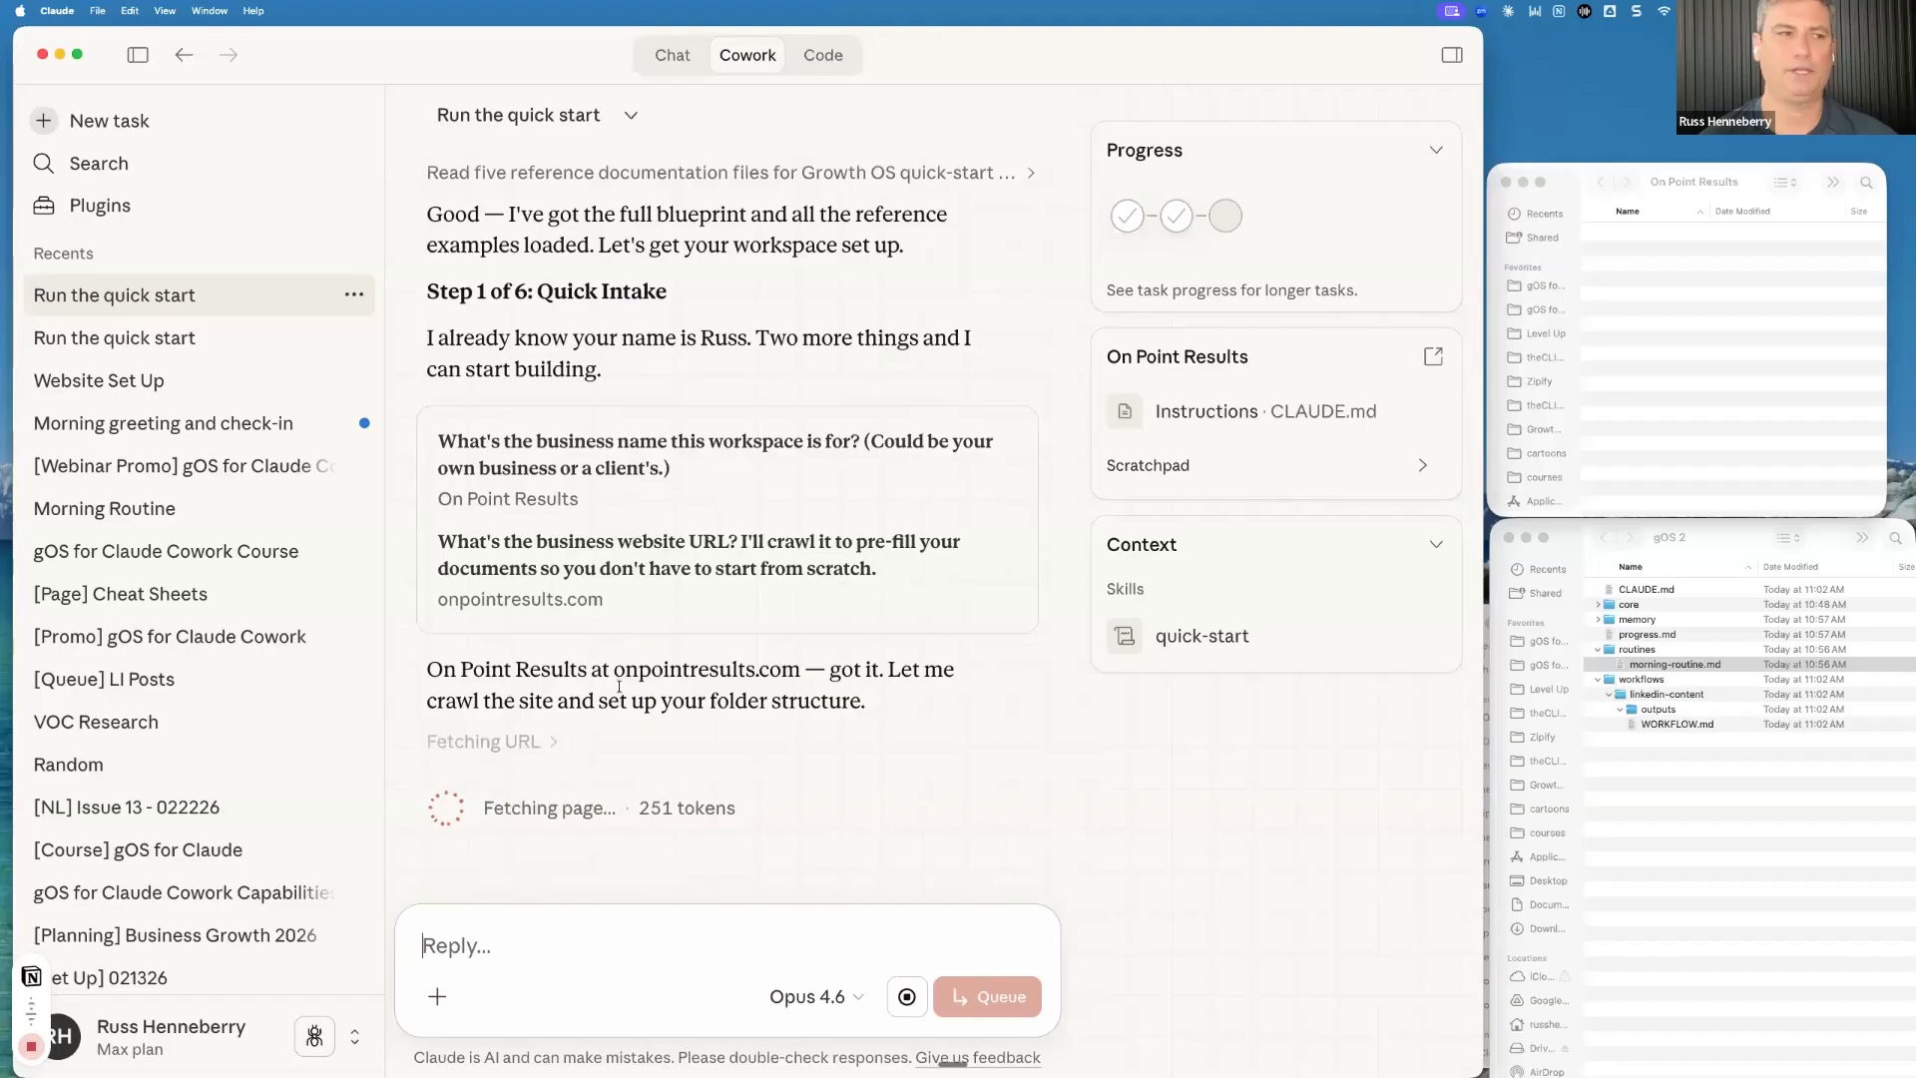
# Highlight onpointresults.com in Claude's reply and enlarge the On Point Results Finder window to fill the space beside Claude
pyautogui.moveTo(615, 671); pyautogui.dragTo(834, 675)
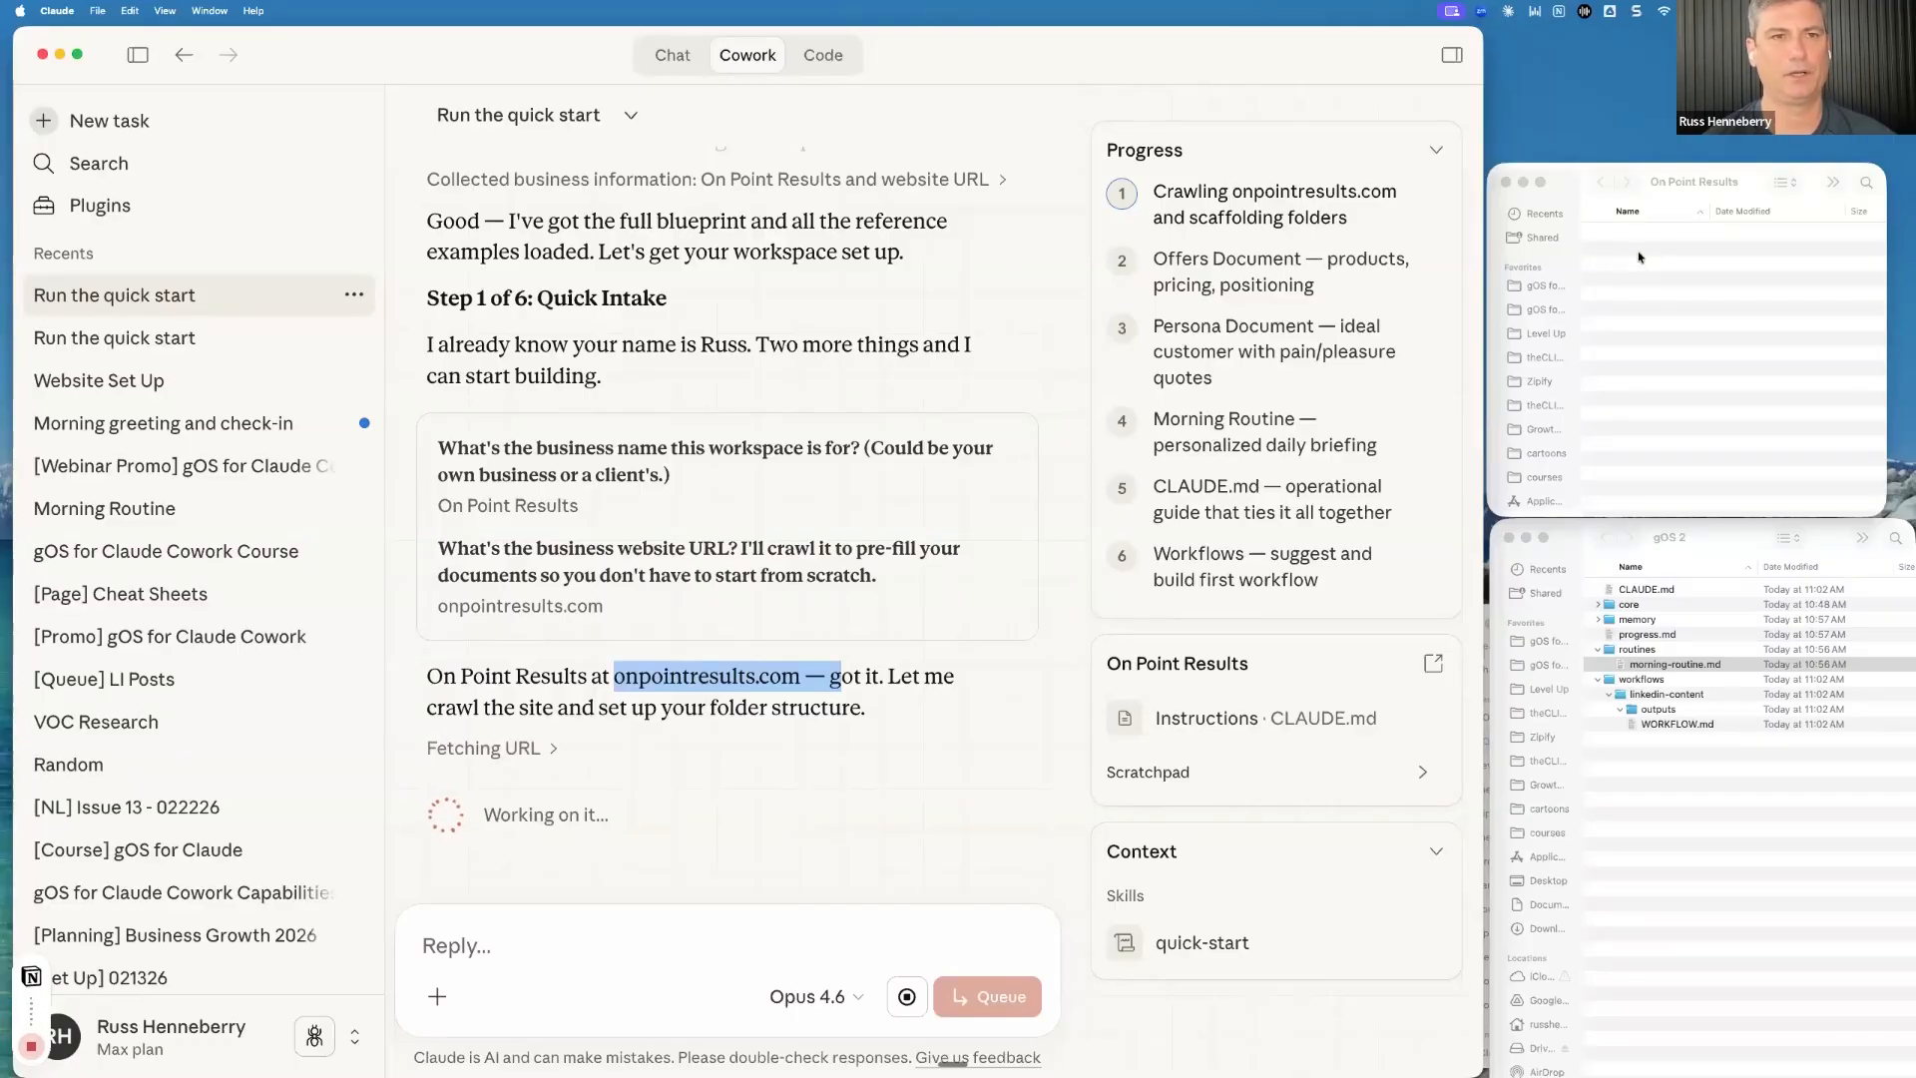
pyautogui.click(1876, 164)
pyautogui.moveTo(1876, 165); pyautogui.dragTo(1905, 140)
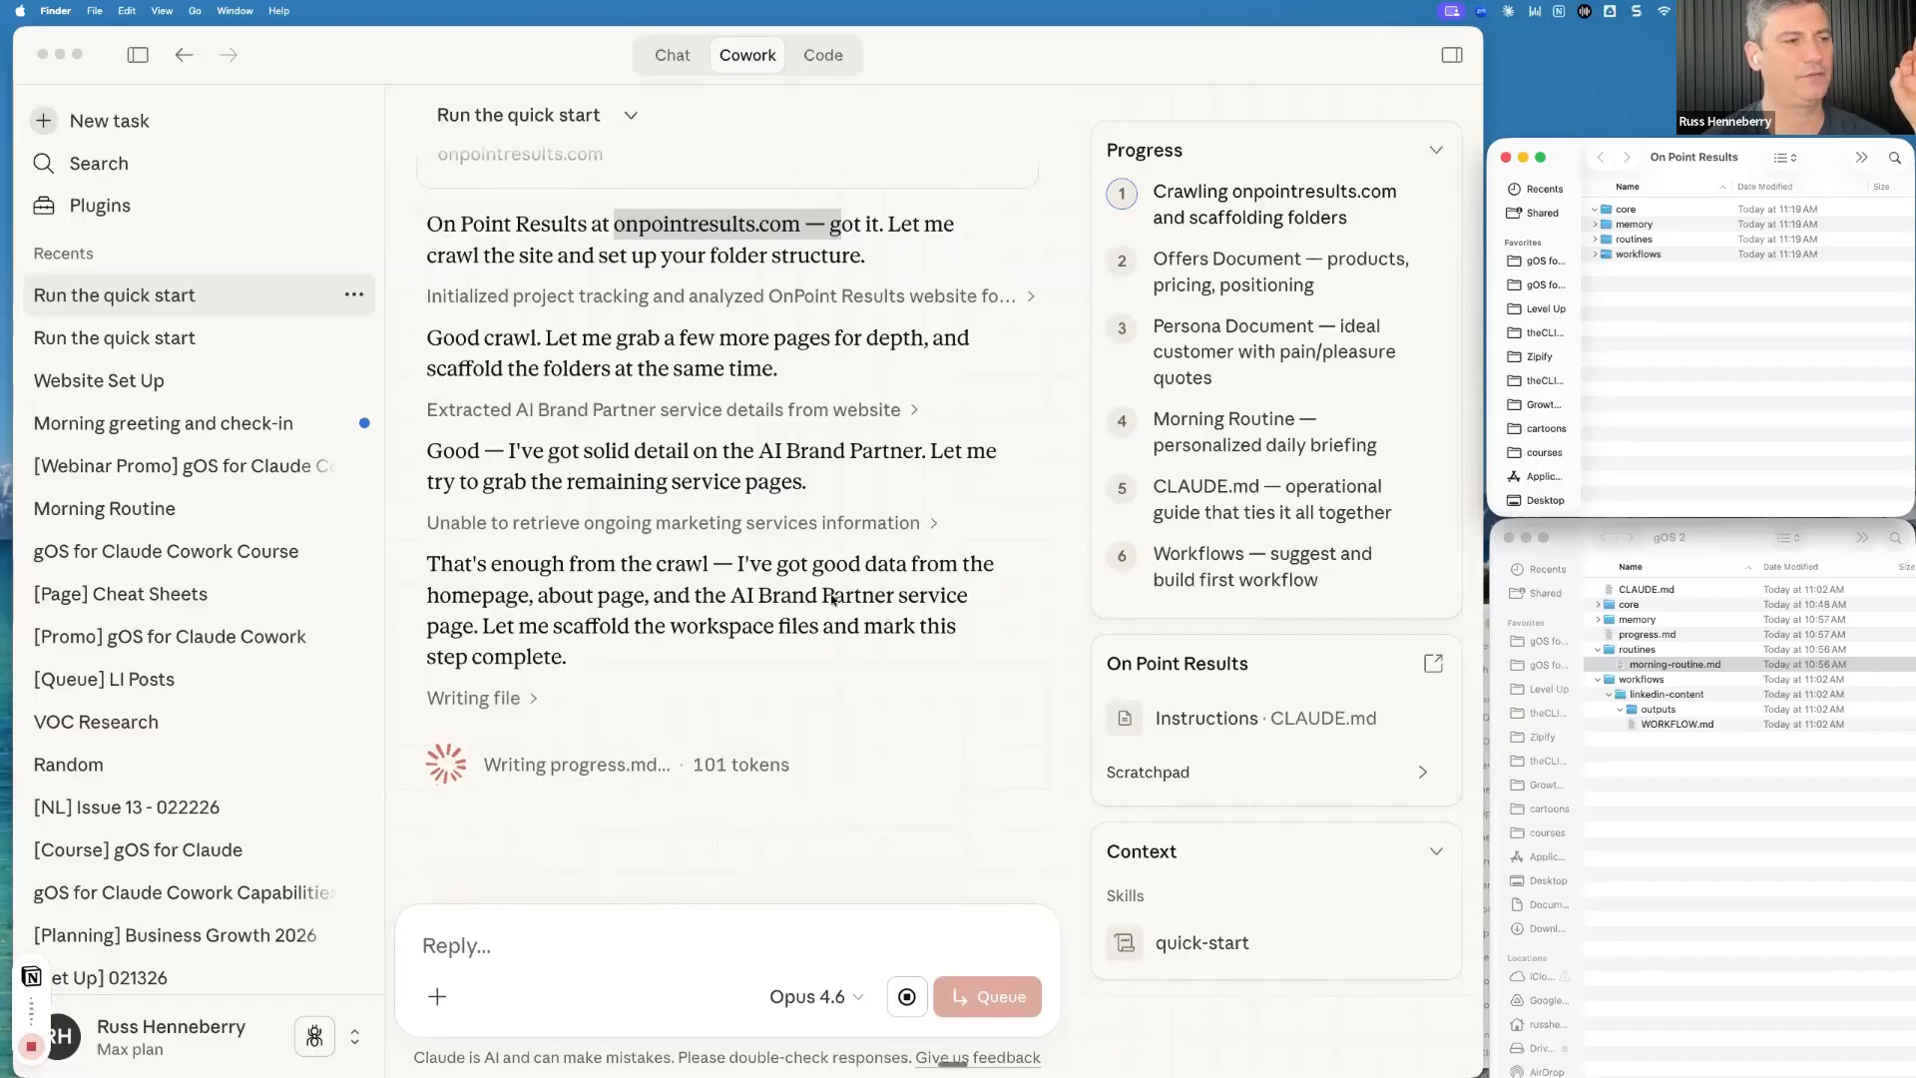
# Answer the offers questions: the three found services as the full list, Online Presence Audit as the primary offer, and its pricing as Free
pyautogui.scroll(1, 588, 649)
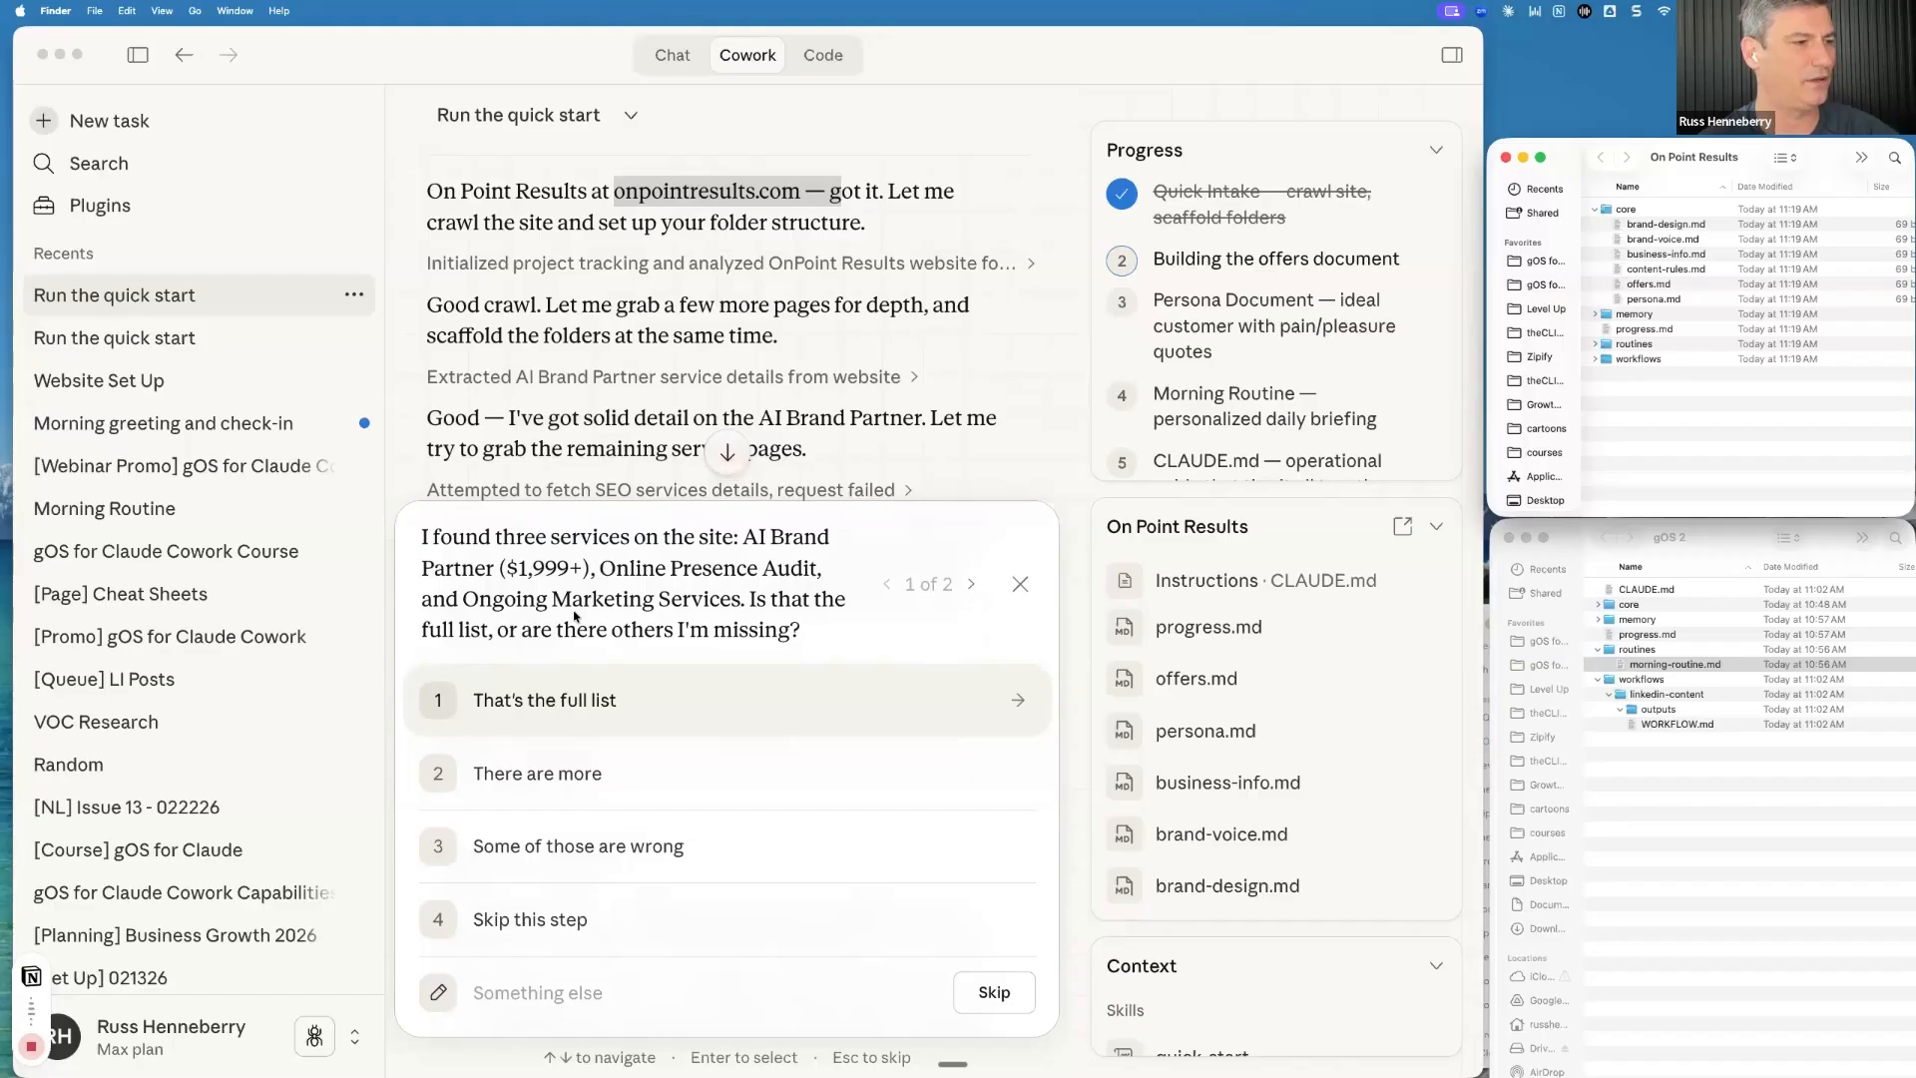
pyautogui.click(591, 710)
pyautogui.click(591, 711)
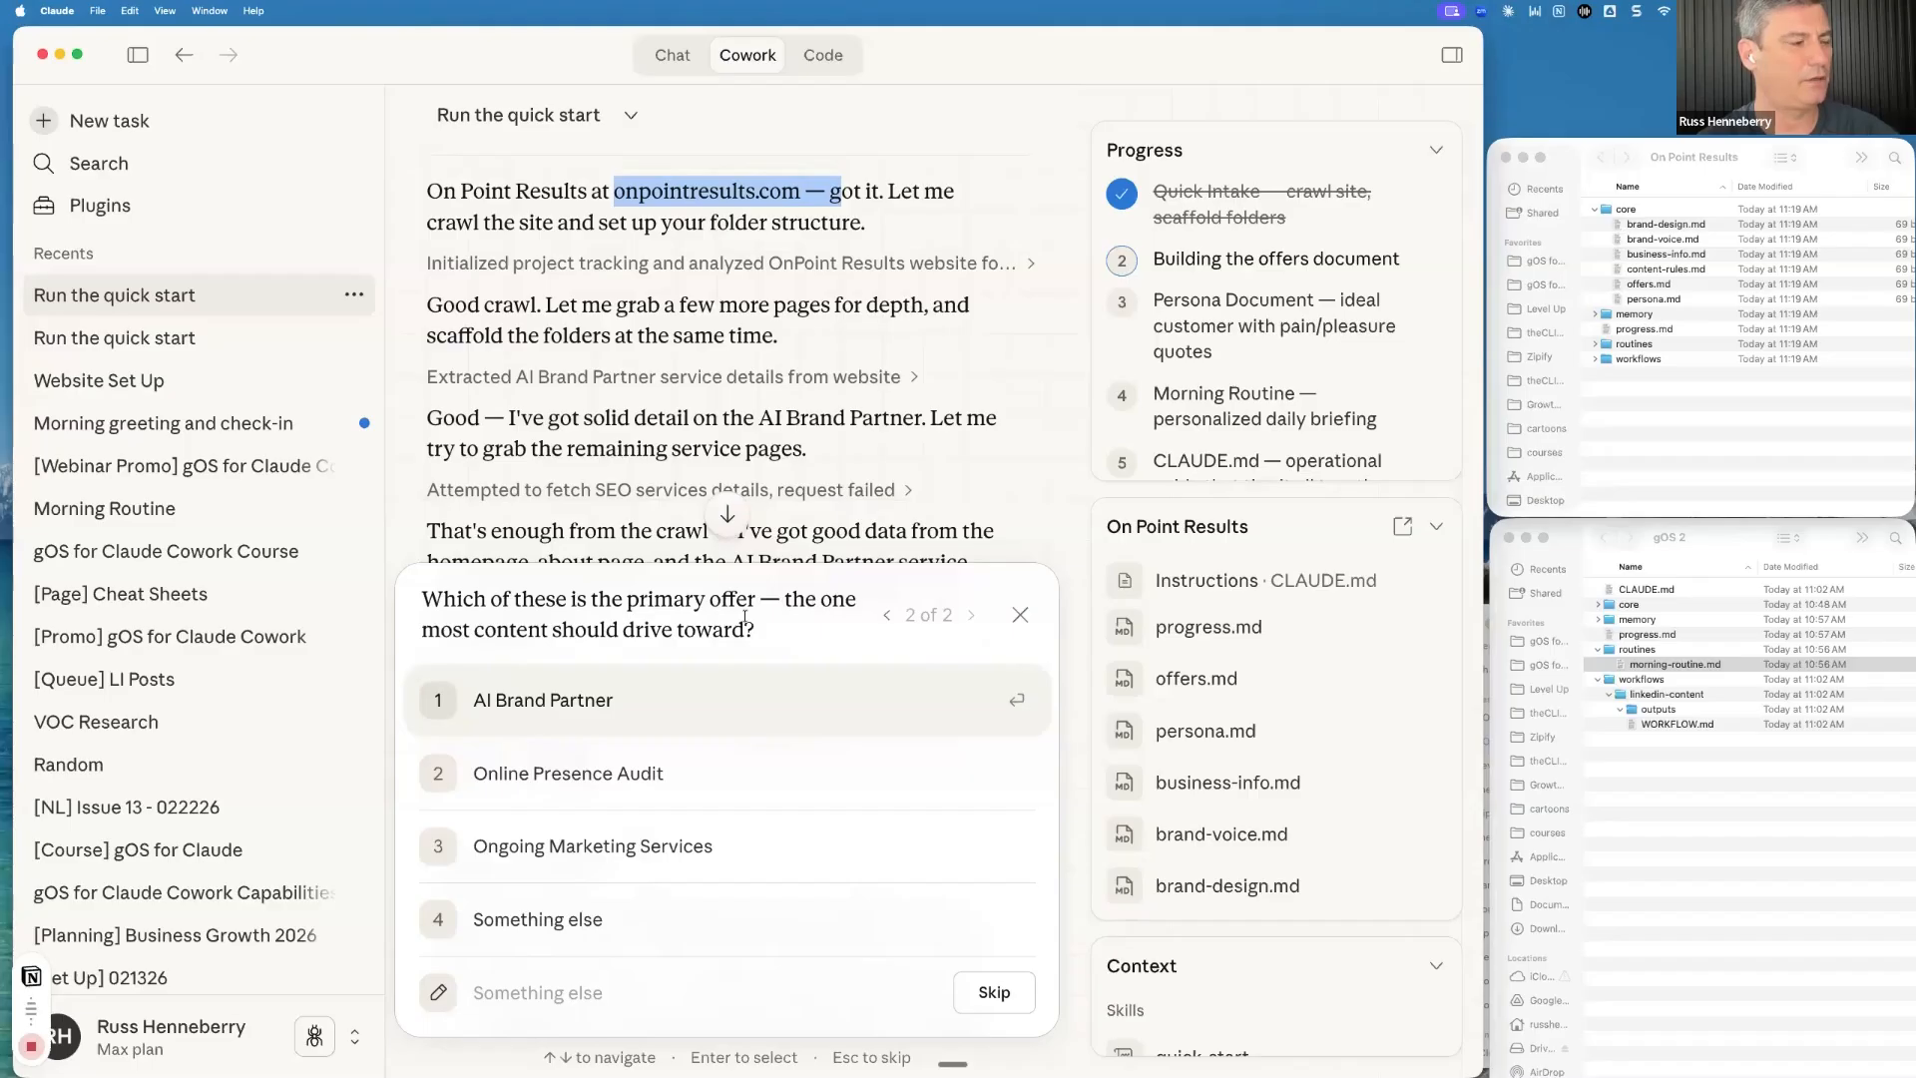
pyautogui.click(561, 774)
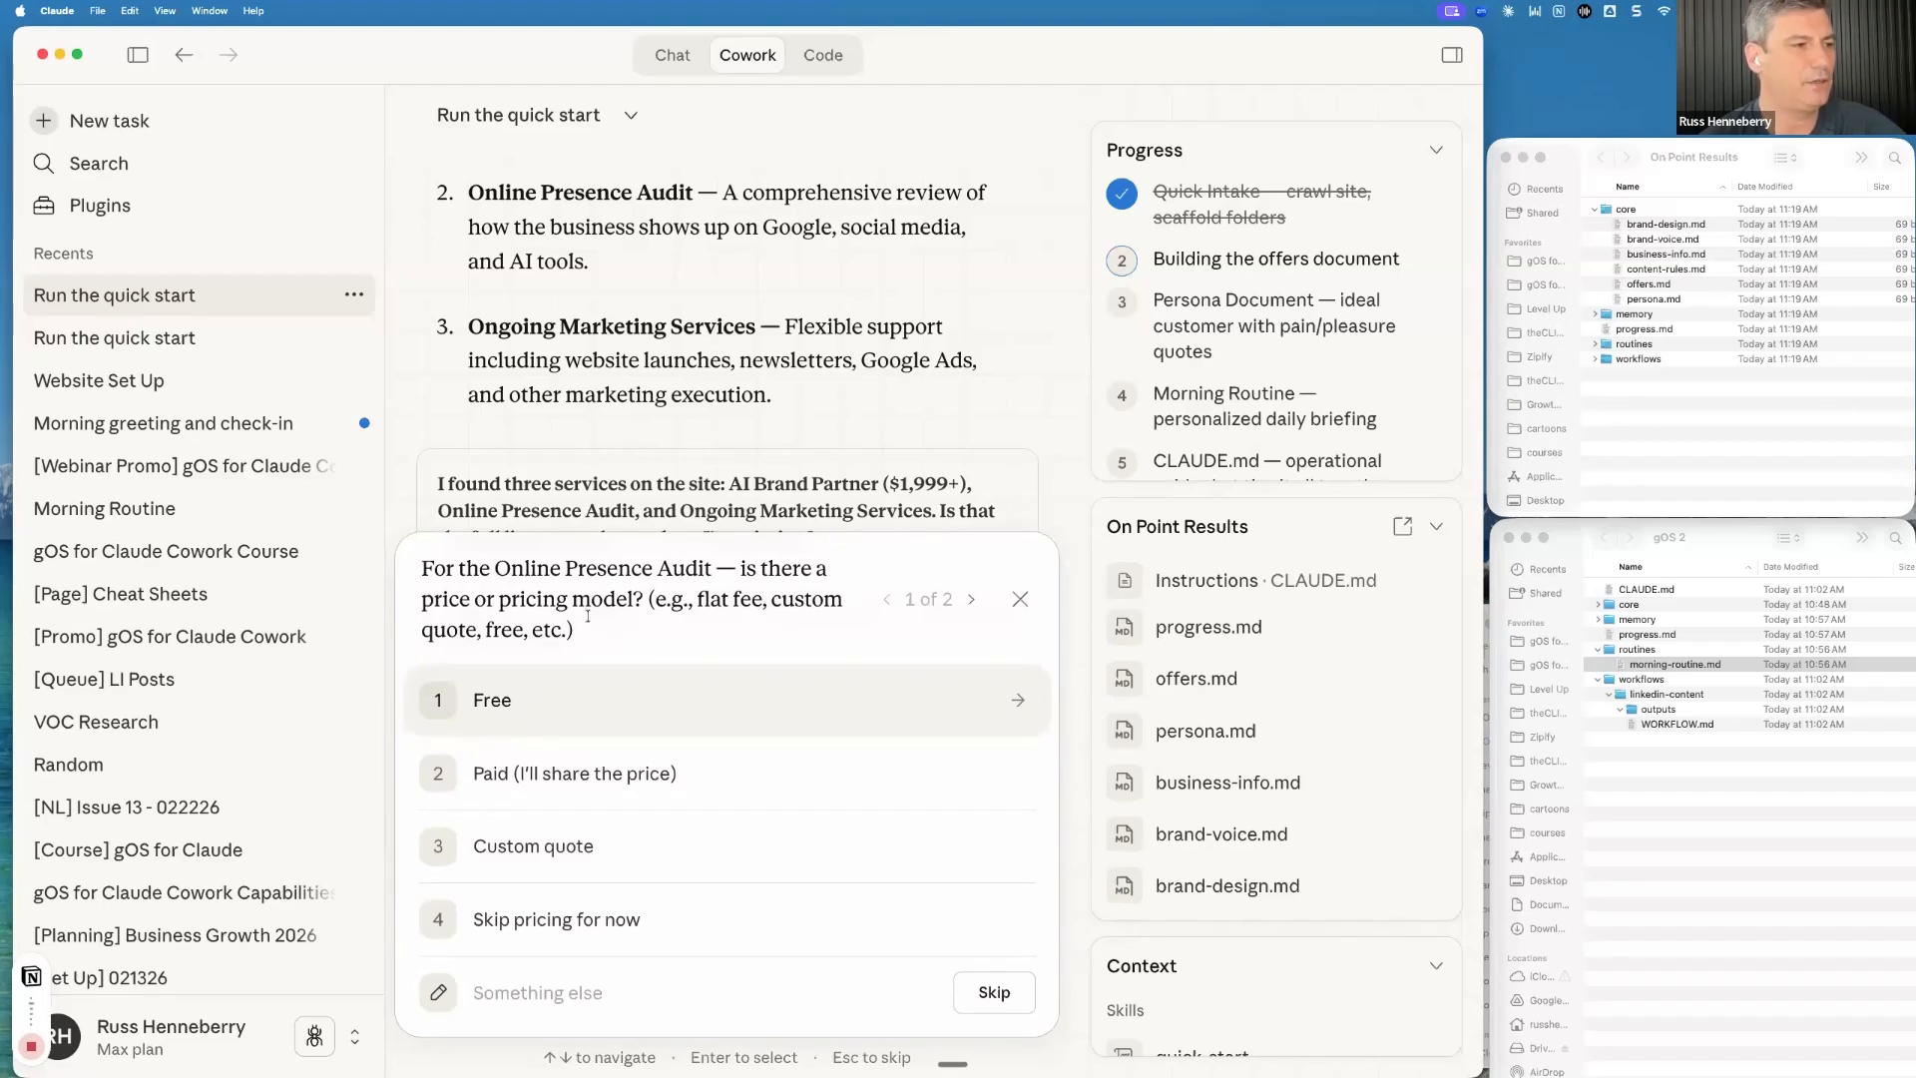
pyautogui.click(570, 709)
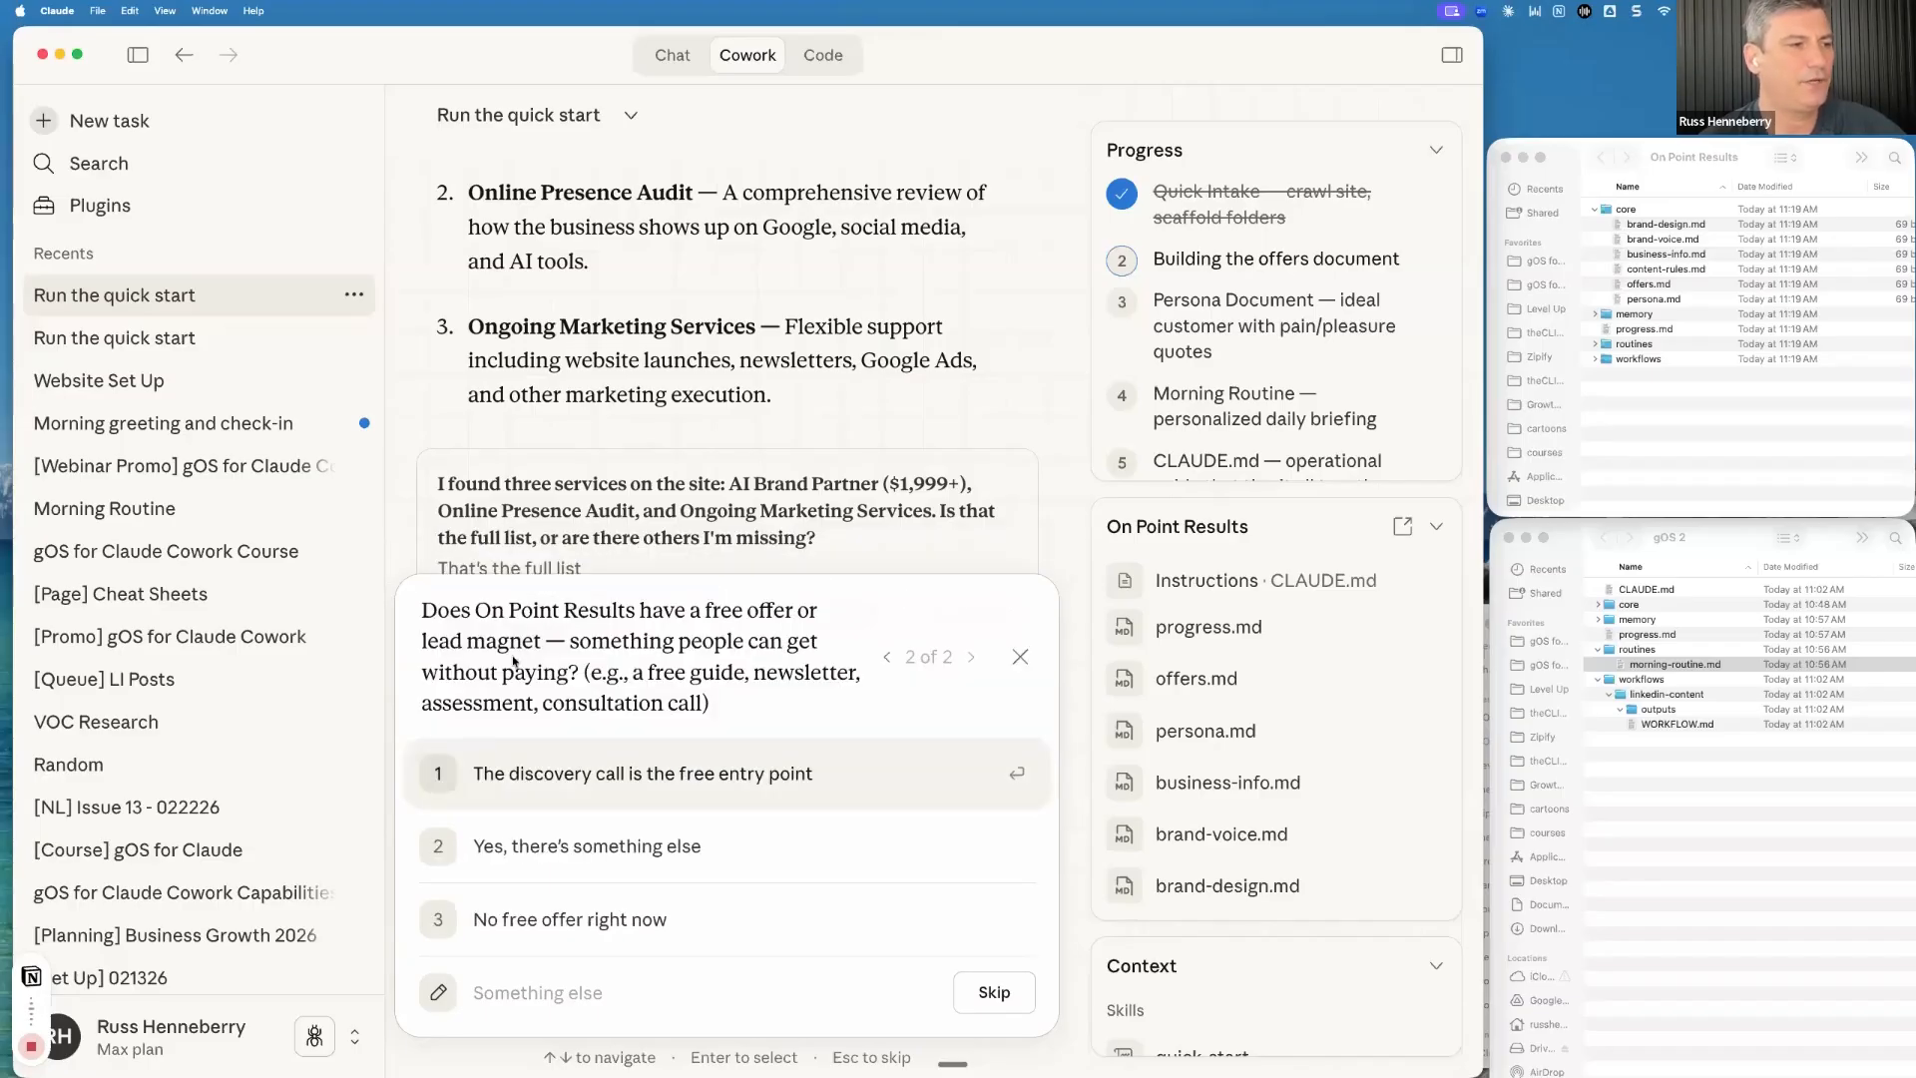
# Answer the free offer question with the discovery call as the free entry point
pyautogui.click(523, 992)
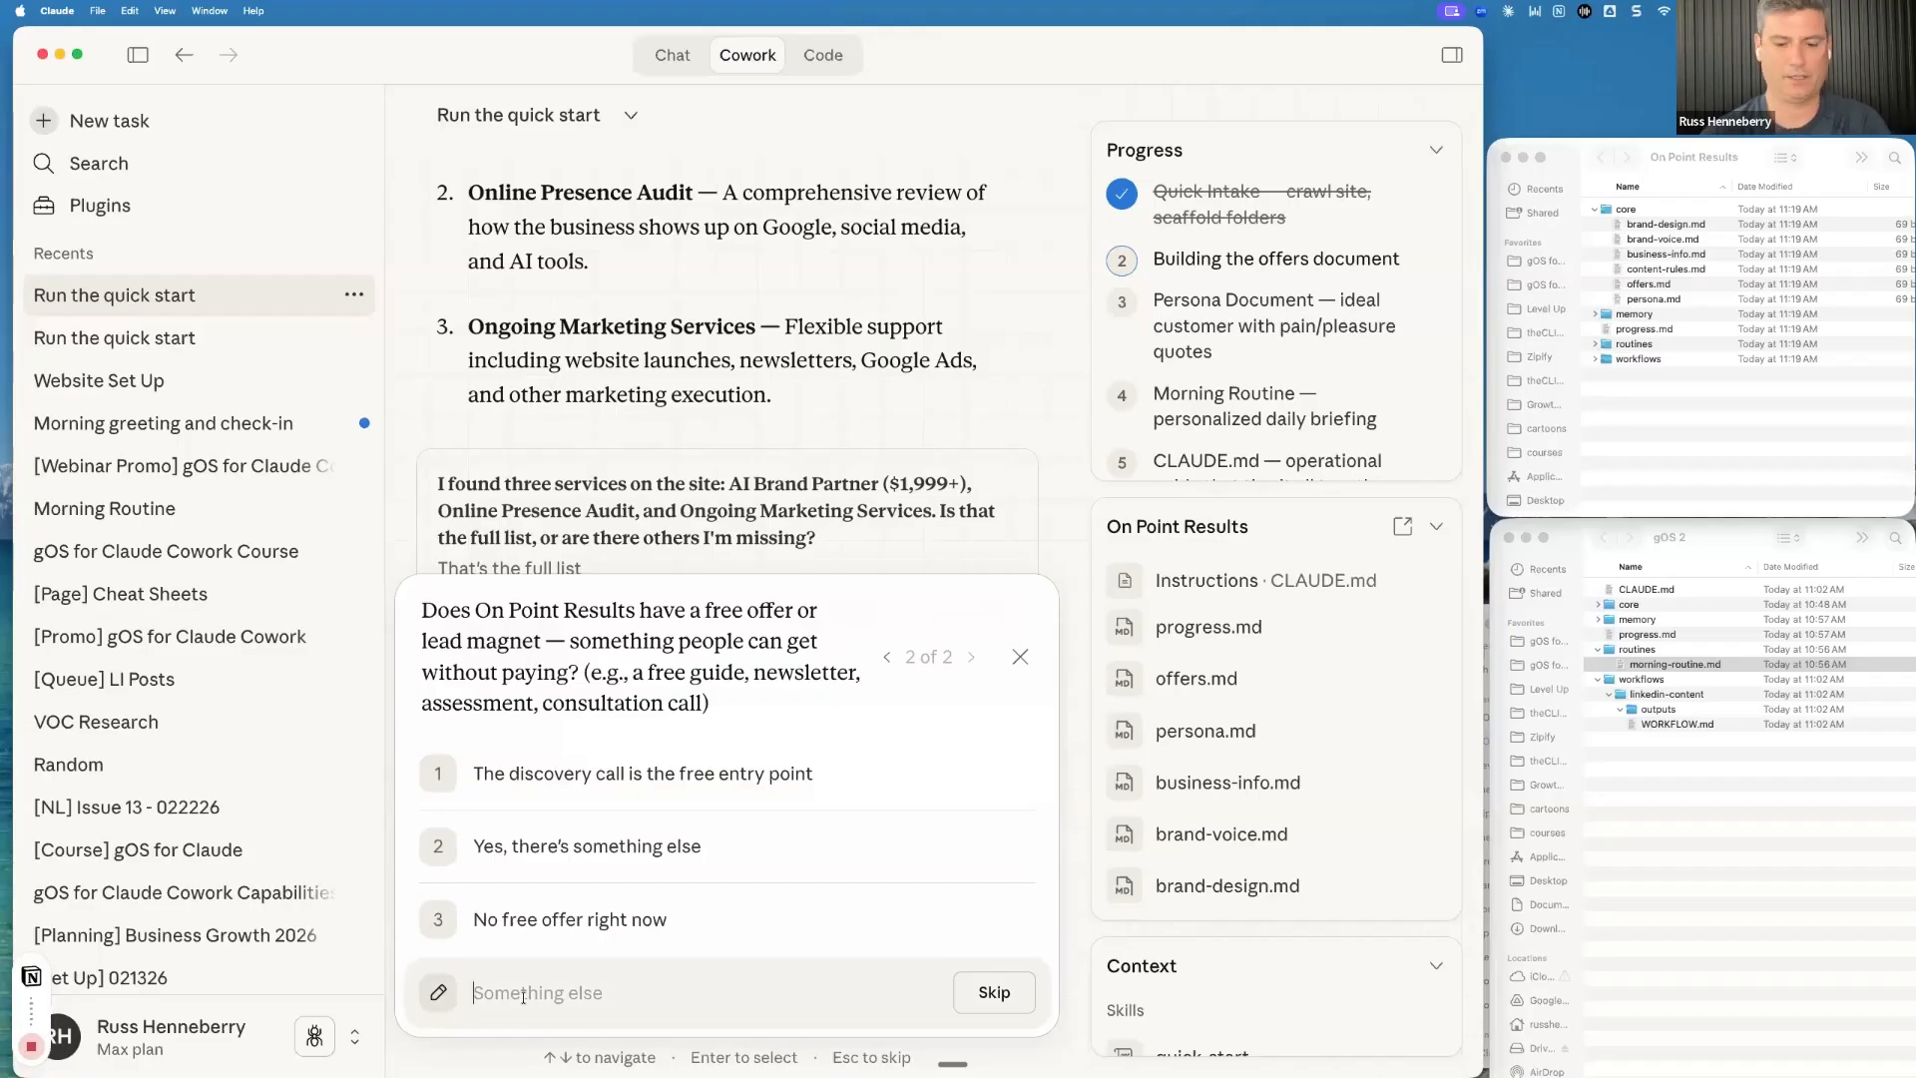
pyautogui.click(682, 776)
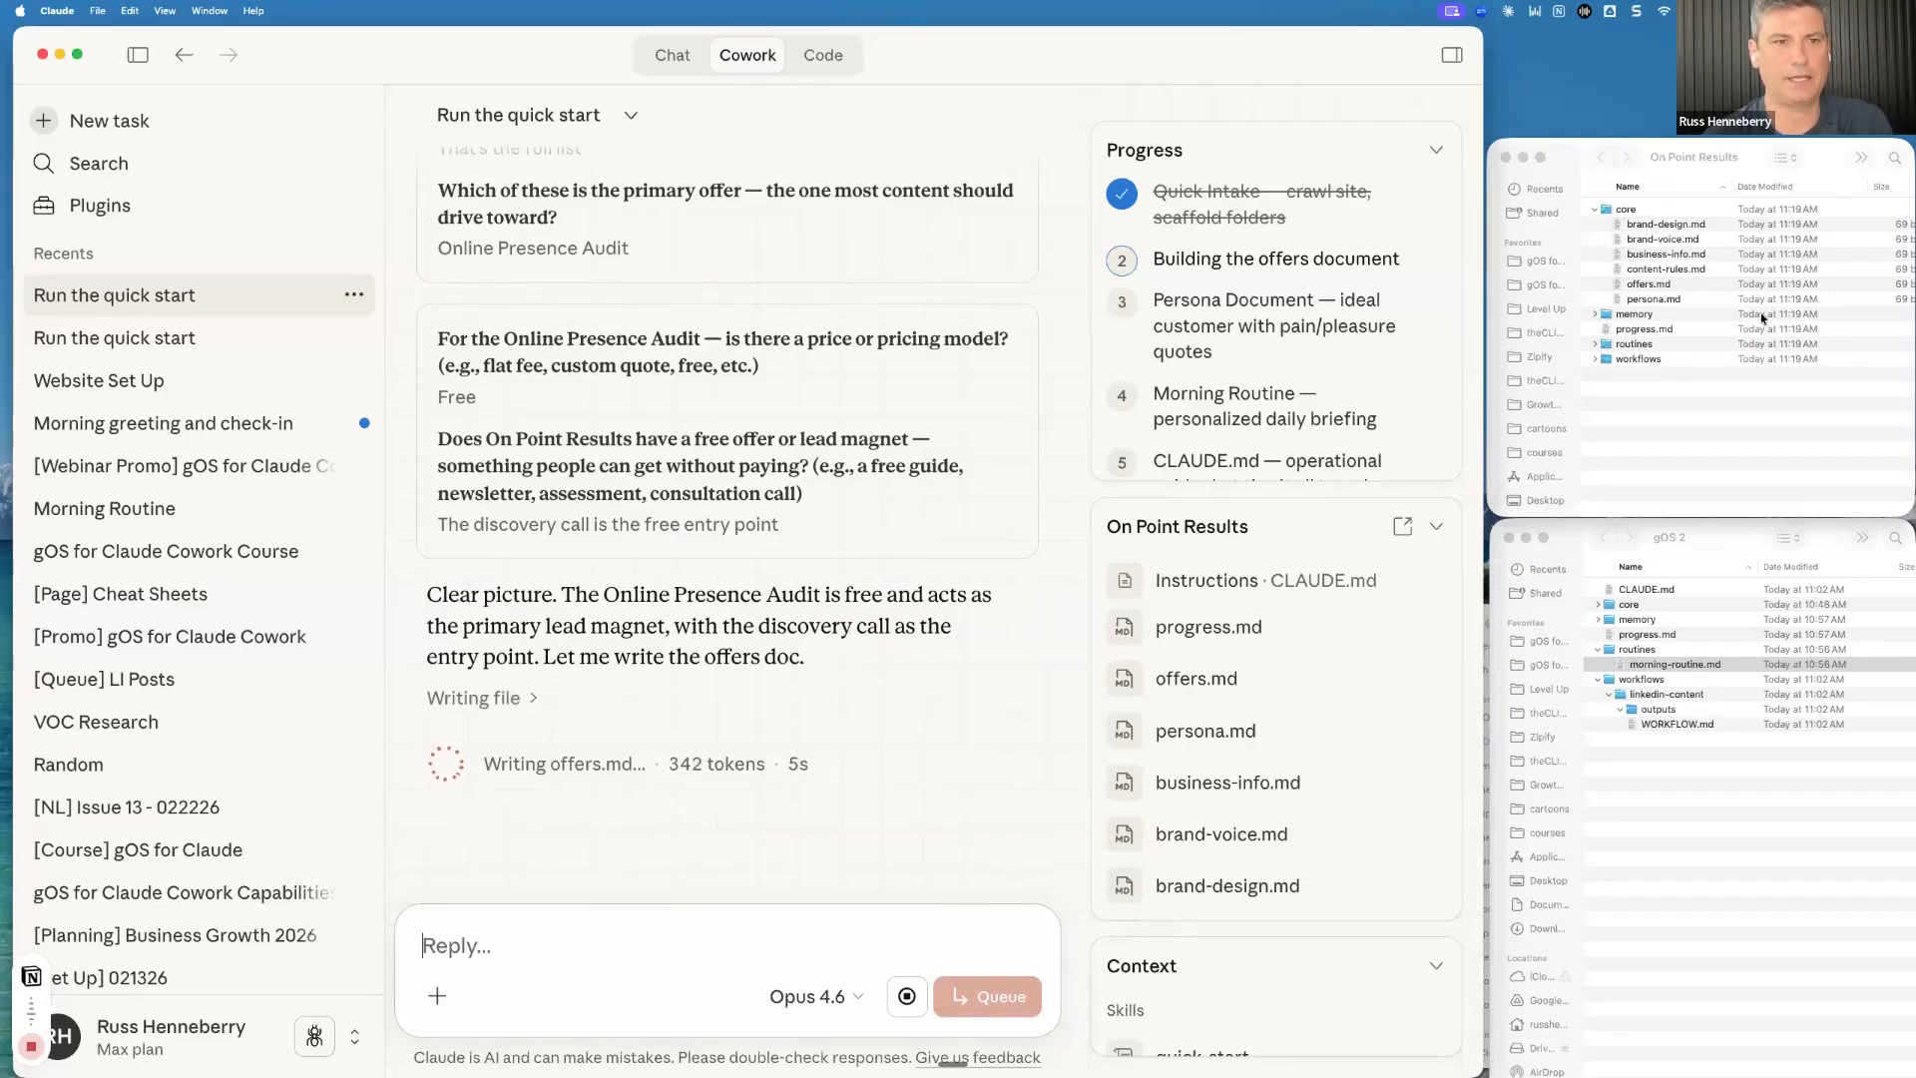
# In the On Point Results Finder window, select offers.md, then expand the routines folder and select morning-routine.md
pyautogui.click(1682, 296)
pyautogui.click(1681, 289)
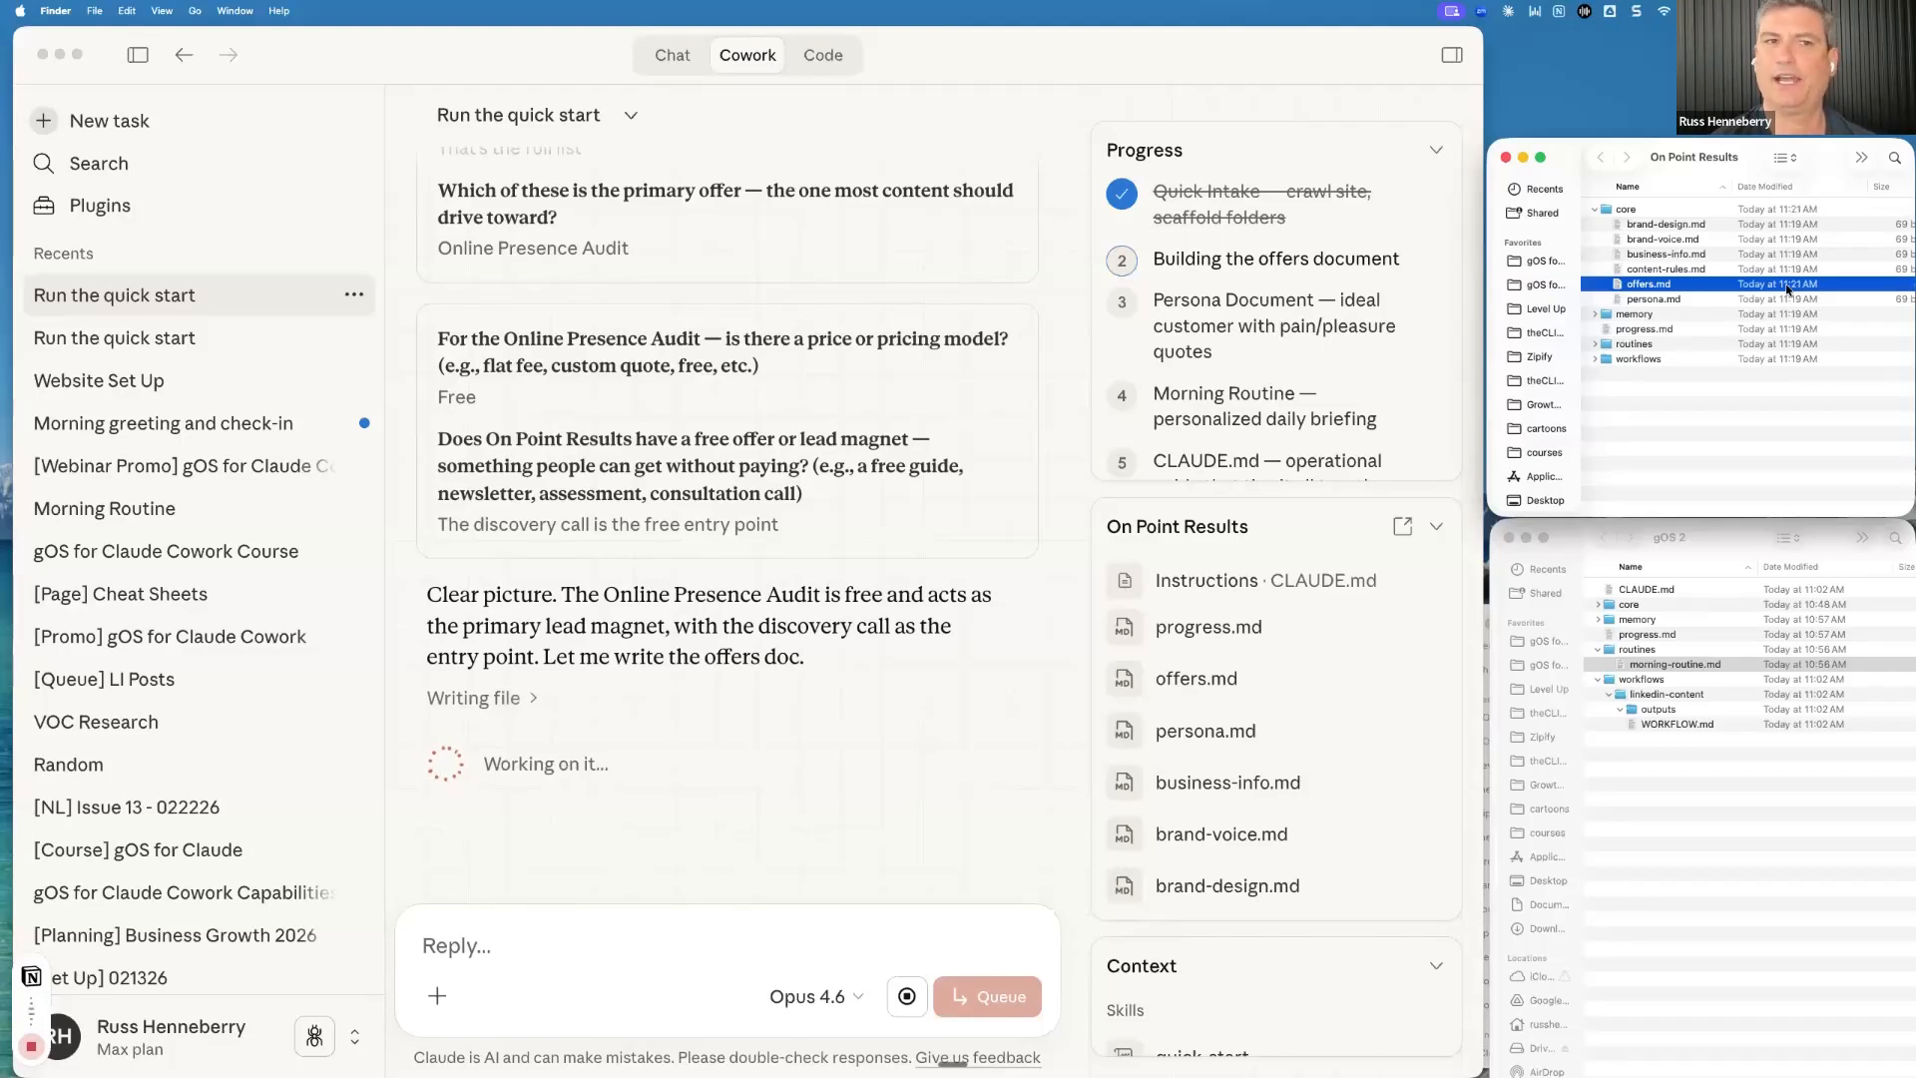
pyautogui.click(1594, 344)
pyautogui.click(1626, 358)
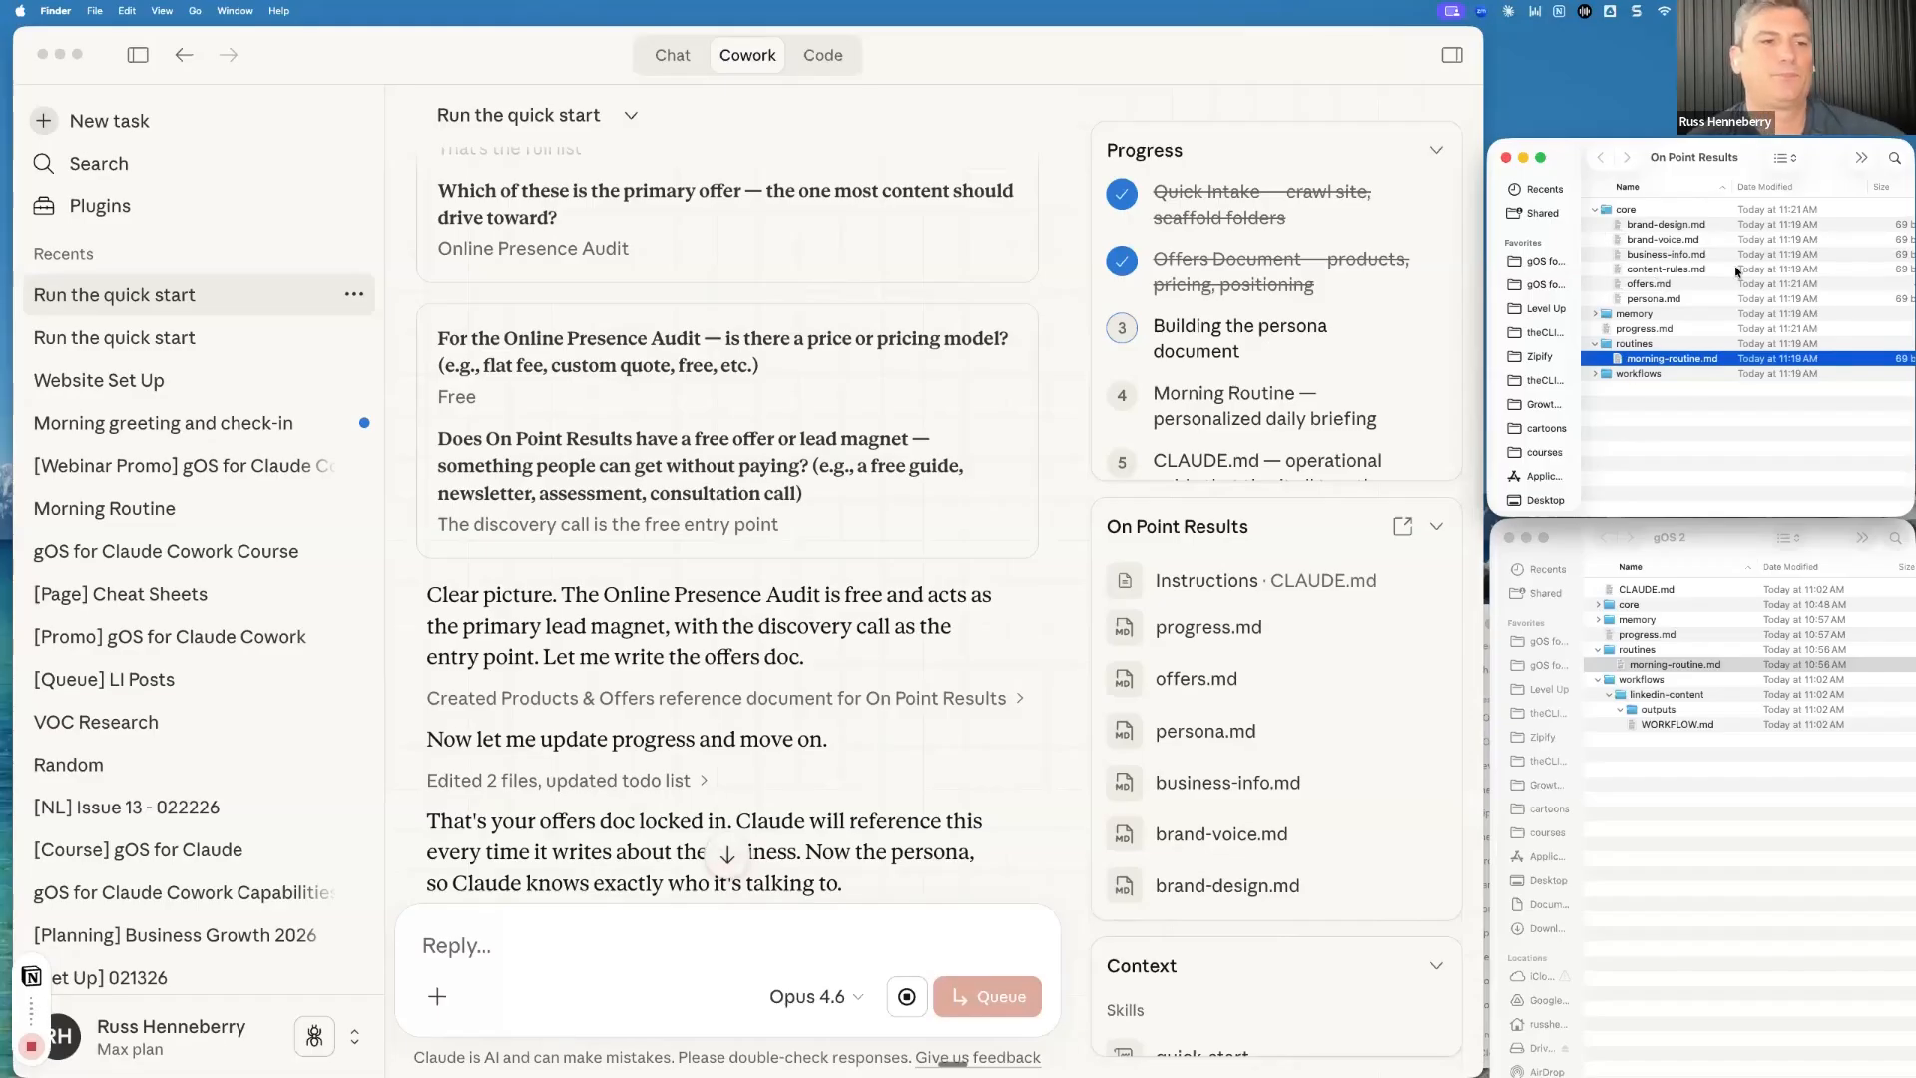
pyautogui.hscroll(1, 1739, 507)
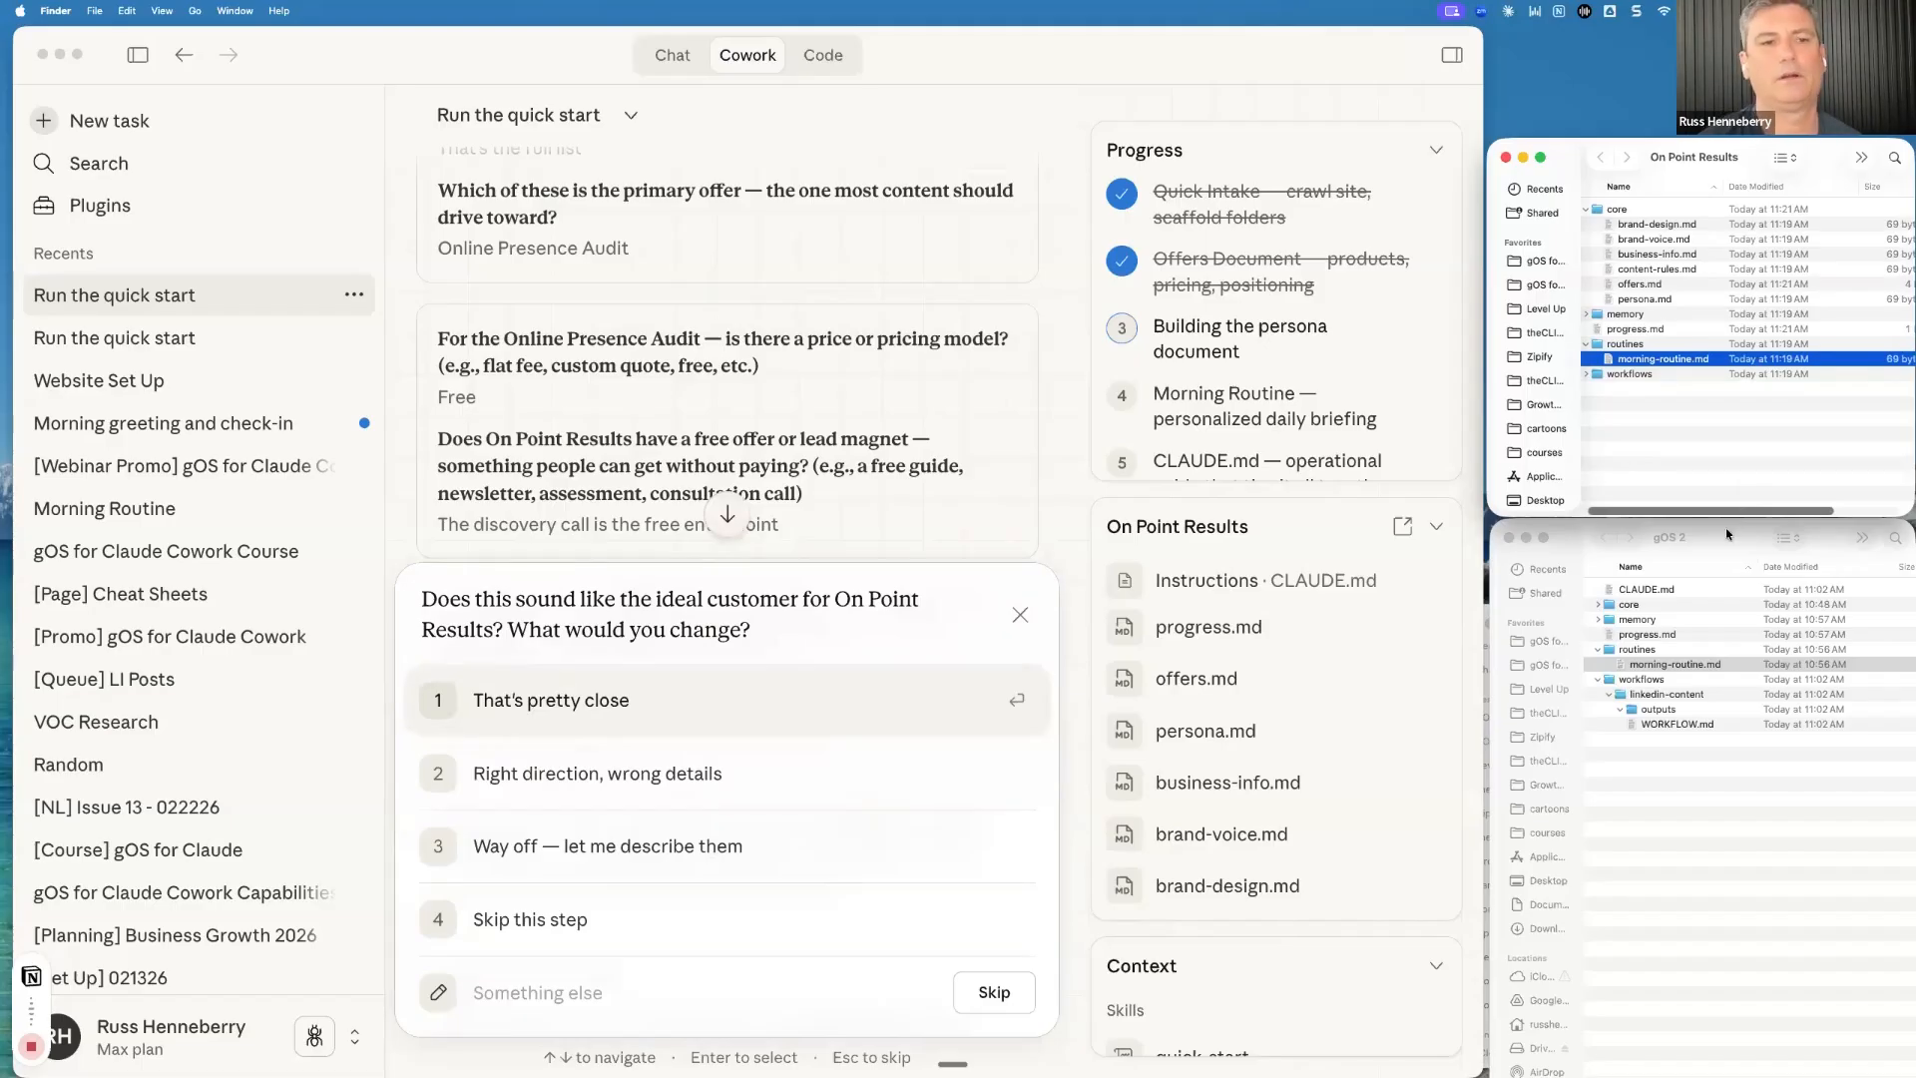
# Open CLAUDE.md from the gOS 2 folder and enlarge its text window to show most of the document
pyautogui.click(1727, 532)
pyautogui.click(1633, 594)
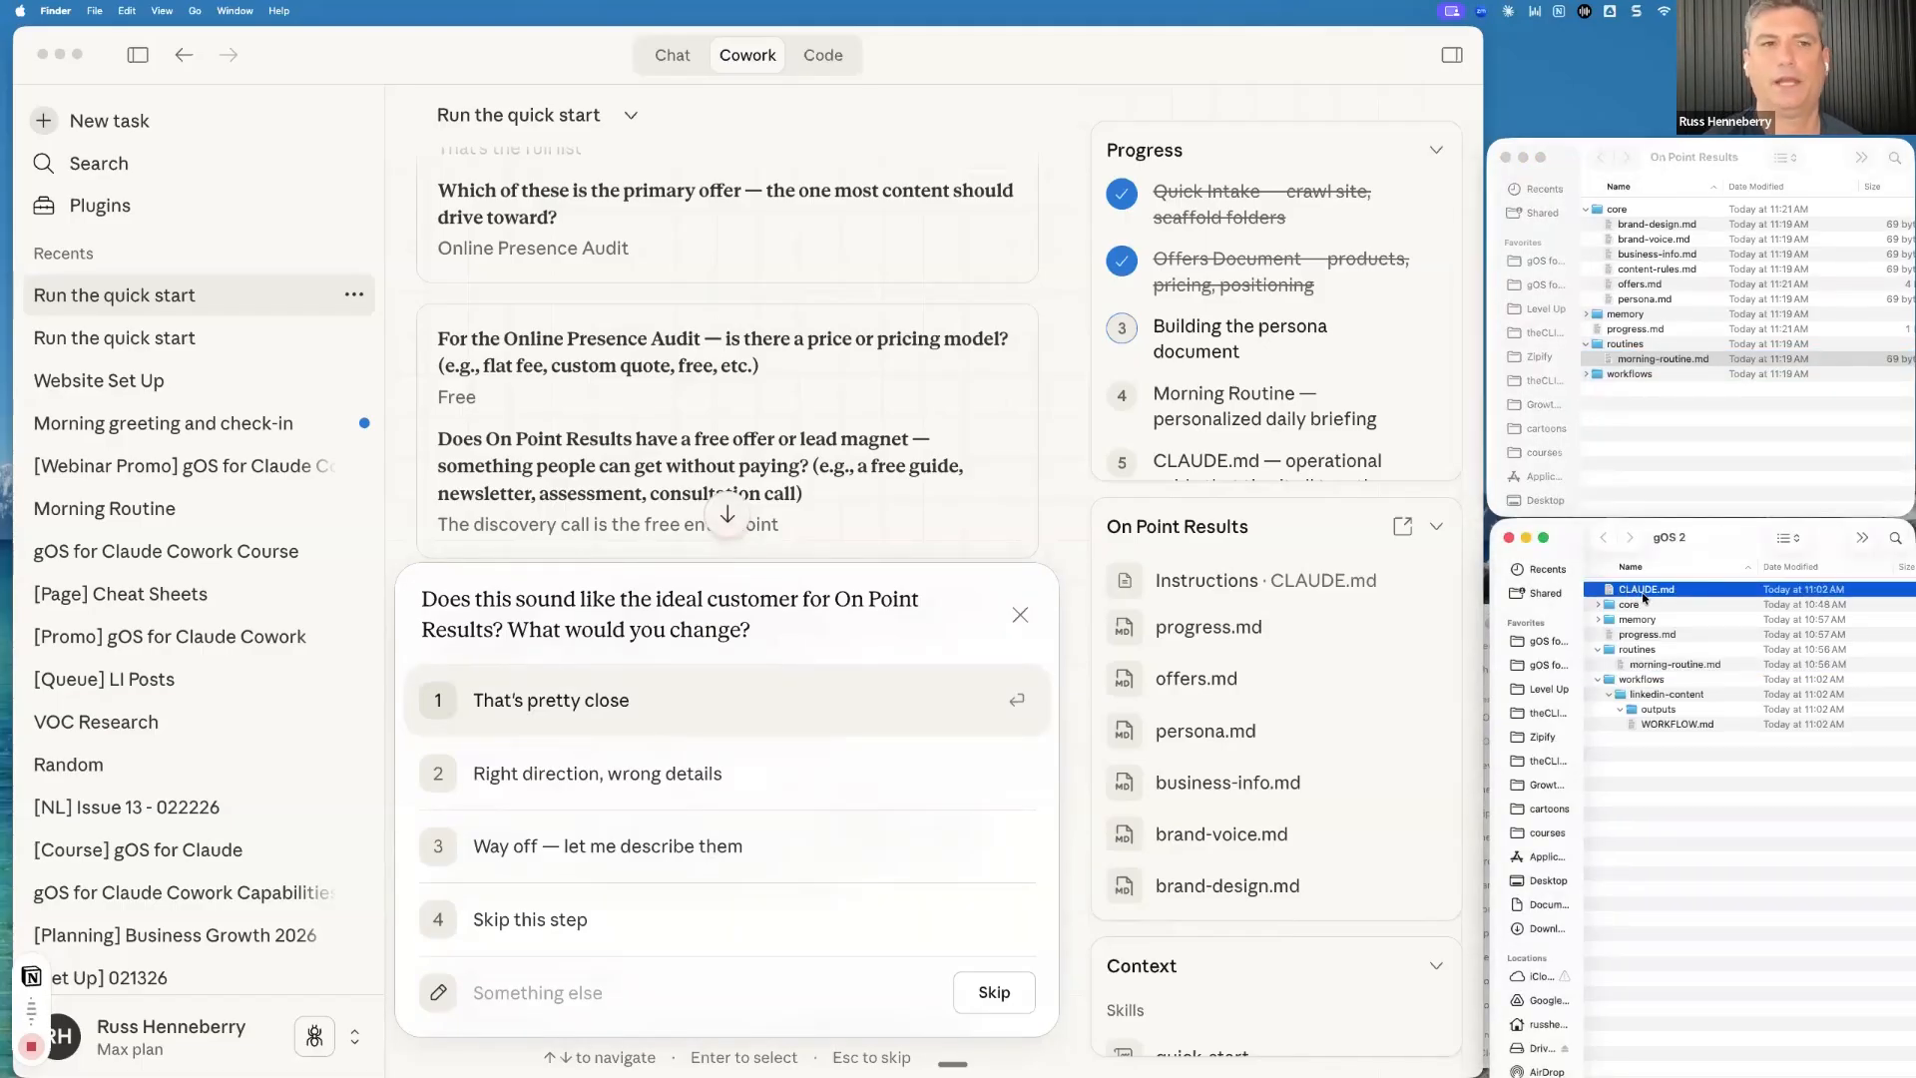
pyautogui.scroll(-1, 1647, 599)
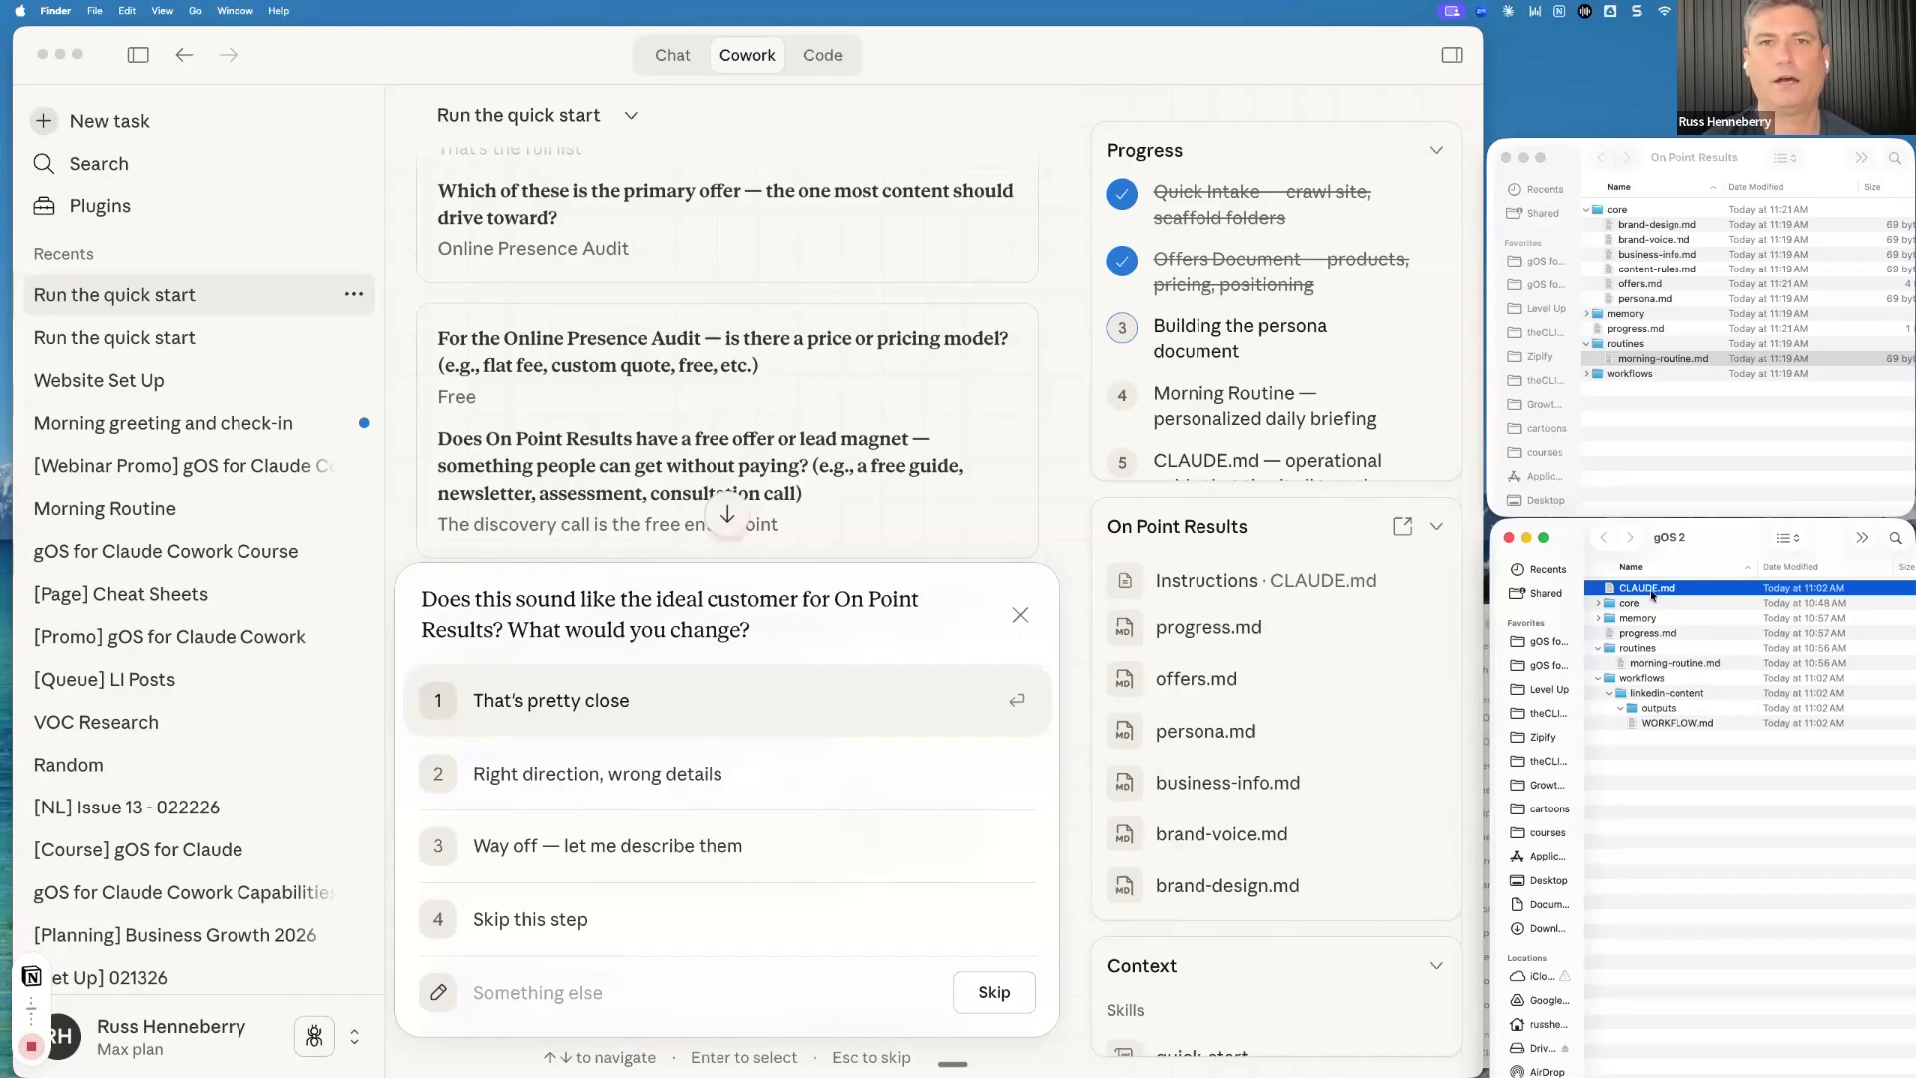
pyautogui.doubleClick(1651, 595)
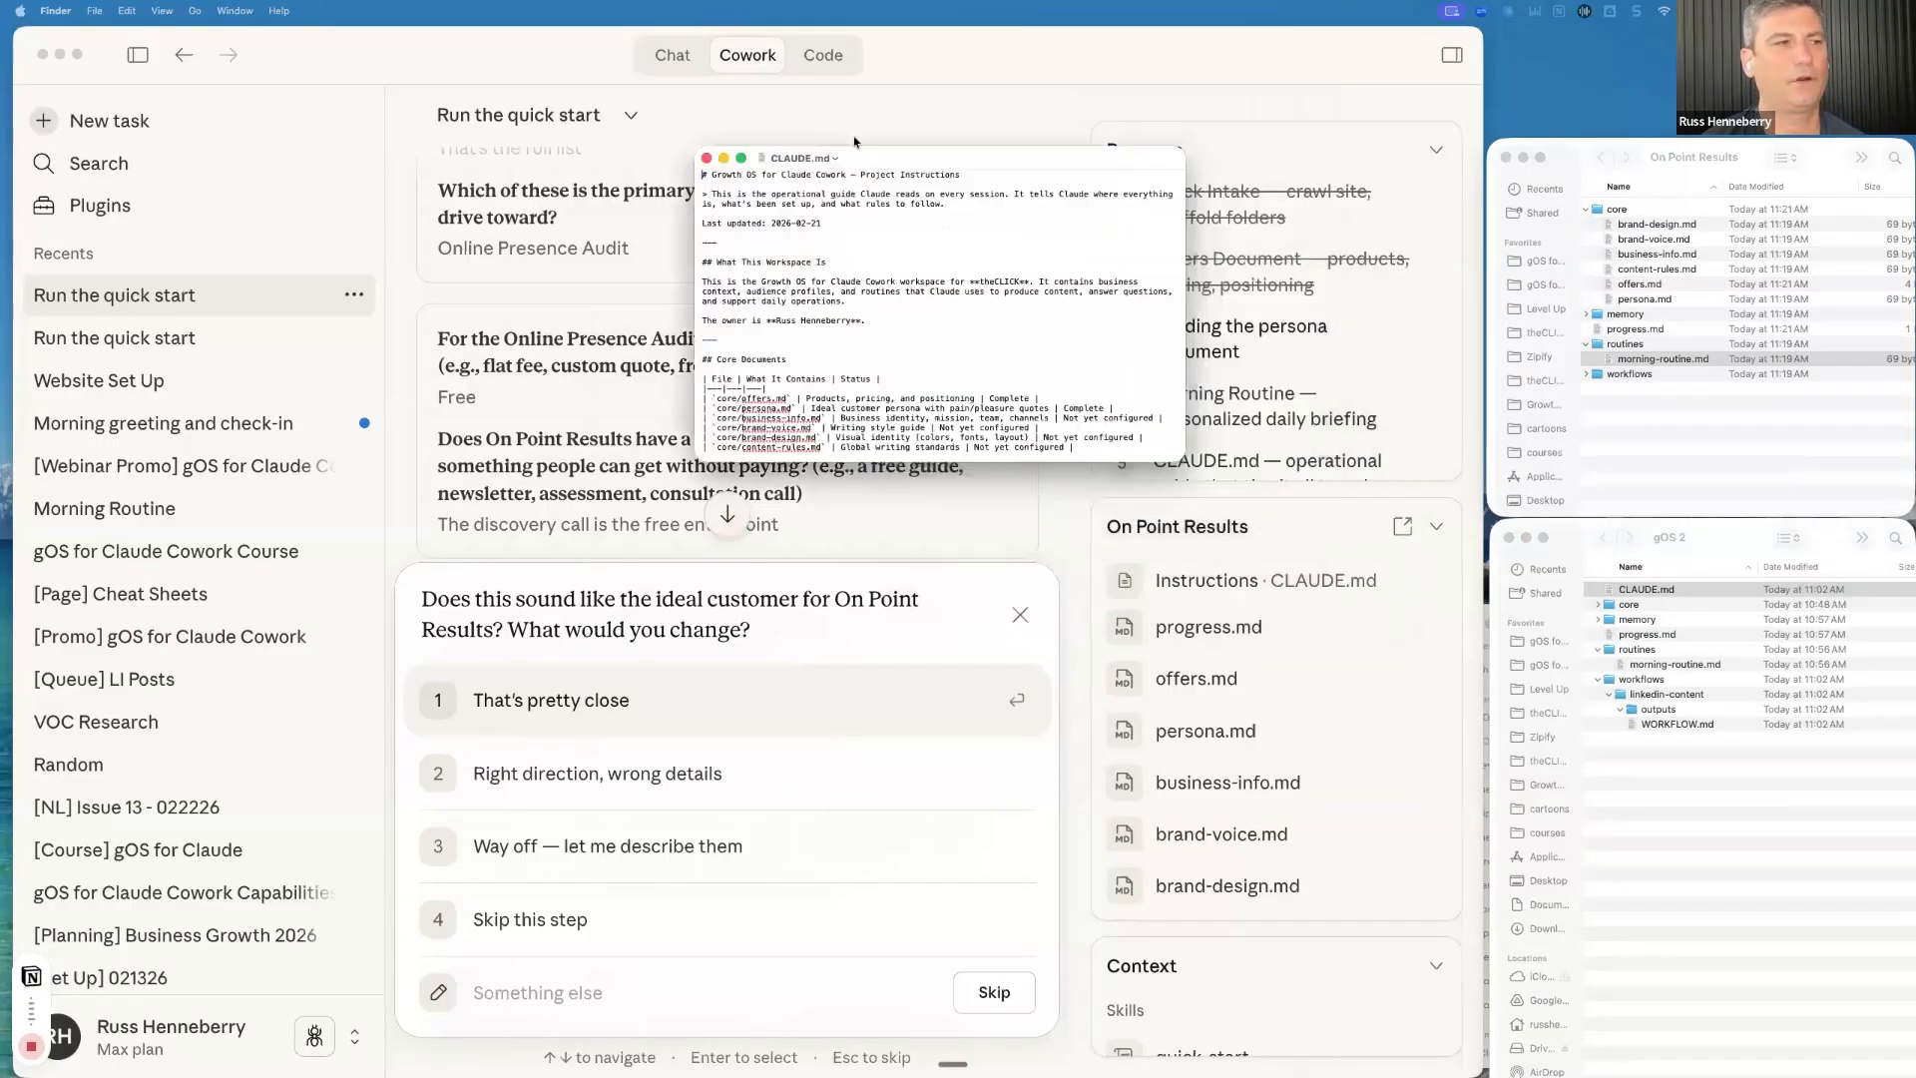
pyautogui.moveTo(1084, 448); pyautogui.dragTo(1486, 1063)
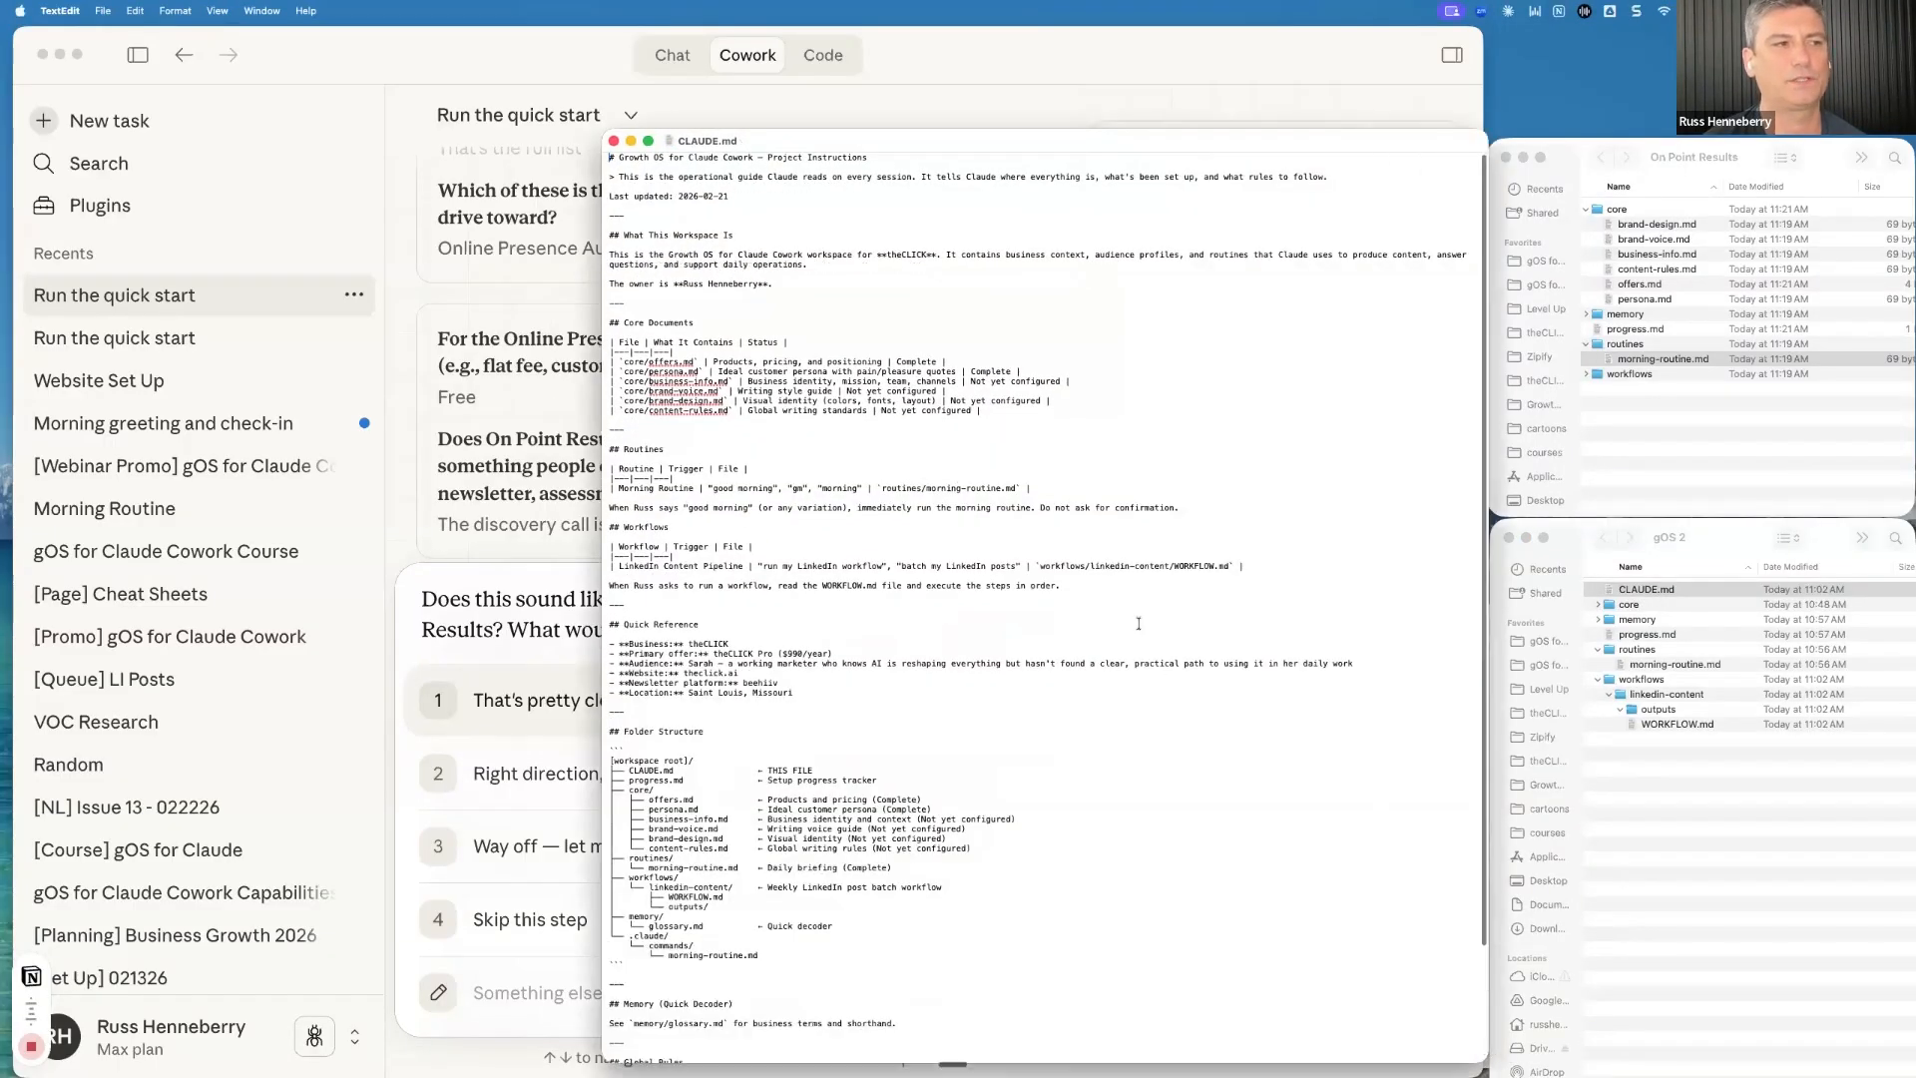
# Review CLAUDE.md, highlighting the owner line, the last-updated date and the text from the title through Quick Reference, and close the file
pyautogui.scroll(-4, 1002, 465)
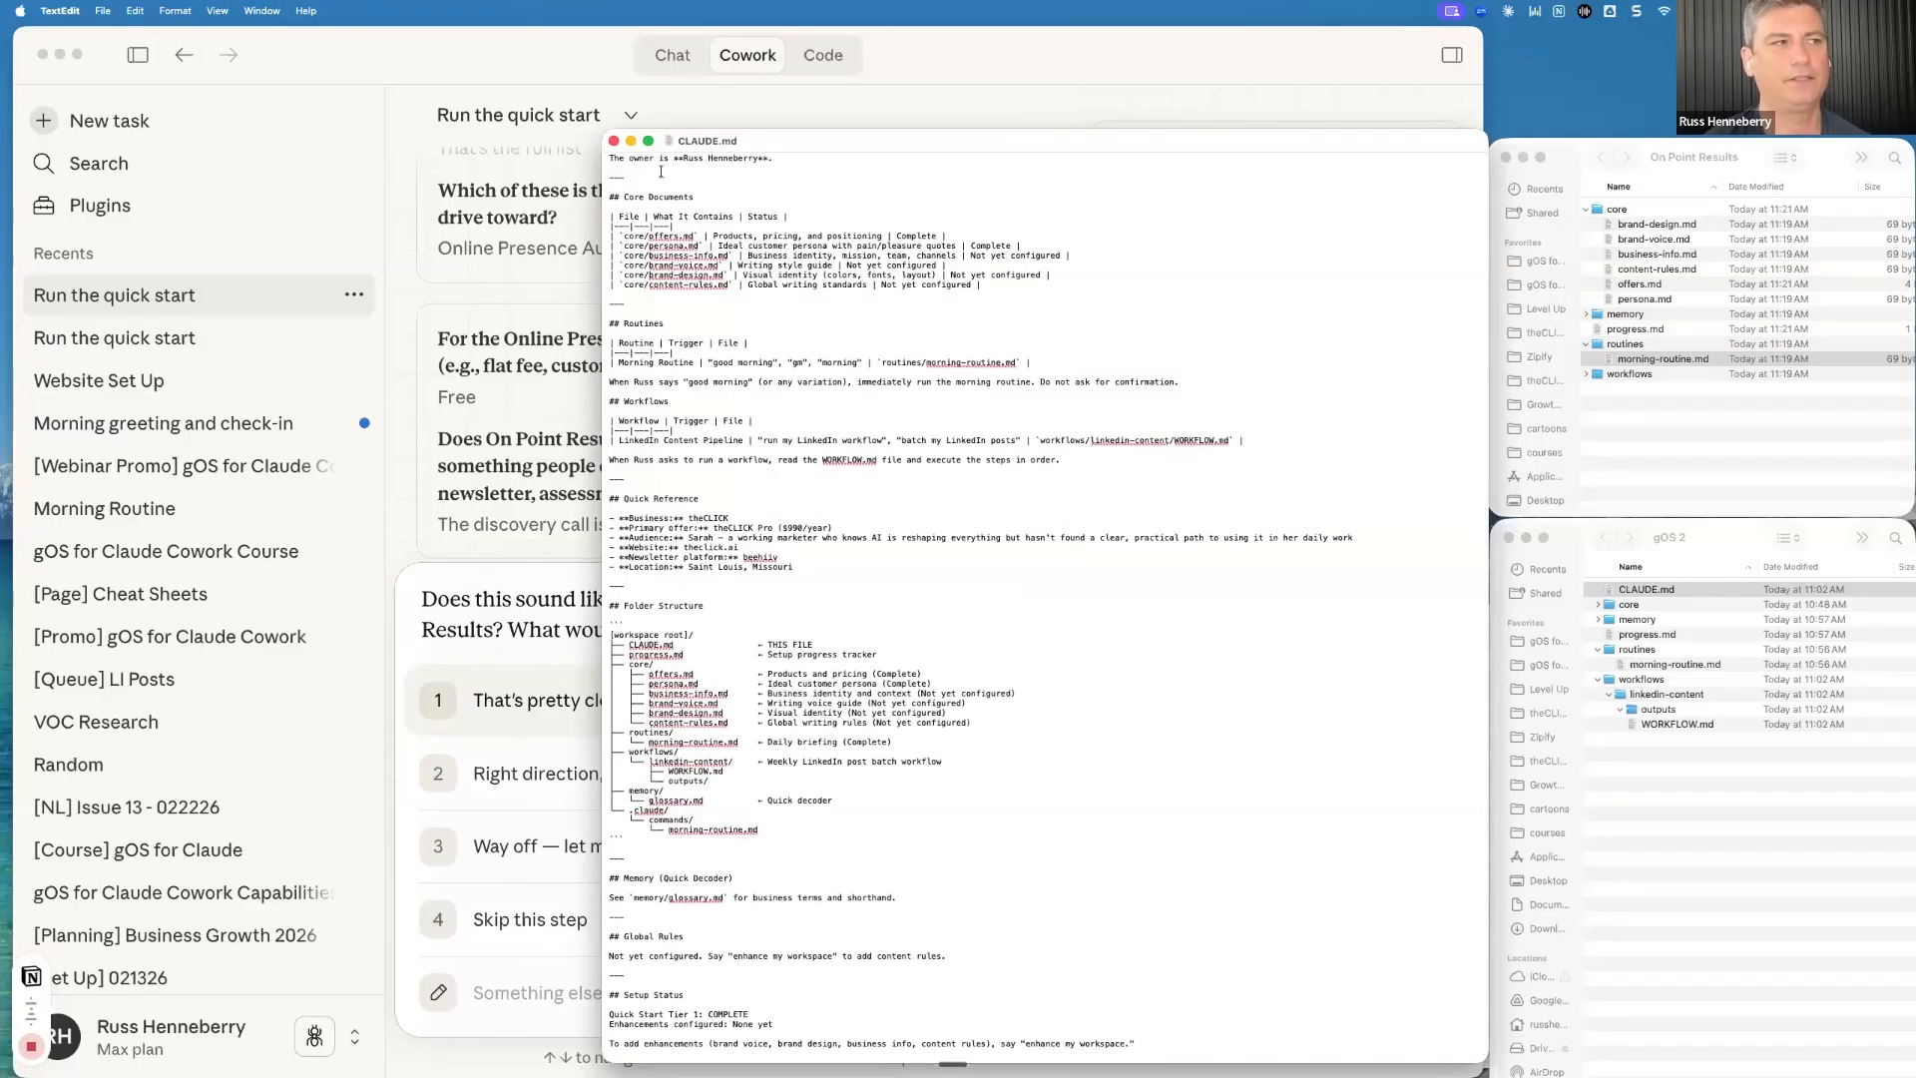
pyautogui.moveTo(611, 159); pyautogui.dragTo(775, 159)
pyautogui.scroll(1, 778, 180)
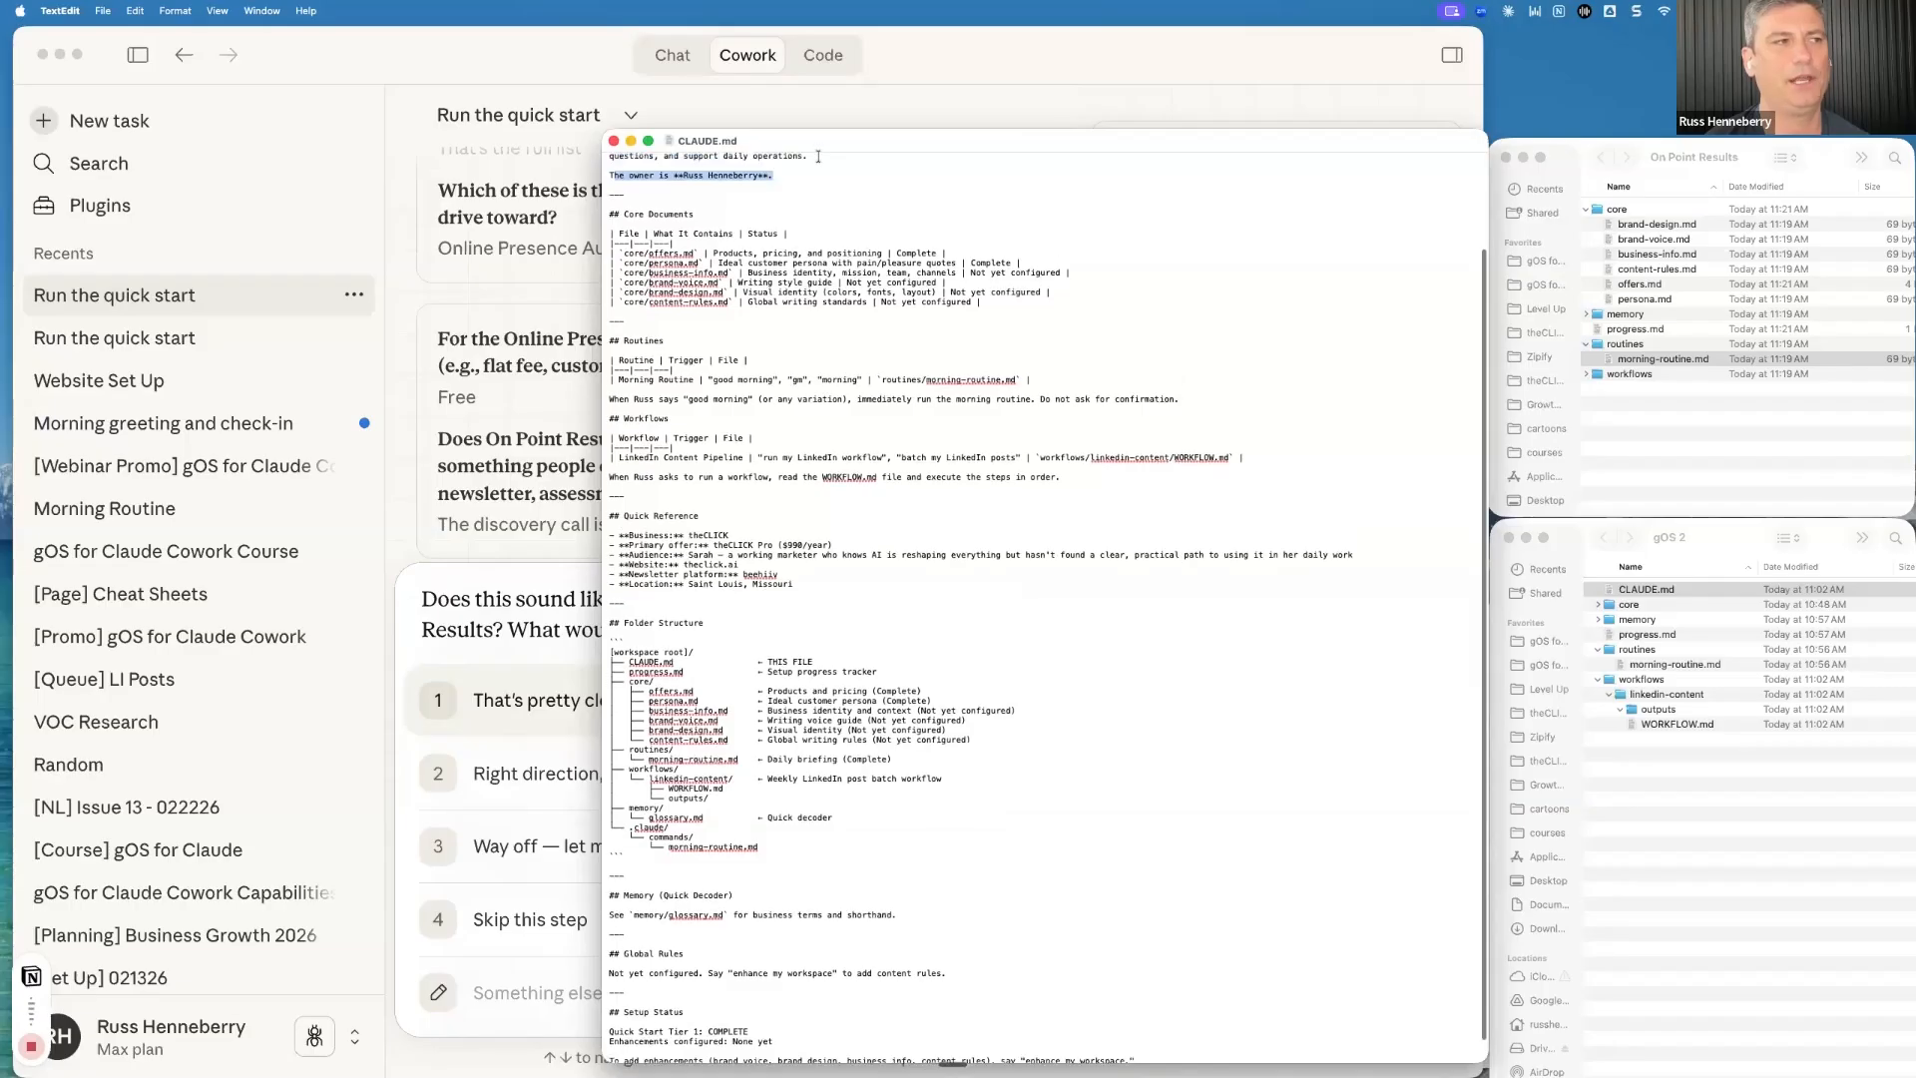
pyautogui.scroll(4, 663, 203)
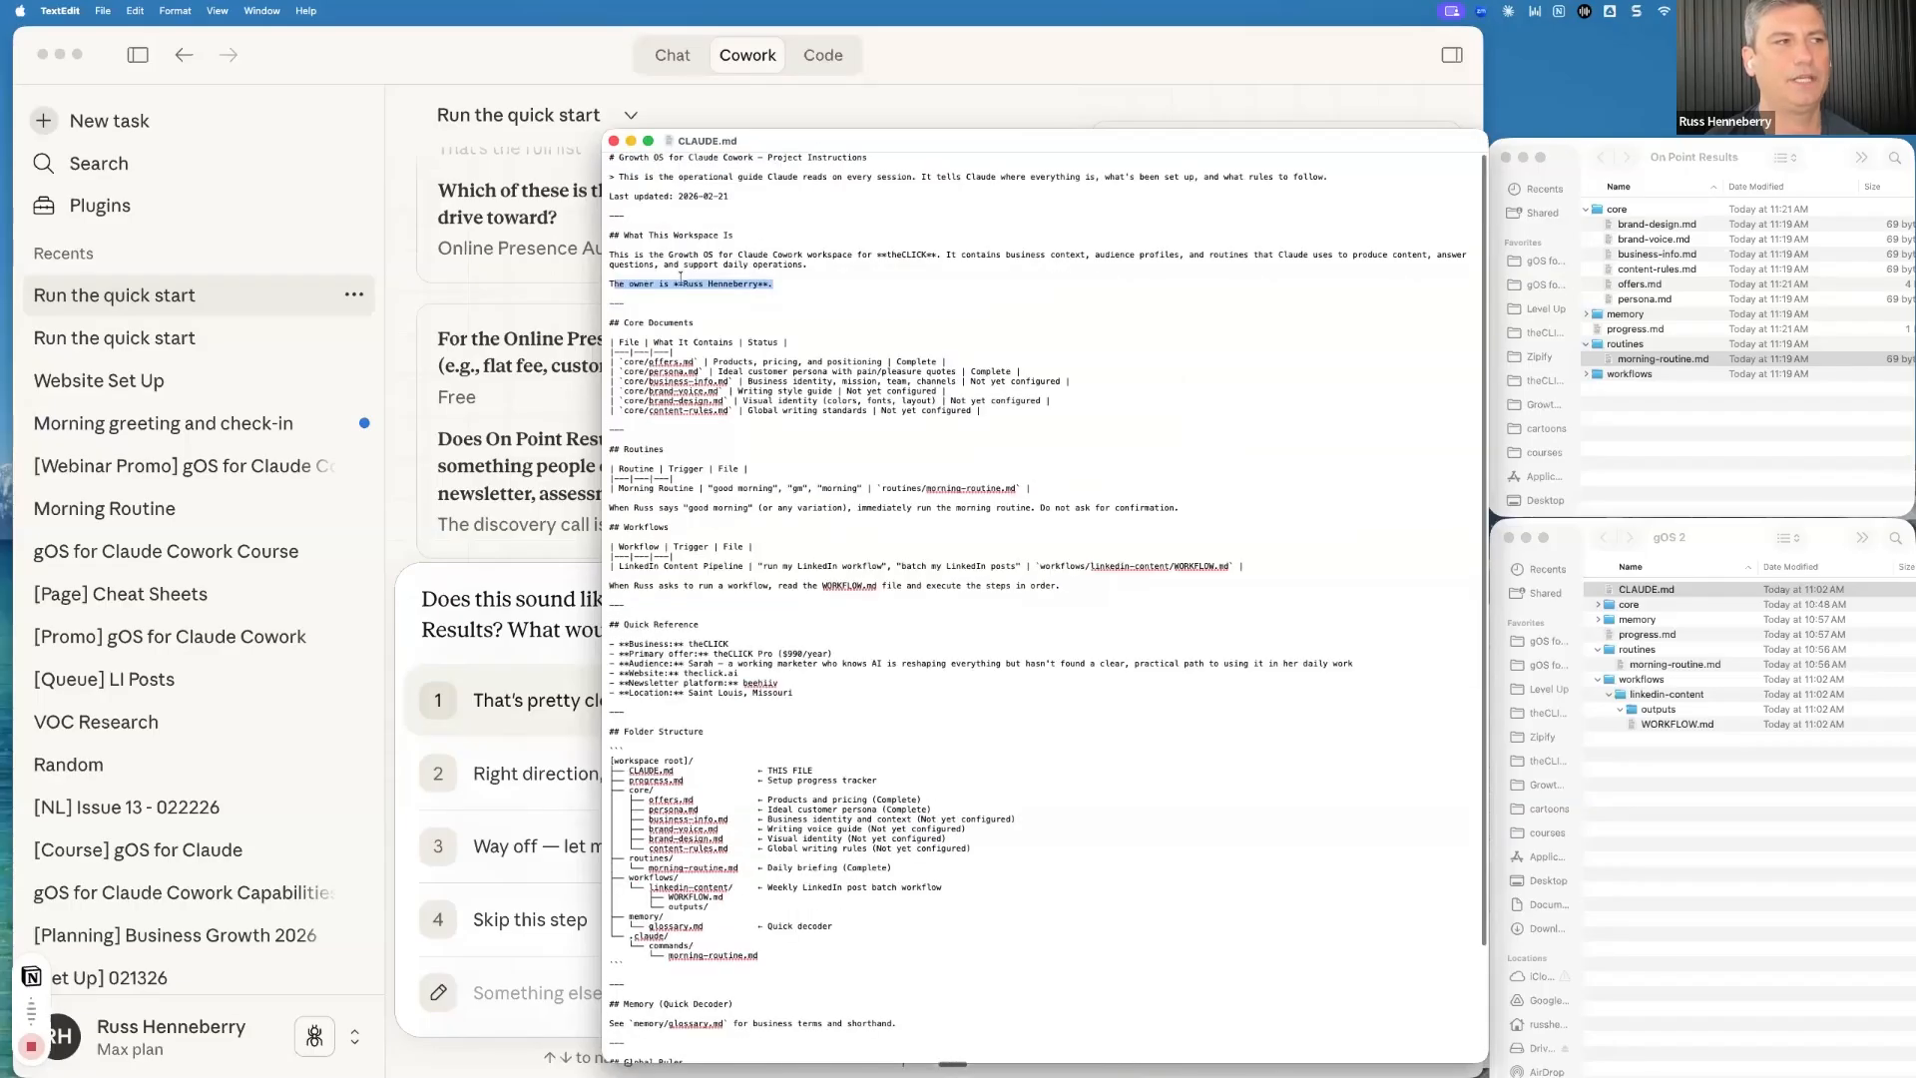
pyautogui.scroll(-2, 681, 275)
pyautogui.scroll(2, 681, 276)
pyautogui.moveTo(636, 197); pyautogui.dragTo(768, 206)
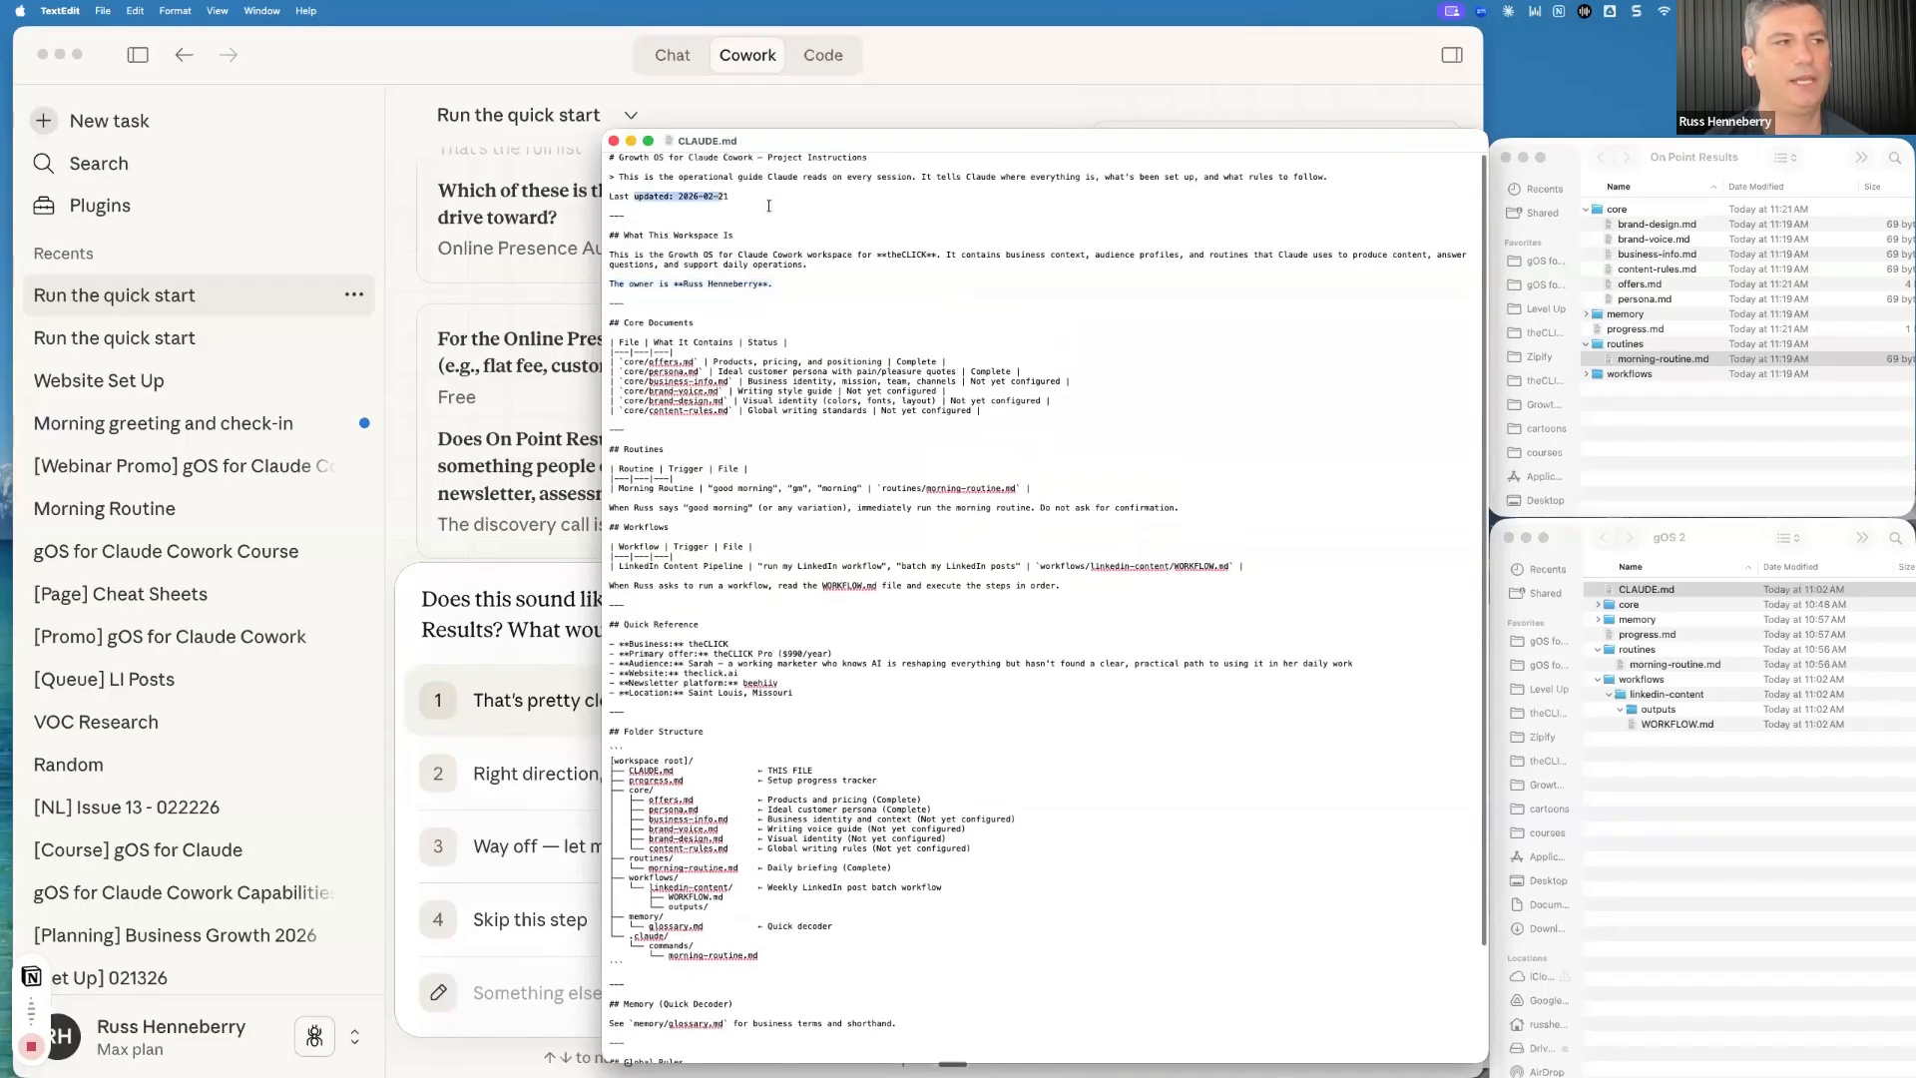
pyautogui.scroll(-5, 769, 205)
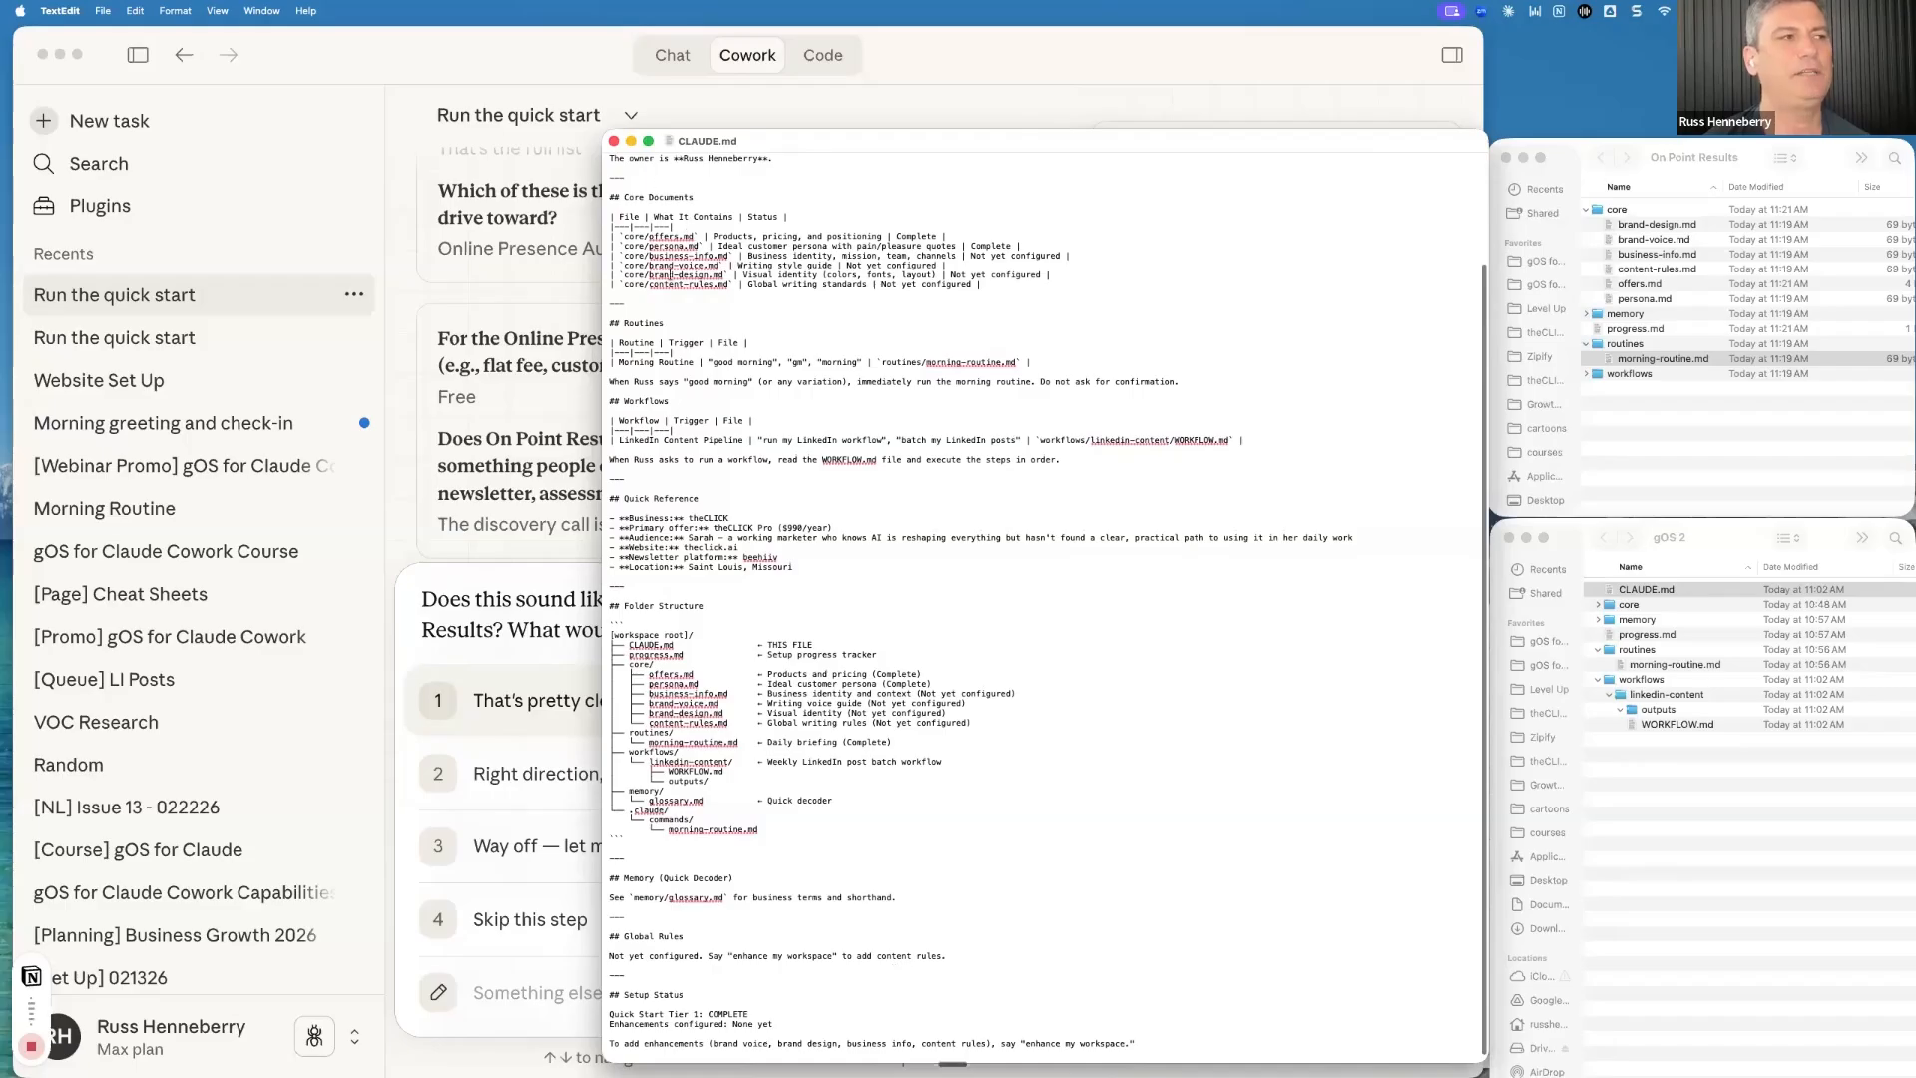
pyautogui.scroll(5, 768, 205)
pyautogui.moveTo(610, 157); pyautogui.dragTo(1020, 726)
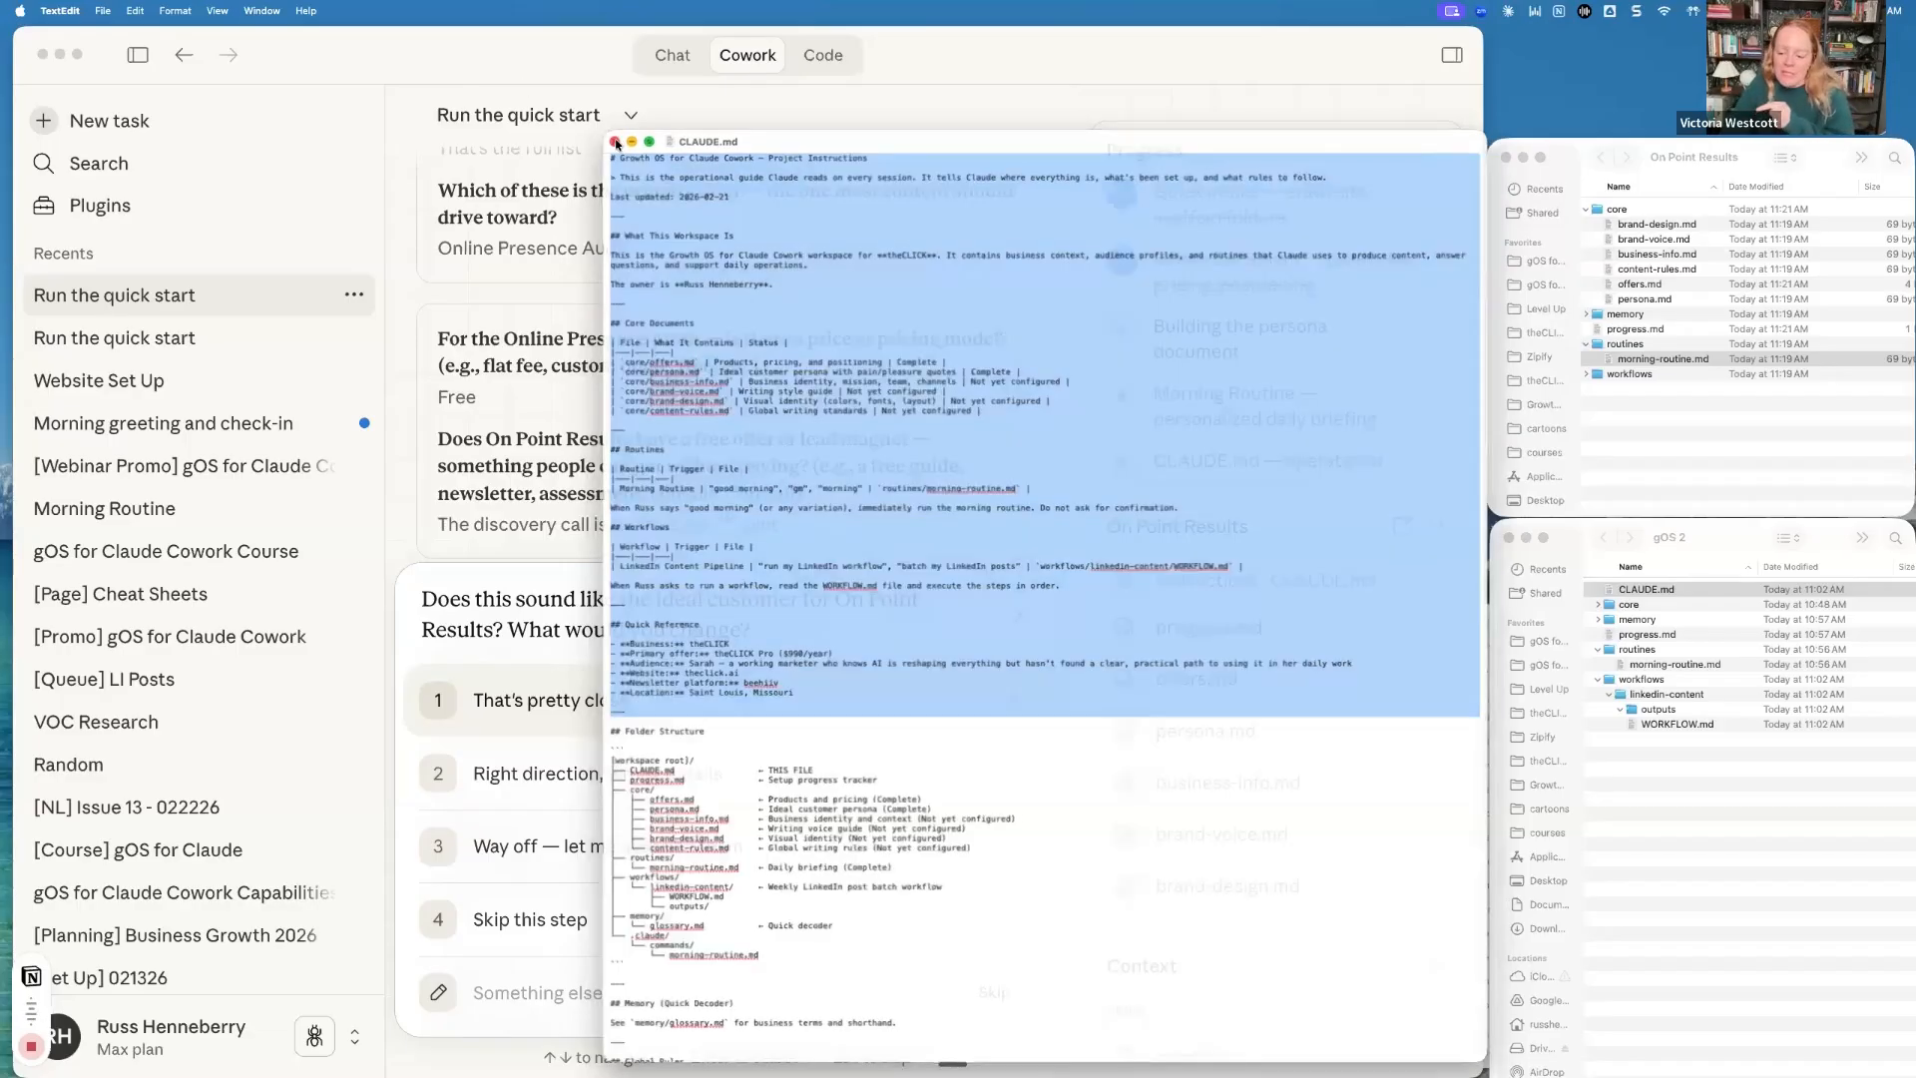
pyautogui.click(615, 142)
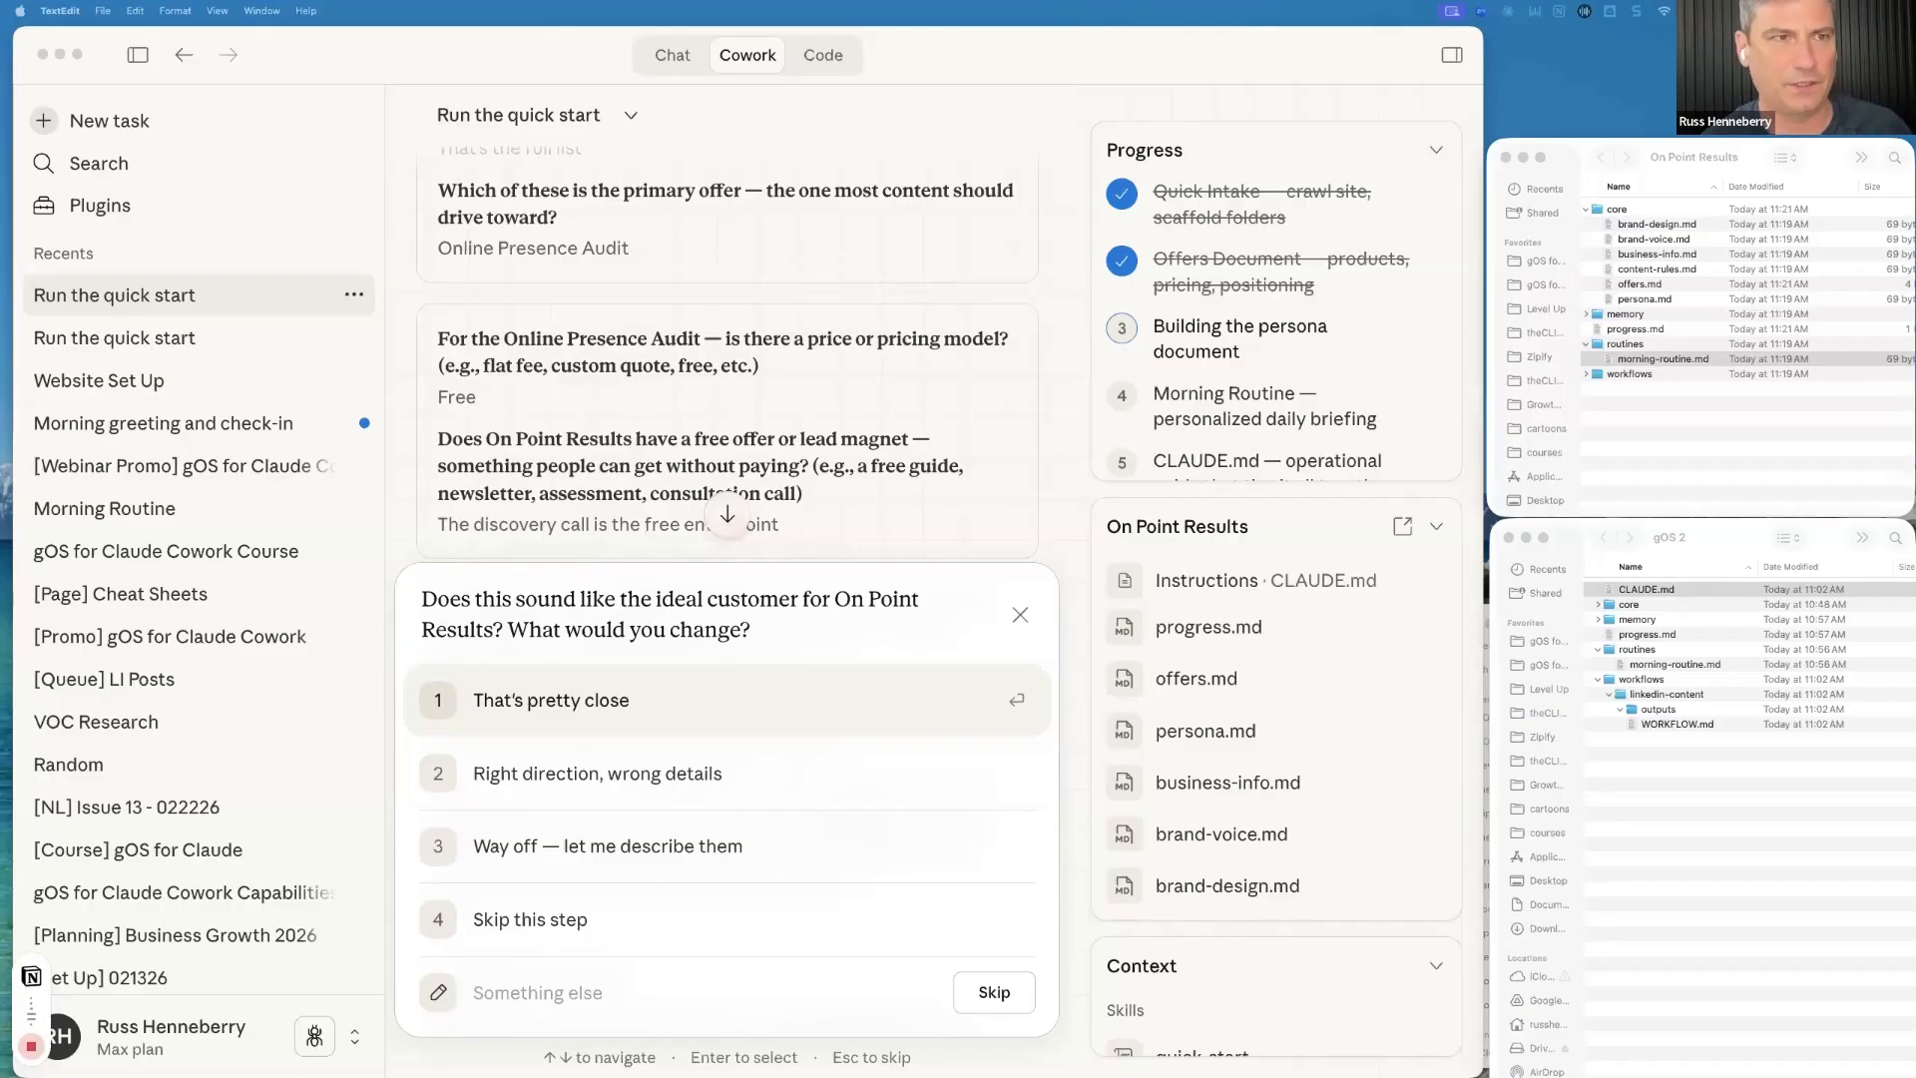
# View the Google Drive desktop sync status window and close it
pyautogui.press('super+Tab')
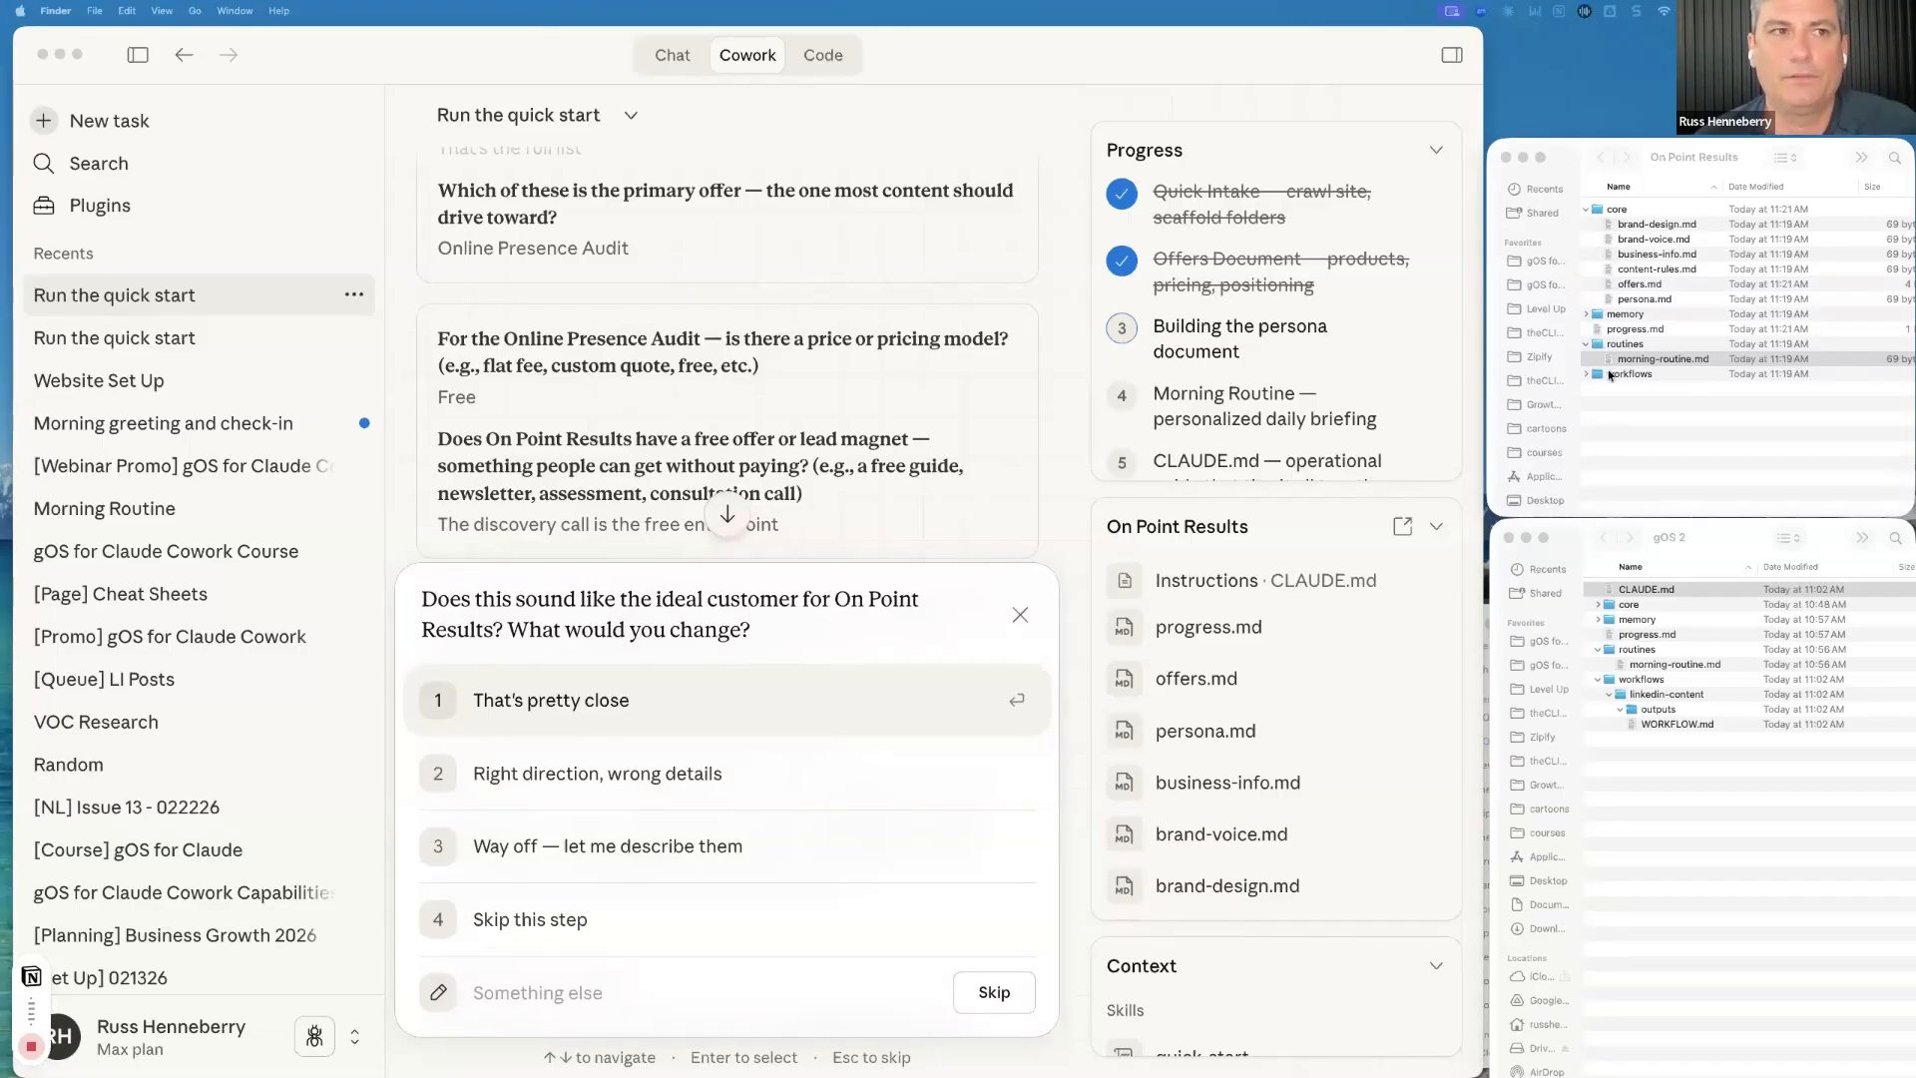
pyautogui.click(1610, 12)
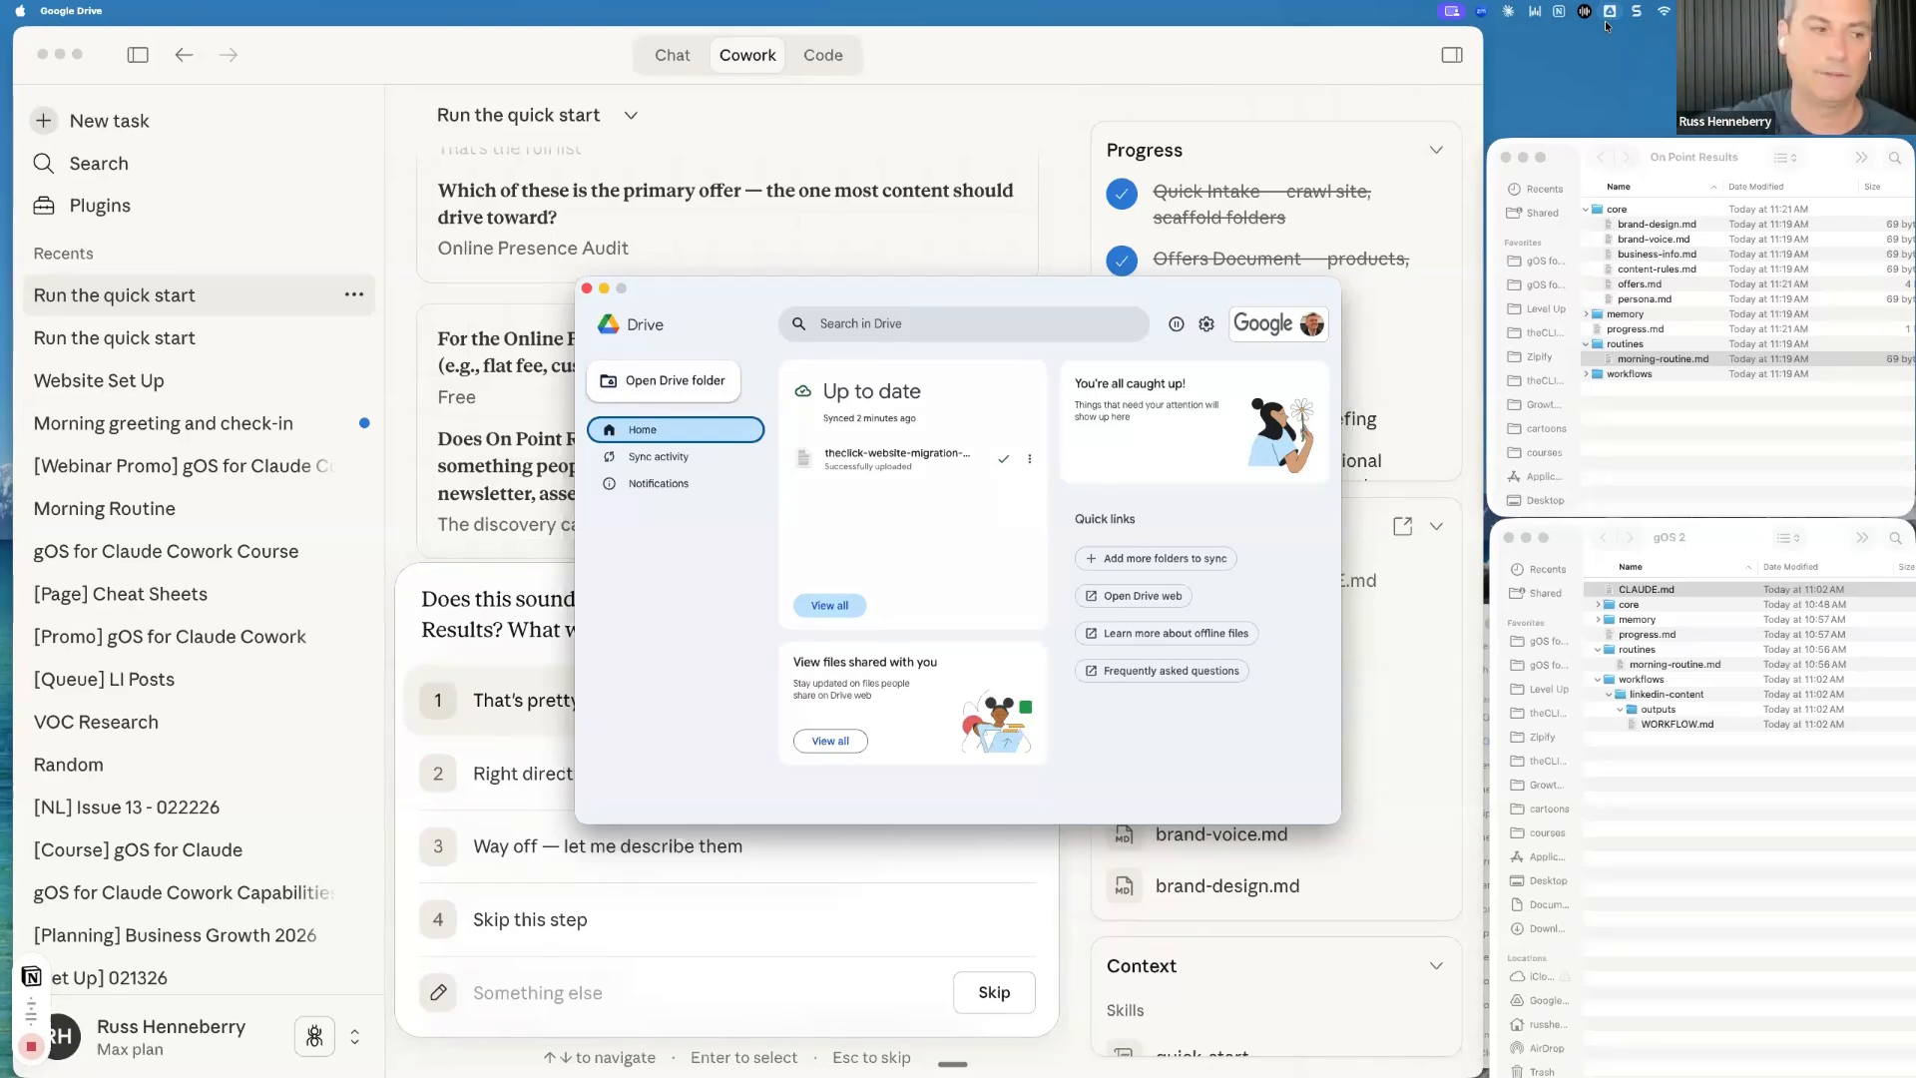
pyautogui.click(587, 289)
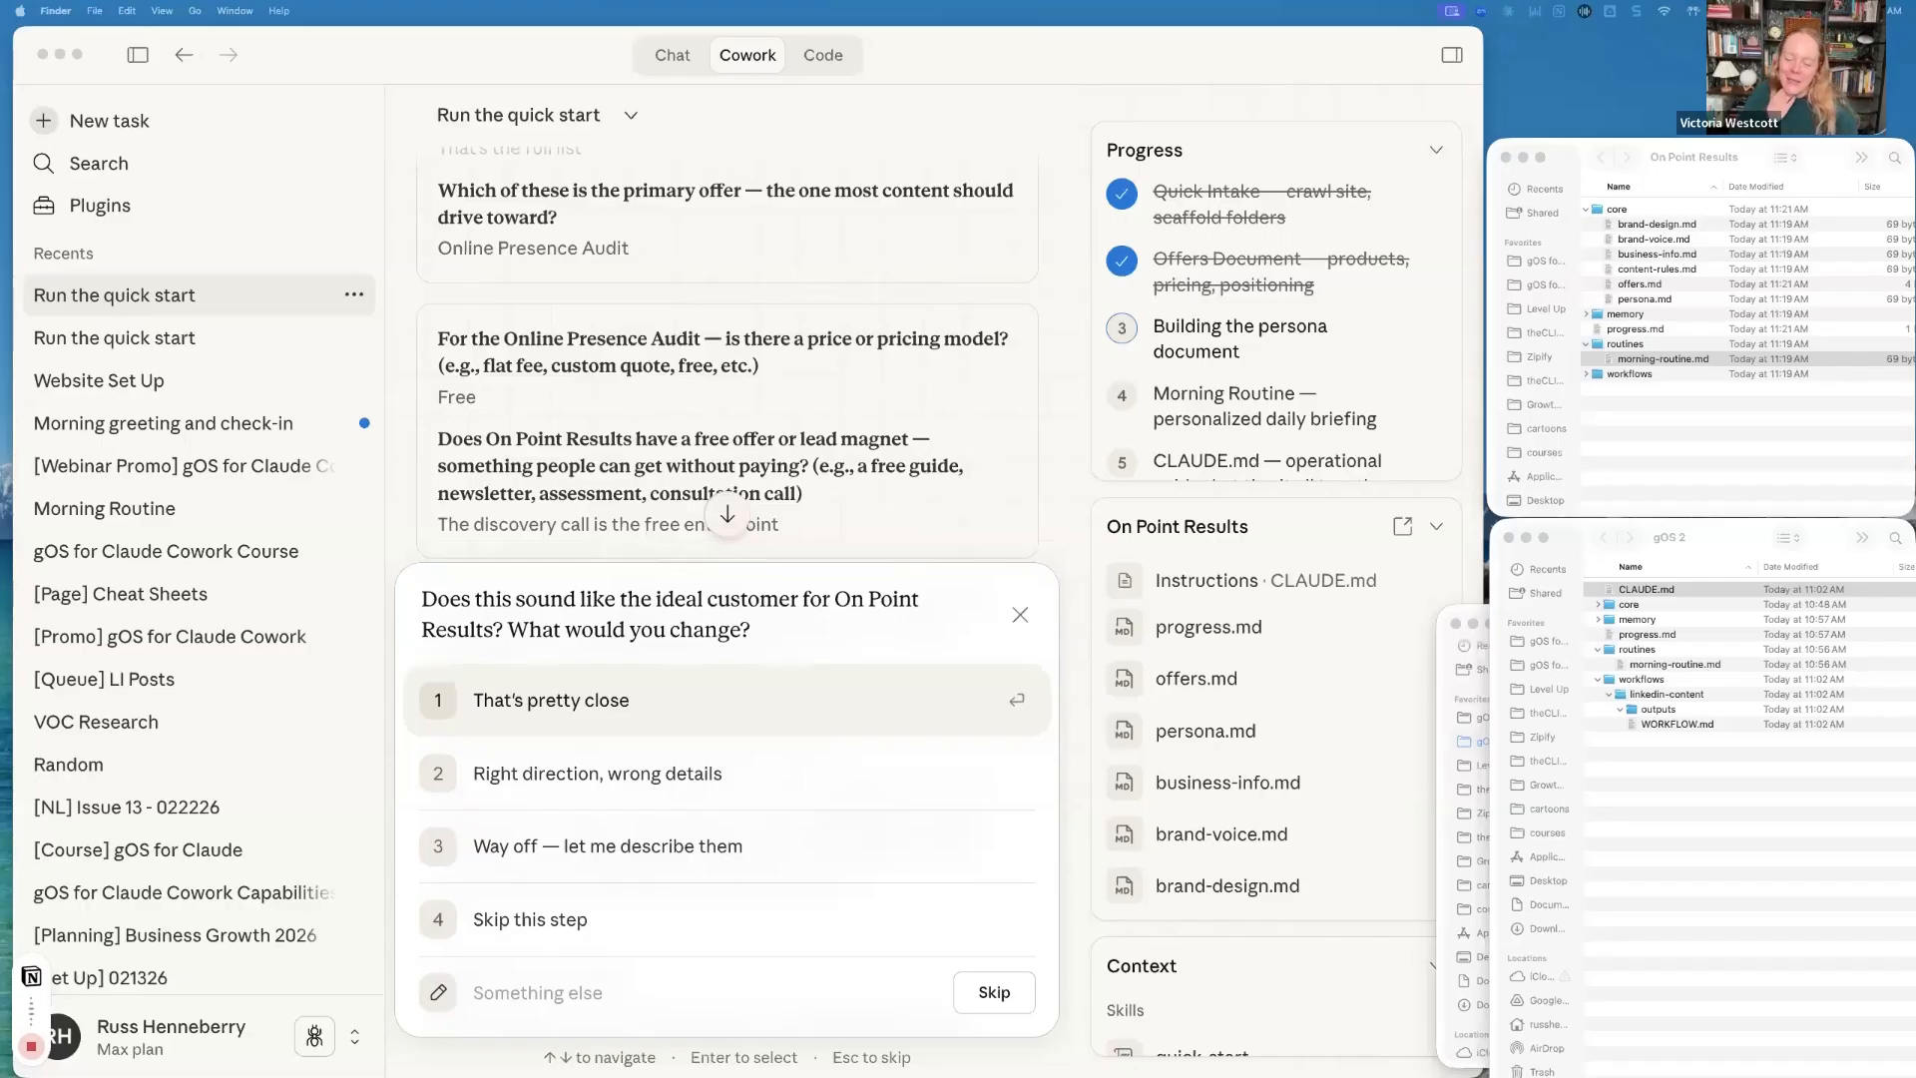
# Switch to Chrome, look over the theCLICK Pro checkout page and highlight its Growth OS for Claude Cowork section
pyautogui.press('super+Tab')
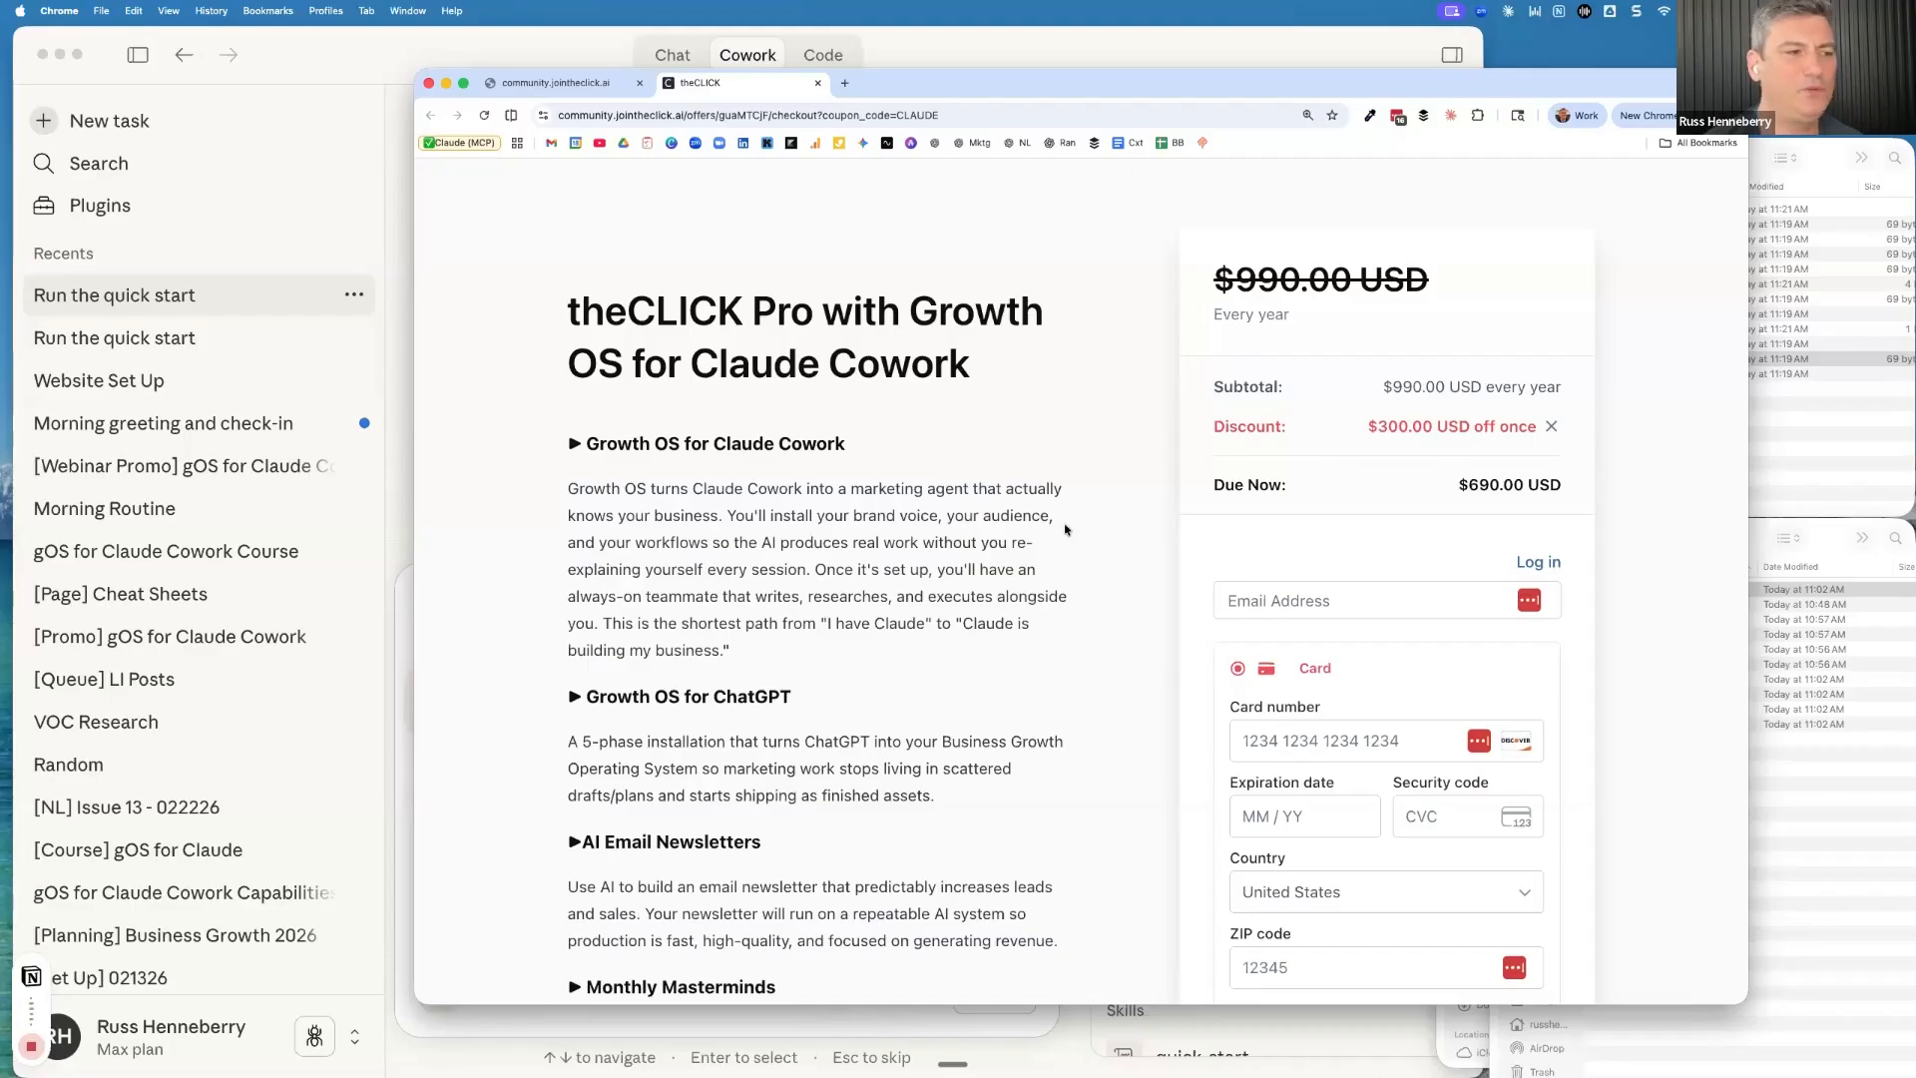
pyautogui.scroll(-3, 1066, 529)
pyautogui.scroll(3, 1066, 528)
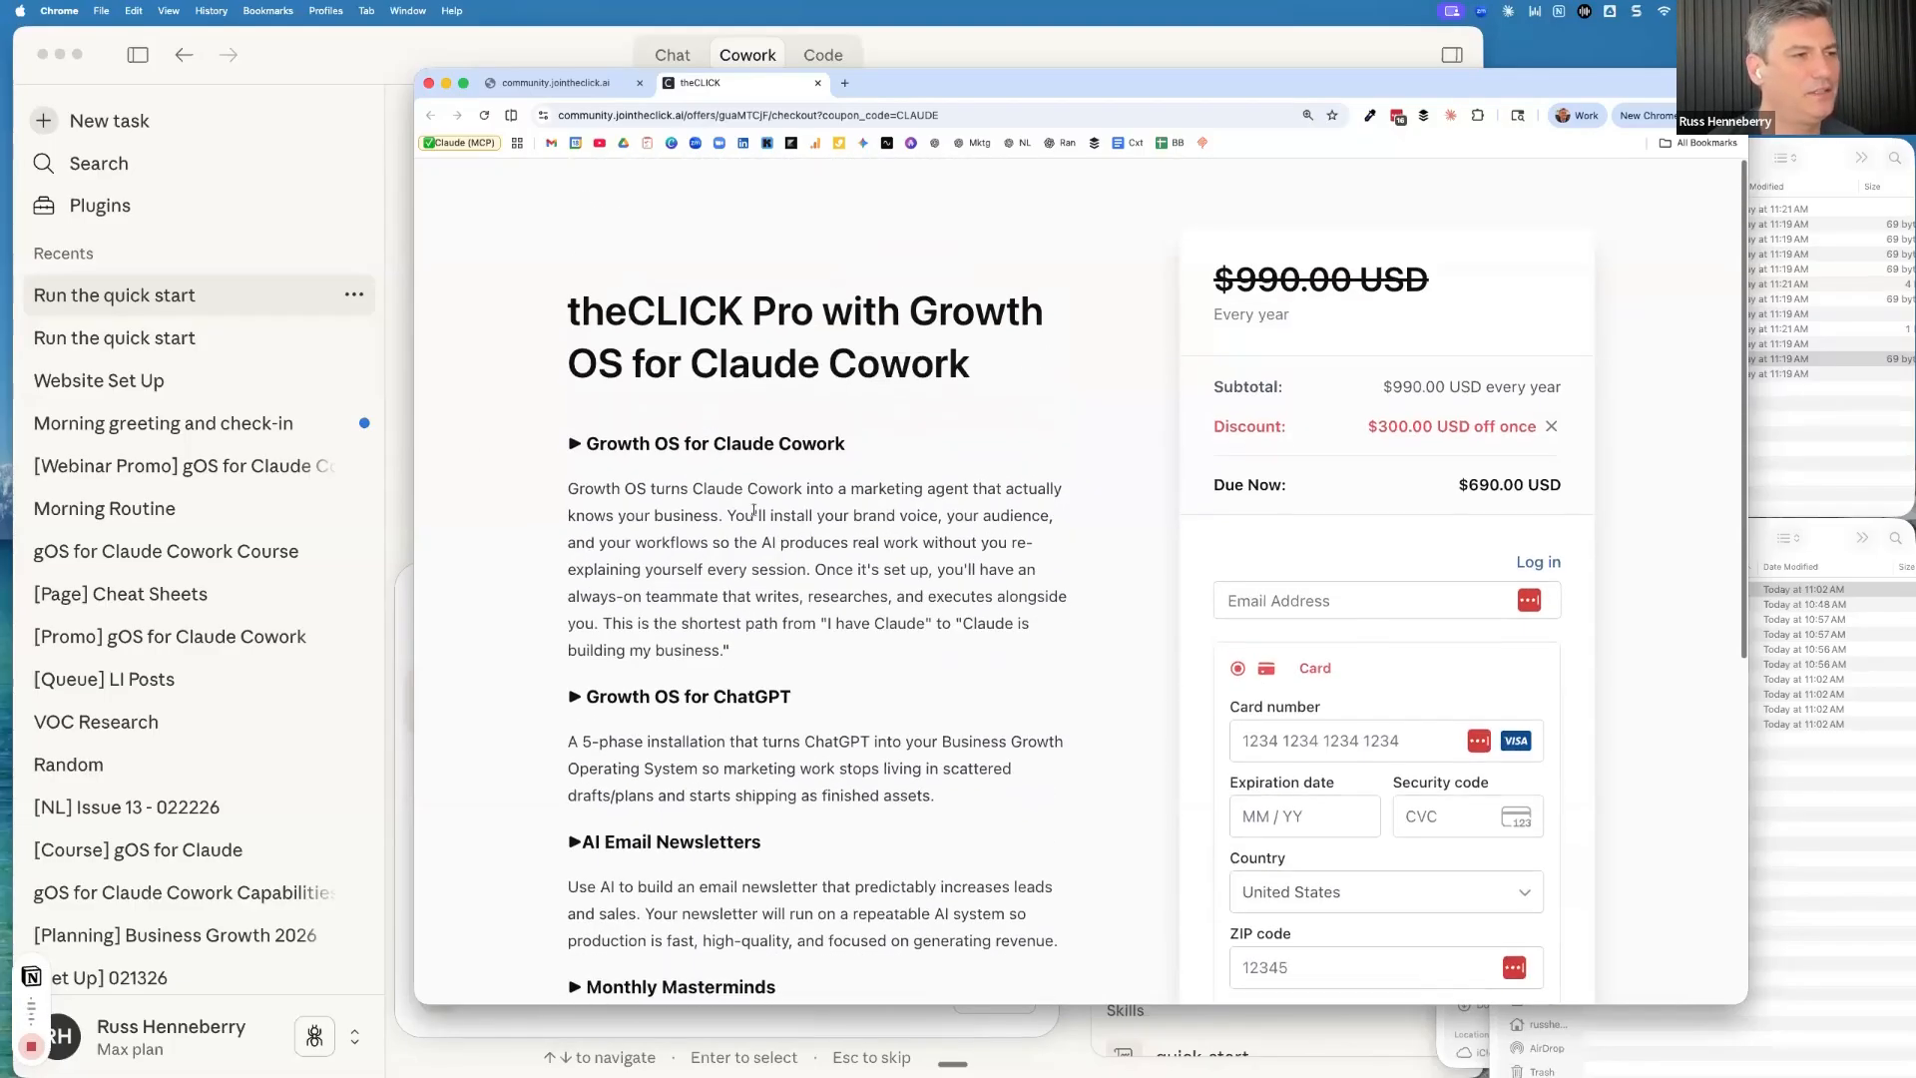
pyautogui.moveTo(569, 441); pyautogui.dragTo(847, 653)
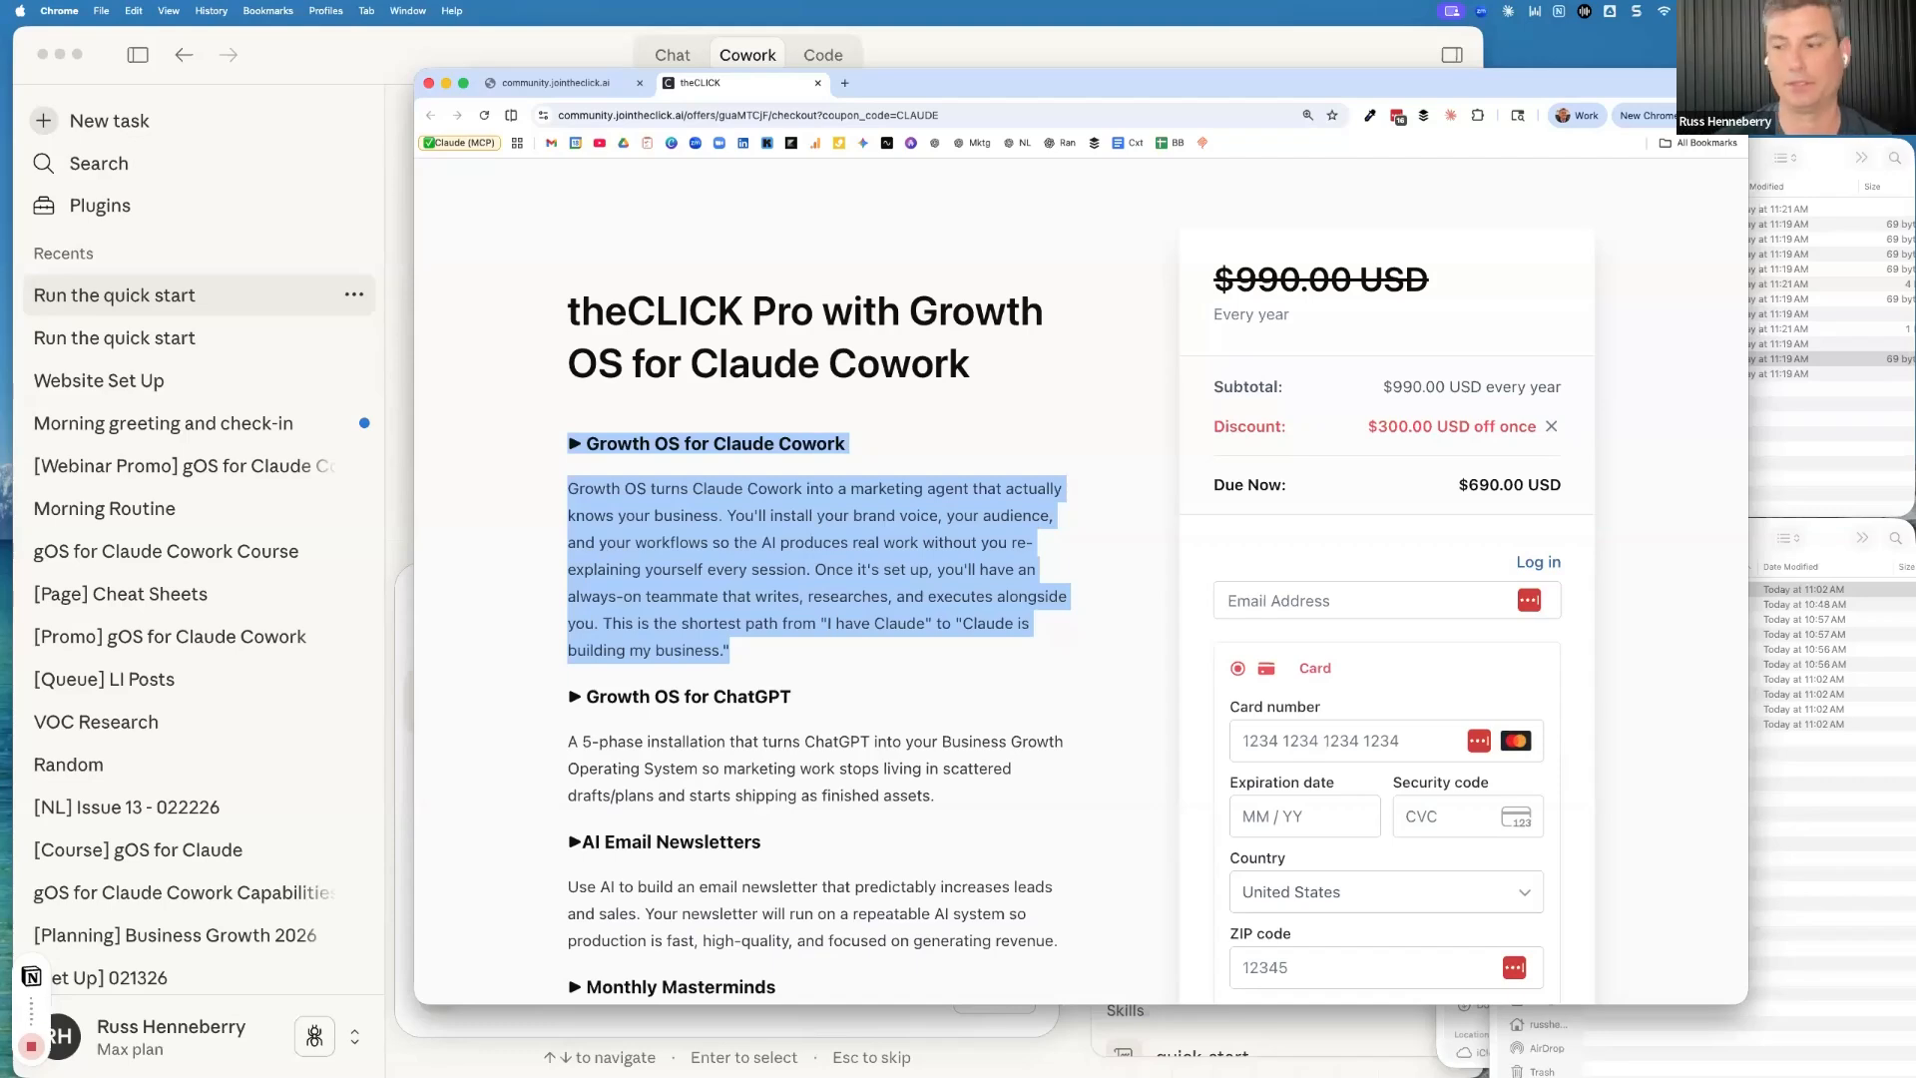
# Return to Claude and widen its window to fill the screen's width
pyautogui.click(1286, 51)
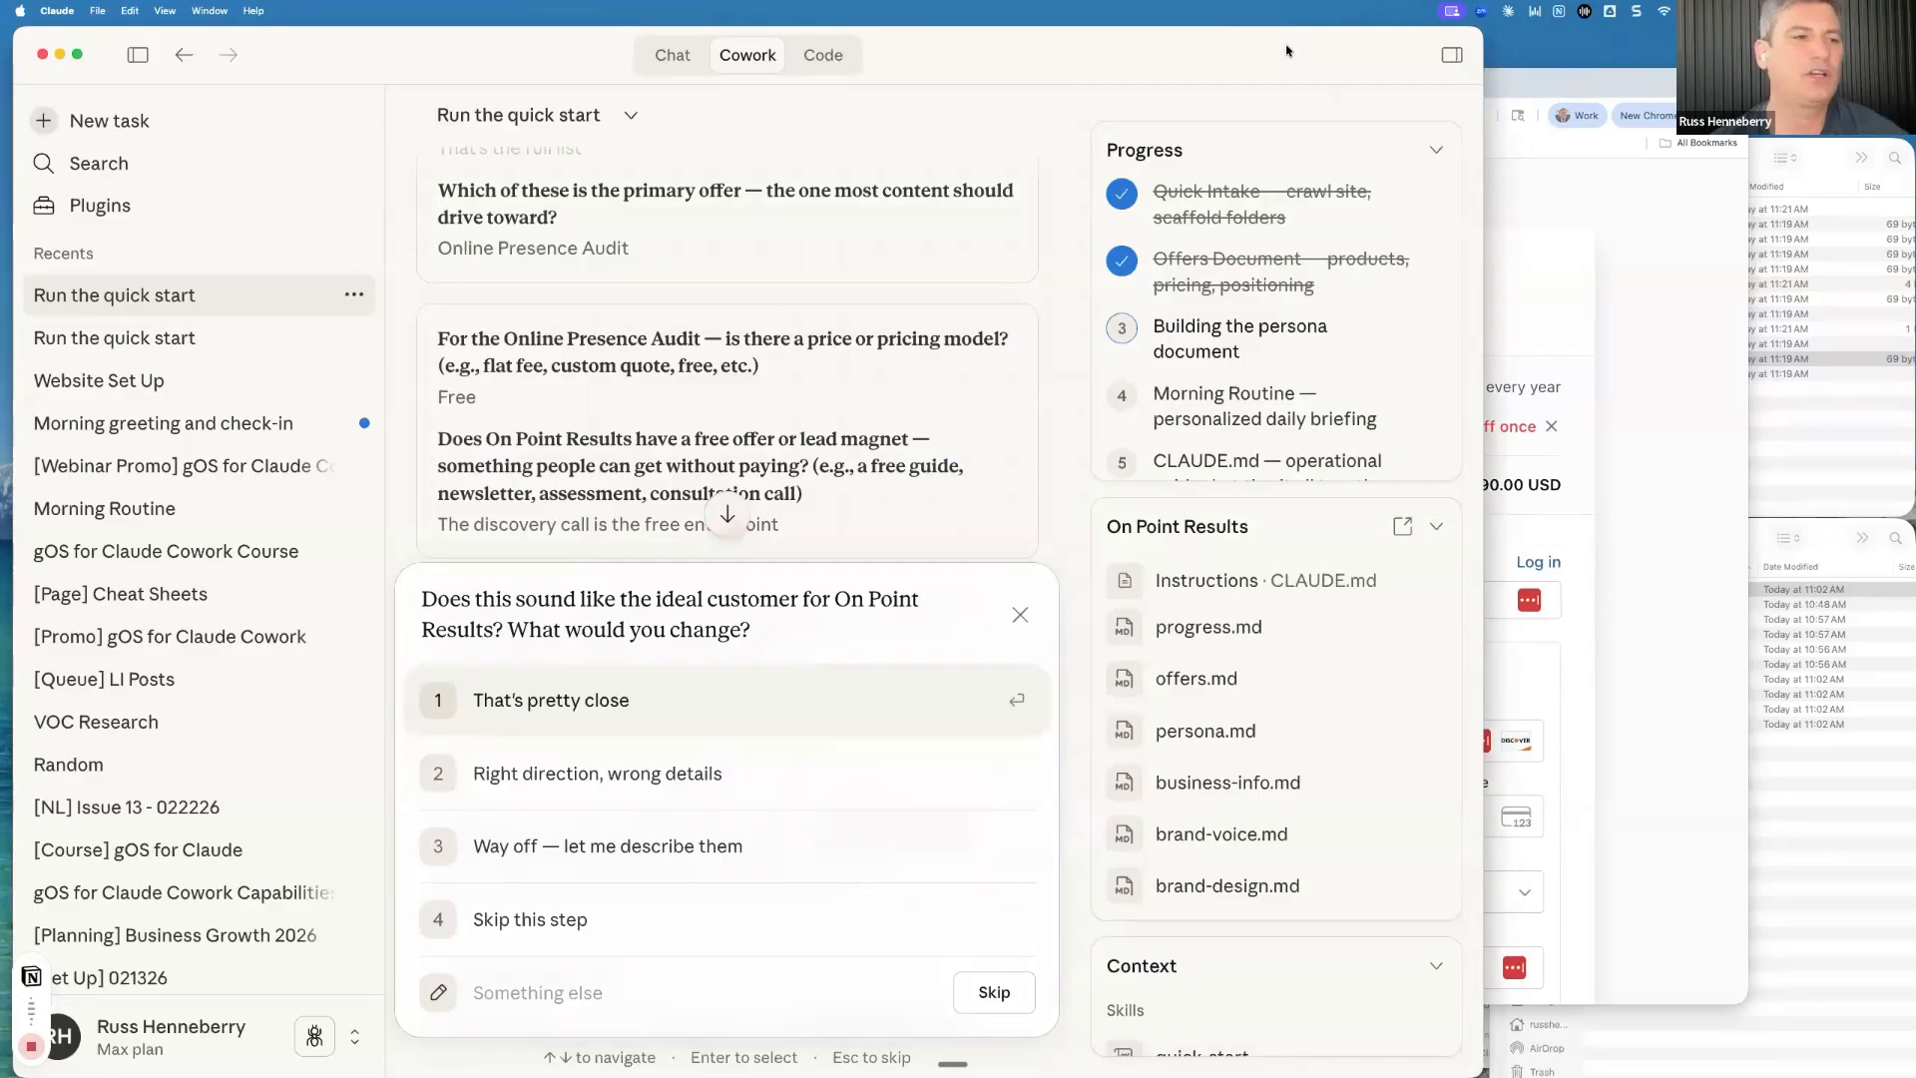
pyautogui.moveTo(1483, 26); pyautogui.dragTo(1914, 24)
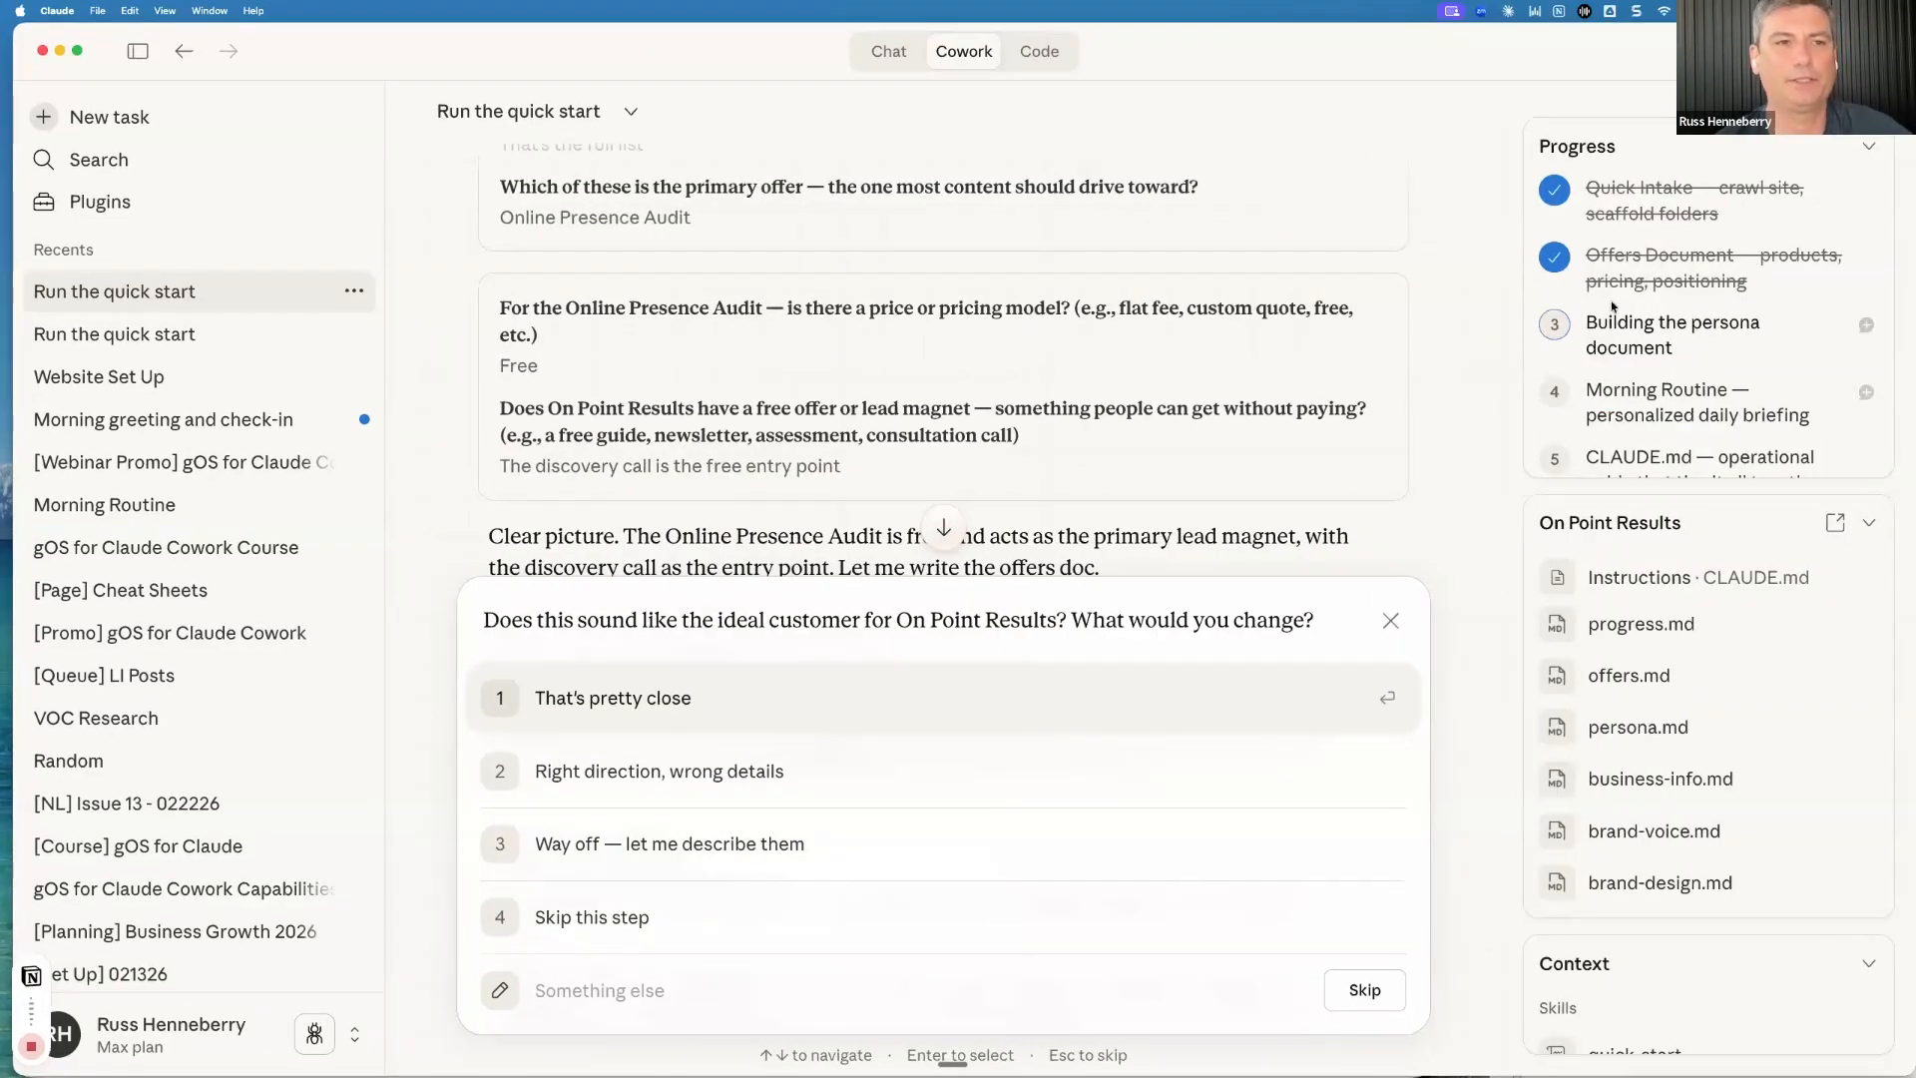